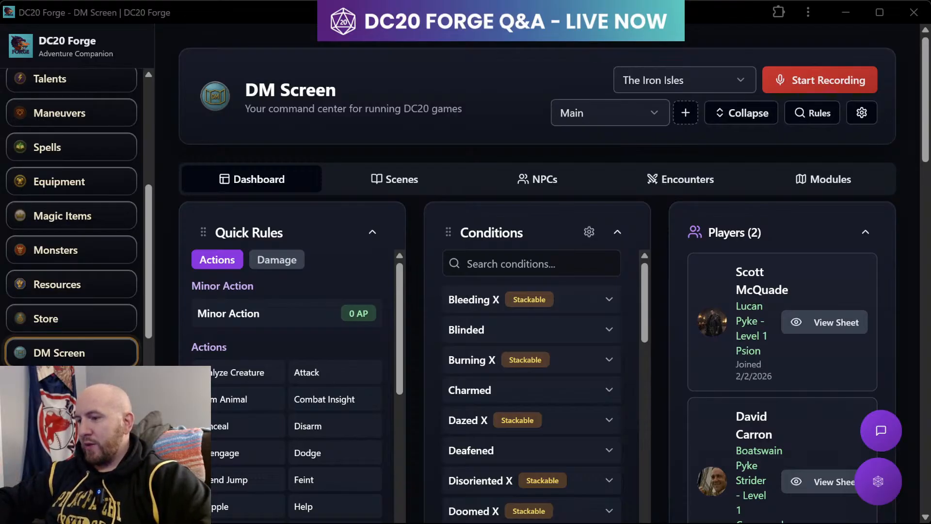
- Open The Weight of Honor from the custom adventure modules
key("alt+Tab")
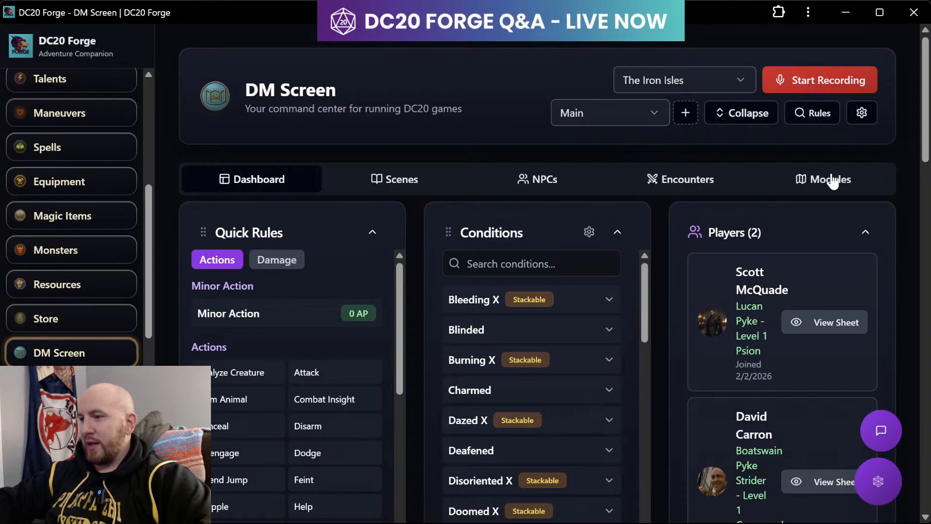
left_click(830, 180)
mouse_move(446, 313)
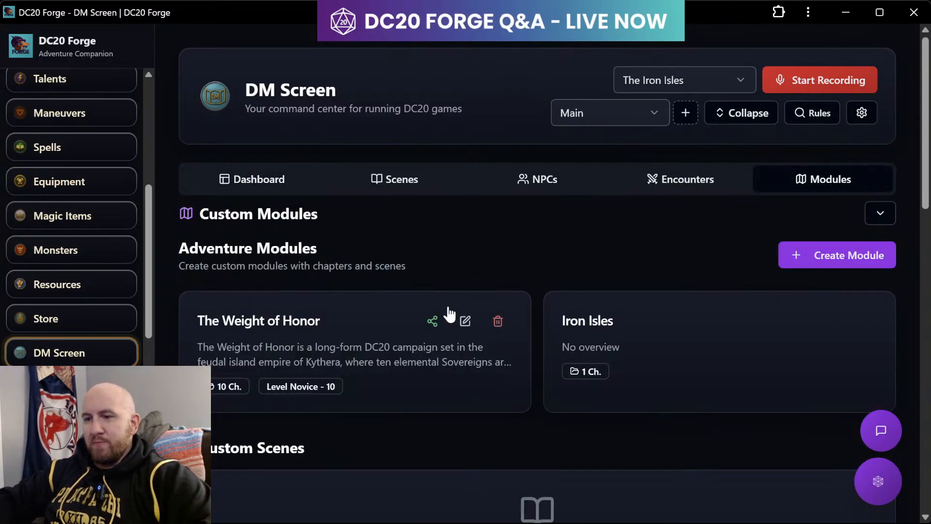
left_click(384, 365)
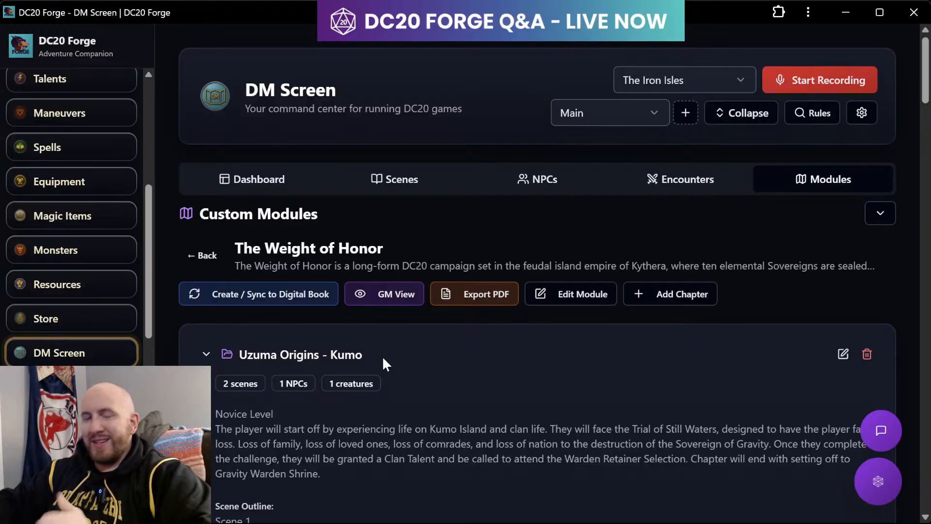
- Examine the Uzuma Origins - Kumo chapter's overview, scene outline and scene list
scroll(384, 362, "down", 3)
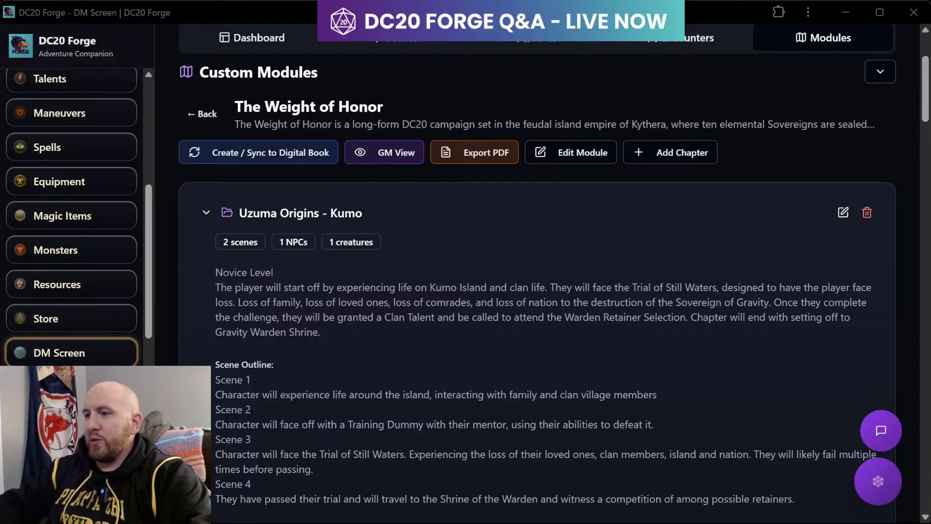
left_click(733, 452)
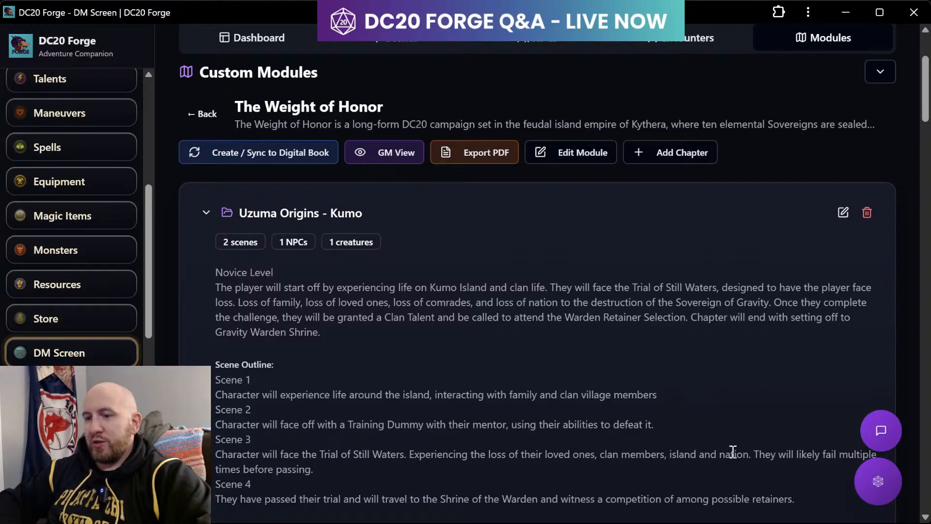
scroll(526, 411, "down", 4)
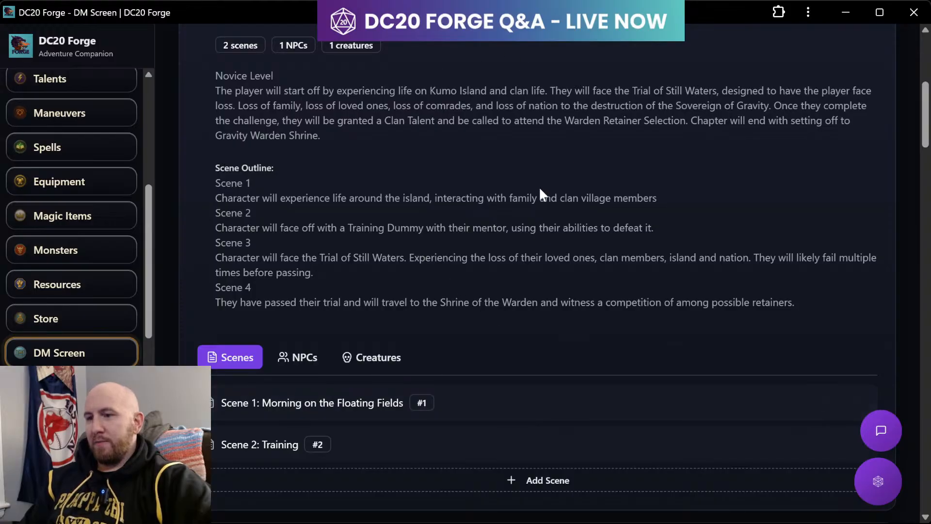
scroll(407, 198, "up", 3)
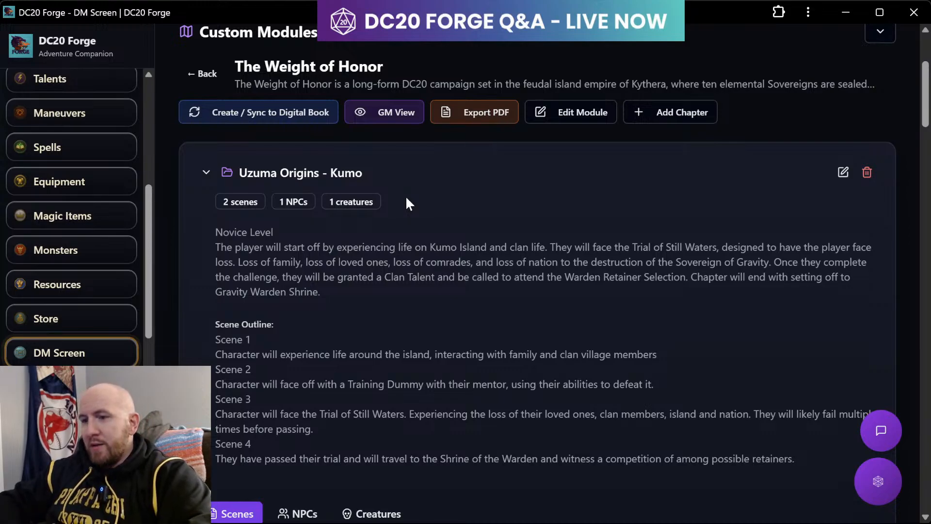
scroll(580, 287, "down", 3)
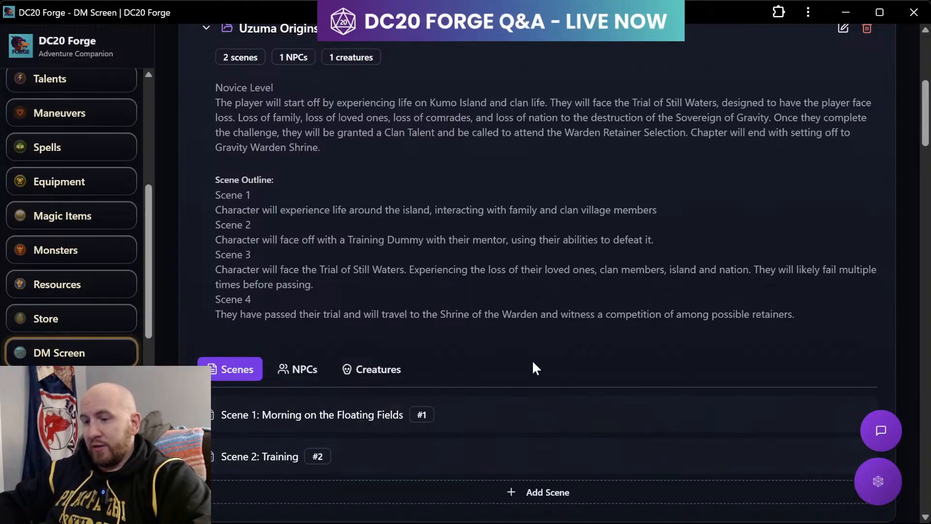
scroll(532, 366, "up", 2)
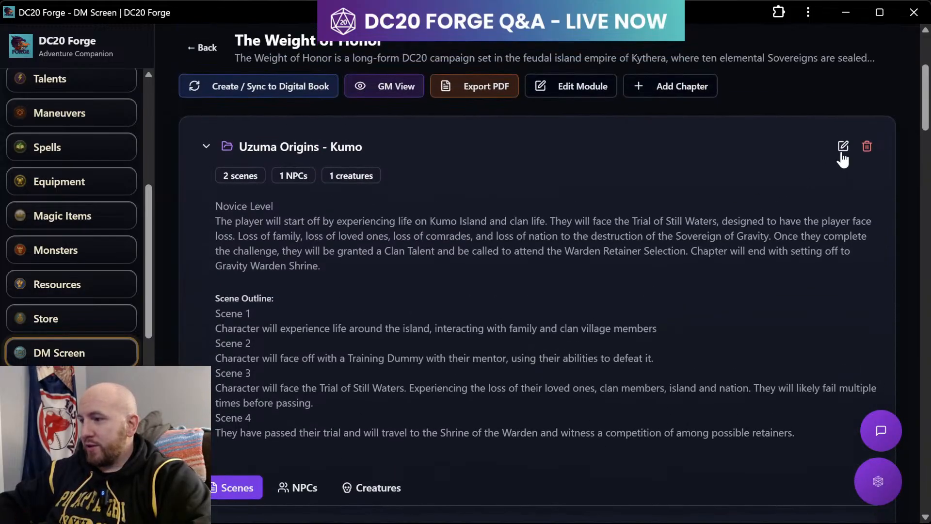
scroll(459, 397, "down", 2)
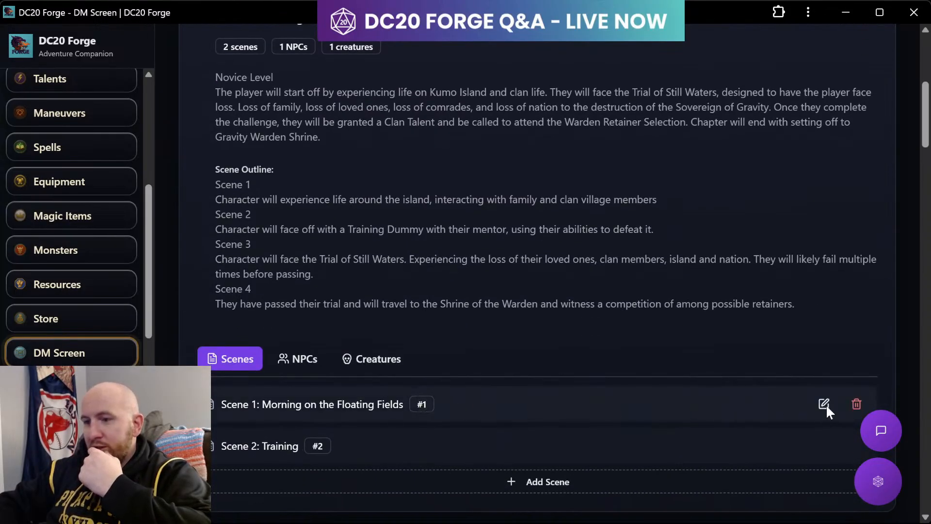
- Open Scene 1: Morning on the Floating Fields for editing and read its Read Aloud text and NPC Note
left_click(824, 403)
scroll(529, 349, "down", 3)
scroll(528, 348, "down", 2)
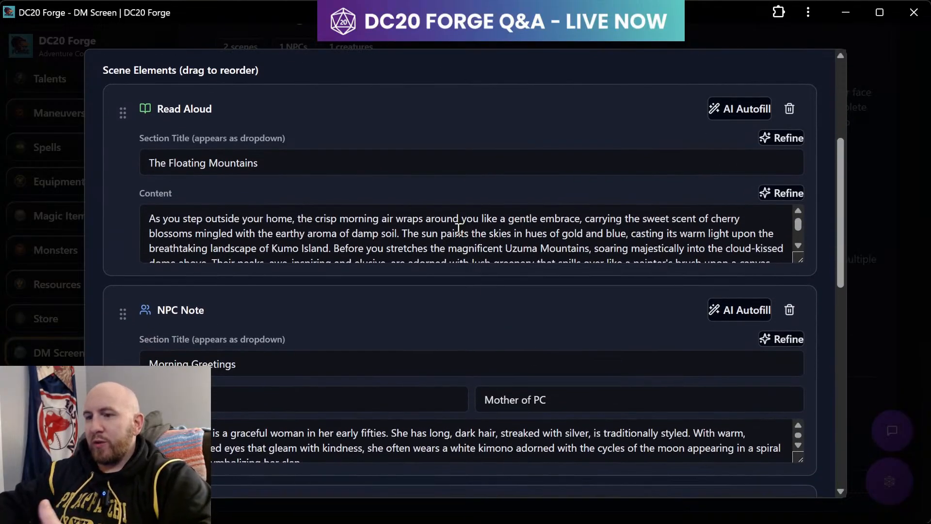
scroll(458, 229, "down", 5)
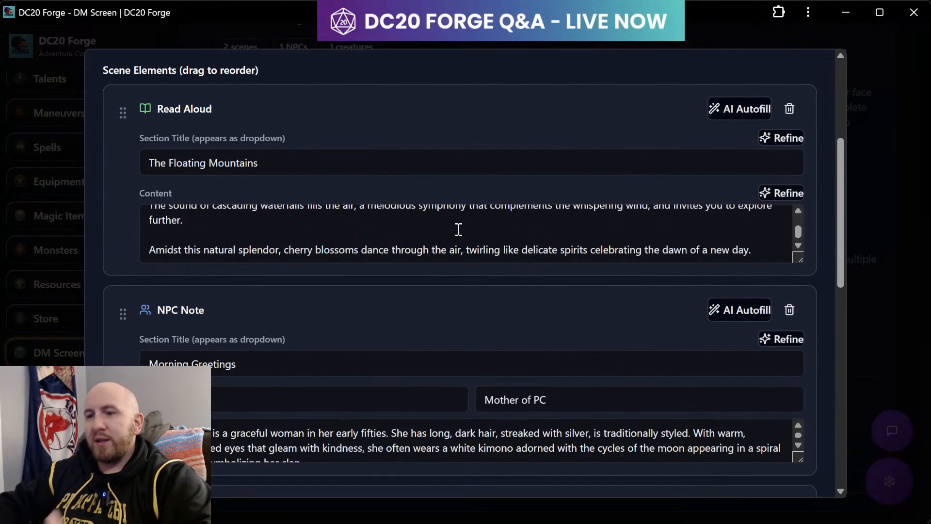
scroll(412, 278, "down", 3)
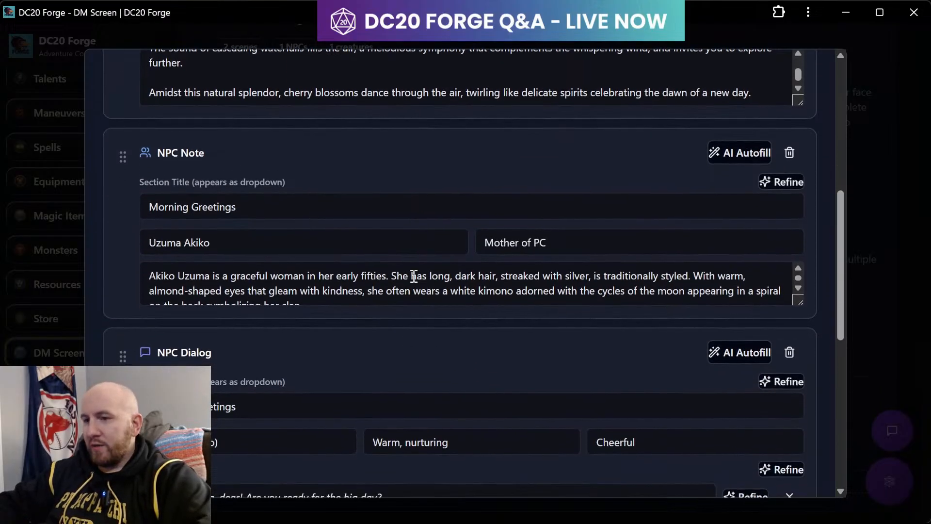
scroll(413, 276, "down", 1)
scroll(413, 301, "up", 1)
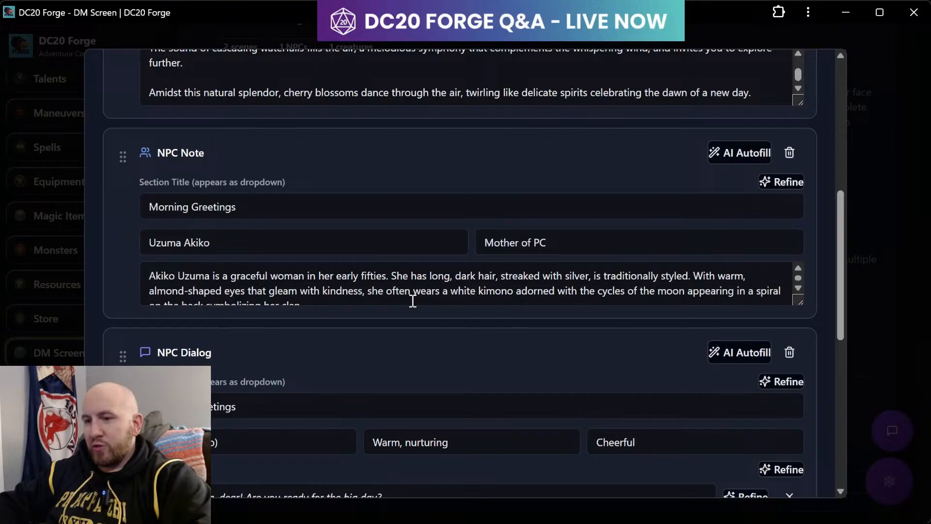
- Review Scene 1's NPC Dialog quotes and GM Only Info, and save the scene
scroll(414, 338, "down", 5)
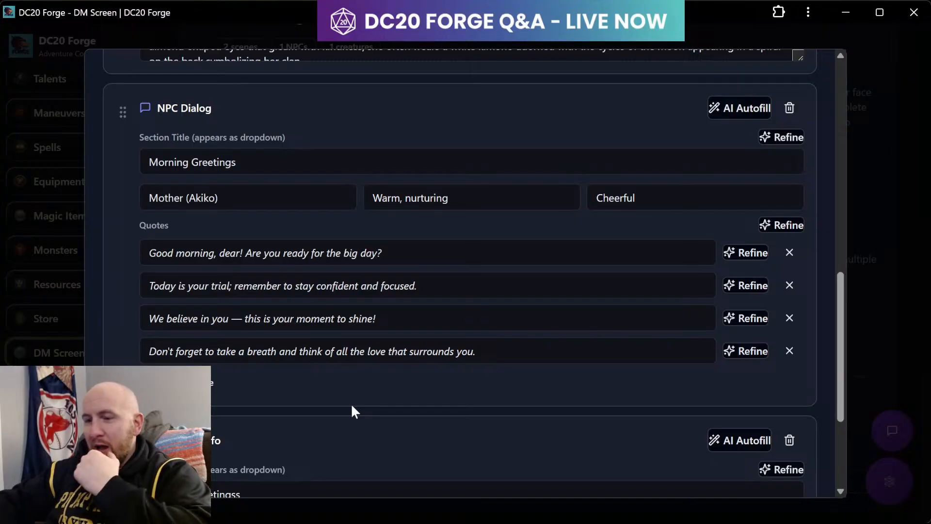
scroll(353, 407, "down", 4)
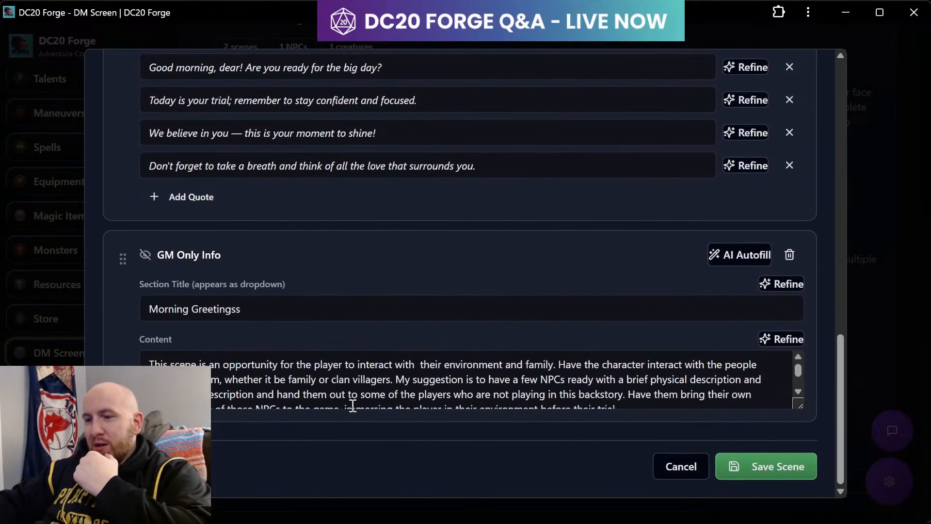
scroll(366, 356, "down", 1)
scroll(367, 354, "up", 1)
scroll(367, 355, "down", 3)
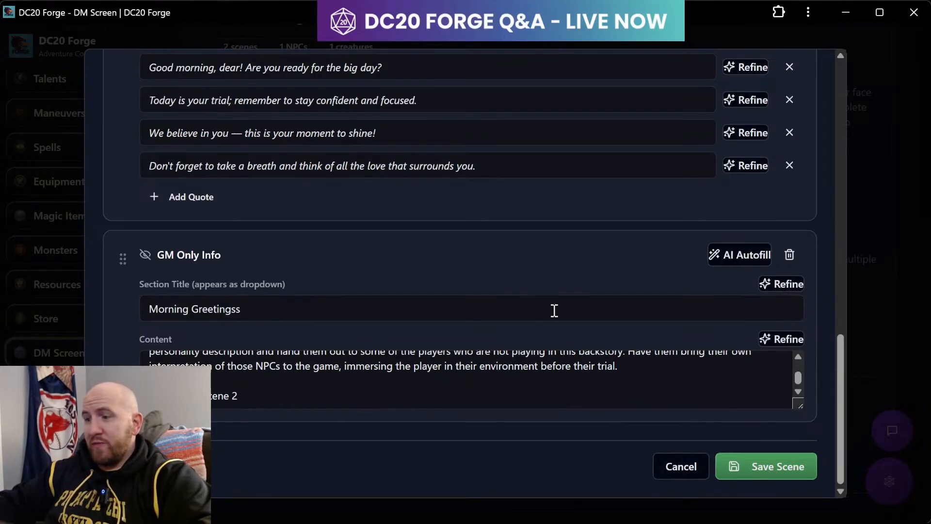
scroll(554, 310, "up", 10)
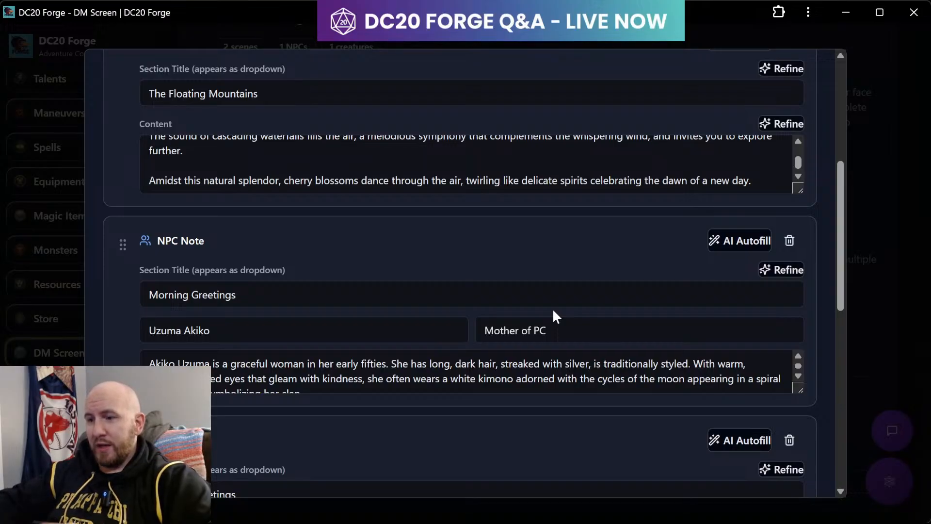
scroll(552, 308, "down", 1)
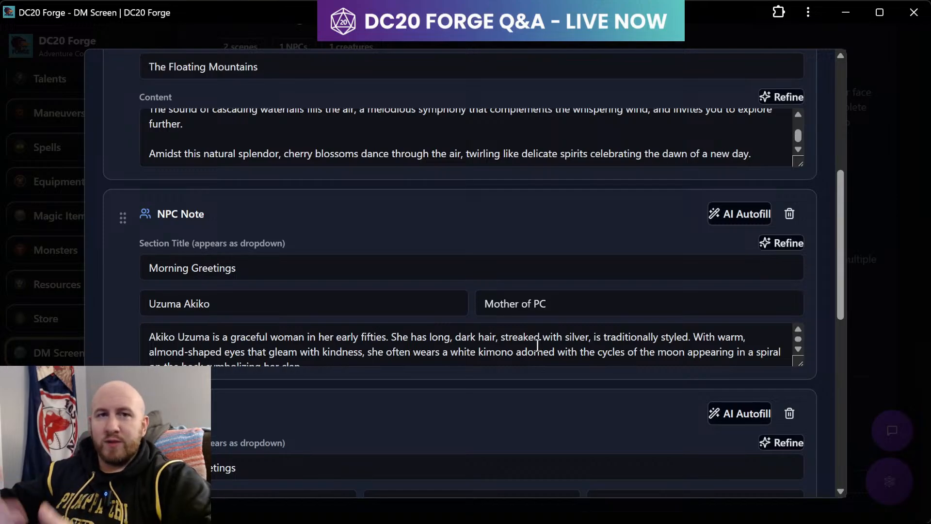
scroll(538, 346, "down", 12)
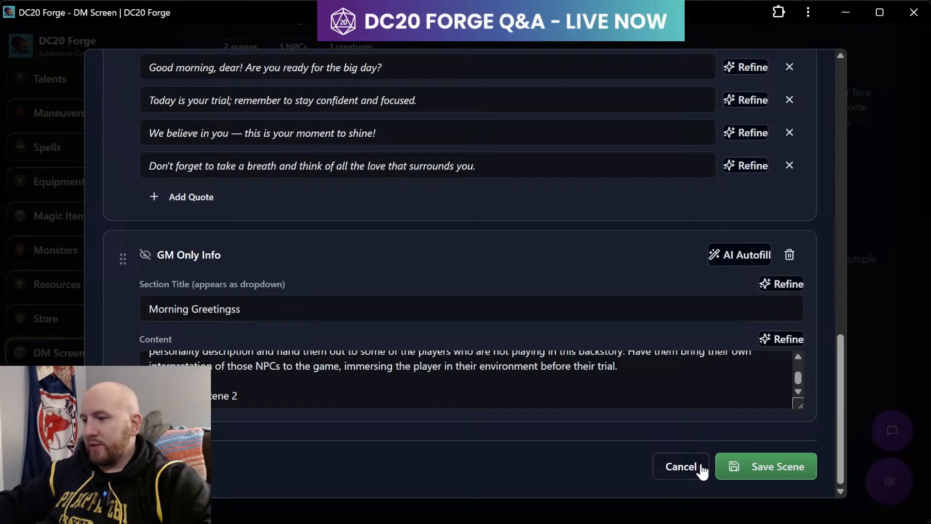
left_click(723, 473)
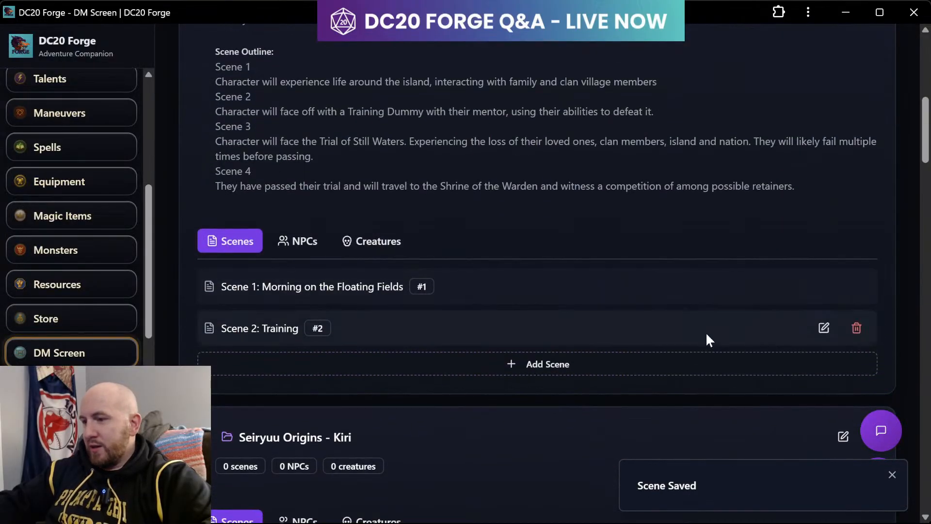
- Open Scene 2: Training for editing and examine its Read Aloud text and Combat Description
left_click(822, 328)
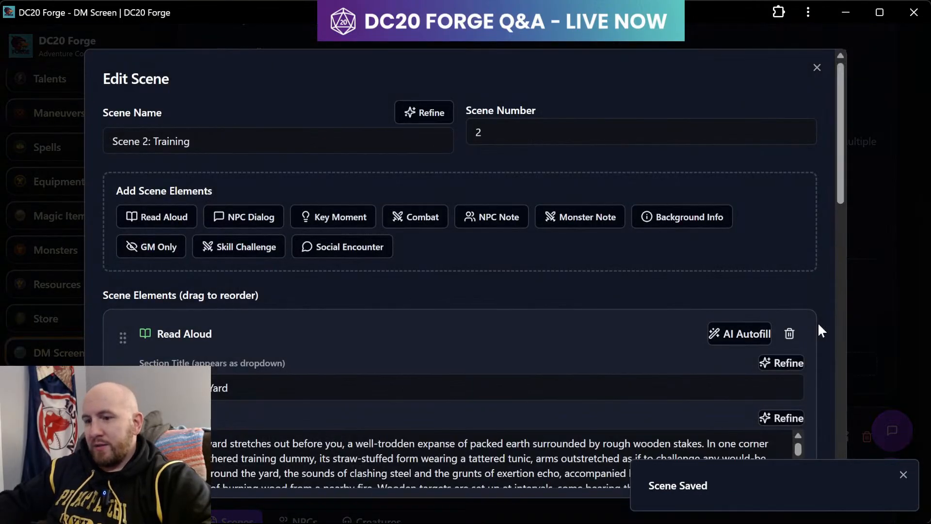
scroll(443, 286, "down", 4)
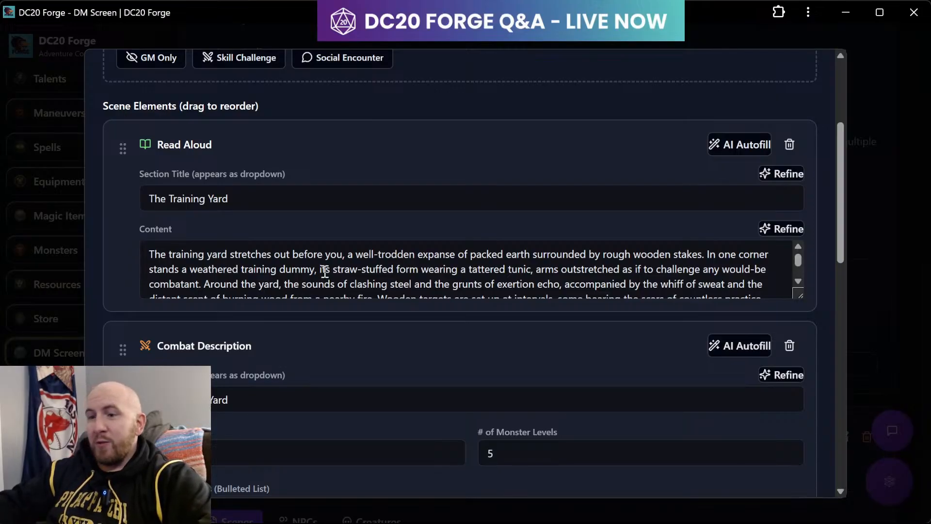
scroll(324, 270, "down", 1)
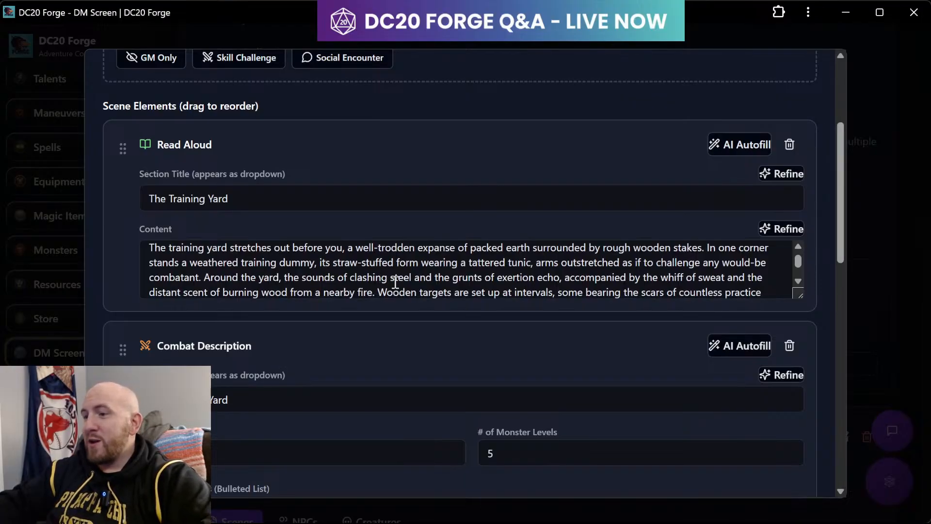
scroll(395, 281, "down", 1)
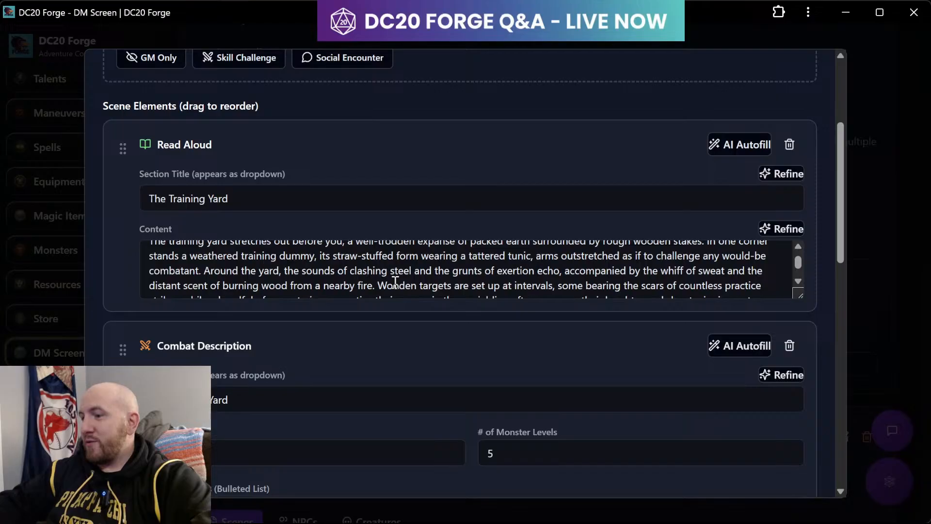
scroll(396, 281, "down", 1)
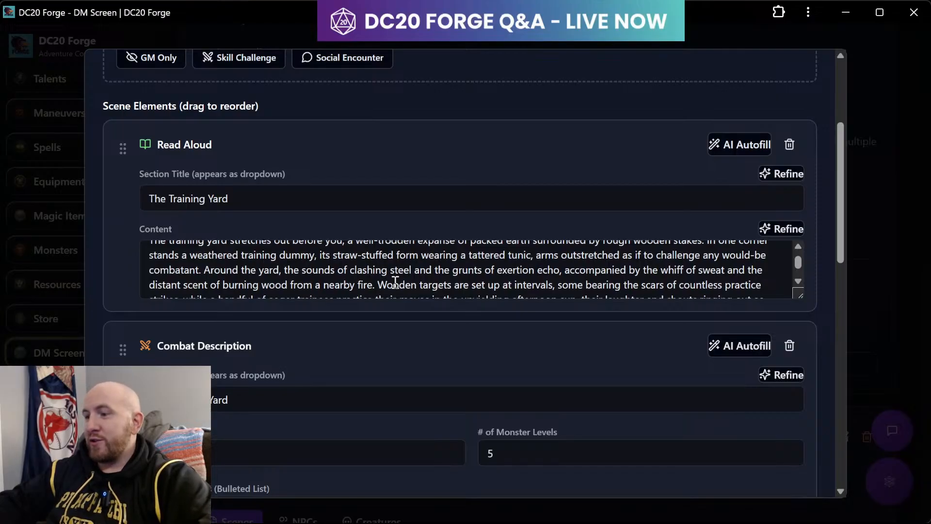
scroll(395, 281, "down", 2)
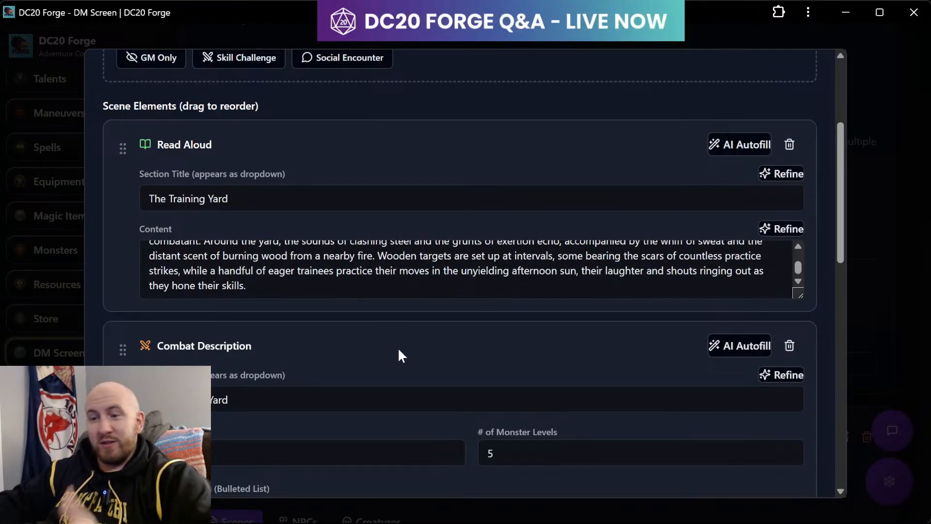
scroll(397, 347, "down", 2)
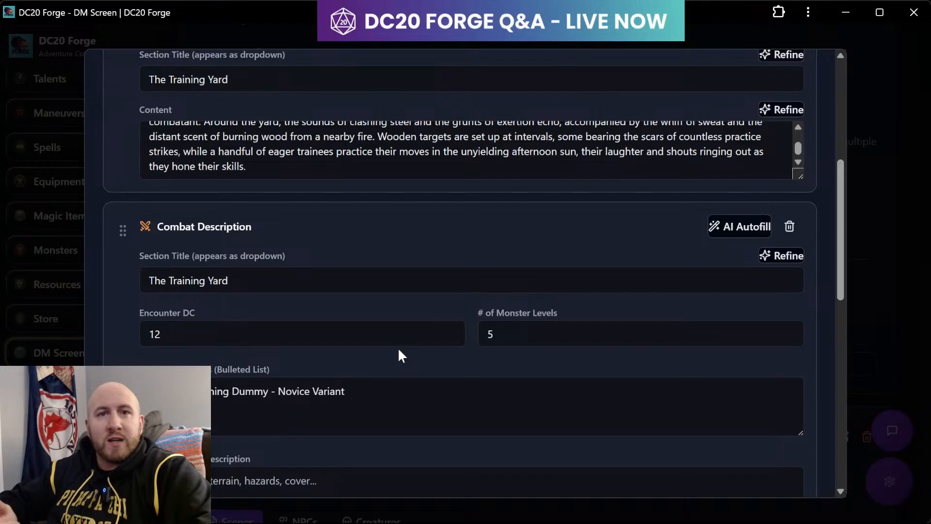
scroll(399, 349, "down", 3)
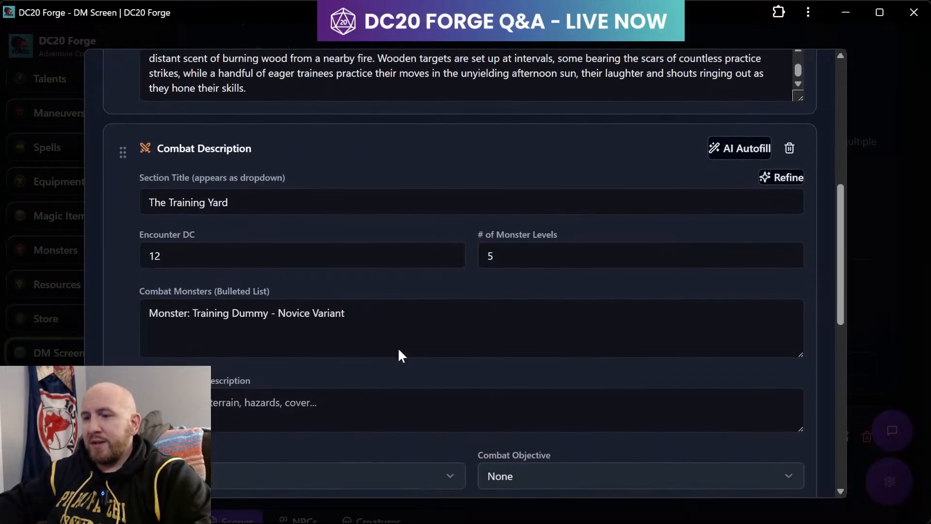
scroll(399, 349, "down", 1)
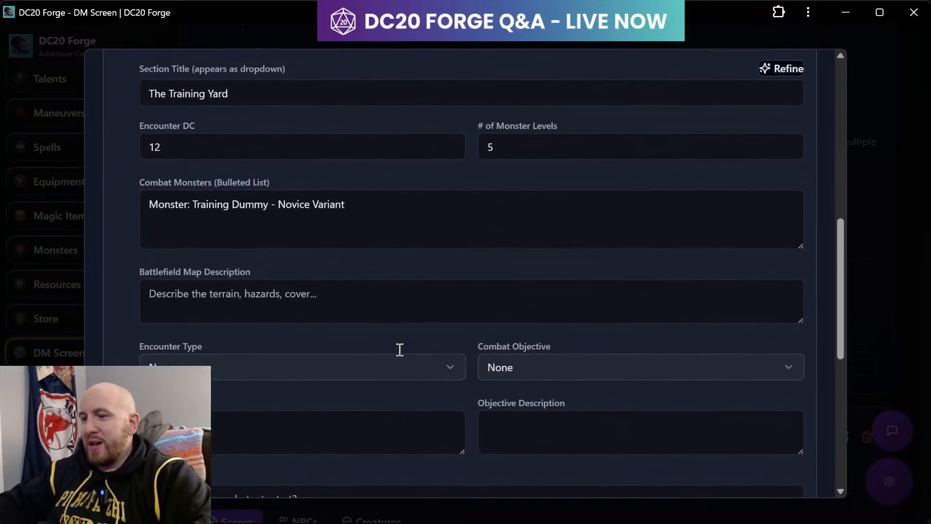
- Append "or normal" to the Training Dummy - Novice Variant entry in the combat monsters of The Training Yard
scroll(400, 349, "up", 2)
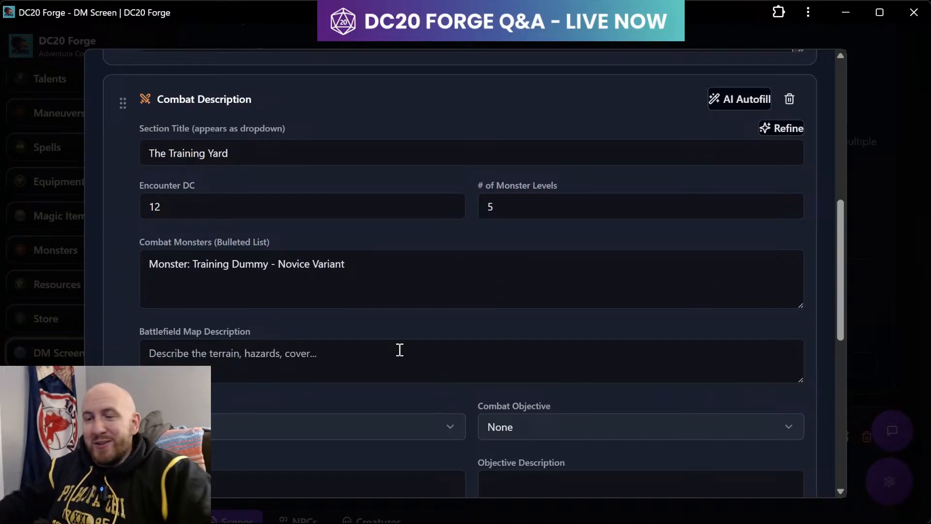
scroll(399, 350, "down", 2)
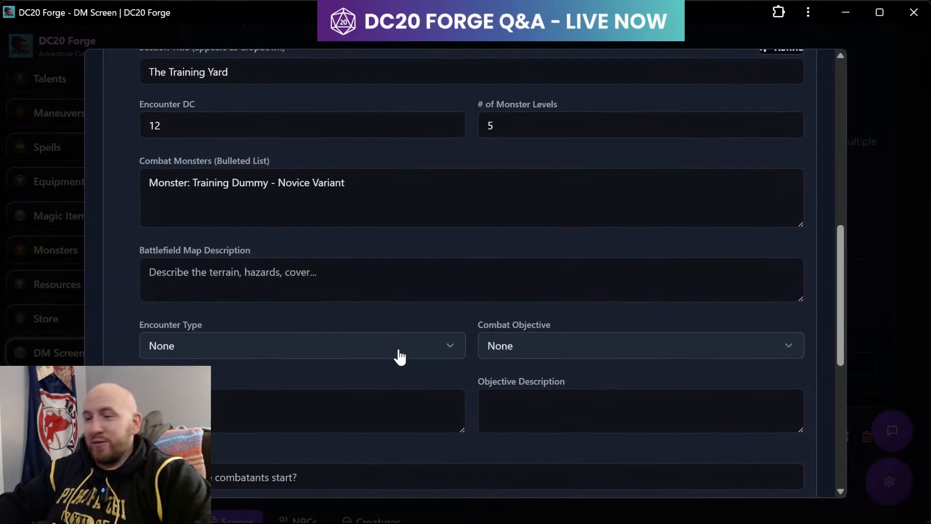
scroll(399, 354, "down", 1)
left_click(404, 196)
scroll(345, 262, "down", 1)
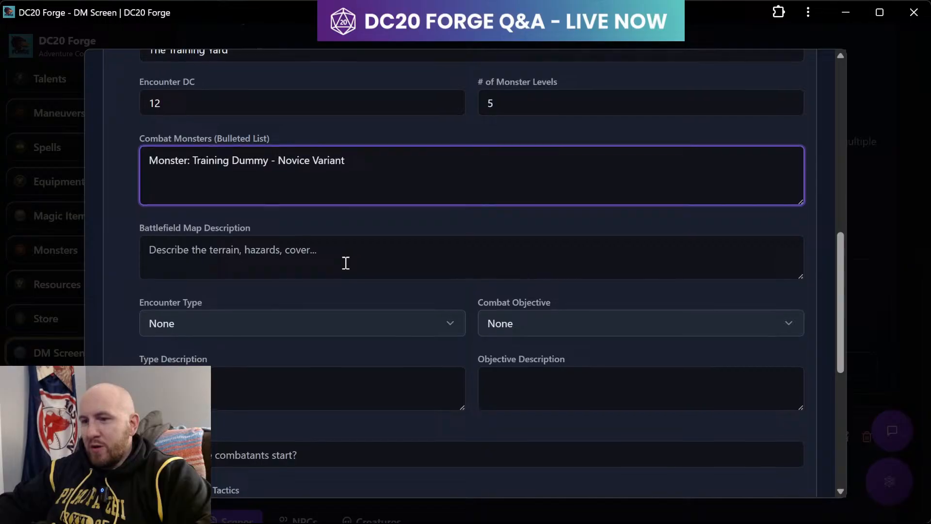
type("or normal")
scroll(440, 204, "down", 2)
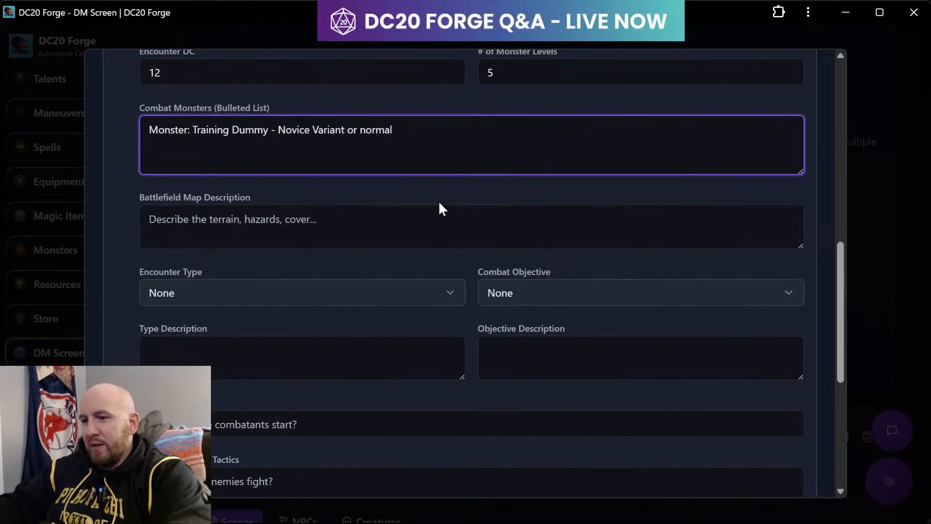
scroll(265, 208, "up", 3)
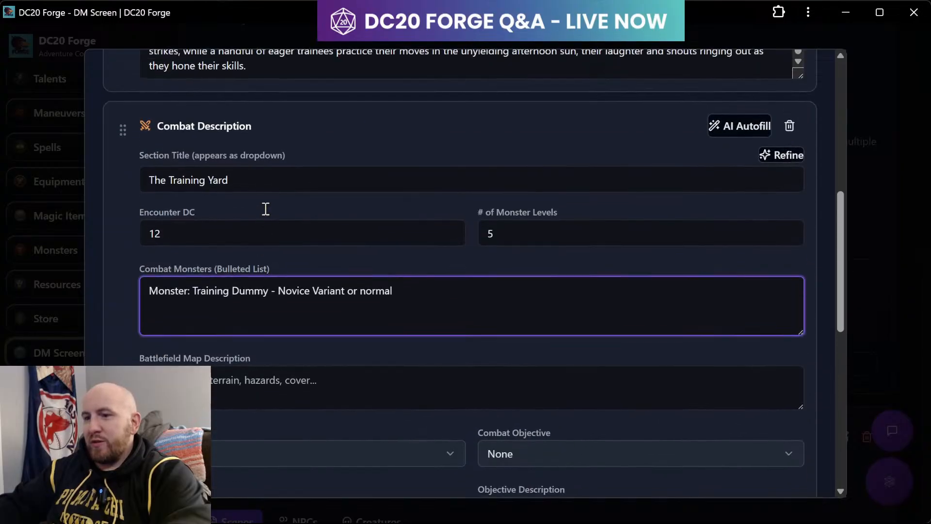
- Set the encounter type of The Training Yard combat to The skirmish
scroll(266, 208, "up", 3)
scroll(315, 245, "down", 8)
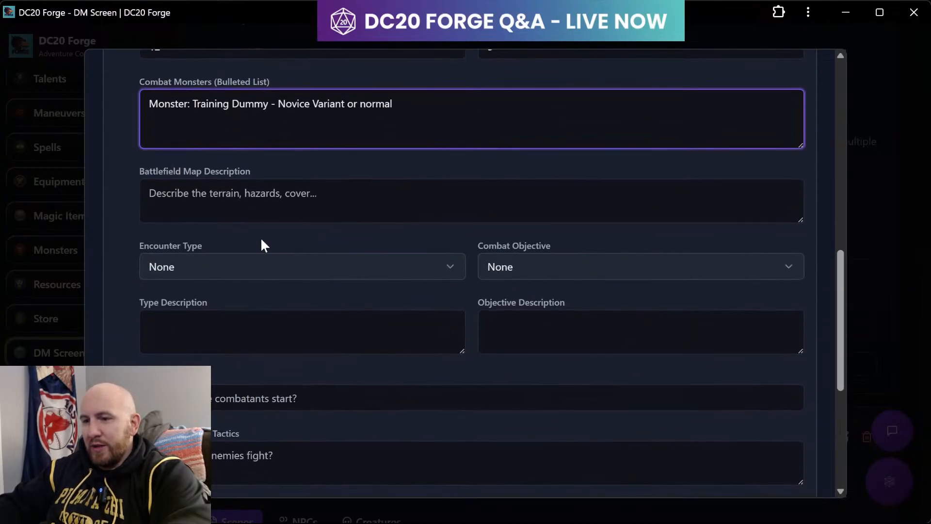
scroll(262, 244, "down", 1)
left_click(240, 255)
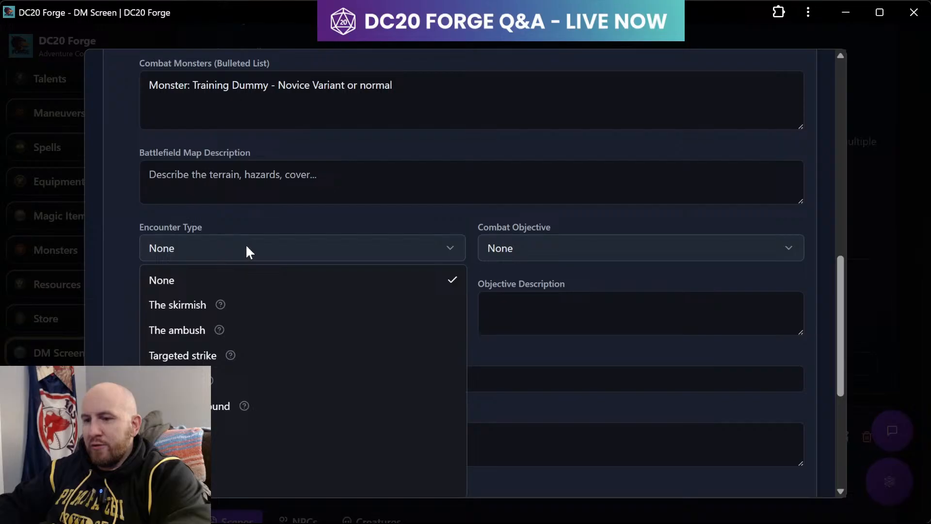
mouse_move(221, 313)
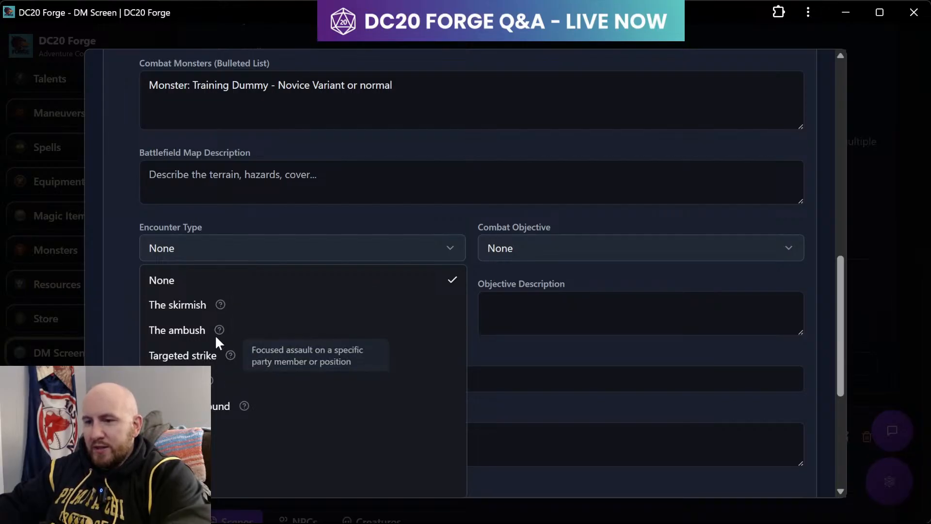
left_click(184, 307)
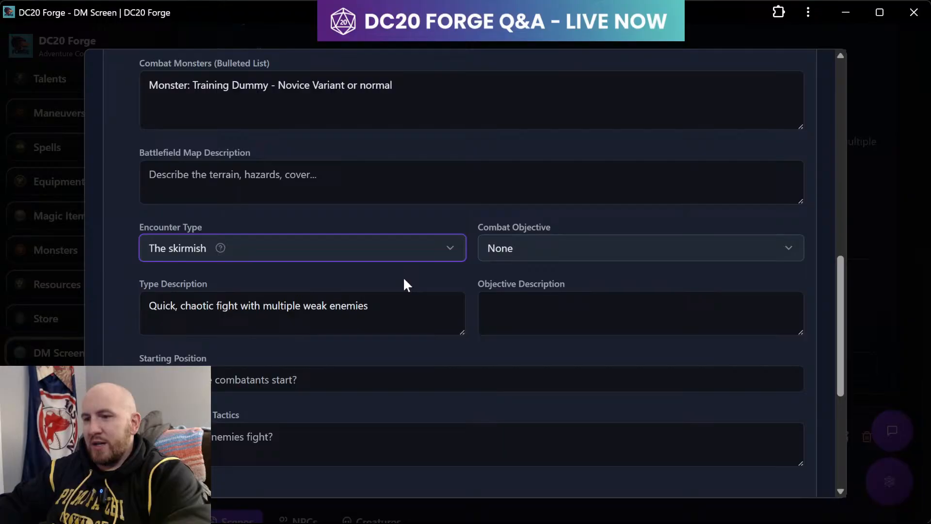
- Set the combat objective of The Training Yard to Deathmatch
left_click(600, 258)
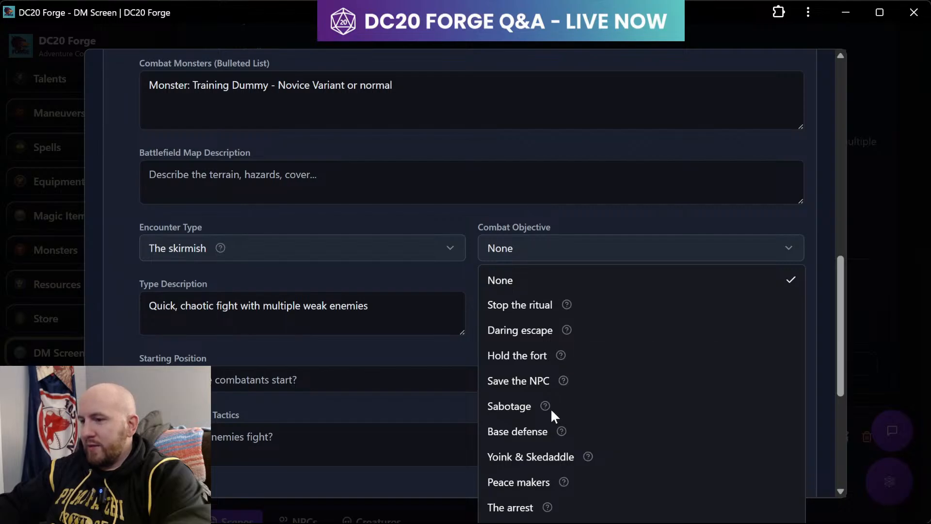
scroll(563, 490, "down", 2)
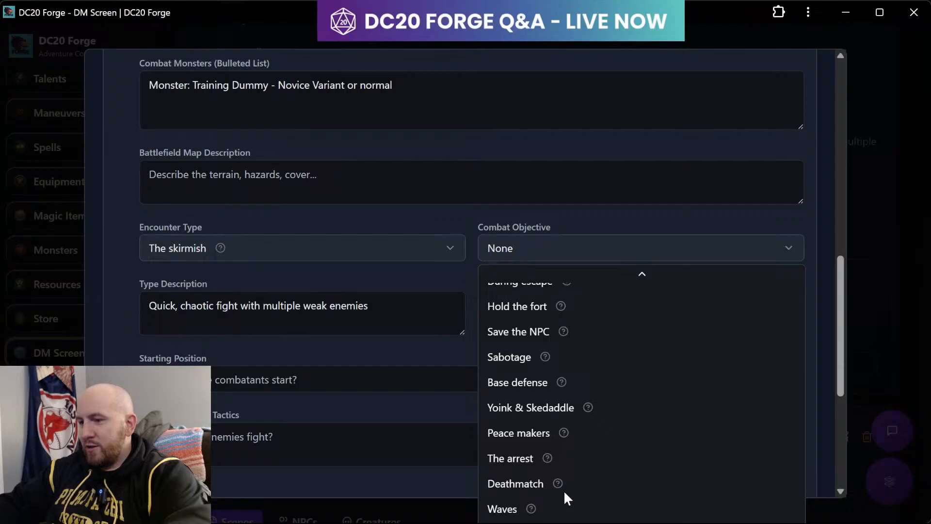
mouse_move(555, 481)
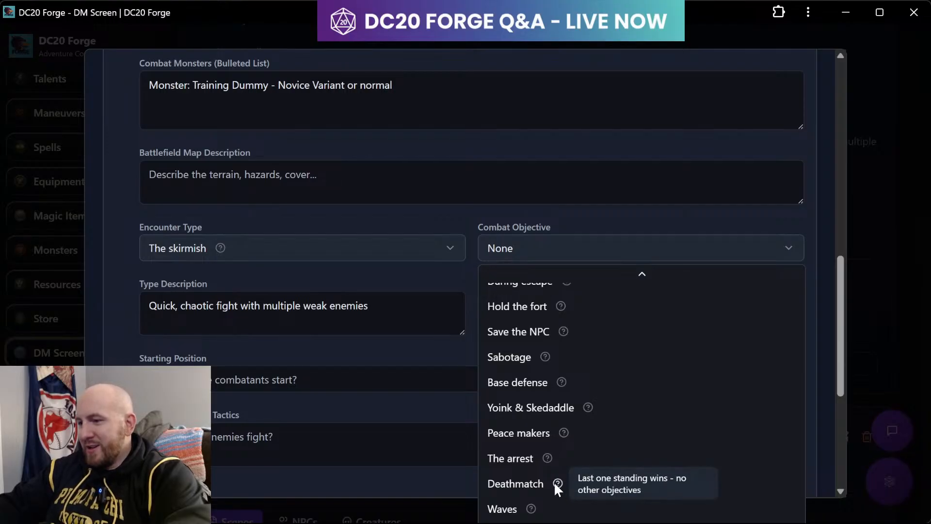
left_click(527, 483)
- Examine the remaining combat fields, from Starting Position through Attack Strategy, Roleplay Notes and Treasure to Additional Combat Notes
scroll(543, 408, "down", 1)
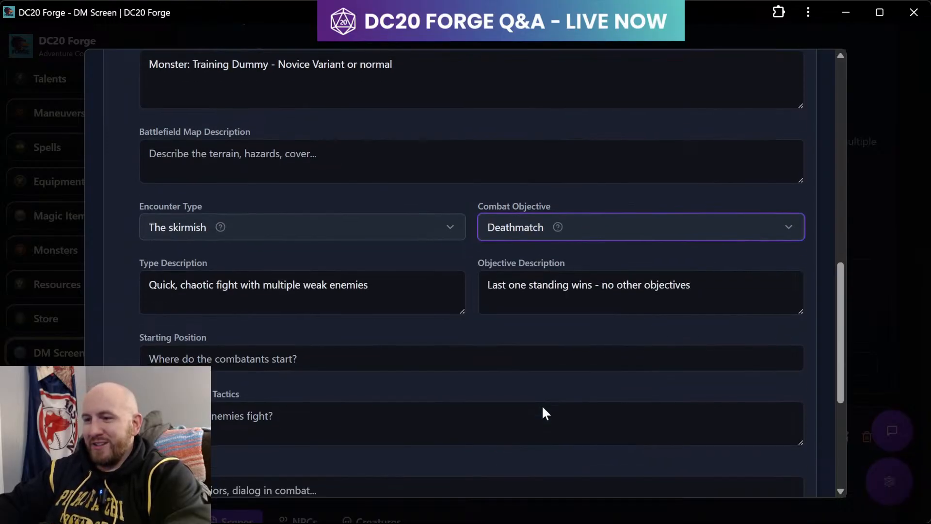
scroll(542, 407, "down", 1)
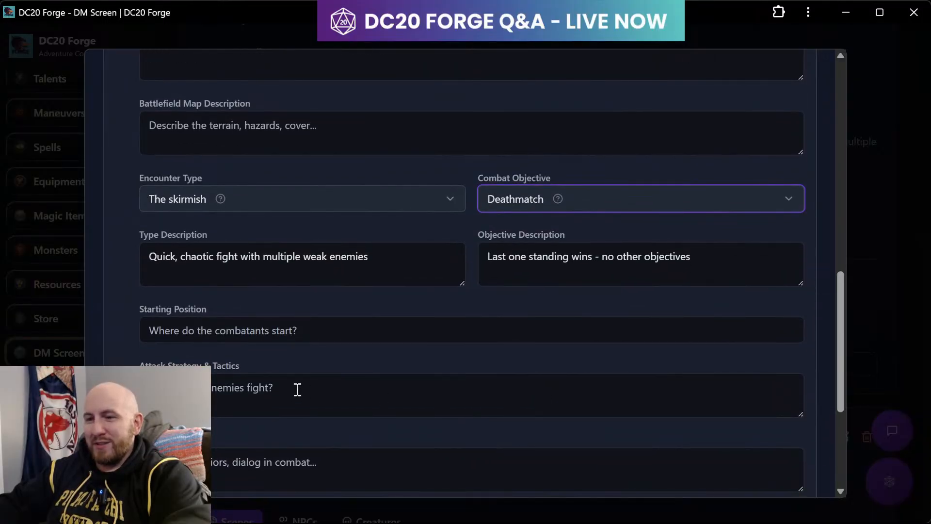
scroll(252, 286, "down", 1)
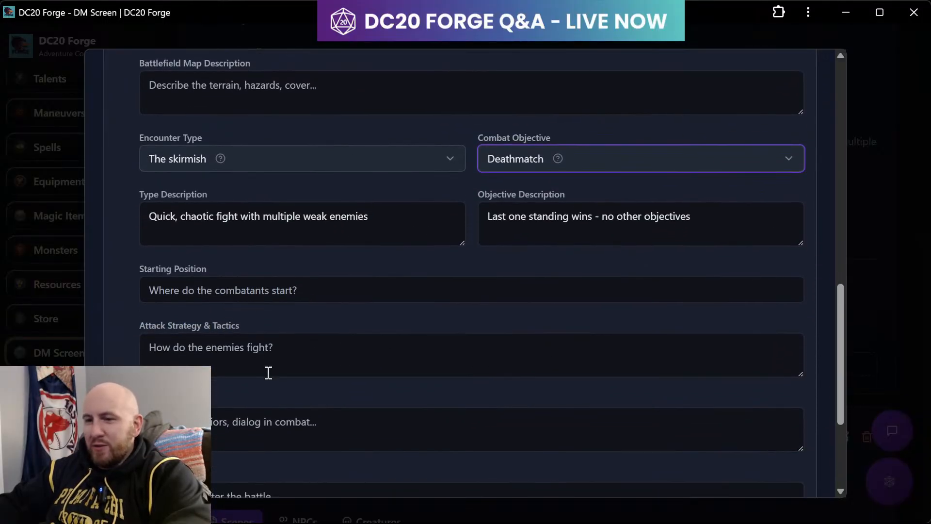
scroll(268, 372, "down", 1)
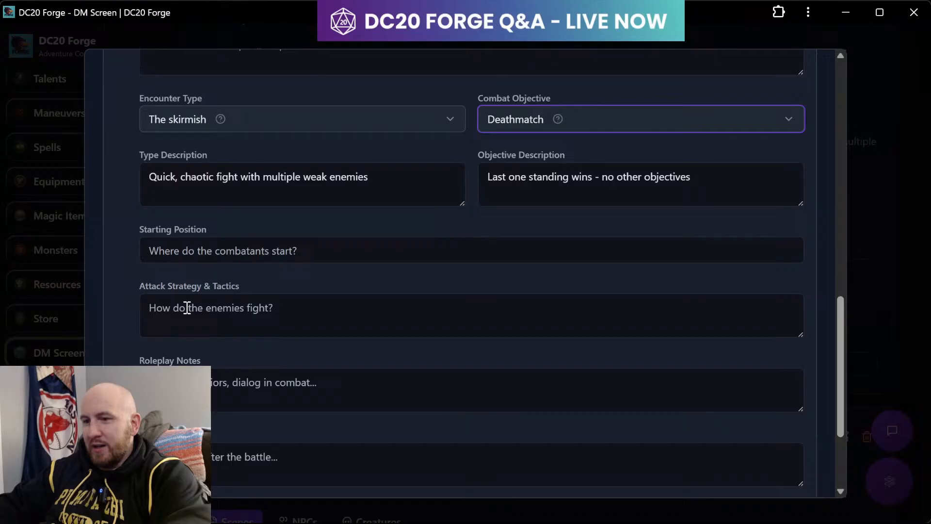
scroll(187, 307, "down", 2)
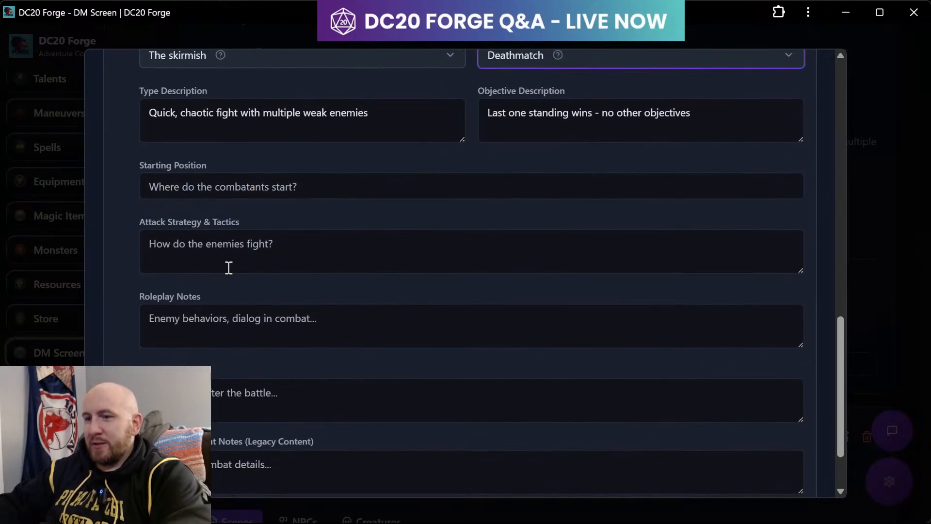
left_click(240, 268)
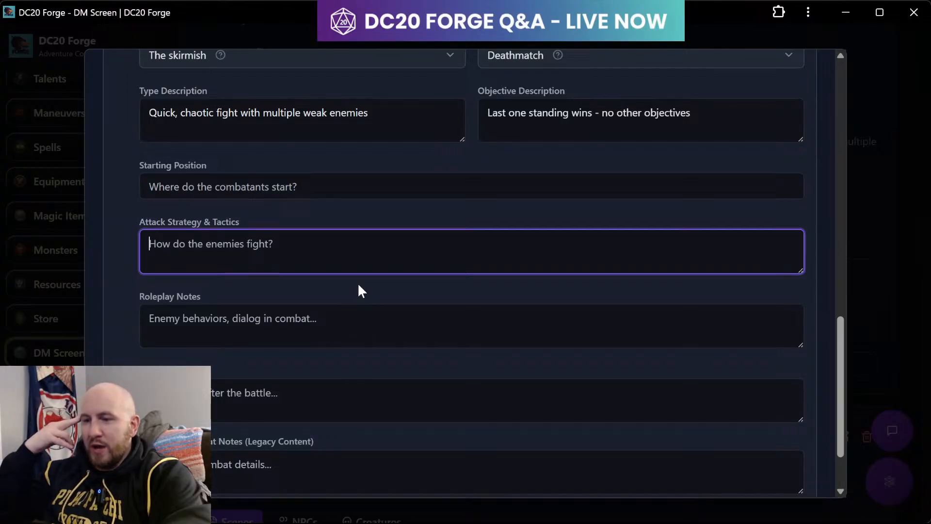
scroll(358, 286, "down", 1)
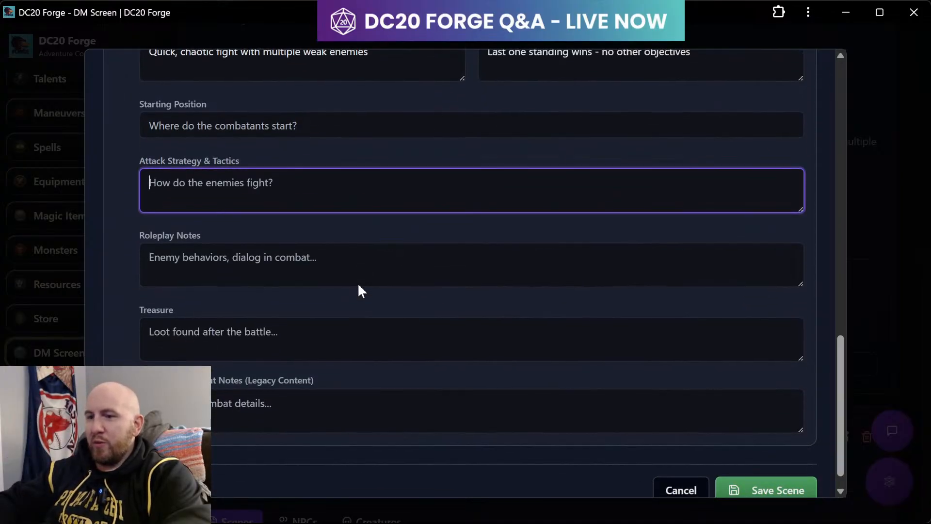
scroll(358, 286, "up", 1)
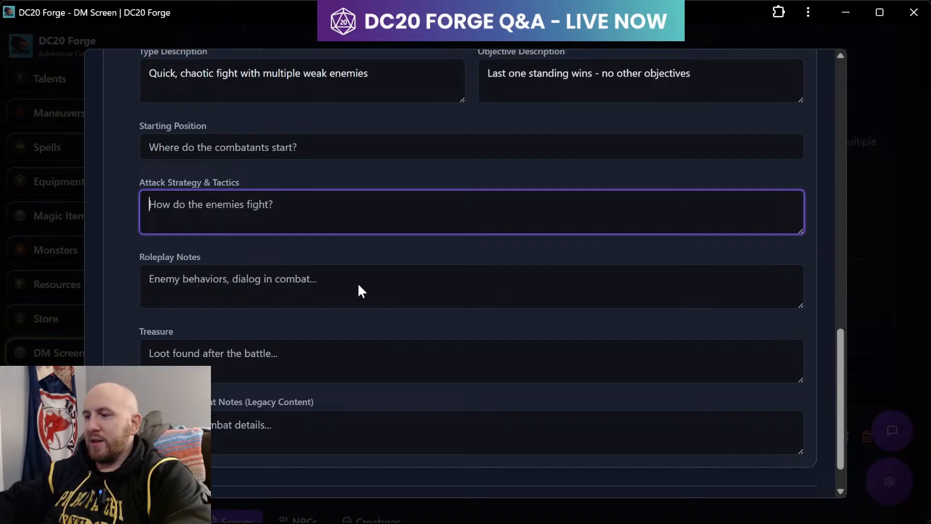
scroll(359, 285, "up", 1)
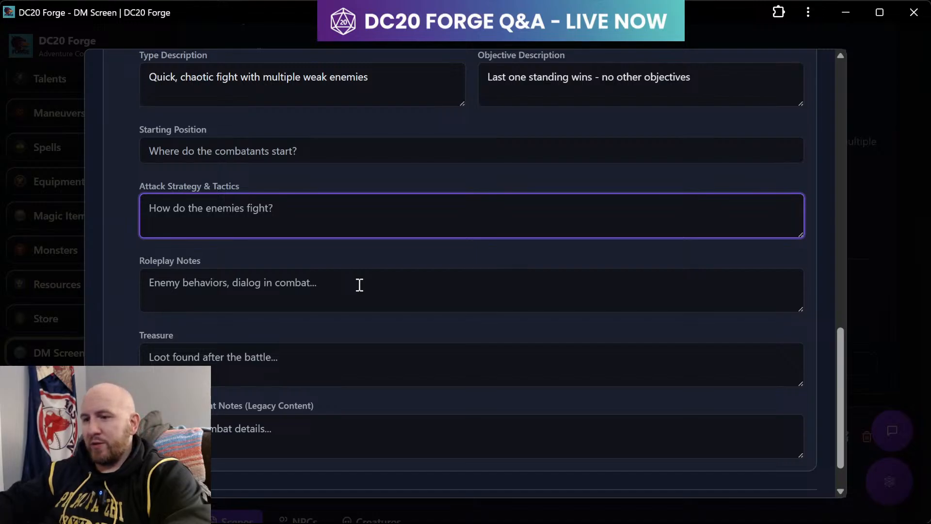
scroll(359, 285, "down", 2)
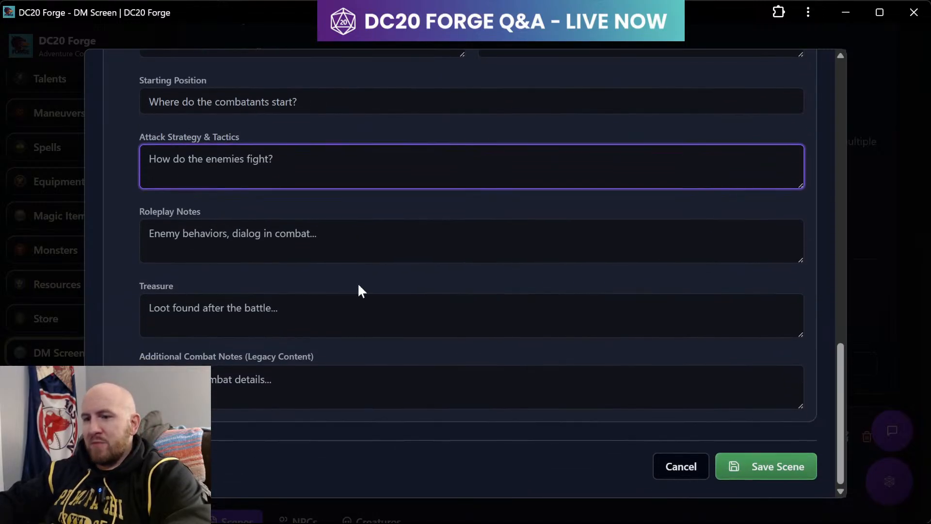
- Write an additional combat note saying to run the novice Training Dummy for a Medium Challenge
left_click(292, 393)
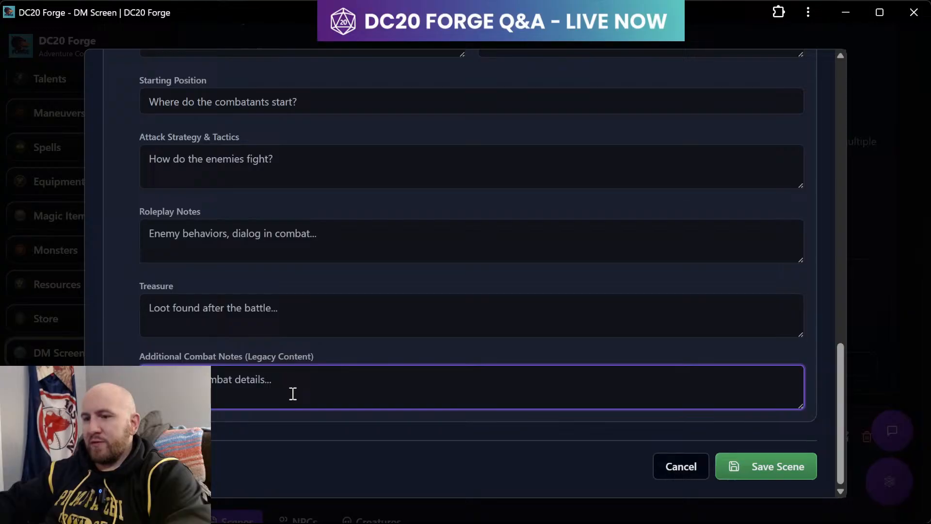
type("test")
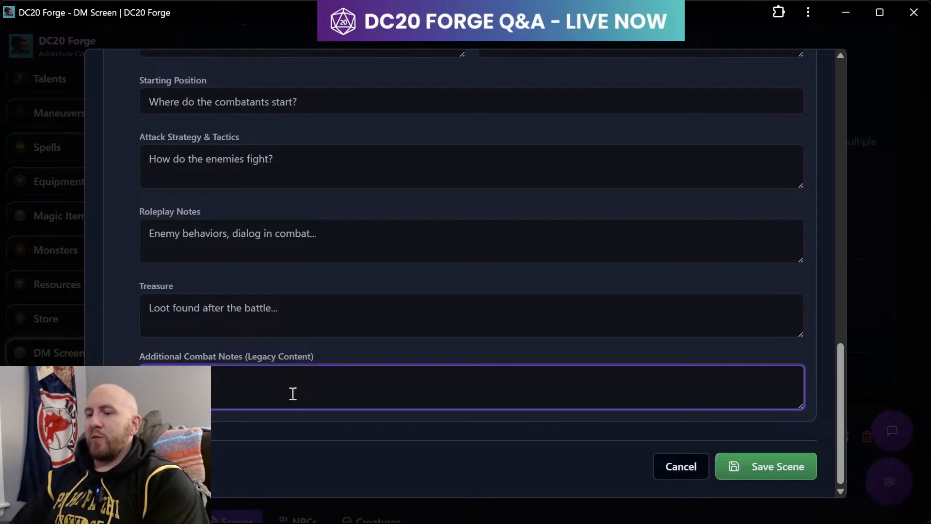
type("Mediu")
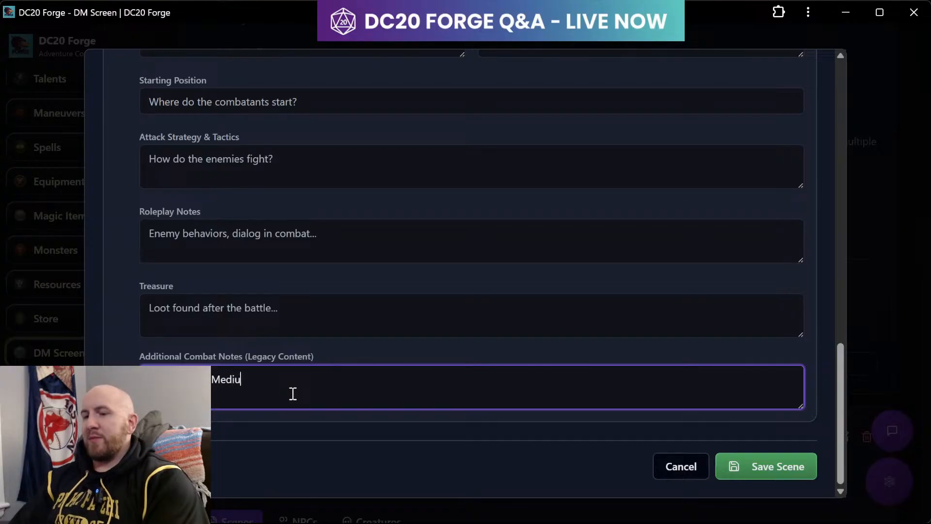
type("m Challen")
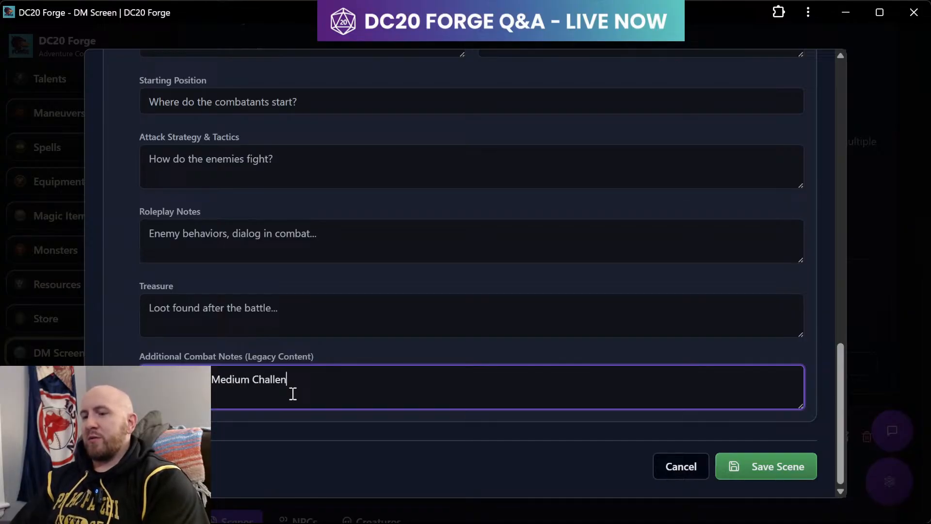
type("ge,")
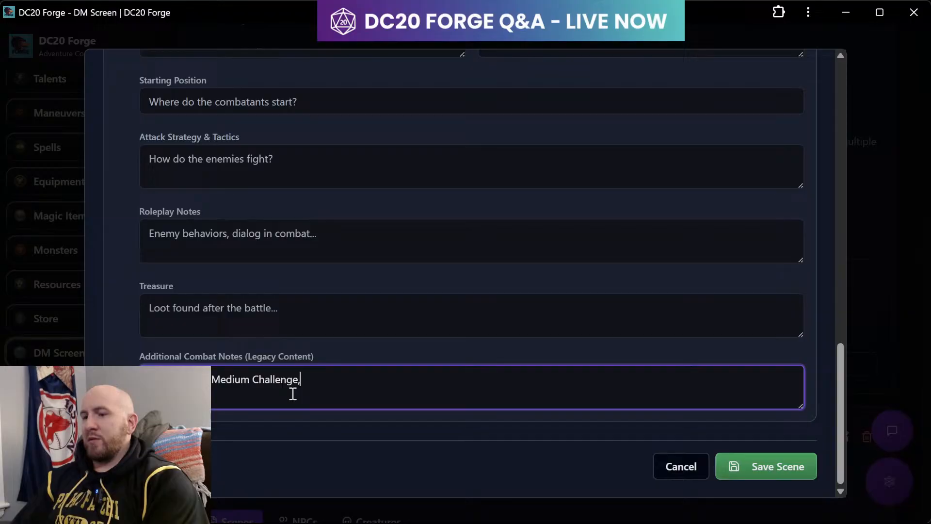
type(" run the novice training Dummy")
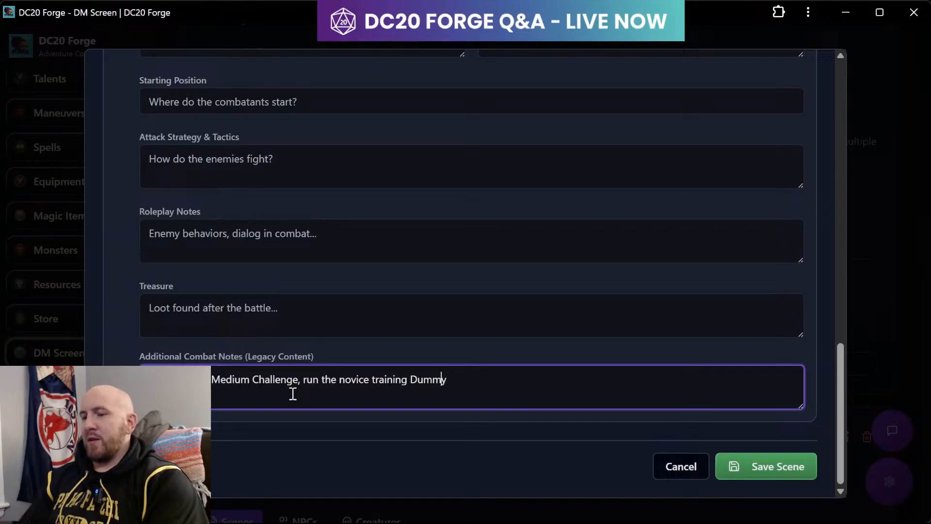
key("BackSpace")
type("R")
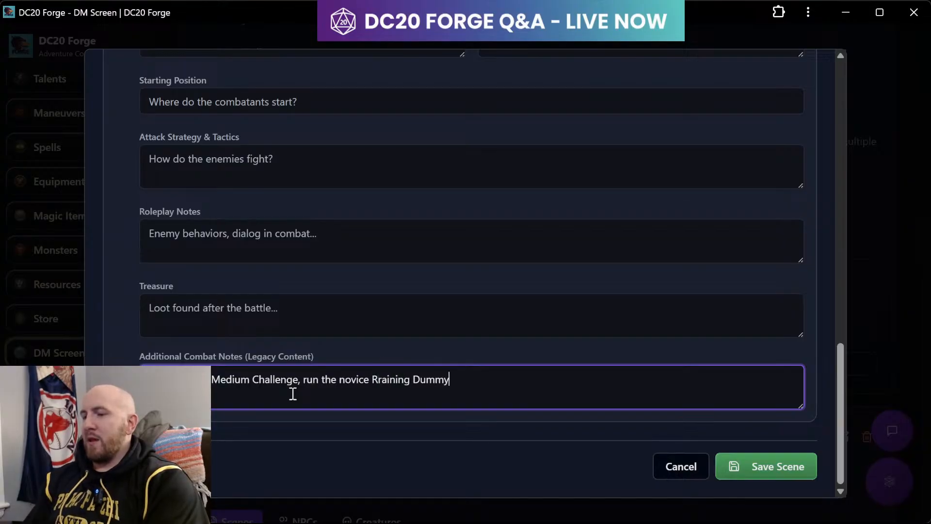
key("End")
type(". ")
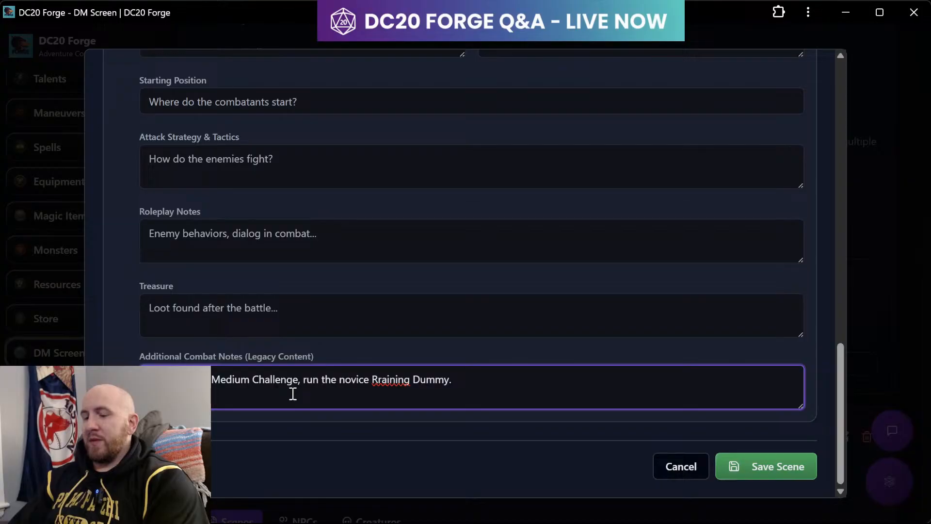
- Start a second line in the additional combat notes about what to run for a Hard Encounter
type("Ha")
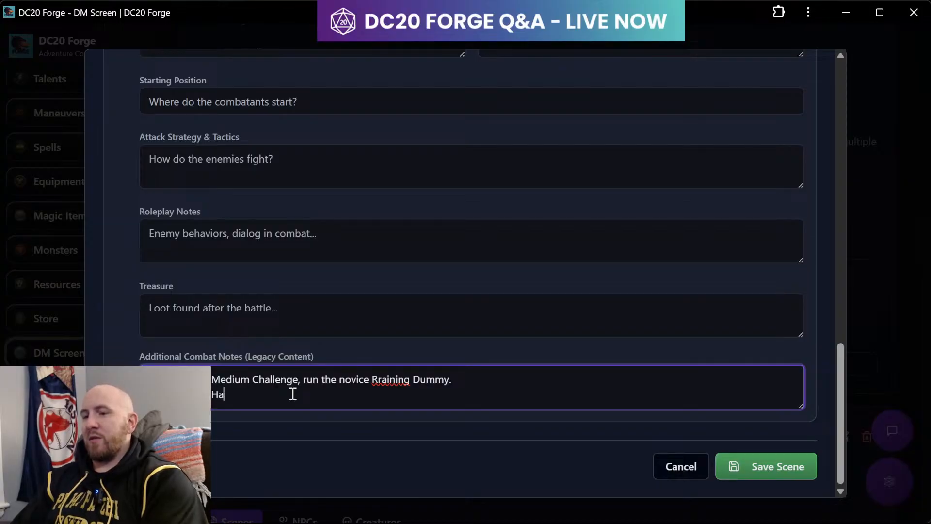
type("rd Encoutn")
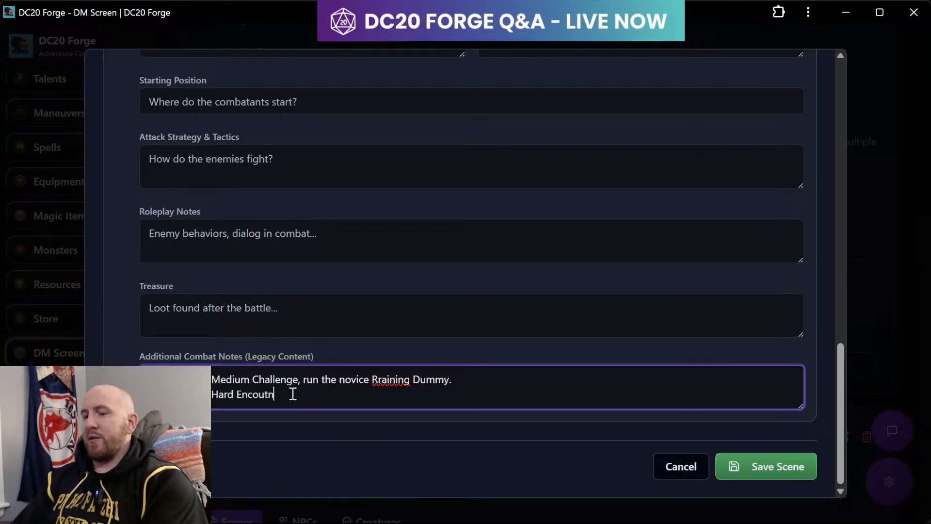
type("er, run the")
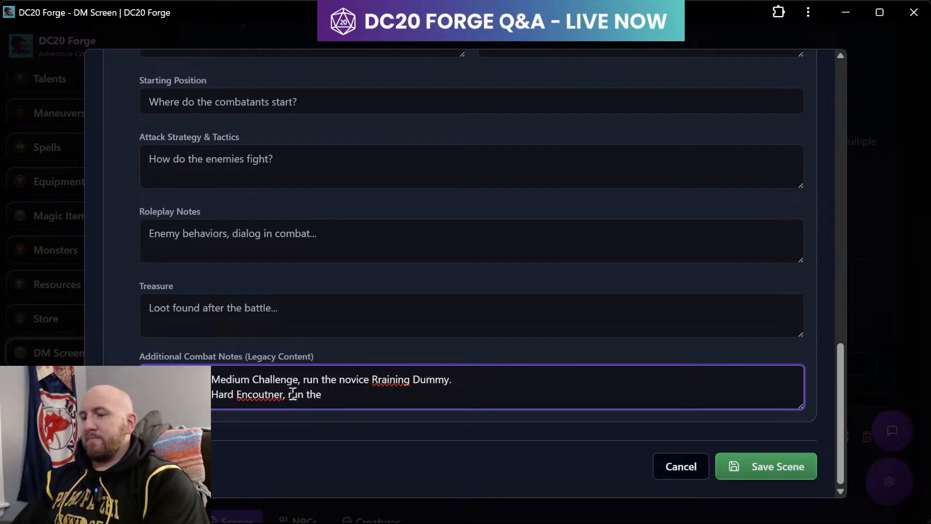
- Replace "novice" with "normal" in the Medium Challenge line of the additional combat notes
left_click(375, 382)
key("BackSpace")
key("BackSpace")
key("BackSpace")
key("BackSpace")
key("BackSpace")
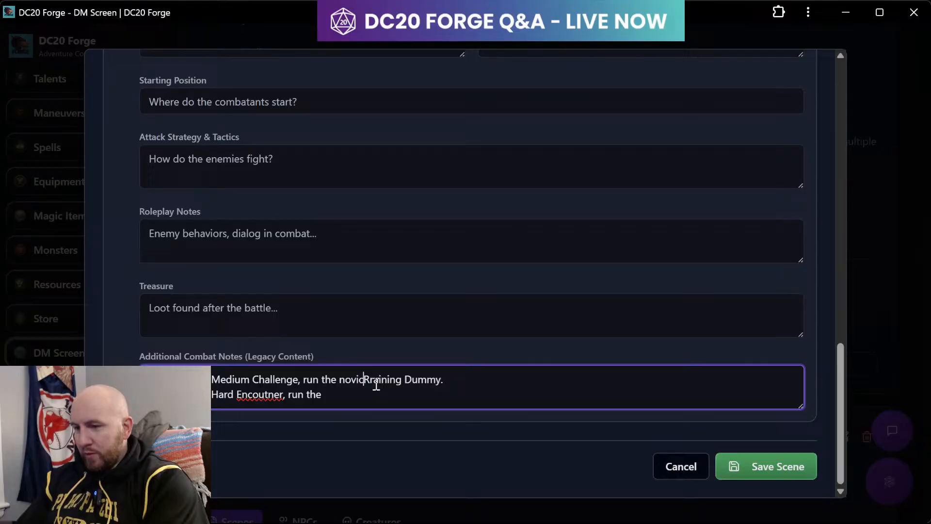
type("rmal Tr")
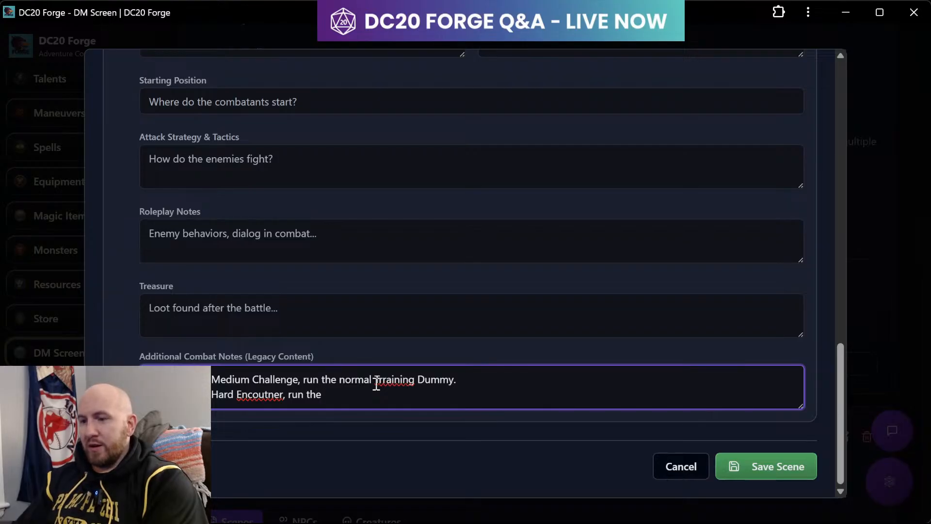
- Correct the spelling of "Encounter" in the Hard Encounter line of the combat notes
key("Left")
key("Left")
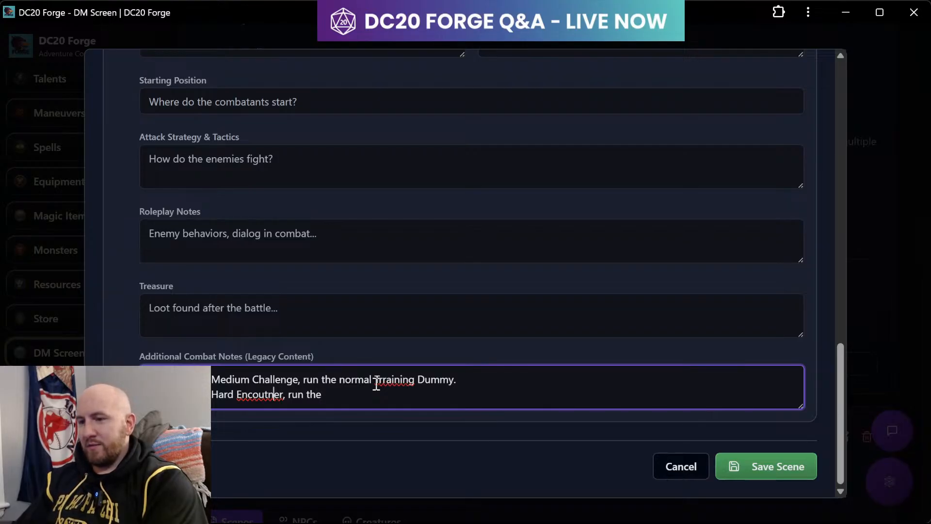
key("BackSpace")
key("Left")
type("n")
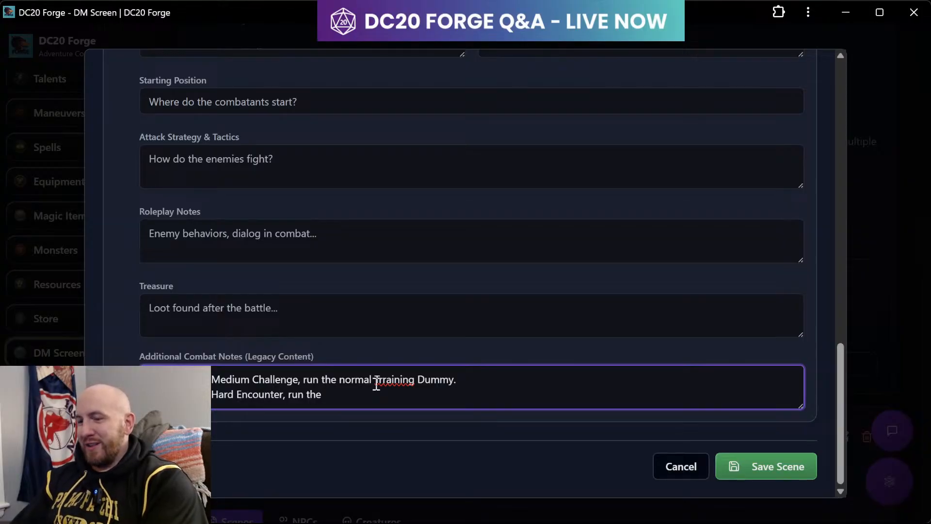
- Complete the Hard Encounter line of the additional combat notes so it says to run the Novice Variant Training Dummy
type(" Nov")
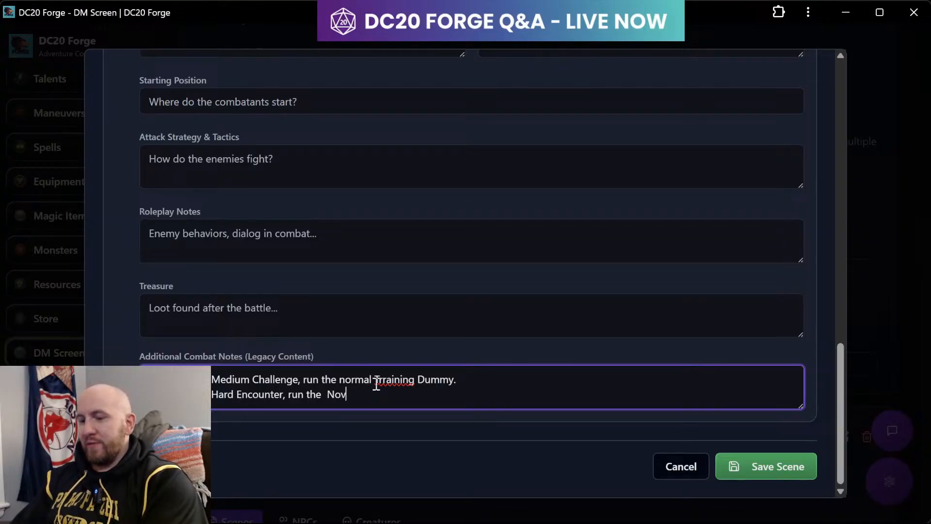
type("ice Var")
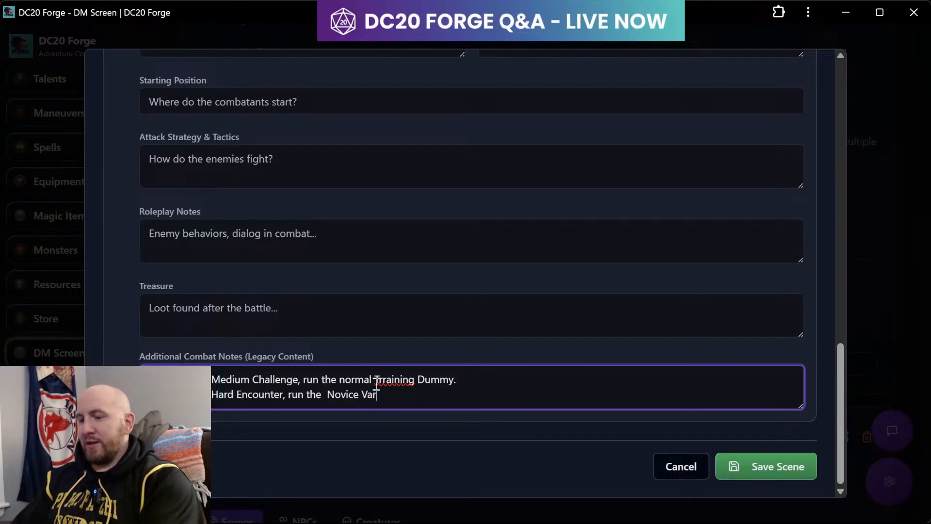
type("ient Training")
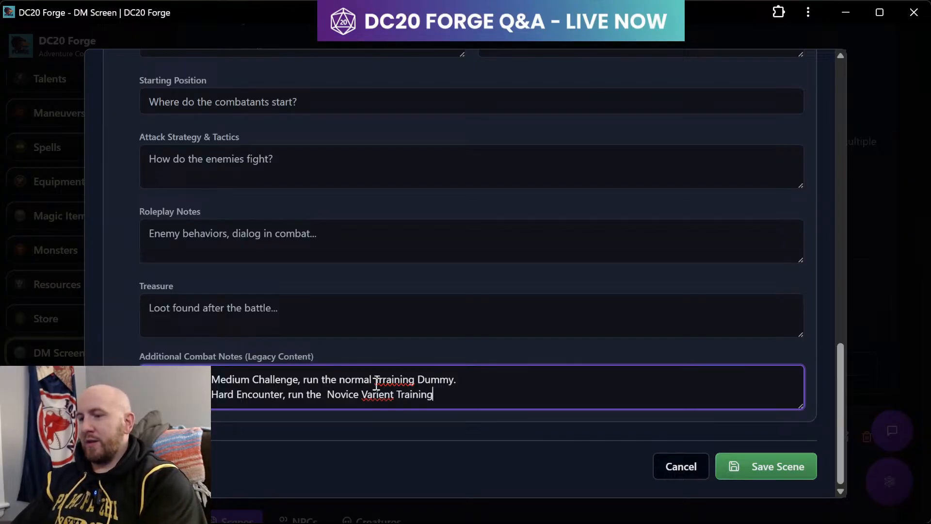
type(" FDummy")
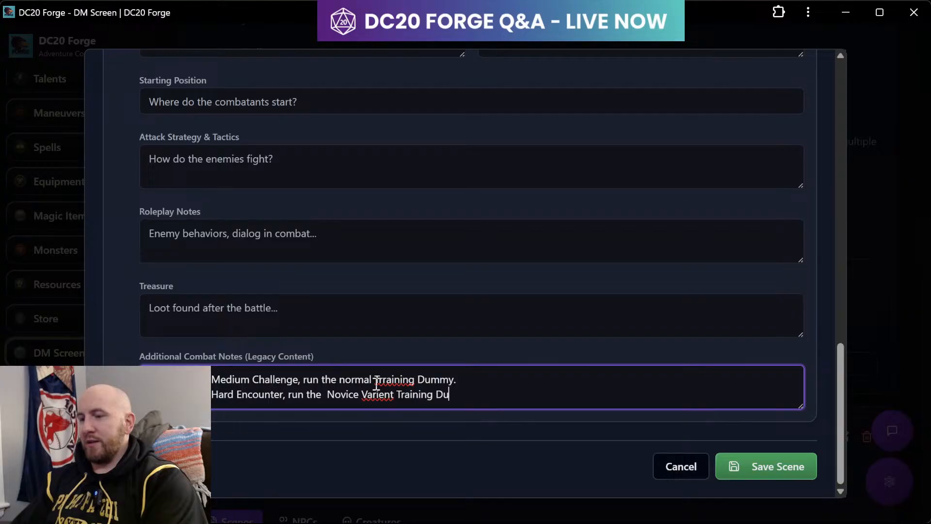
- Correct the spelling of "Variant" in the Hard Encounter line of the combat notes
key("Left")
key("Left")
key("Left")
key("Left")
key("Left")
key("Left")
key("Left")
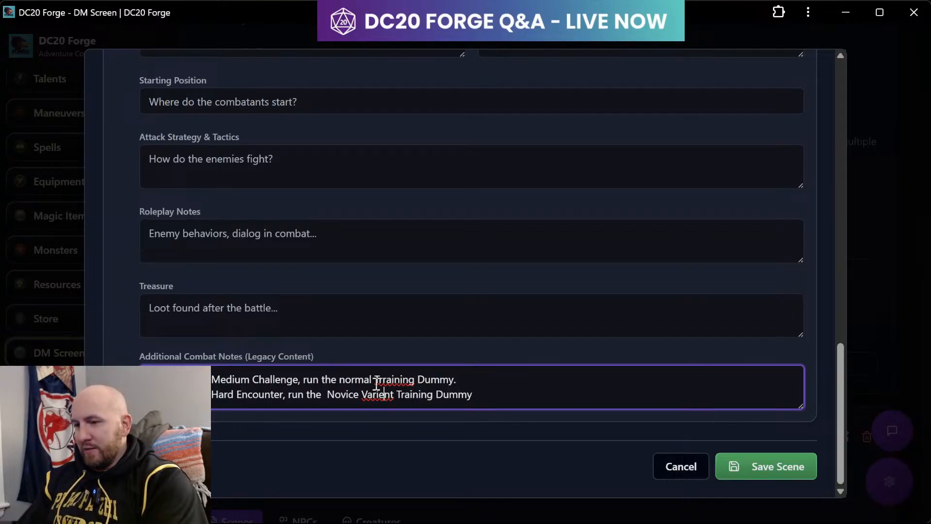
key("BackSpace")
type("a")
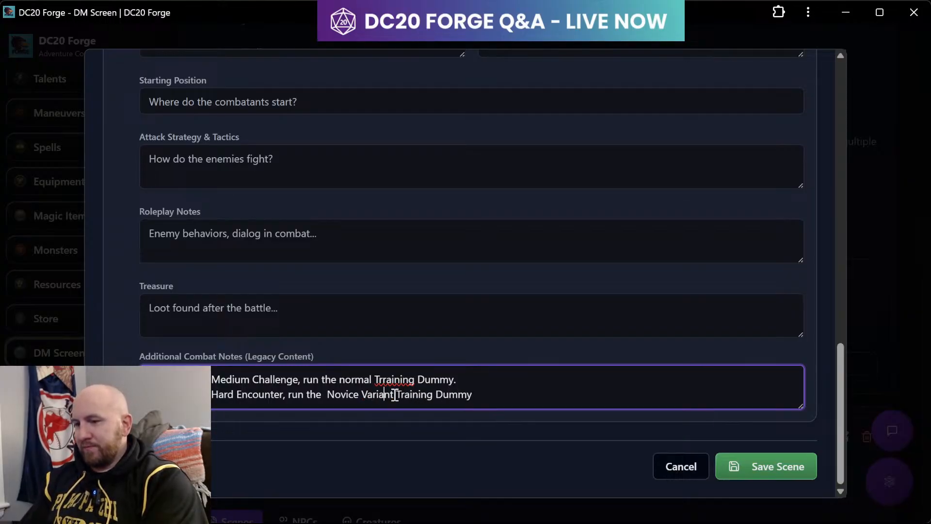
- Add the sentence "If they lose, simply replay fight until they win." to the end of the Hard Encounter line
key("End")
type(". If they lo")
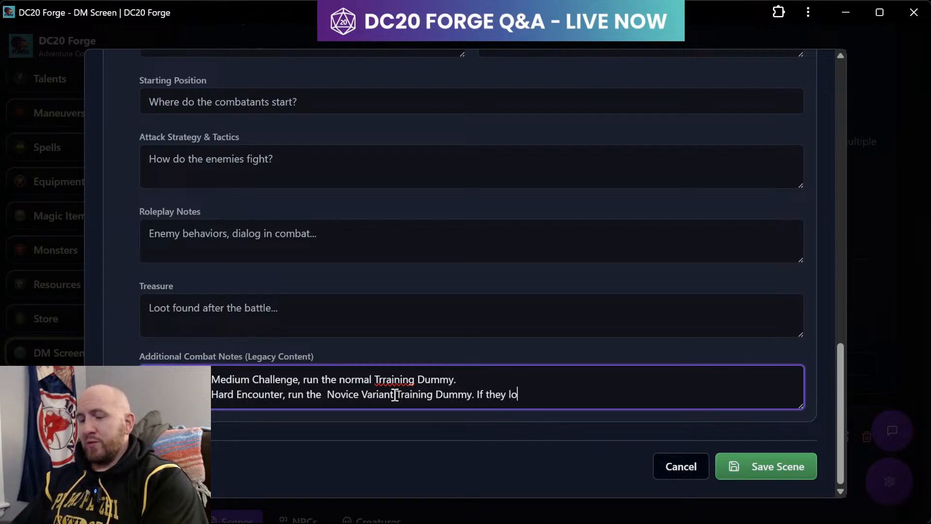
type("se, simu")
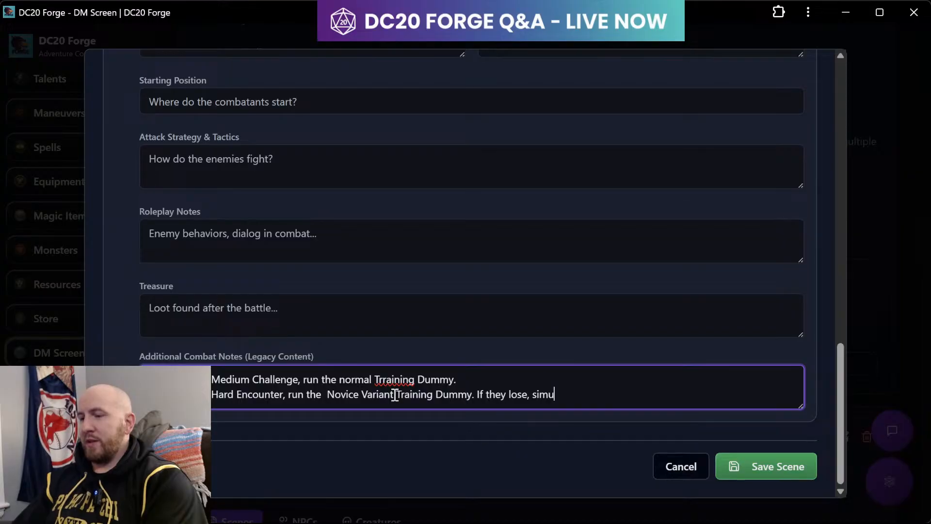
key("BackSpace")
type("ply r")
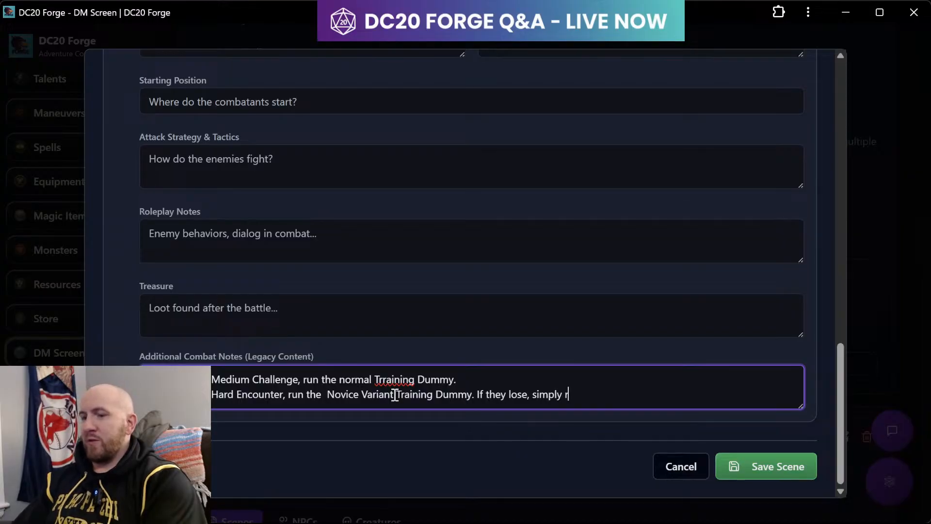
type("eplay figh")
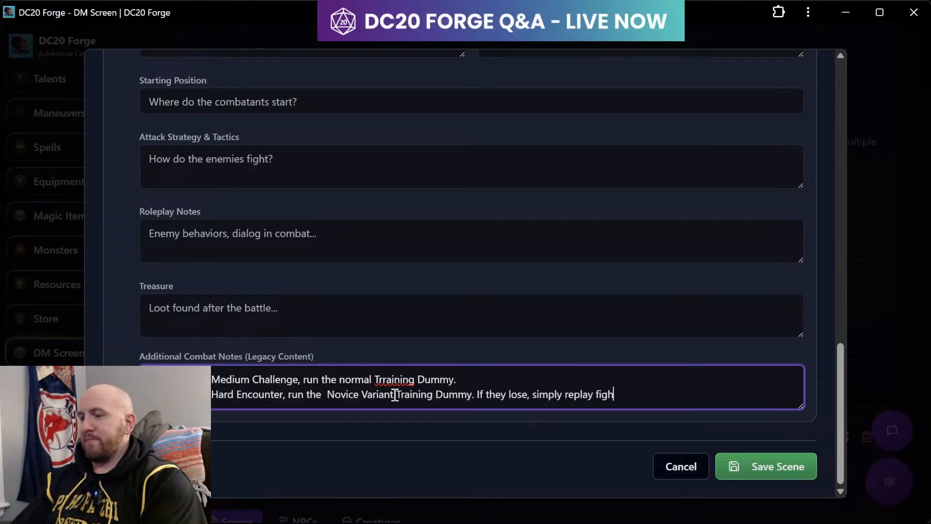
type("t until they win.")
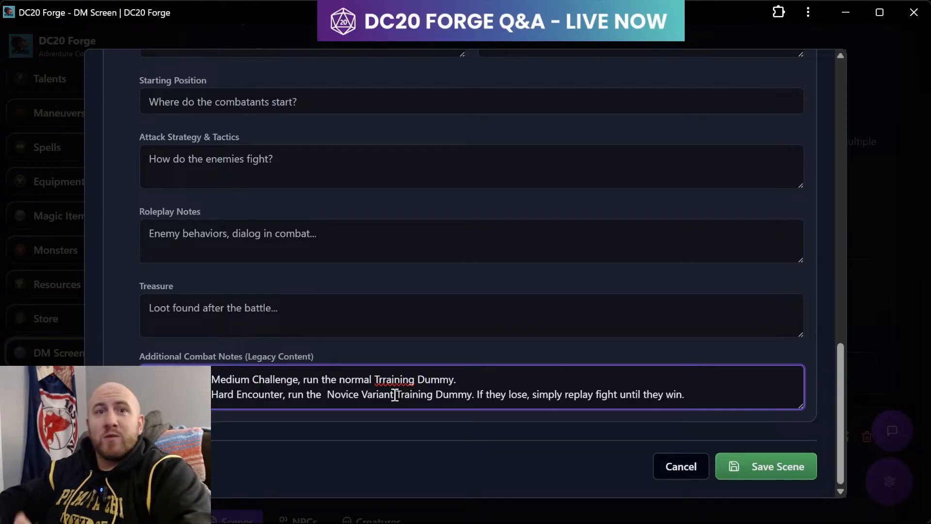
- Correct the spelling of "Training" in the Medium Challenge line and save the scene
left_click(386, 379)
key("BackSpace")
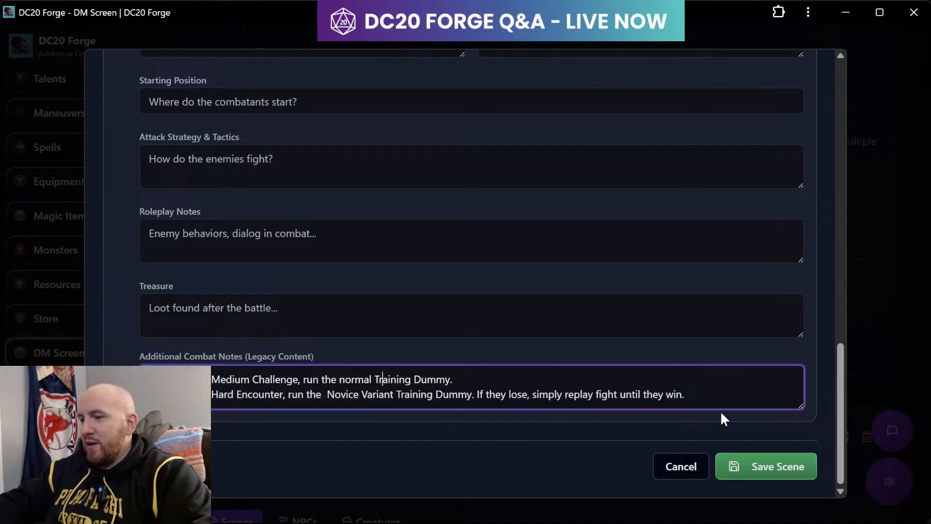
left_click(781, 475)
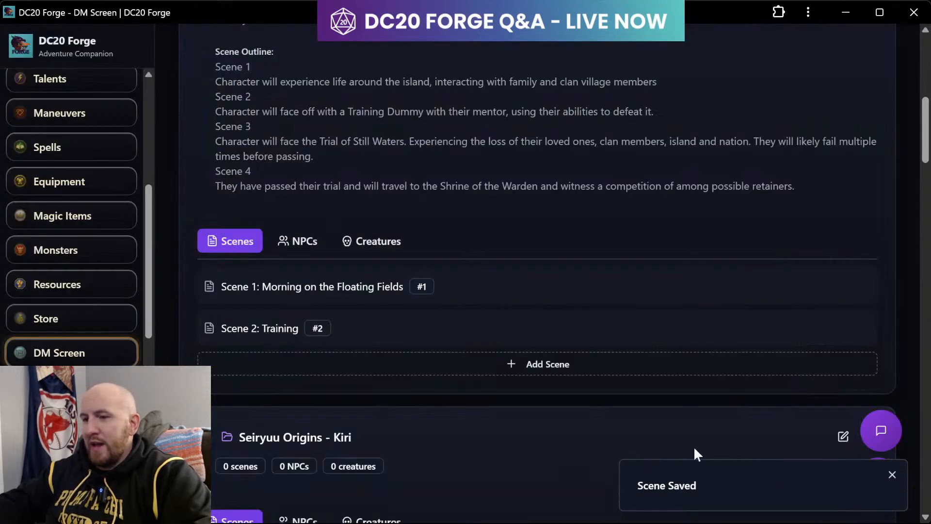
- Add a new scene below Scene 2: Training and name it "Character Wins"
scroll(575, 374, "down", 2)
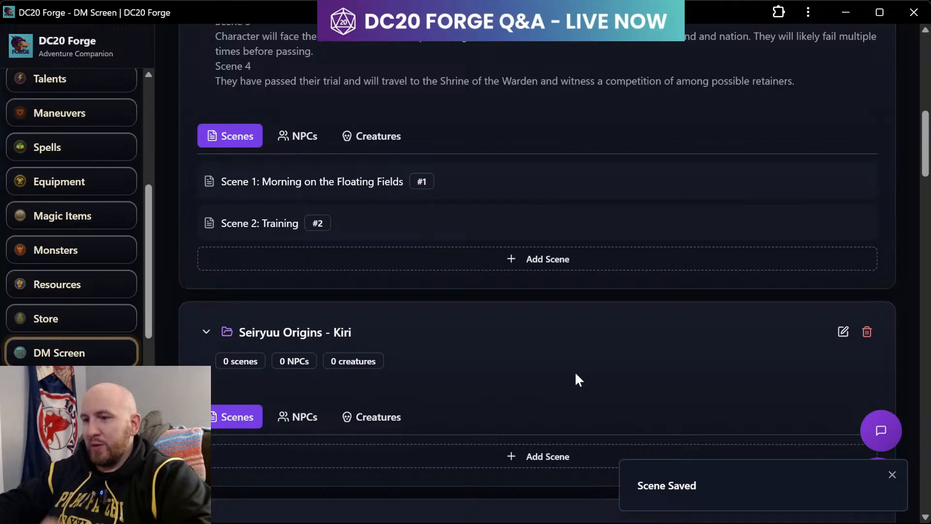
scroll(457, 368, "down", 1)
scroll(514, 334, "up", 1)
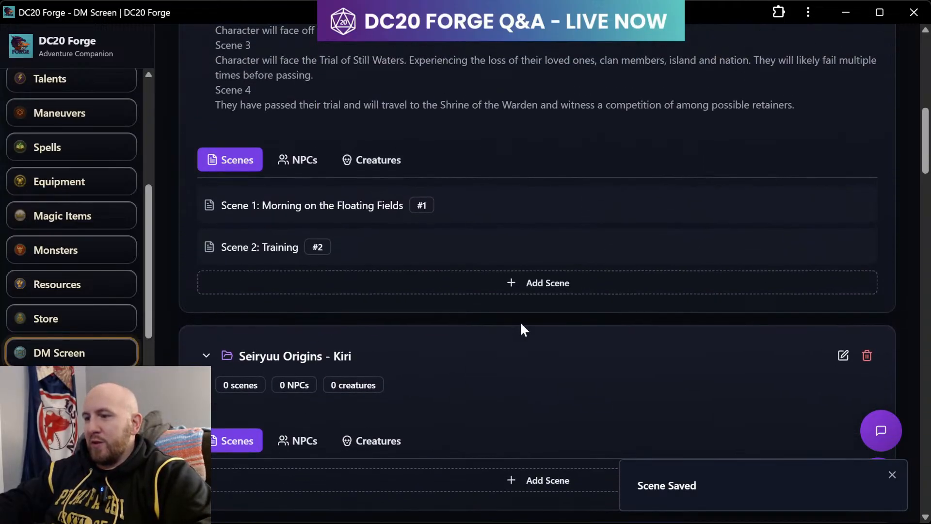
left_click(513, 290)
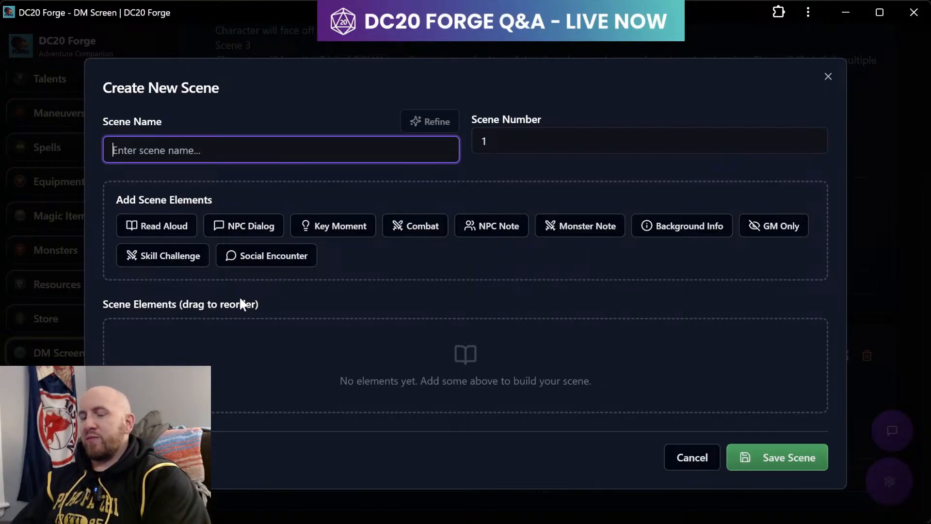
type("Player")
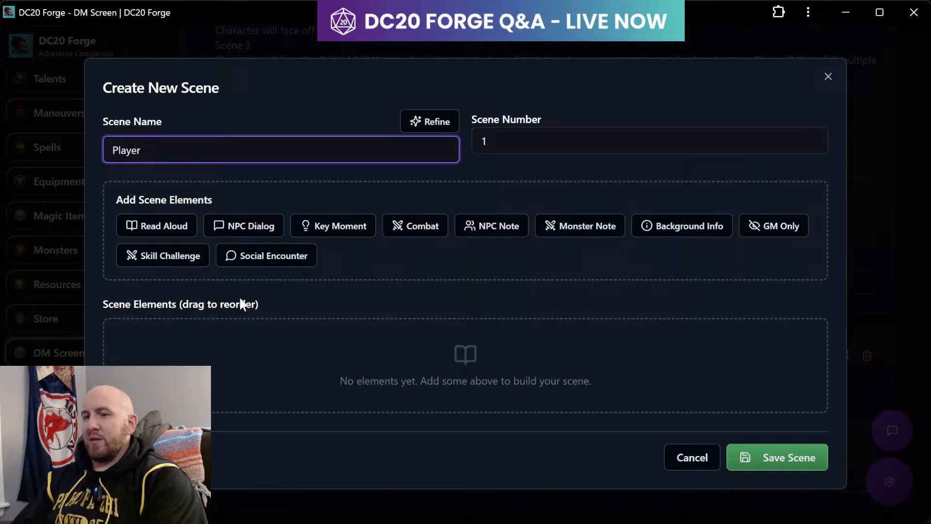
key("BackSpace")
key("BackSpace")
key("BackSpace")
key("BackSpace")
key("BackSpace")
type("Character Wins")
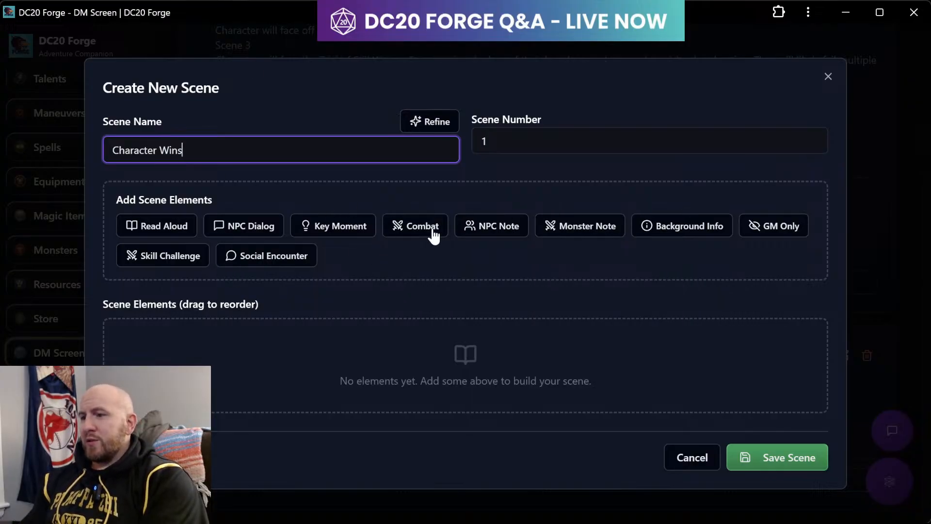
- Add a Read Aloud element to the new scene and set its AI Autofill tone to "Gritty - Realistic and harsh"
left_click(187, 231)
scroll(654, 332, "down", 2)
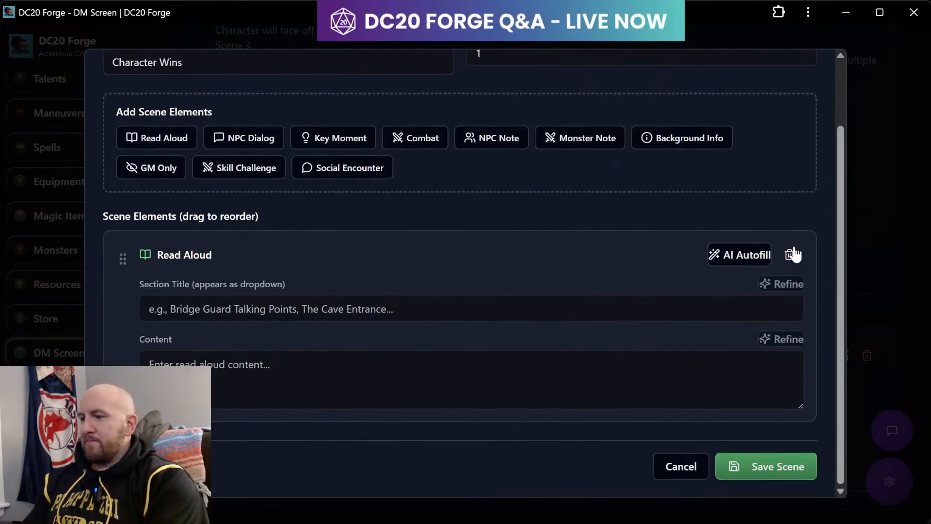
left_click(735, 256)
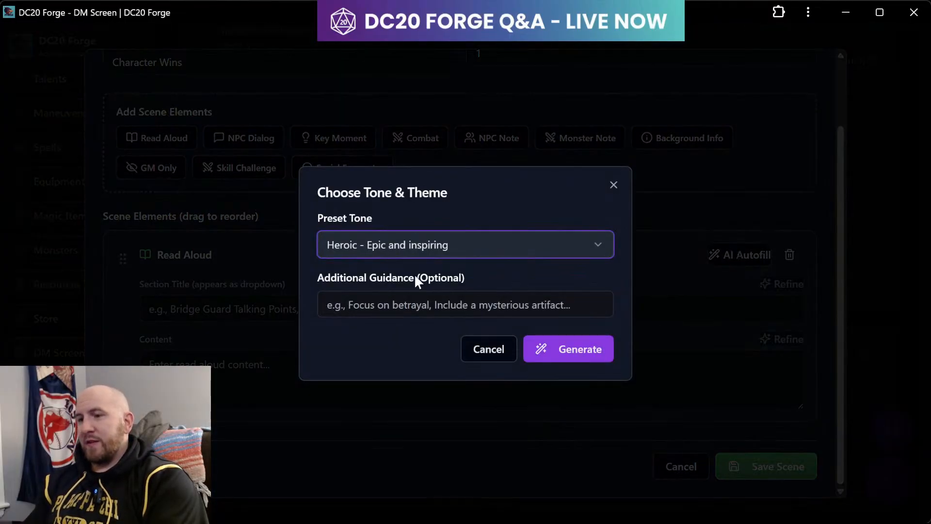
left_click(410, 244)
scroll(457, 332, "down", 3)
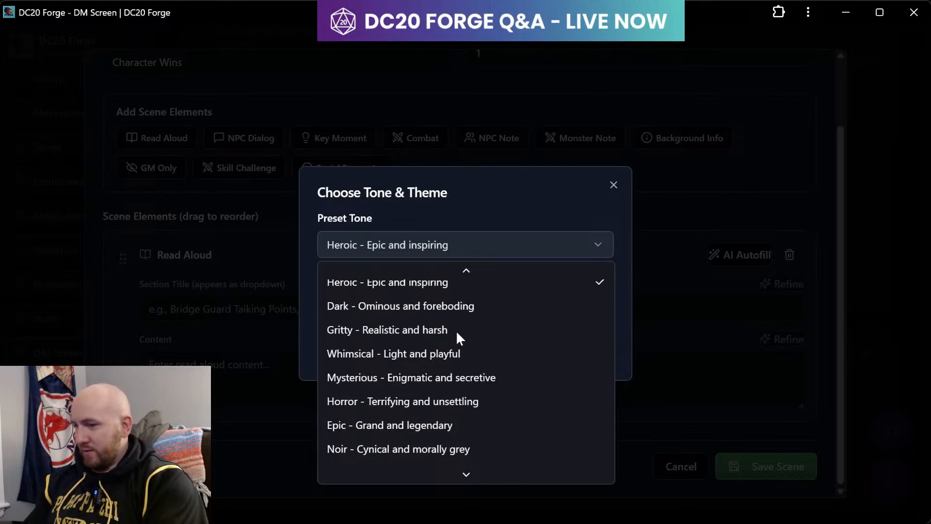
scroll(457, 333, "down", 1)
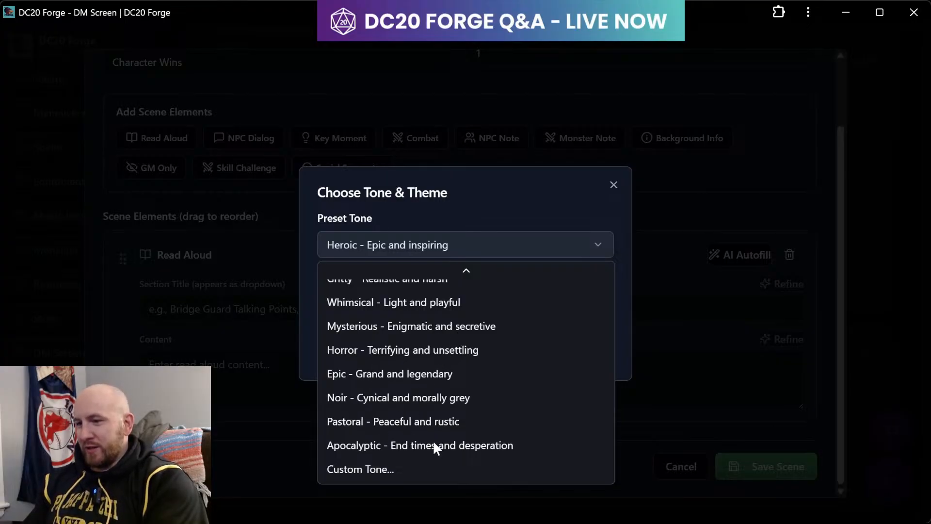
scroll(404, 371, "up", 3)
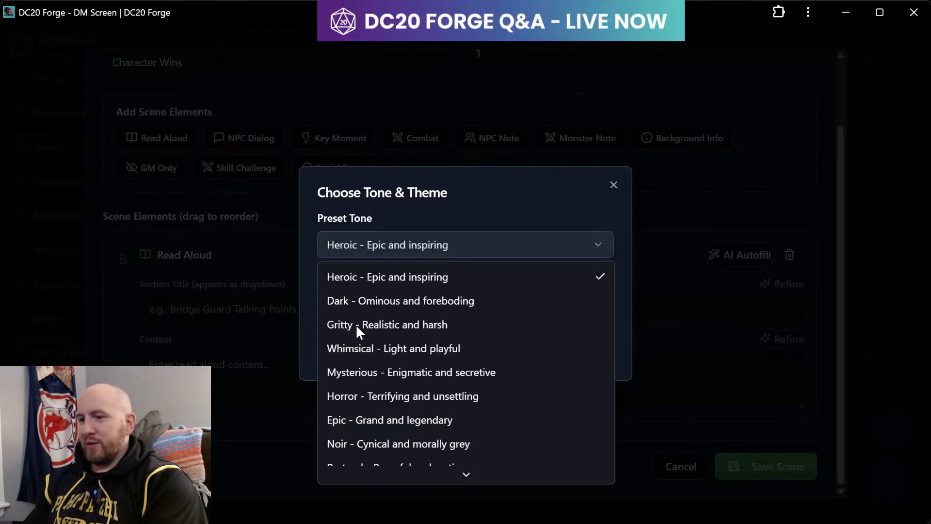
left_click(354, 324)
- Enter "character defeats the training dummy and has passed the test" as additional guidance for the autofill
left_click(361, 310)
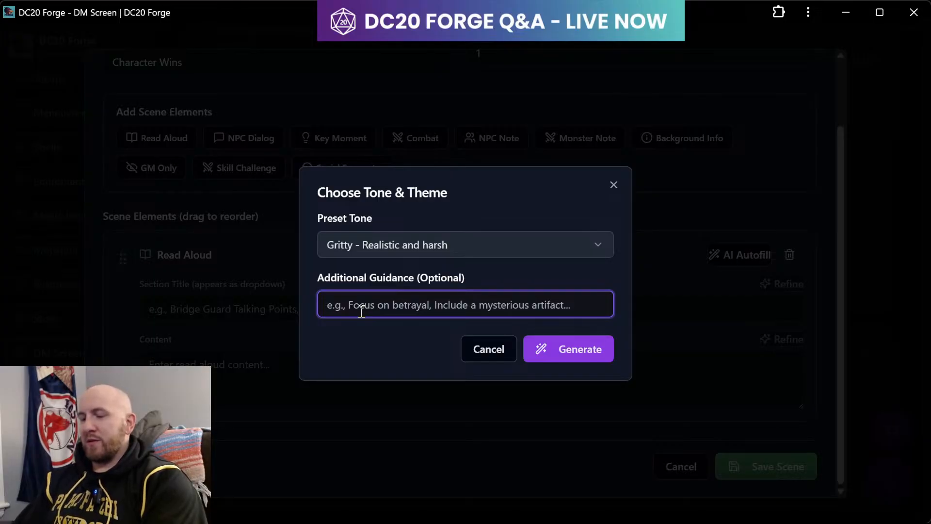
type("character wins")
key("BackSpace")
key("BackSpace")
key("BackSpace")
key("BackSpace")
key("BackSpace")
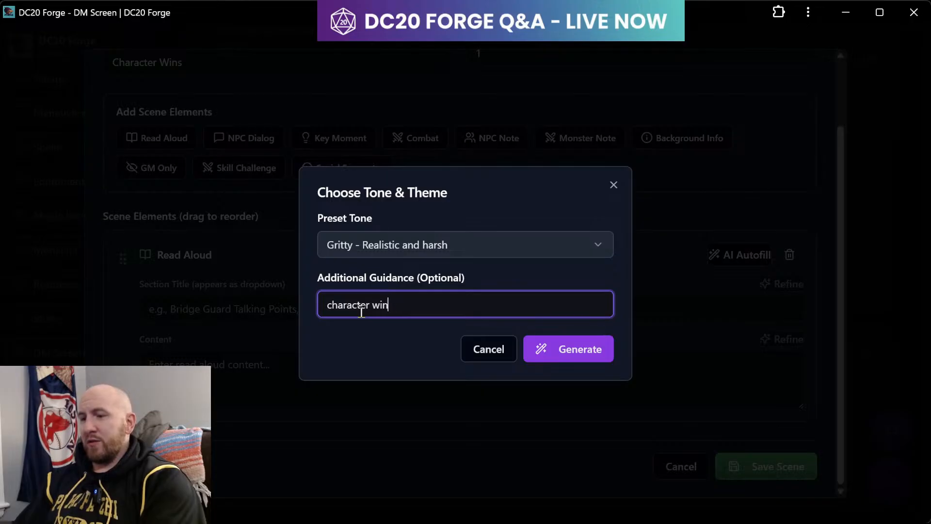
type("defeat")
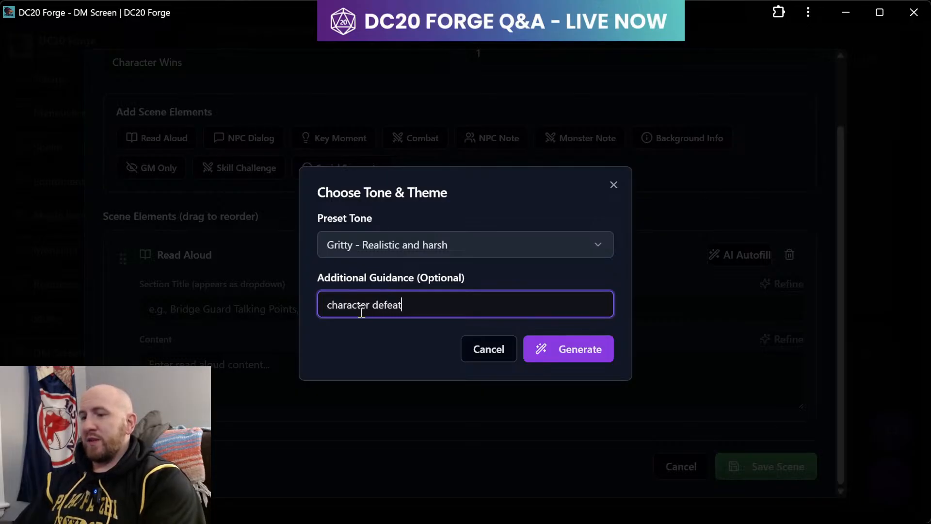
type("s the taraining dummy and has passed the t")
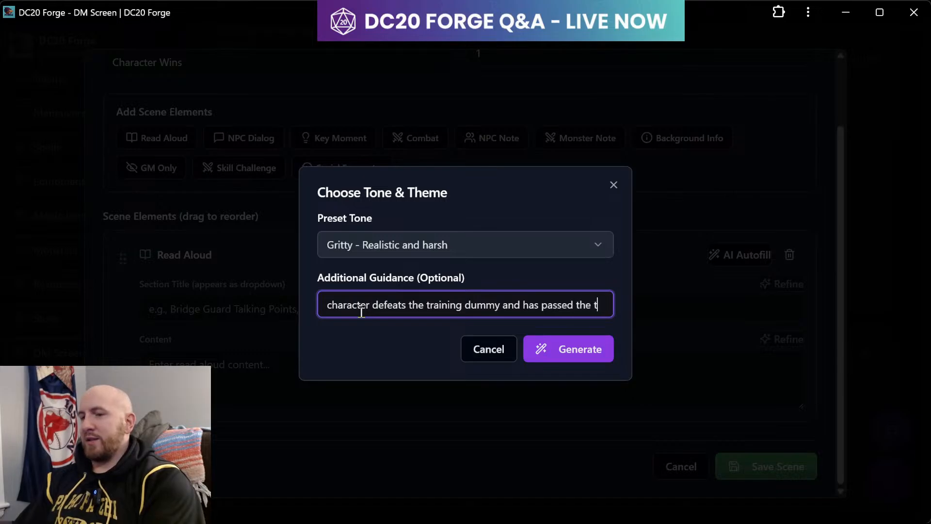
type("est")
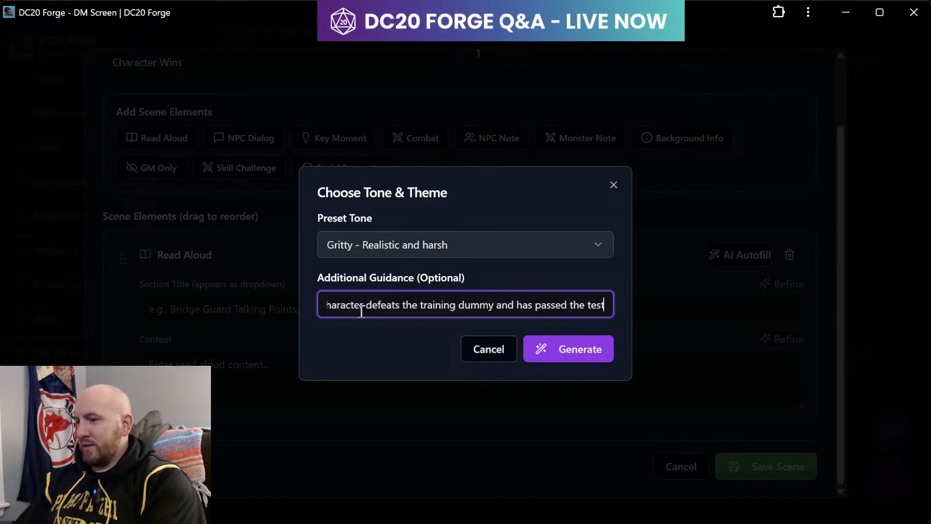
- Reword the guidance to end with "has proven worthy to move onto the test" and generate the Read Aloud text
key("BackSpace")
key("BackSpace")
key("BackSpace")
key("BackSpace")
key("BackSpace")
key("BackSpace")
key("BackSpace")
key("BackSpace")
key("BackSpace")
key("BackSpace")
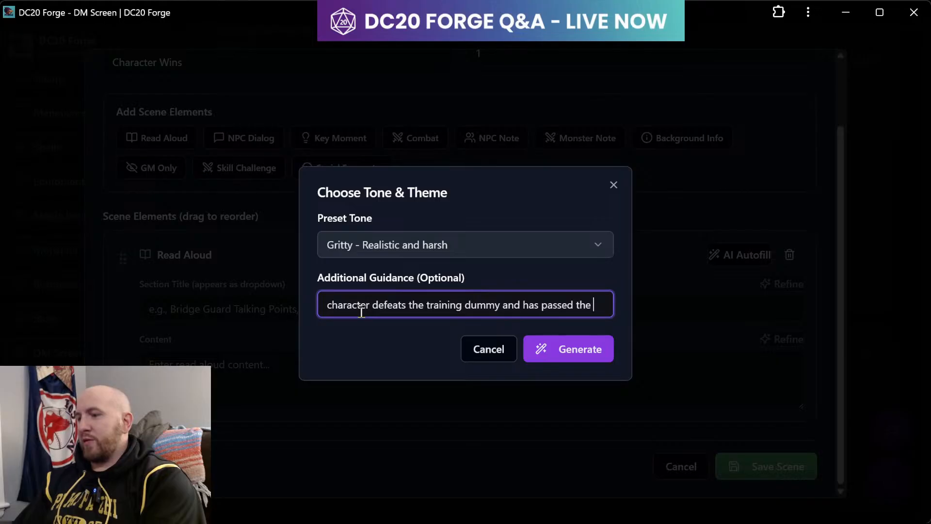
key("BackSpace")
key("BackSpace")
key("BackSpace")
key("BackSpace")
type("proven")
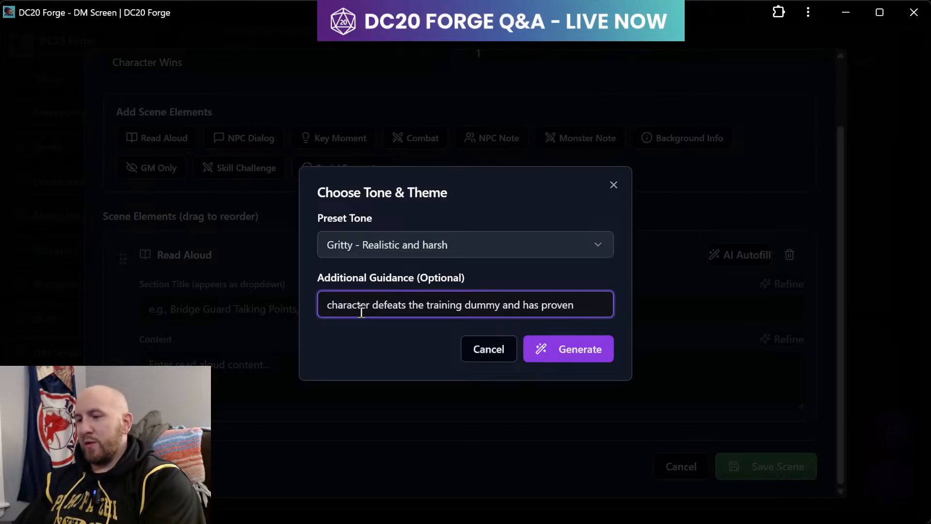
type("orthy to ")
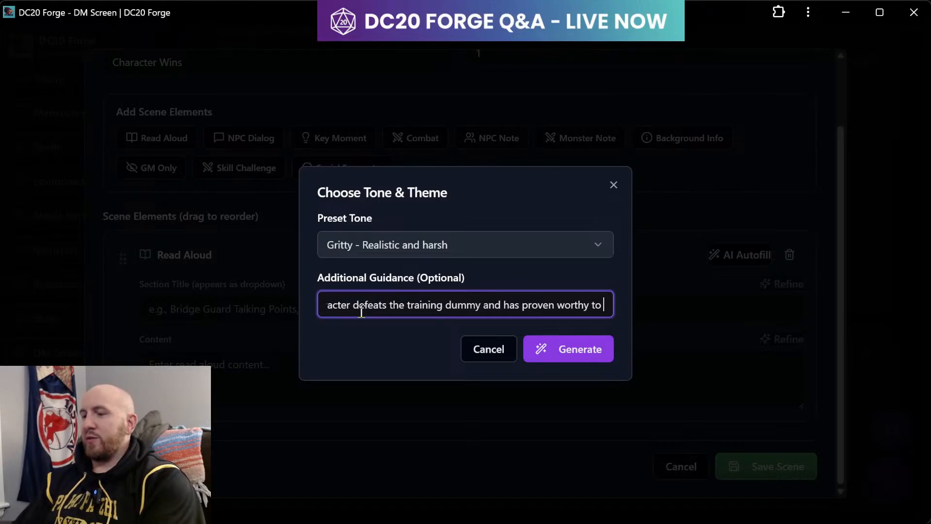
type("move ont")
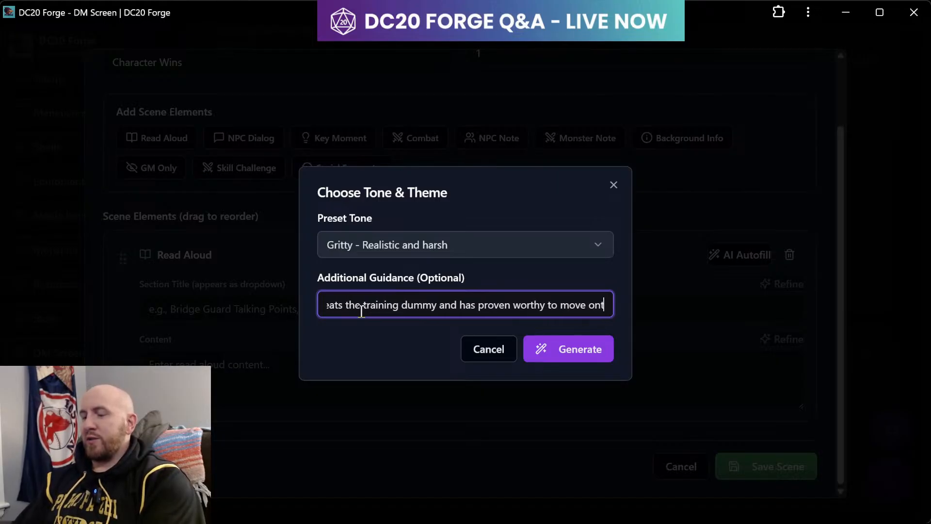
type("o the test")
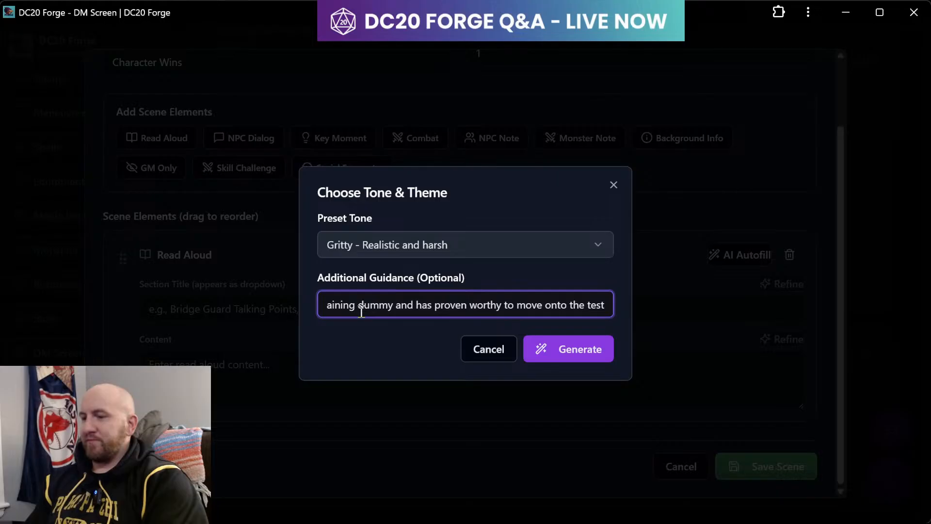
left_click(554, 359)
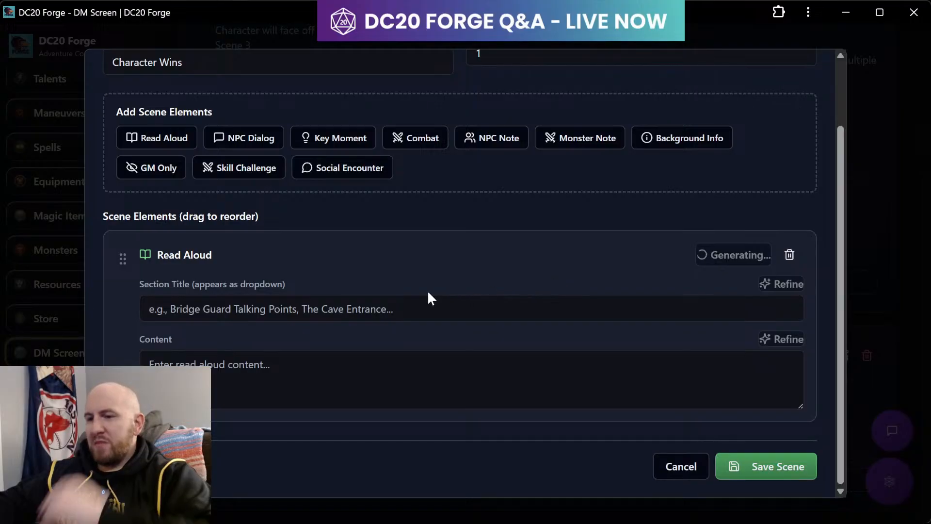
scroll(432, 371, "down", 2)
scroll(432, 370, "up", 3)
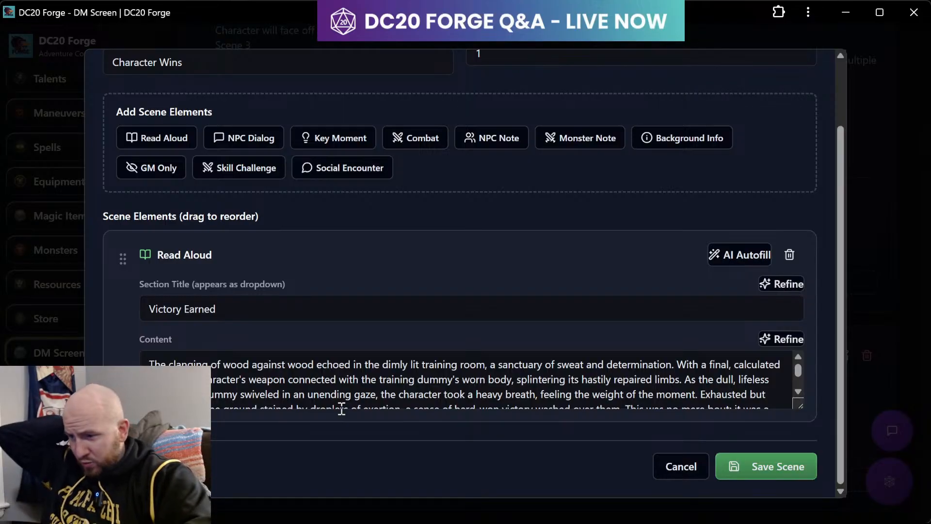
- Start refining the Victory Earned Read Aloud content with the tone preset "Gritty - Realistic and harsh"
scroll(342, 409, "down", 1)
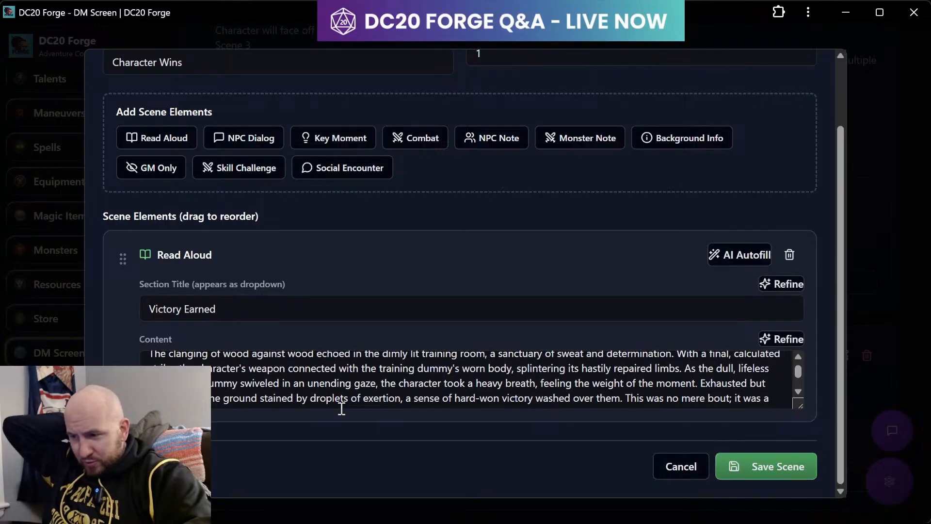
scroll(341, 409, "down", 1)
scroll(341, 409, "up", 1)
scroll(341, 407, "down", 2)
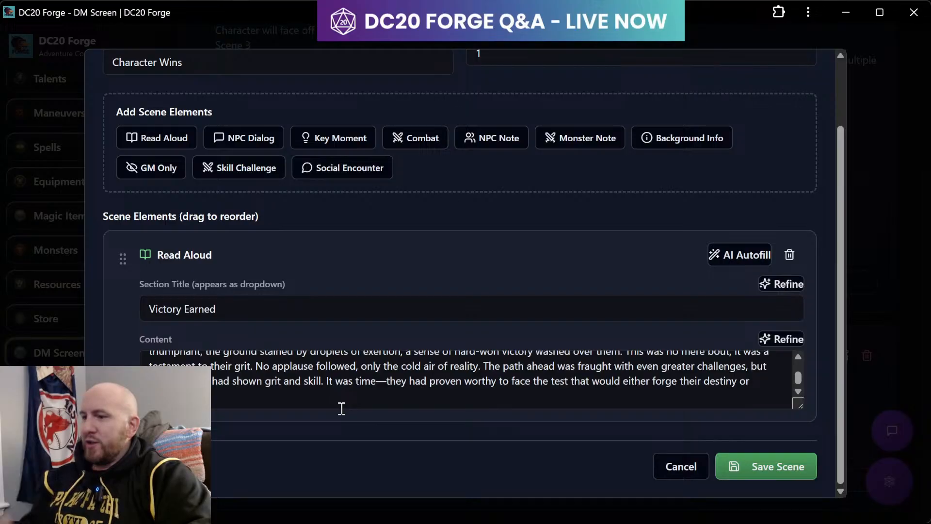
left_click(783, 339)
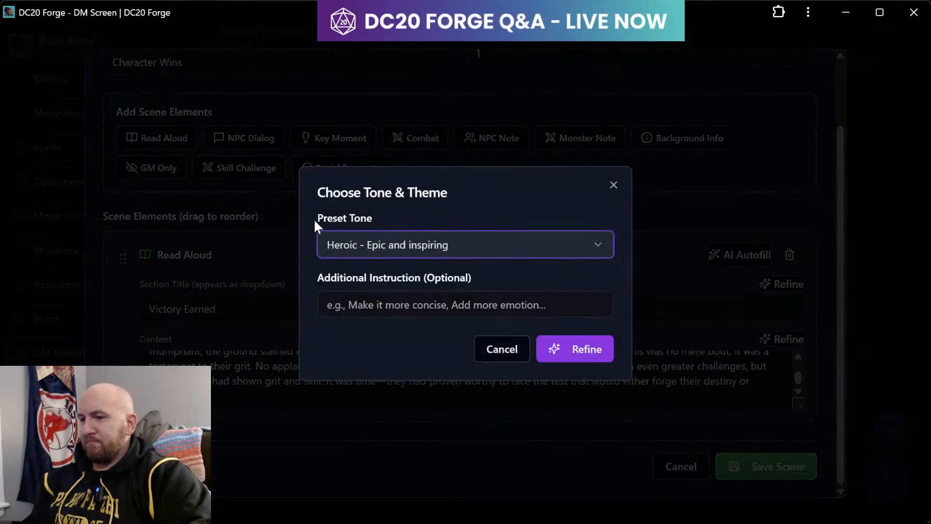
left_click(331, 244)
left_click(378, 324)
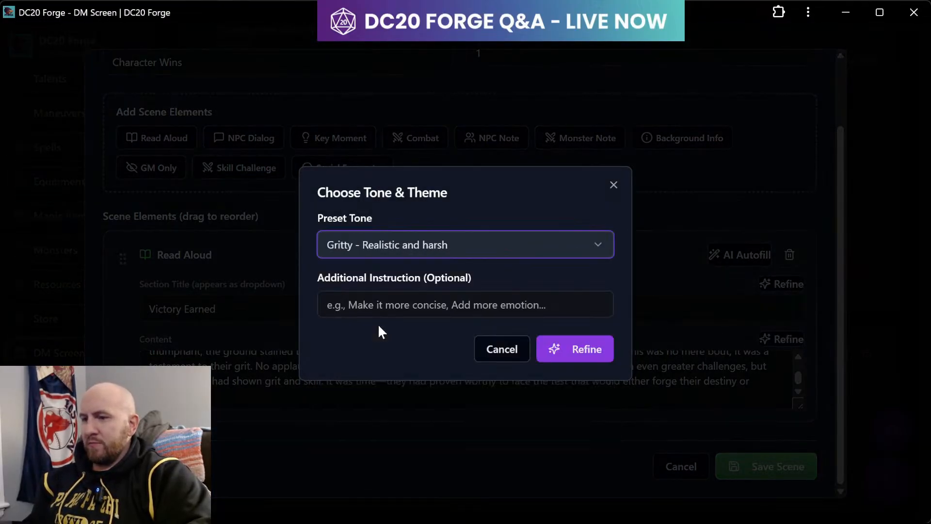
- Enter "way to much, keep it short and simple. also not in a training room." as the additional refinement instruction
left_click(405, 306)
type("way to mu")
type("ch, ")
type("keep it s")
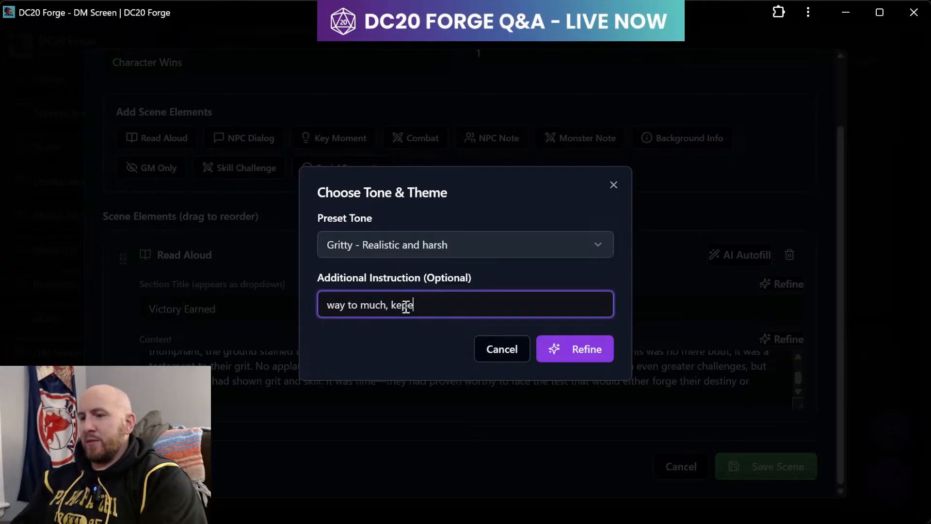
type("hort")
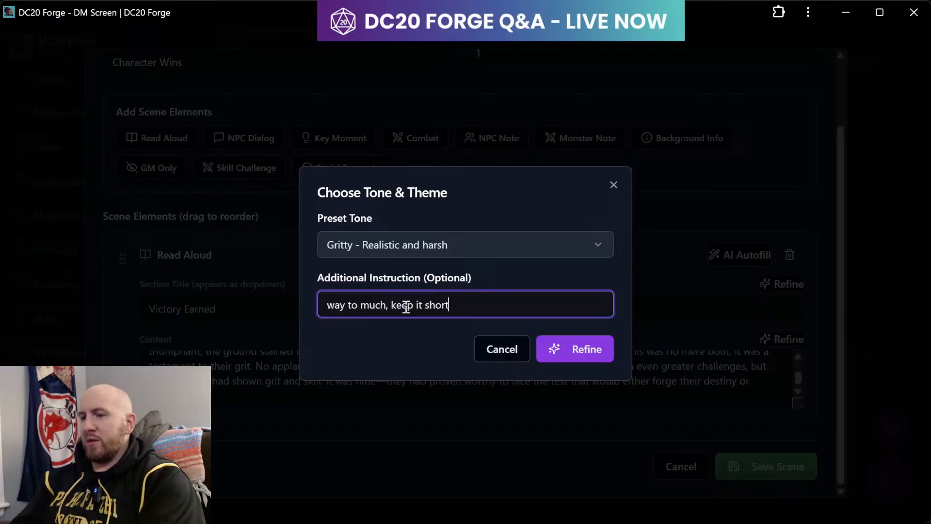
type(" and simp")
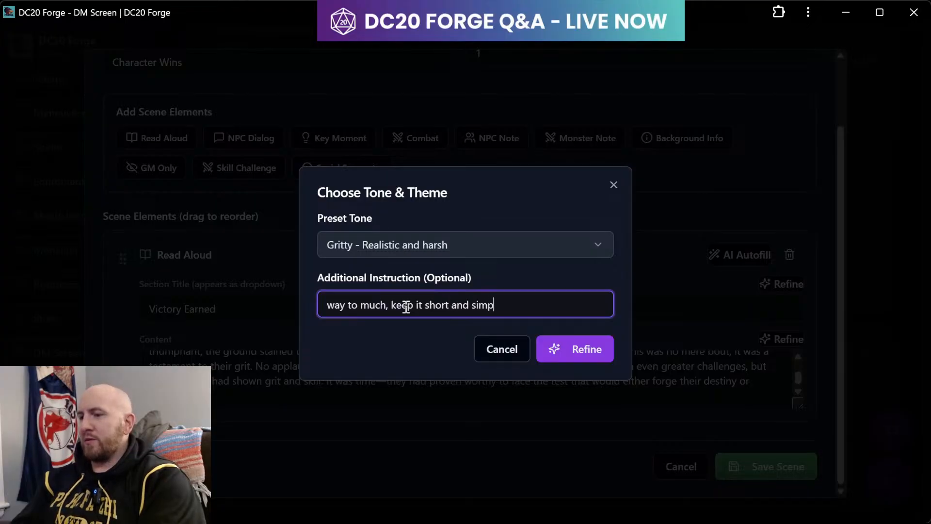
type("le. also n")
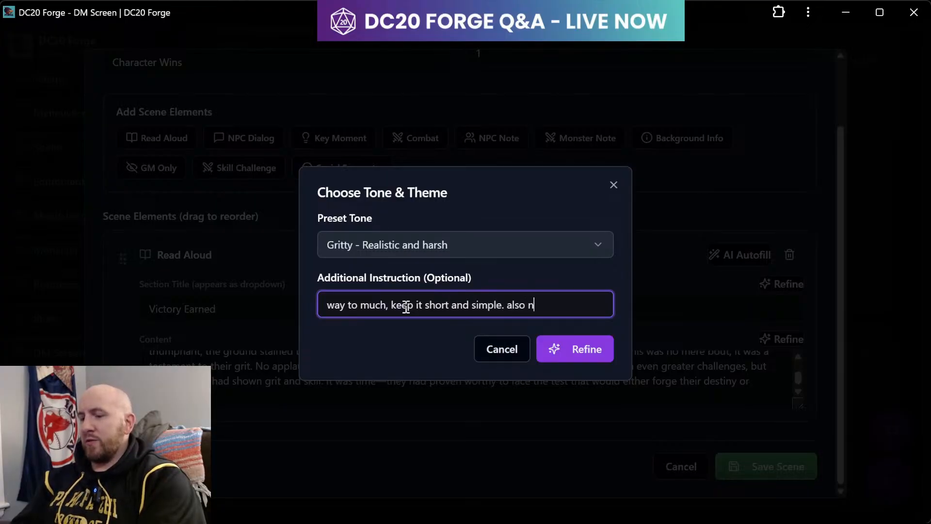
type("ot in a trai")
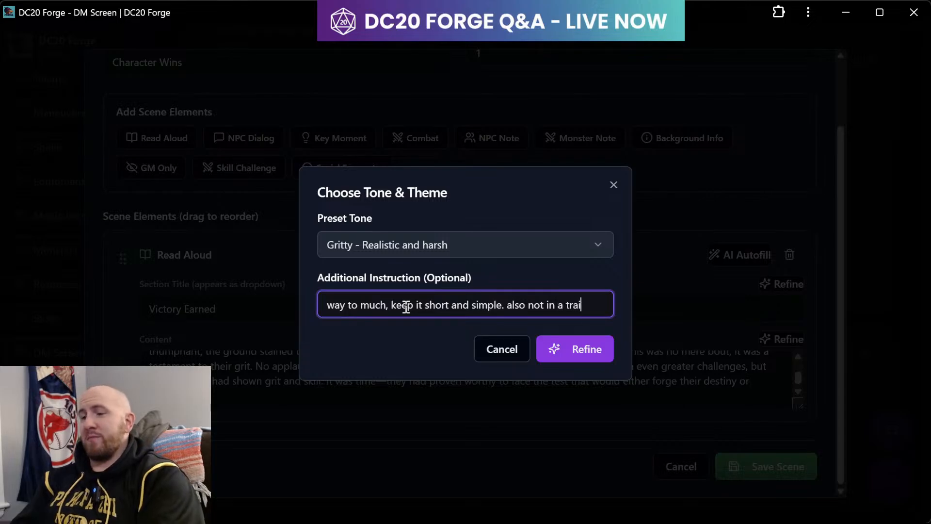
type("ning room.")
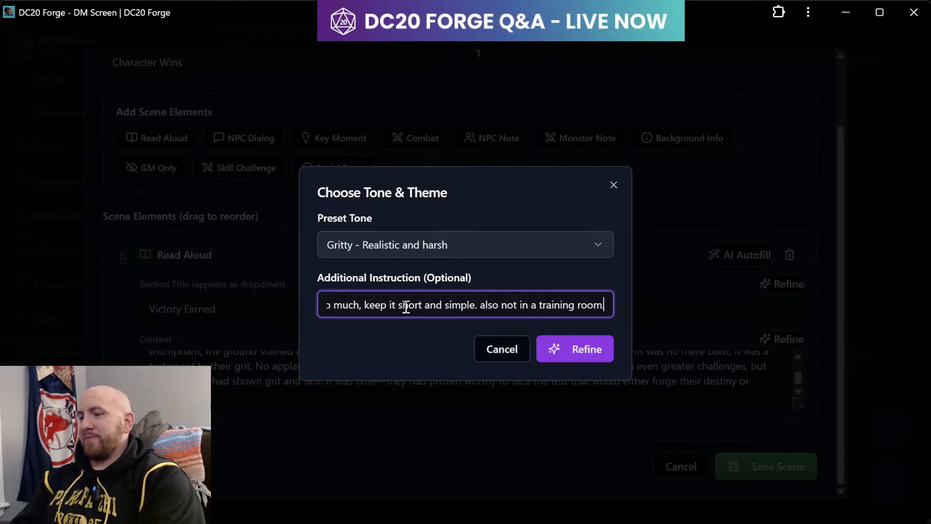
- Append "in a matterd area" to the refinement instruction and refine the content
type(" in a grounde")
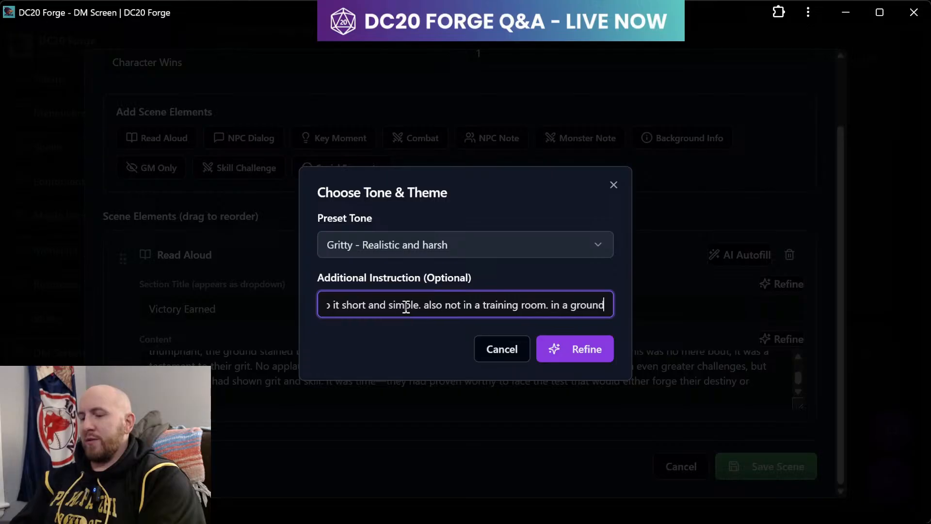
key("BackSpace")
key("BackSpace")
key("BackSpace")
key("BackSpace")
key("BackSpace")
key("BackSpace")
key("BackSpace")
type("matterd")
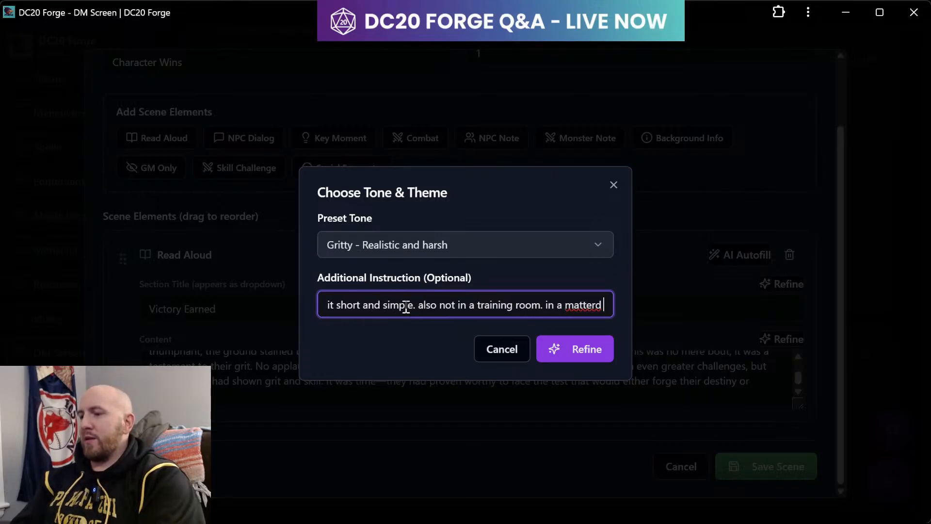
type(" area")
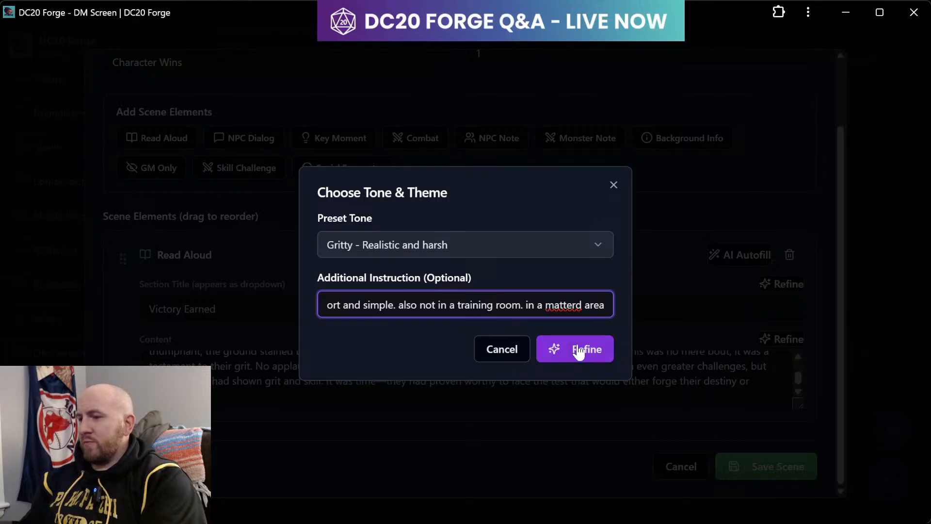
left_click(562, 349)
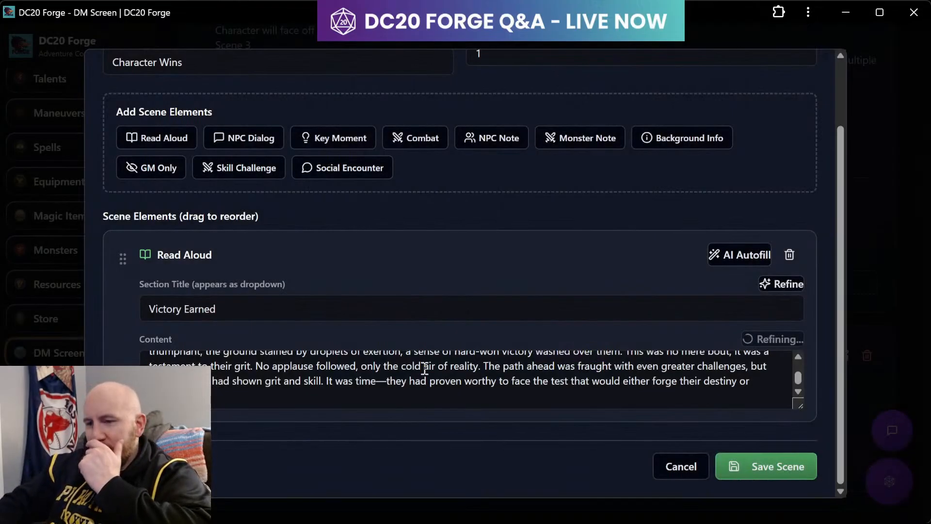
- Review the refined Read Aloud text and discard the unsaved Character Wins scene
scroll(237, 299, "up", 2)
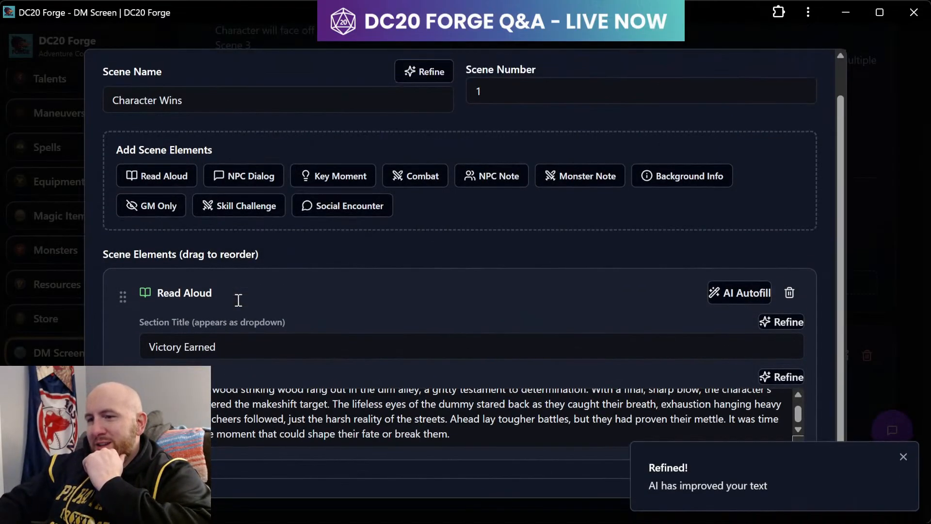
scroll(237, 304, "down", 1)
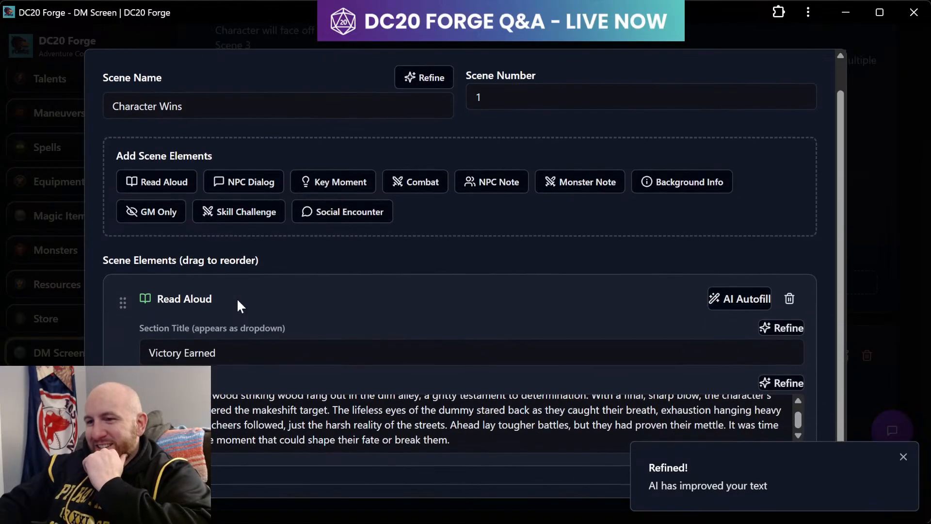
scroll(237, 298, "up", 1)
scroll(238, 303, "down", 2)
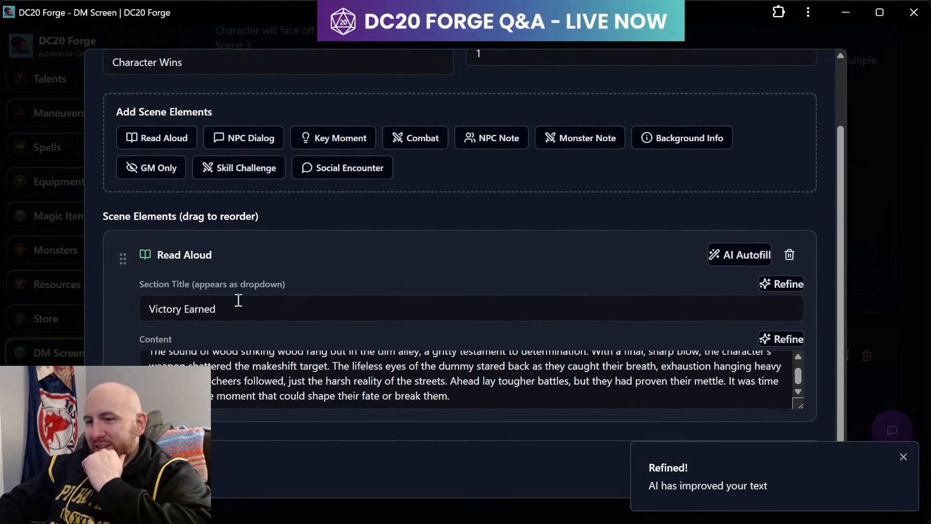
scroll(238, 131, "up", 2)
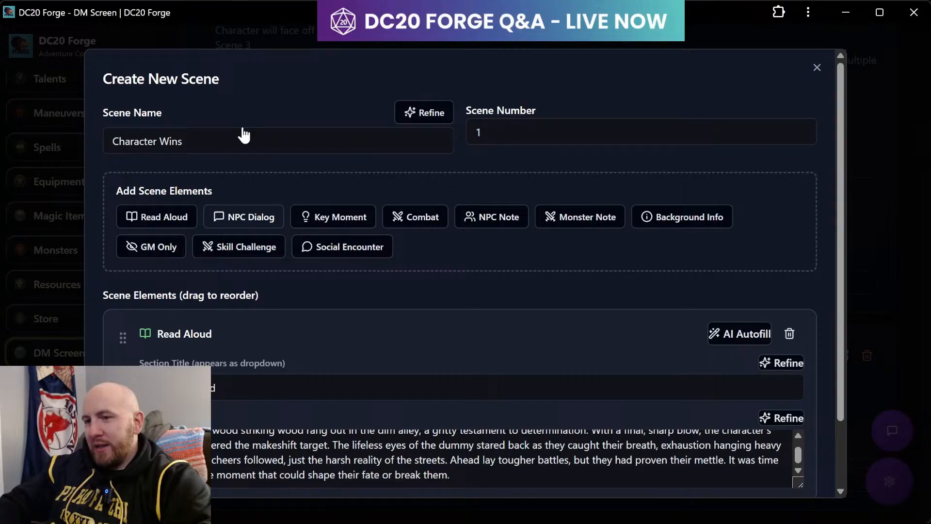
scroll(352, 269, "down", 2)
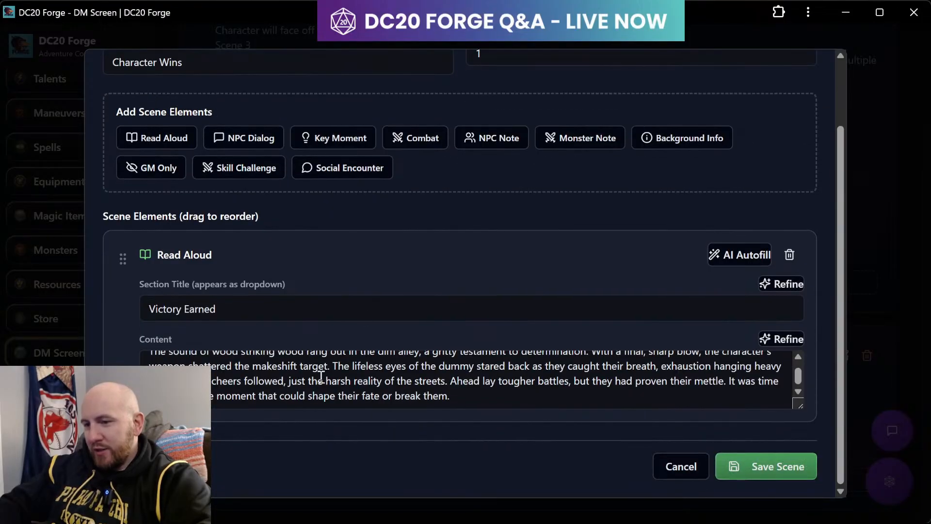
scroll(321, 375, "up", 1)
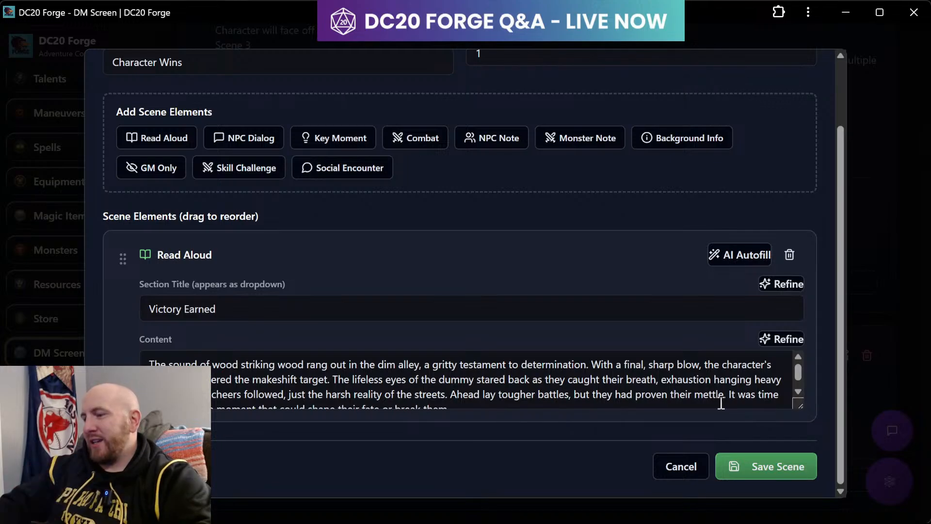
scroll(560, 377, "down", 1)
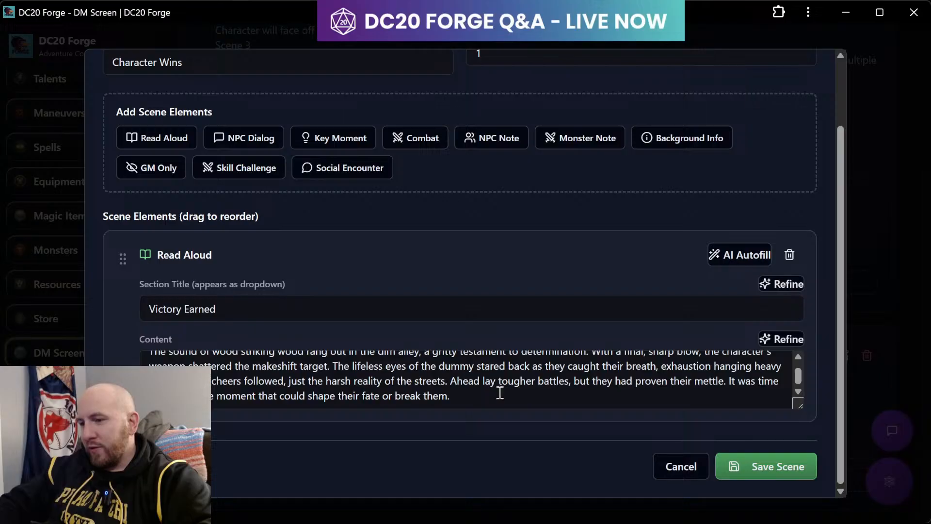
scroll(501, 394, "up", 1)
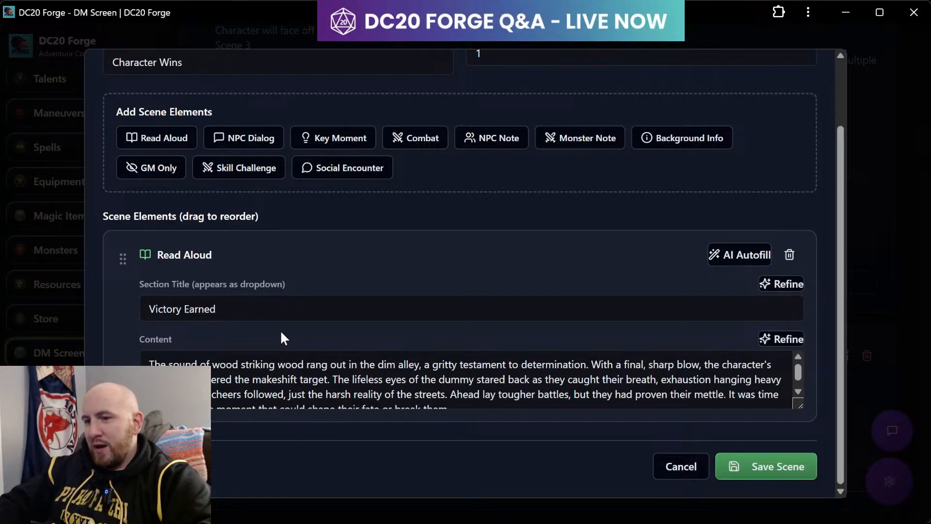
left_click(681, 474)
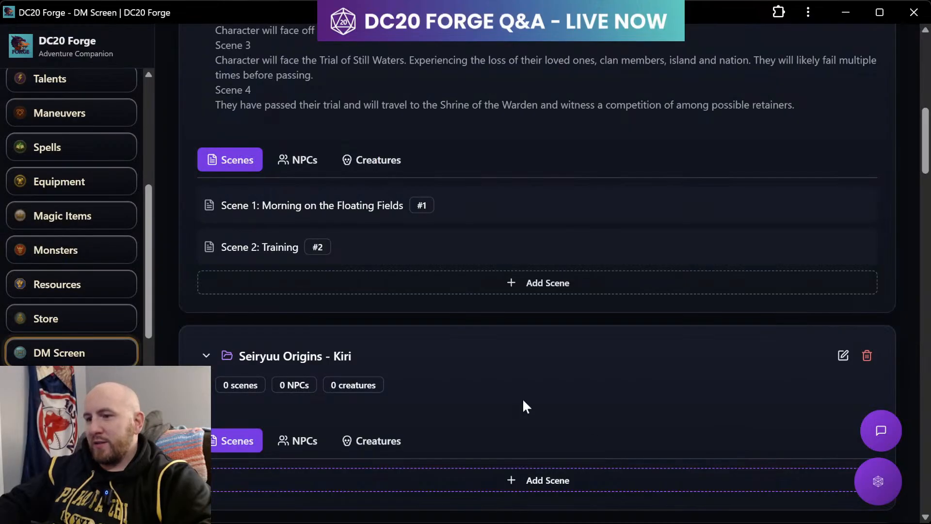
- Add a Read Aloud element to Scene 2: Training after its combat section and title it "Character Wins"
left_click(822, 247)
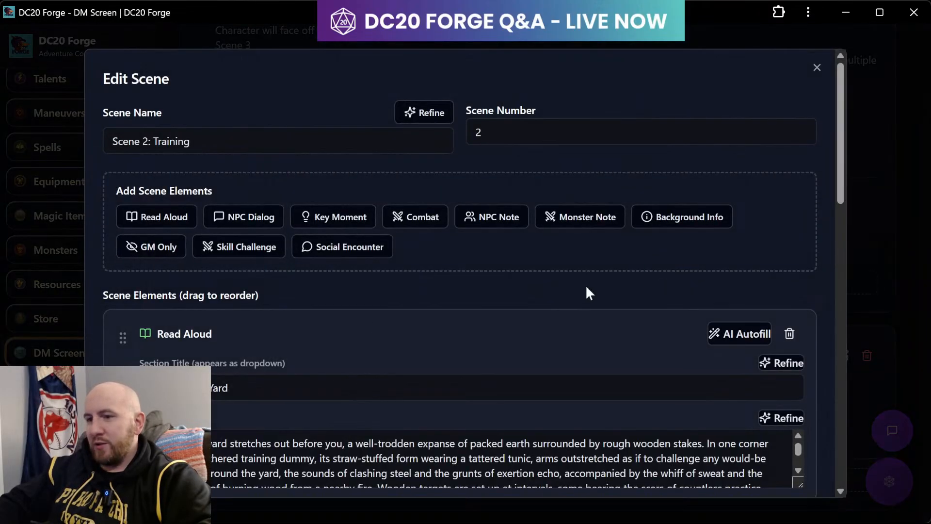
scroll(374, 322, "down", 10)
scroll(373, 323, "up", 10)
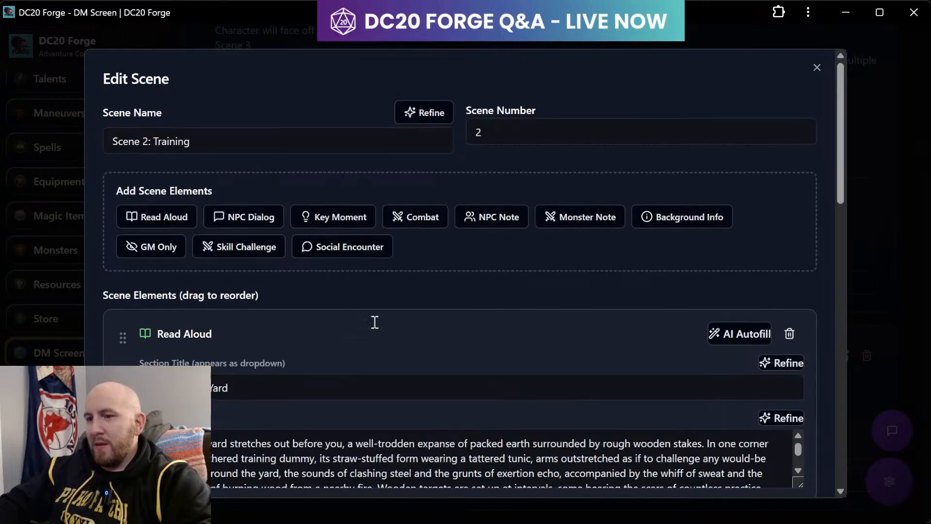
scroll(420, 355, "down", 10)
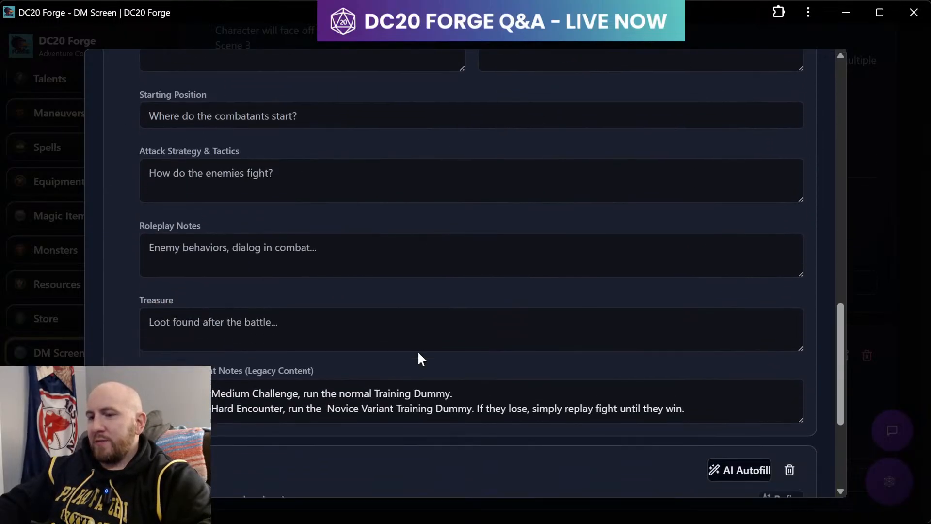
scroll(420, 358, "down", 5)
left_click(394, 311)
type("Character wins")
key("BackSpace")
key("BackSpace")
key("BackSpace")
key("BackSpace")
type("Wins")
- Start the Character Wins read-aloud content with "The sound of steal clanging against wood."
left_click(268, 372)
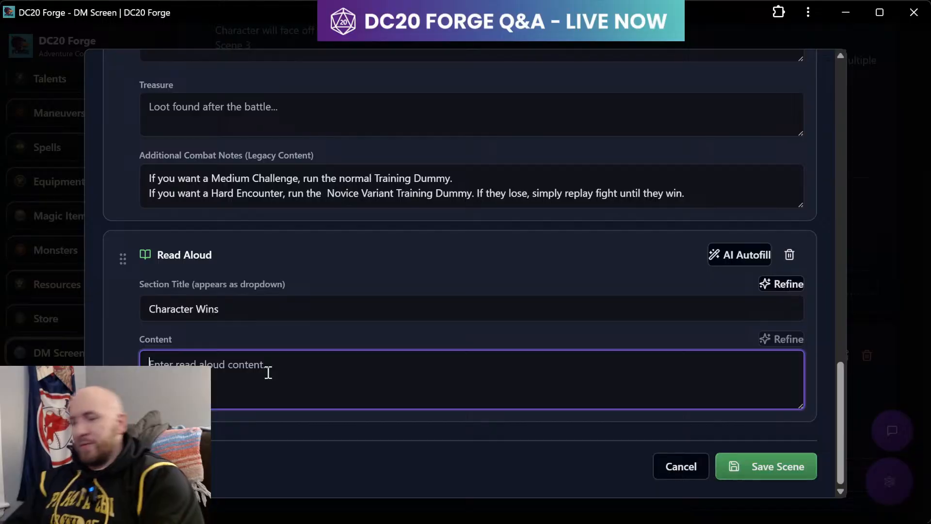
type("The sound")
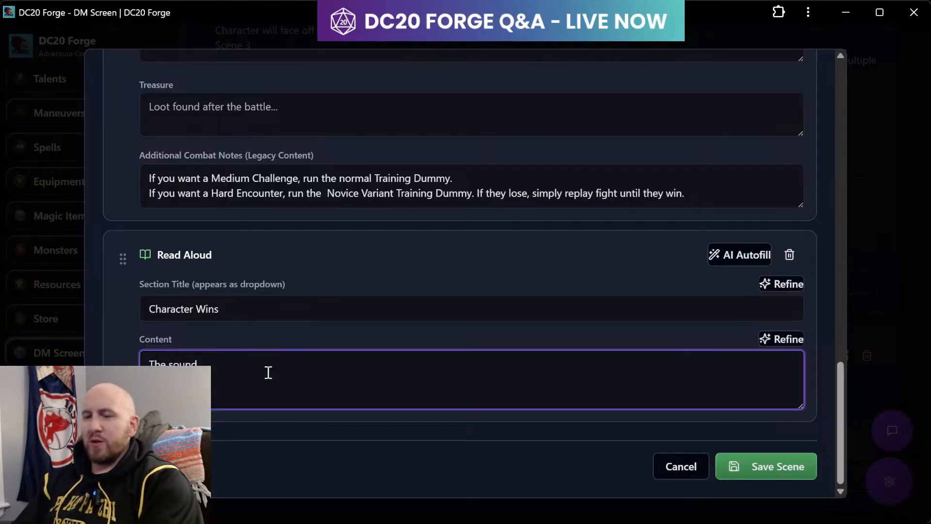
type(" o")
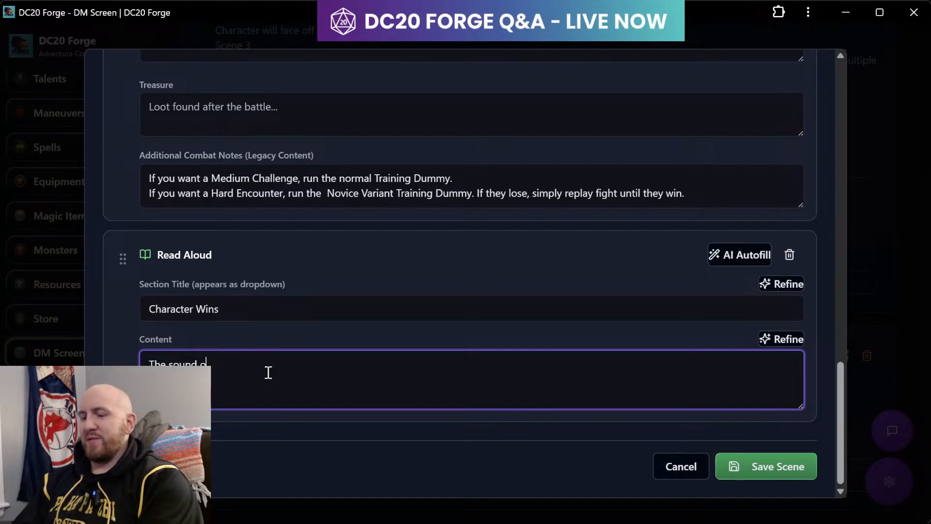
type("f steal ")
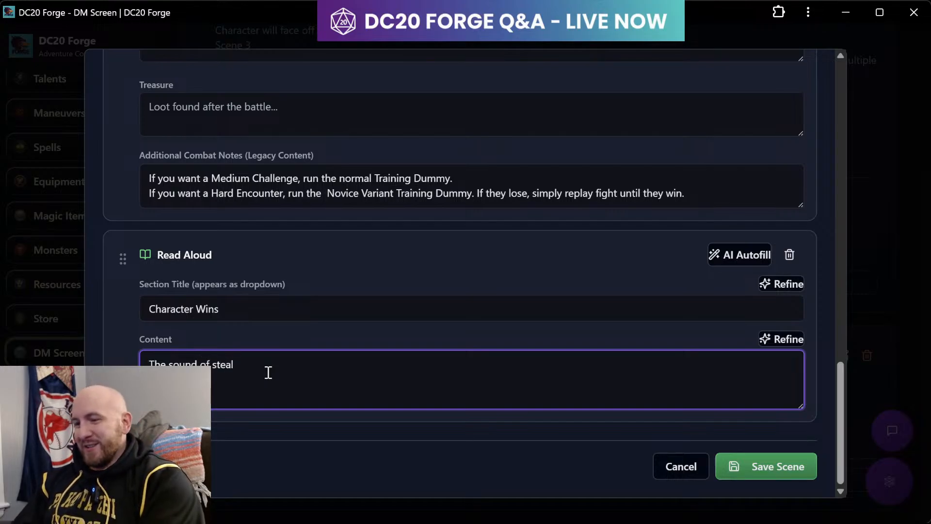
type("claning")
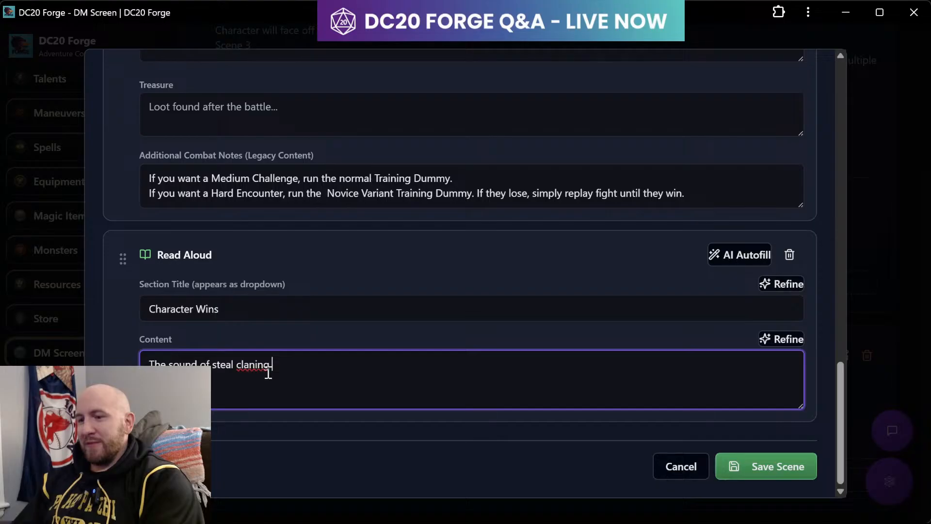
key("BackSpace")
key("BackSpace")
key("BackSpace")
type("gin")
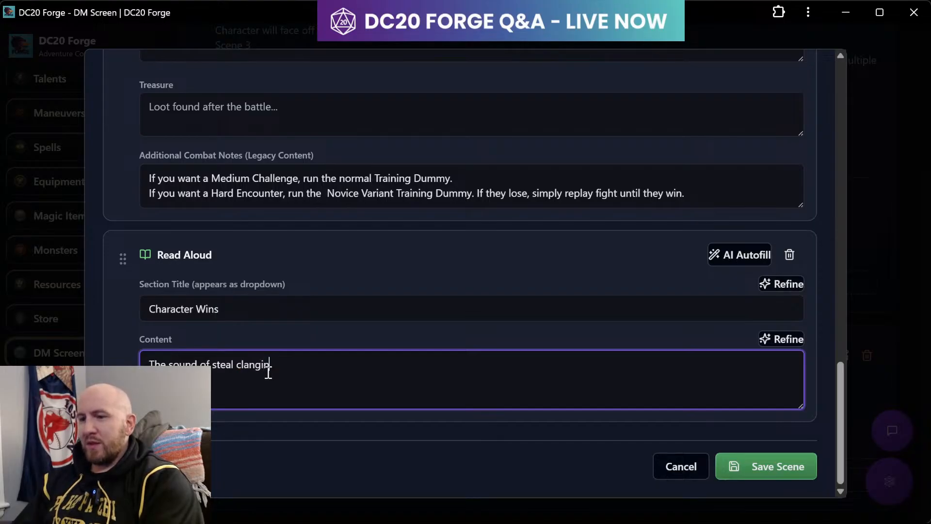
type("g against w")
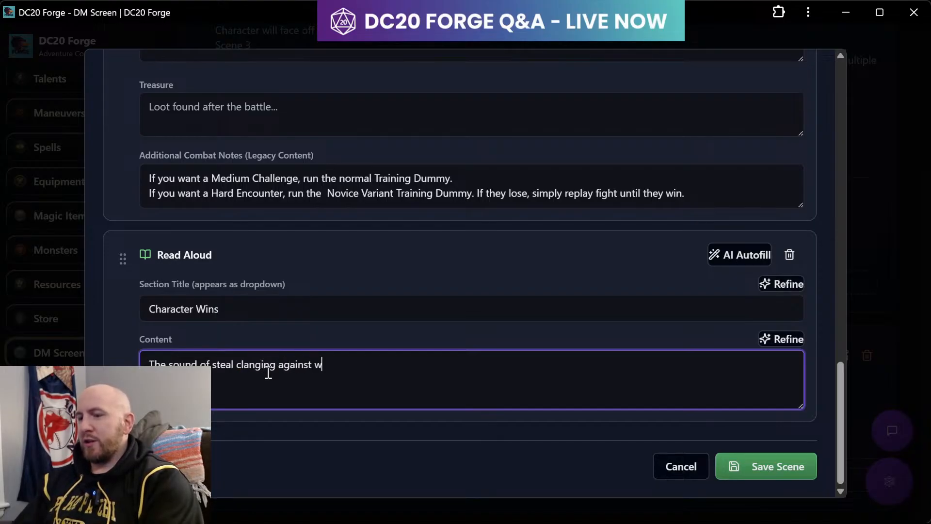
type("ood. The ")
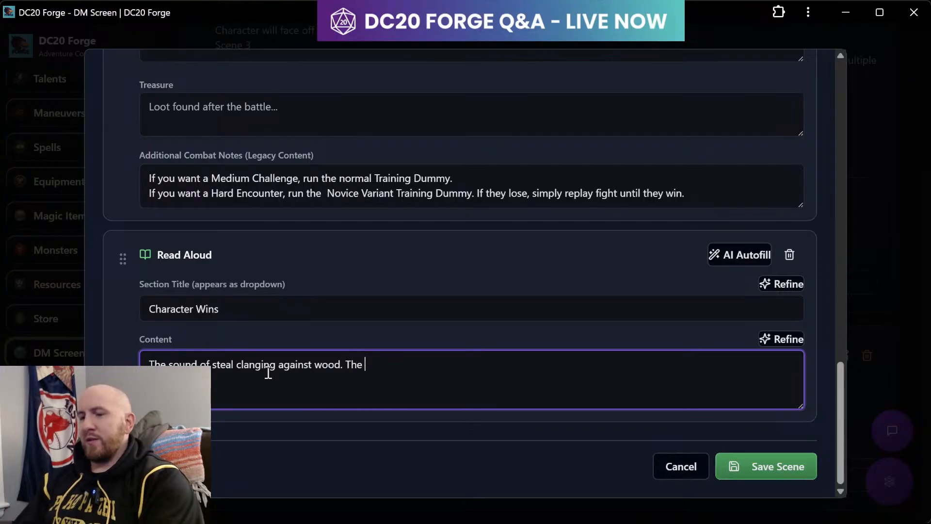
- Continue the Character Wins content with the sentence "The final strike meats its target."
type("final str")
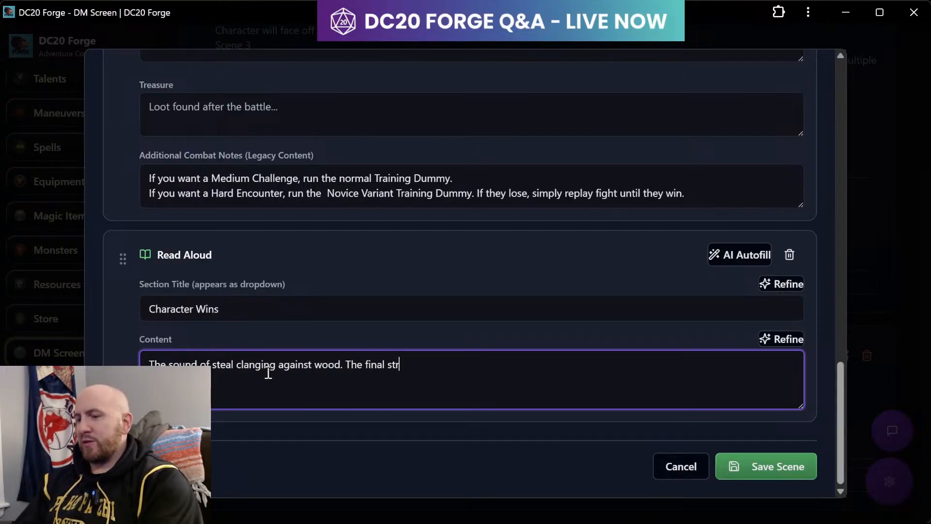
type("ike me")
type("et")
key("BackSpace")
key("BackSpace")
type("ats its targer")
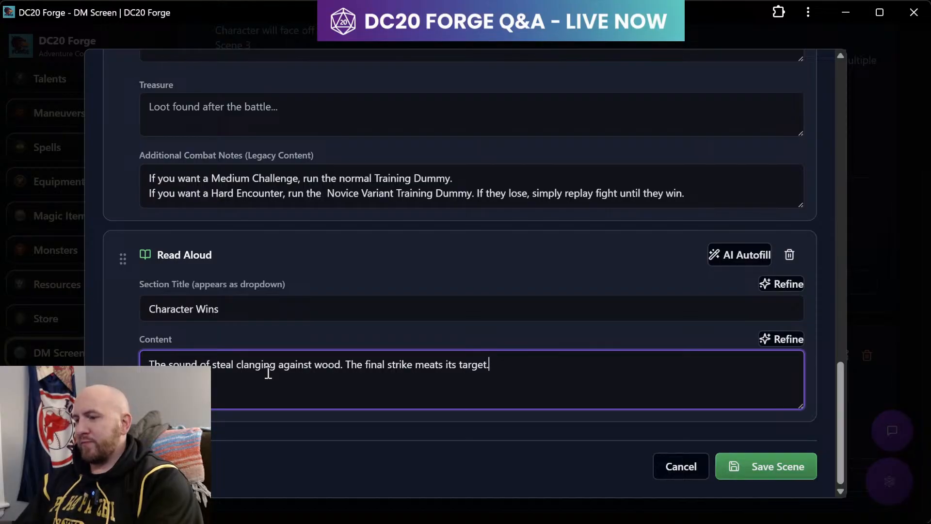
- Begin a quoted line after the final strike sentence, reading "The dummy was tougher/easier"
type(" Th")
key("BackSpace")
key("BackSpace")
type("\"The dummy was touhger")
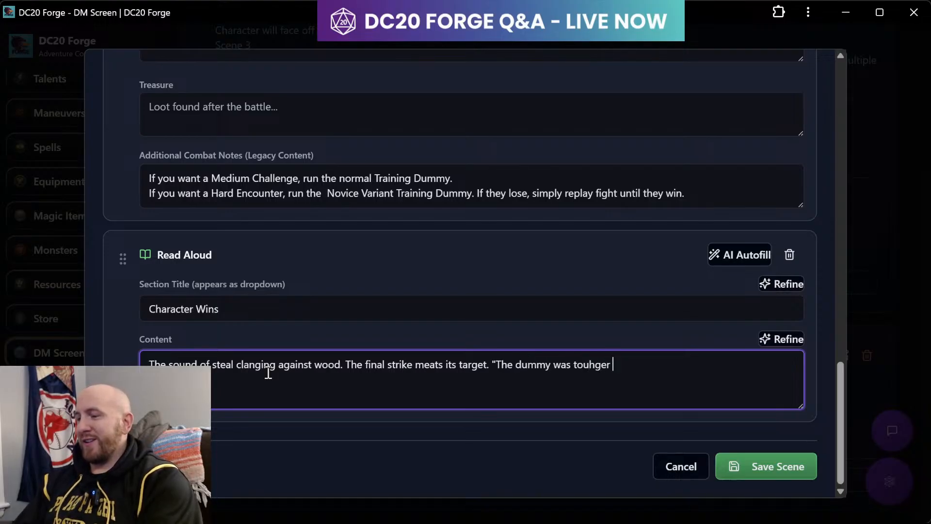
key("BackSpace")
key("BackSpace")
key("BackSpace")
key("BackSpace")
key("BackSpace")
type("ght/")
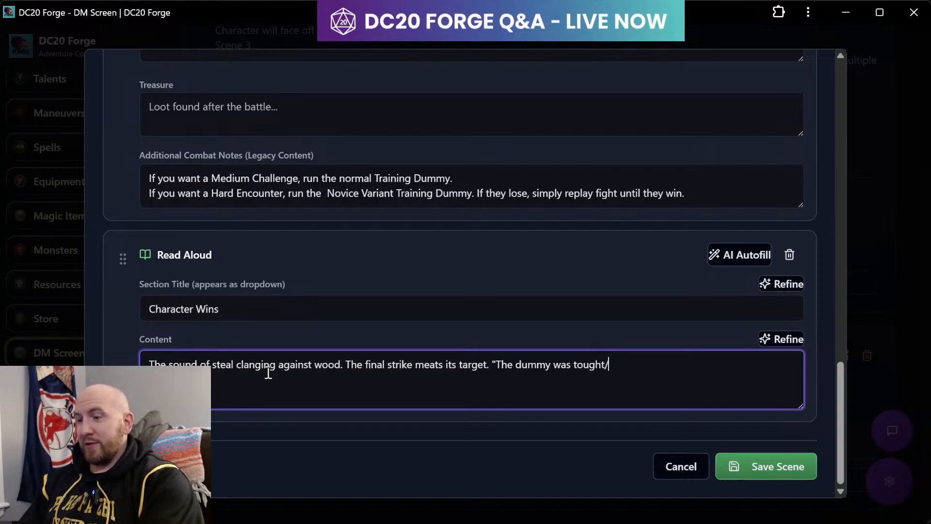
key("BackSpace")
type("er/easier")
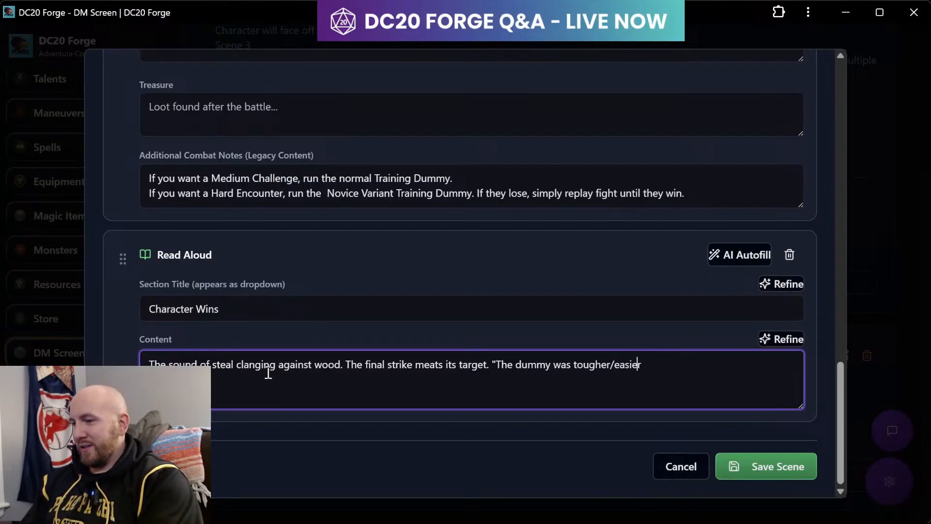
- Put the dummy quote in its own paragraph, finish it with "than they thought it would be." and start a new paragraph
key("Left")
key("Left")
key("Left")
key("Return")
key("Return")
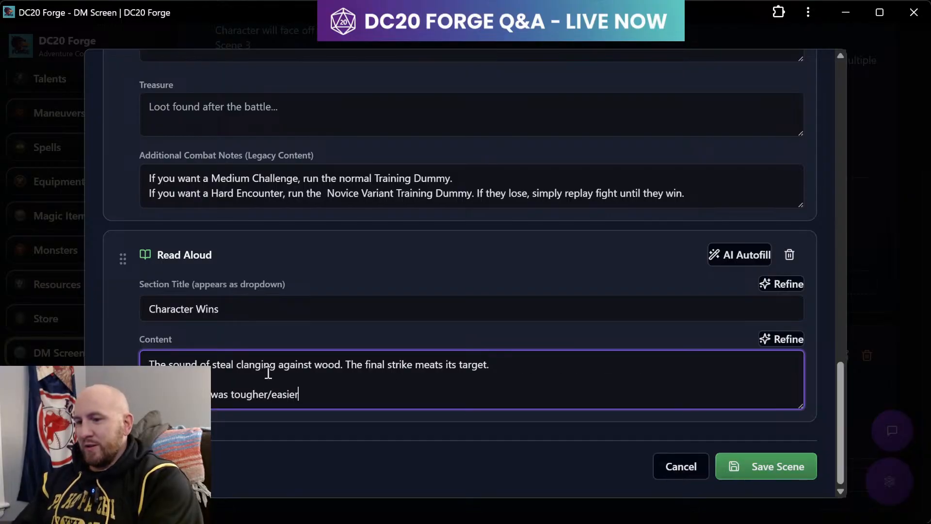
type("than they ")
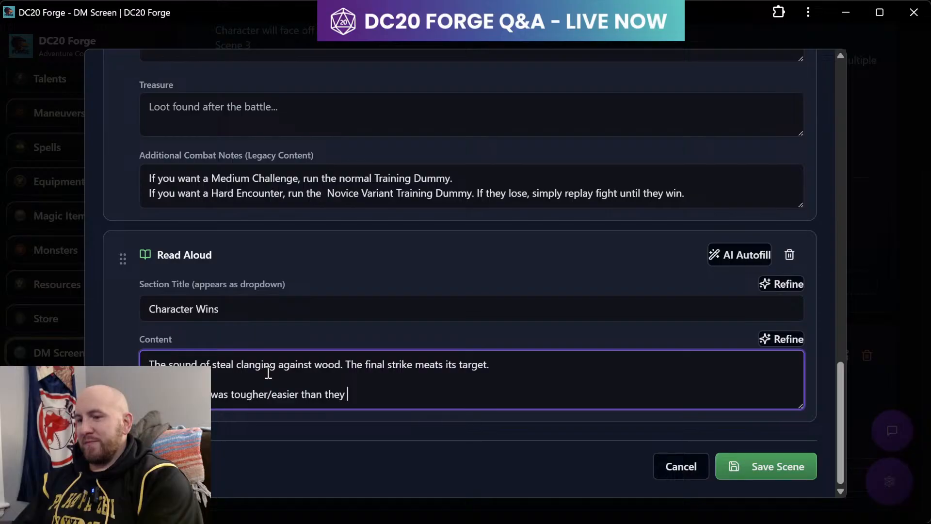
type("thought i")
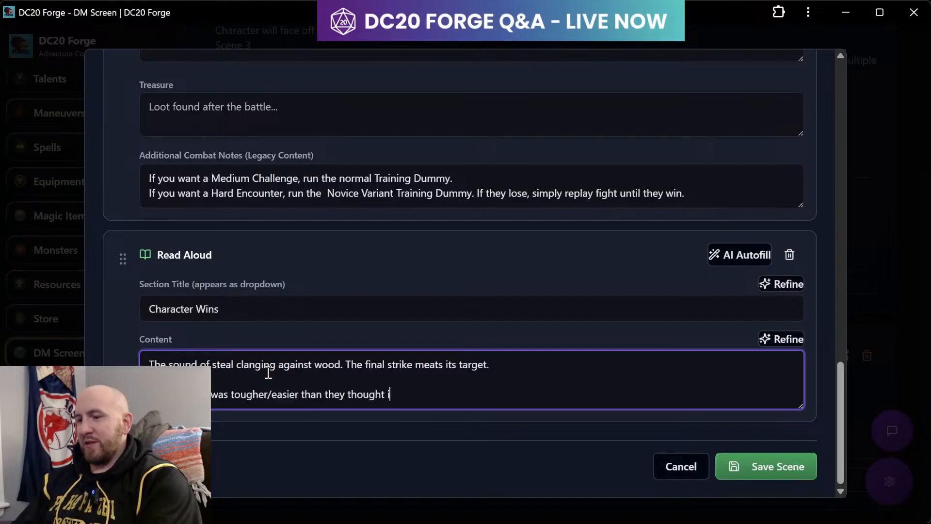
type("t would be.\"")
key("Return")
key("Return")
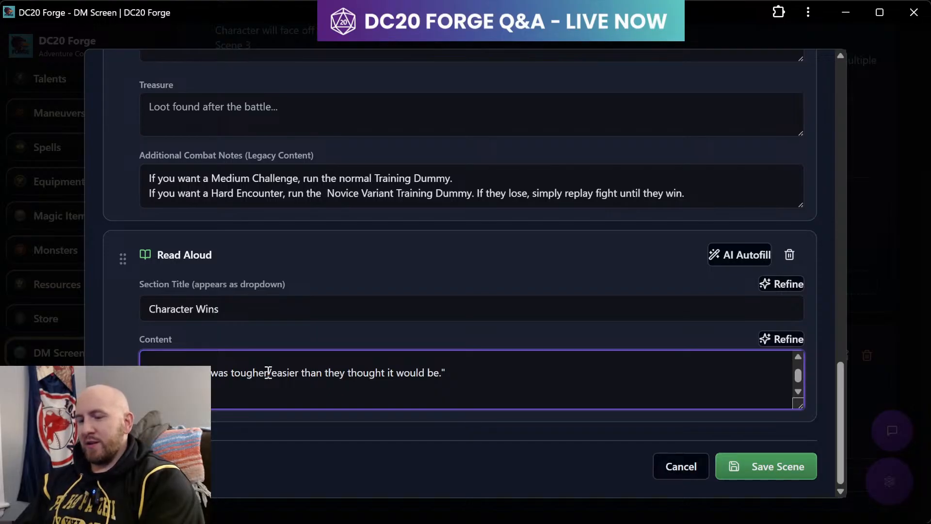
- Write the paragraph "A sense of accomplishment is felt, but it is a hollow victory." in the Character Wins content
type("complishm")
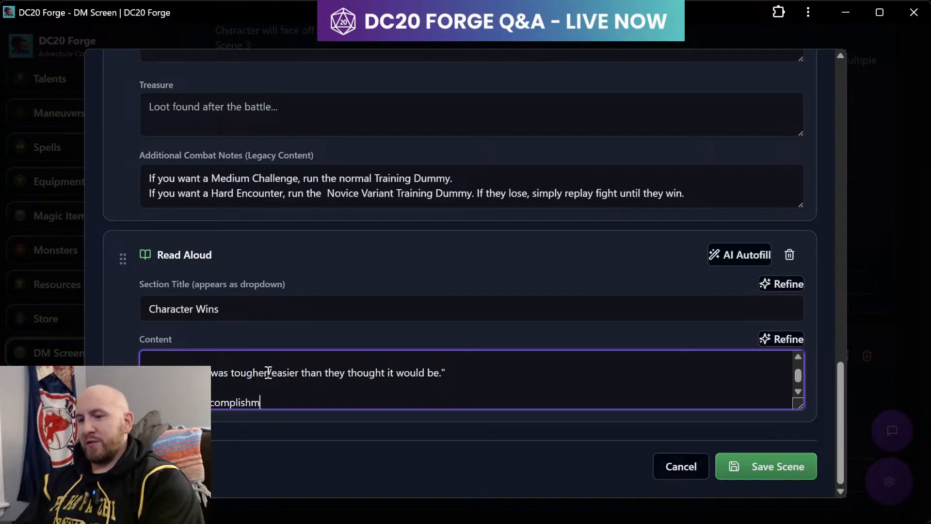
type("ent is fea")
type("alt")
key("BackSpace")
key("BackSpace")
key("BackSpace")
type("l")
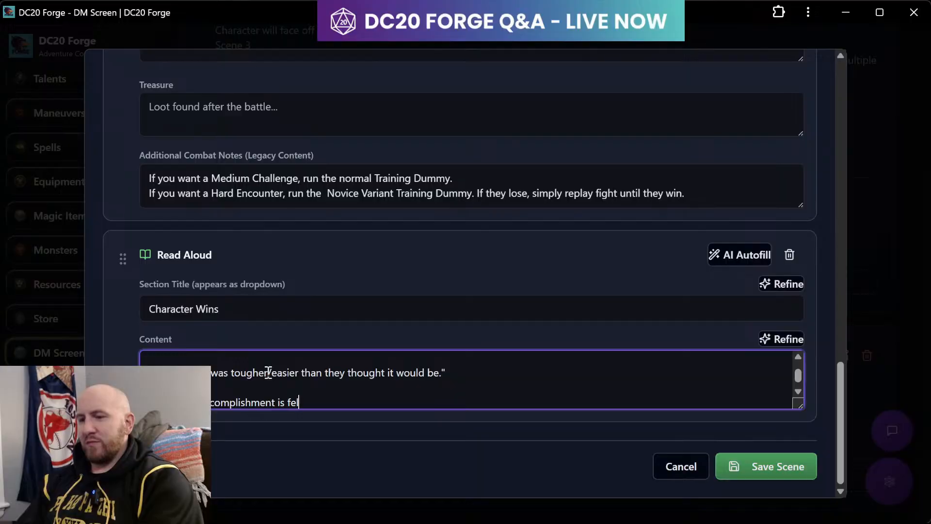
type("t, but")
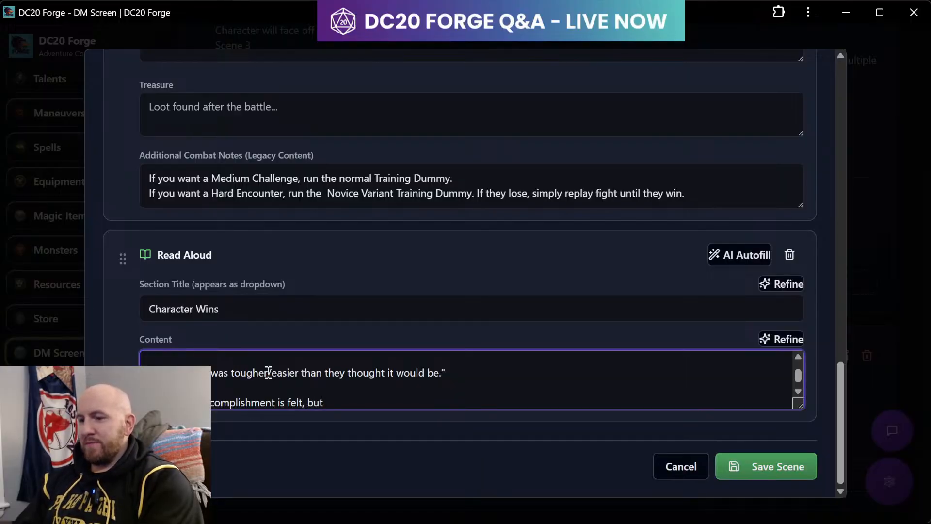
type(" it is a hollow victory")
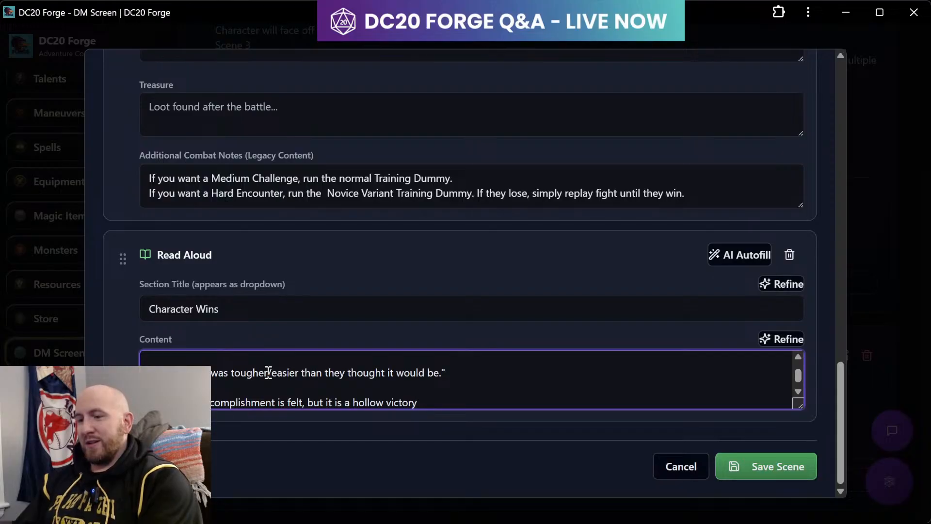
type(". ")
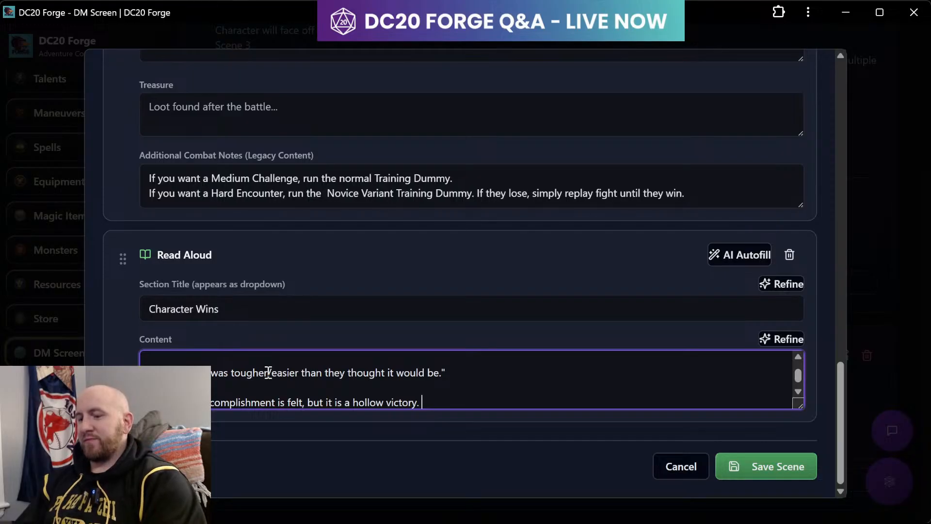
- Add the sentence "For expectations were(n't) met." after the hollow victory sentence
type("F")
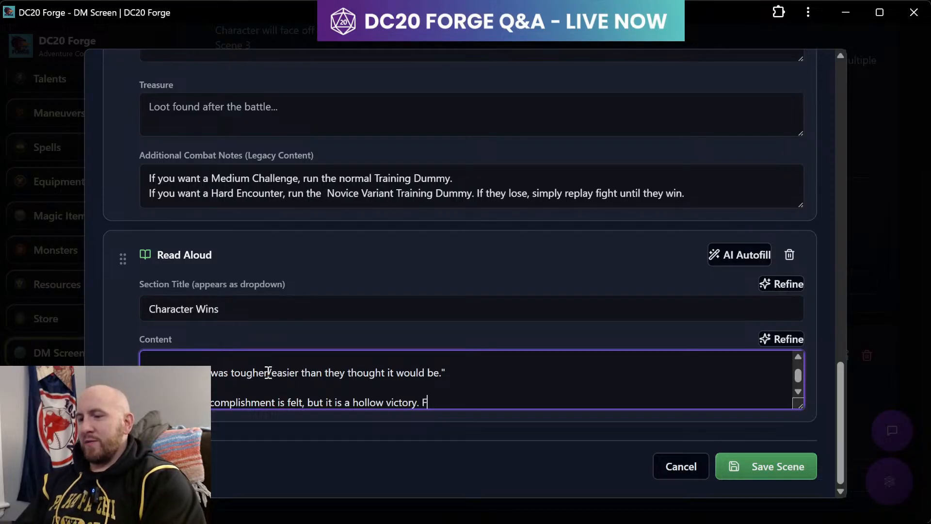
type("or expectations e")
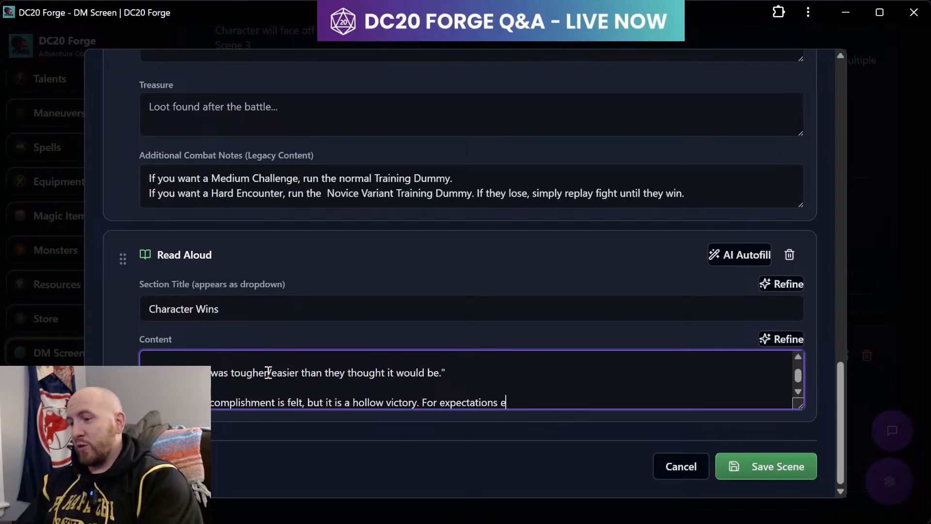
key("BackSpace")
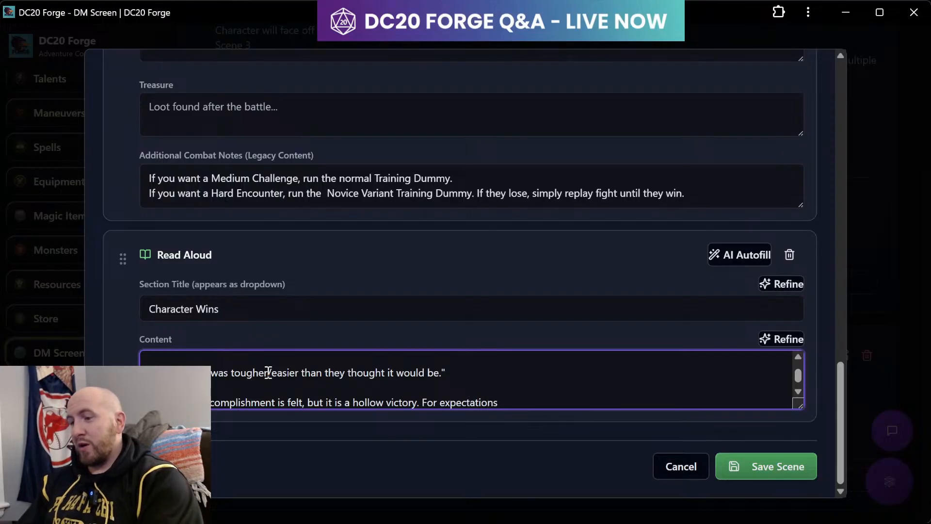
type("were")
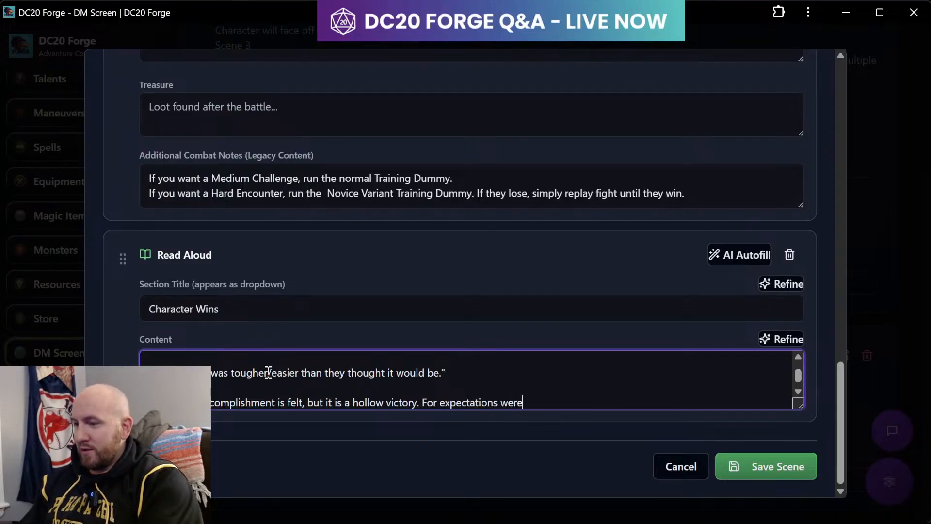
type("(n")
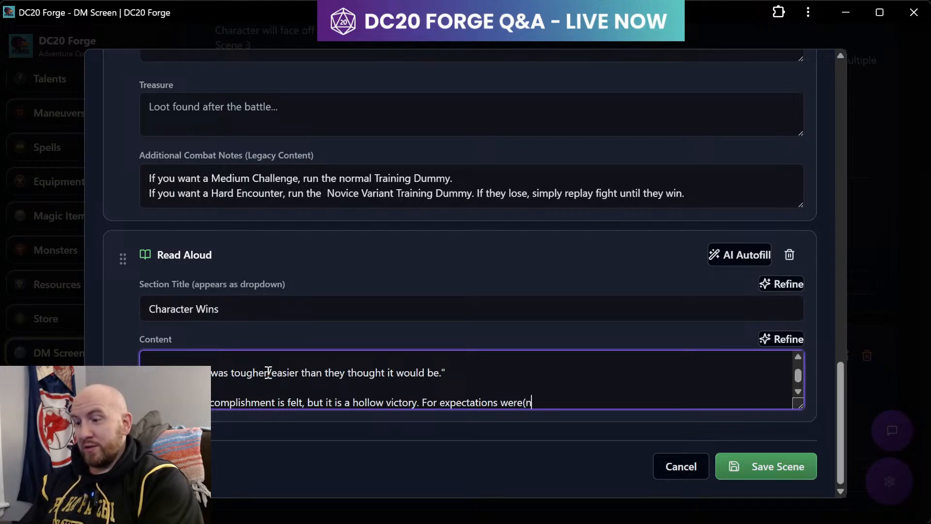
type("'t) met.")
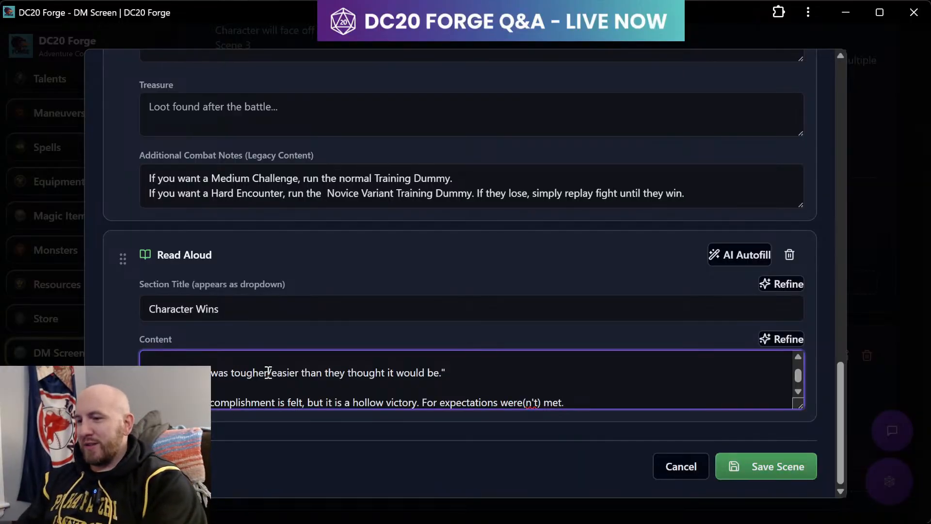
- Add another Read Aloud element to the scene, after the Character Wins section
scroll(322, 332, "up", 15)
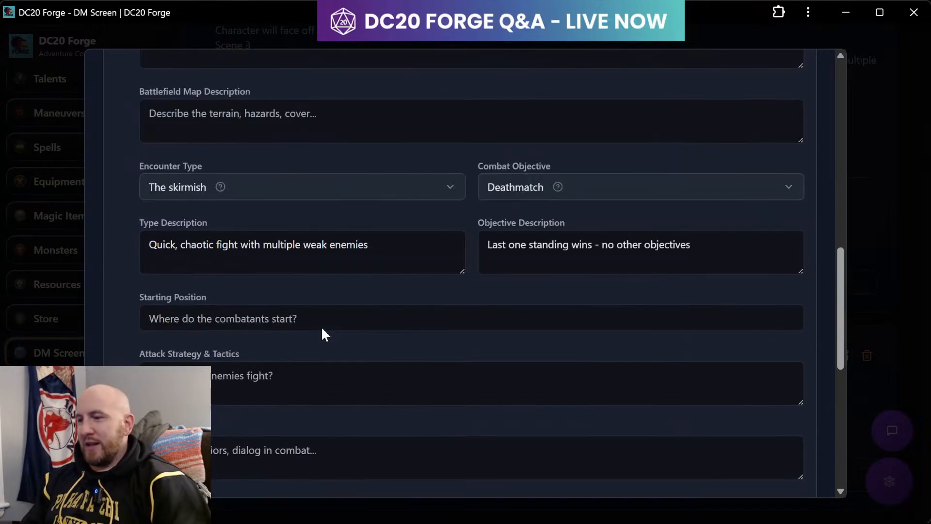
scroll(323, 329, "up", 1)
left_click(134, 114)
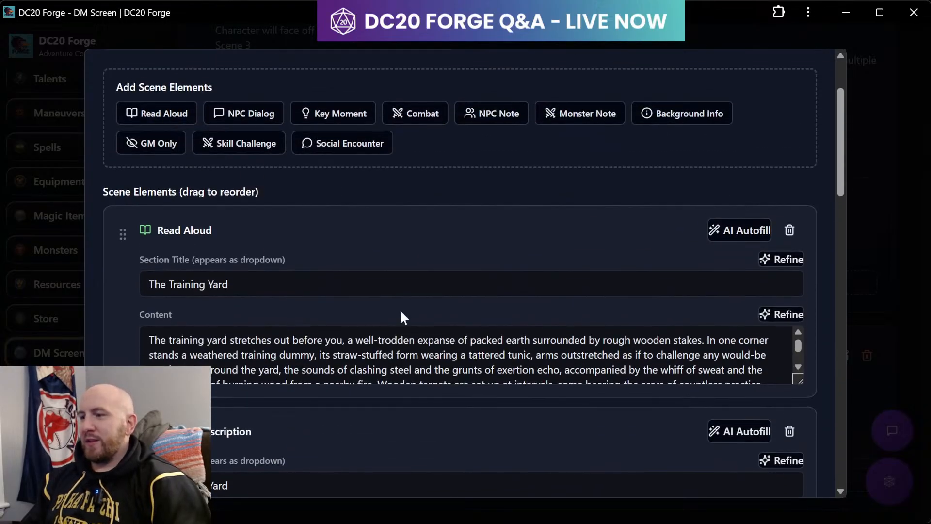
scroll(401, 314, "down", 15)
left_click(225, 309)
- Append a separate closing paragraph, "Proceed to Scene 3.", to the Character Wins content
left_click(629, 205)
key("Return")
key("Return")
type("Proce")
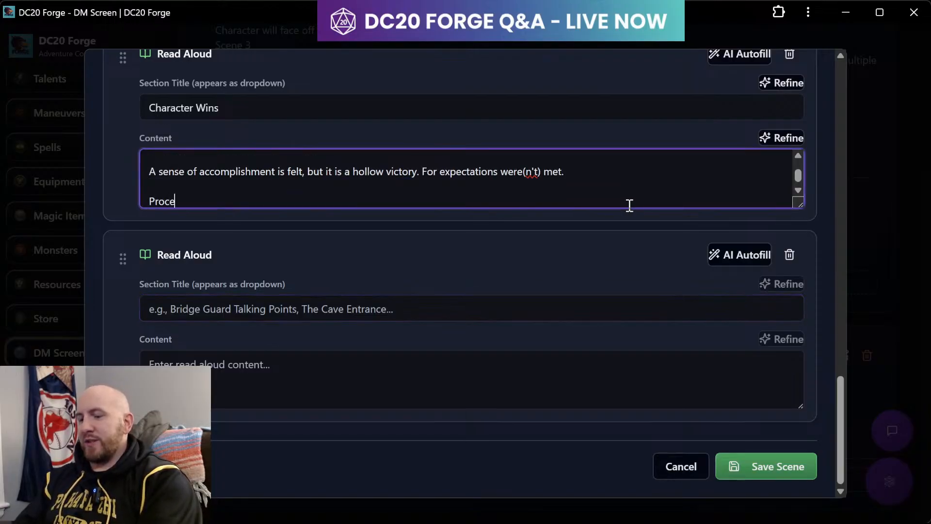
type("ed to Scen")
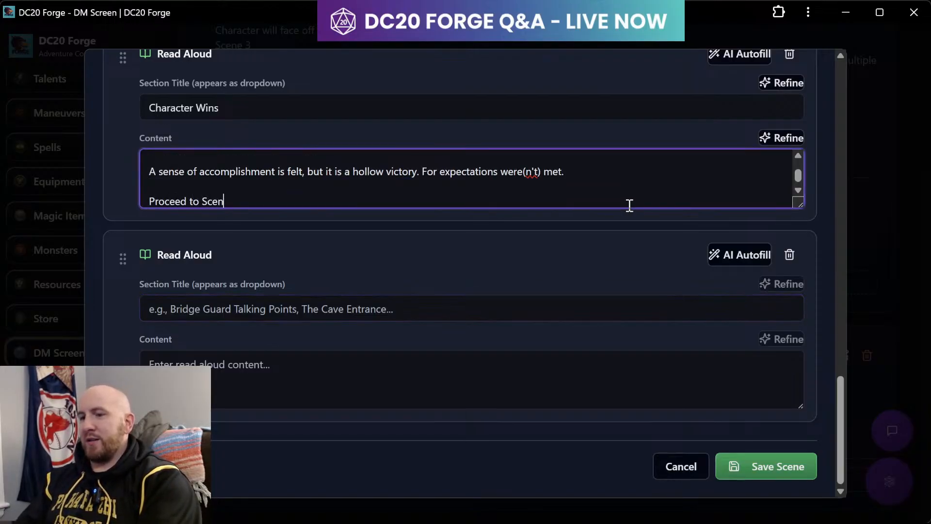
type("e 3")
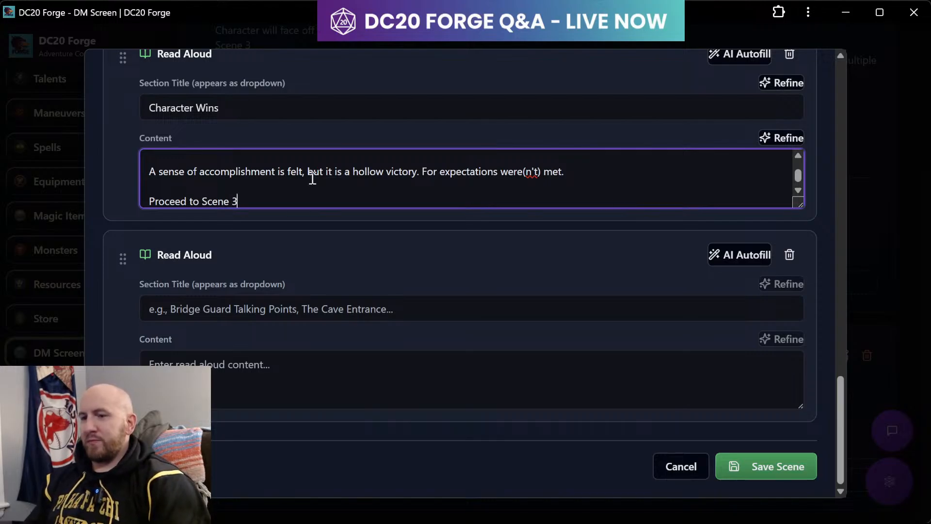
scroll(257, 197, "up", 2)
scroll(257, 191, "down", 3)
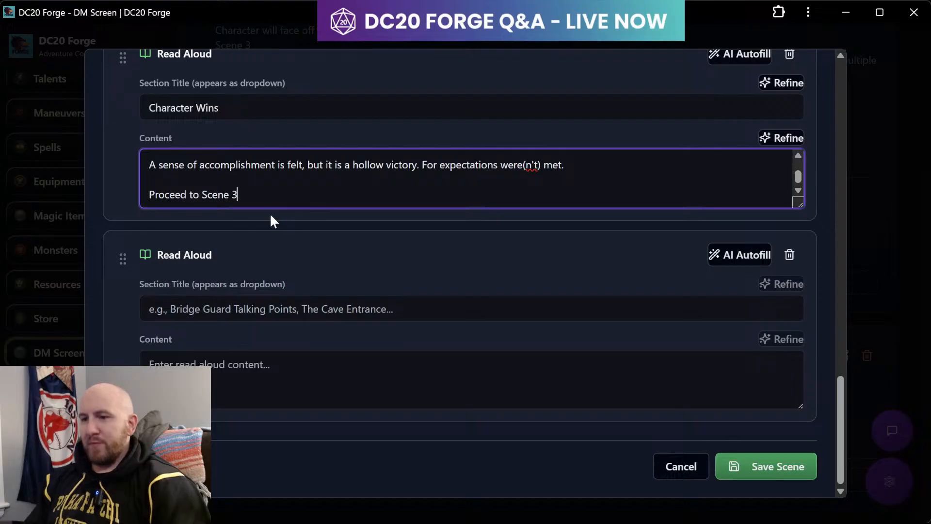
type(".")
- Title the new Read Aloud section "Character Loses" and move it above the Character Wins section
left_click(263, 302)
type("Cha")
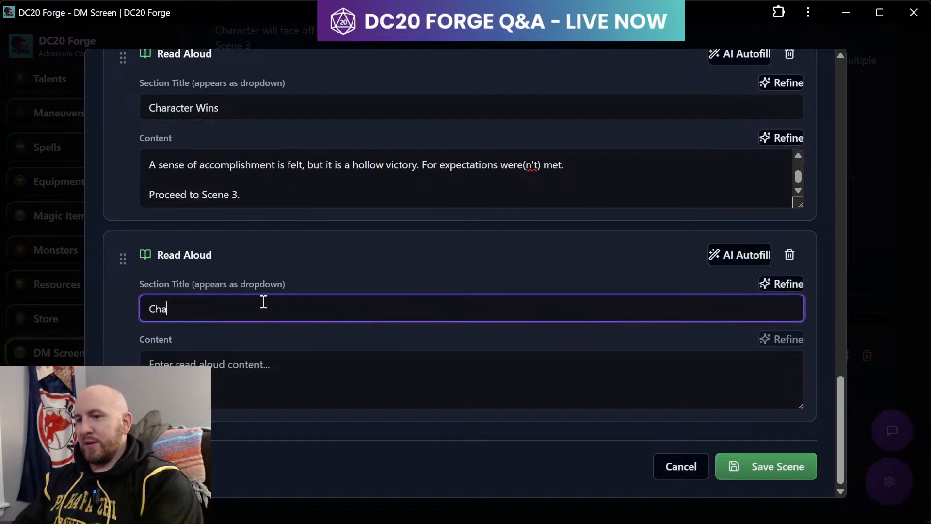
type("racter Loses")
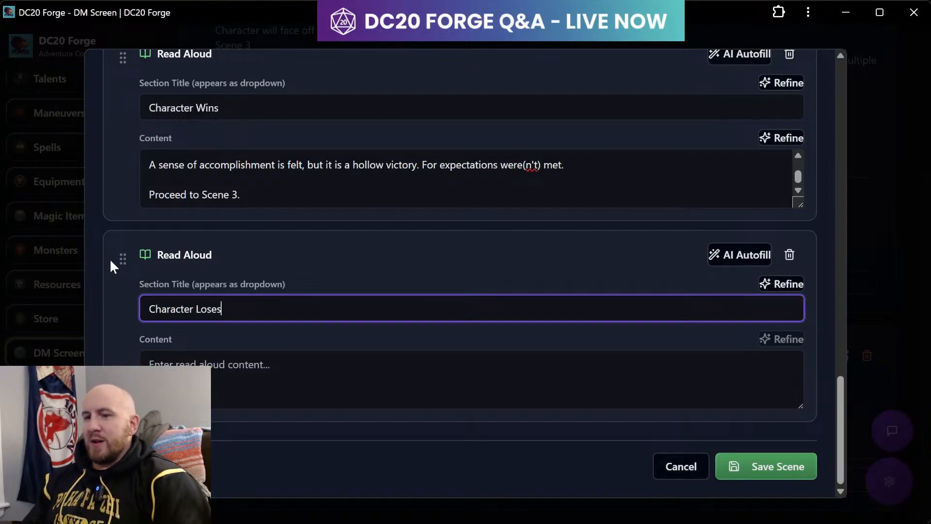
scroll(110, 258, "up", 1)
left_click_drag(122, 316, 127, 176)
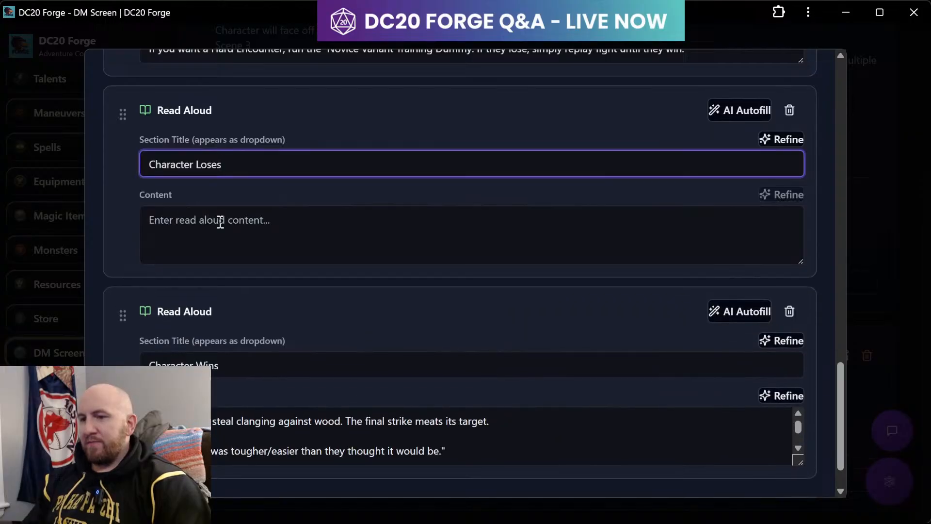
- Begin the Character Loses content with "The sound of wood clanging against"
left_click(260, 236)
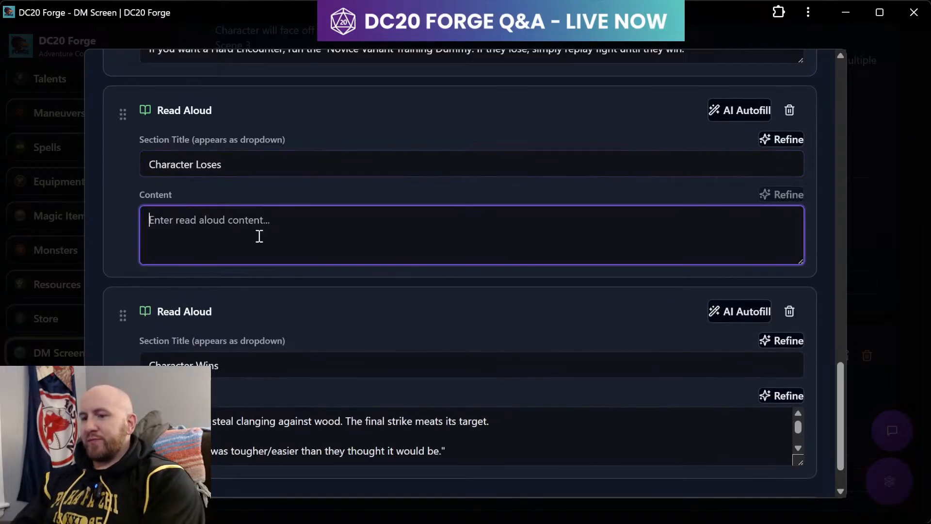
type("T")
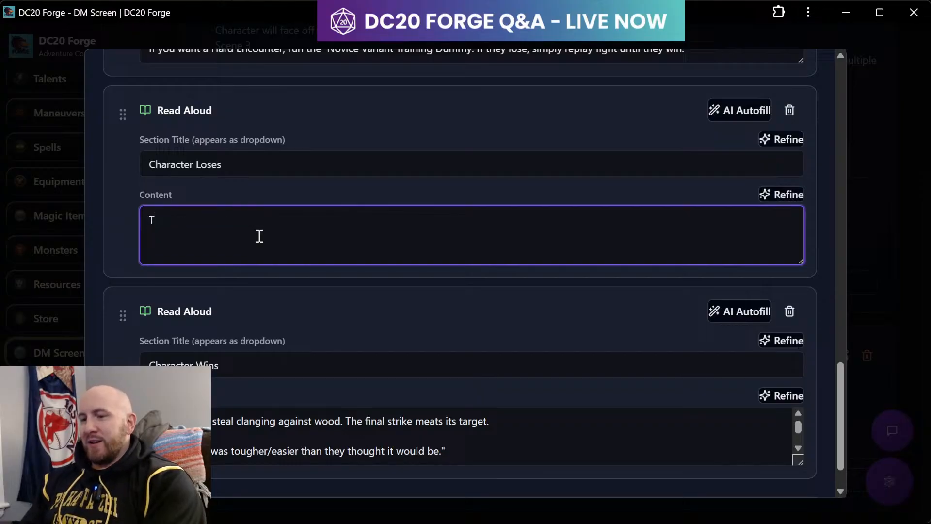
type("he s")
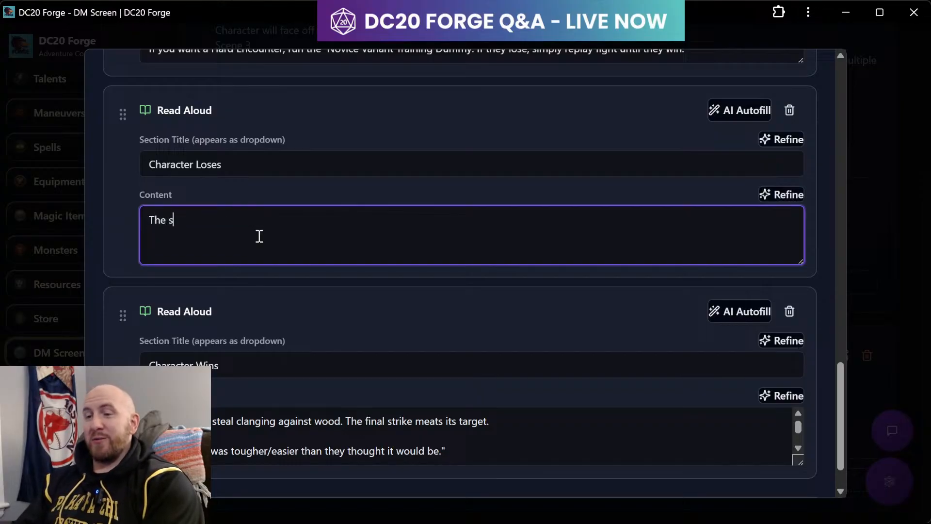
type("ound of")
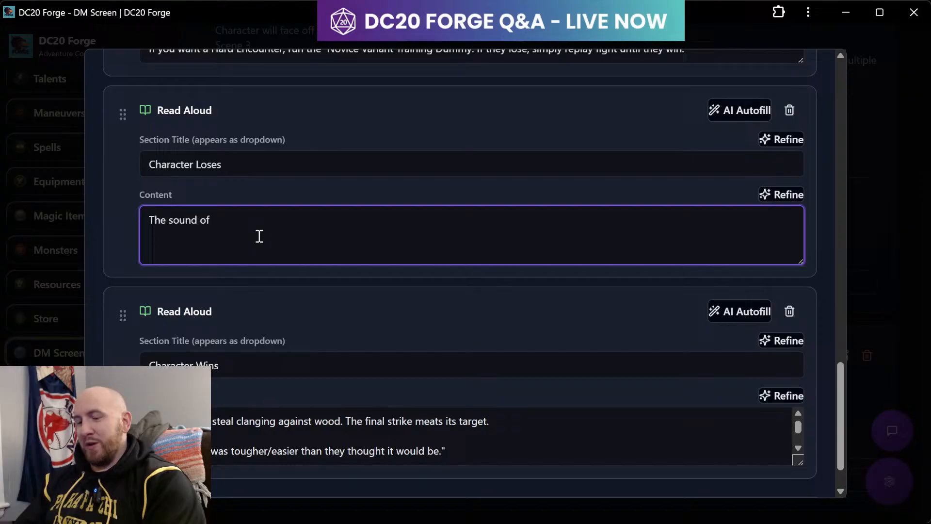
type(" wood claning")
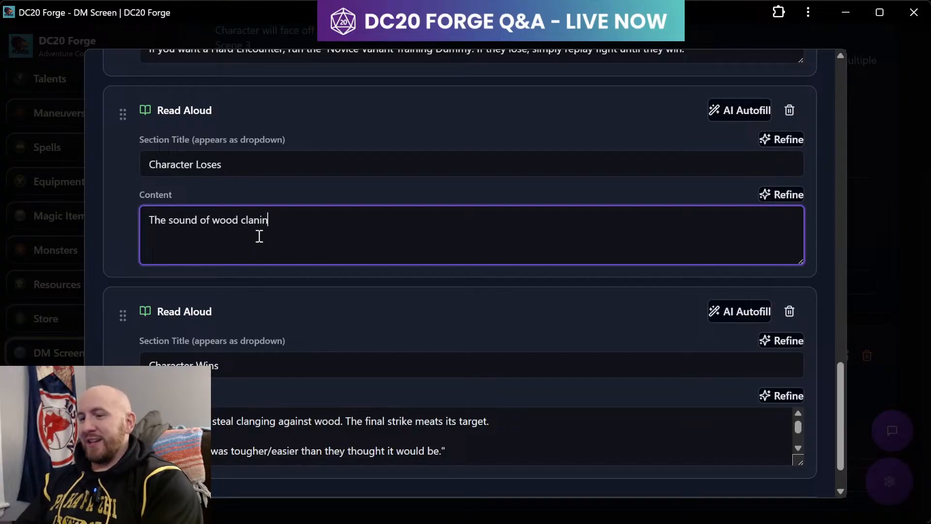
key("BackSpace")
key("BackSpace")
key("BackSpace")
key("BackSpace")
type("ging against")
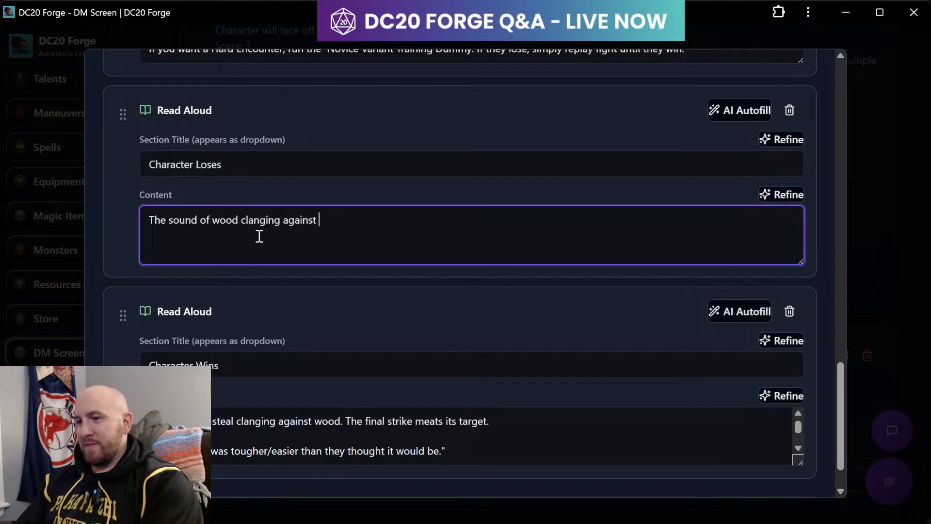
- Reword the opening line in the Character Loses content to "The sound of wood thudding against the"
key("BackSpace")
key("BackSpace")
key("BackSpace")
key("BackSpace")
key("BackSpace")
key("BackSpace")
key("BackSpace")
key("BackSpace")
key("BackSpace")
key("BackSpace")
key("BackSpace")
key("BackSpace")
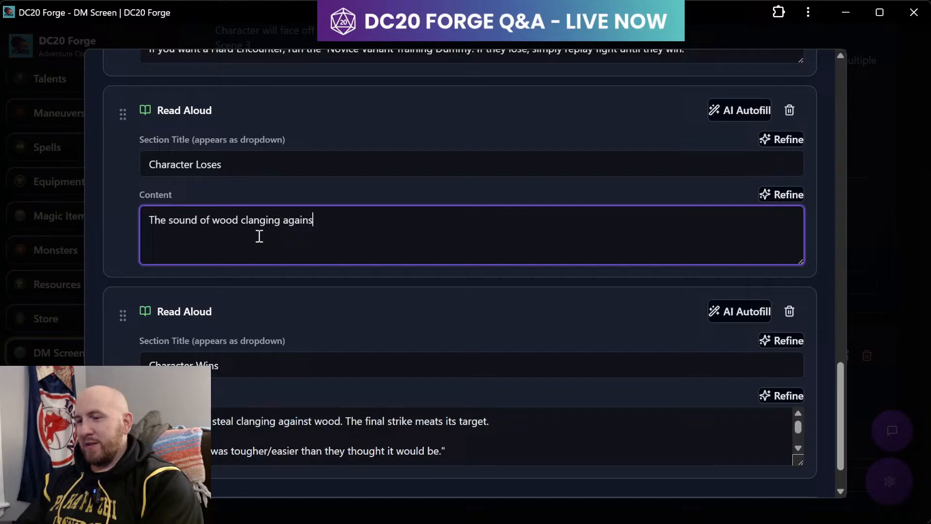
key("BackSpace")
key("BackSpace")
key("BackSpace")
key("BackSpace")
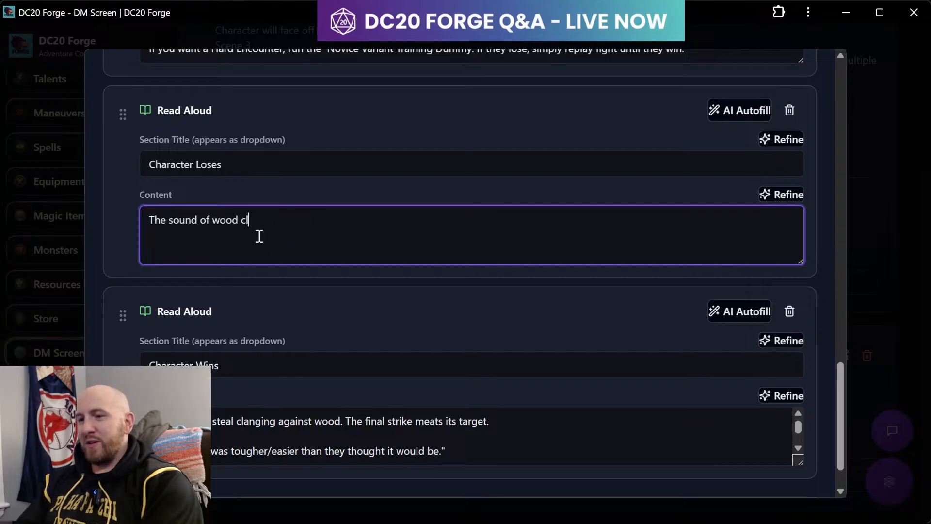
type("thudding")
key("BackSpace")
key("BackSpace")
key("BackSpace")
key("BackSpace")
key("BackSpace")
key("BackSpace")
key("BackSpace")
key("BackSpace")
key("BackSpace")
type("thudding a")
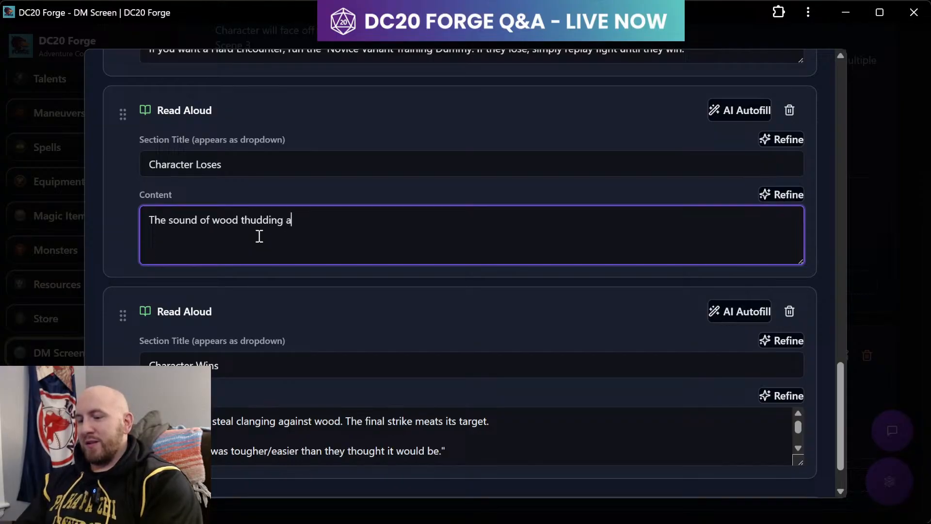
type("gain")
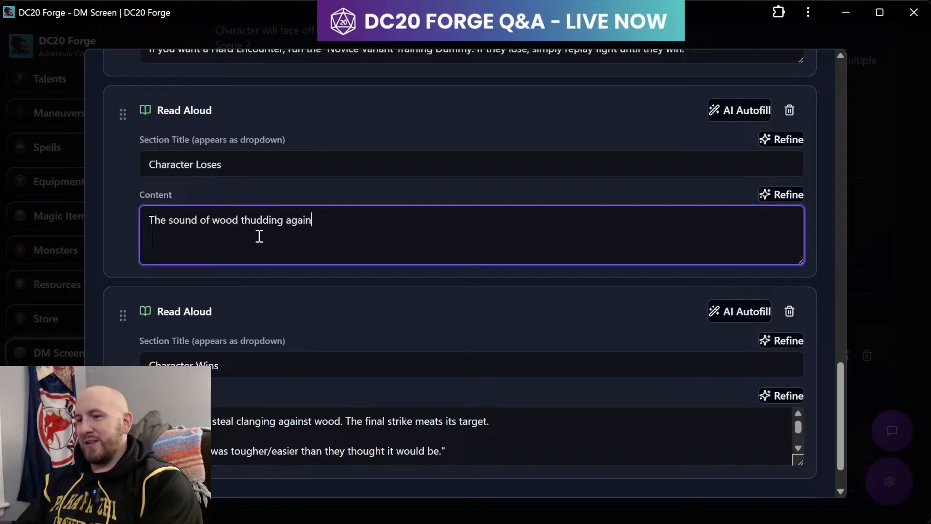
type("st the chara")
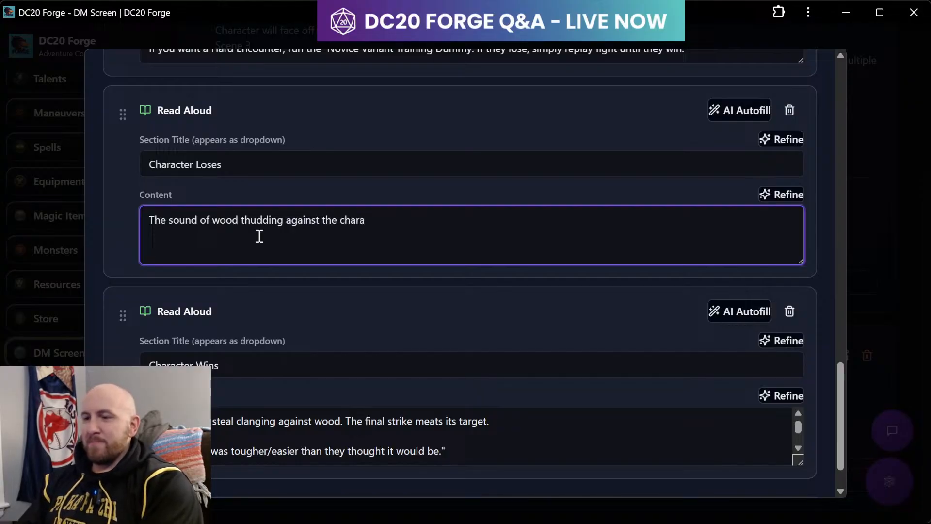
key("BackSpace")
key("BackSpace")
key("BackSpace")
key("BackSpace")
key("BackSpace")
type("\"chara")
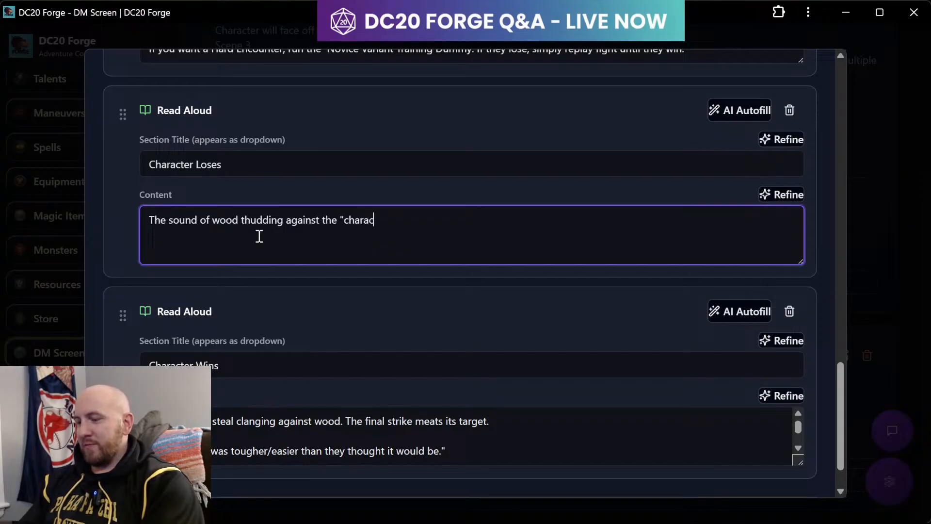
type("ct")
key("BackSpace")
key("BackSpace")
key("BackSpace")
key("BackSpace")
key("BackSpace")
key("BackSpace")
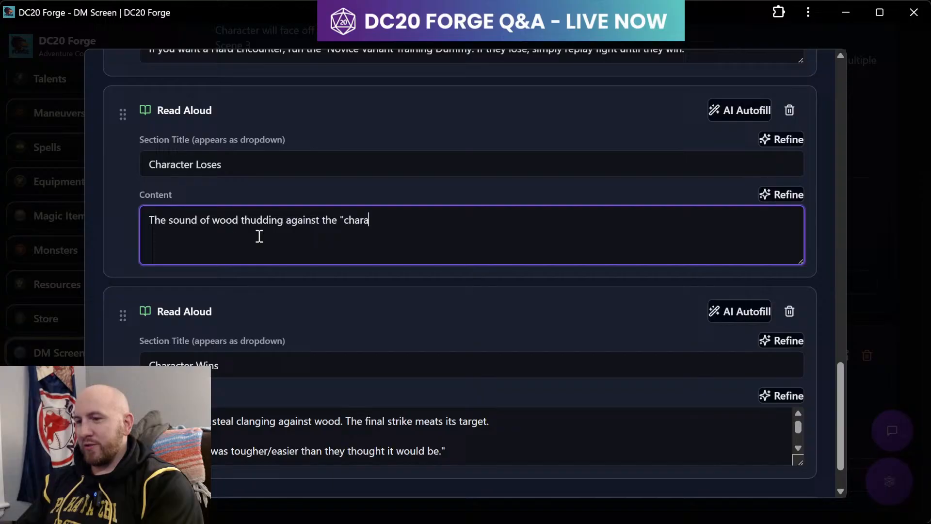
type("[character's name]")
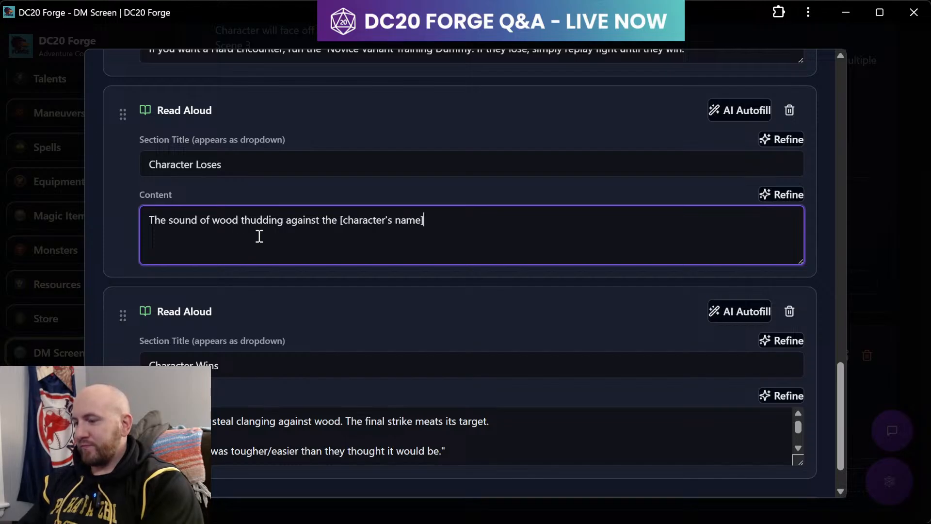
key("BackSpace")
key("BackSpace")
key("BackSpace")
key("BackSpace")
key("BackSpace")
key("BackSpace")
key("BackSpace")
key("BackSpace")
key("BackSpace")
key("BackSpace")
key("BackSpace")
key("BackSpace")
key("BackSpace")
key("BackSpace")
key("BackSpace")
key("BackSpace")
key("BackSpace")
key("BackSpace")
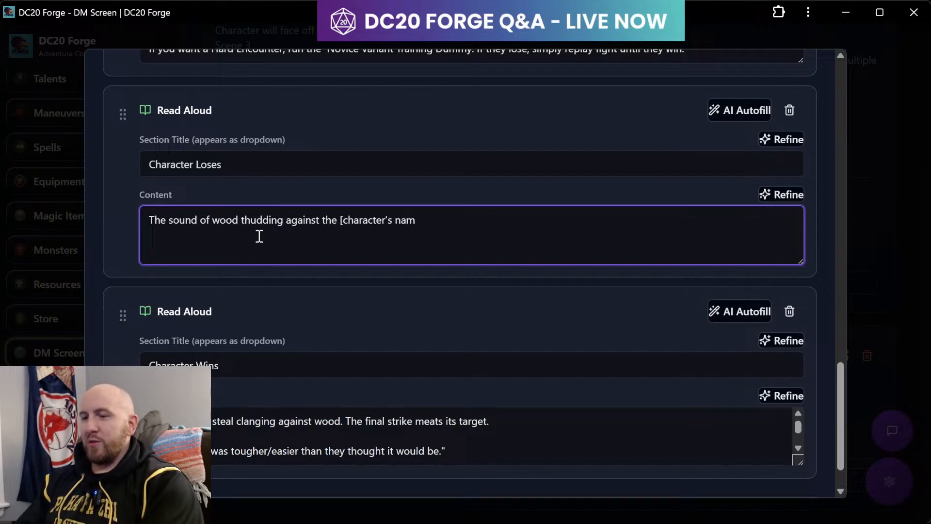
type("you")
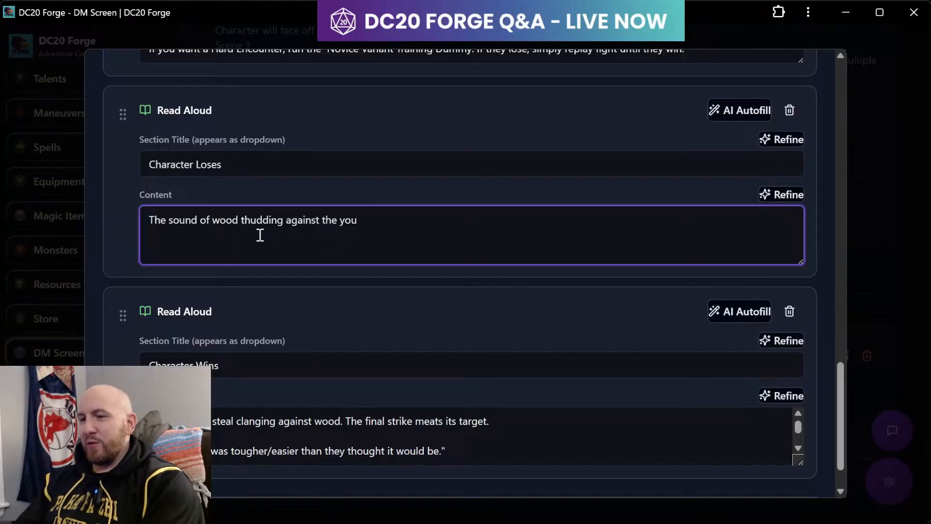
type("r ")
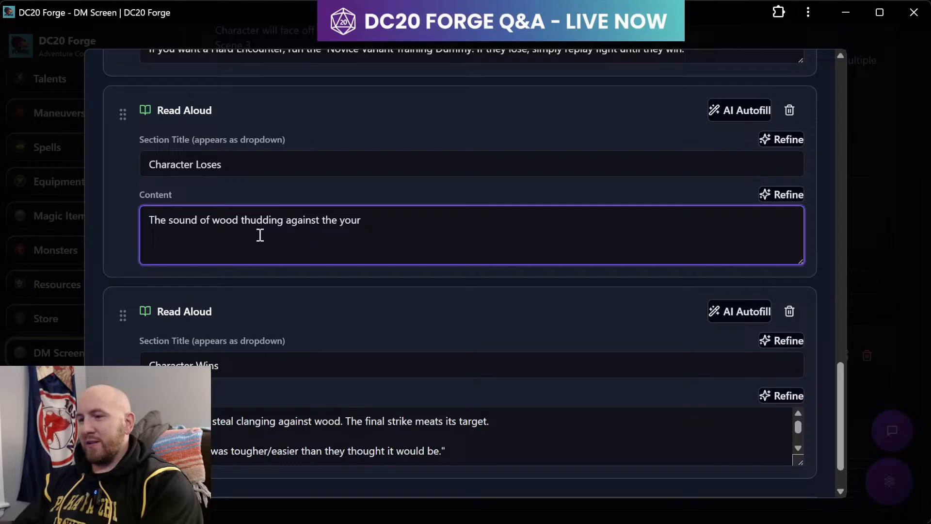
type("shoulder")
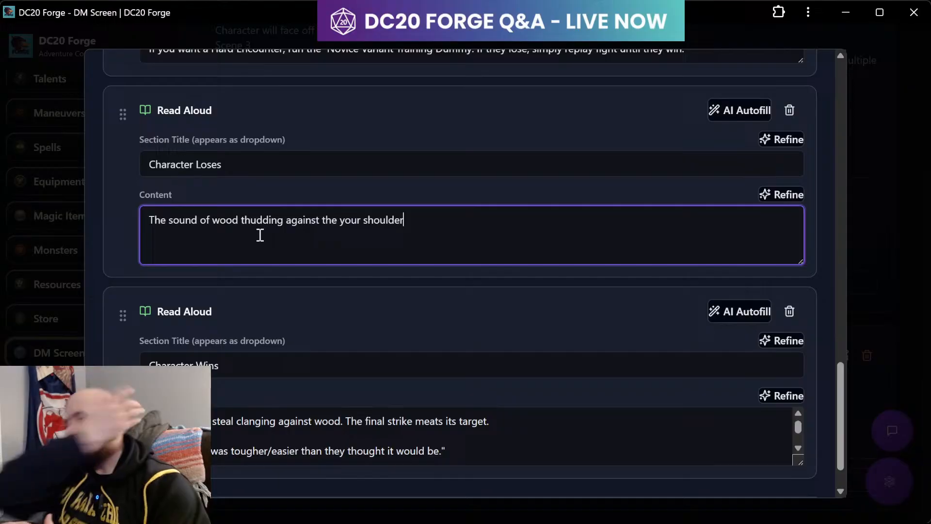
key("BackSpace")
key("BackSpace")
key("BackSpace")
key("BackSpace")
key("BackSpace")
key("BackSpace")
key("BackSpace")
key("BackSpace")
key("BackSpace")
key("BackSpace")
key("BackSpace")
key("BackSpace")
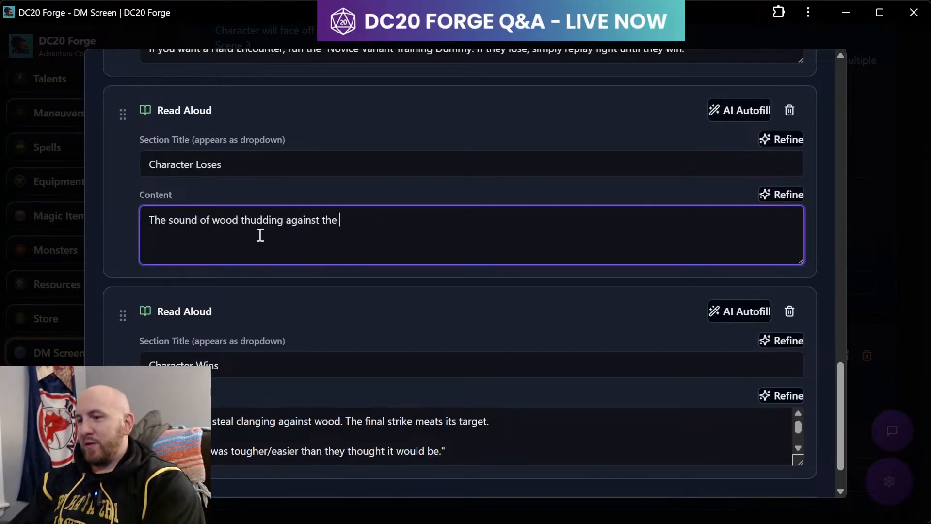
- Replace the trailing "the" and finish the opening sentence with "where your shoulder meets your neck."
key("BackSpace")
key("BackSpace")
key("BackSpace")
type("where y")
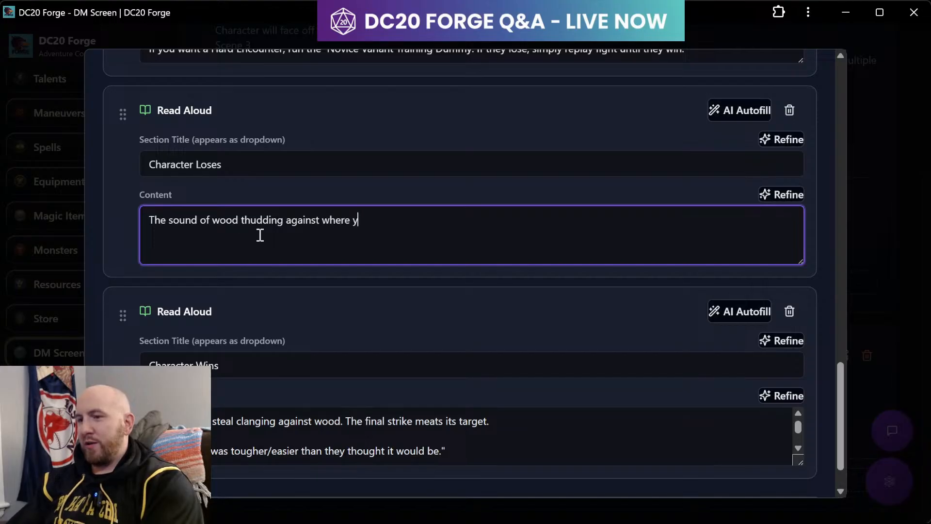
type("our shoulder ")
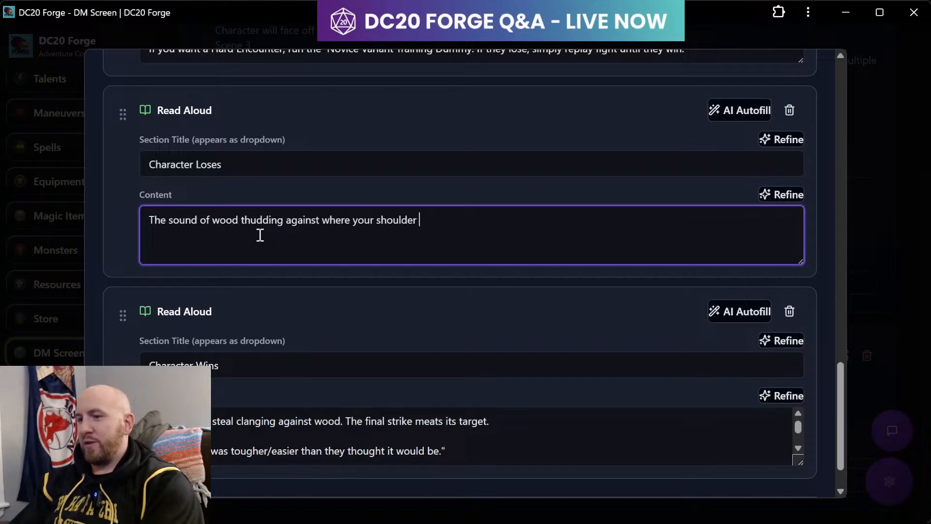
type("meets your neck.")
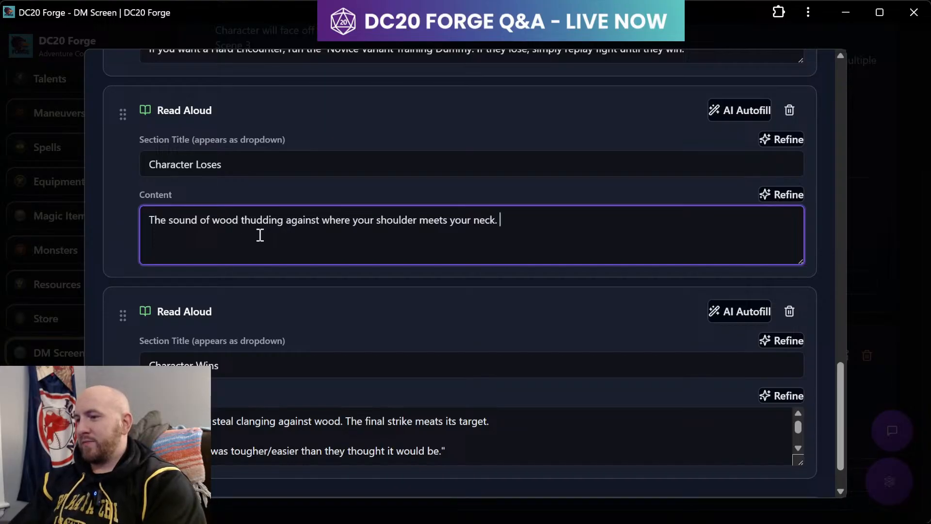
- Add the sentences "Everything goes bright, fading to black. You are rendered unconscious." to the Character Loses content
type("Ever")
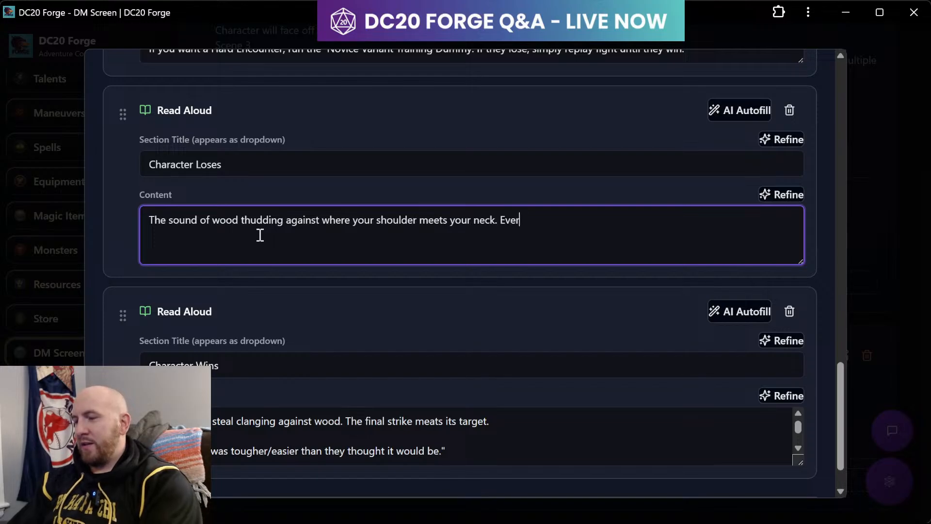
type("ything goe")
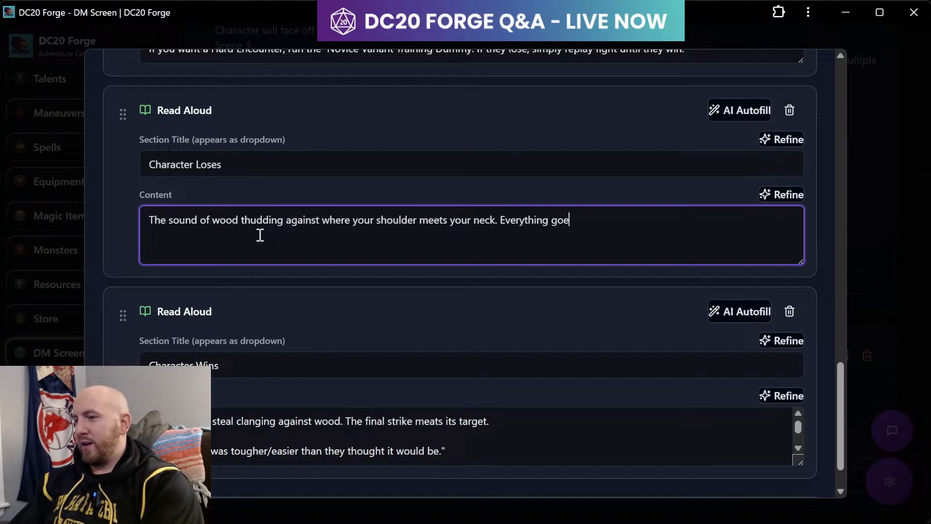
type("s bright, fading to black.")
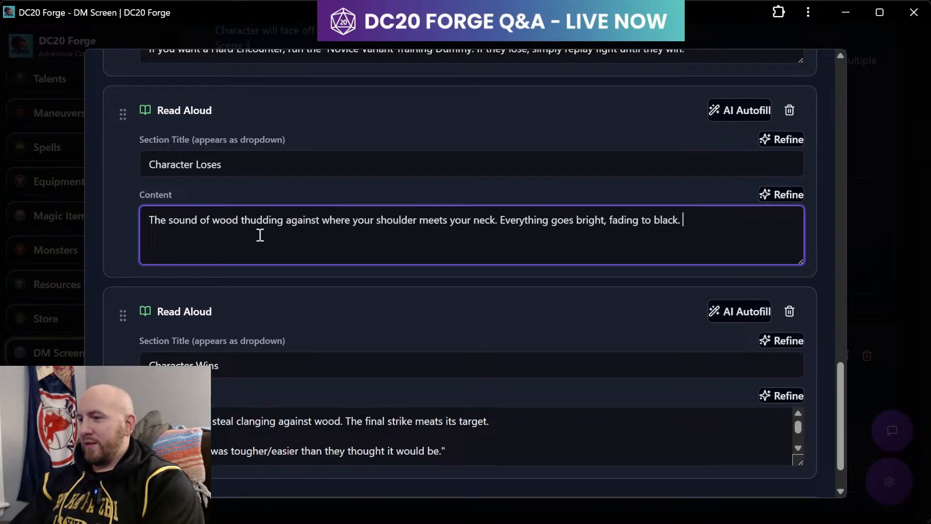
type(" You are")
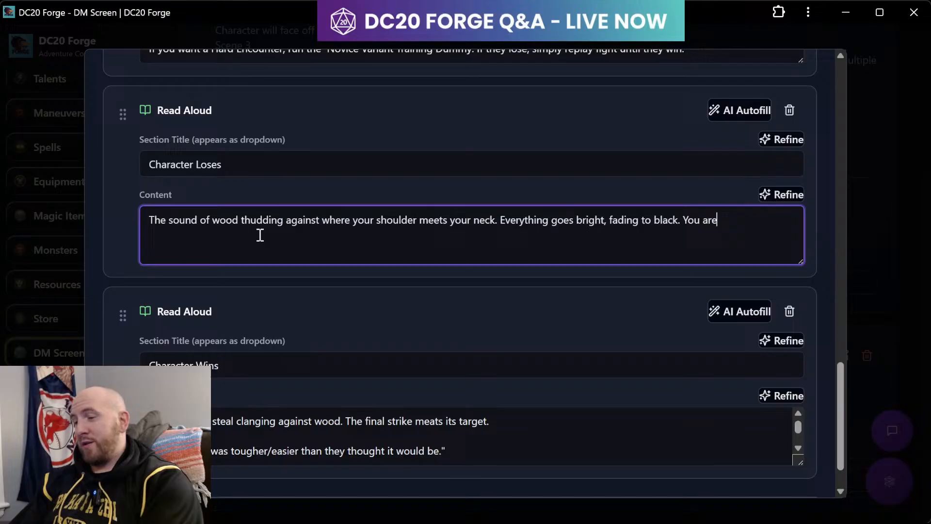
type(" rendered un")
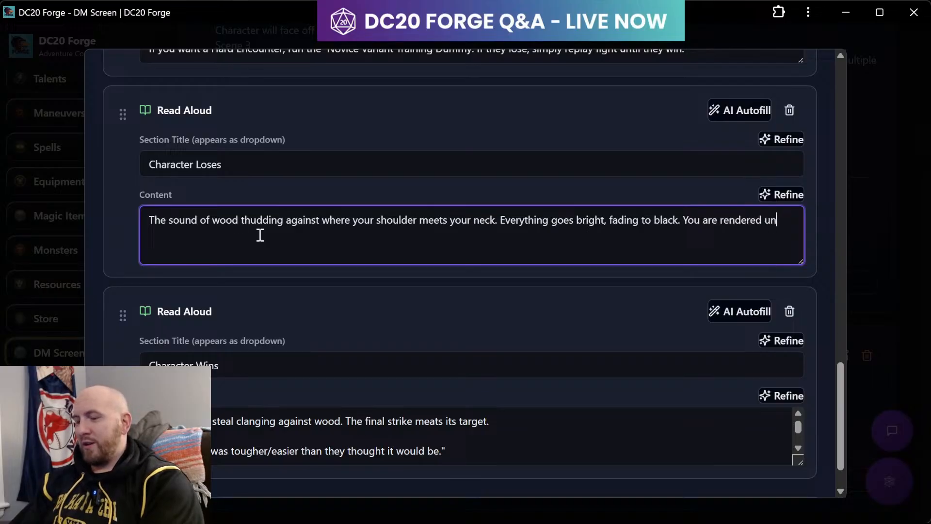
type("consc")
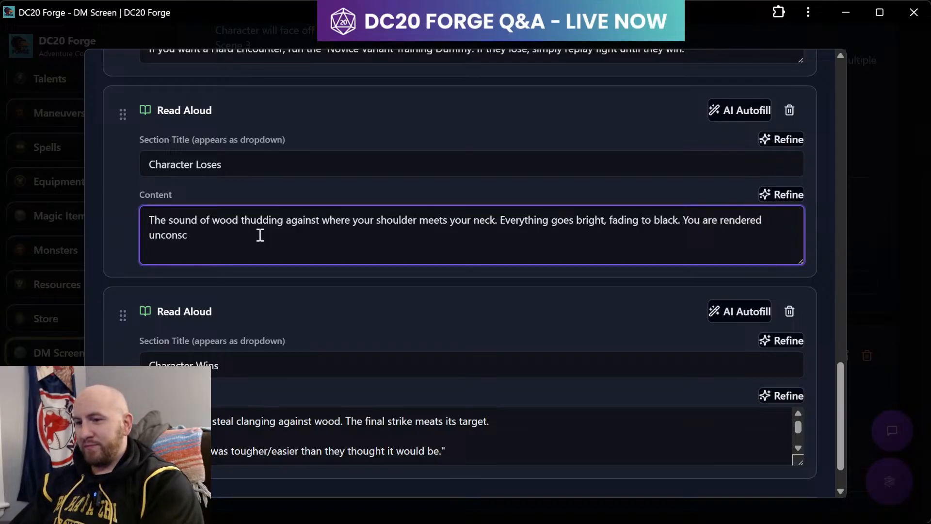
type("ious. Y")
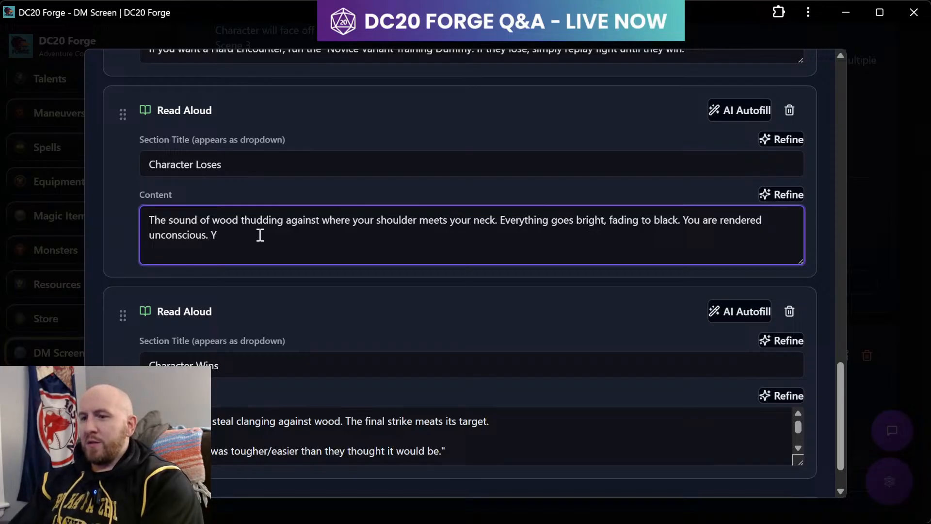
- Add "You are awoken by your mentor" to the end of the Character Loses content
type("ou are awok")
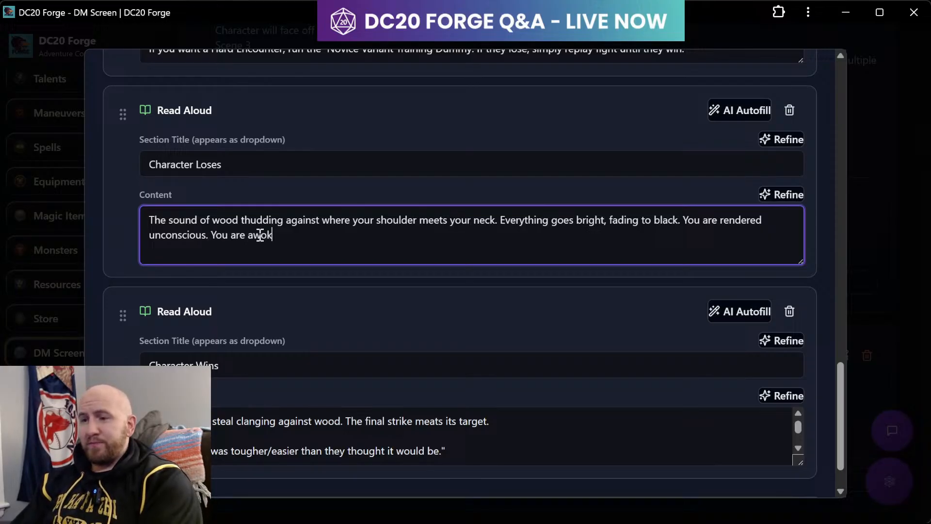
type("en by ")
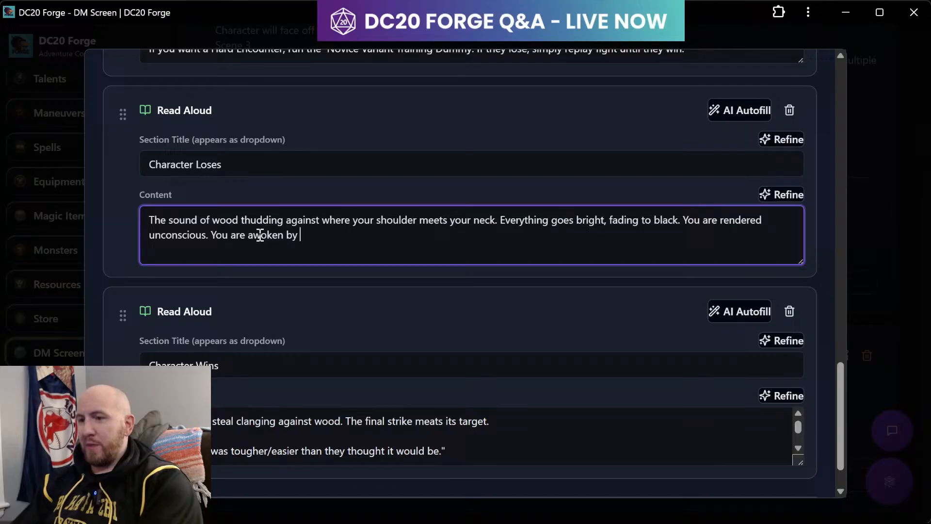
type("your mentor")
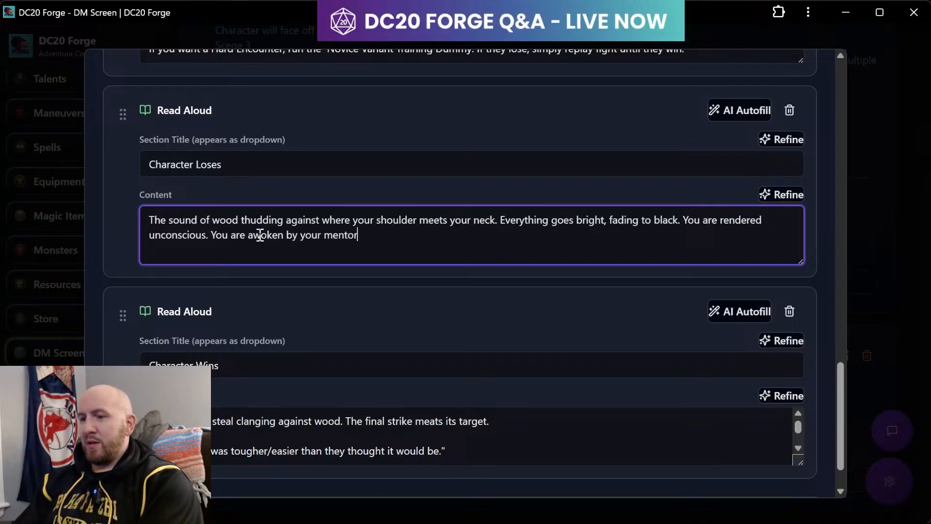
- Add an NPC Note element to Scene 2: Training and move it directly below the Training Yard read-aloud
scroll(519, 212, "up", 15)
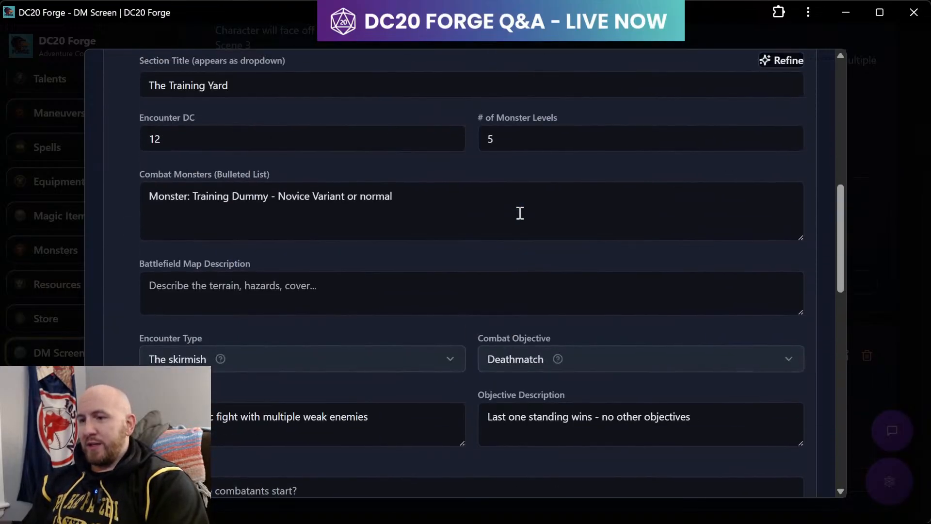
scroll(520, 212, "up", 3)
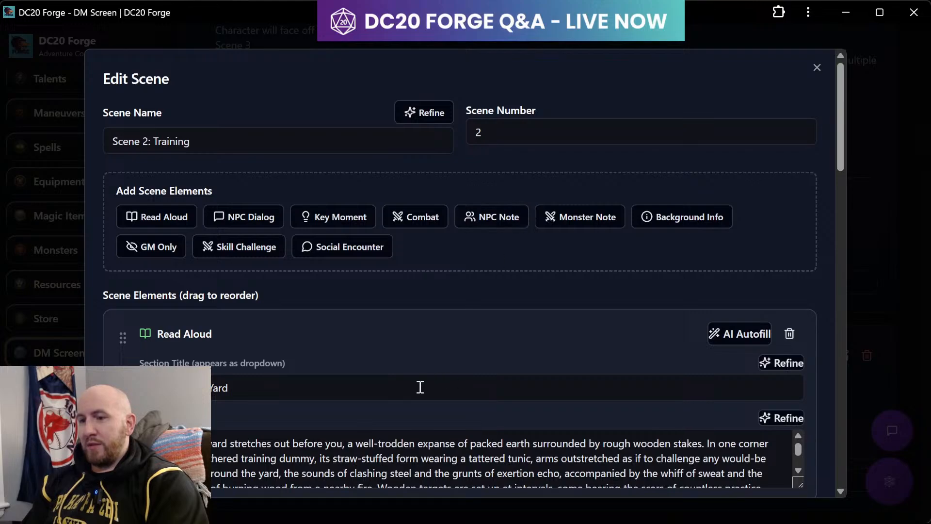
scroll(392, 346, "down", 2)
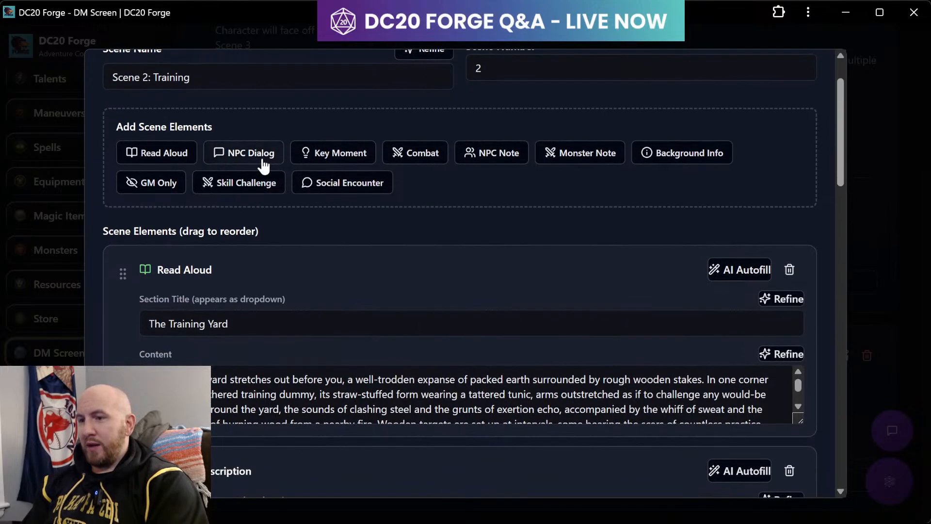
left_click(490, 156)
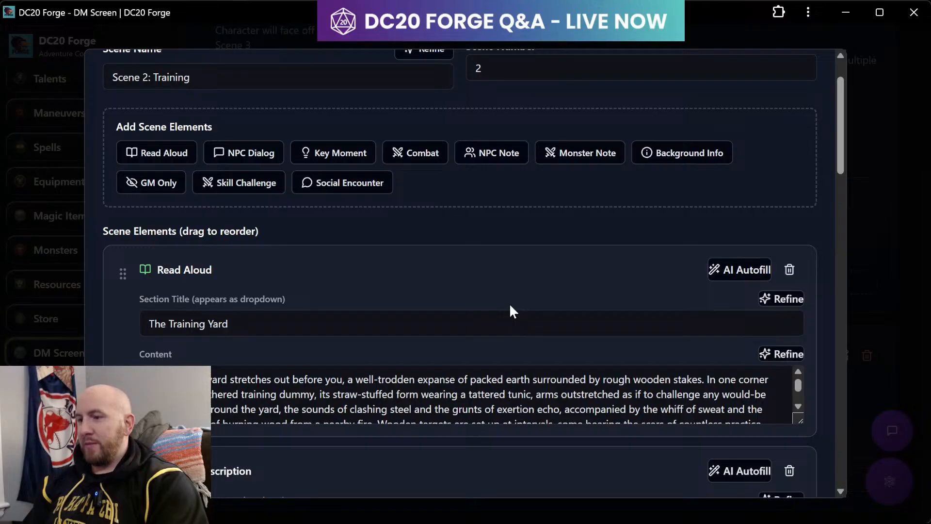
scroll(509, 303, "down", 20)
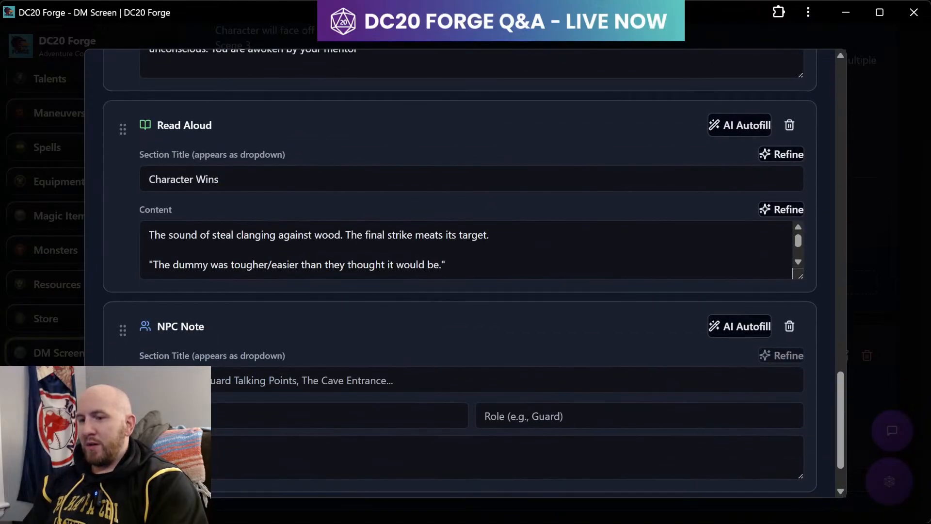
left_click_drag(119, 328, 172, 288)
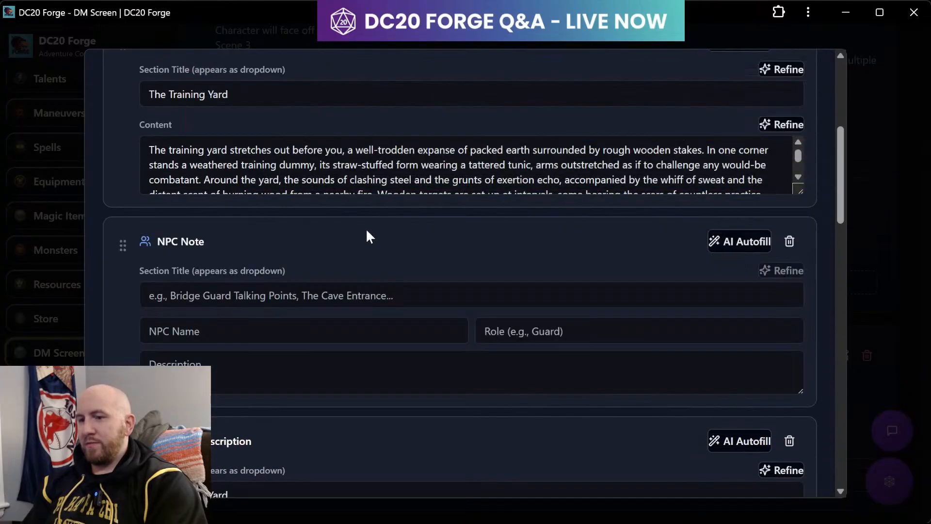
- Title the new NPC Note "Mentor" and choose the "Epic - Grand and legendary" tone for its AI Autofill
left_click(281, 288)
type("ntor")
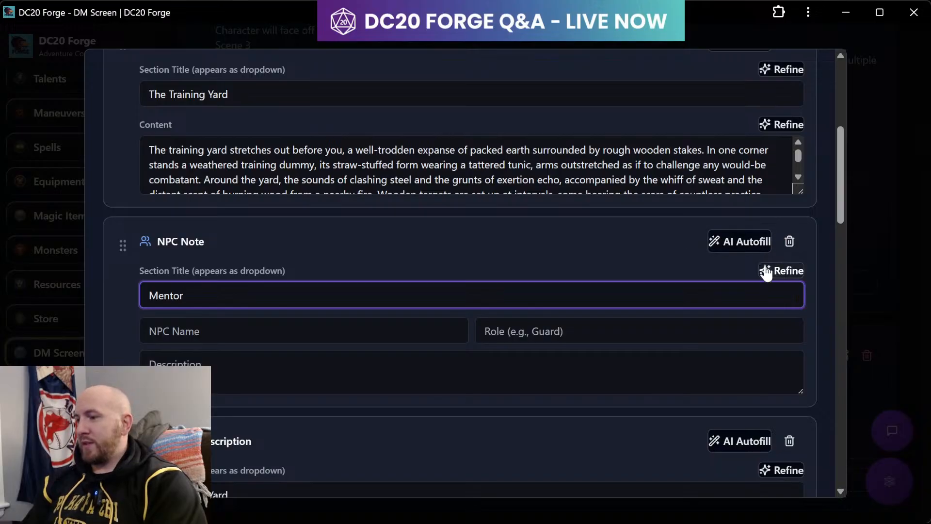
left_click(737, 244)
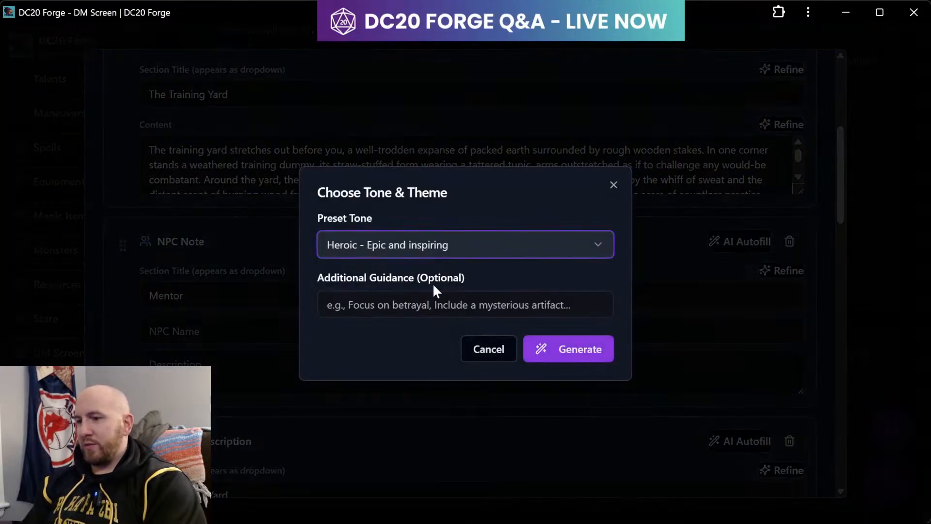
left_click(388, 253)
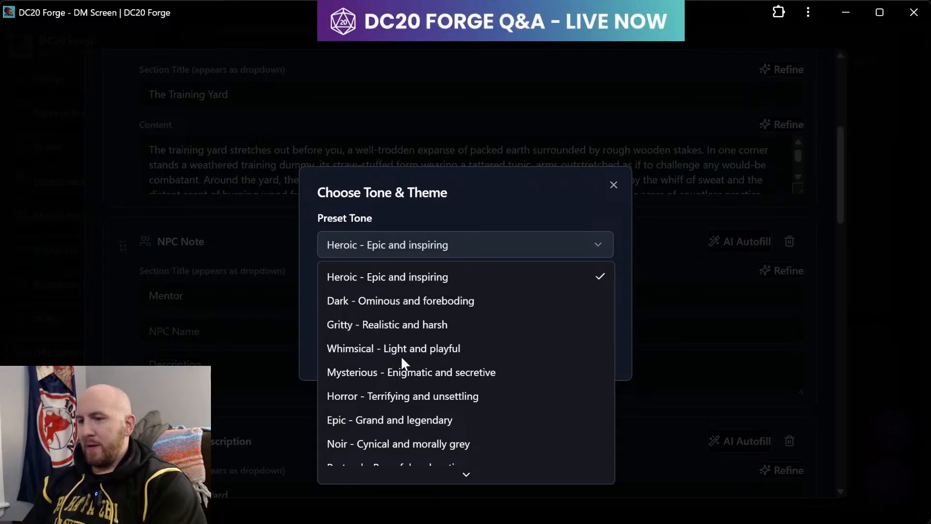
scroll(400, 361, "down", 1)
scroll(402, 358, "down", 2)
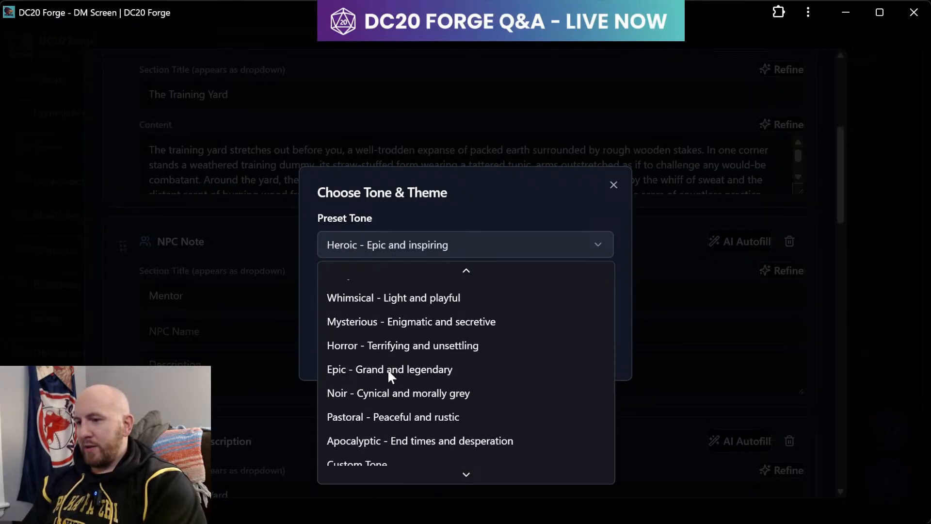
left_click(387, 369)
left_click(397, 305)
type("your mentor")
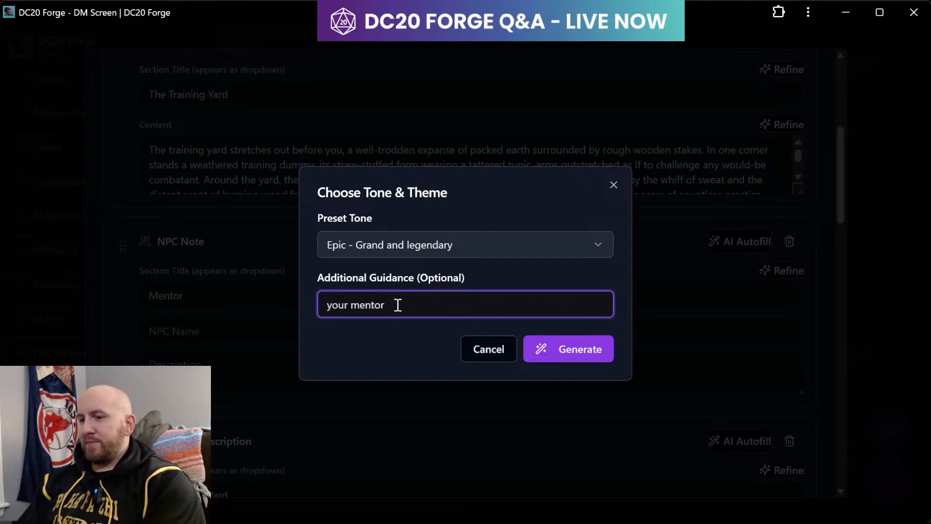
key("BackSpace")
key("BackSpace")
key("BackSpace")
key("BackSpace")
key("BackSpace")
key("BackSpace")
key("BackSpace")
key("BackSpace")
key("BackSpace")
key("BackSpace")
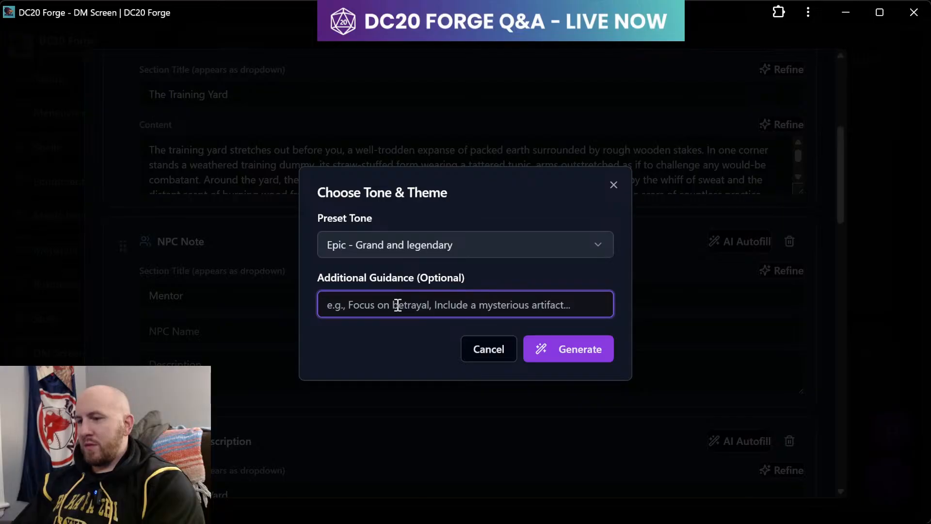
type("u")
key("BackSpace")
type("Uzuma")
key("BackSpace")
key("BackSpace")
key("BackSpace")
key("BackSpace")
key("BackSpace")
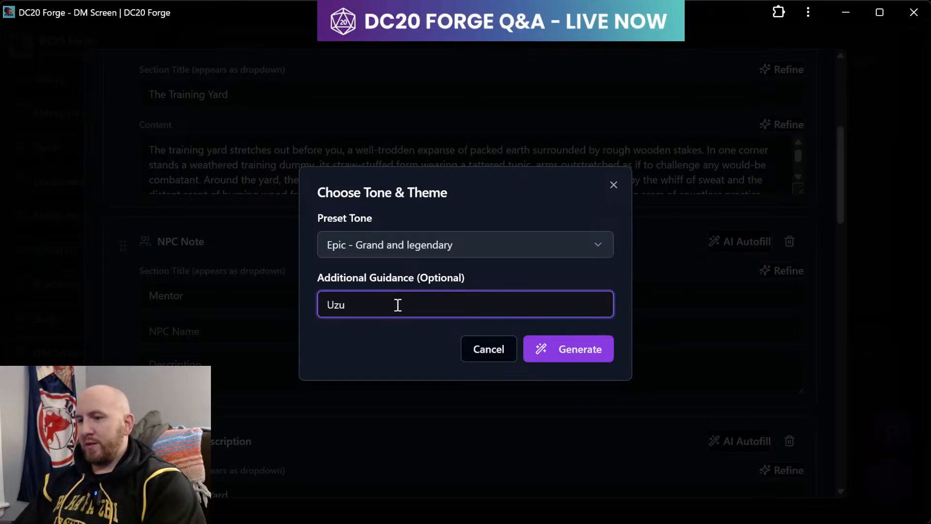
- Enter "Clan Uzuma mentor with a traditional japanese name" as the additional guidance for the autofill
type("Clan U")
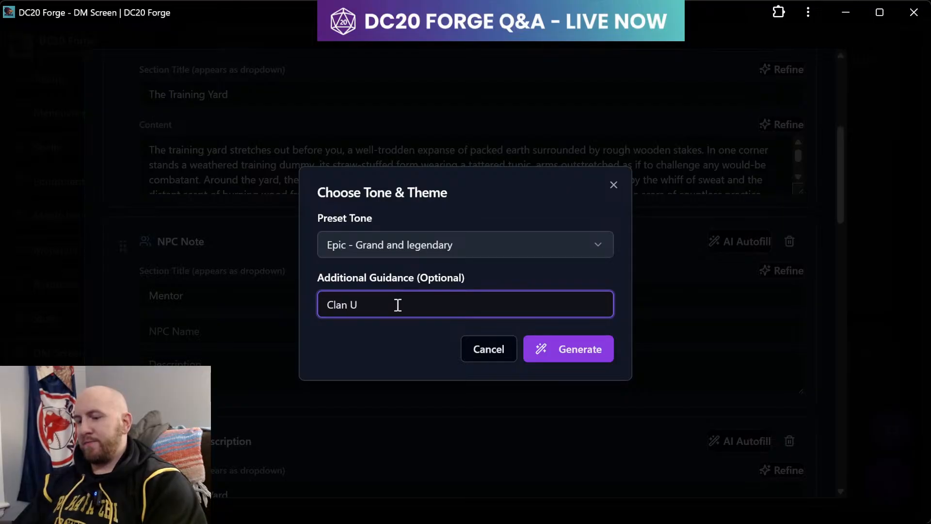
type("zuma ment")
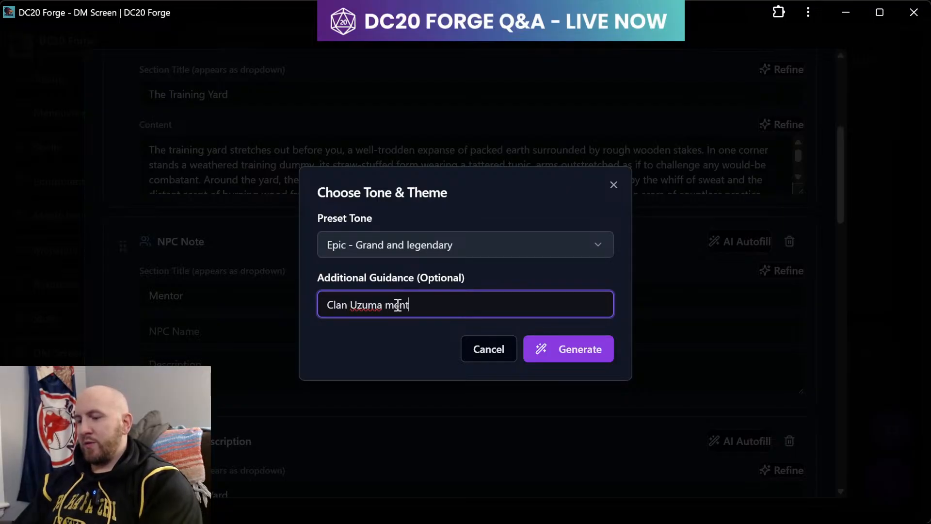
type("or wi")
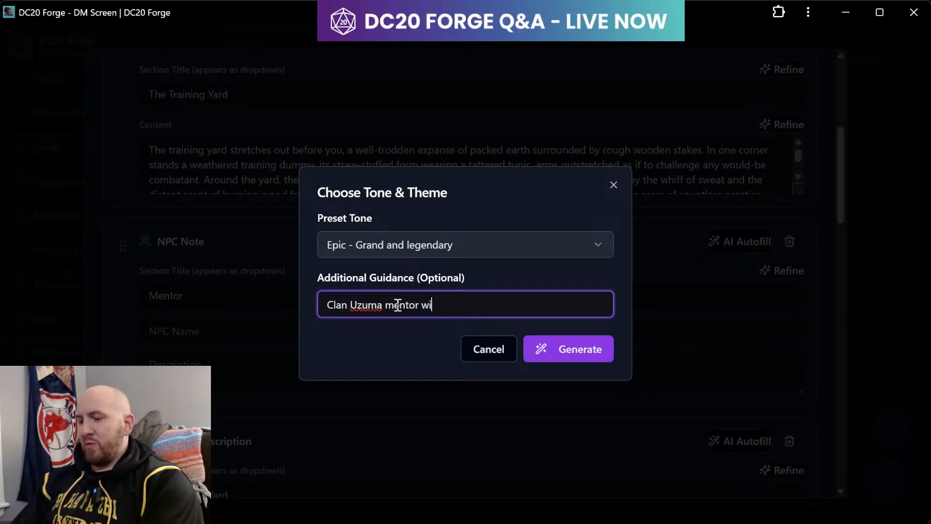
type("th a tradit")
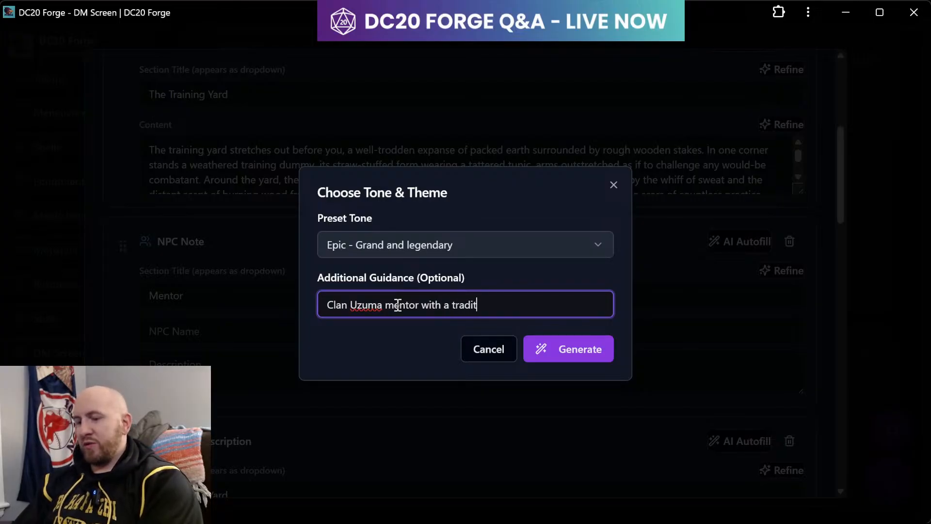
type("ional japane")
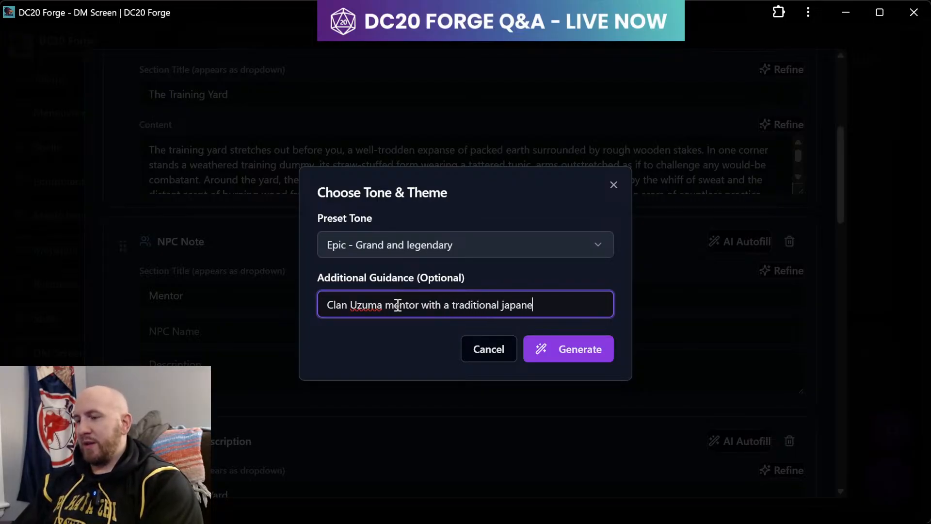
type("se name")
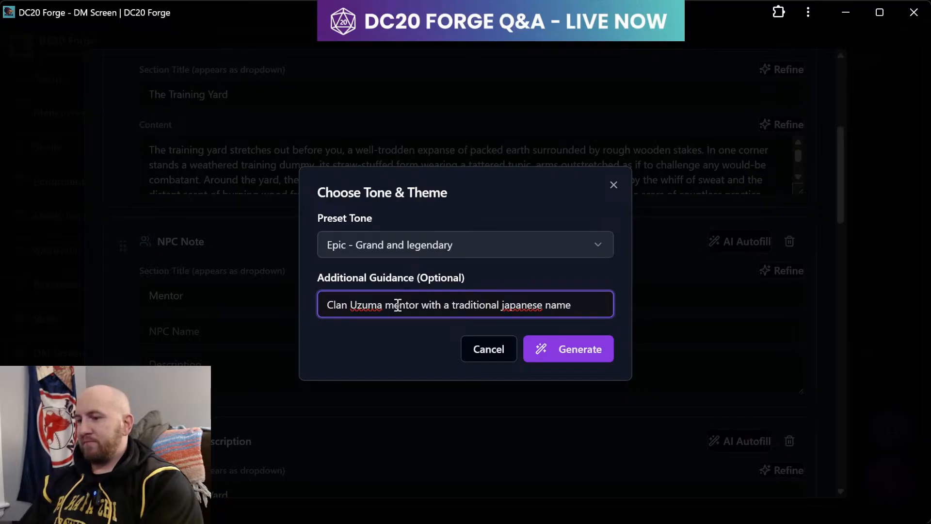
- Extend the guidance with ", clan name(Uzuma) first, weathered and battle proven" and generate the NPC note's content
type(", clan ")
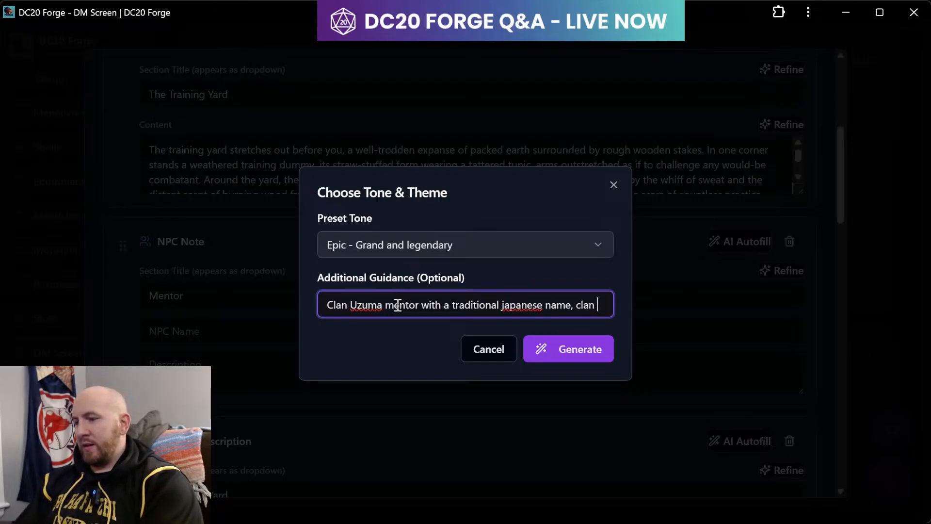
type("name(U")
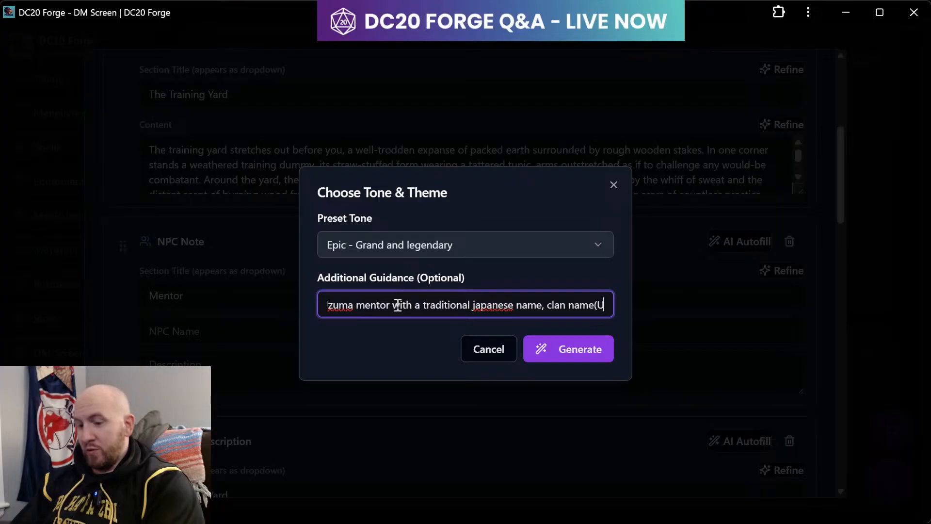
type("zuma) c")
type("irst")
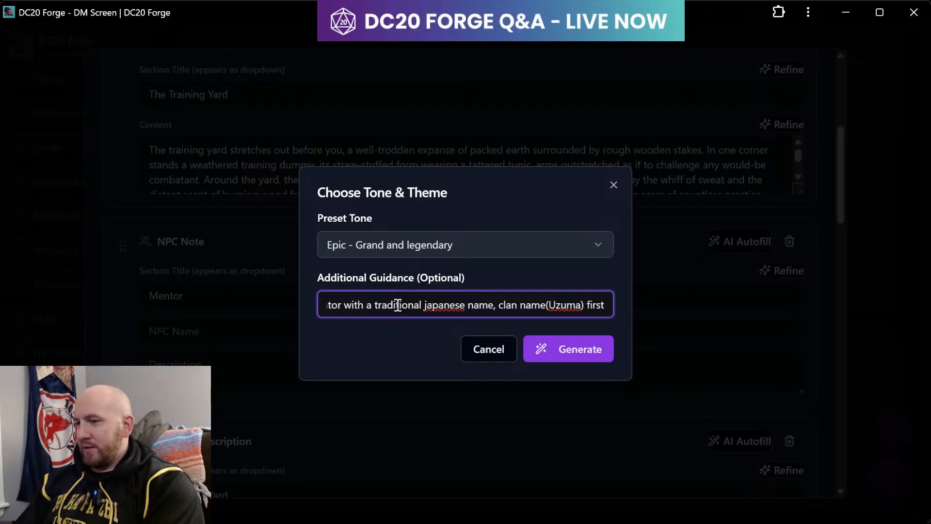
type(", weathered and battle")
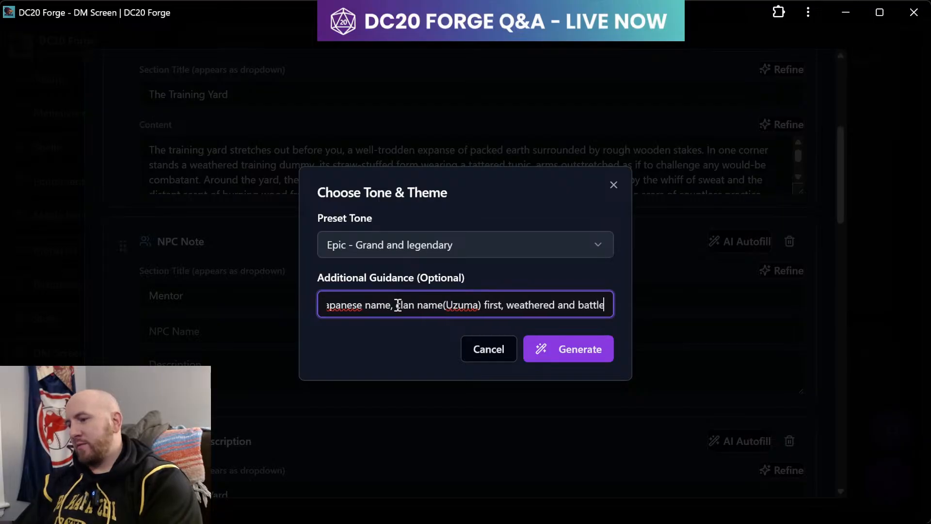
type(" proven")
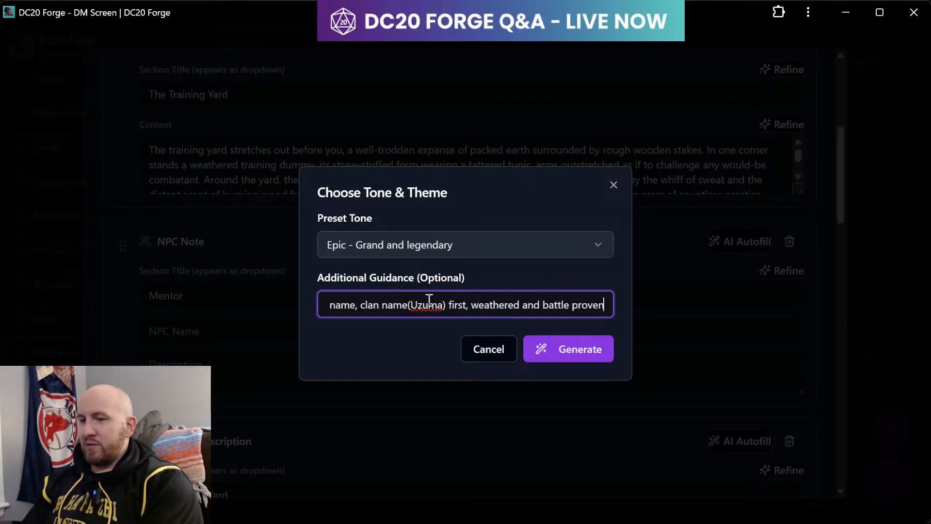
left_click(557, 357)
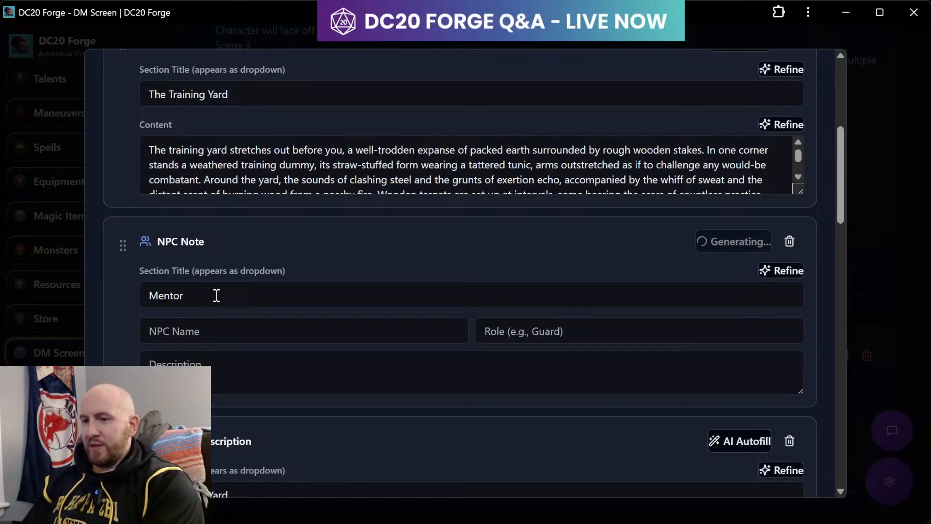
- Reorder the generated NPC name so the clan name comes first, as "Uzuma Kazuki"
scroll(248, 272, "down", 1)
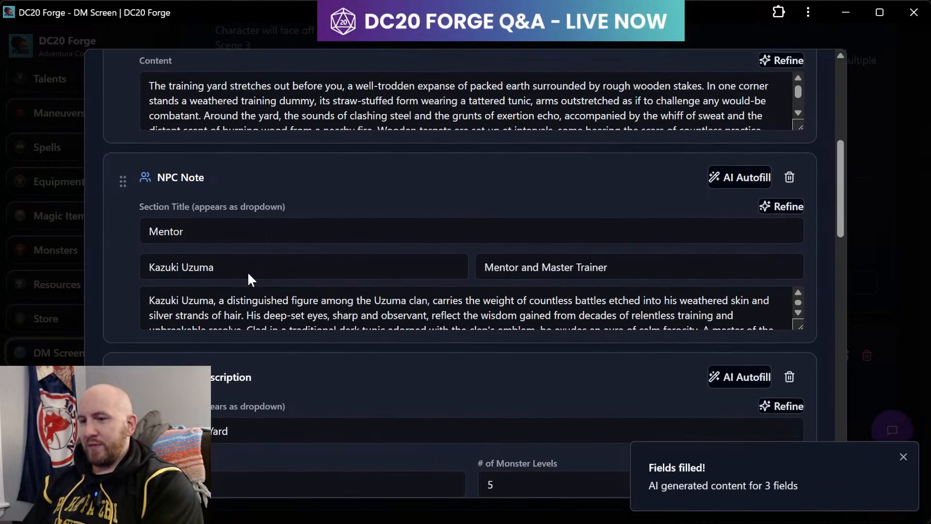
left_click_drag(225, 263, 183, 263)
key("BackSpace")
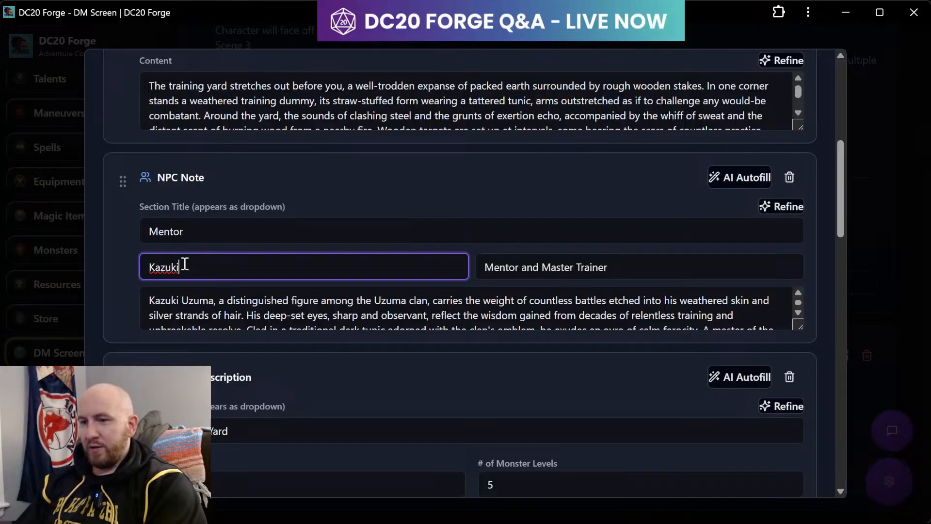
type("Uzuma")
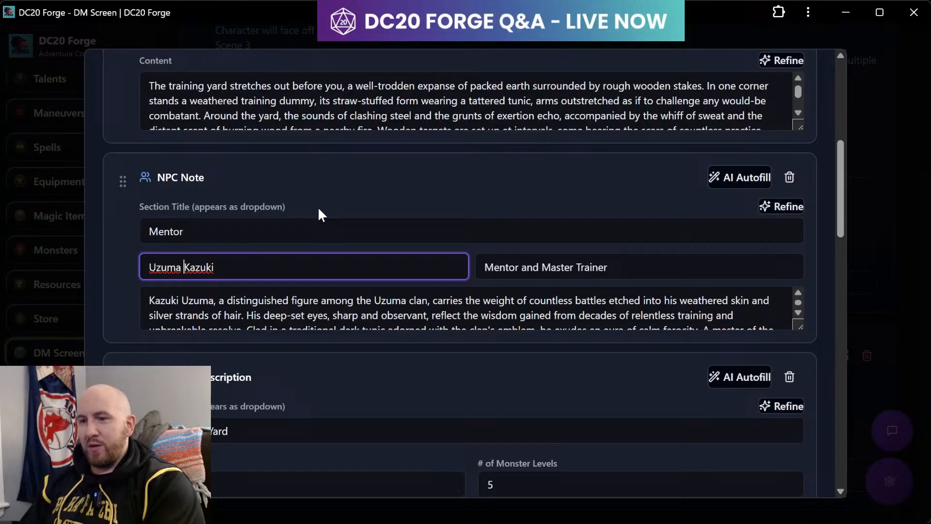
- Change the name that opens the mentor's description to "Uzuma Kazuki", with the clan name first
scroll(318, 213, "down", 1)
double_click(210, 249)
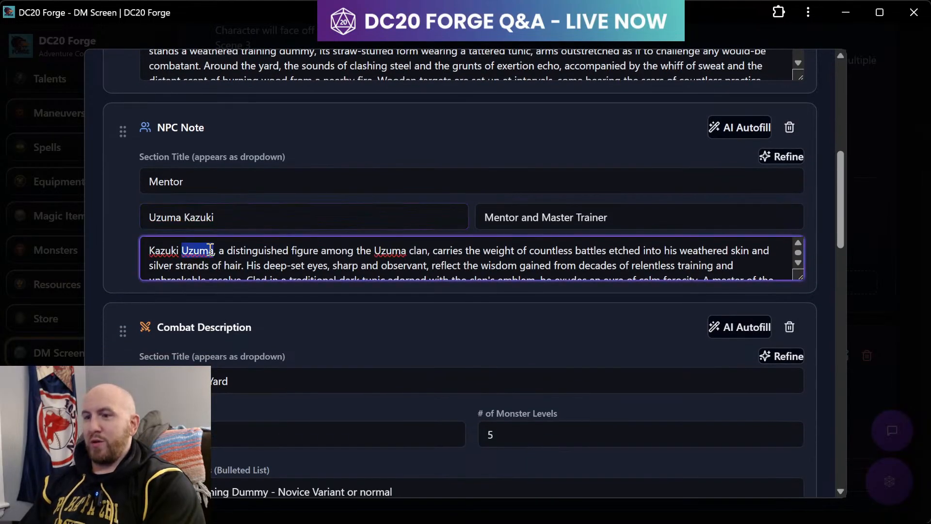
key("BackSpace")
key("BackSpace")
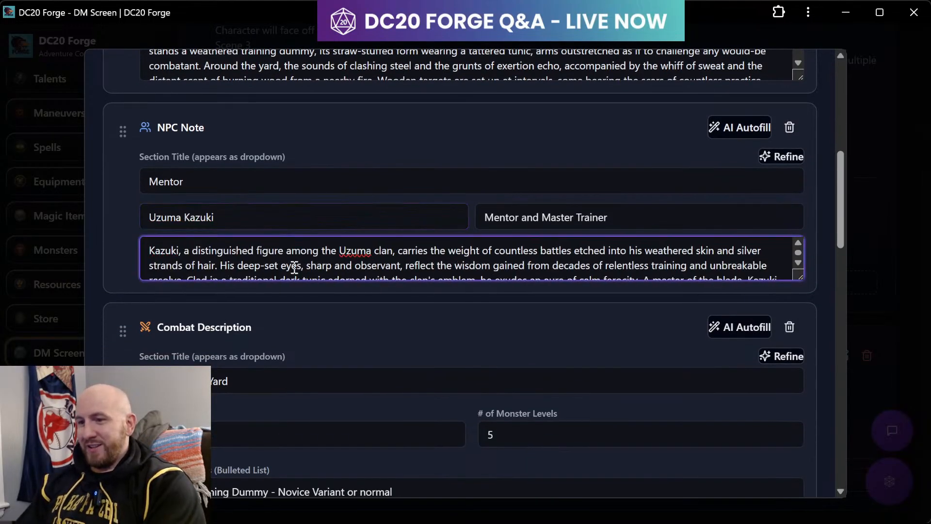
type("Uzuma")
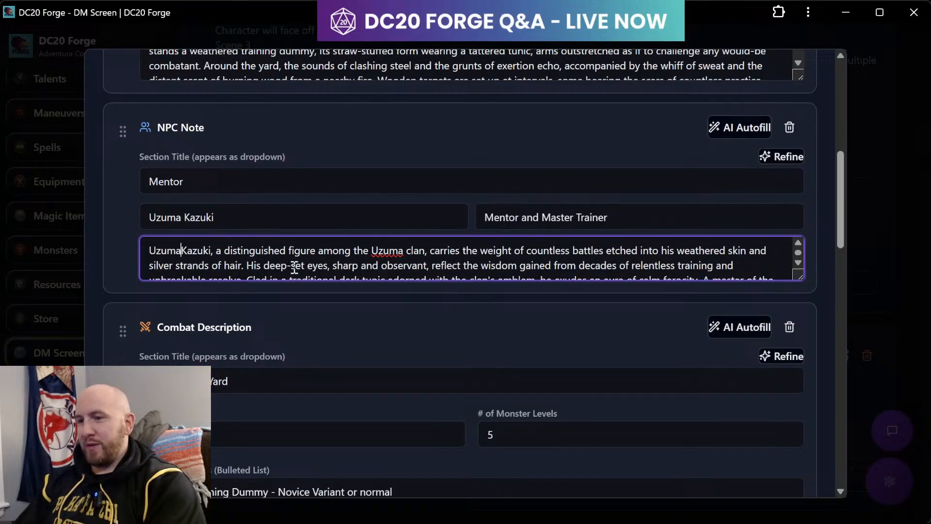
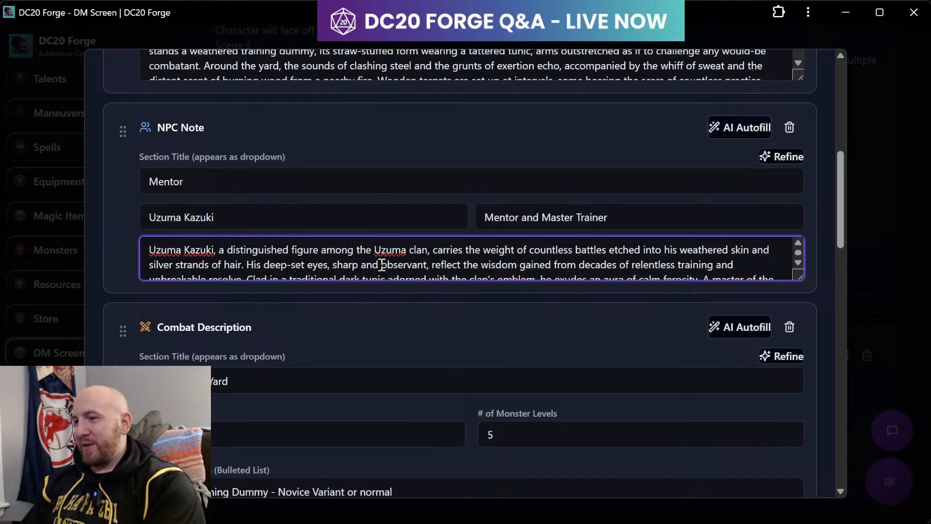
- Delete the end of the mentor's description, from "A master of the blade" through "those they hold dear."
scroll(443, 264, "down", 1)
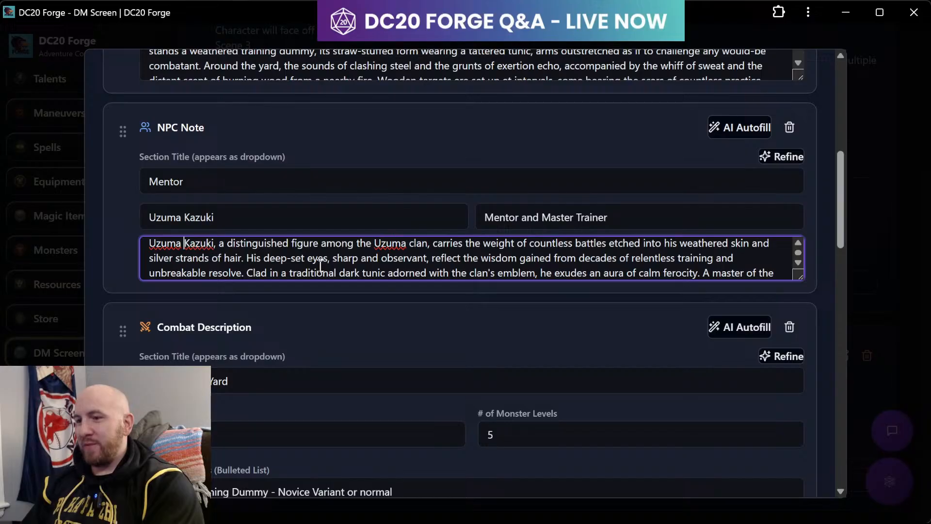
scroll(320, 265, "down", 1)
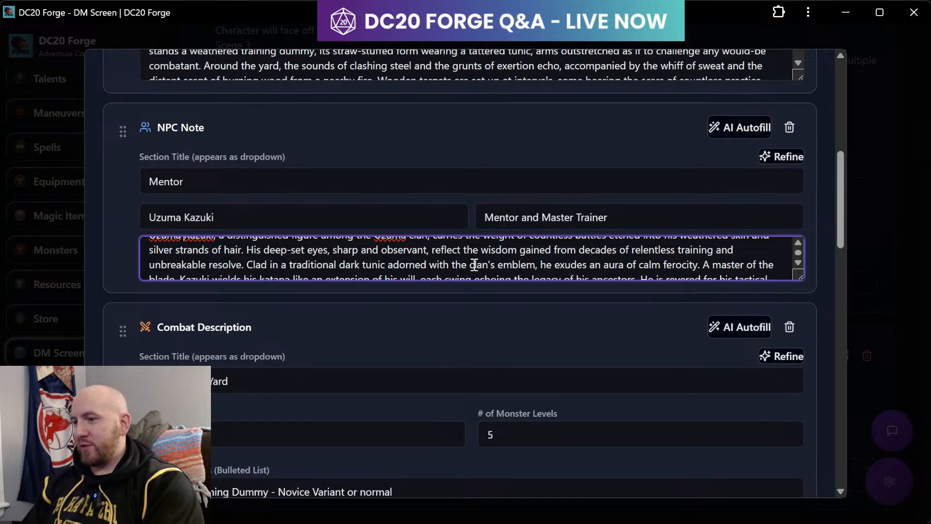
scroll(500, 270, "down", 1)
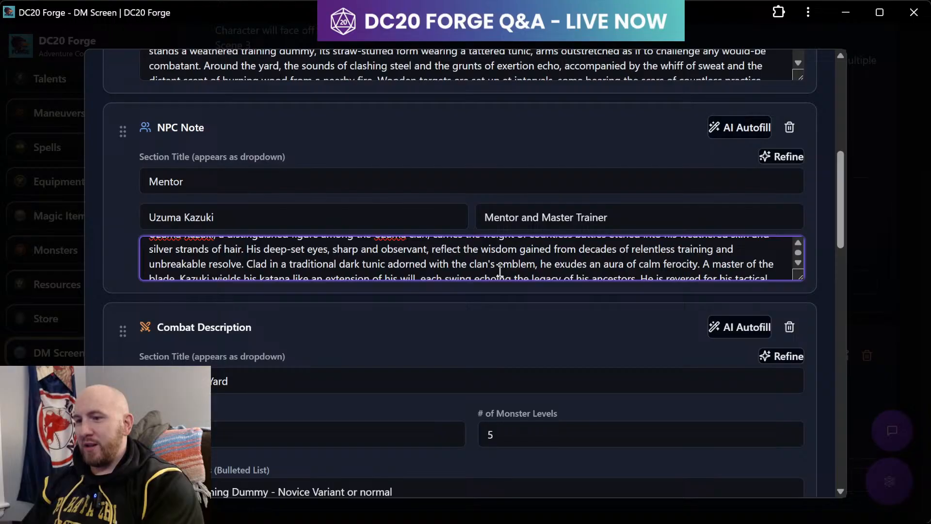
scroll(500, 270, "down", 2)
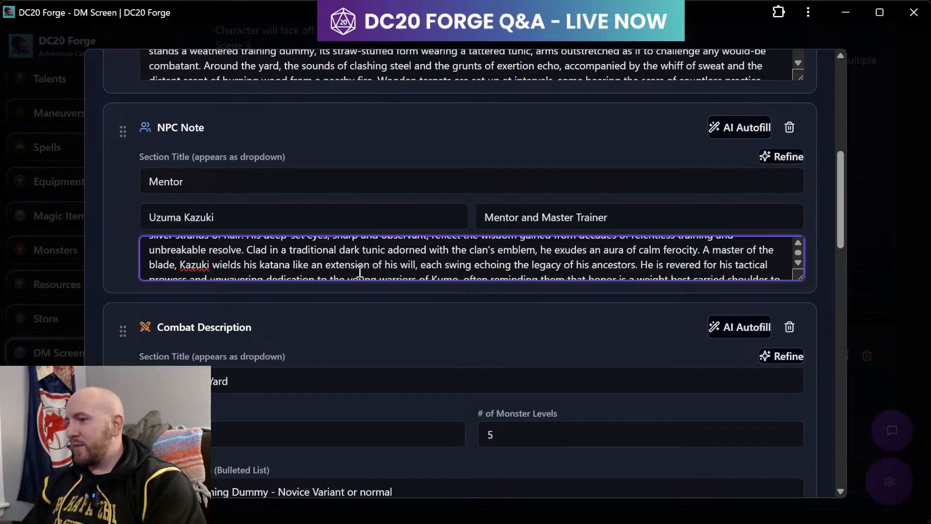
scroll(360, 271, "down", 1)
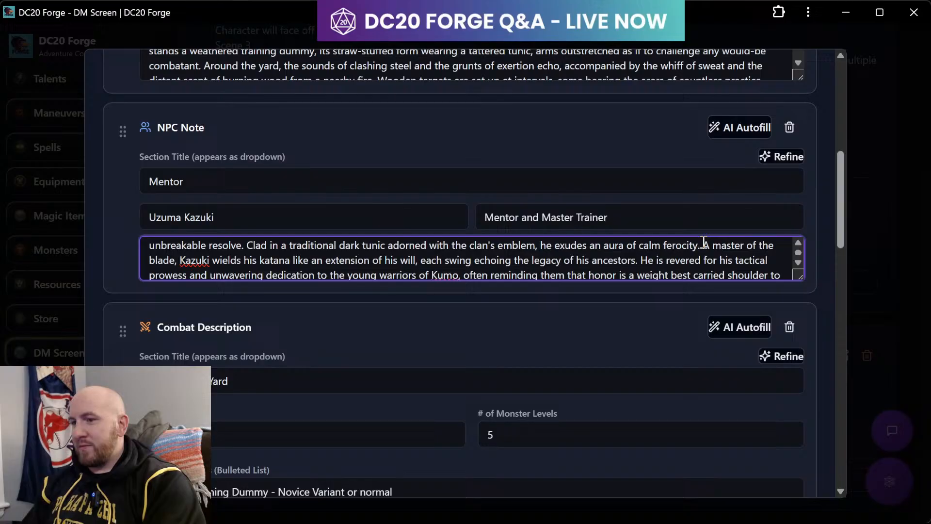
left_click_drag(702, 245, 755, 310)
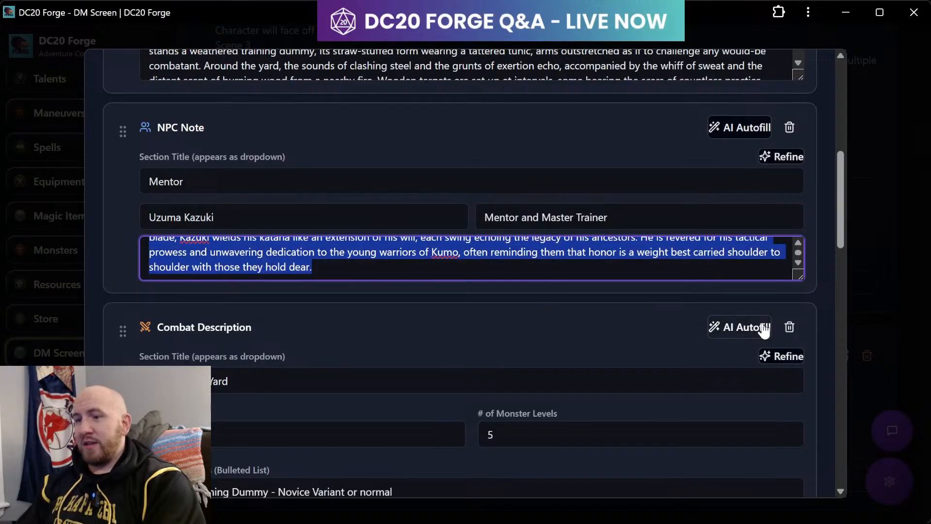
key("BackSpace")
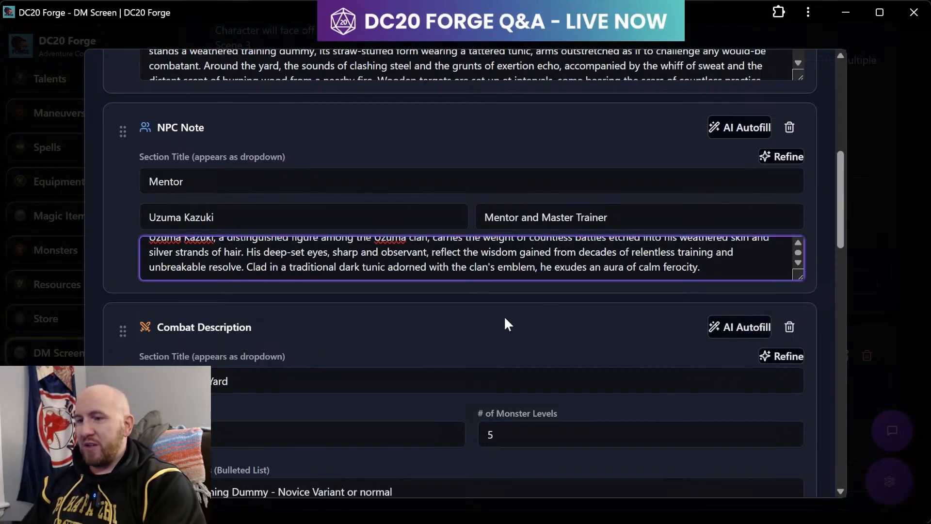
- Add an NPC Dialog element to the scene and place it between the NPC Note and the Combat Description
scroll(504, 316, "up", 3)
scroll(505, 315, "up", 7)
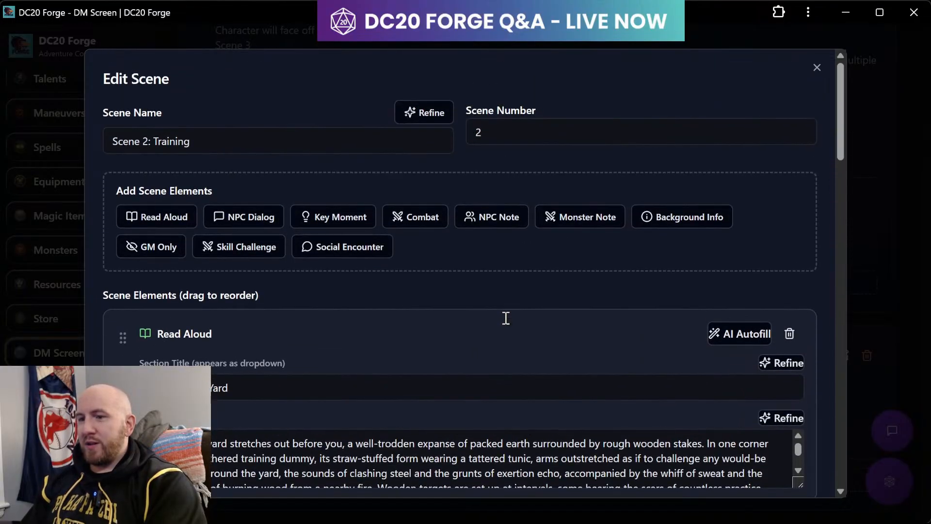
scroll(505, 285, "down", 1)
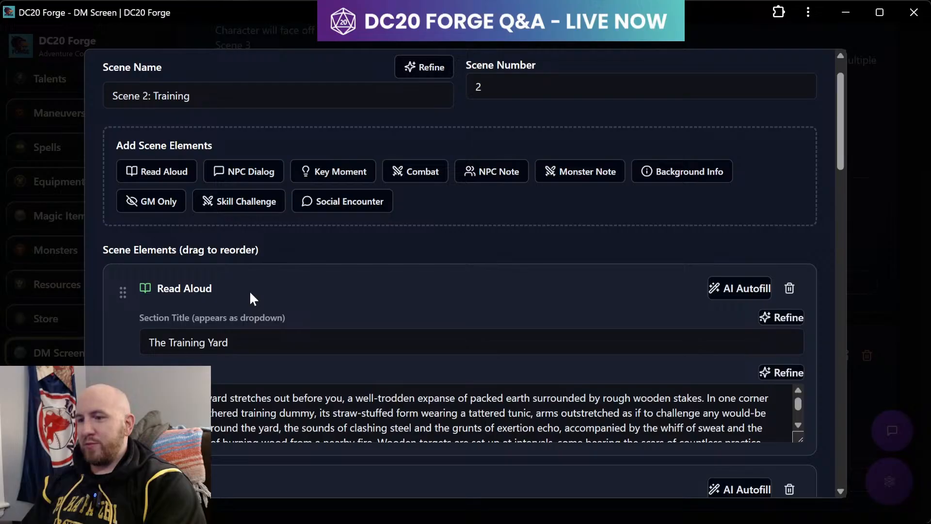
left_click(249, 174)
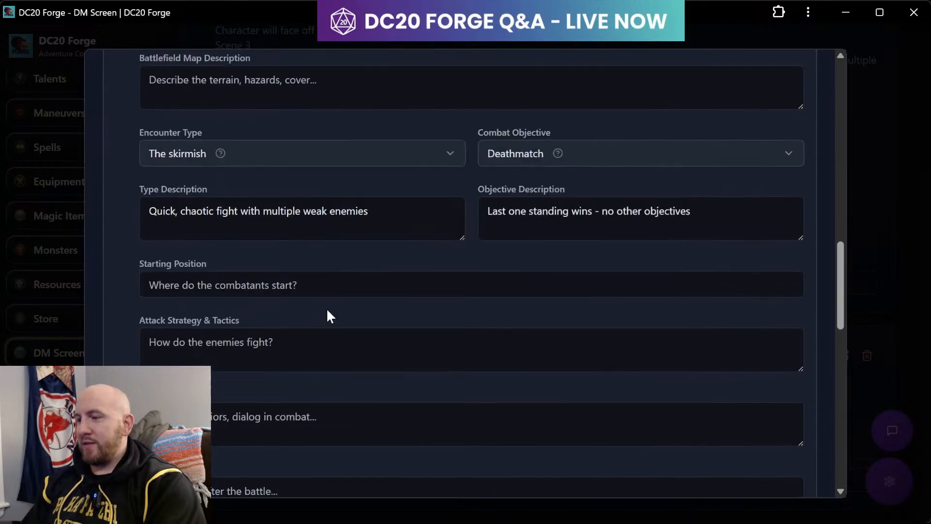
scroll(328, 310, "up", 3)
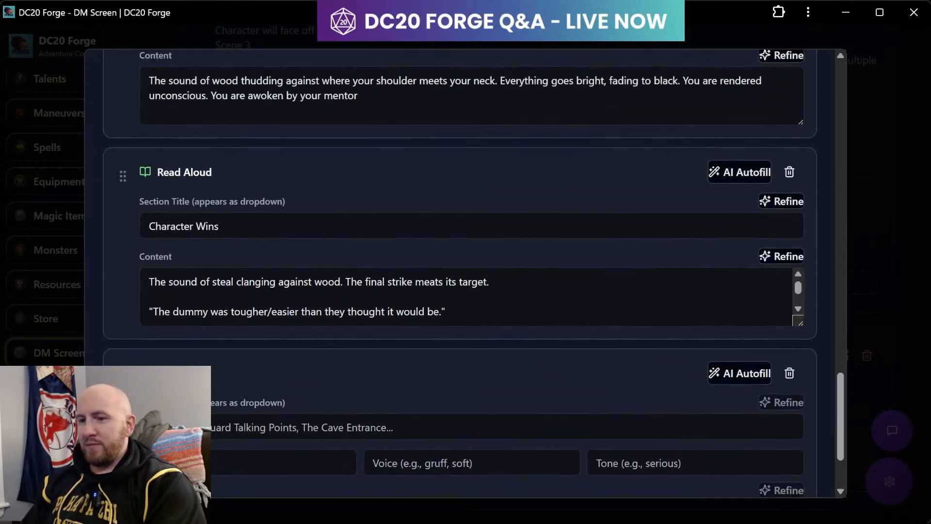
left_click_drag(123, 176, 162, 237)
left_click(247, 235)
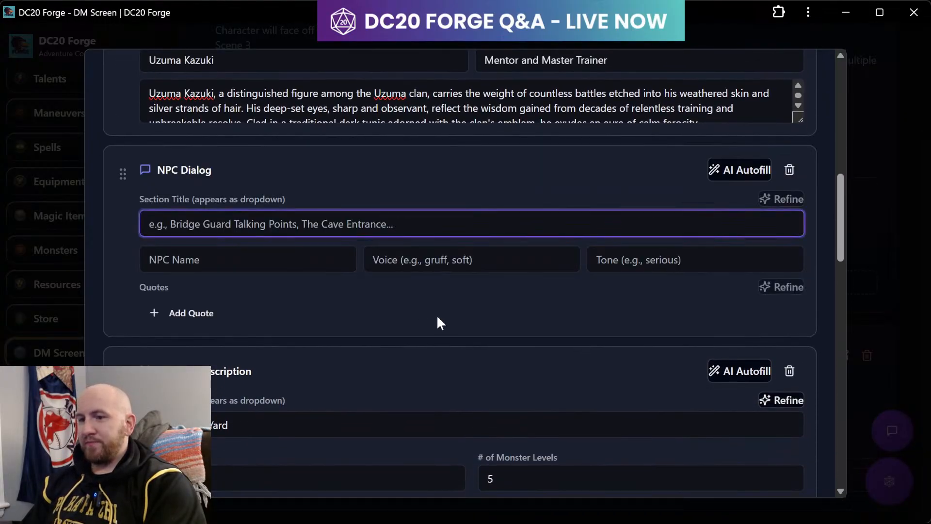
- Change the NPC Note's section title to "The Training Yard", matching the opening Read Aloud element
scroll(437, 314, "up", 5)
left_click_drag(194, 267, 102, 286)
type("Training Yard")
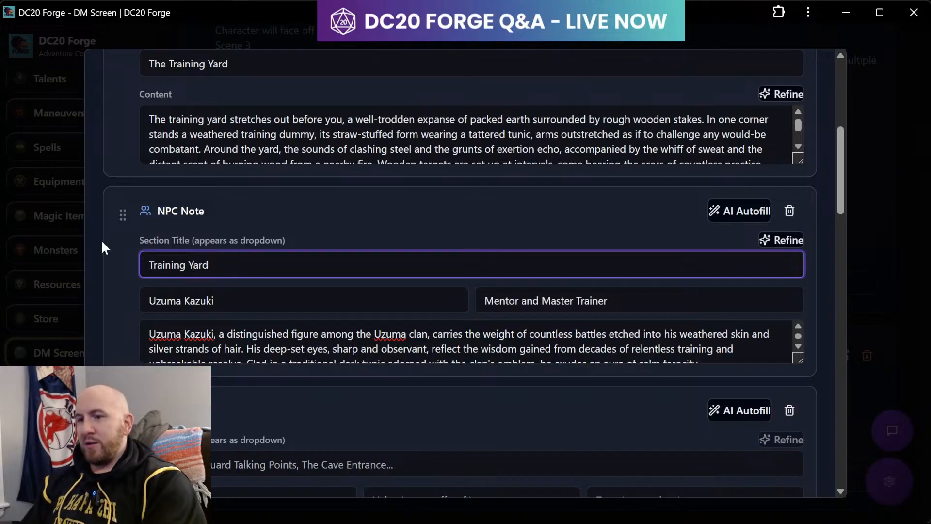
scroll(101, 245, "up", 4)
scroll(288, 284, "down", 2)
scroll(288, 283, "down", 1)
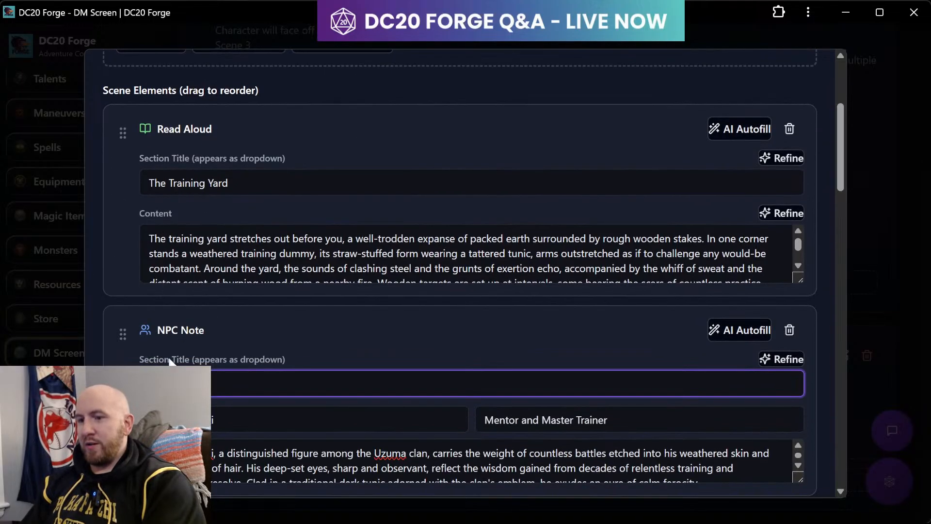
type("The")
scroll(306, 448, "down", 1)
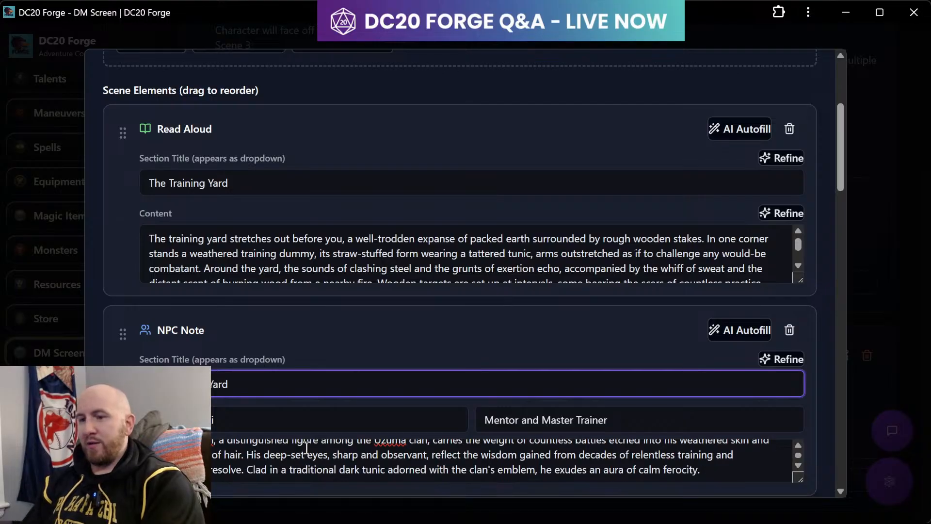
- Title the NPC Dialog section "The Training Yard" and enter "Uzuma Kazuki" as its NPC name
scroll(261, 307, "down", 5)
left_click(196, 338)
type("The ")
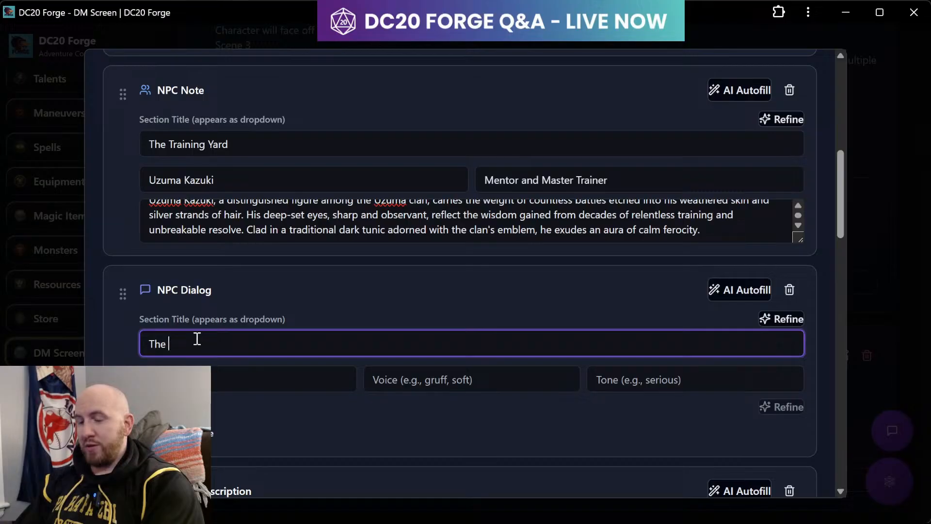
type("Training")
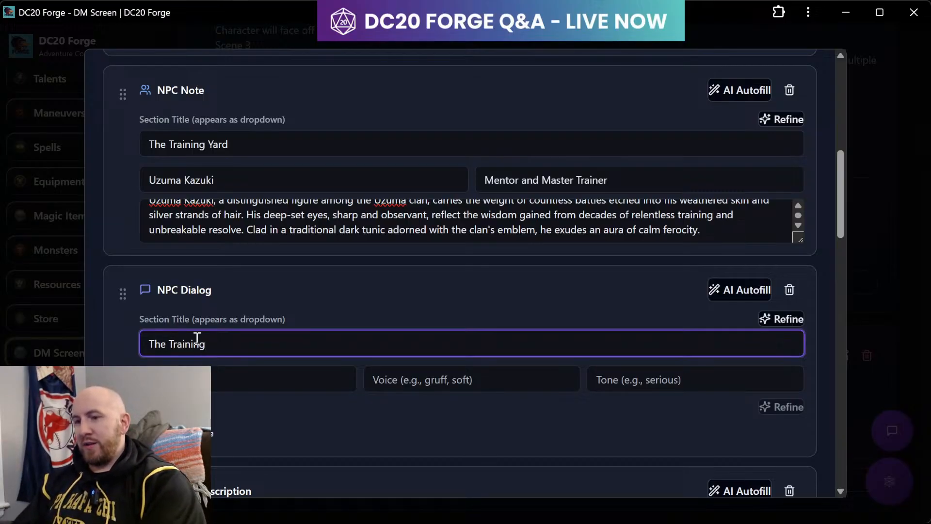
type(" Yard")
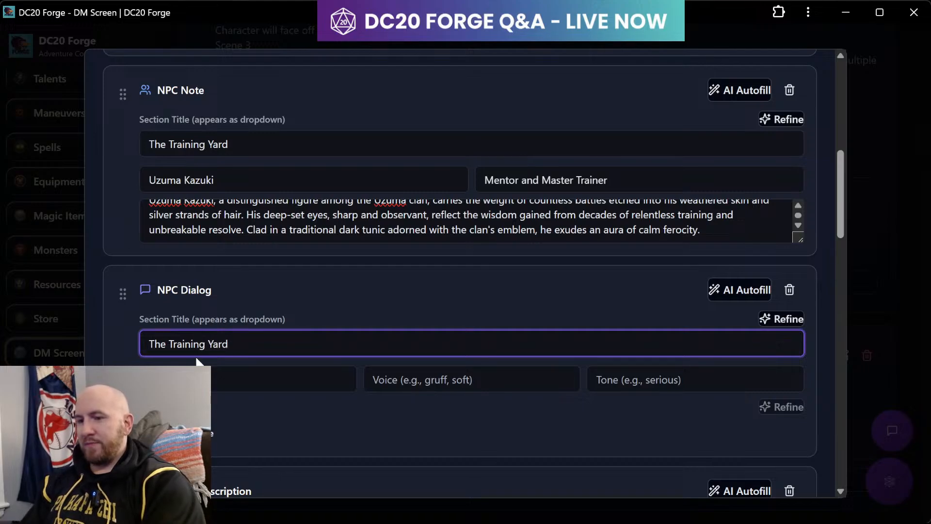
key("Tab")
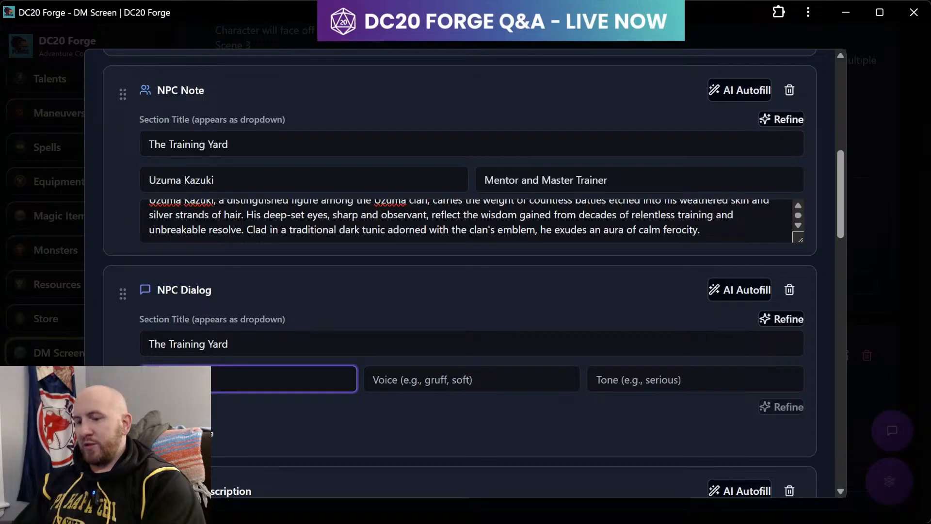
key("Tab")
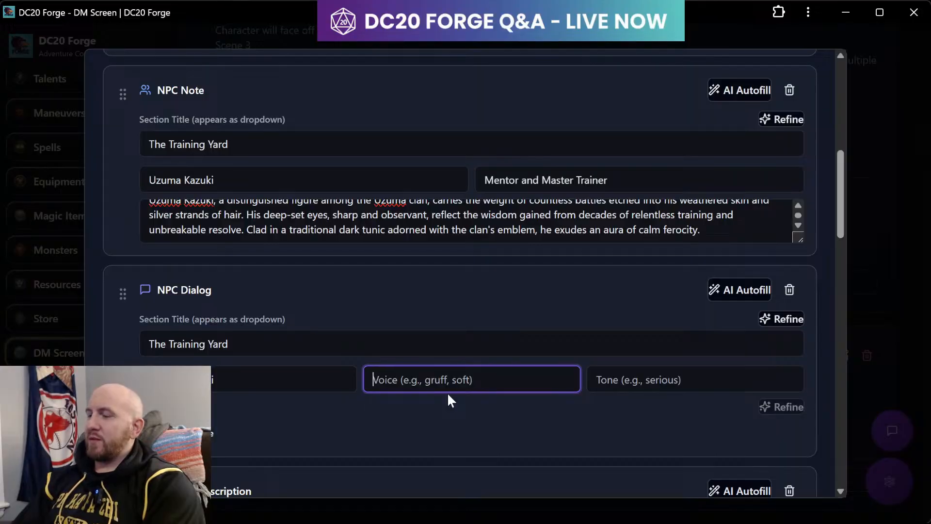
- Set the NPC Dialog's tone to "serious, and demanding"
left_click(639, 383)
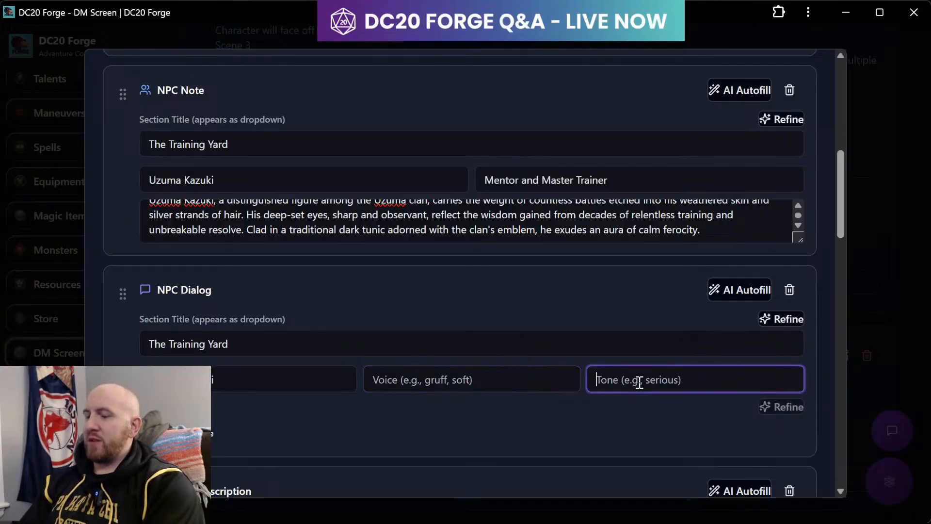
type("seri")
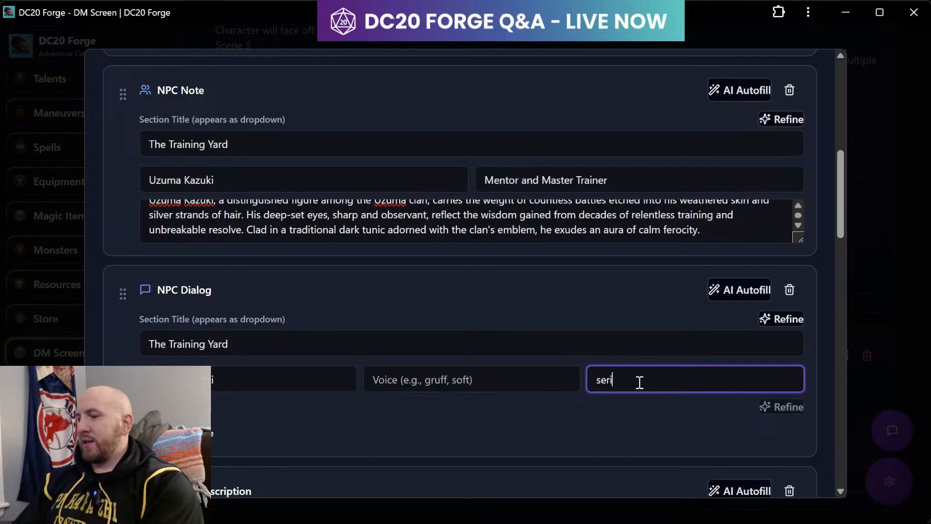
type("ous, and demanding")
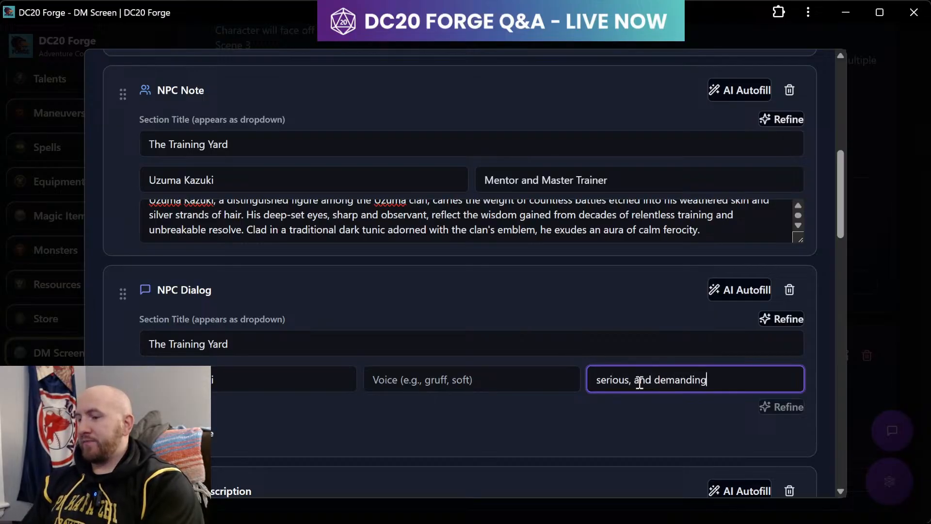
left_click(462, 384)
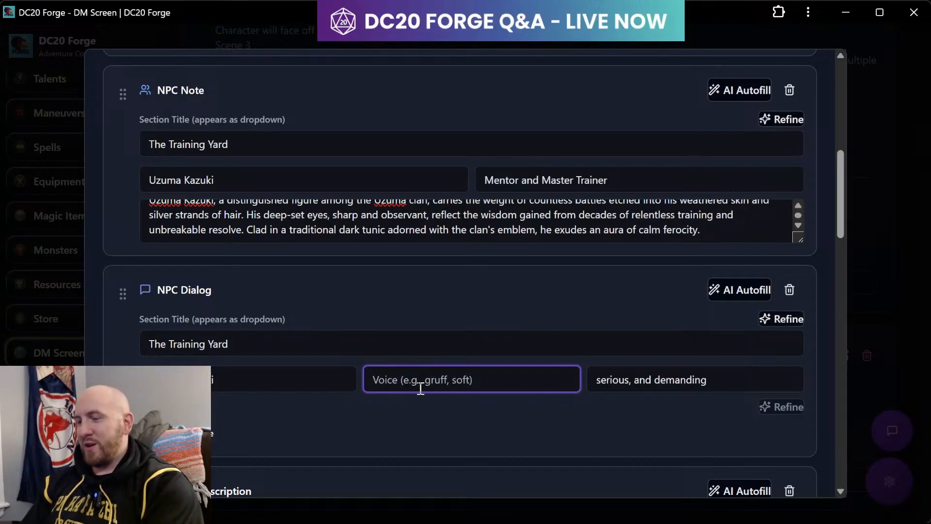
- Add a quote to the NPC Dialog reading "Are you ready for your final lesson?"
scroll(420, 388, "down", 3)
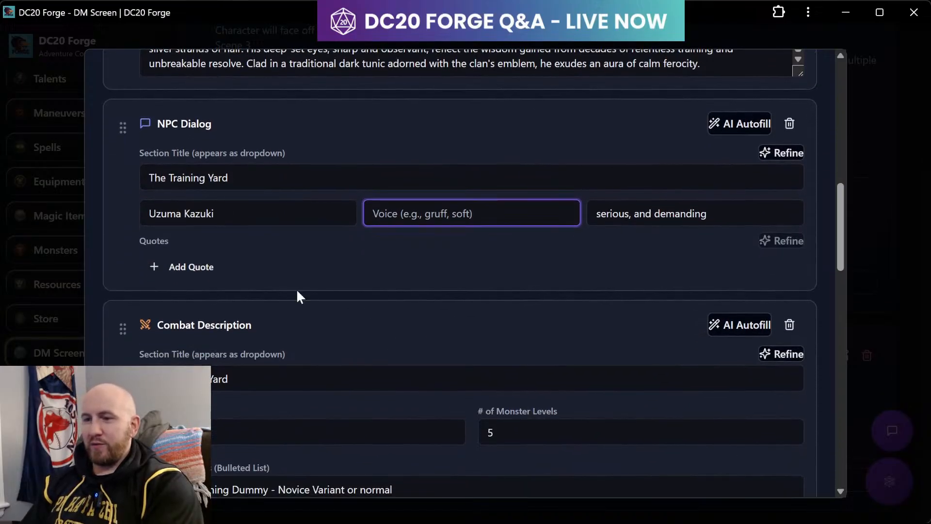
left_click(156, 266)
left_click(225, 259)
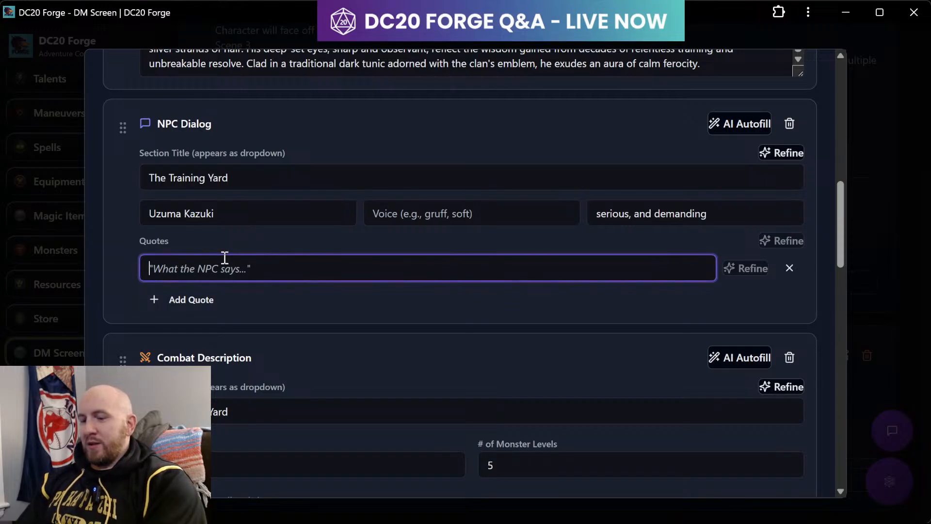
type("Are you ready")
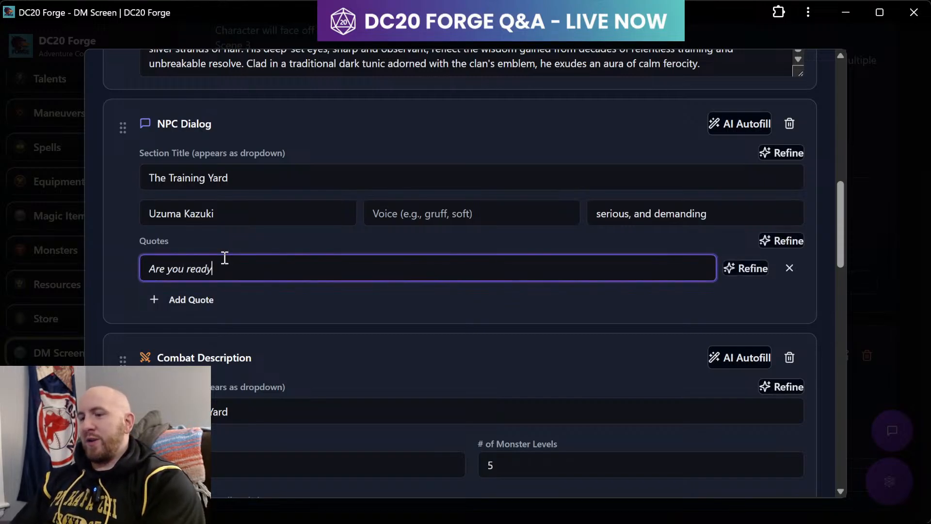
type(" for your final lesson?")
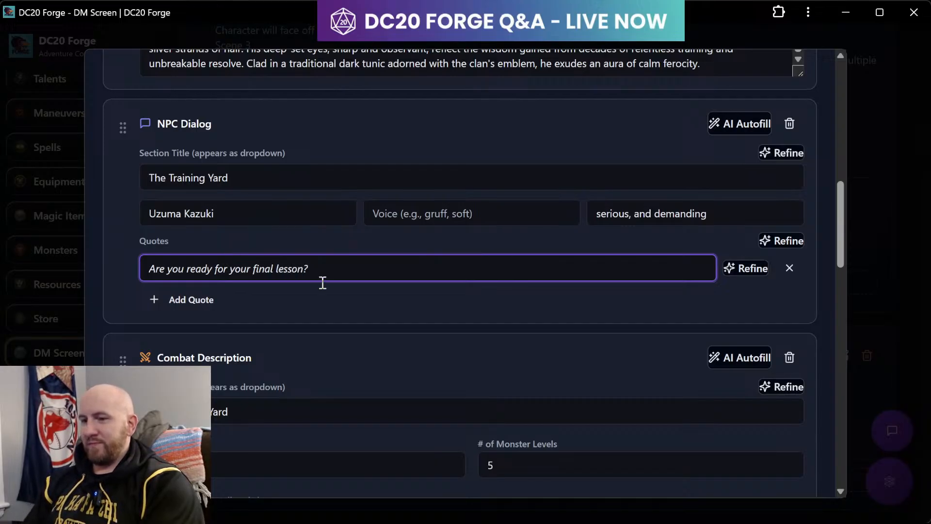
- Complete the Character Loses Read Aloud text so its last sentence ends with "your mentor's voice."
scroll(410, 359, "down", 1)
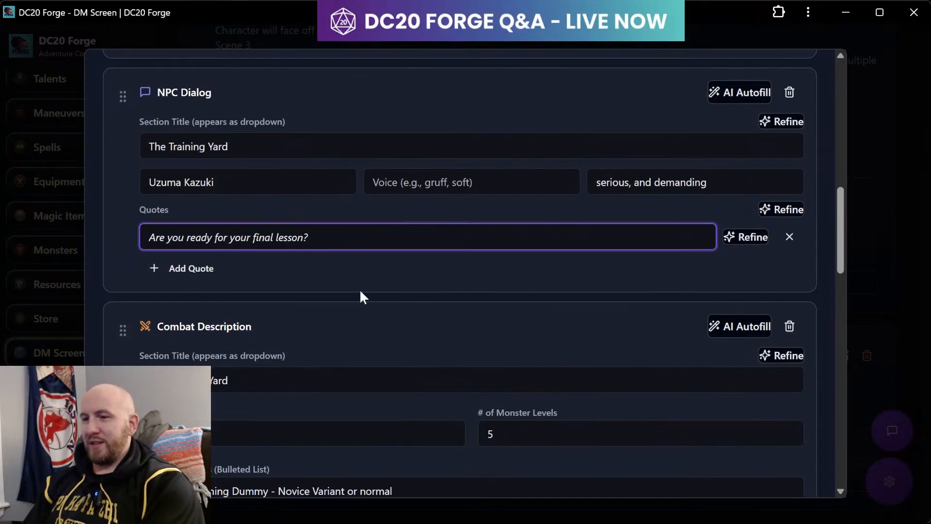
scroll(387, 324, "down", 10)
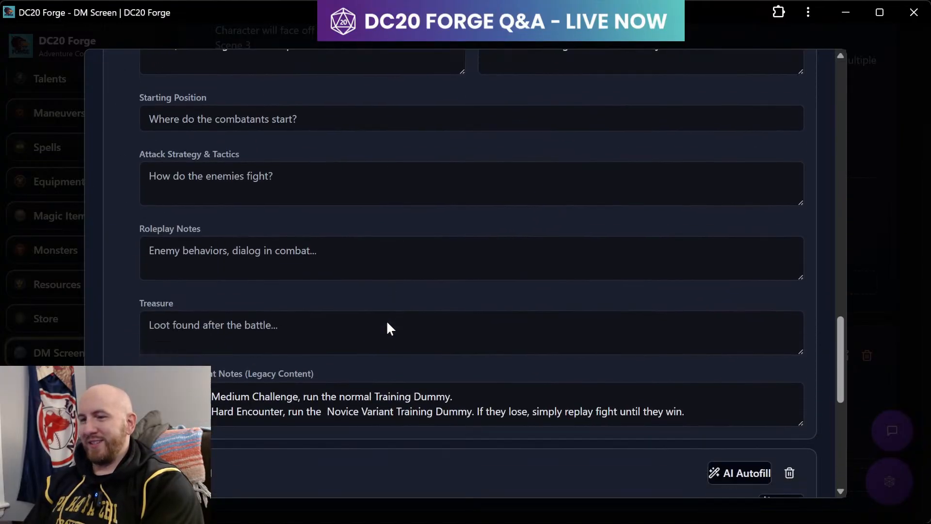
scroll(388, 323, "down", 7)
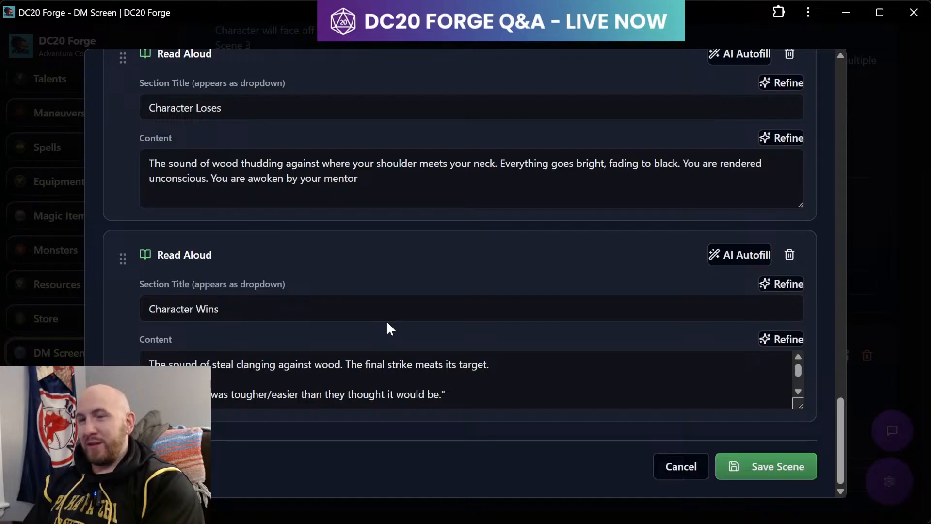
left_click(489, 403)
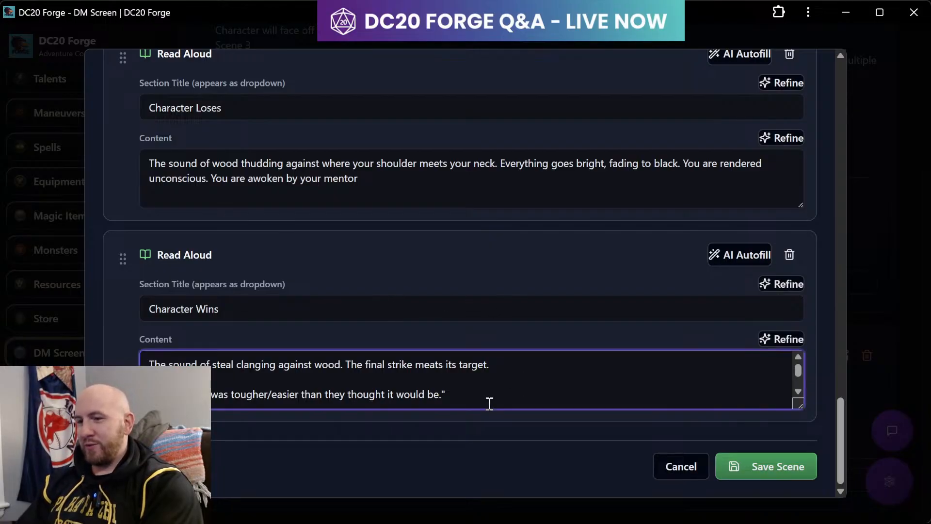
scroll(484, 391, "down", 3)
scroll(371, 204, "up", 2)
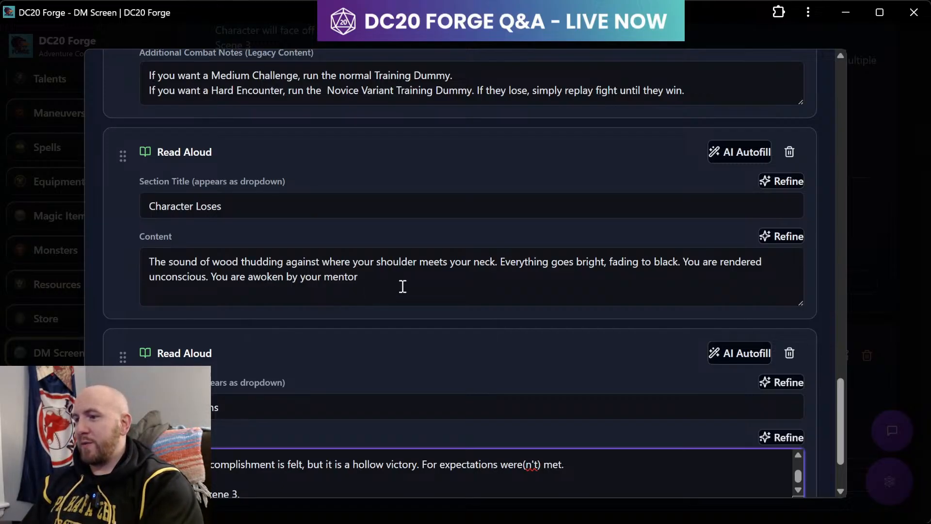
left_click(447, 287)
type("'s voice.")
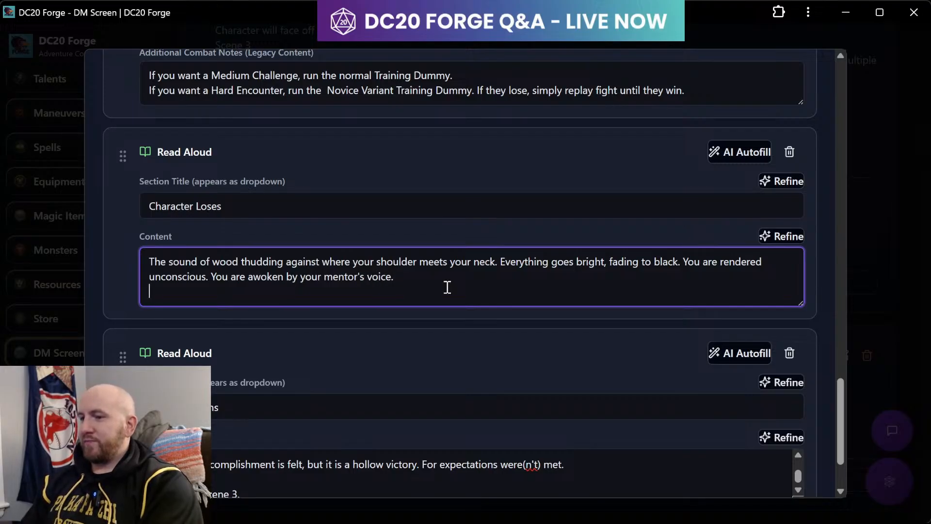
key("Return")
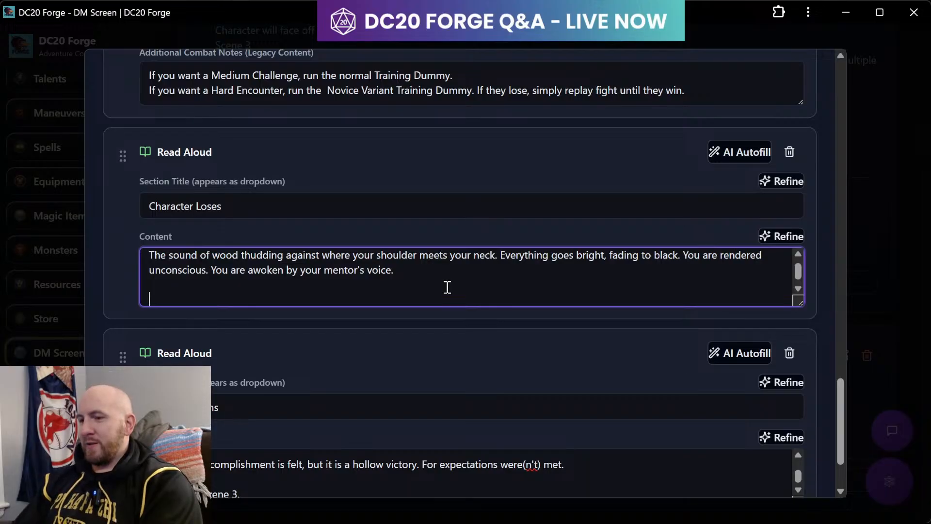
type("A litt")
key("BackSpace")
key("BackSpace")
key("BackSpace")
key("BackSpace")
key("BackSpace")
key("BackSpace")
type("\"")
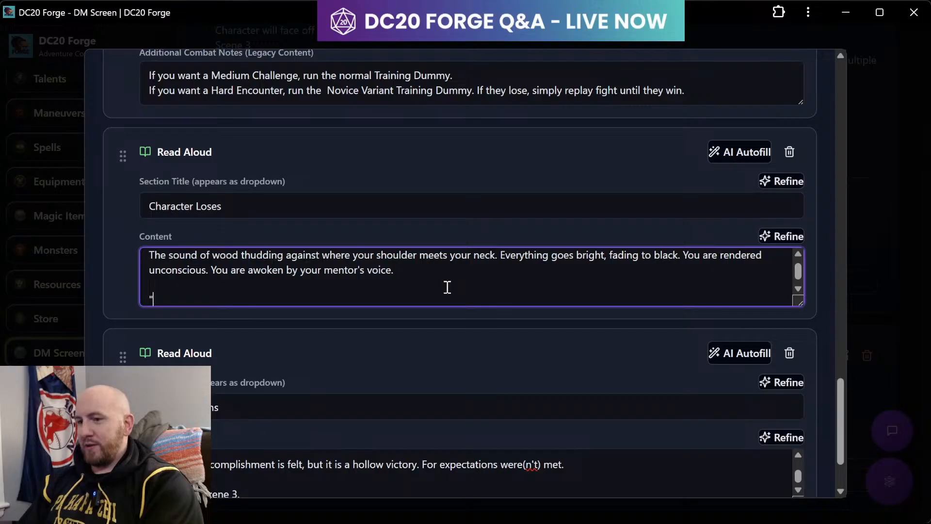
key("BackSpace")
- Add an NPC Dialog element and place it between the Character Loses and Character Wins Read Aloud elements
scroll(449, 284, "up", 15)
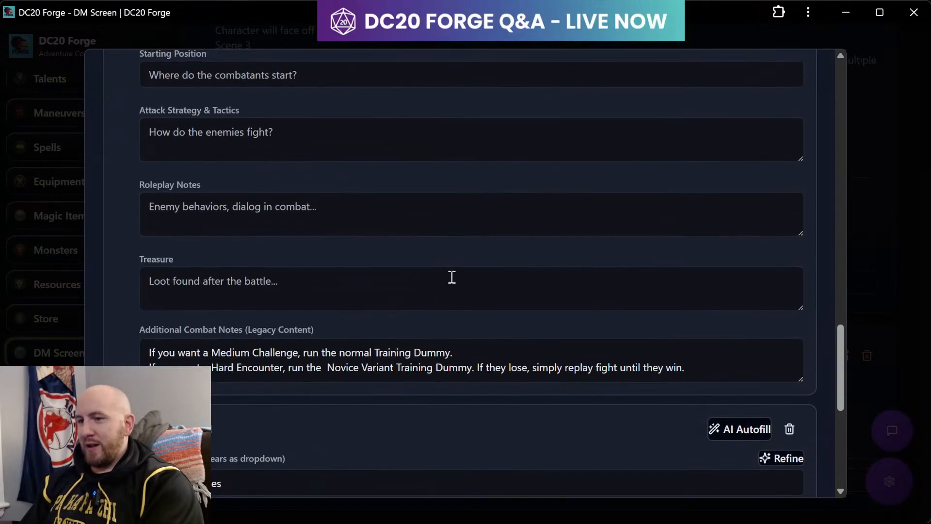
scroll(400, 249, "up", 10)
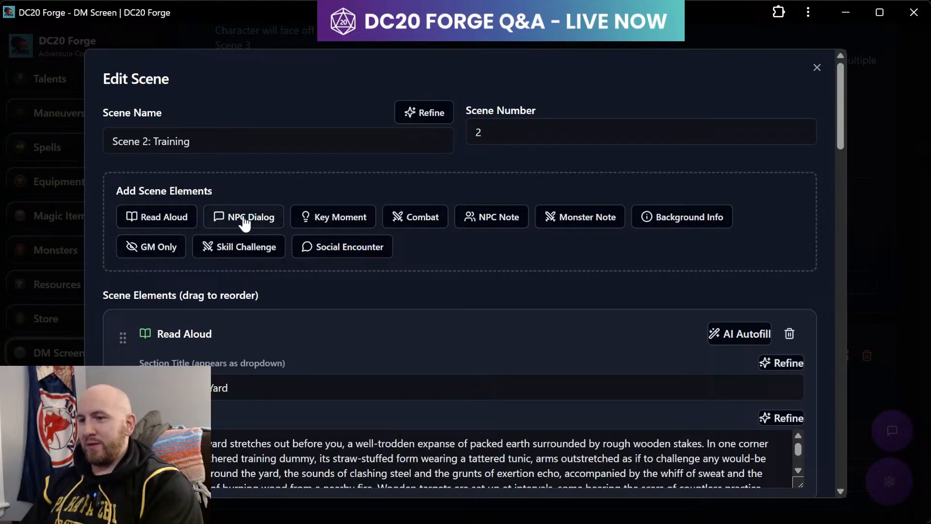
scroll(376, 353, "down", 10)
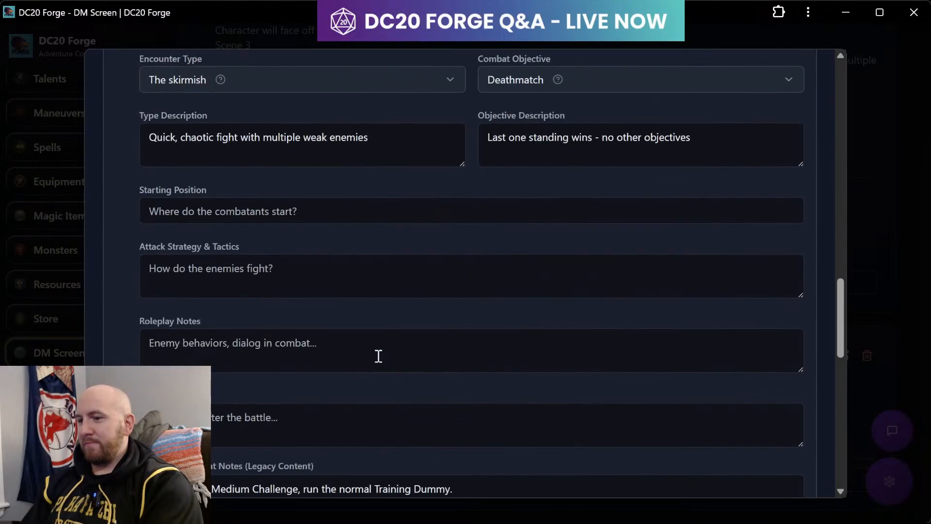
scroll(377, 354, "down", 10)
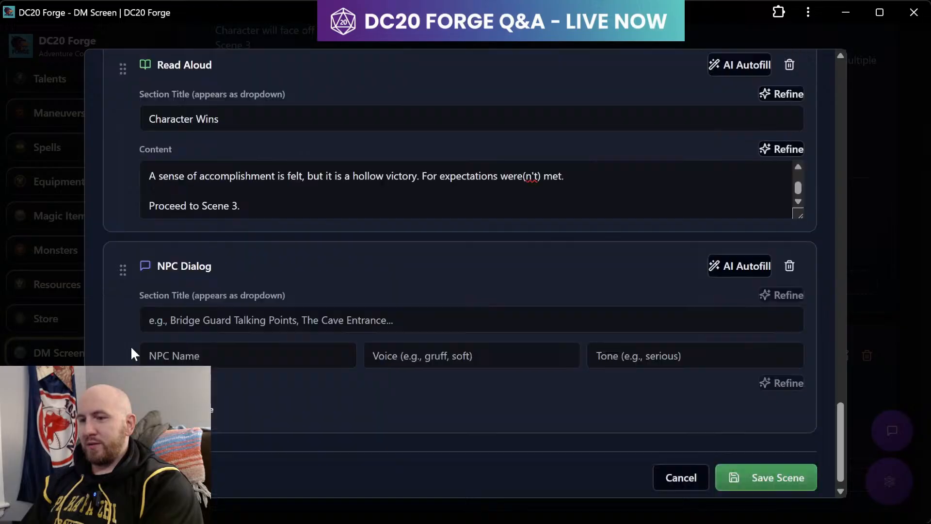
scroll(130, 346, "down", 1)
left_click_drag(122, 258, 142, 240)
- Enter a section title for the new NPC Dialog based on the Character Loses Read Aloud element
left_click(224, 274)
type("ZCha")
key("BackSpace")
key("BackSpace")
key("BackSpace")
key("BackSpace")
type("CHaracte")
key("BackSpace")
key("BackSpace")
key("BackSpace")
key("BackSpace")
key("BackSpace")
key("BackSpace")
key("BackSpace")
type("haraacter Loses")
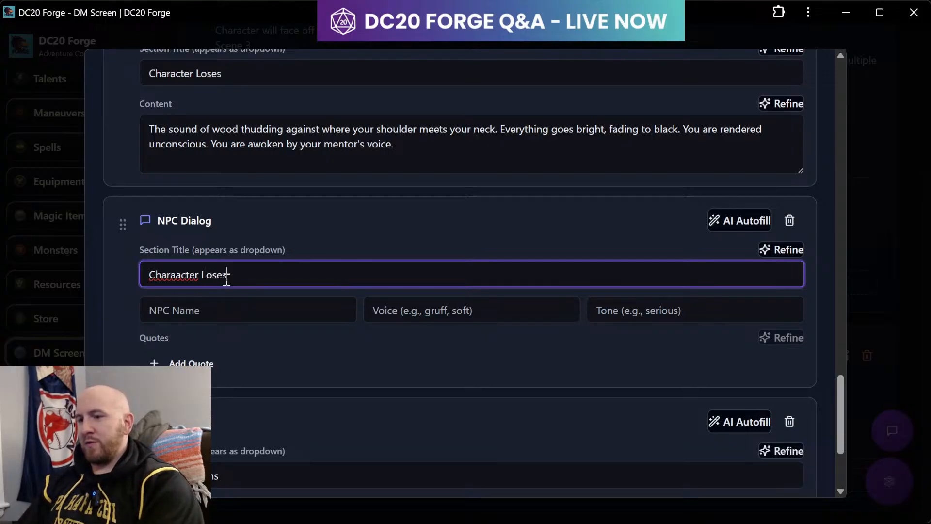
- Copy the mentor's name, "Uzuma Kazuki", from the NPC Note for reuse in the new NPC Dialog
left_click(212, 315)
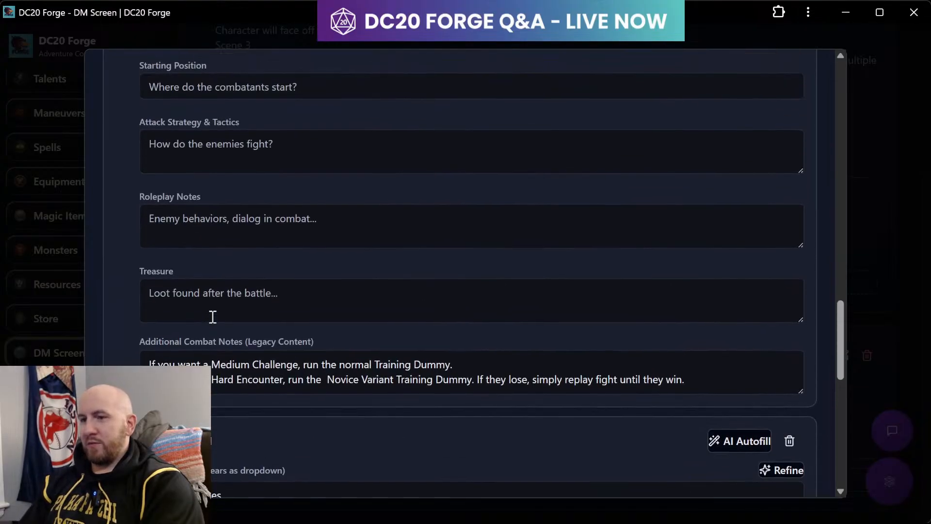
scroll(212, 316, "up", 8)
scroll(211, 316, "down", 14)
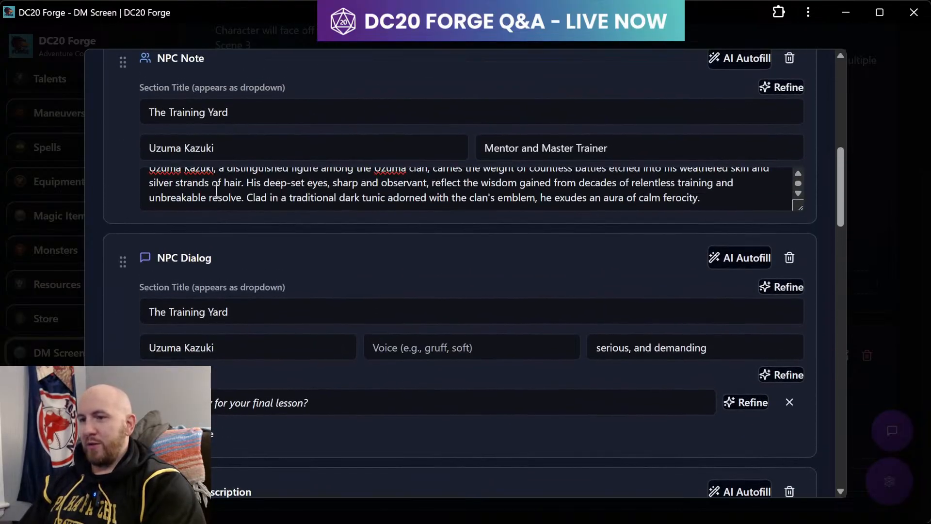
left_click_drag(231, 151, 115, 168)
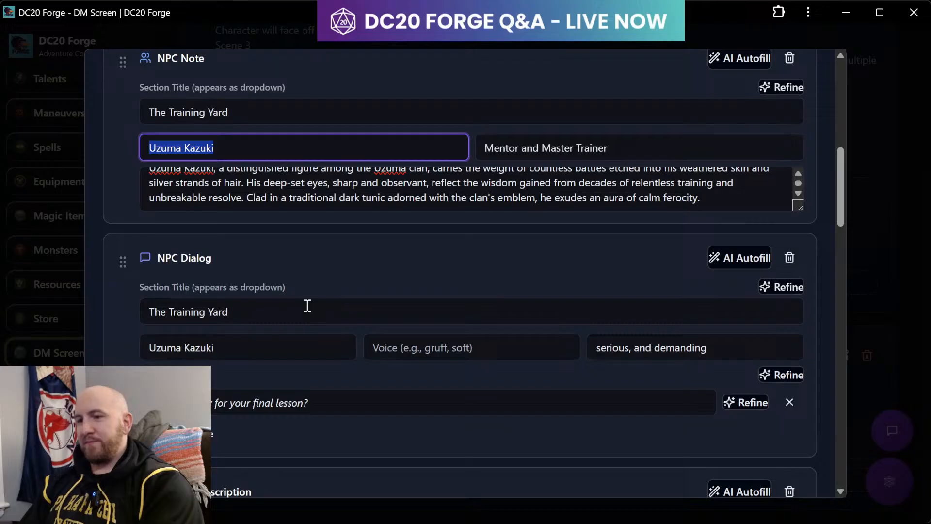
scroll(305, 305, "down", 15)
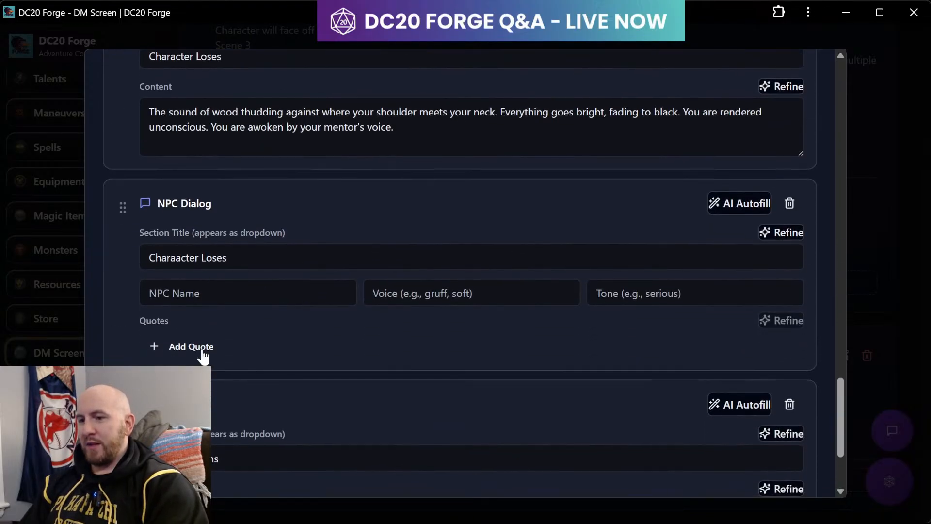
scroll(201, 357, "down", 3)
scroll(234, 227, "up", 2)
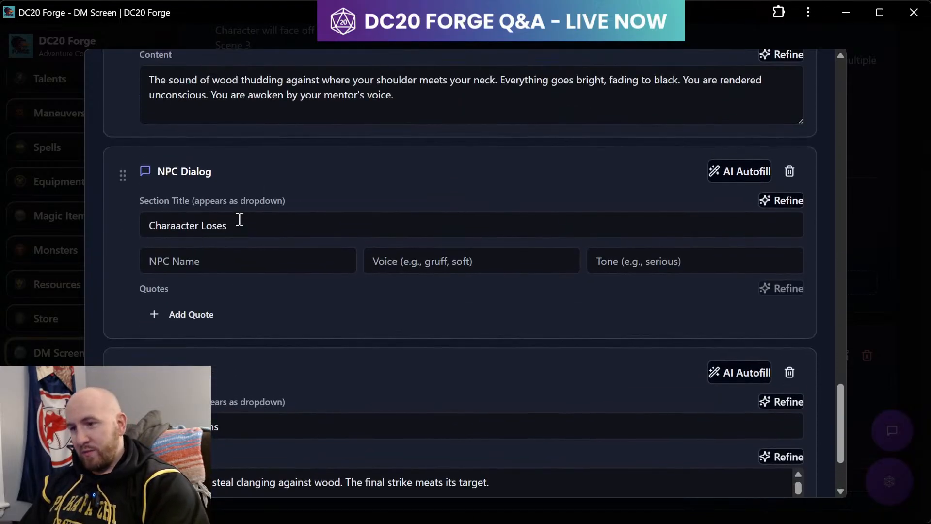
- Correct the new NPC Dialog's section title to "Character Loses" and enter "Uzuma Kazuki" as its NPC name
left_click(166, 227)
key("BackSpace")
left_click(255, 272)
type("Uzuma Kazuki")
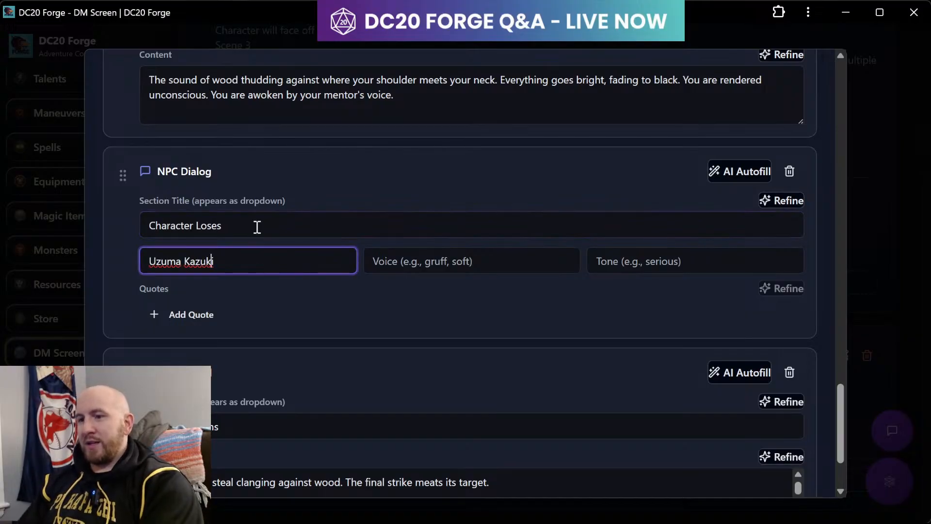
- Change the NPC name in the Character Loses dialog to "Sensai Kazuki"
key("BackSpace")
key("BackSpace")
key("BackSpace")
key("BackSpace")
key("BackSpace")
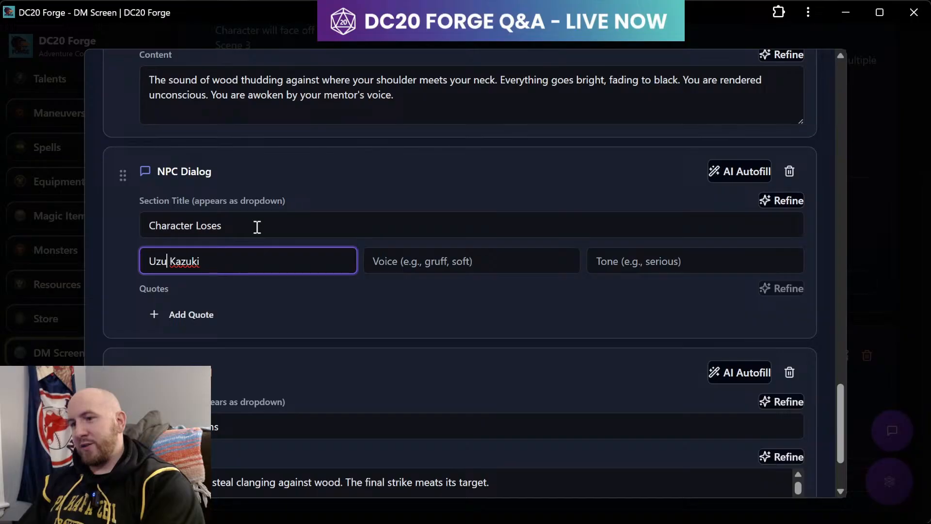
type("Snesaid")
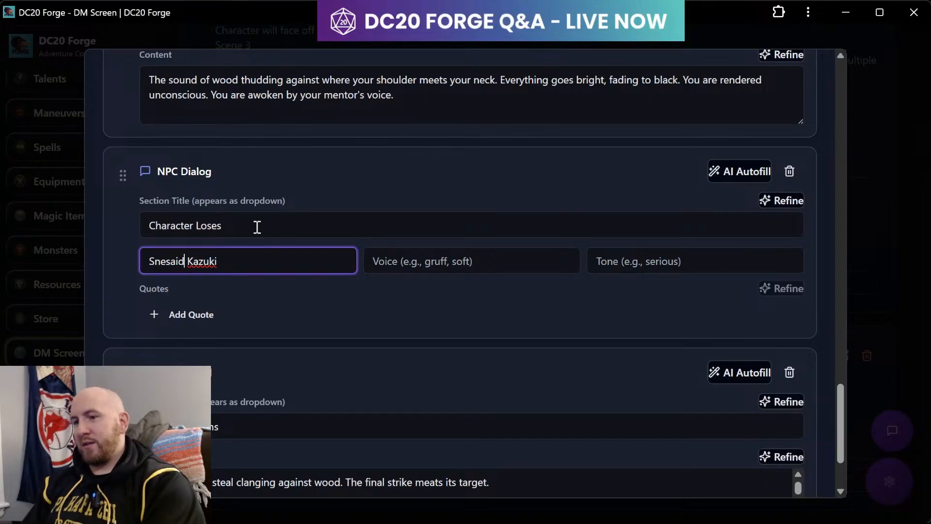
key("BackSpace")
key("BackSpace")
key("BackSpace")
key("BackSpace")
key("BackSpace")
key("BackSpace")
type("ensei")
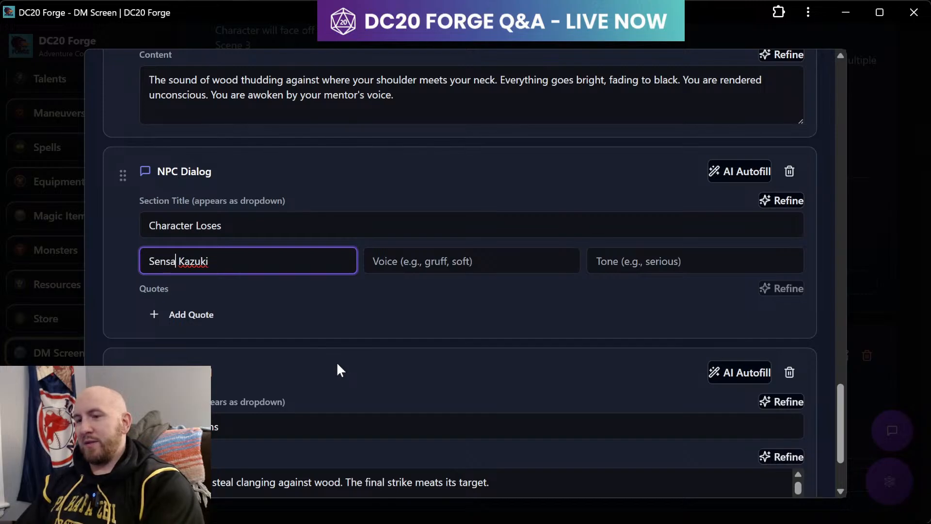
- Add "Sensai" before the NPC name in the Training Yard NPC Dialog
scroll(336, 362, "up", 10)
scroll(338, 364, "up", 10)
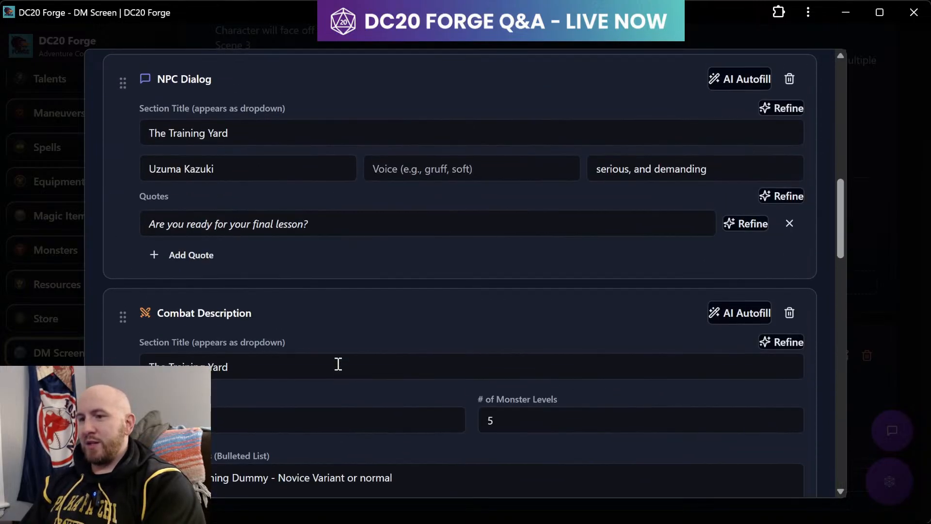
left_click(146, 298)
type("Sensai")
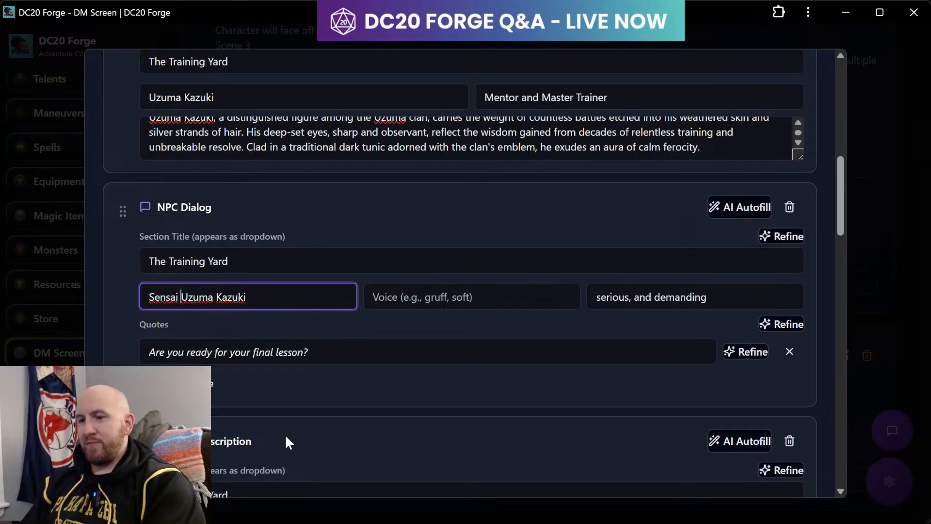
- Add "Sensai" before the NPC name in the Training Yard NPC Note
scroll(285, 434, "up", 4)
left_click(149, 275)
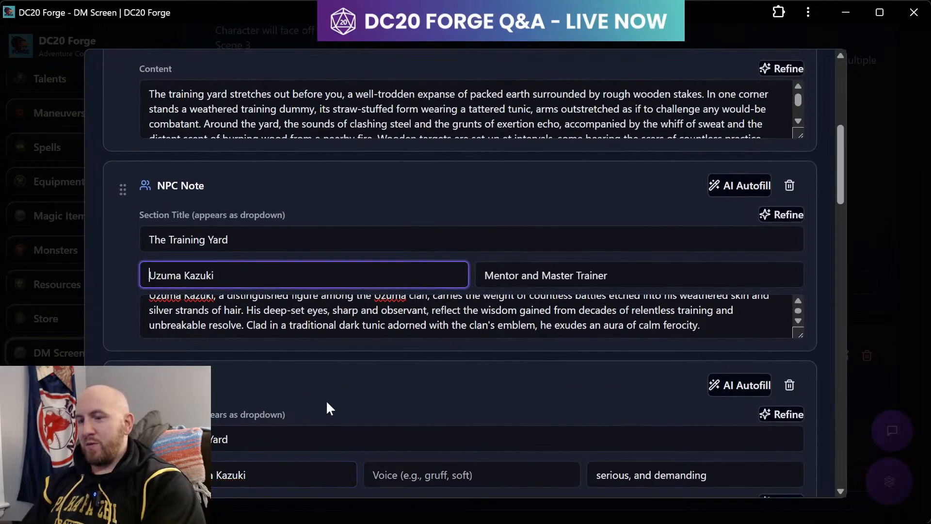
type("Sensai")
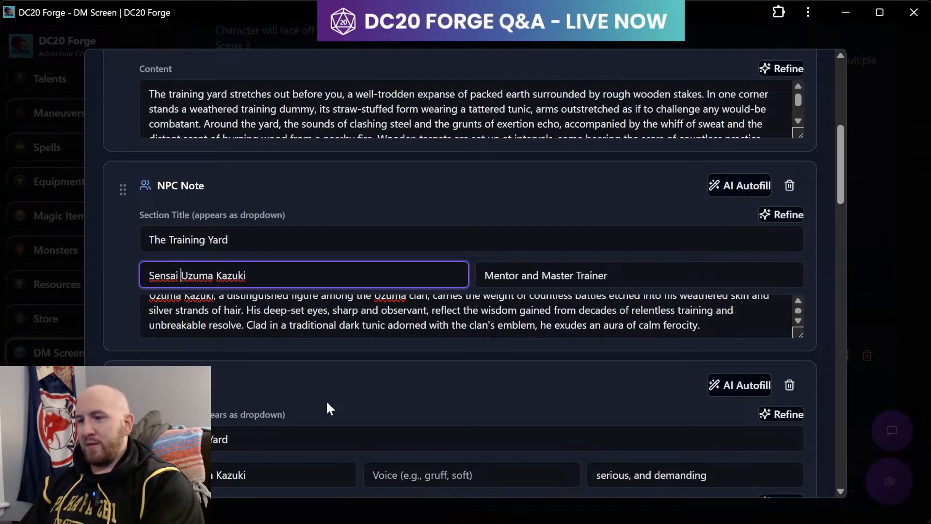
- Set the Character Loses dialog's tone to "serious & demanding"
scroll(327, 404, "down", 15)
scroll(321, 361, "down", 1)
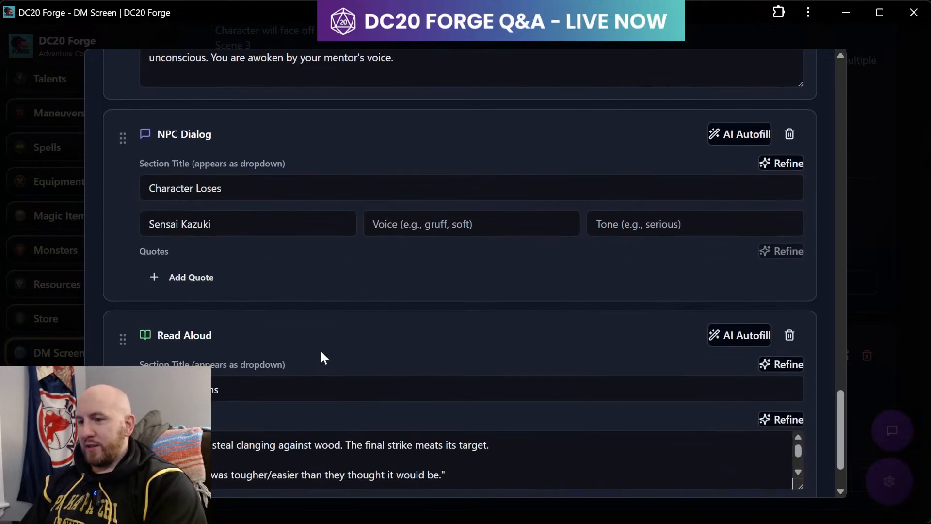
scroll(320, 345, "up", 2)
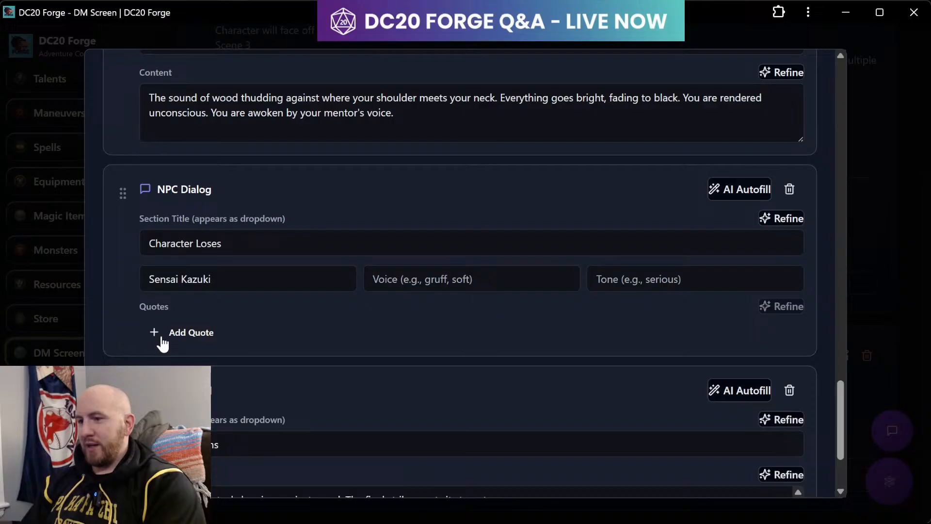
left_click(673, 274)
type("s")
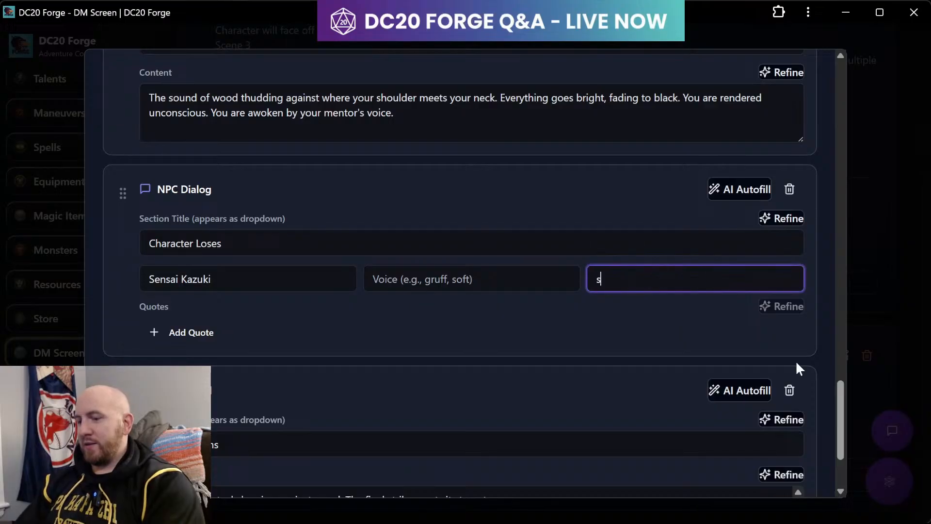
type("erious &")
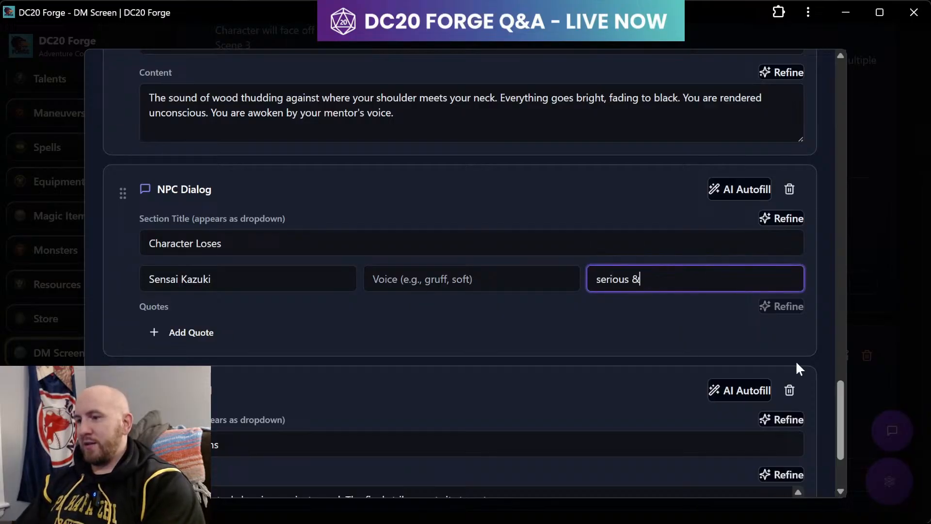
type(" demanding")
- Set the Character Loses dialog's tone to "disappointed", leaving its voice blank
left_click(416, 280)
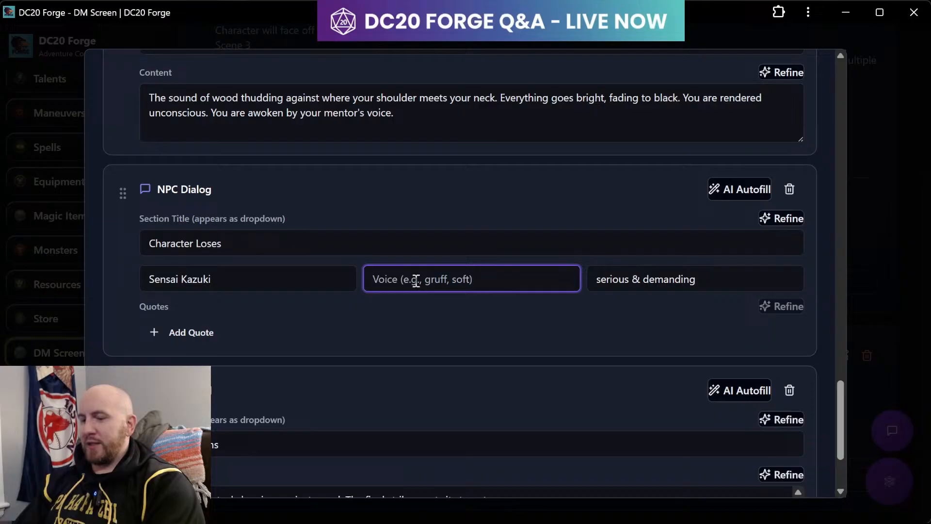
type("dis")
key("BackSpace")
key("BackSpace")
key("BackSpace")
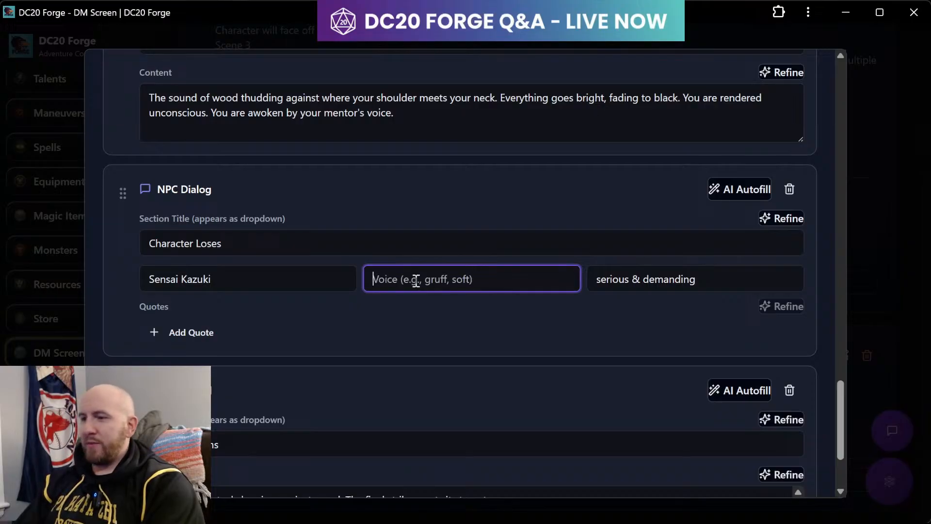
key("Tab")
type("disappointed")
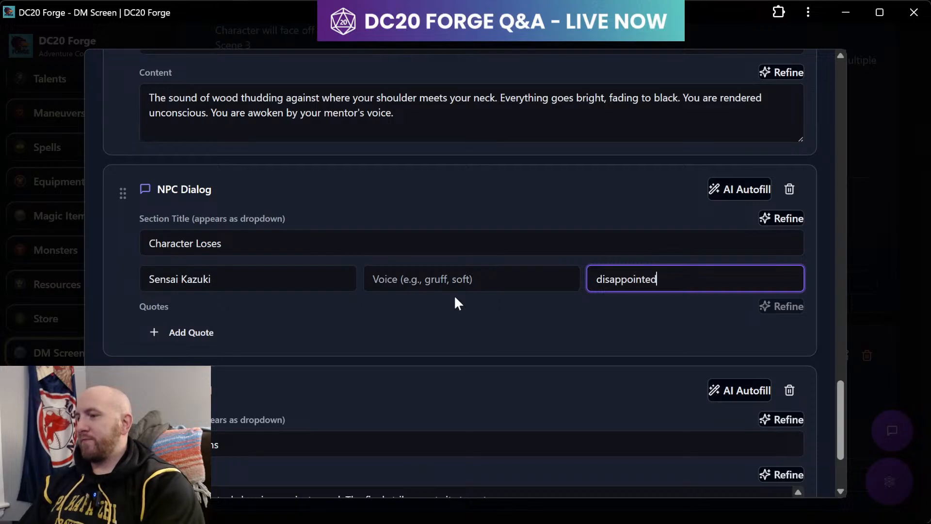
- Add a blank first quote to the Character Loses NPC Dialog
left_click(164, 332)
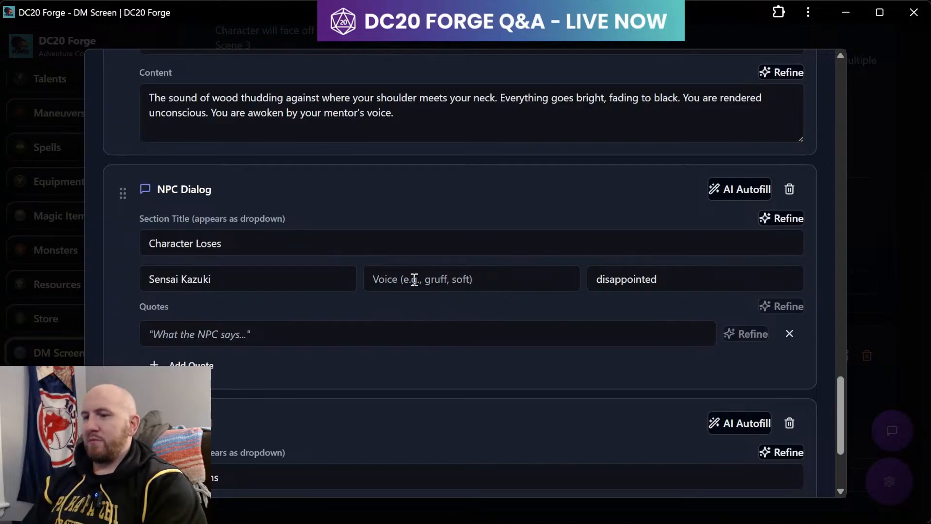
scroll(428, 318, "down", 1)
left_click(311, 317)
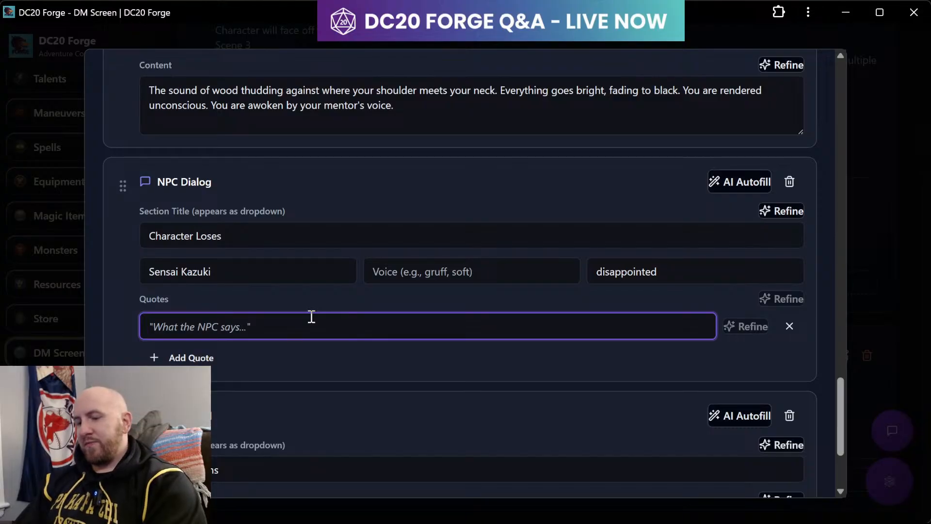
type("A little tougher toda")
key("BackSpace")
key("BackSpace")
key("BackSpace")
key("BackSpace")
key("BackSpace")
key("BackSpace")
key("BackSpace")
key("BackSpace")
key("BackSpace")
key("BackSpace")
key("BackSpace")
key("BackSpace")
key("BackSpace")
key("BackSpace")
key("BackSpace")
key("BackSpace")
key("BackSpace")
key("BackSpace")
key("BackSpace")
key("BackSpace")
- Write "Not so easy today is it?" as the first Character Loses quote
type("Not so easy")
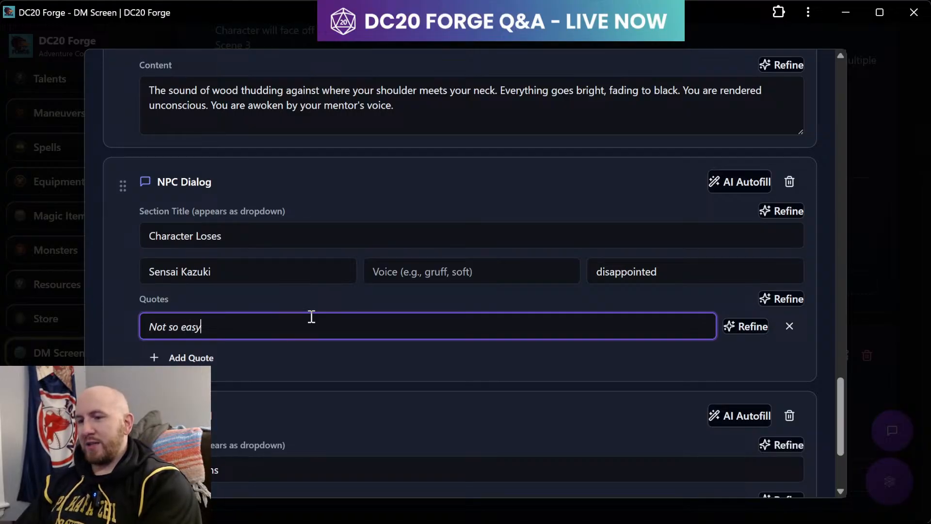
type("utoday is it?")
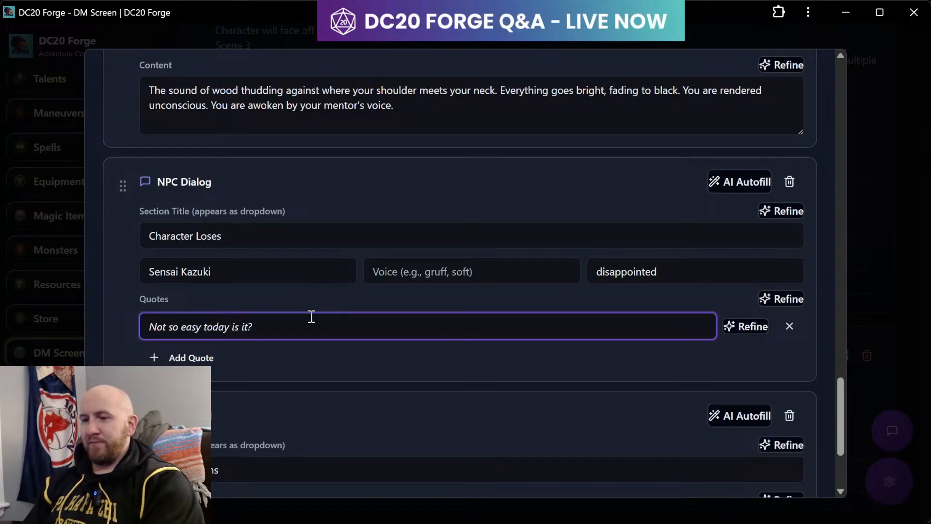
- Add a second Character Loses quote: "I've upped the difficulty. You will need to dig deep and prove yourself to win today."
left_click(196, 359)
left_click(193, 352)
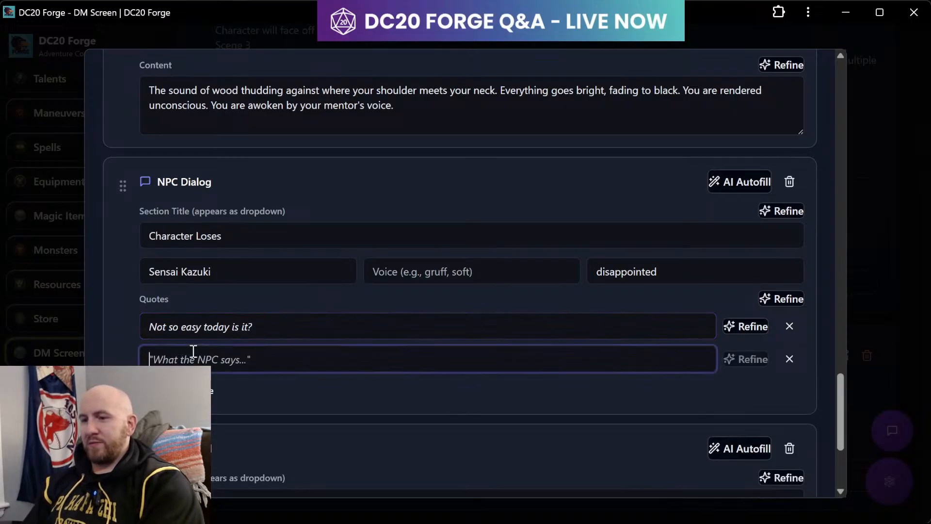
type("I've up")
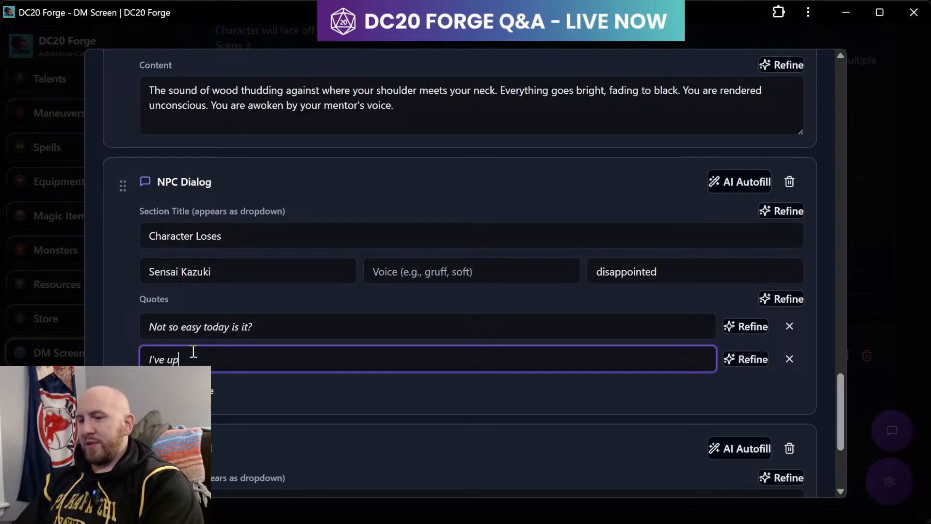
type("ed the")
key("BackSpace")
key("BackSpace")
key("BackSpace")
key("BackSpace")
key("BackSpace")
key("BackSpace")
key("BackSpace")
type("ped t")
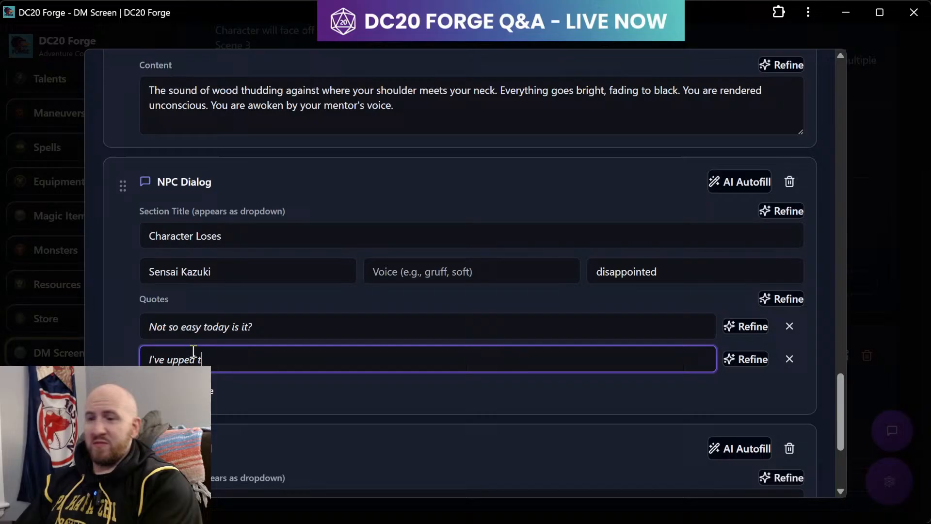
type("he difficulty. You will need to")
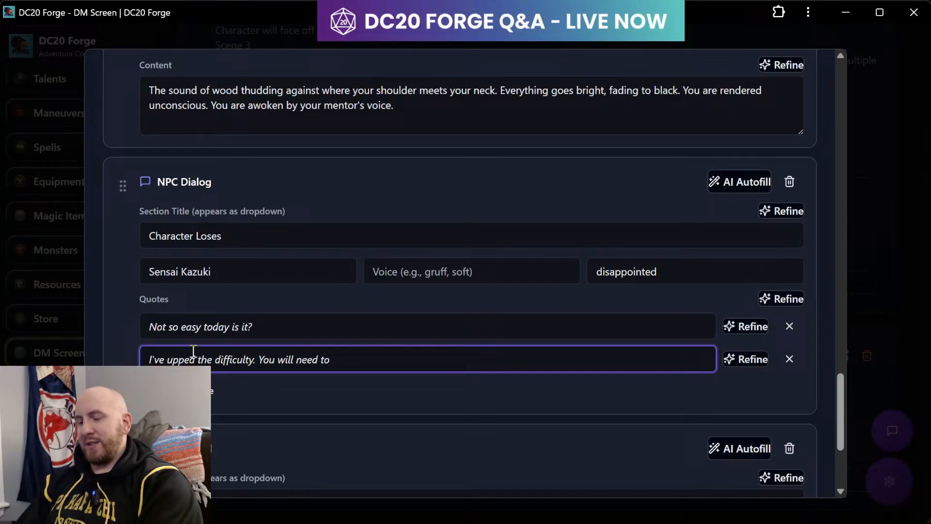
type(" dig ")
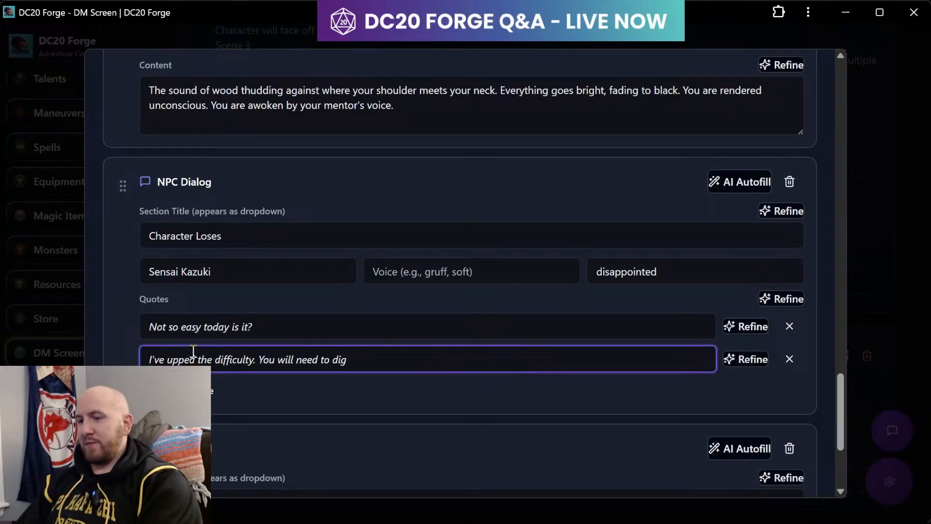
type("deep")
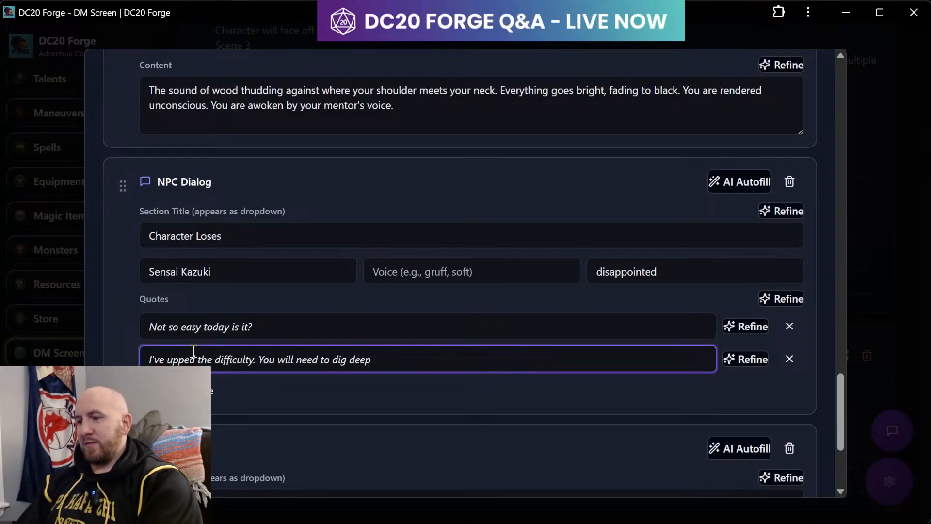
type(" and prvoe")
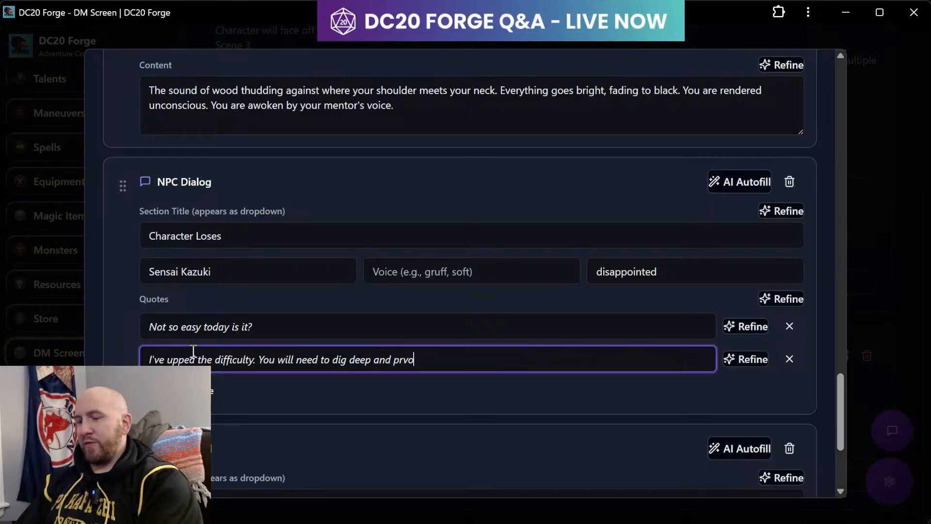
key("BackSpace")
key("BackSpace")
key("BackSpace")
type("iv")
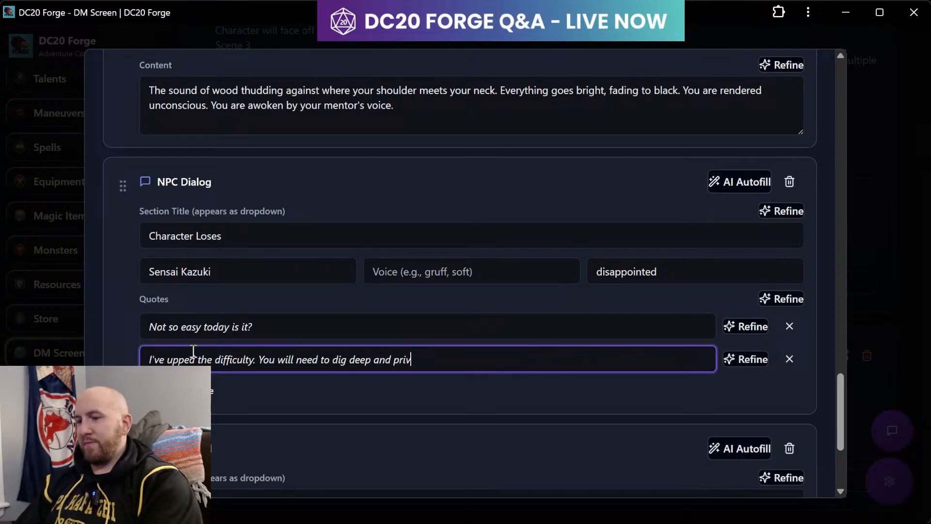
key("BackSpace")
key("BackSpace")
type("ove yours")
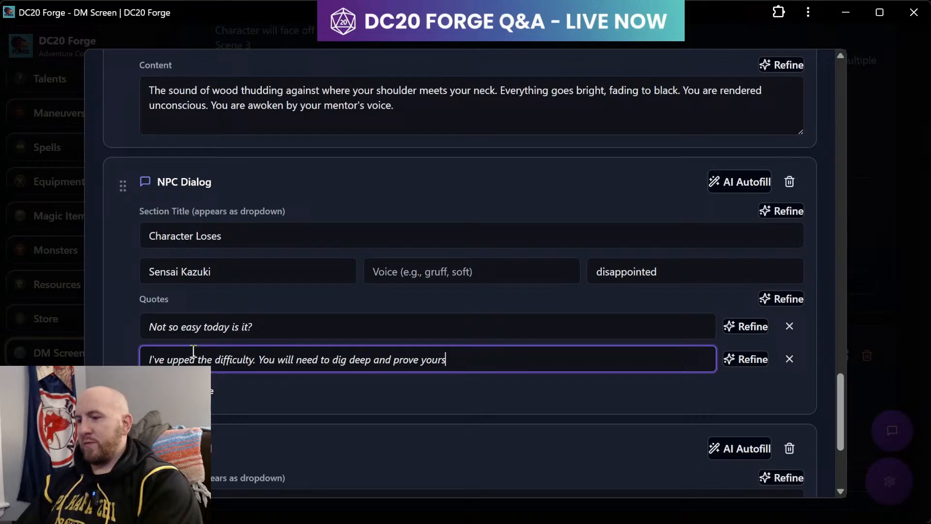
type("elf tow win today!")
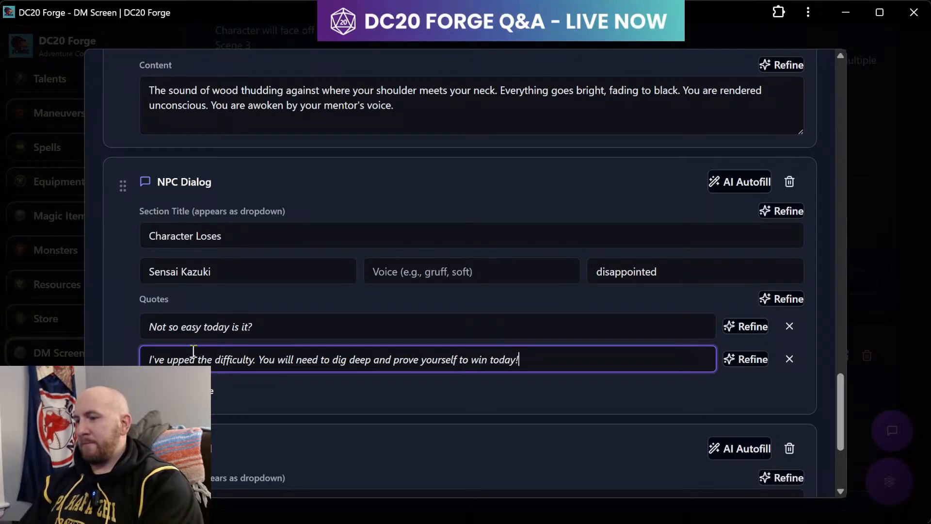
key("BackSpace")
type(".")
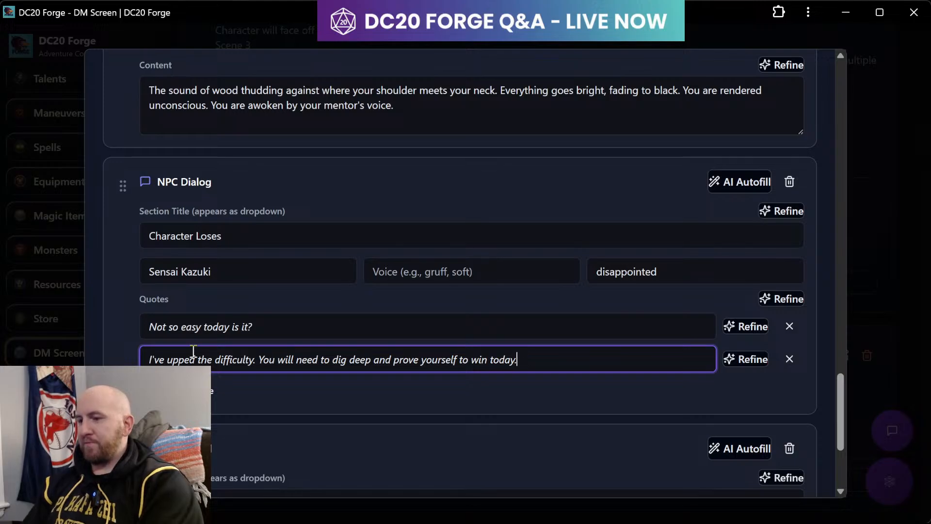
- Add a third quote to the Character Loses dialog: "Try again."
scroll(312, 404, "down", 4)
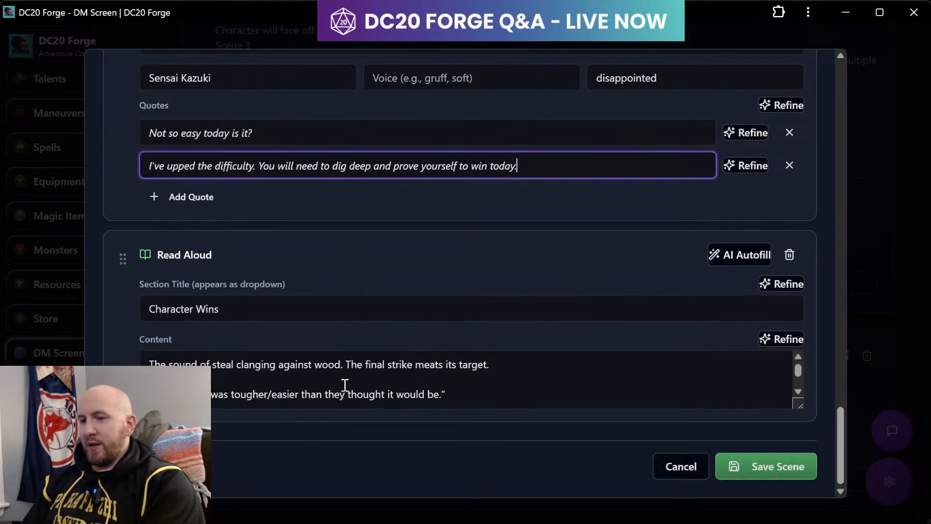
scroll(343, 385, "up", 9)
left_click(421, 339)
scroll(421, 339, "down", 4)
left_click(182, 393)
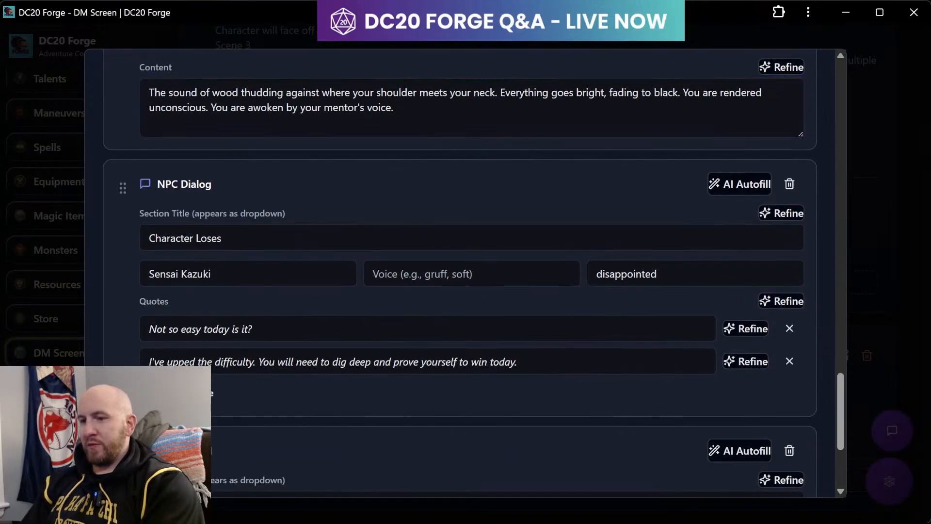
left_click(187, 393)
type("You")
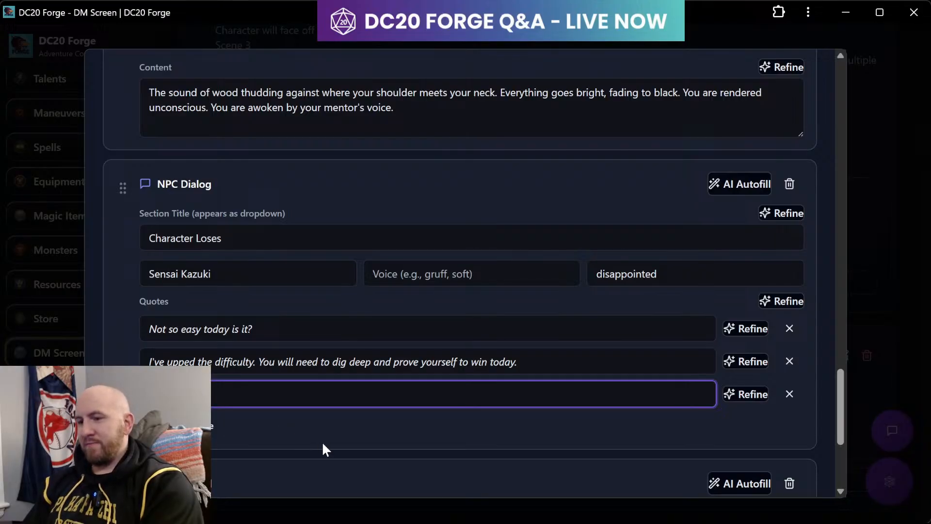
- Look over the Character Loses and Character Wins sections and save the scene
scroll(322, 442, "up", 2)
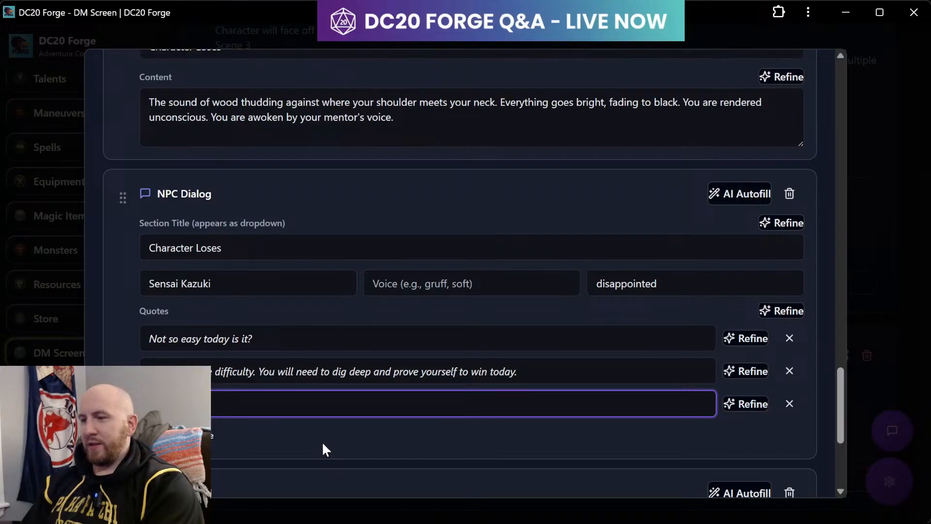
scroll(322, 442, "up", 2)
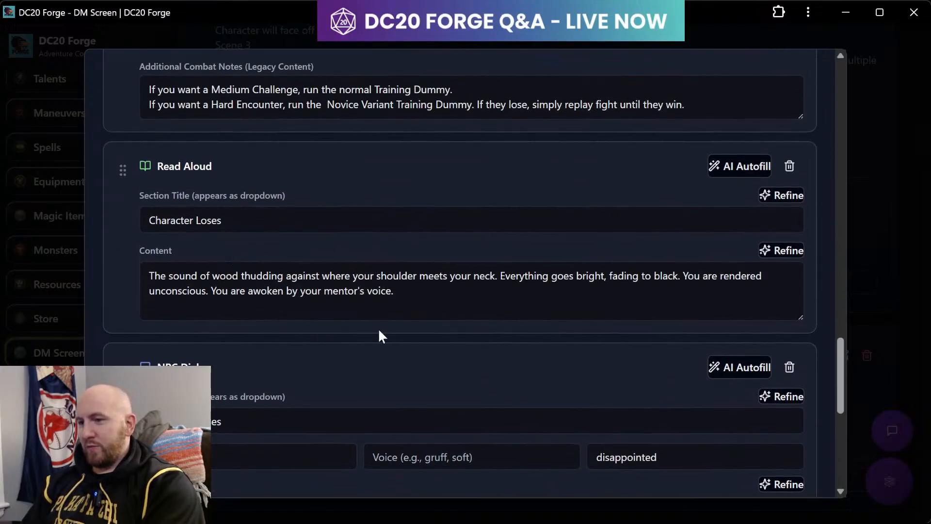
scroll(378, 331, "down", 8)
scroll(380, 330, "down", 1)
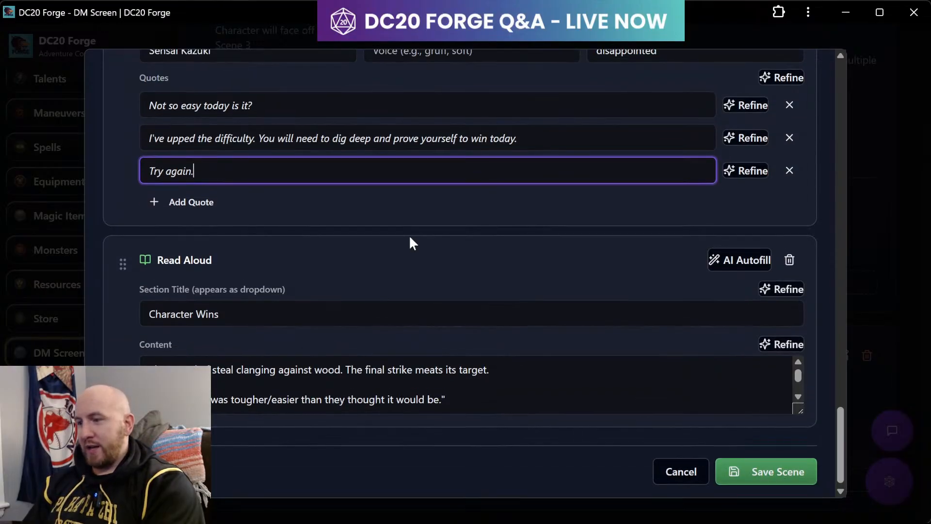
left_click(753, 468)
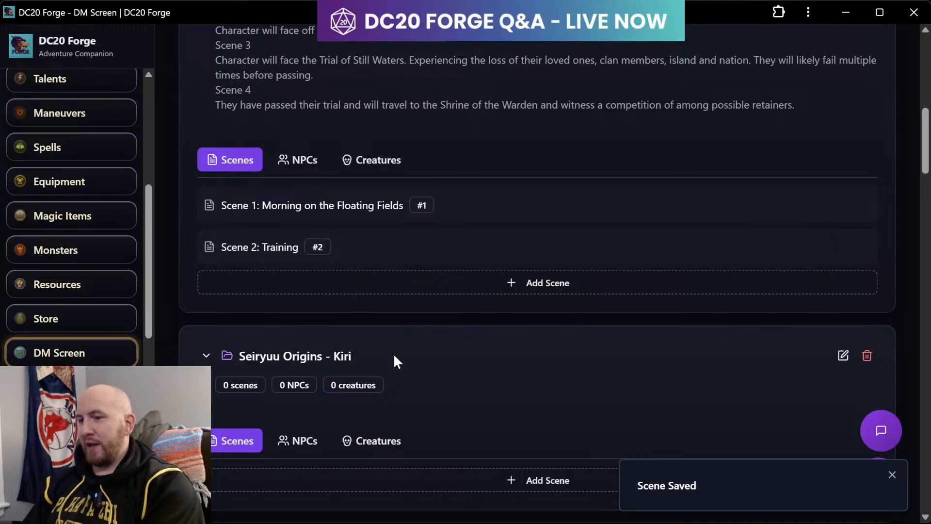
- Unload the loaded scenes on the DM Screen and load The Weight of Honor's scenes again
scroll(395, 354, "up", 10)
scroll(395, 355, "down", 8)
scroll(394, 356, "up", 8)
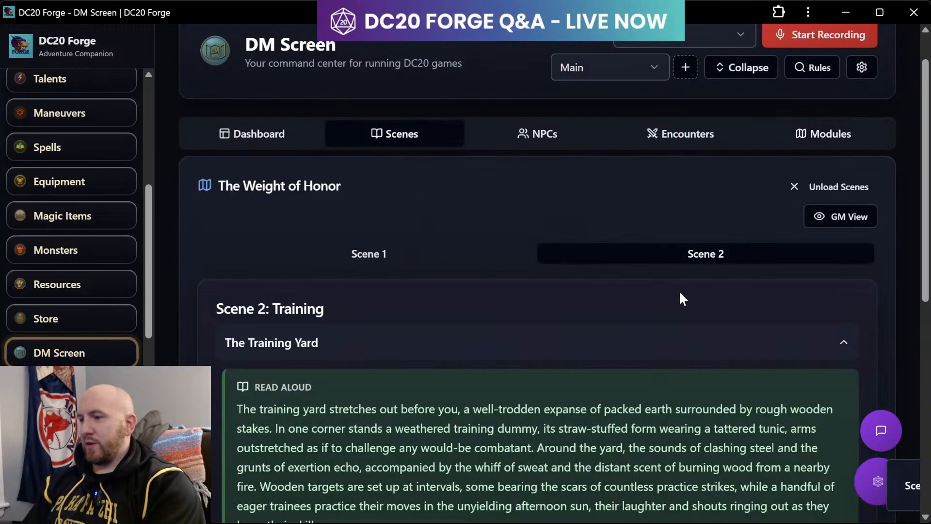
left_click(813, 187)
left_click(495, 306)
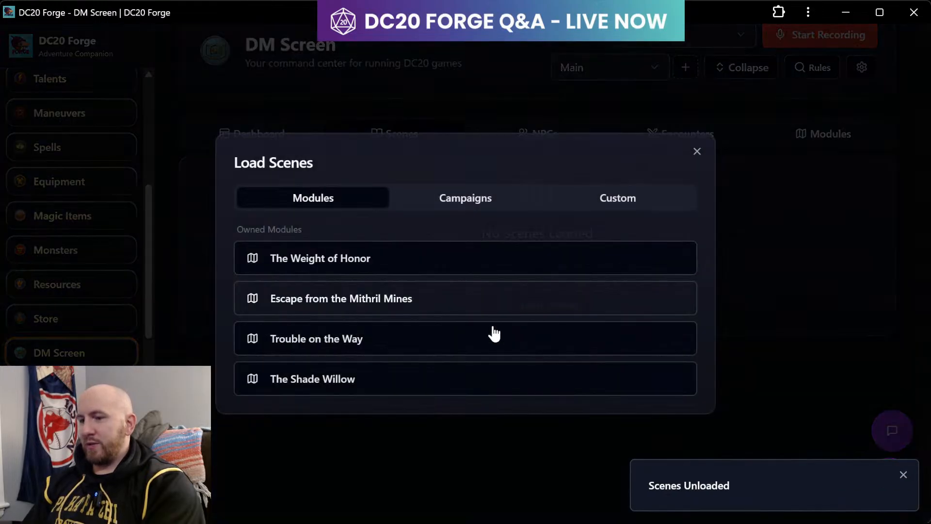
left_click(315, 259)
left_click(363, 292)
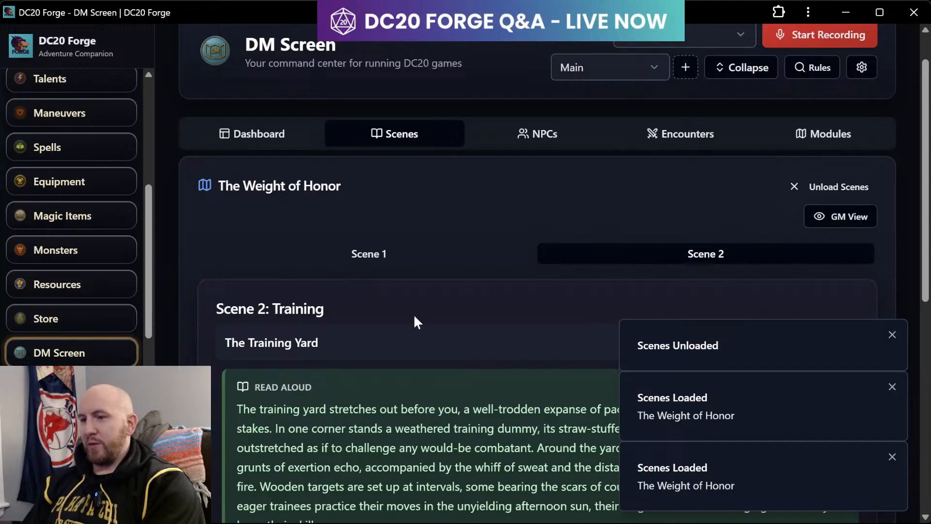
- Check in the loaded scenes which sections Scene 1 and Scene 2: Training contain
scroll(489, 354, "down", 3)
scroll(418, 222, "up", 2)
scroll(586, 222, "down", 5)
scroll(586, 222, "up", 6)
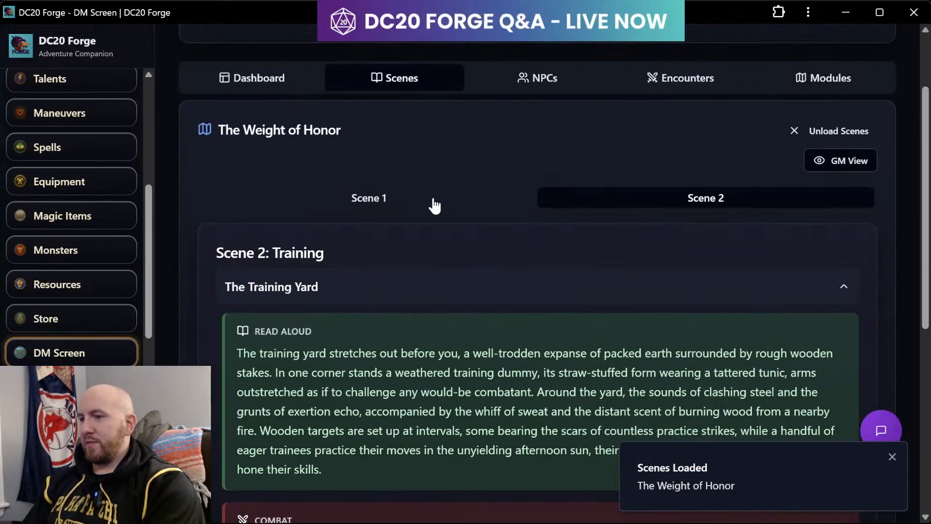
left_click(435, 206)
scroll(477, 324, "down", 5)
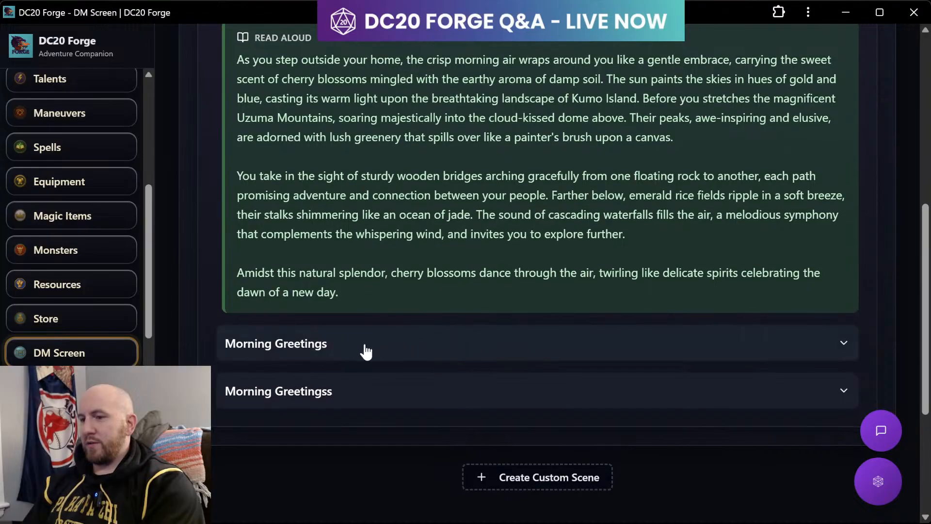
scroll(386, 436, "up", 8)
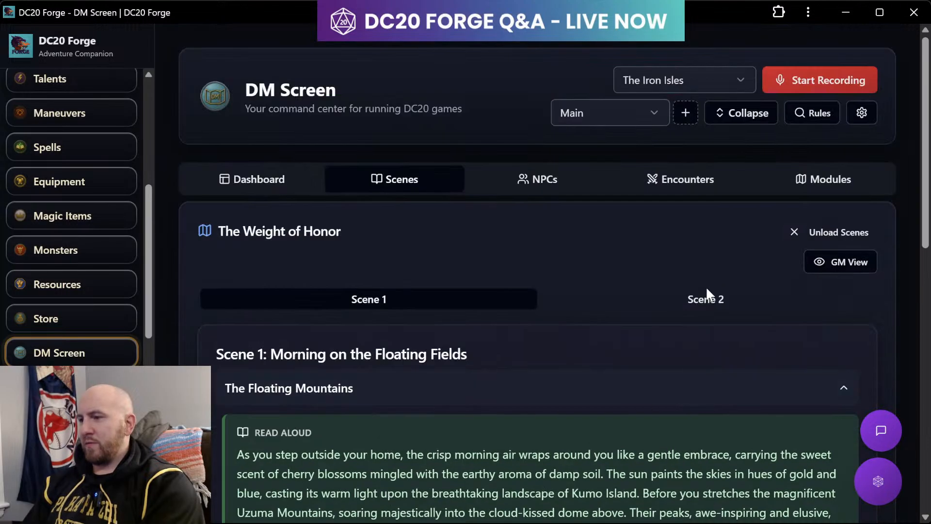
left_click(706, 291)
scroll(682, 410, "down", 8)
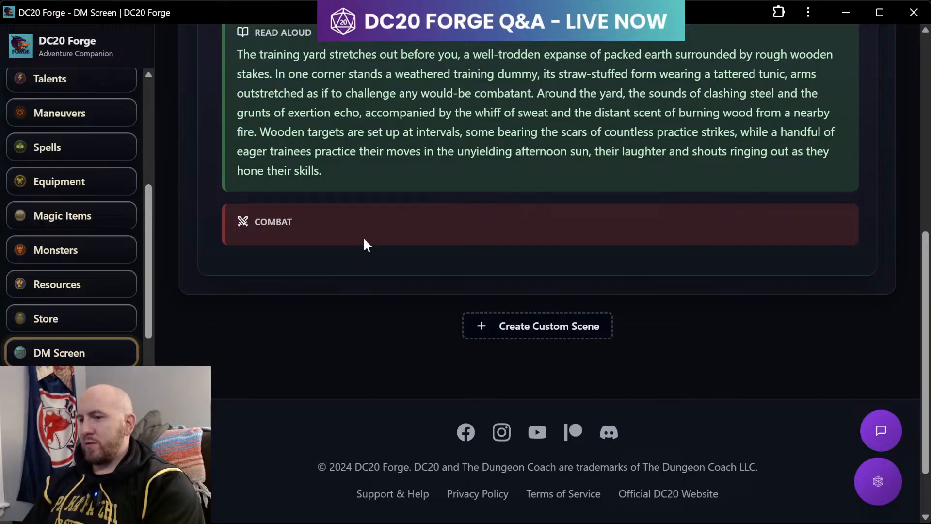
scroll(365, 245, "up", 4)
left_click(463, 196)
left_click(463, 199)
scroll(381, 427, "up", 4)
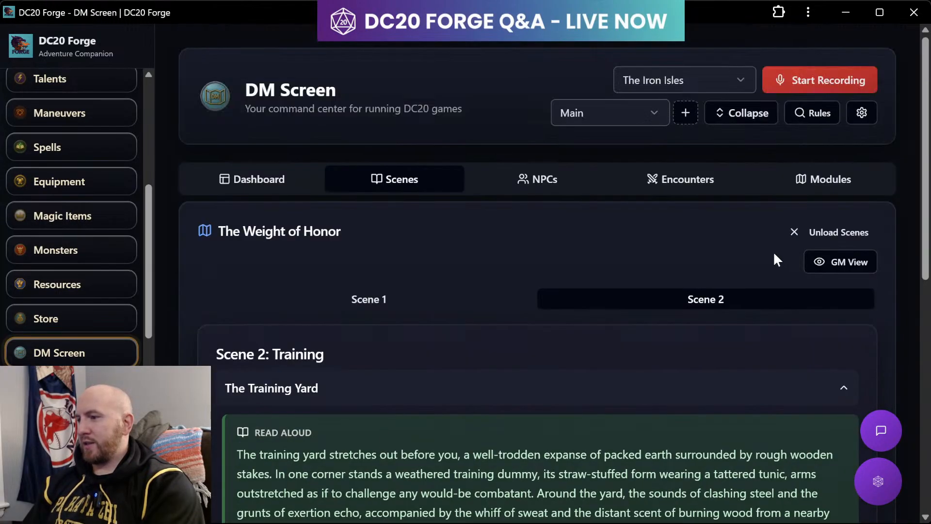
- Unload the scenes again and open The Weight of Honor from the custom modules
left_click(814, 234)
left_click(814, 190)
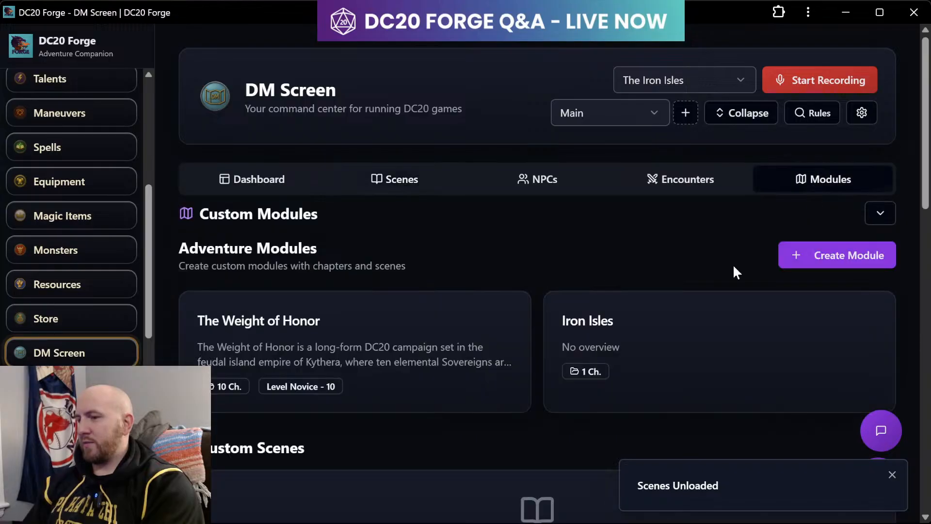
scroll(459, 431, "down", 1)
left_click(391, 315)
- Open Scene 2: Training from the Uzuma Origins - Kumo chapter, go through its elements to Character Wins and save the scene again
scroll(581, 365, "down", 4)
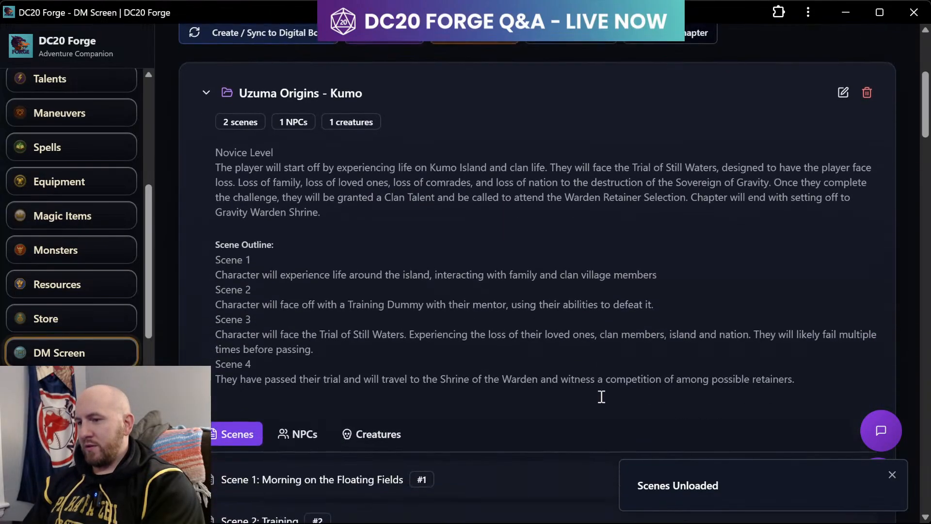
scroll(242, 422, "down", 3)
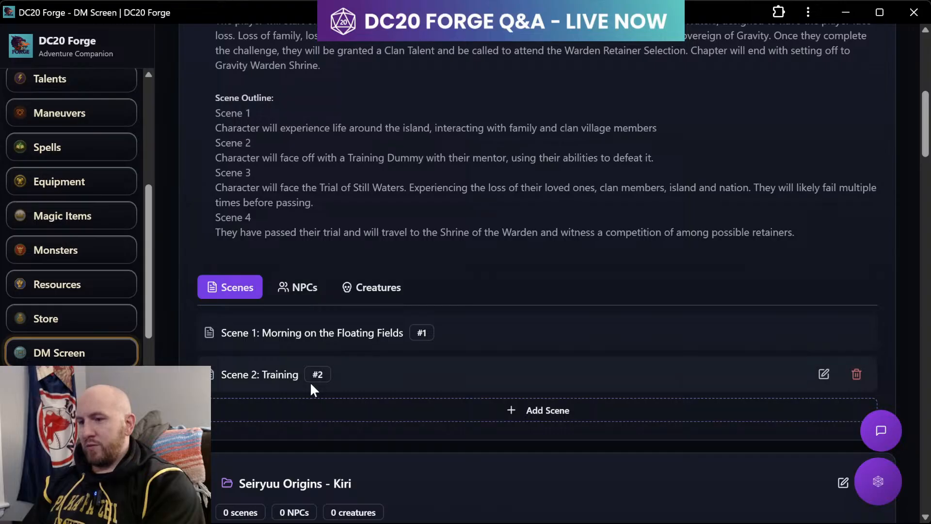
left_click(823, 375)
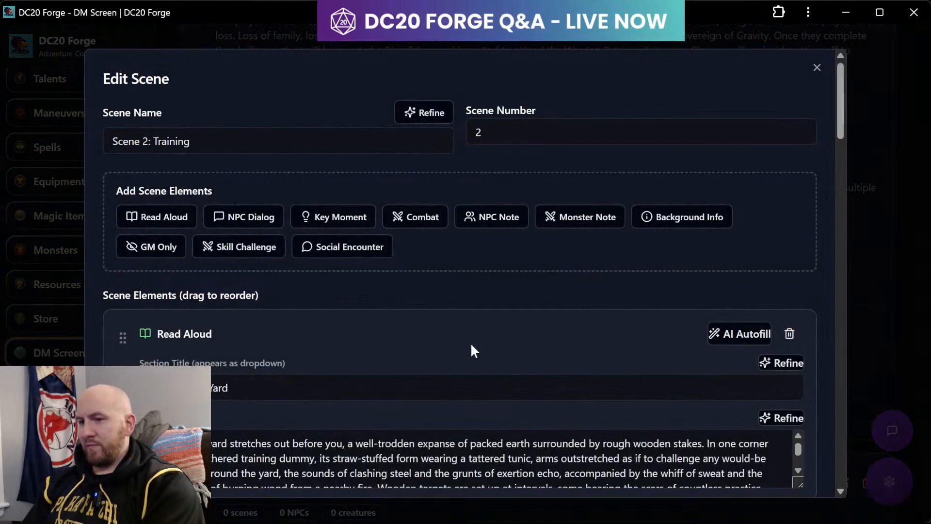
scroll(471, 342, "down", 10)
scroll(471, 342, "down", 15)
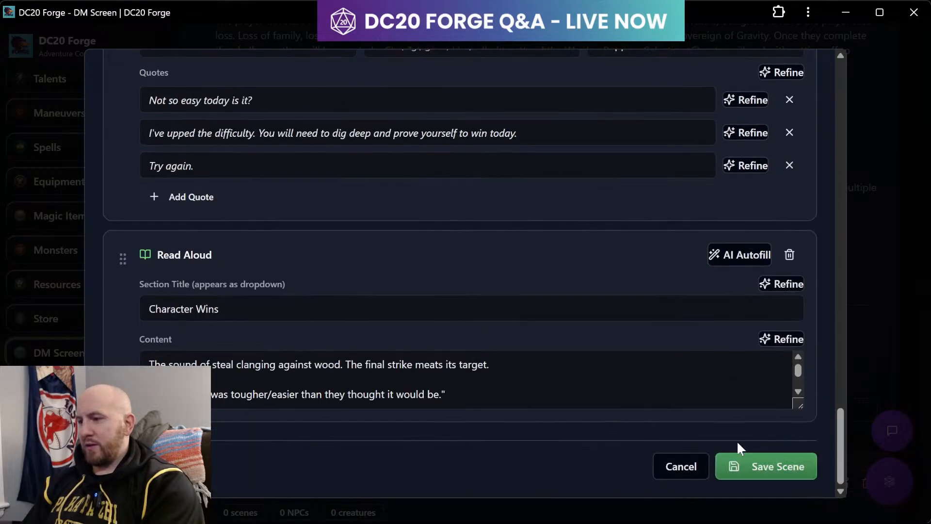
left_click(779, 466)
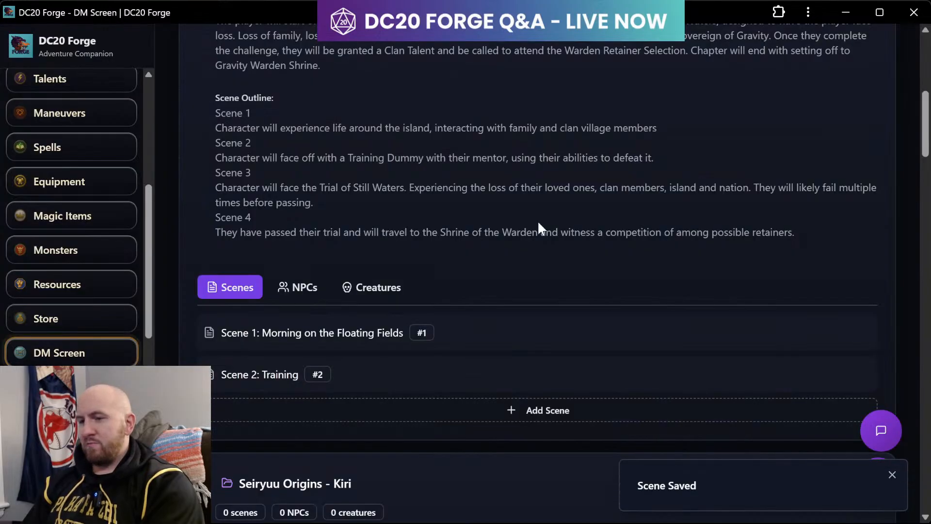
- Load The Weight of Honor's Uzuma Origins - Kumo chapter into the DM Screen scenes and look over Scene 2
scroll(537, 220, "up", 7)
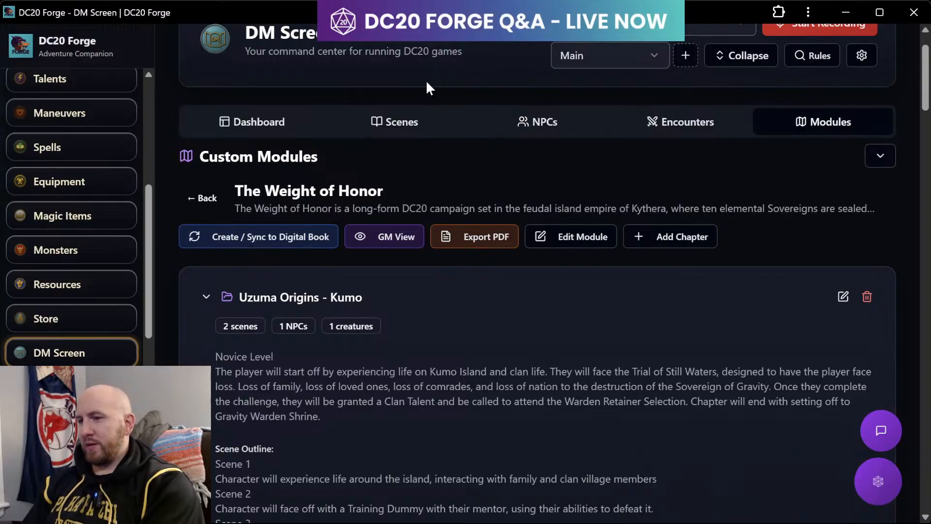
left_click(402, 123)
left_click(541, 303)
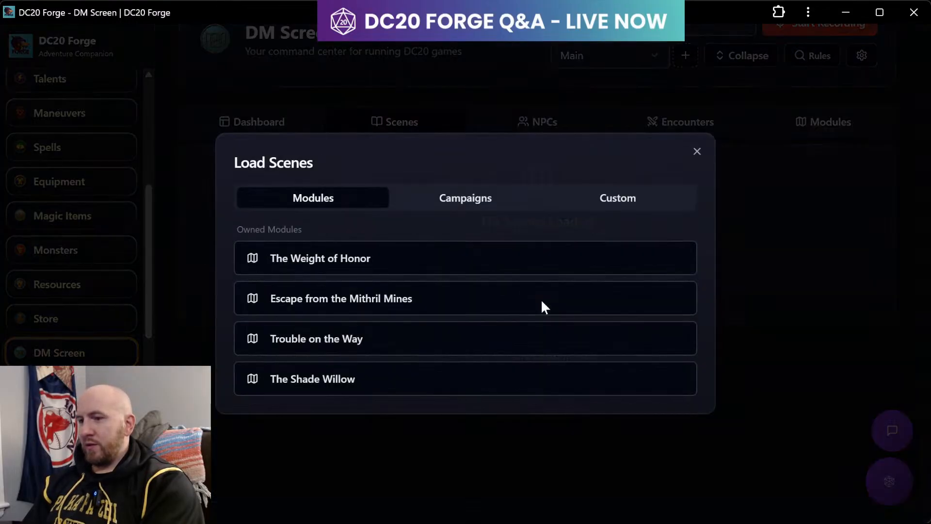
left_click(308, 271)
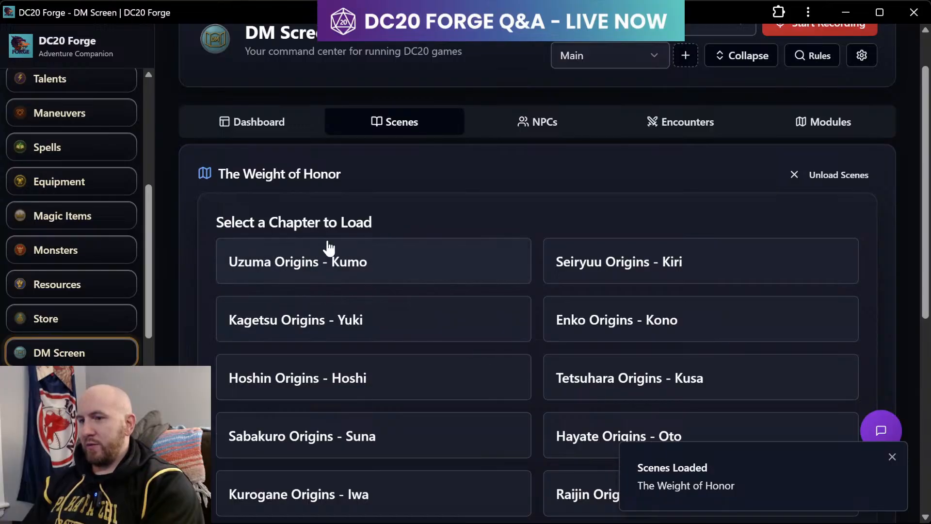
left_click(310, 255)
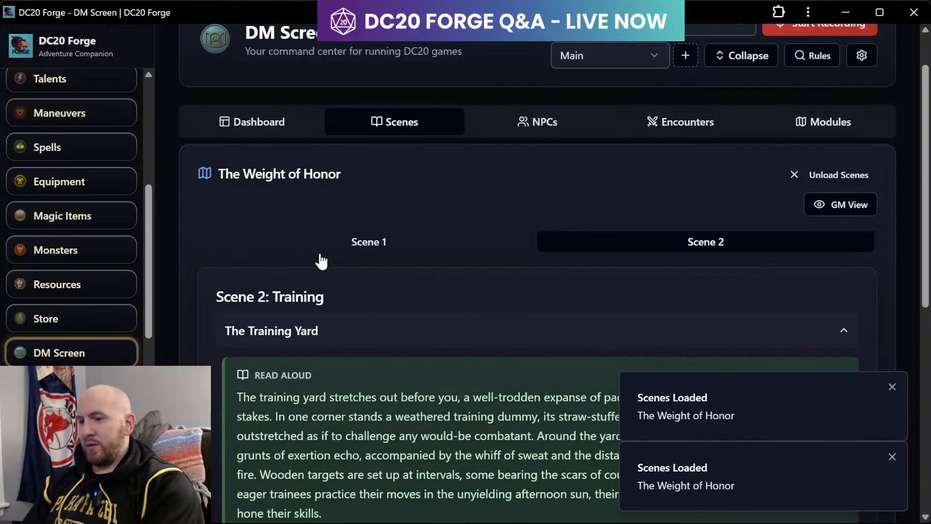
scroll(438, 307, "down", 8)
scroll(437, 306, "up", 8)
scroll(241, 95, "up", 2)
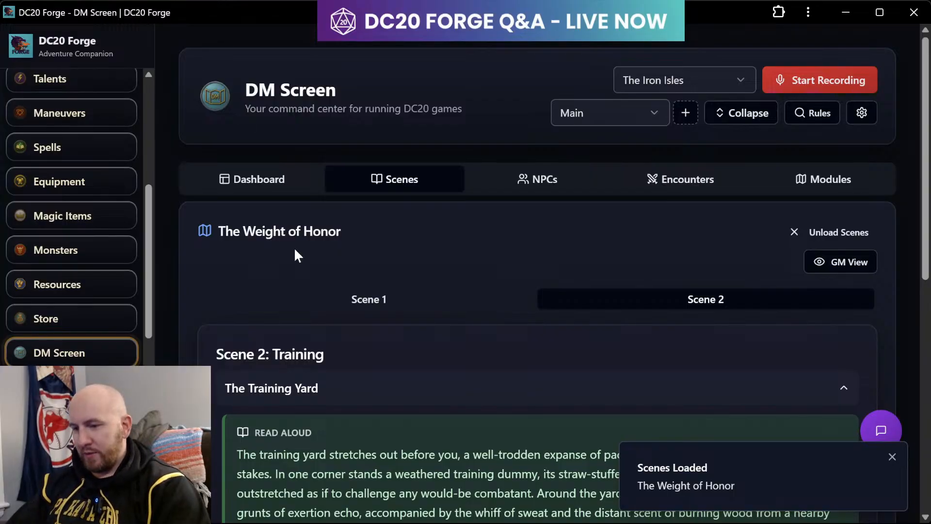
- Reload the DM Screen page and reopen The Weight of Honor from the custom modules
key("F5")
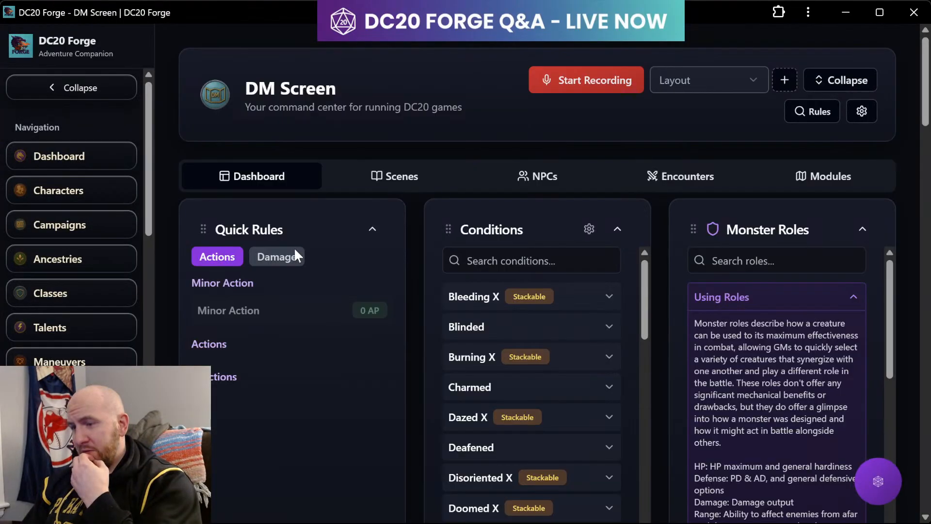
left_click(828, 183)
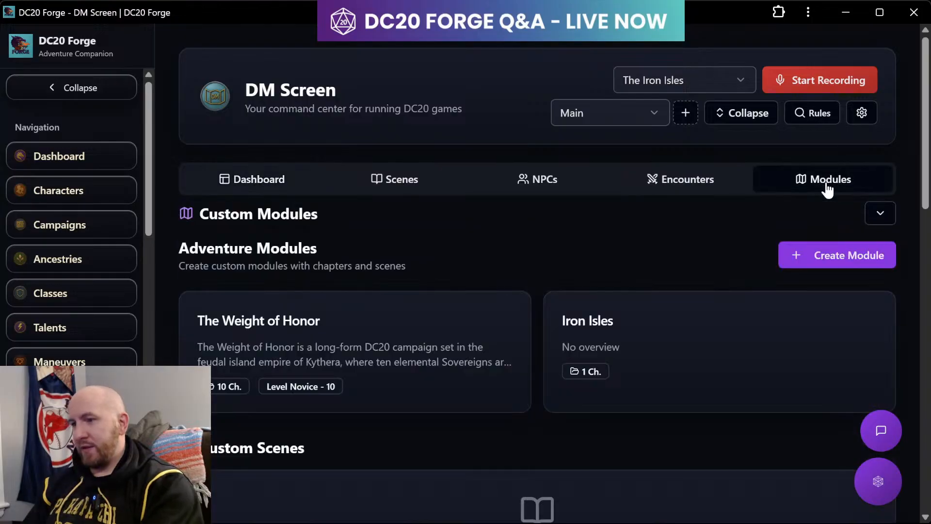
left_click(362, 337)
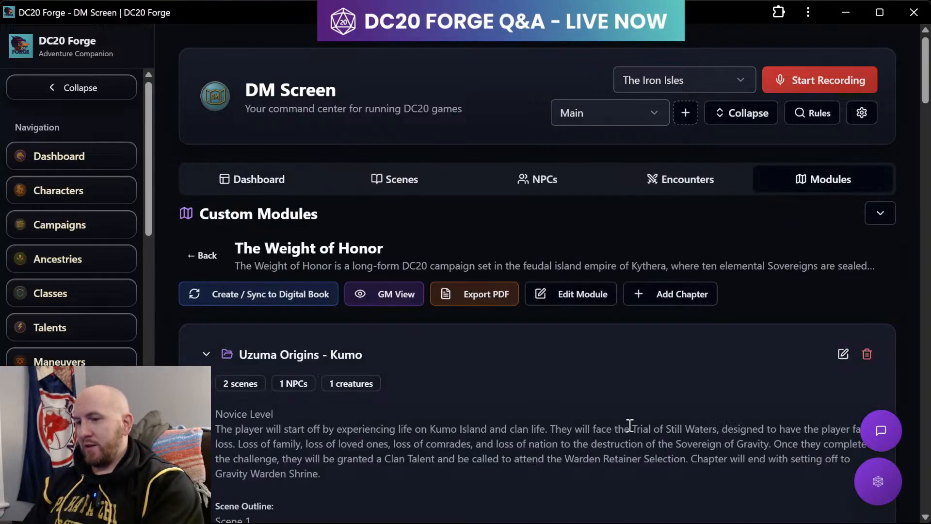
scroll(627, 423, "down", 5)
scroll(351, 394, "up", 5)
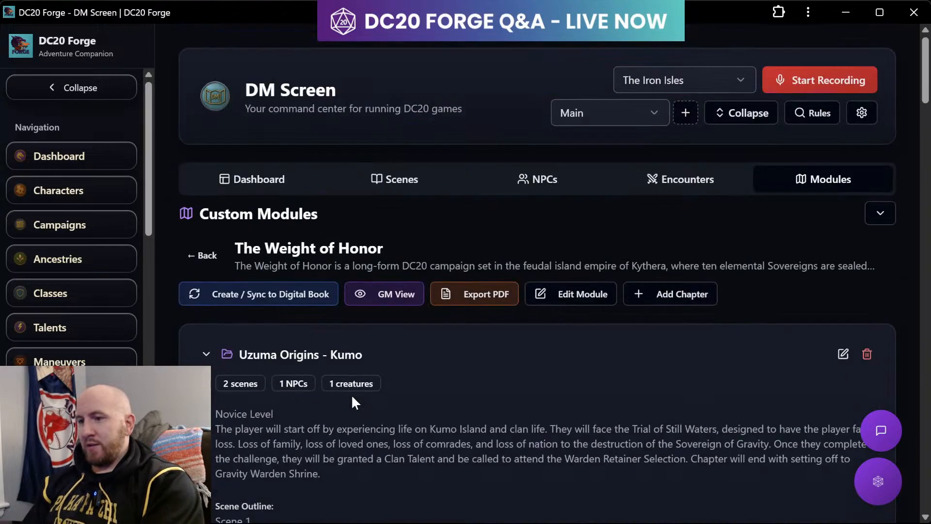
- Examine the loaded Scene 2: Training, from The Training Yard's read-aloud text through the mentor's dialogs to the combat note
left_click(383, 187)
scroll(575, 330, "down", 10)
scroll(573, 324, "down", 2)
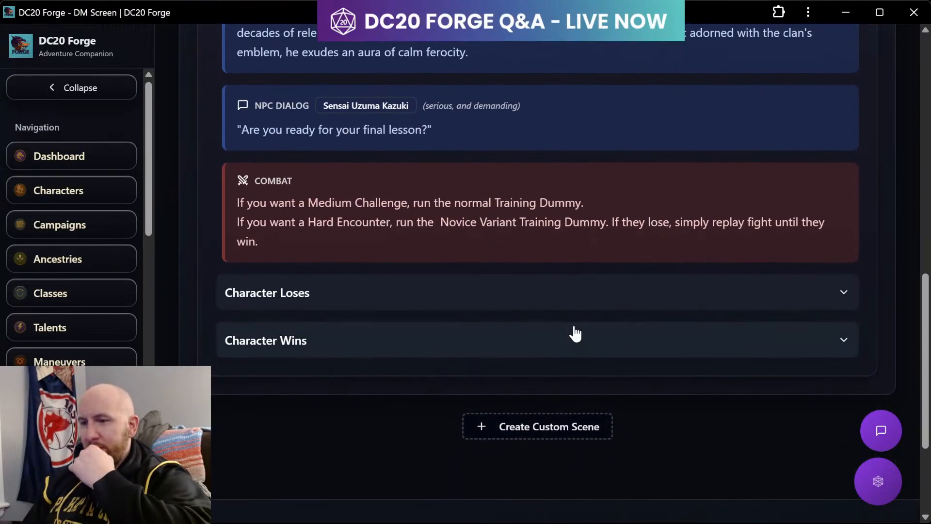
scroll(575, 332, "up", 2)
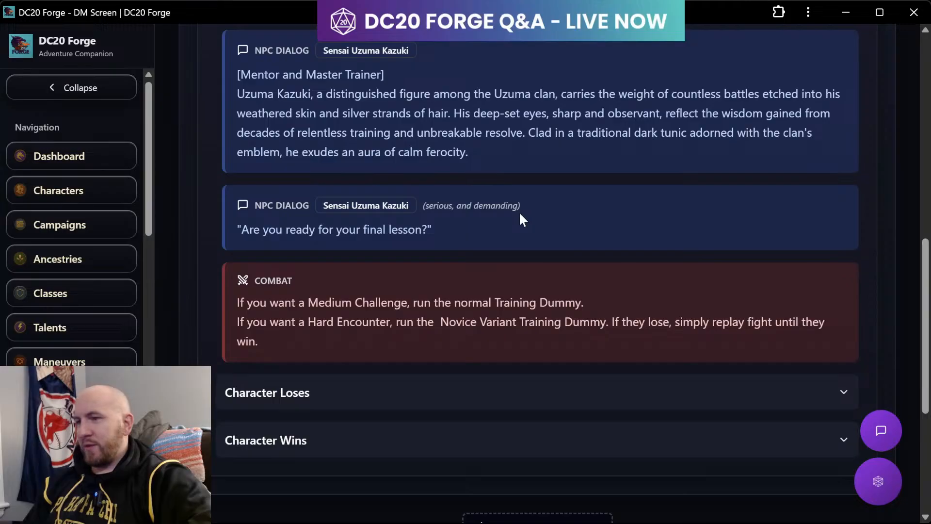
scroll(322, 204, "up", 7)
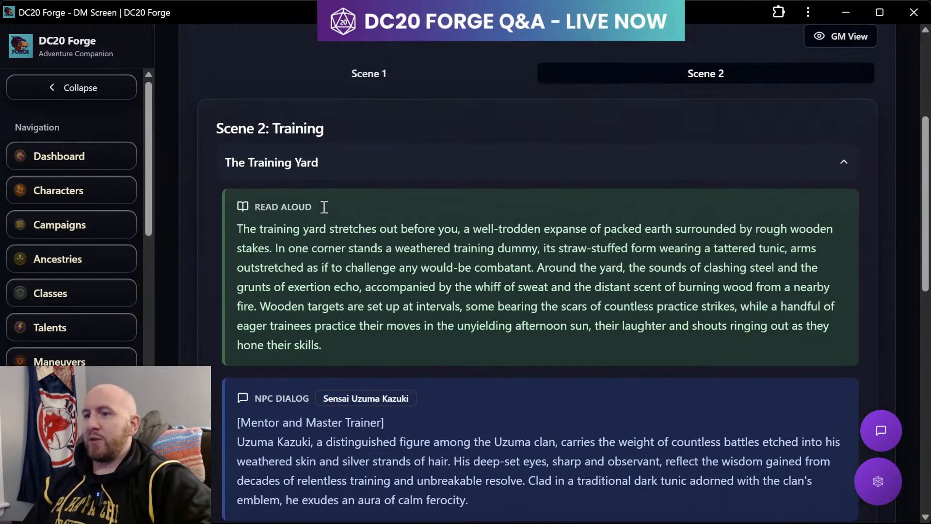
scroll(323, 207, "down", 3)
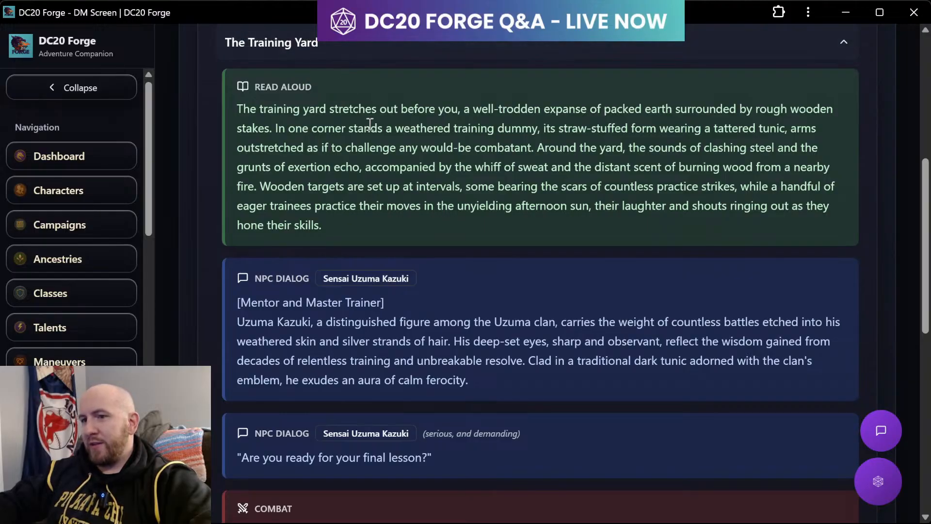
scroll(369, 124, "up", 1)
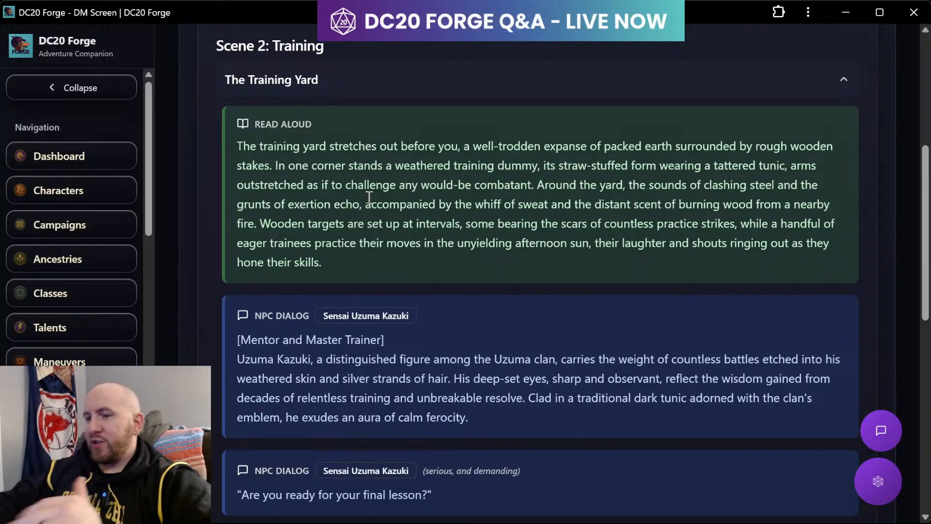
scroll(439, 353, "down", 1)
scroll(440, 354, "up", 5)
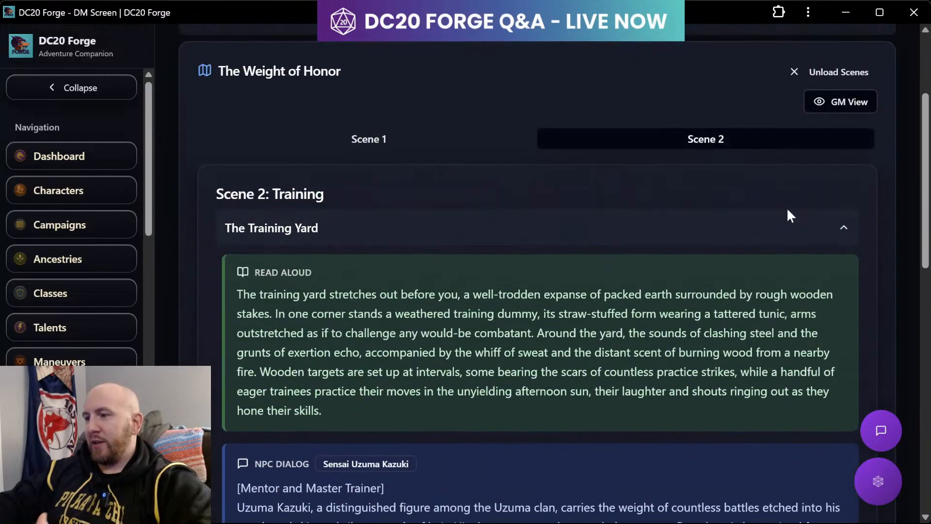
scroll(726, 309, "down", 12)
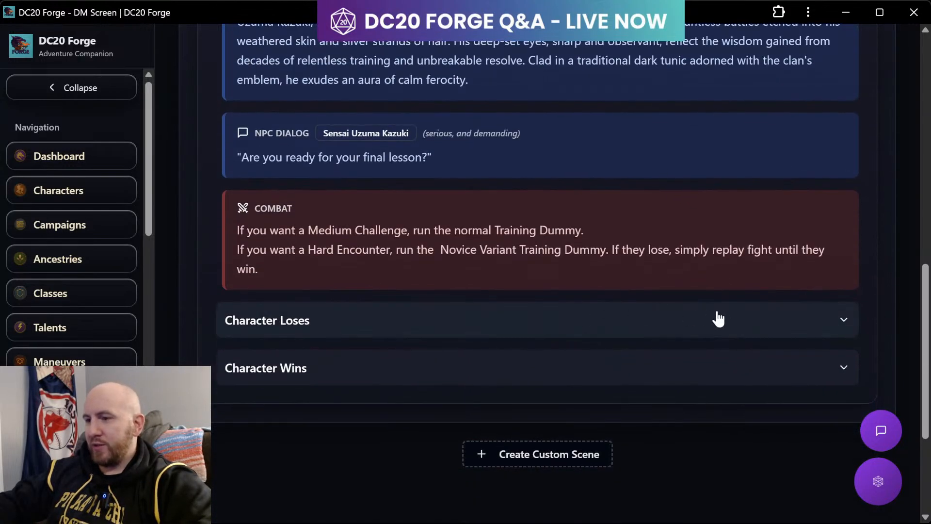
- Expand the Character Loses section to read its read-aloud text and dialog, collapse it and review the rest of Scene 2
left_click(720, 320)
scroll(586, 297, "down", 5)
scroll(586, 297, "up", 2)
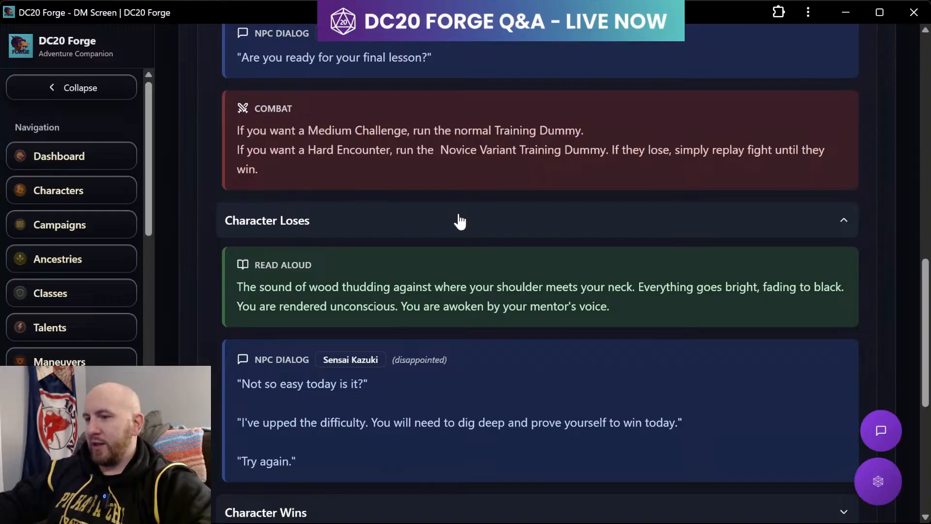
left_click(450, 221)
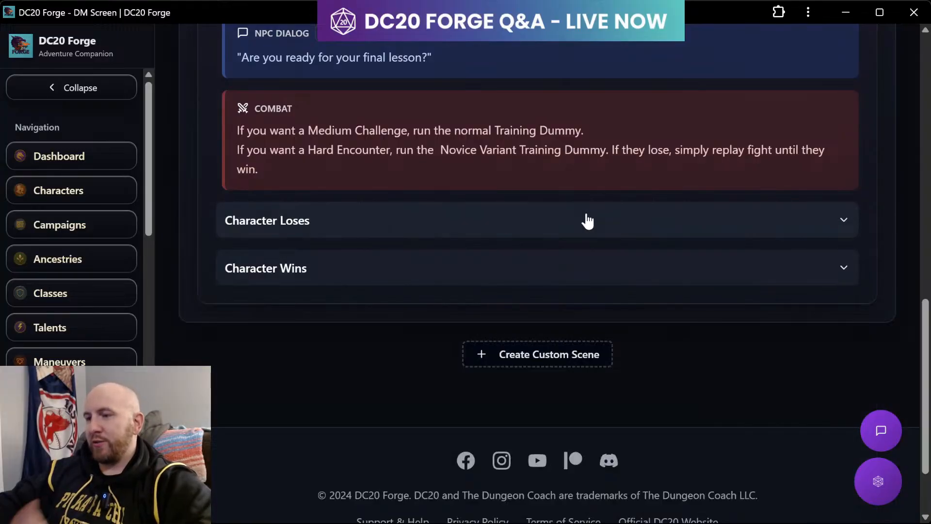
scroll(586, 218, "up", 10)
scroll(586, 211, "down", 5)
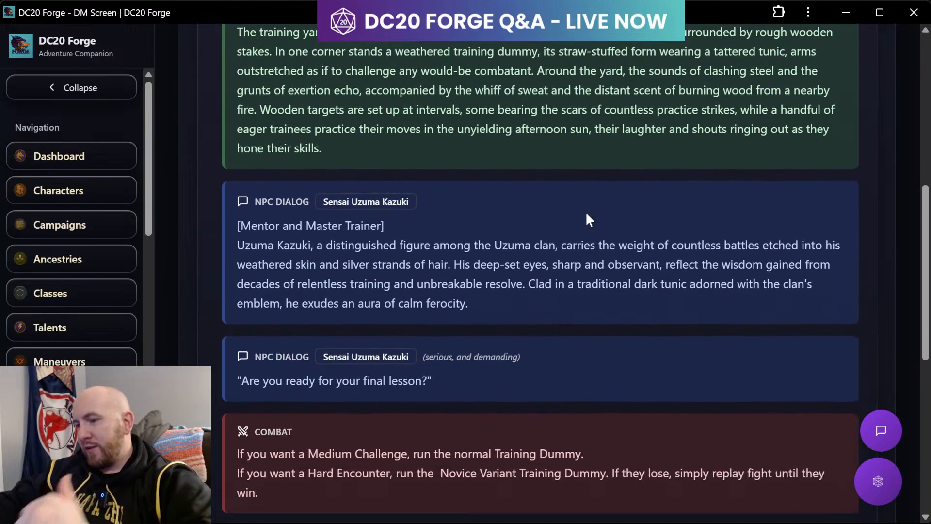
scroll(586, 211, "up", 8)
scroll(661, 239, "down", 10)
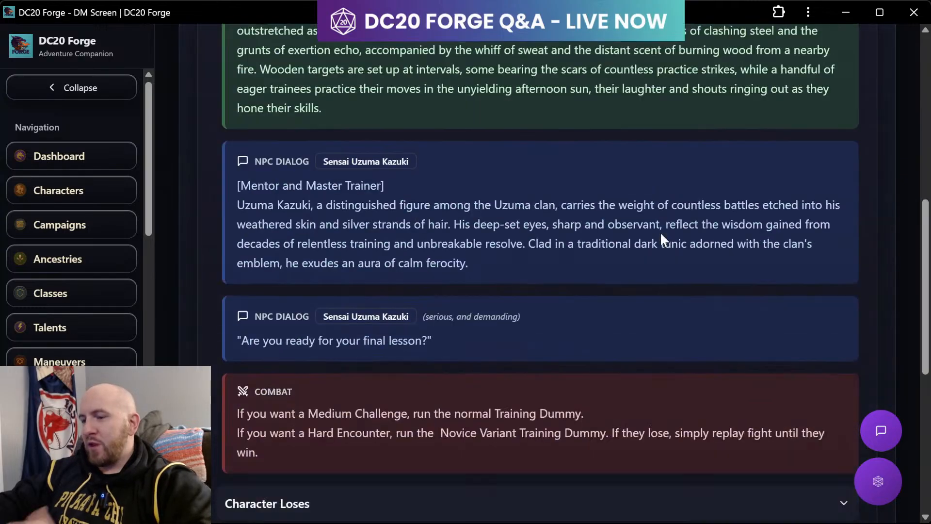
scroll(402, 335, "up", 6)
scroll(401, 328, "up", 5)
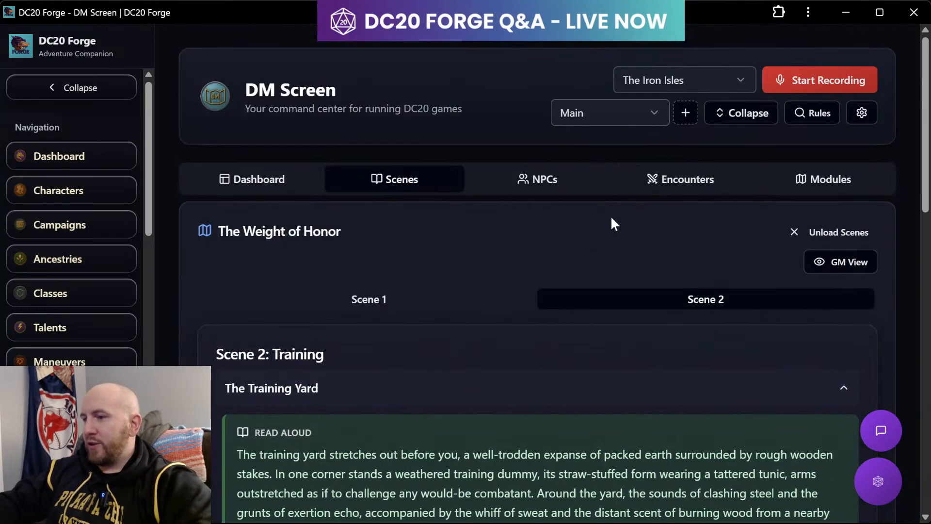
- Run the saved Weight of Honor Origins - Training encounter and return to the loaded scenes
left_click(660, 180)
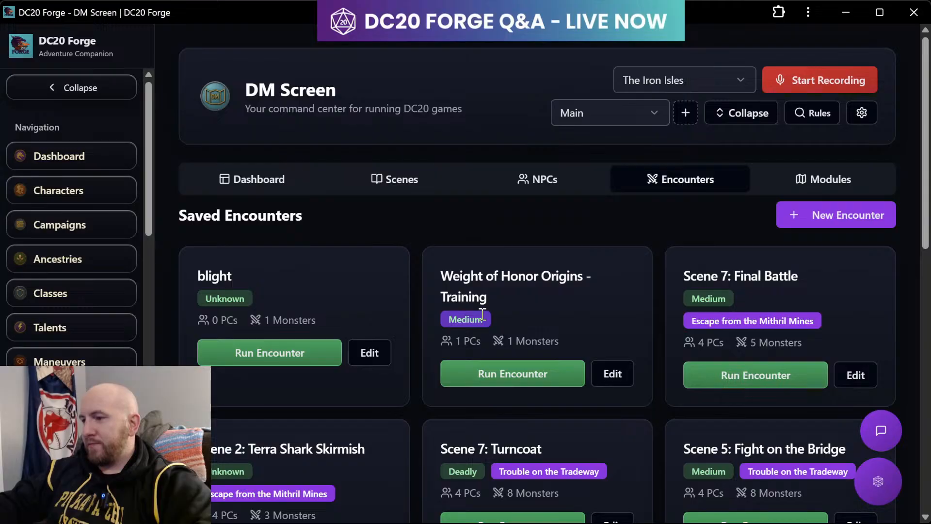
scroll(480, 314, "down", 3)
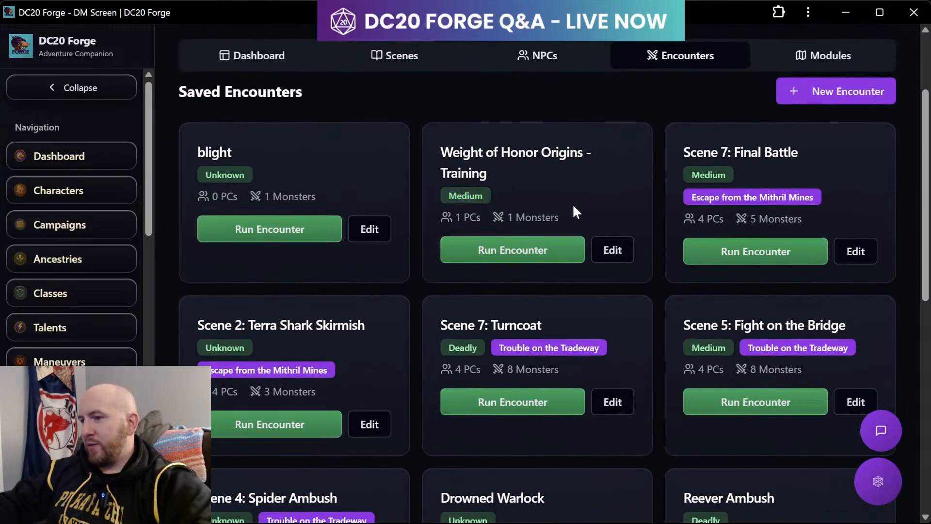
scroll(668, 176, "up", 3)
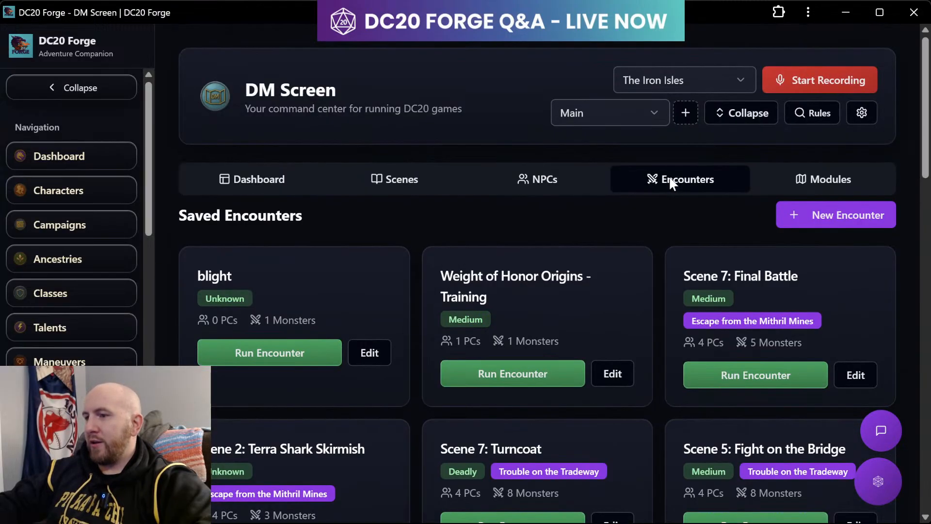
left_click(385, 183)
scroll(424, 380, "down", 15)
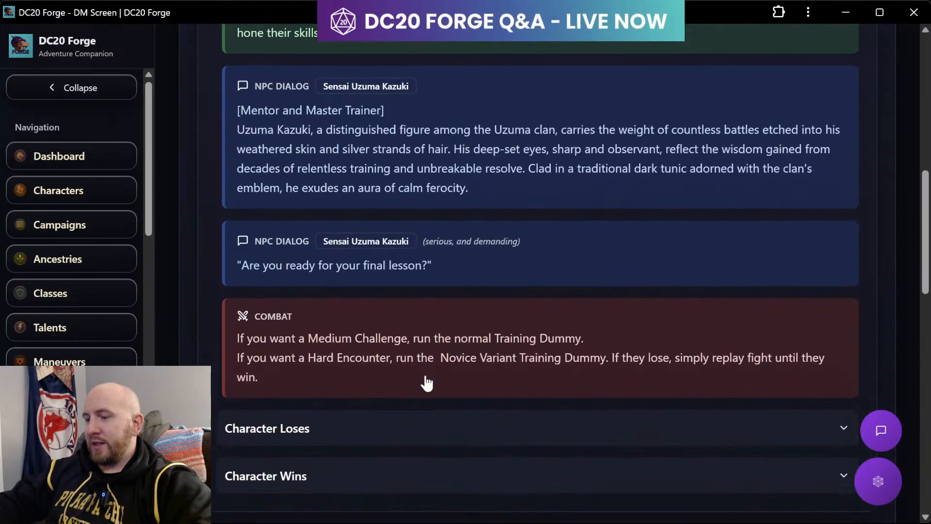
- Review the Training encounter's initiative tracker and the Animated Training Dummy - Novice stat block below the scene
scroll(651, 412, "down", 3)
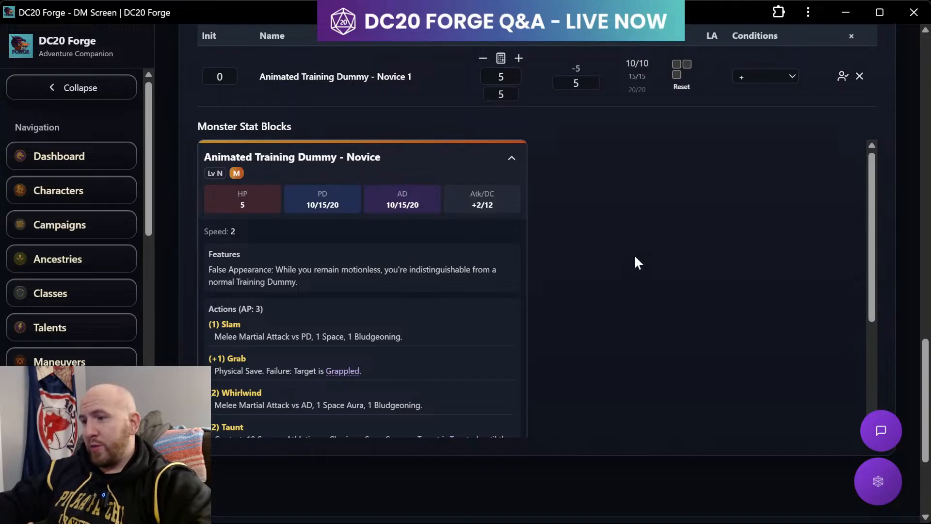
scroll(635, 257, "up", 3)
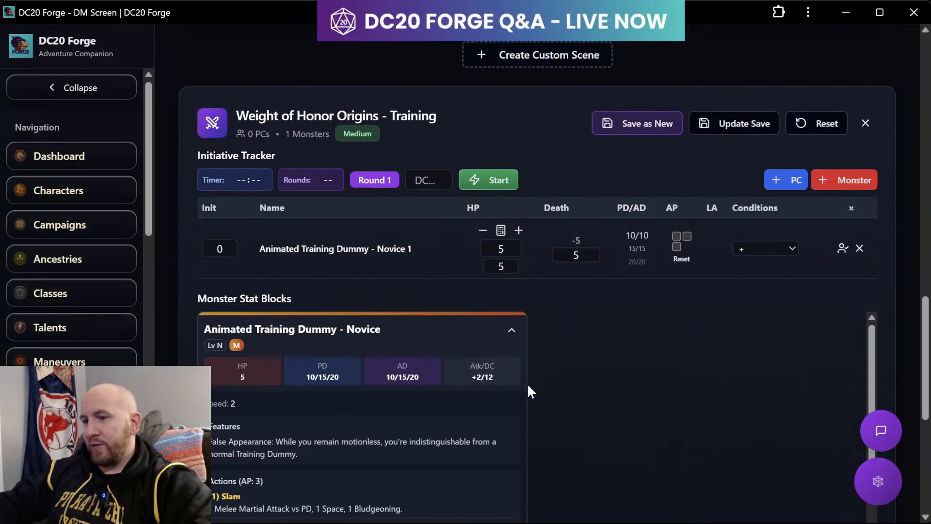
scroll(513, 386, "down", 1)
scroll(528, 388, "up", 1)
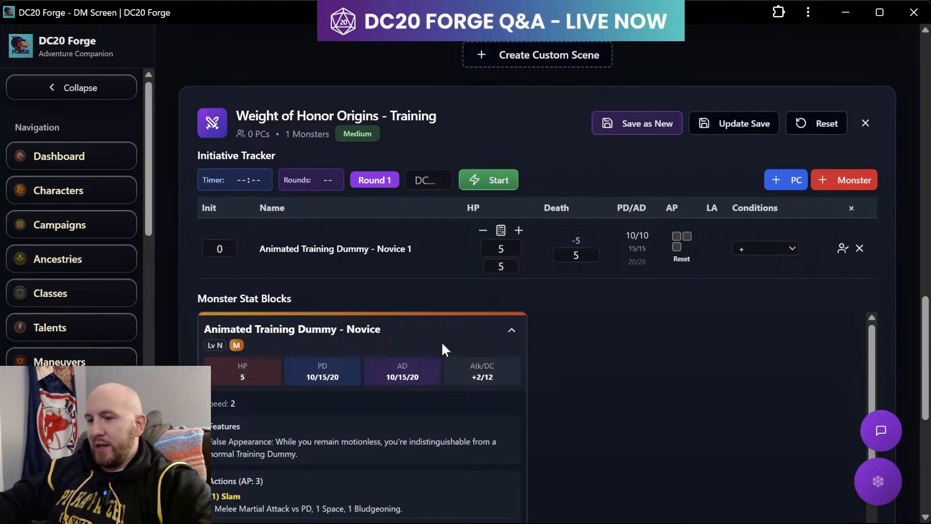
scroll(631, 393, "down", 2)
scroll(630, 399, "up", 2)
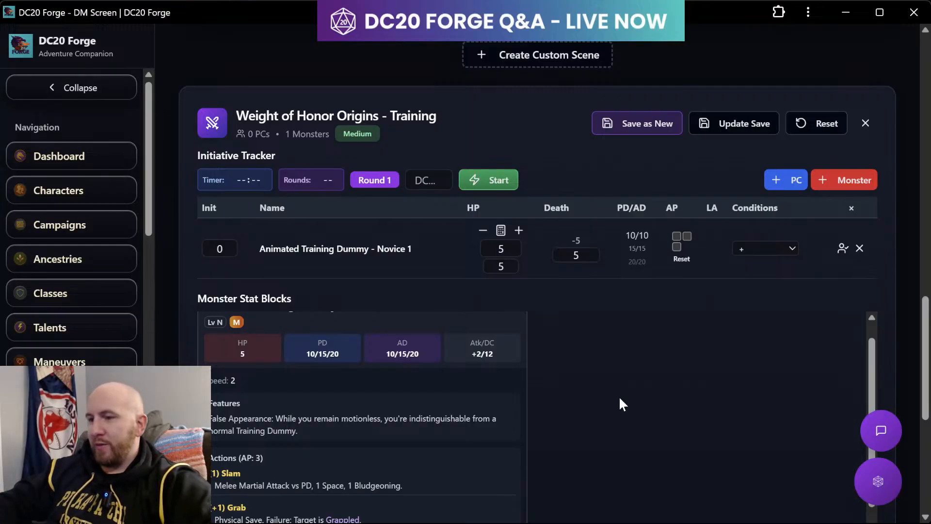
scroll(620, 399, "up", 1)
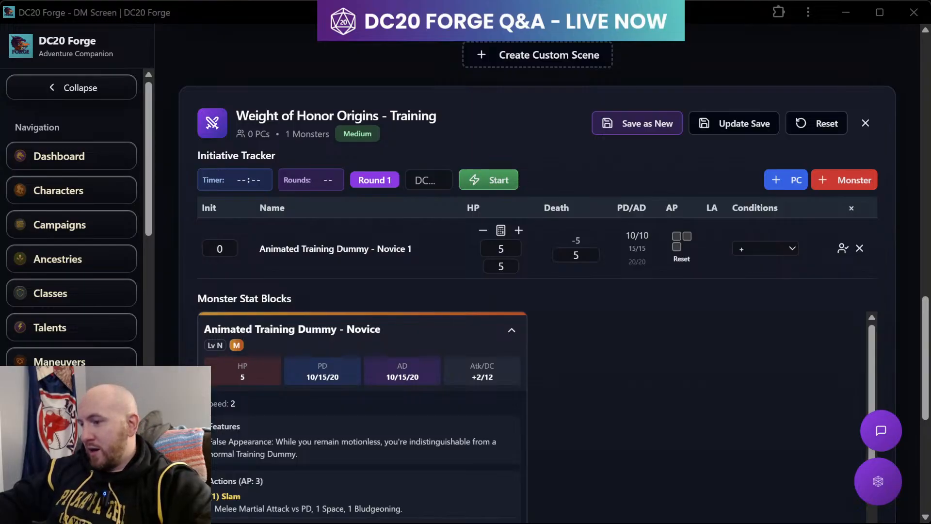
- Read through the Animated Training Dummy - Novice stat block's features and actions in the Training encounter
scroll(624, 476, "down", 1)
scroll(624, 476, "up", 1)
scroll(631, 364, "down", 3)
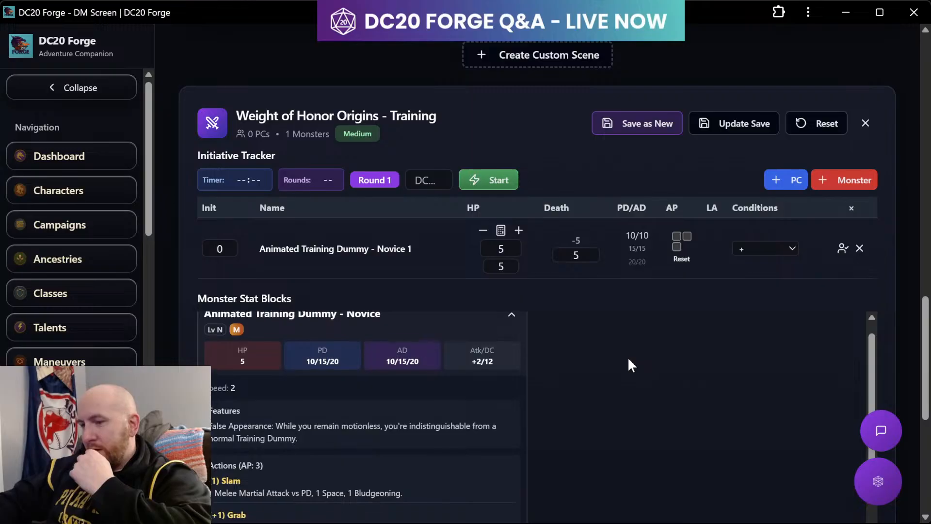
scroll(628, 364, "up", 8)
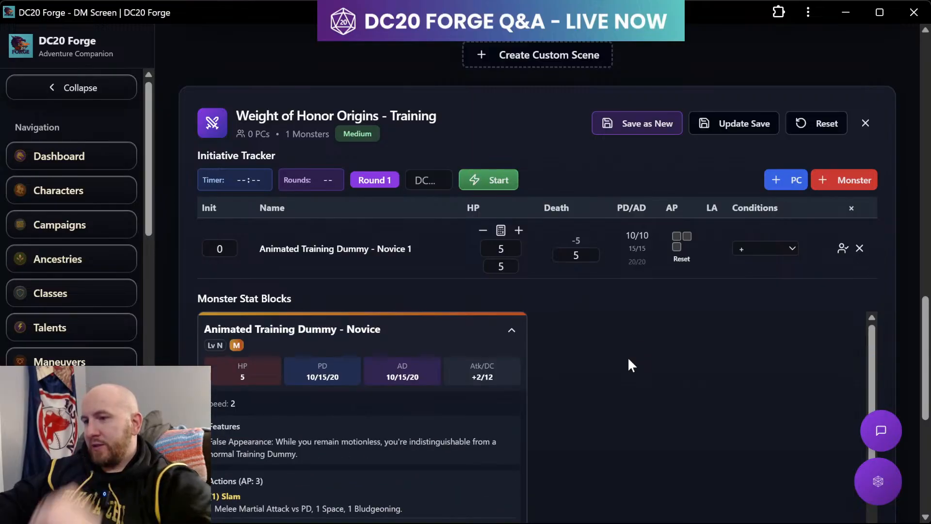
scroll(628, 364, "down", 5)
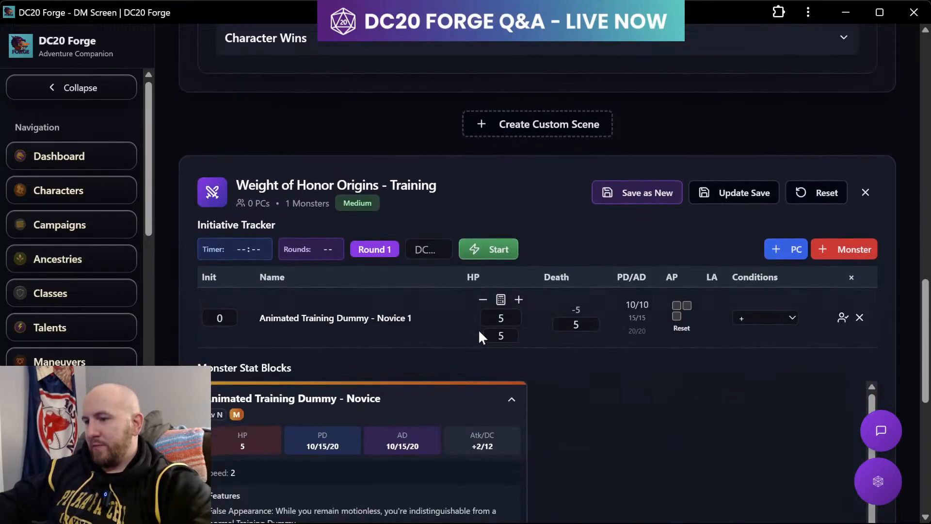
- Expand the Character Loses section of Scene 2 and read its read-aloud text and mentor dialog
scroll(640, 454, "up", 7)
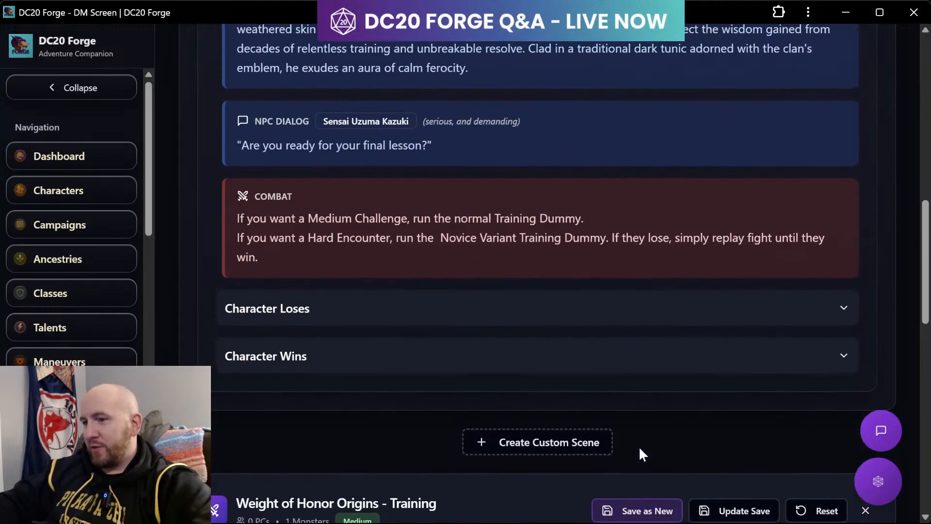
left_click(434, 401)
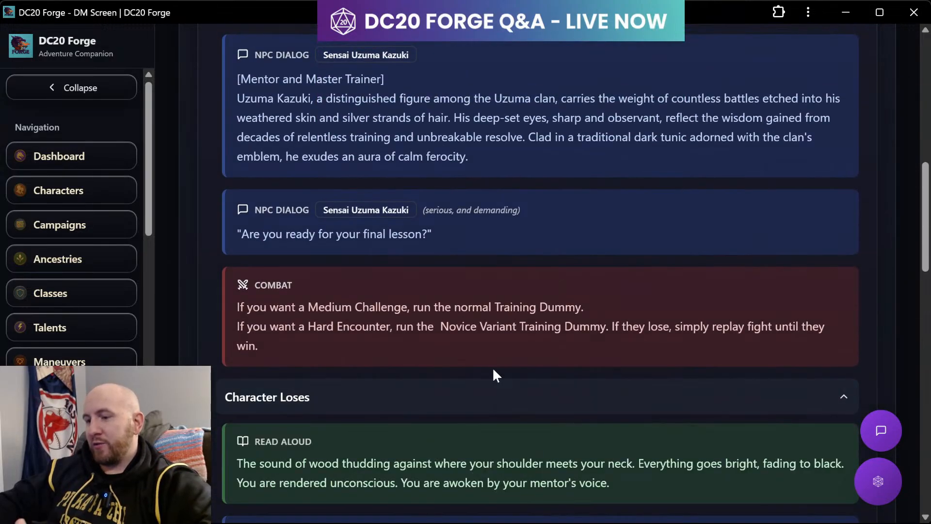
scroll(492, 373, "down", 3)
scroll(493, 367, "down", 3)
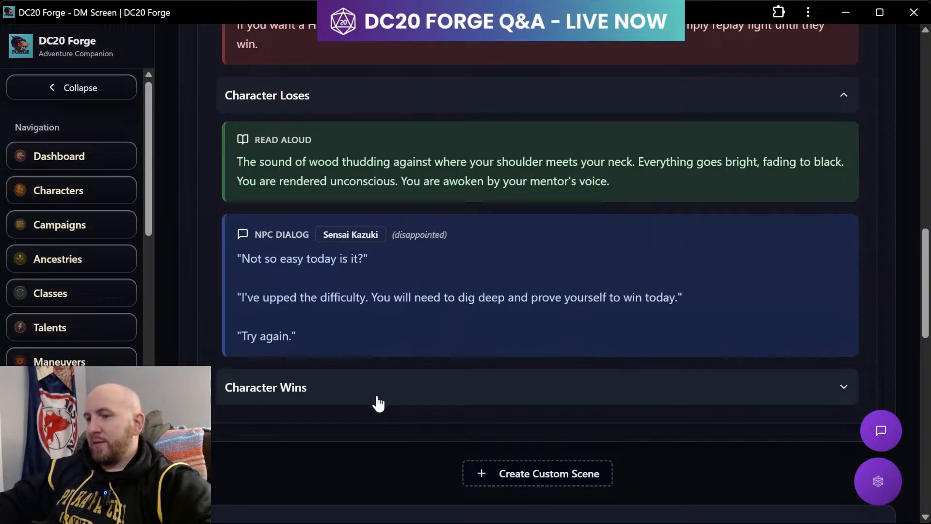
scroll(553, 313, "up", 1)
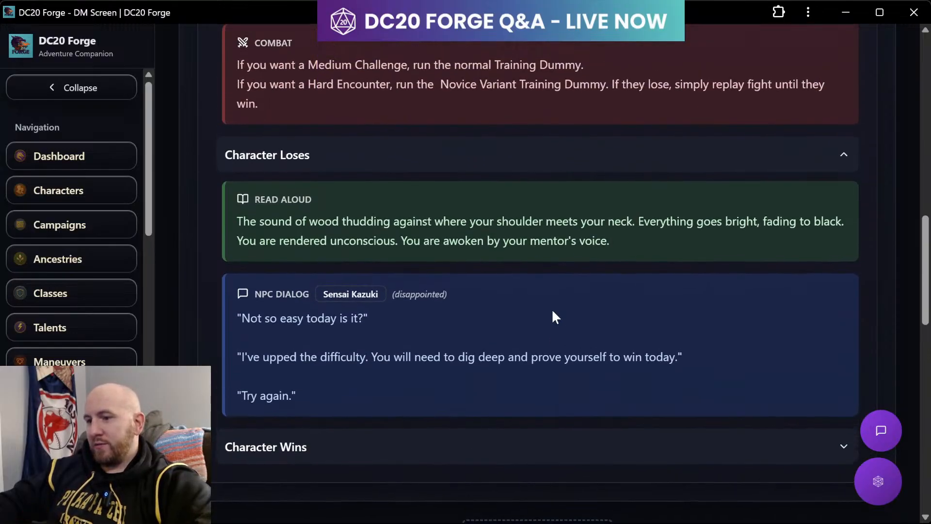
scroll(552, 318, "up", 4)
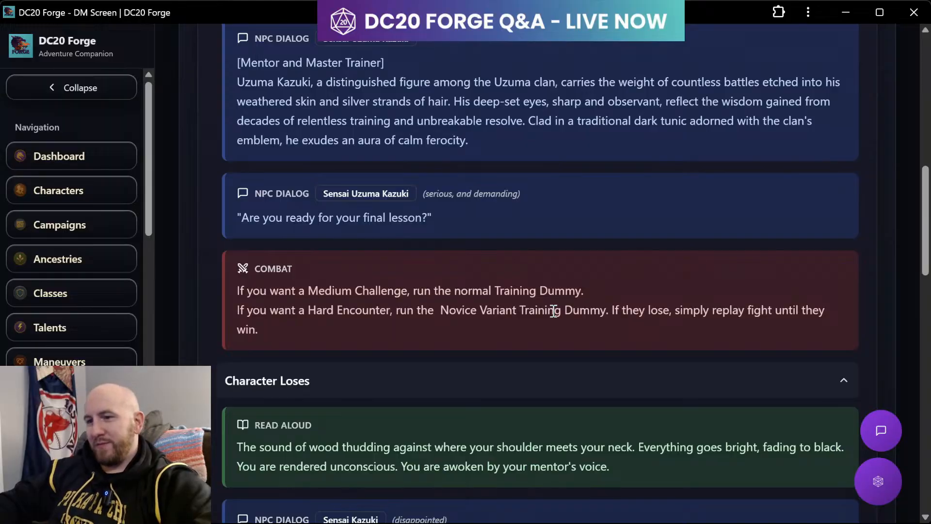
- Review Scene 2: Training from The Training Yard downward and expand Character Wins to read its read-aloud text
scroll(553, 310, "up", 9)
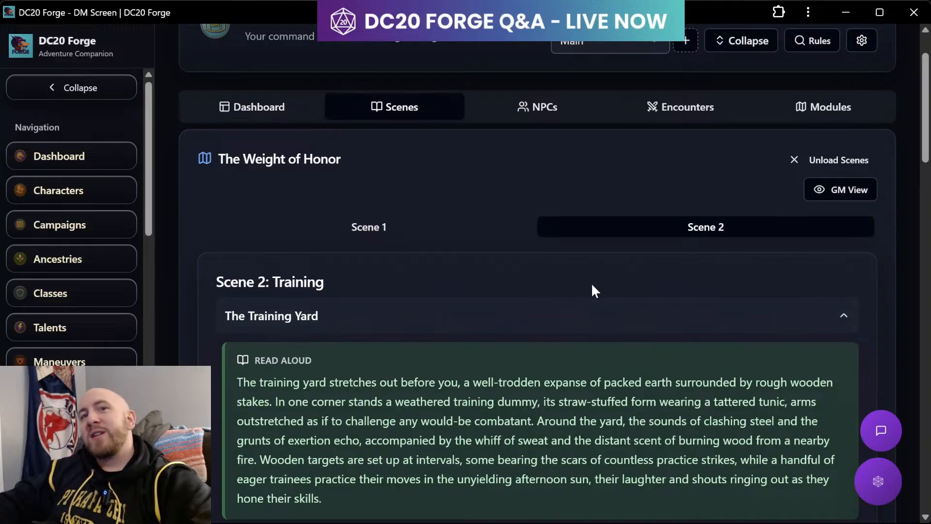
scroll(592, 286, "down", 2)
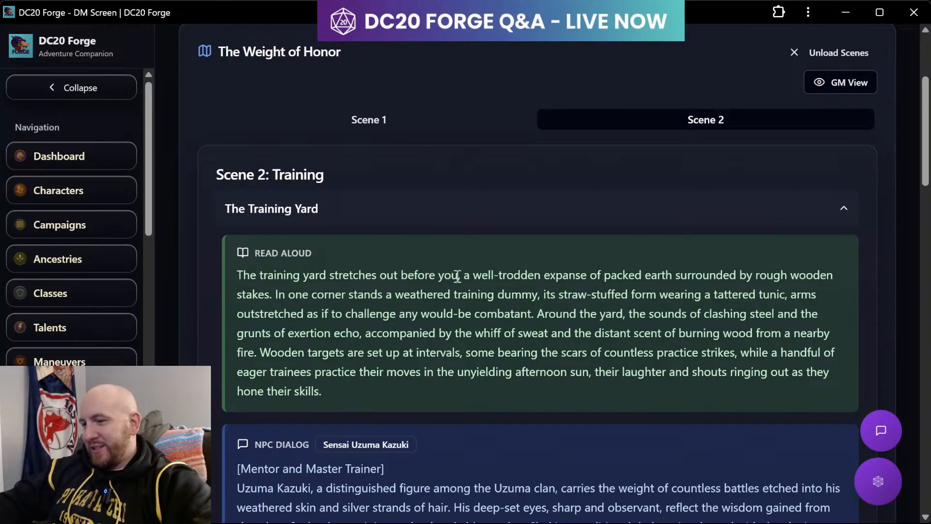
scroll(530, 291, "down", 1)
scroll(530, 291, "down", 7)
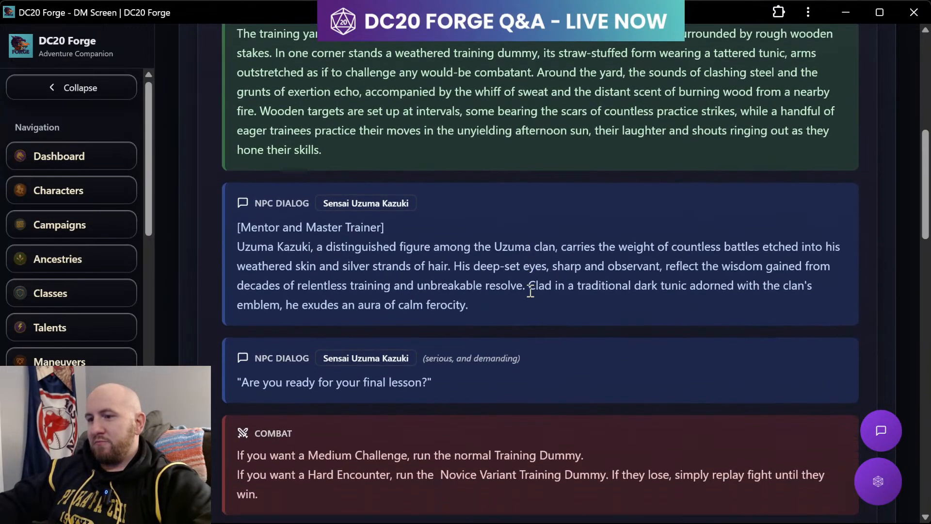
scroll(530, 291, "down", 6)
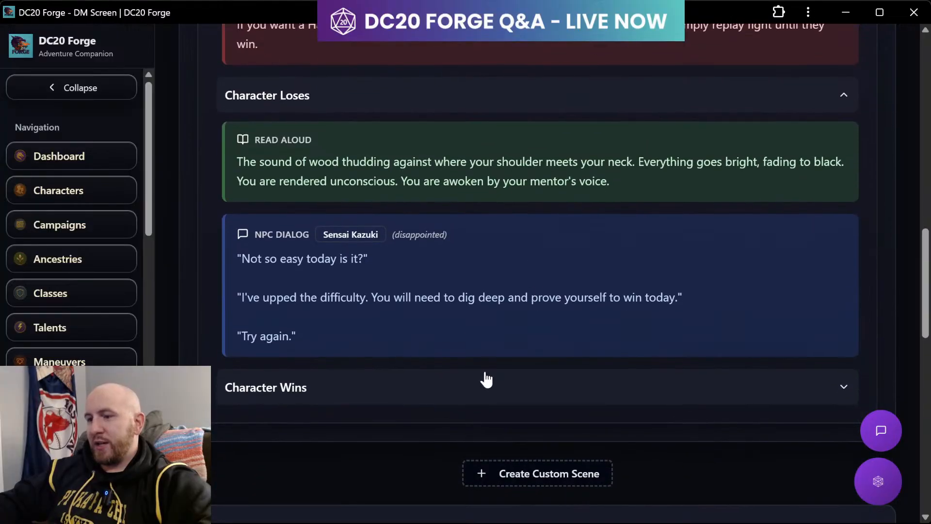
left_click(471, 394)
scroll(540, 324, "down", 5)
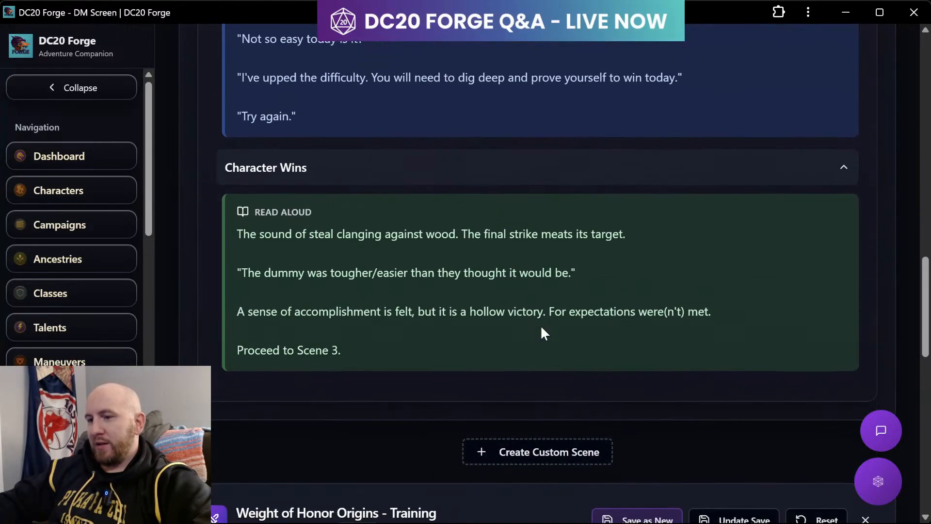
- Open Scene 2: Training from the Uzuma Origins - Kumo chapter of The Weight of Honor module for editing
scroll(434, 264, "up", 20)
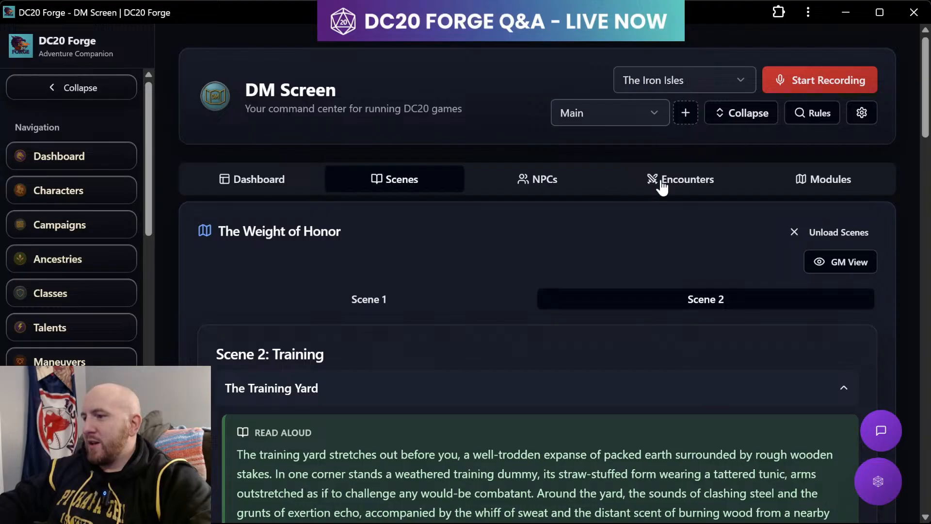
left_click(802, 178)
left_click(432, 353)
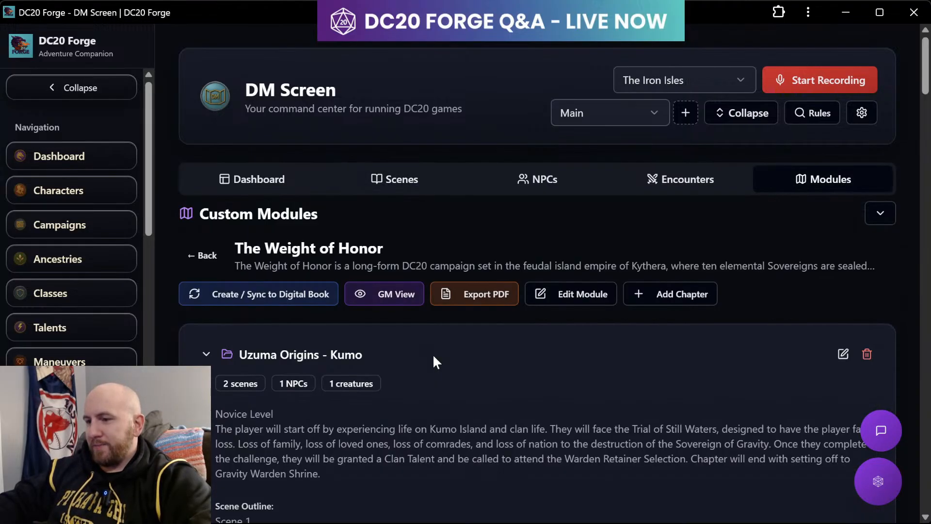
scroll(500, 412, "down", 8)
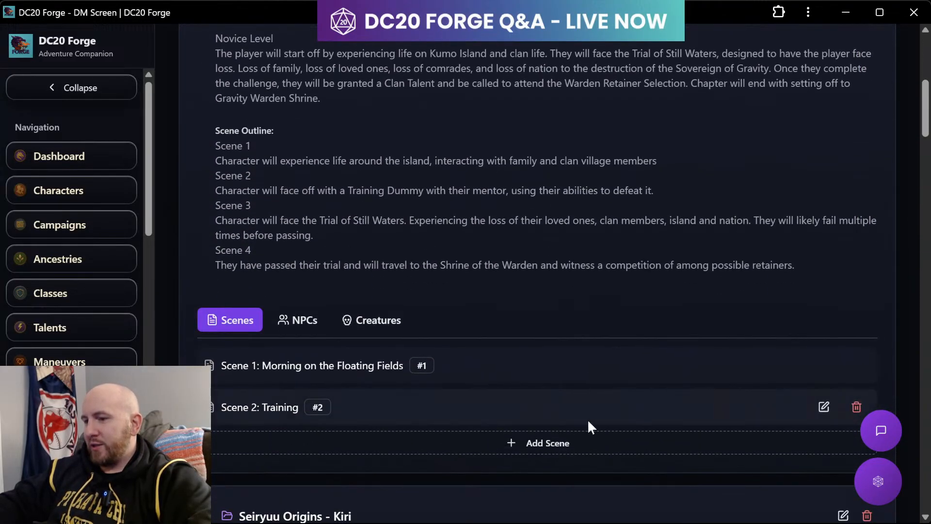
left_click(823, 408)
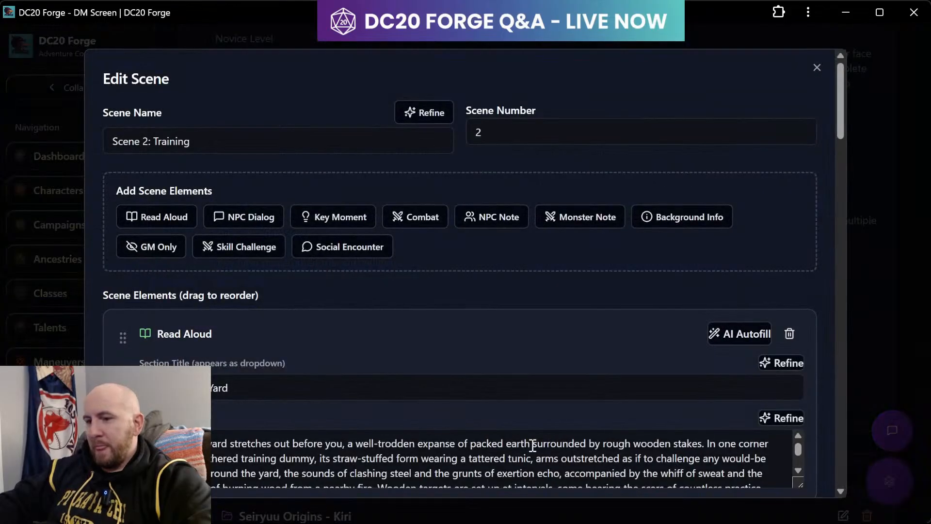
- Add an NPC Dialog element to Scene 2: Training and go to its blank fields after the Character Wins read-aloud
scroll(533, 445, "down", 2)
scroll(329, 270, "down", 20)
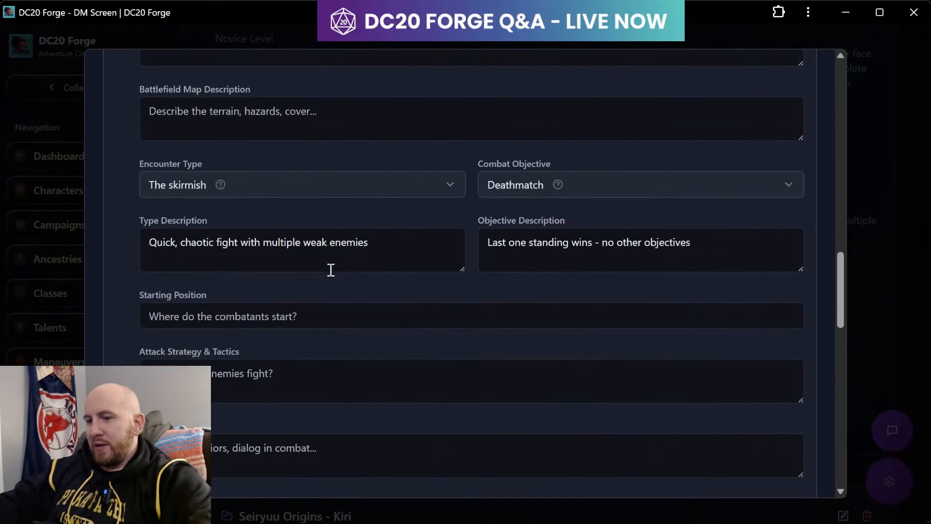
scroll(331, 270, "up", 20)
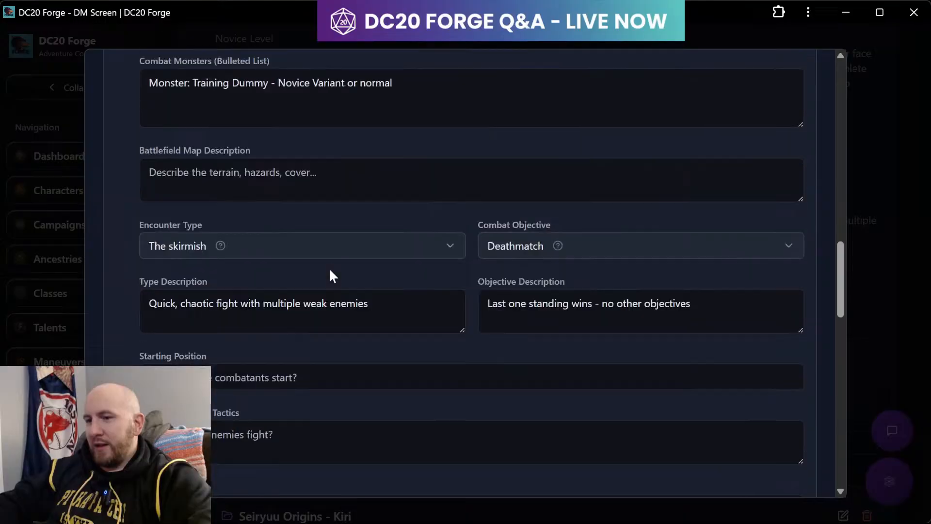
scroll(266, 154, "up", 5)
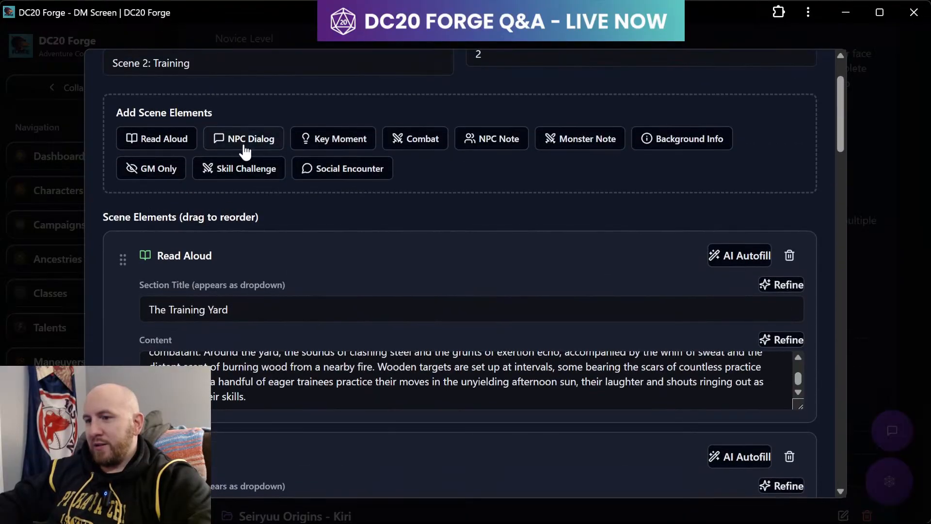
scroll(336, 299, "down", 1)
scroll(336, 299, "down", 20)
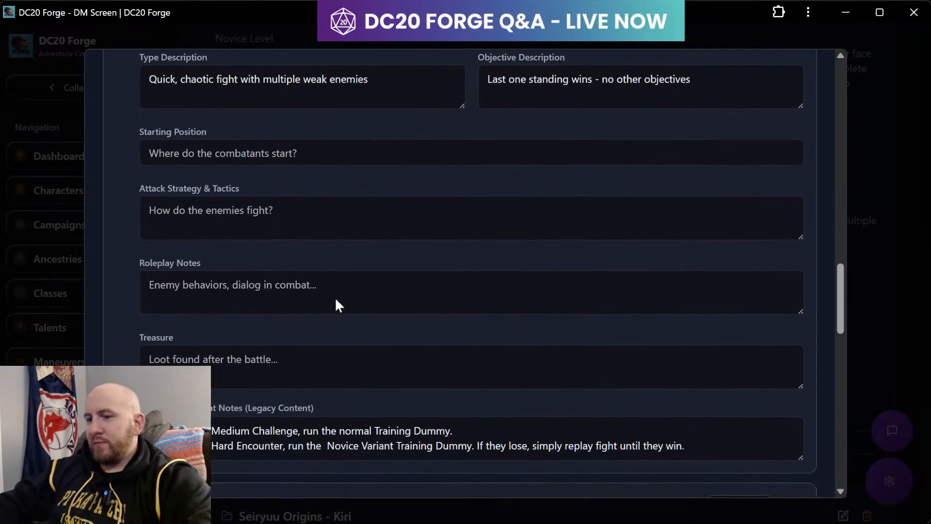
scroll(335, 300, "down", 5)
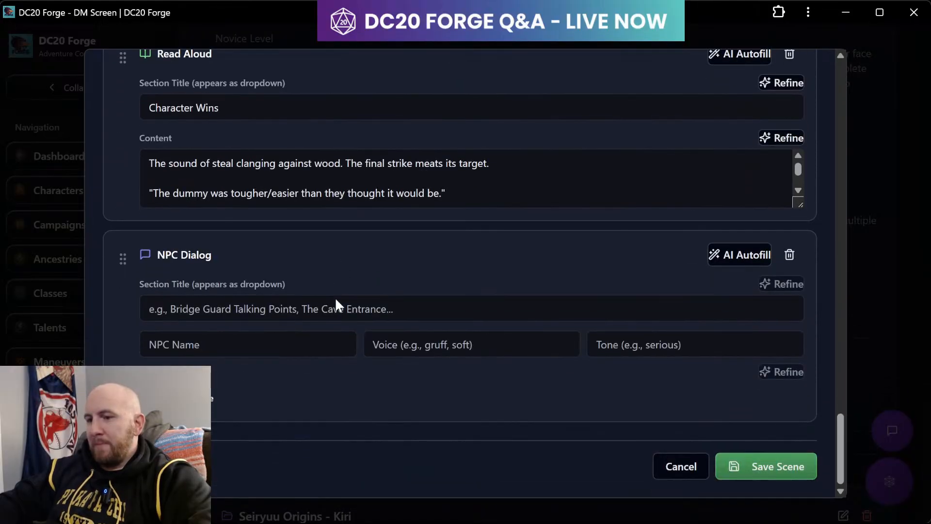
- Set the section title of the new NPC Dialog element to "Character Wins"
left_click(219, 313)
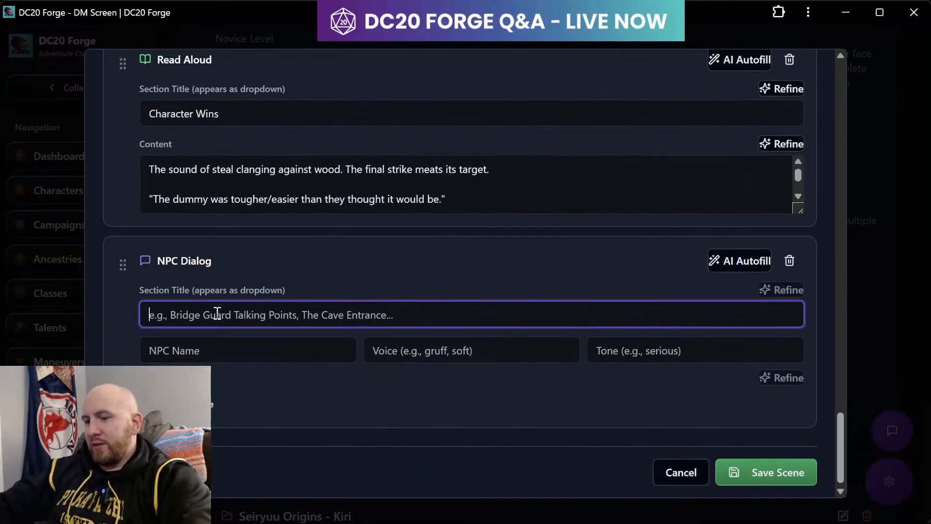
type("Character ")
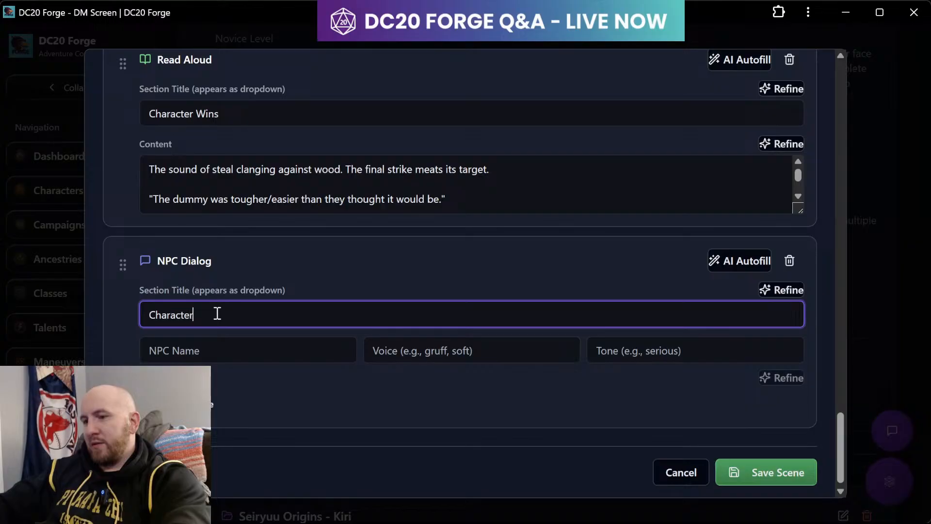
type("Wins")
- Copy the NPC name "Sensai Kazuki" from the earlier scene element into the NPC name of the Character Wins dialog
left_click(203, 351)
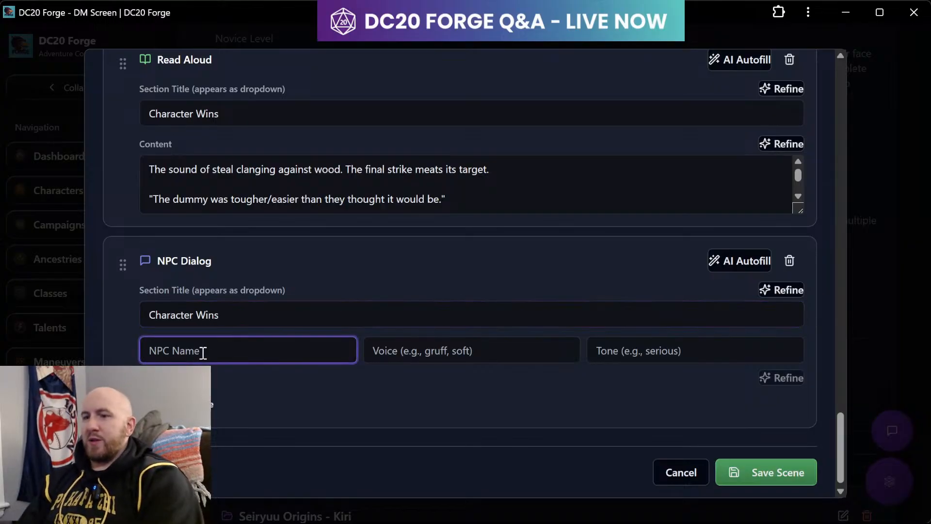
scroll(202, 351, "up", 5)
scroll(202, 353, "up", 2)
left_click_drag(219, 221, 84, 224)
key("ctrl+c")
scroll(339, 339, "down", 3)
left_click(227, 344)
key("ctrl+v")
- Set the tone of the Character Wins dialog to "proud & soft"
left_click(653, 346)
type("dema")
key("BackSpace")
key("BackSpace")
key("BackSpace")
key("BackSpace")
type("s")
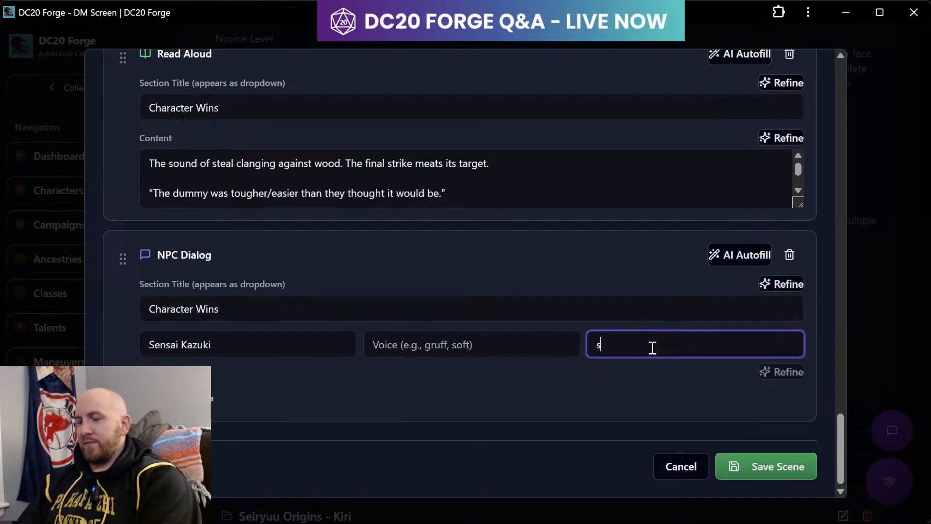
type("erious")
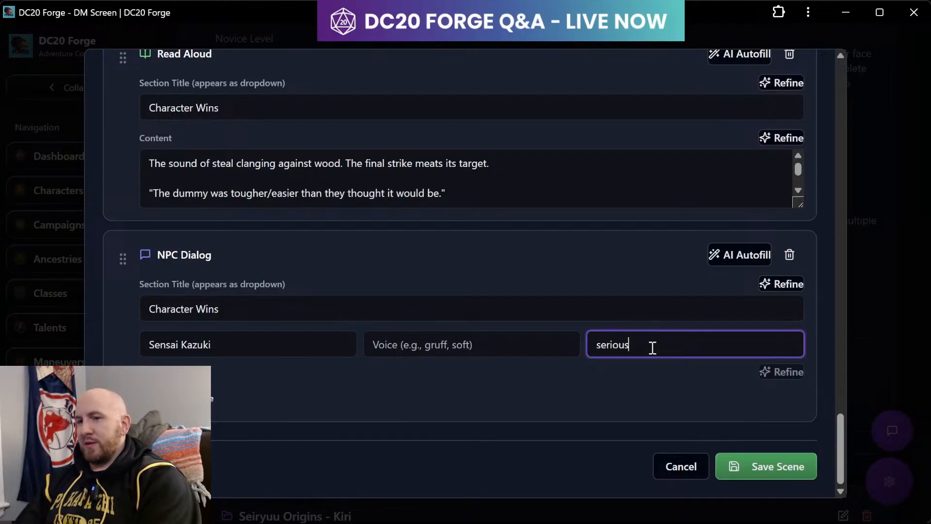
key("BackSpace")
key("BackSpace")
key("BackSpace")
key("BackSpace")
key("BackSpace")
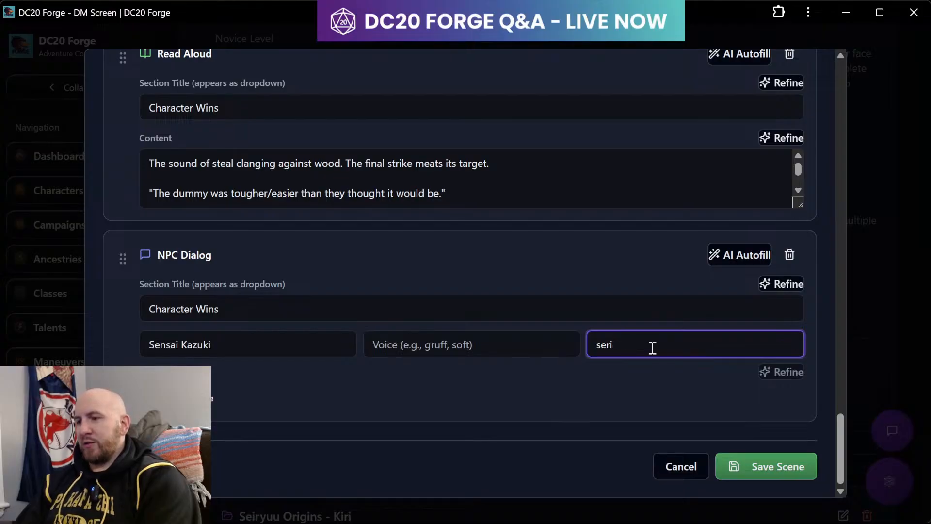
key("BackSpace")
type("ofter")
key("BackSpace")
key("BackSpace")
key("BackSpace")
key("BackSpace")
key("BackSpace")
key("BackSpace")
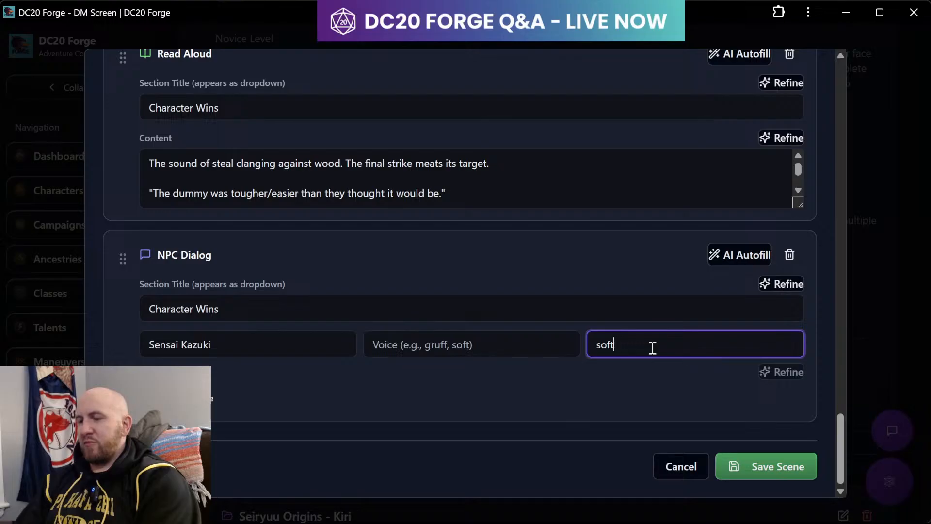
type("proud ")
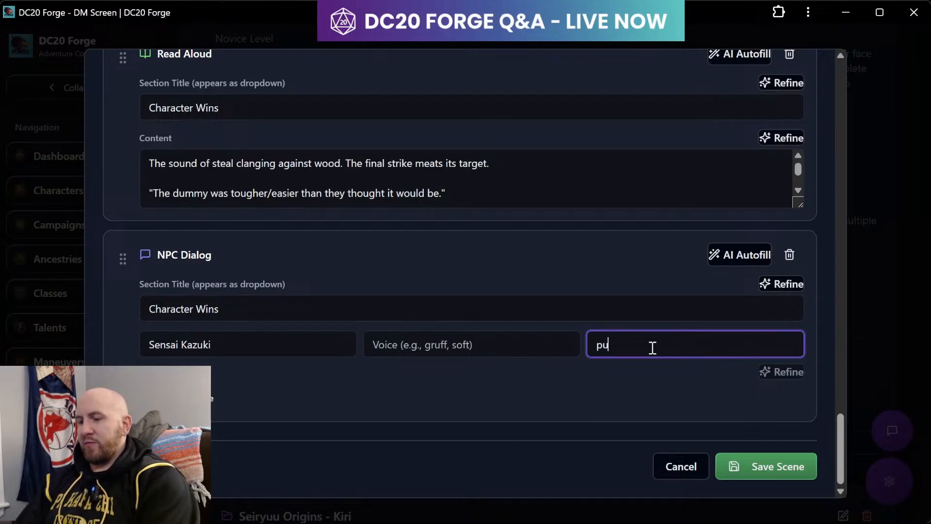
type("& soft")
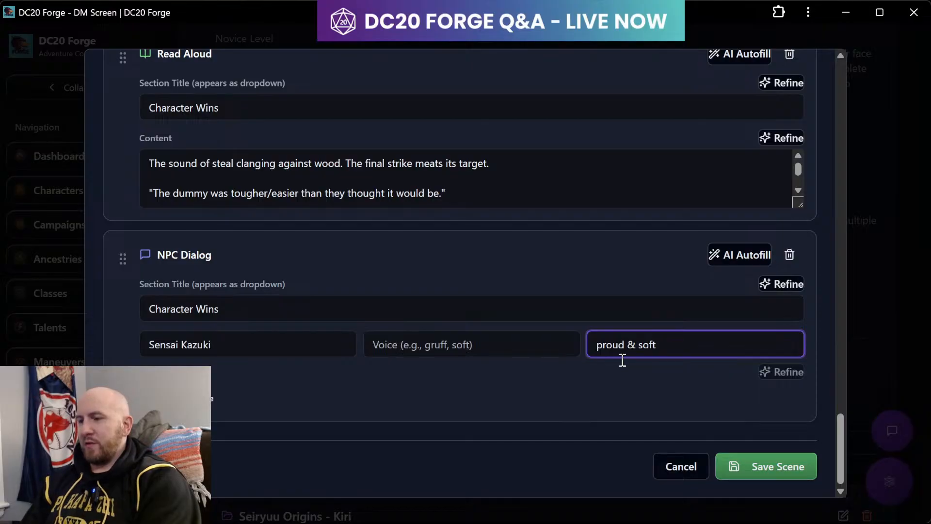
- Add a quote to the Character Wins dialog that reads "Well done. You have proven yourself ready."
left_click(219, 396)
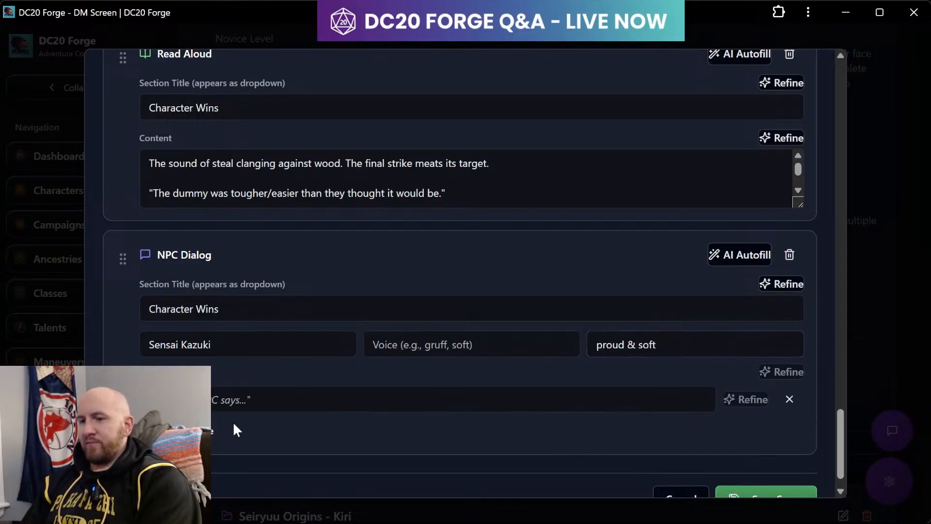
left_click(216, 401)
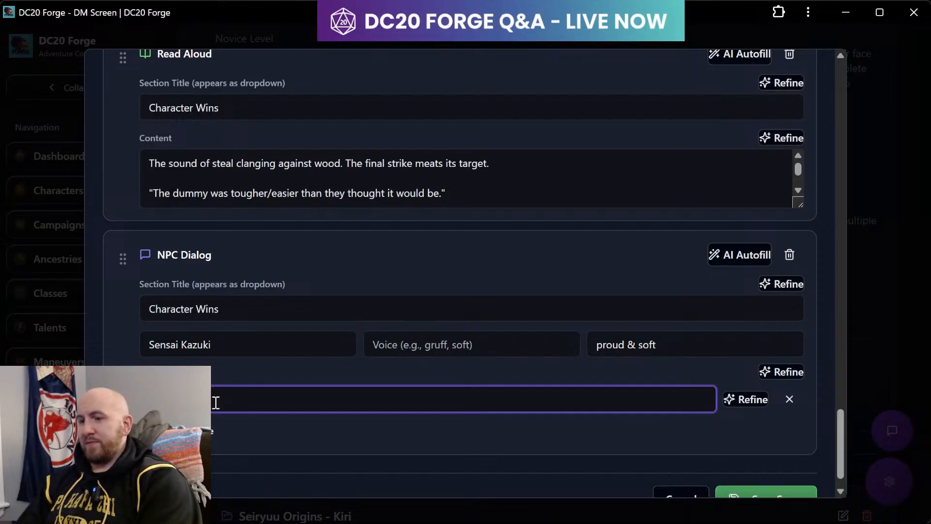
type("you have prov")
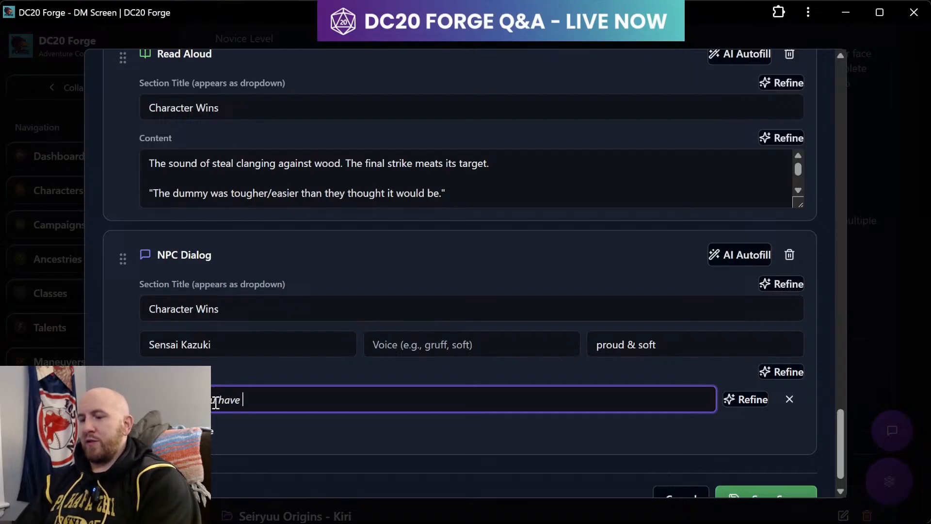
type("en your")
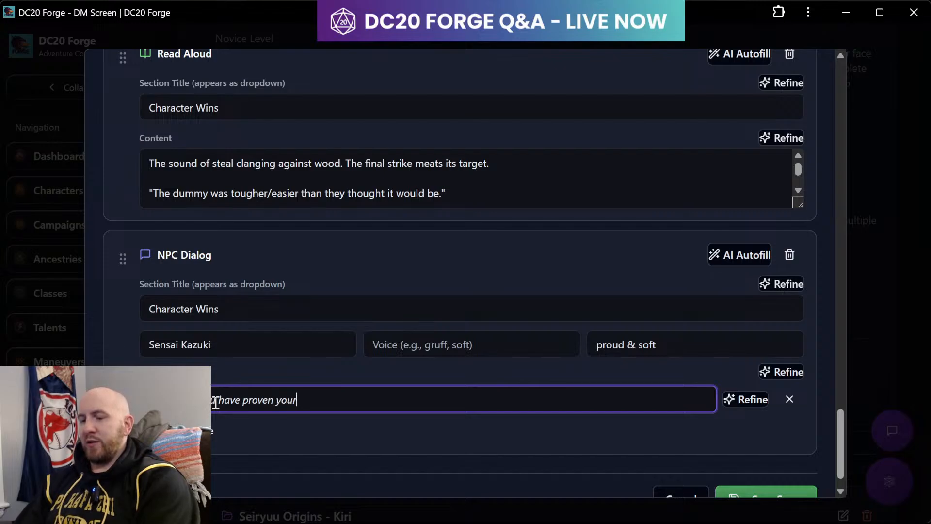
type("self ready.")
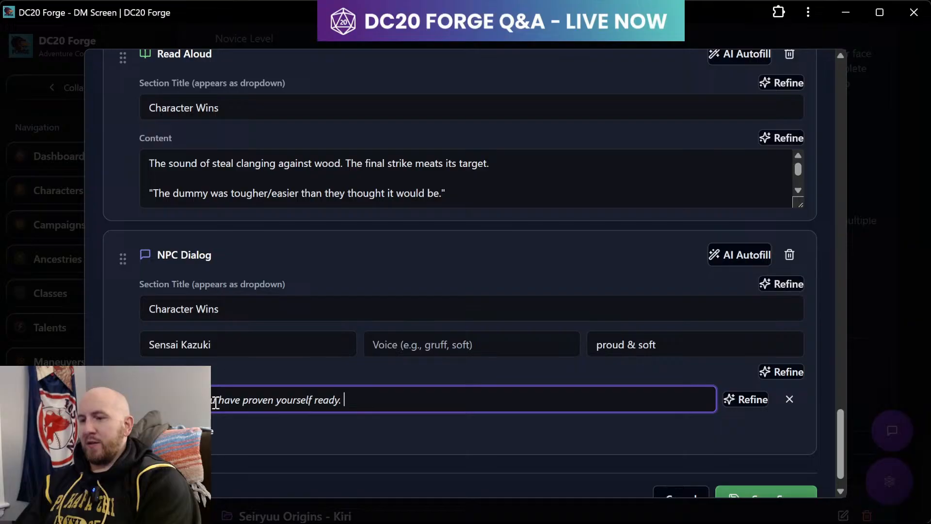
- Extend the quote with the sentence "Head to Sanctuary for your final test."
type(" Head")
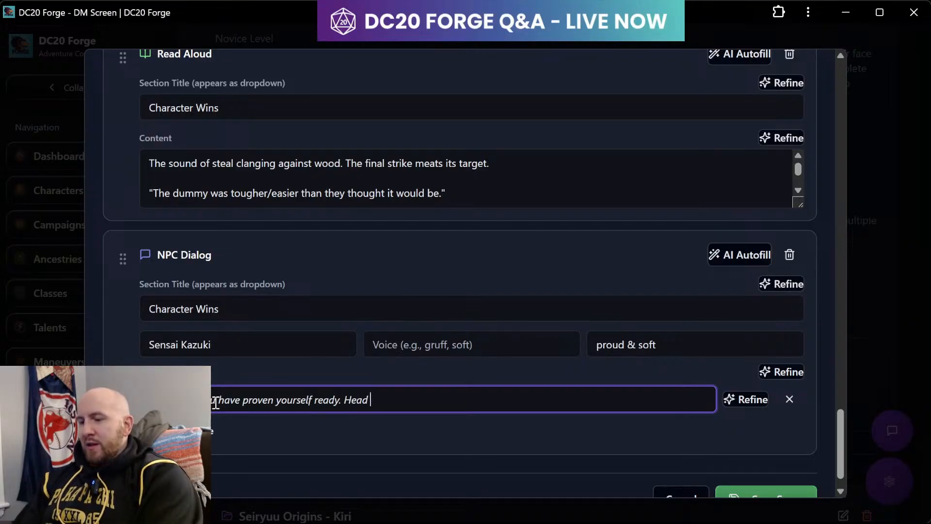
type(" to")
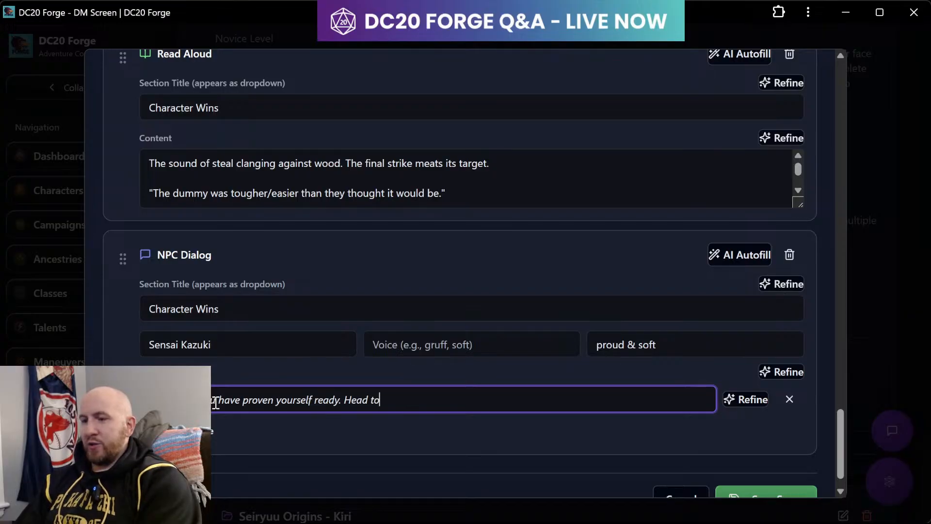
type(" [l")
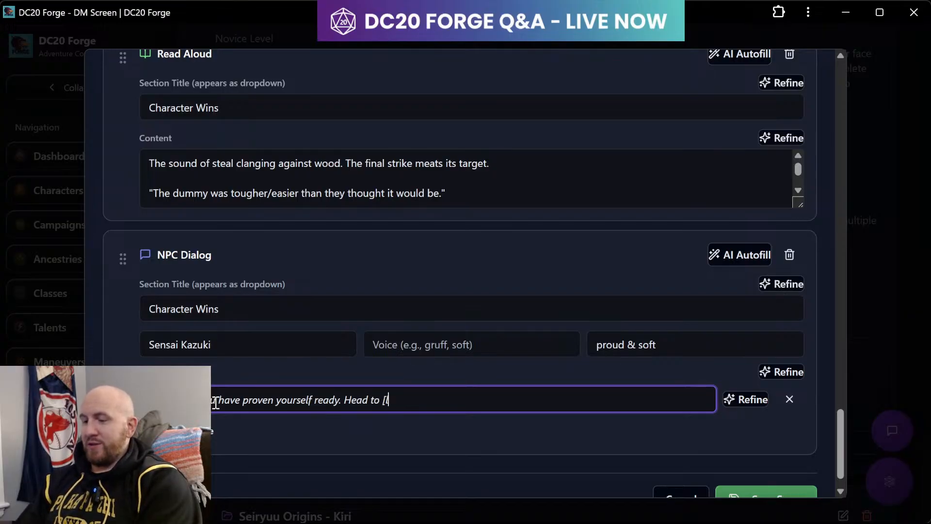
type("ocation")
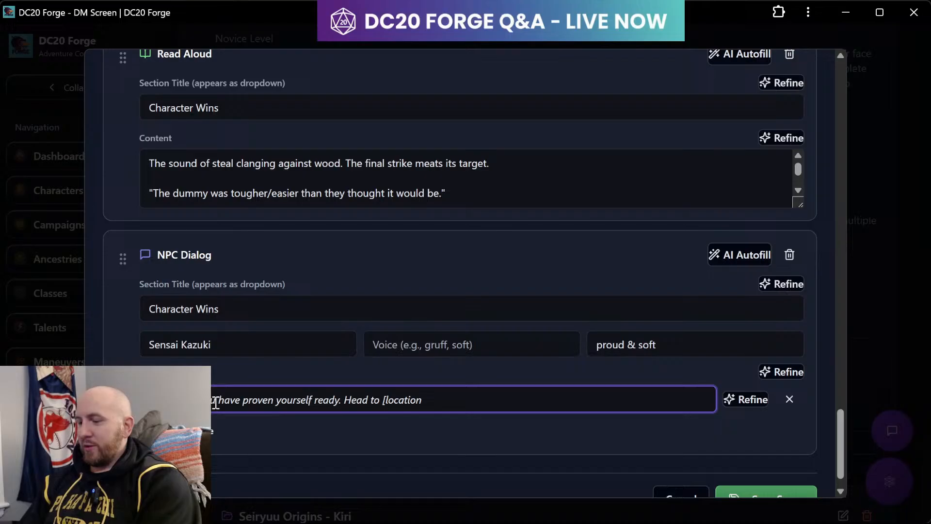
key("BackSpace")
key("BackSpace")
key("BackSpace")
key("BackSpace")
key("BackSpace")
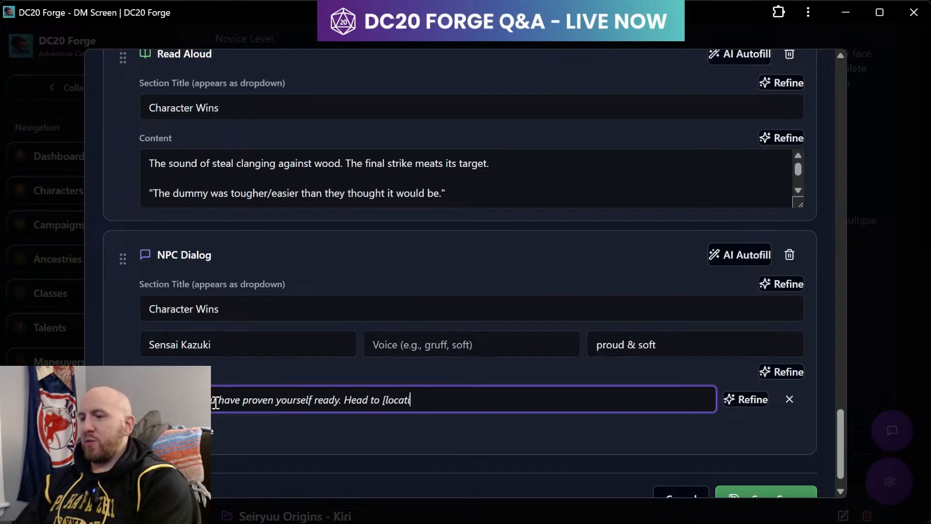
key("BackSpace")
key("BackSpace")
key("BackSpace")
type("Sa")
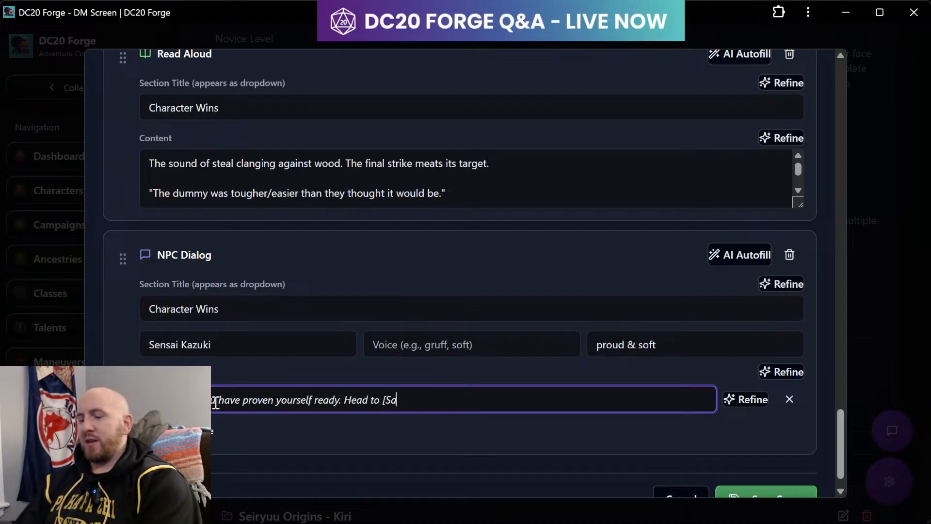
type("nctu")
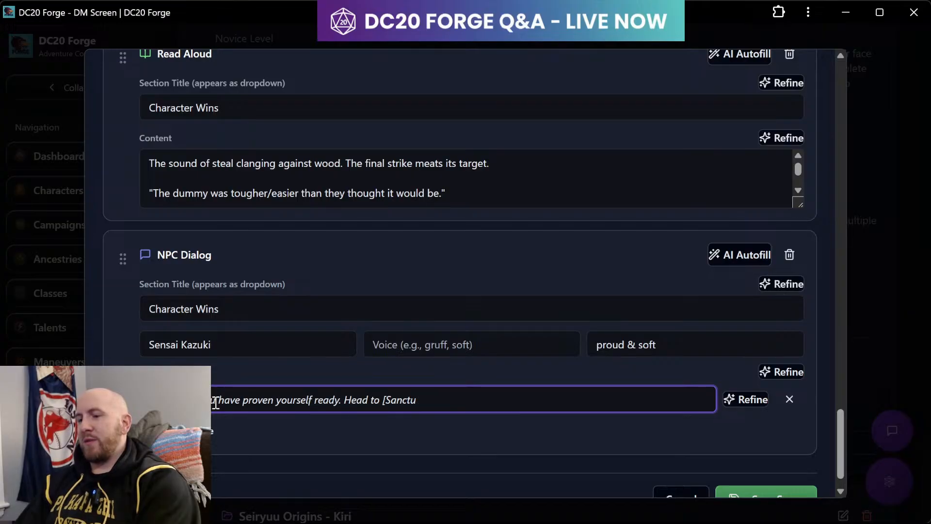
type("rary")
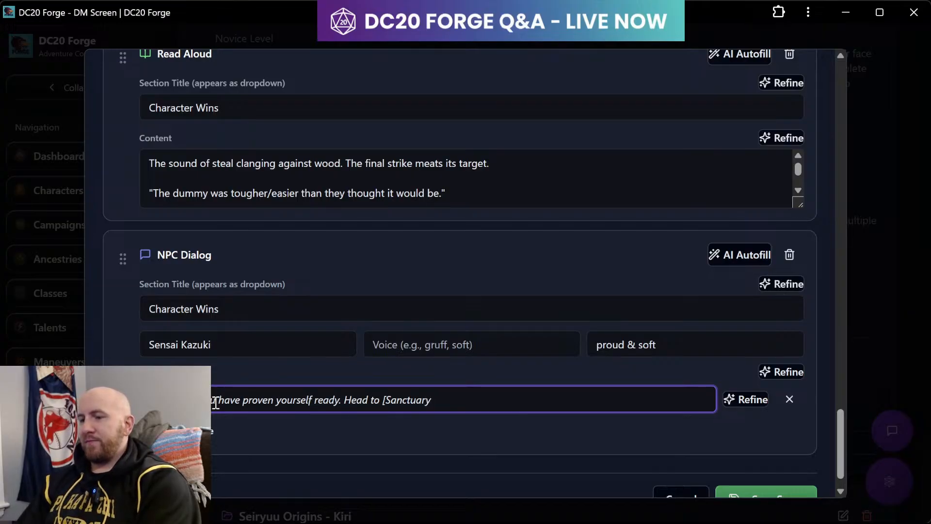
key("BackSpace")
key("BackSpace")
key("BackSpace")
key("BackSpace")
key("BackSpace")
key("BackSpace")
key("BackSpace")
key("BackSpace")
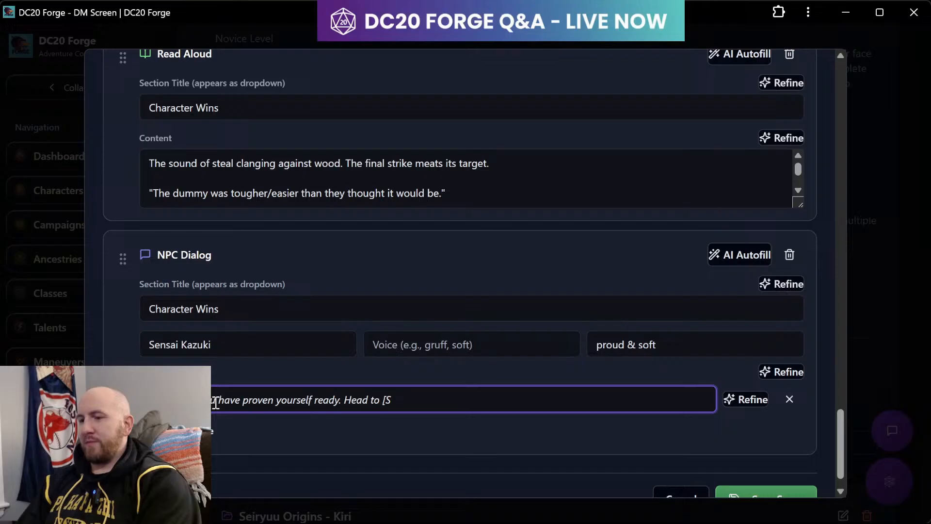
type("Sanctuary")
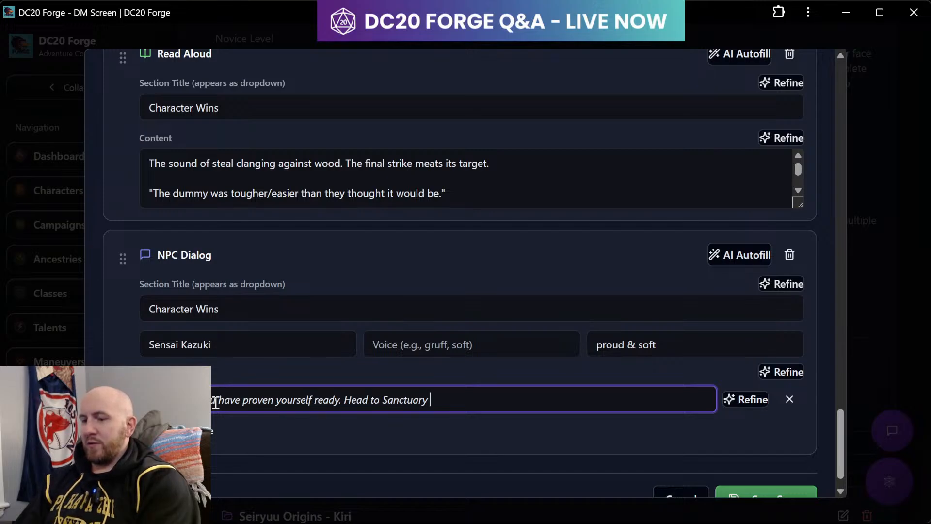
type(" for your fin")
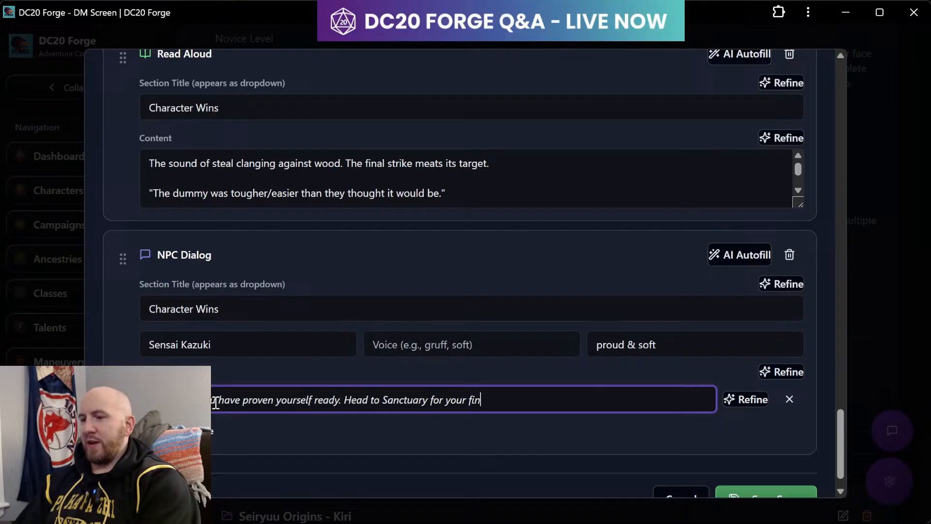
type("al test.")
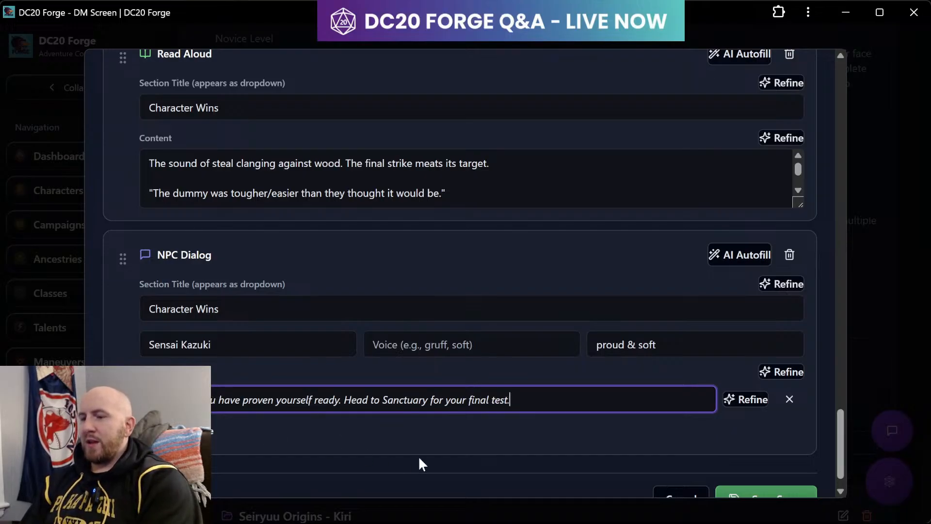
- Review the scene's earlier elements and save the Training scene
scroll(419, 459, "up", 15)
scroll(418, 455, "up", 15)
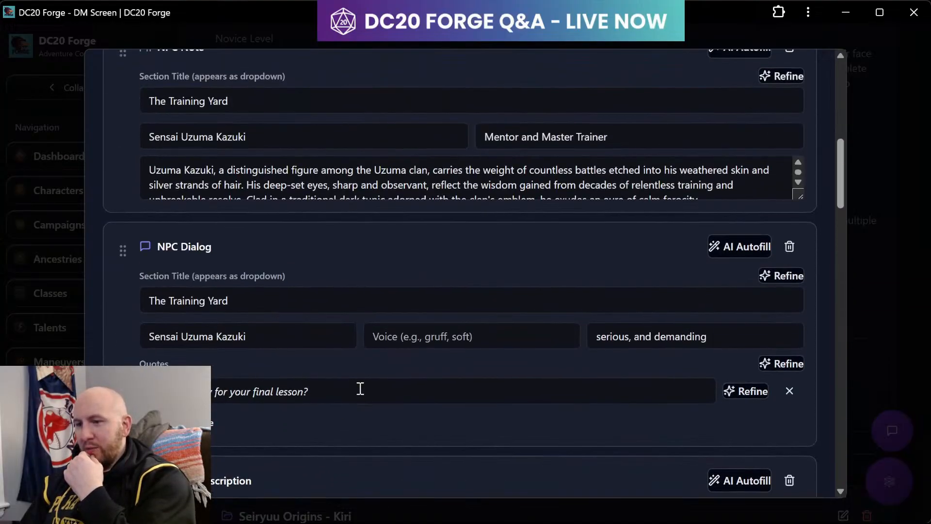
scroll(366, 418, "down", 20)
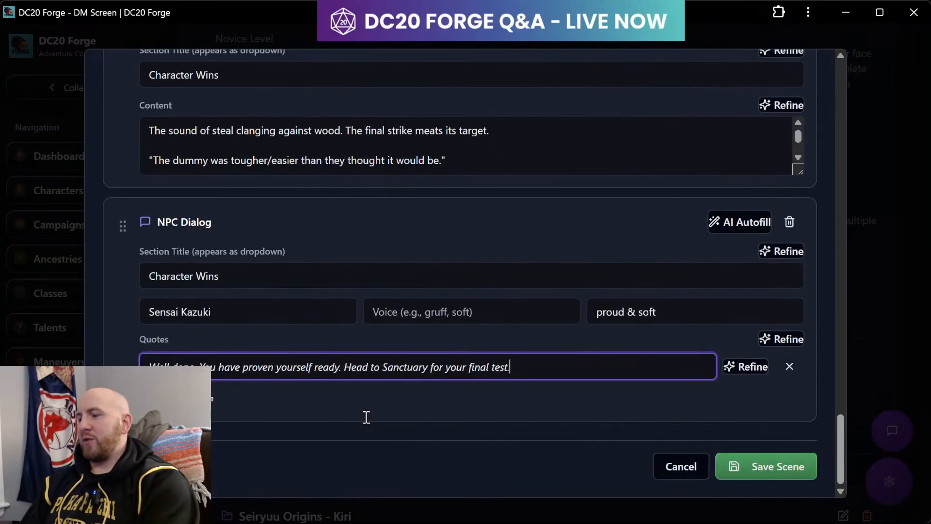
left_click(789, 465)
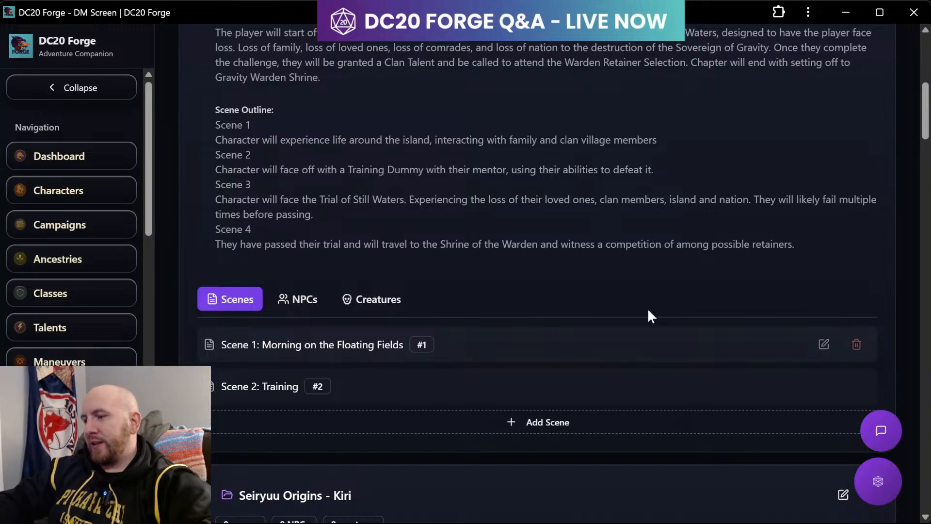
- Open Scene 1: Morning on the Floating Fields for editing and examine its read-aloud, NPC dialog and GM-only elements
left_click(821, 348)
scroll(486, 426, "down", 10)
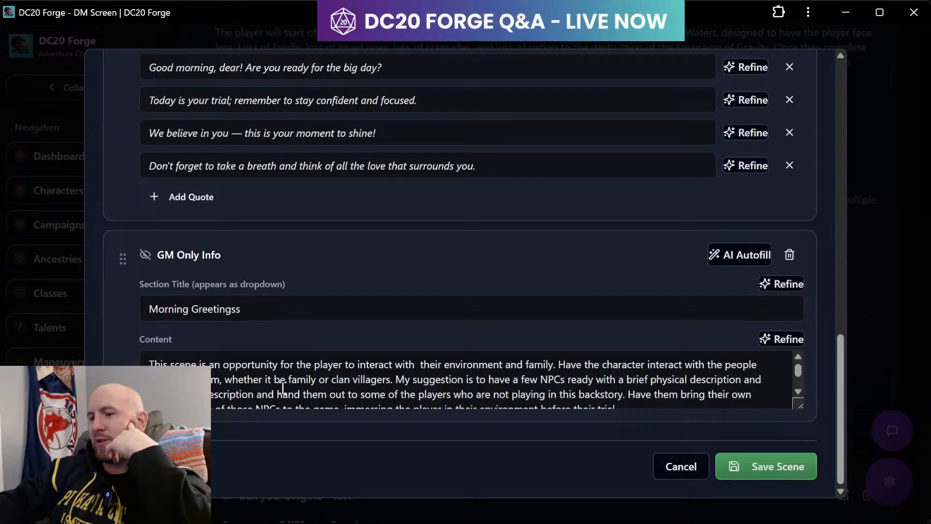
scroll(387, 384, "down", 1)
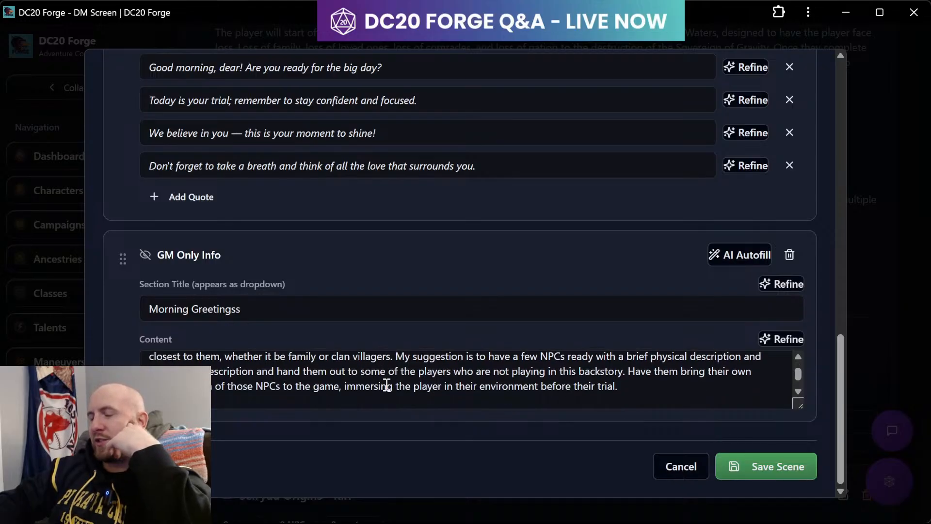
scroll(387, 385, "up", 1)
scroll(478, 345, "up", 1)
scroll(479, 346, "up", 15)
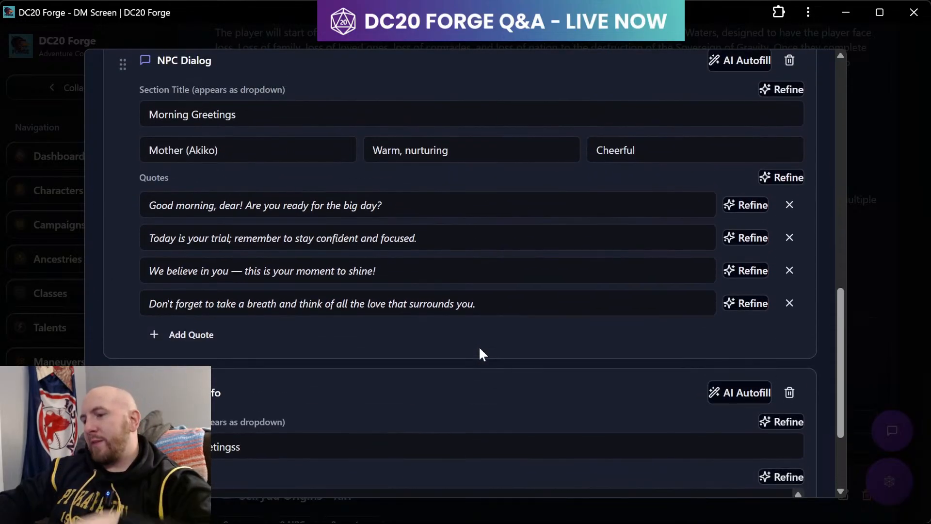
scroll(480, 349, "down", 3)
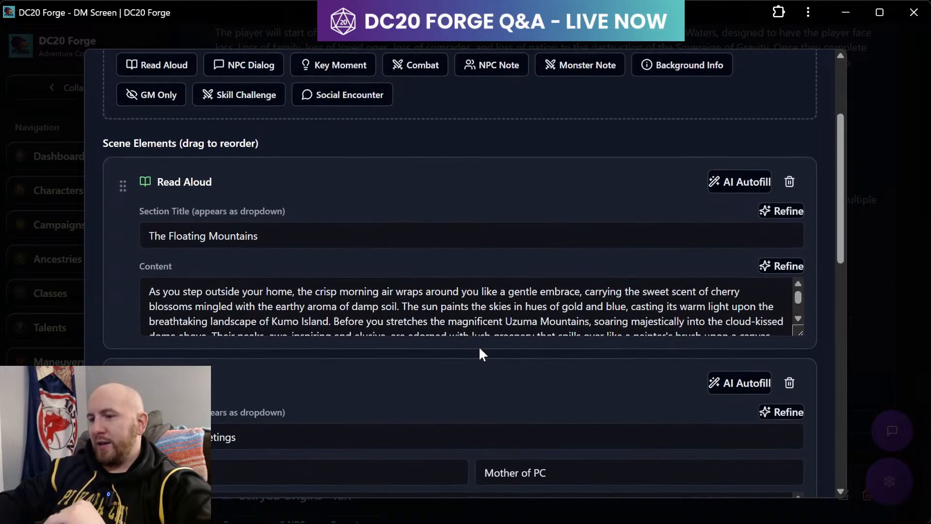
scroll(480, 349, "up", 3)
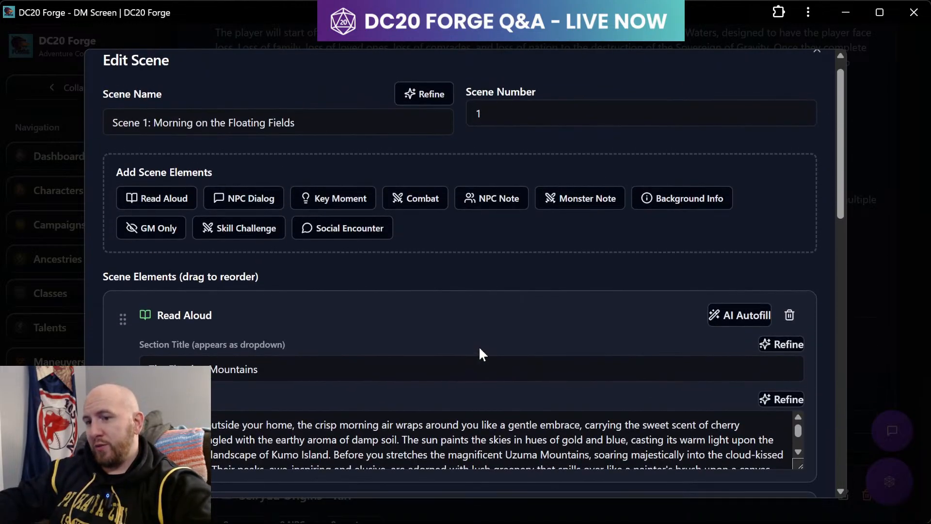
scroll(480, 349, "down", 12)
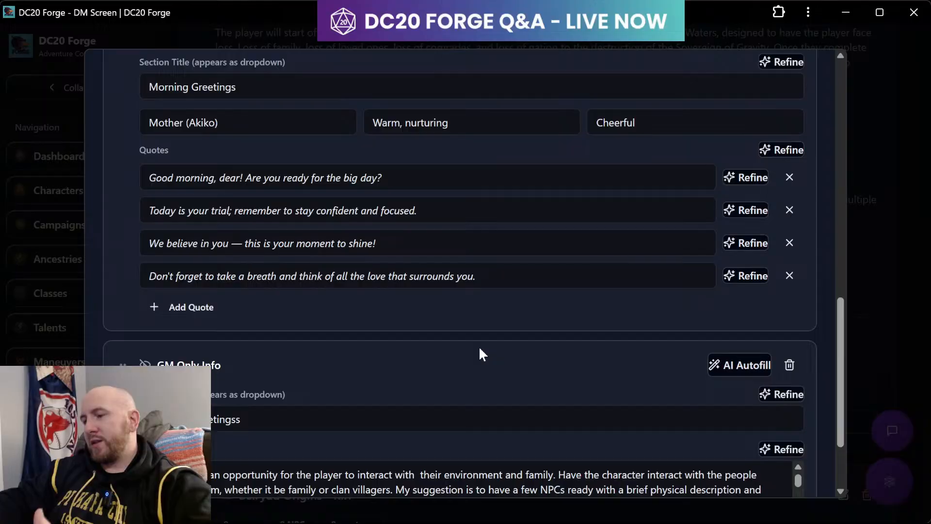
- Examine Scene 1's elements, from the Floating Mountains read-aloud and NPC note through the Morning Greetings dialog and GM-only info
scroll(480, 349, "down", 3)
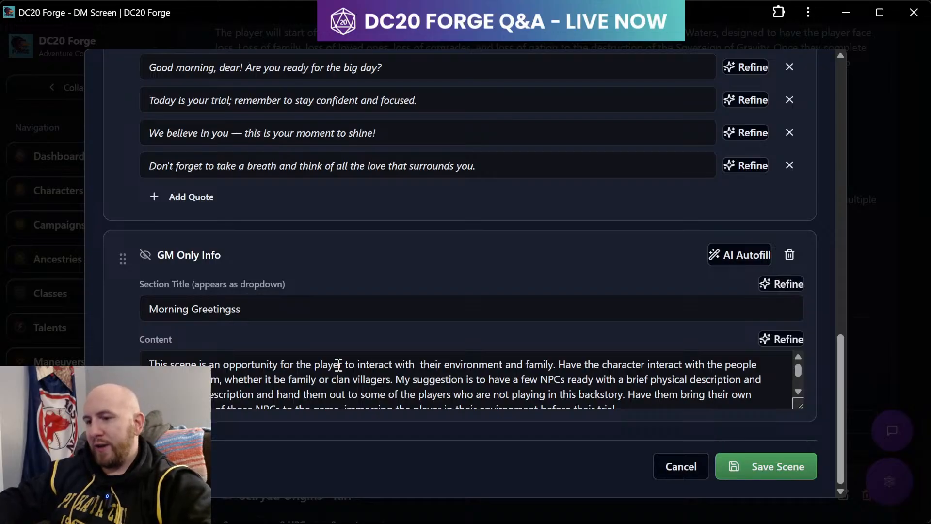
scroll(407, 225, "up", 8)
scroll(405, 220, "up", 8)
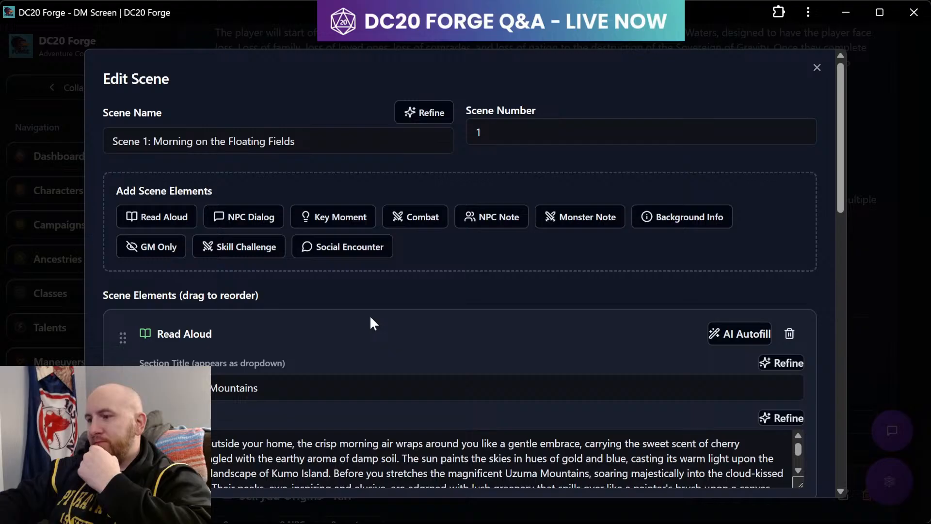
scroll(371, 322, "down", 2)
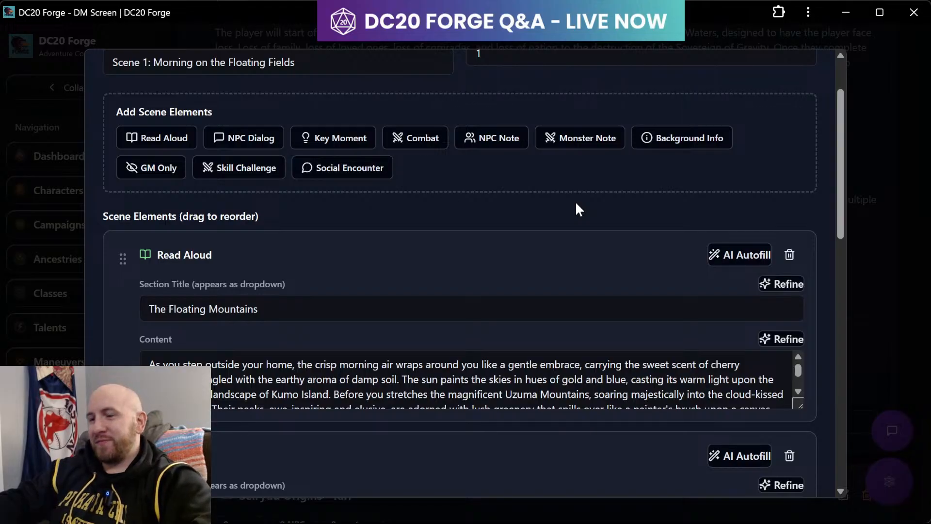
scroll(576, 204, "down", 3)
scroll(532, 330, "down", 1)
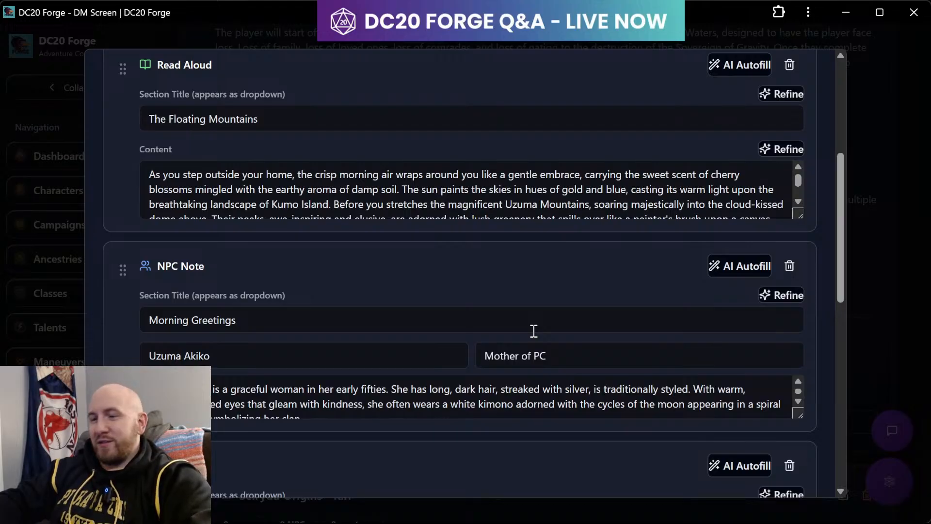
scroll(534, 331, "up", 5)
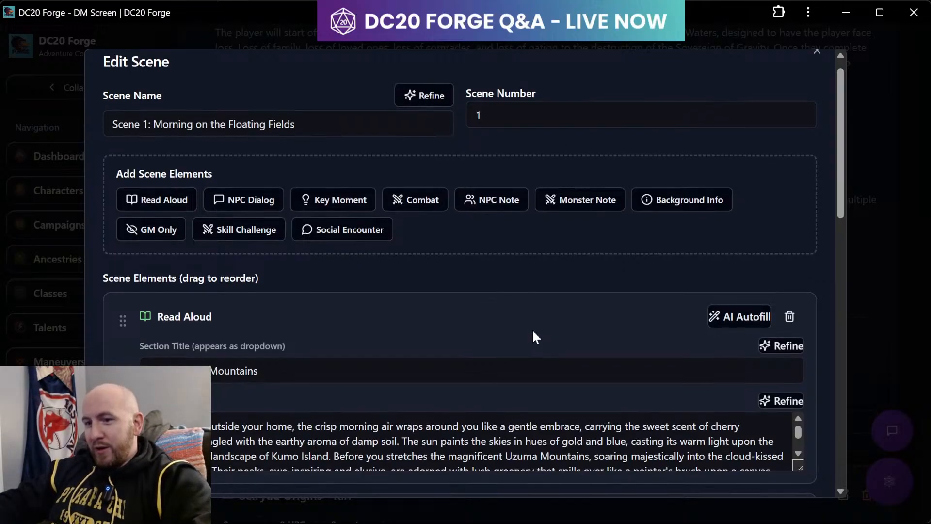
scroll(532, 335, "down", 3)
scroll(532, 328, "up", 3)
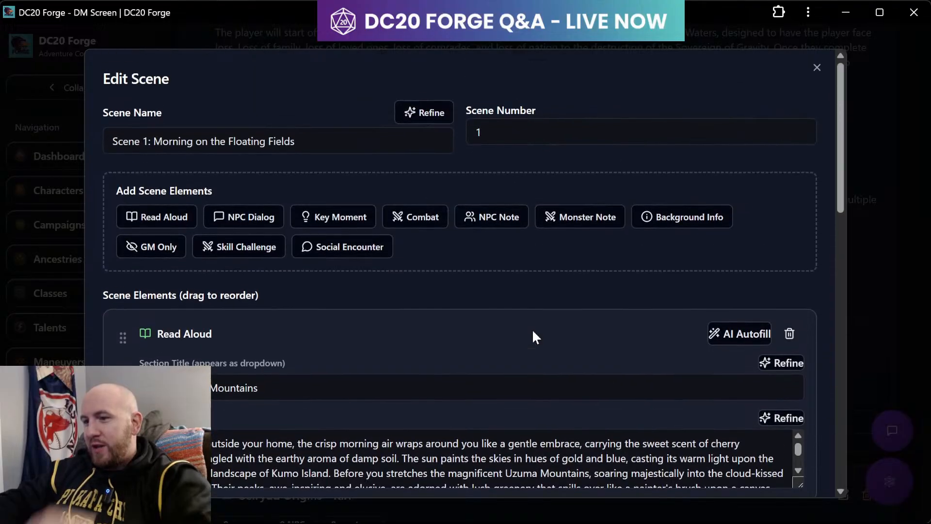
- Add a Background Info element to Scene 1 and move it to the start of the scene elements, before the read-aloud
left_click(678, 216)
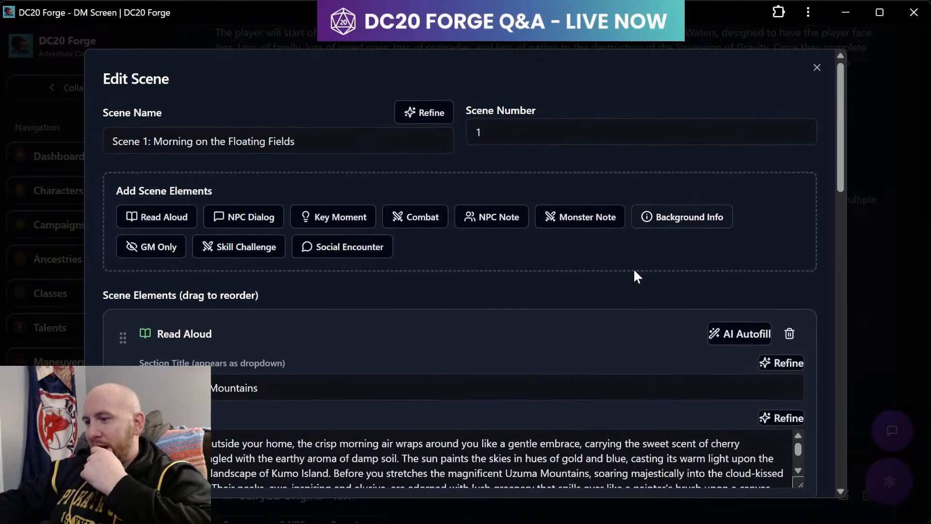
scroll(525, 351, "down", 10)
scroll(526, 351, "down", 3)
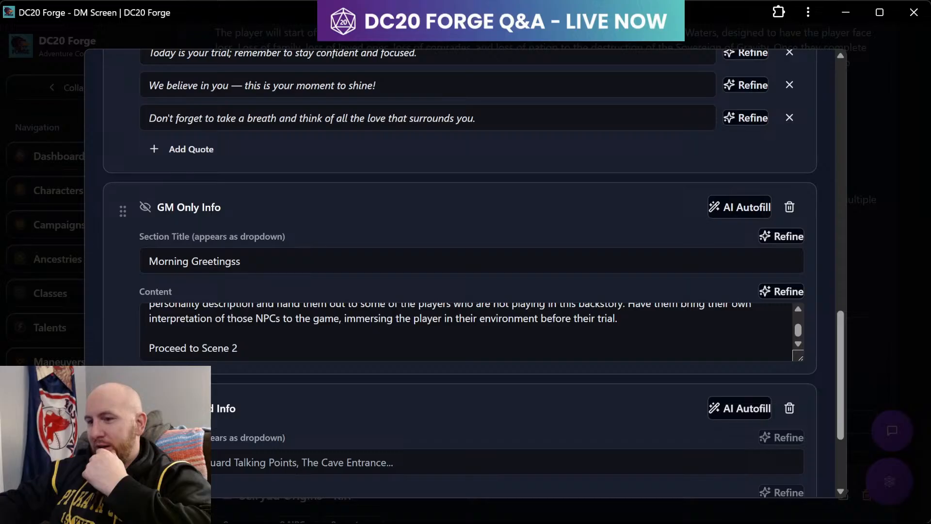
left_click_drag(123, 211, 67, 313)
scroll(194, 339, "down", 3)
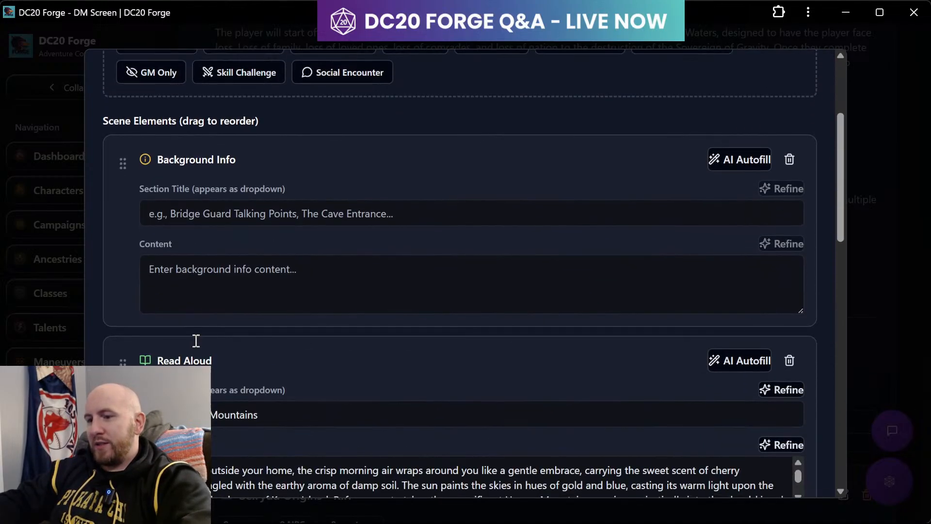
- Title the new Background Info section "The Floating Mountains"
left_click(212, 208)
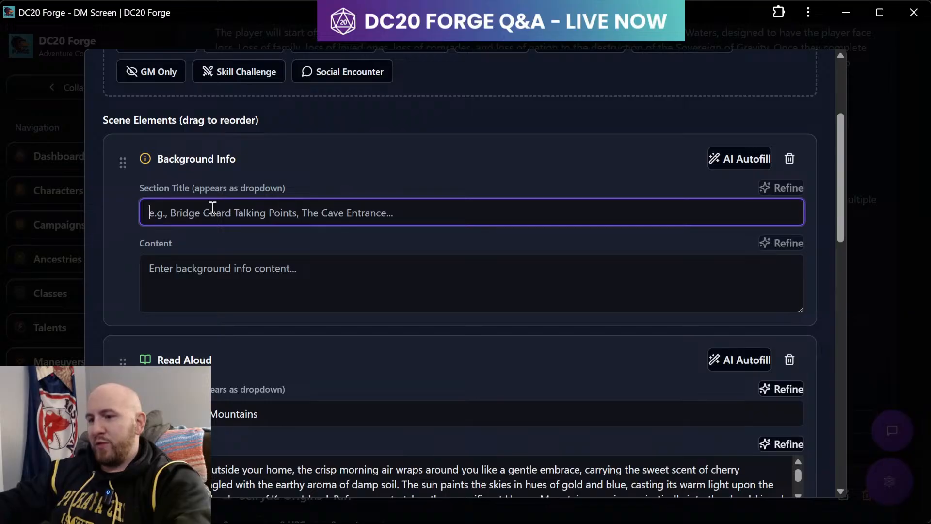
type("TGhe")
key("BackSpace")
key("BackSpace")
key("BackSpace")
type("he Floa")
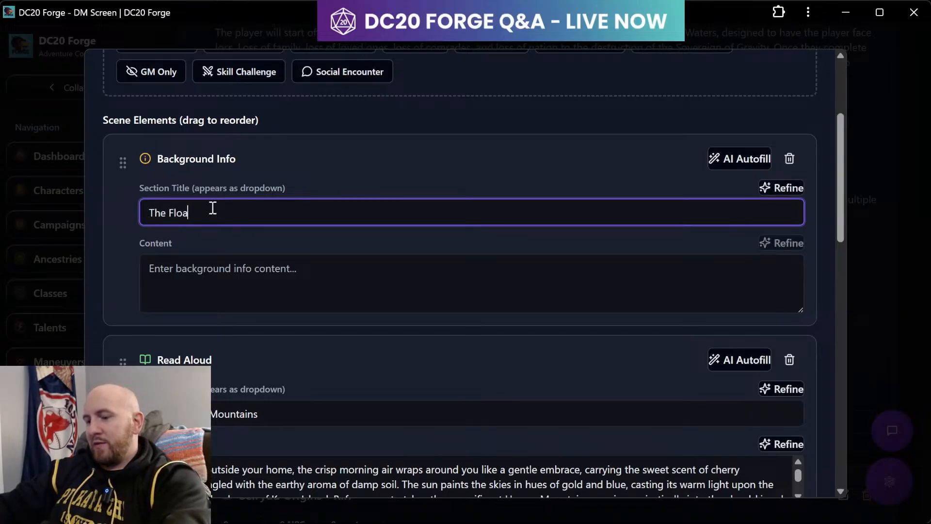
type("ting Mountains")
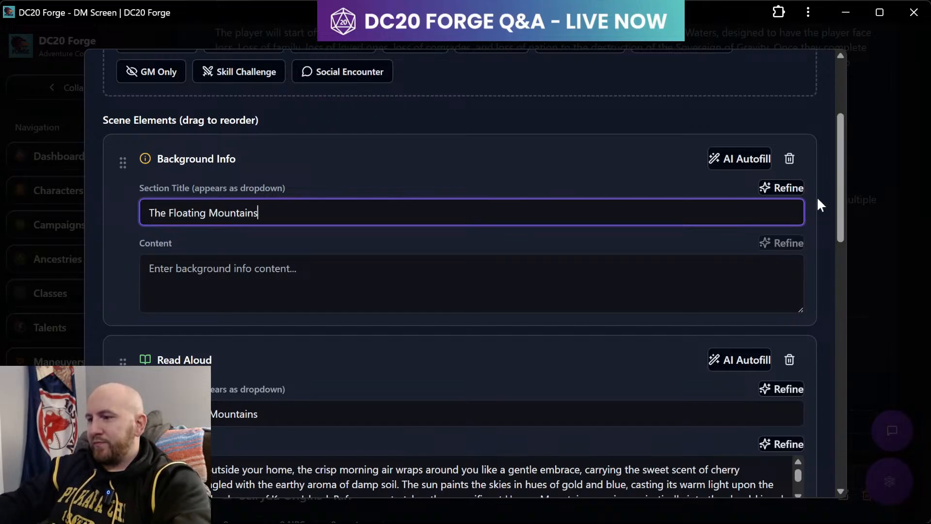
- Set up AI Autofill for the Background Info with the Heroic tone and guidance beginning "describe a few different locations in this"
left_click(721, 159)
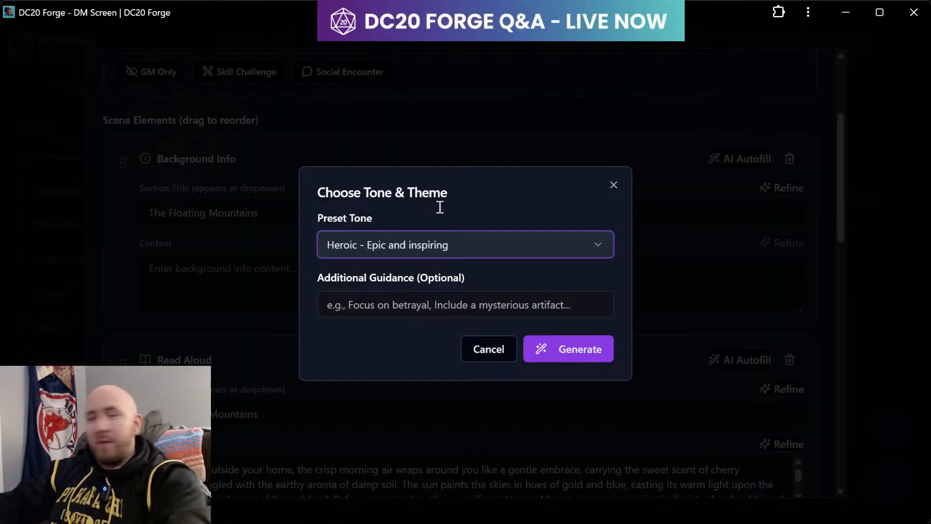
left_click(422, 305)
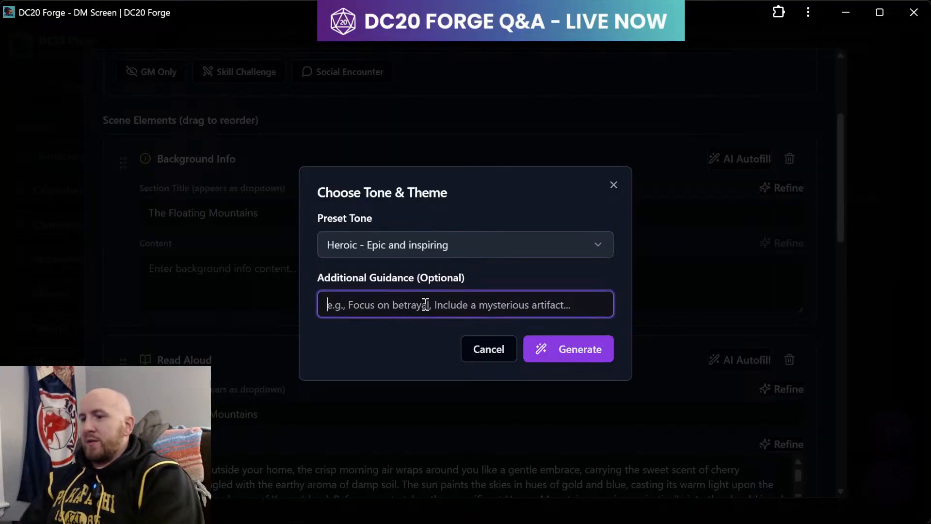
left_click(396, 245)
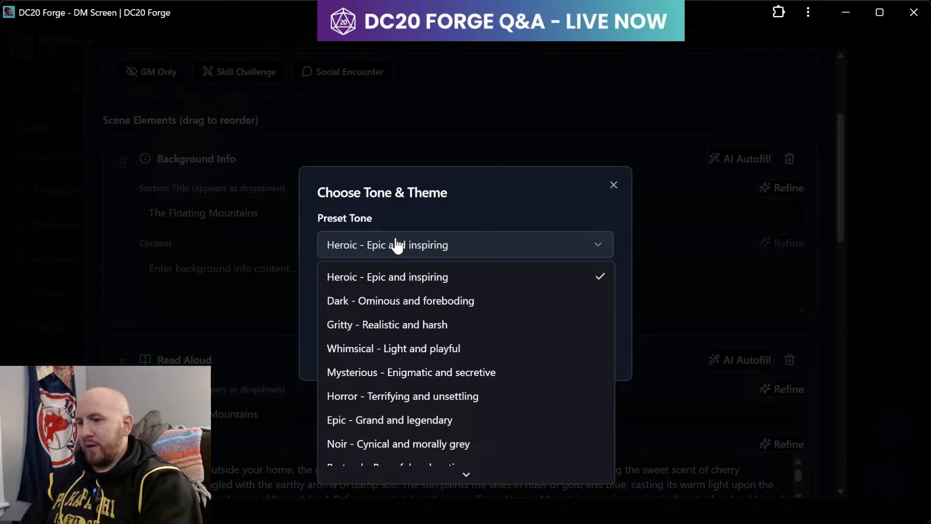
left_click(396, 245)
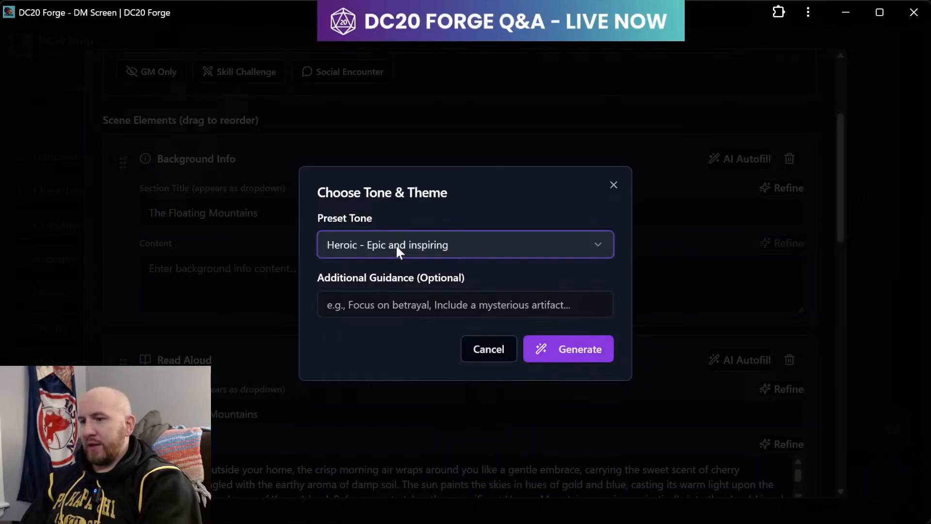
left_click(380, 304)
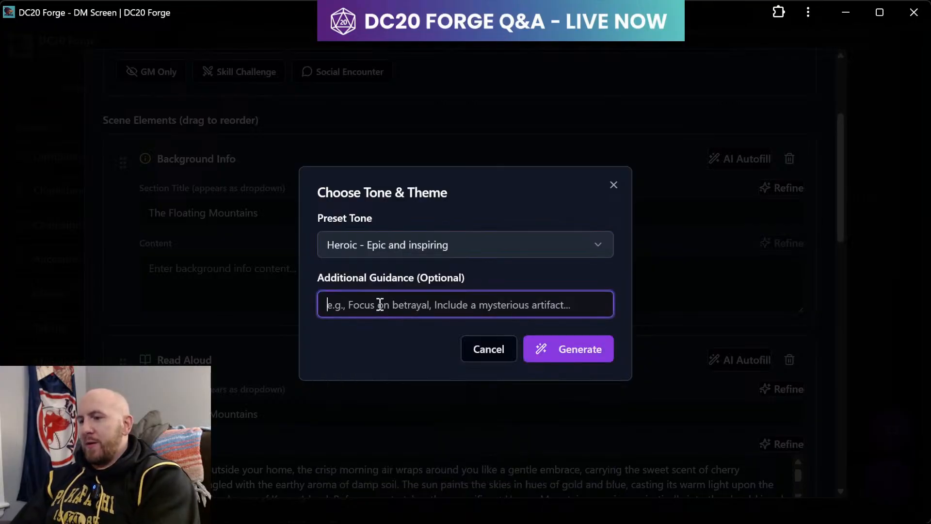
type("describ")
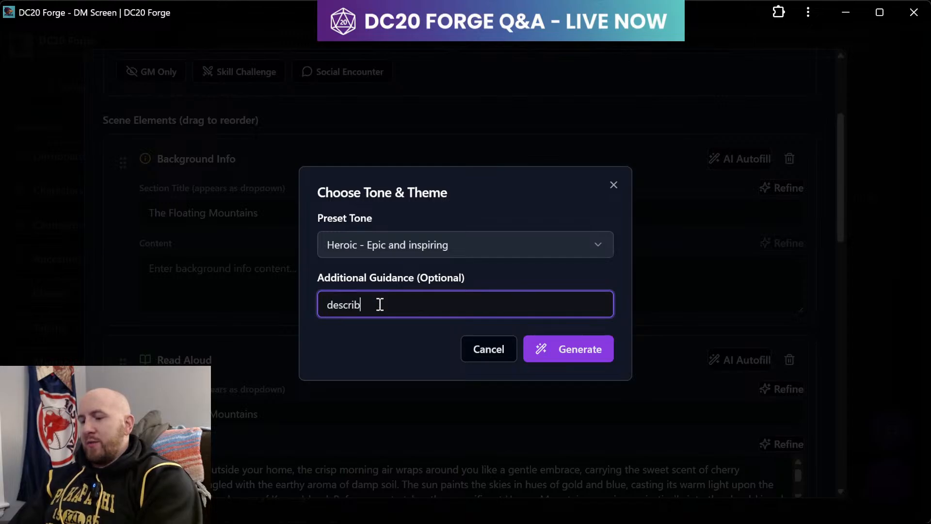
type("e a few ")
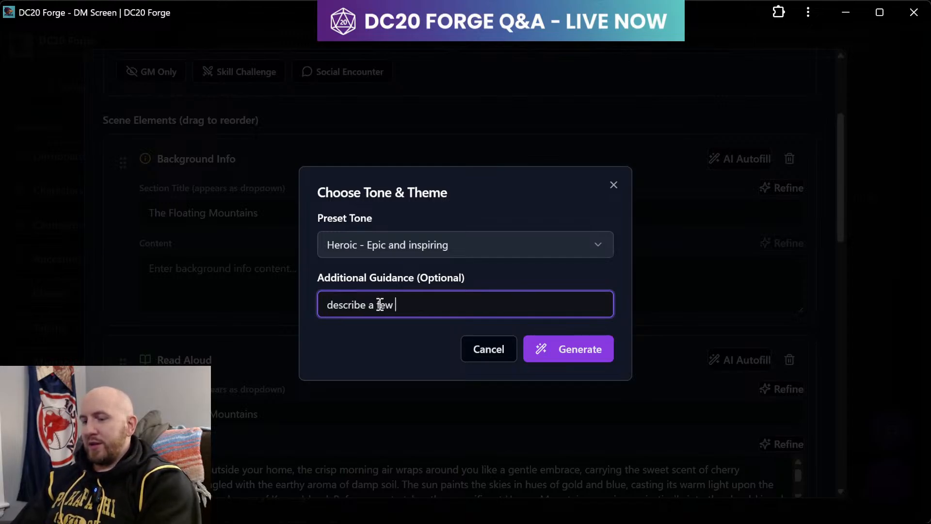
type("different lo")
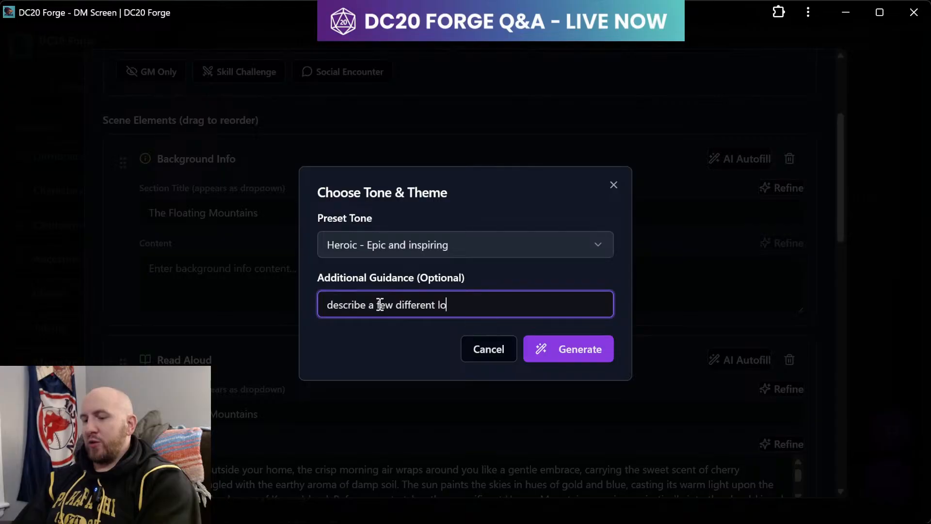
type("actionk")
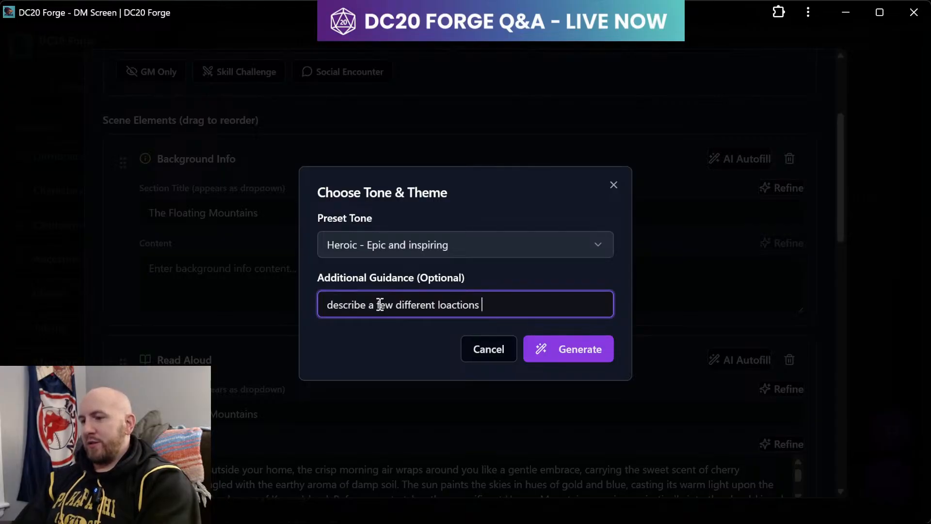
type("in")
key("BackSpace")
key("BackSpace")
key("BackSpace")
key("BackSpace")
key("BackSpace")
key("BackSpace")
key("BackSpace")
key("BackSpace")
key("BackSpace")
key("BackSpace")
type("cations in this")
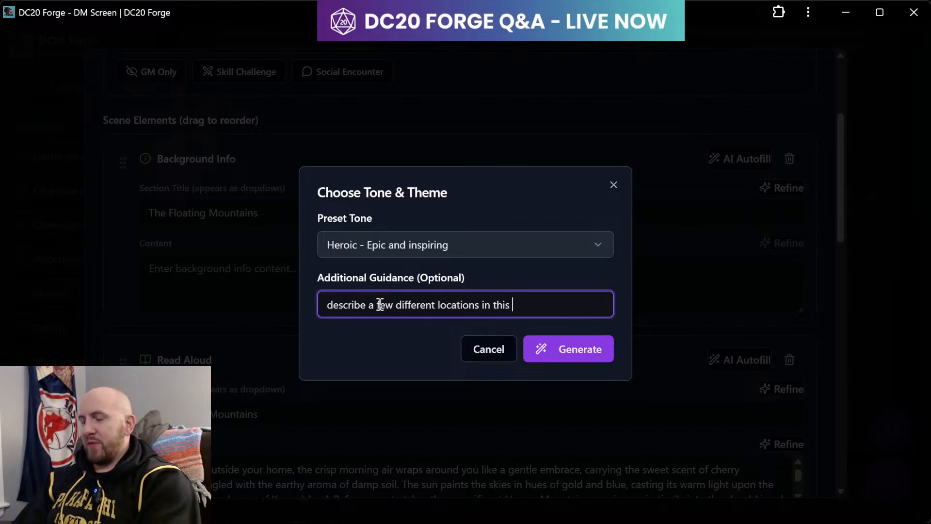
- Complete the guidance with "feudal japanese like clan village that a player may frequently visit" and try to generate the Background Info content
type(" feuda")
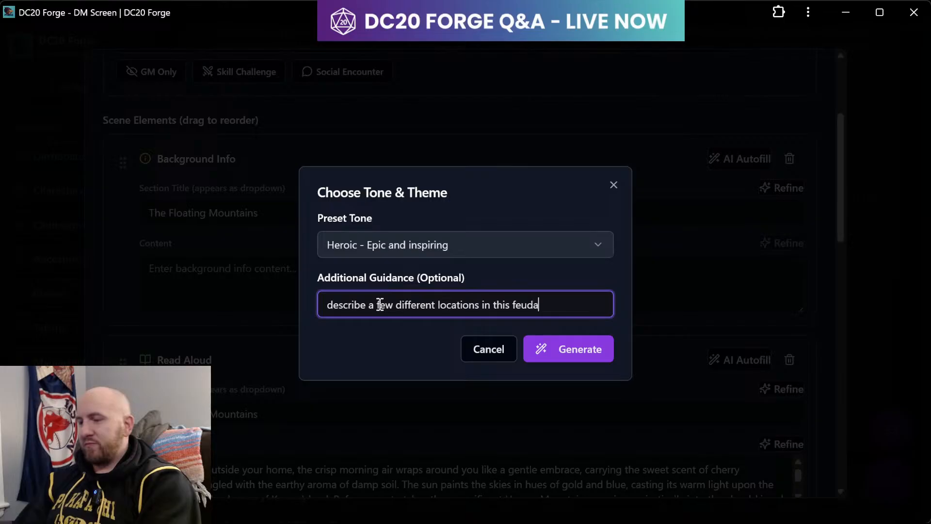
type("l japanese")
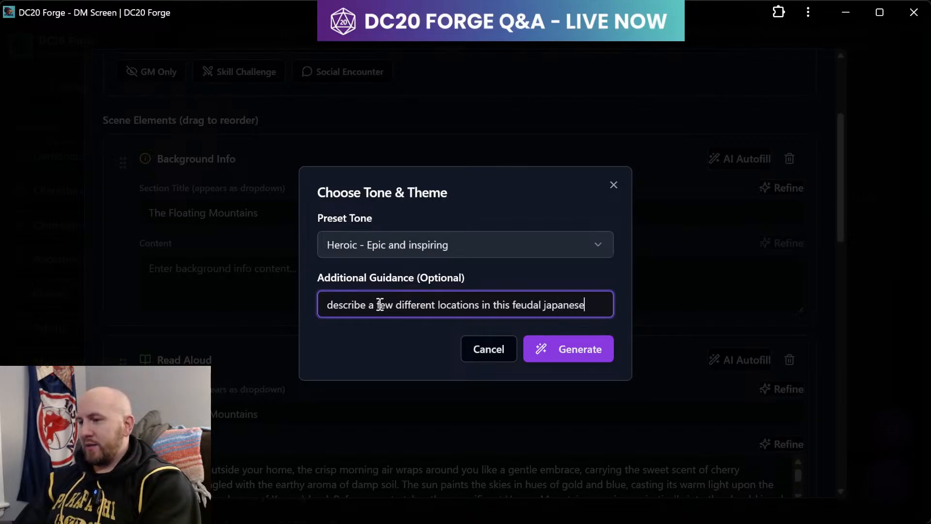
type(" like clan vi")
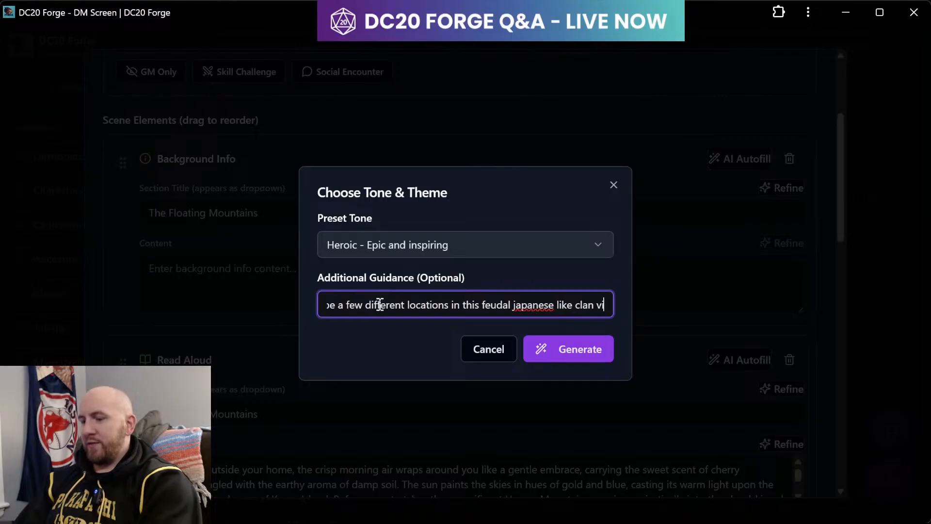
type("llage that a player may")
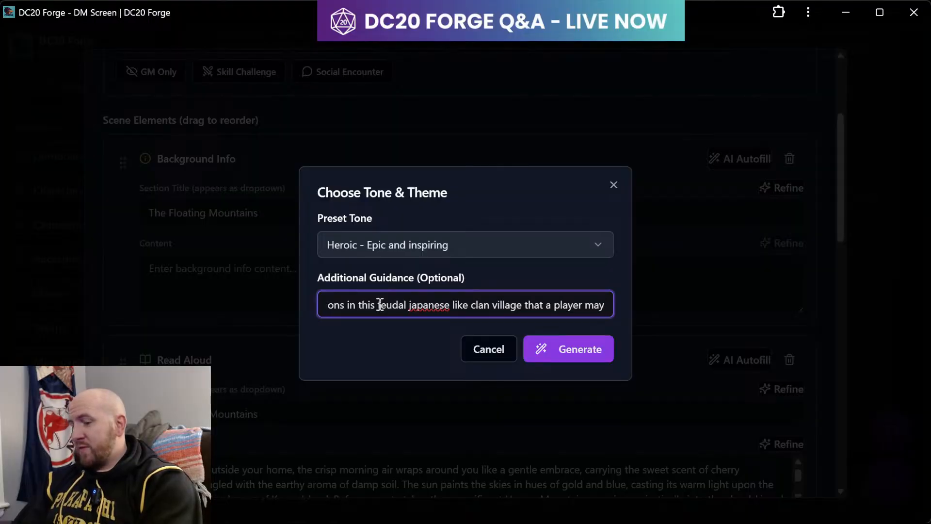
type(" frequently visit")
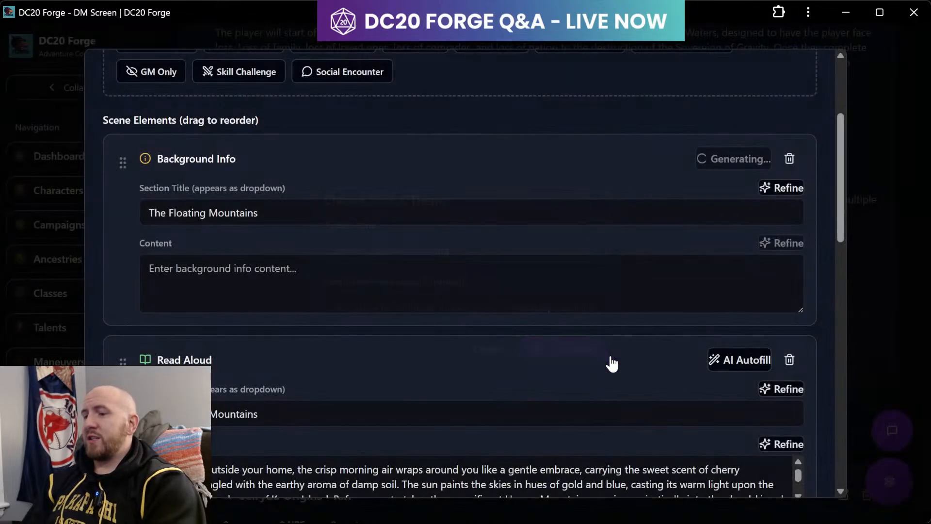
left_click(609, 350)
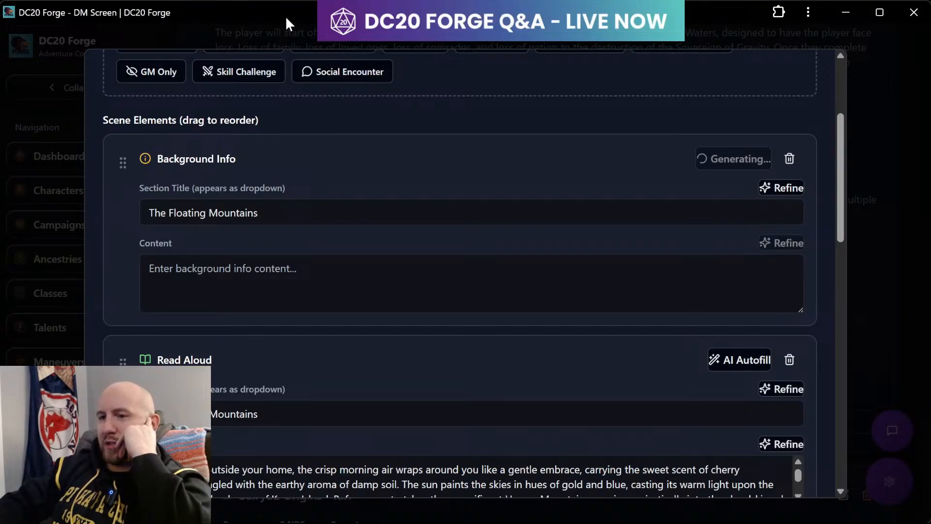
- Try generating the Background Info content again with the same Heroic tone and guidance
scroll(302, 185, "up", 3)
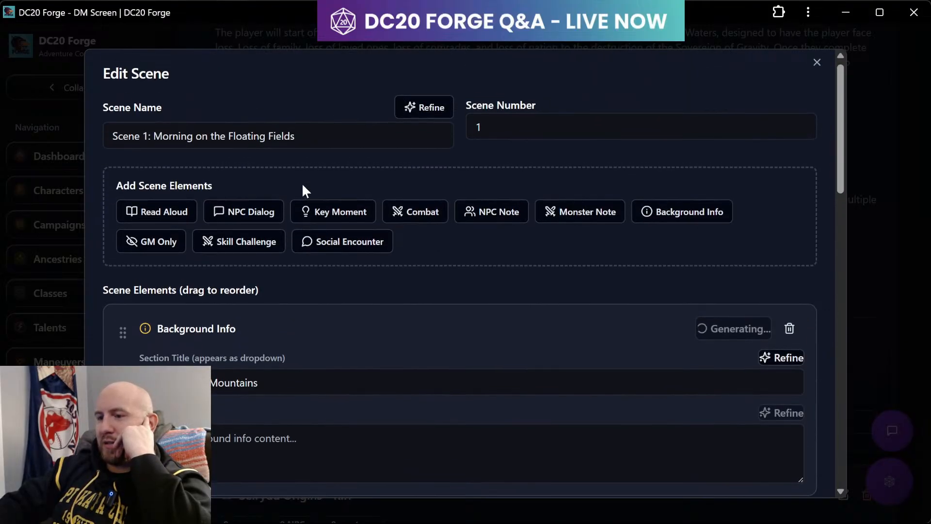
scroll(304, 190, "down", 3)
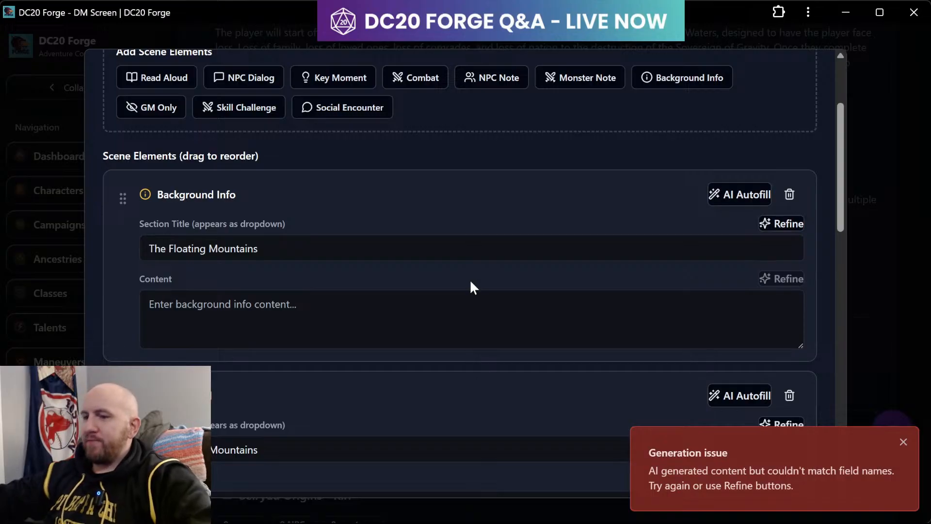
left_click(738, 194)
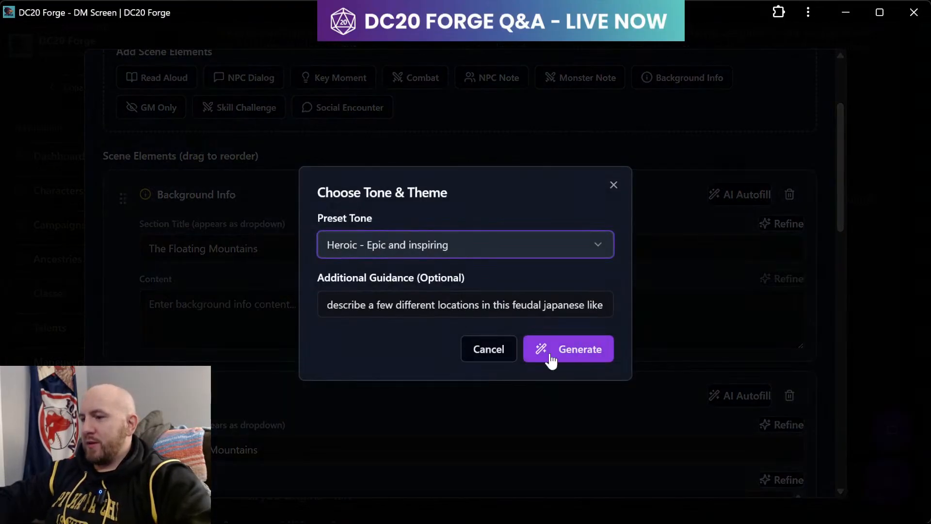
left_click(567, 351)
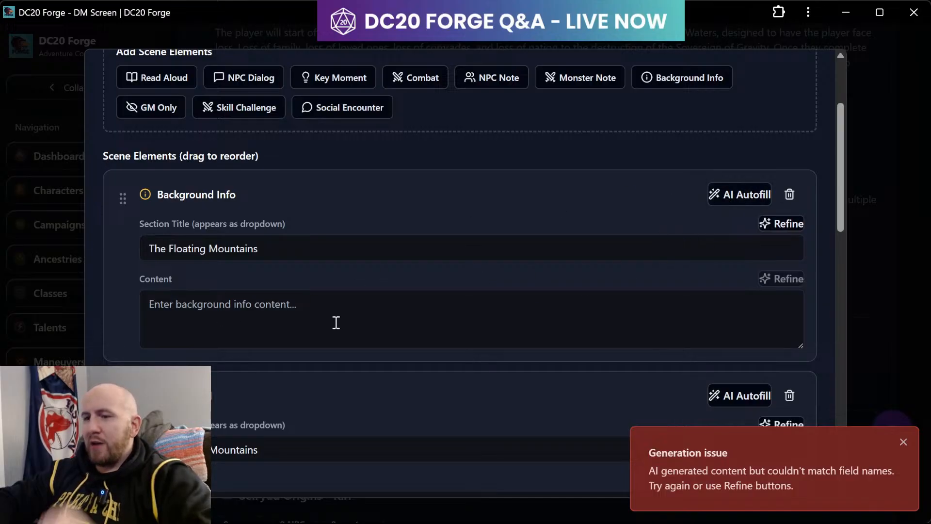
- Write "A lake with cherry blossoms around" as the first location in the Background Info content
scroll(334, 322, "down", 1)
left_click(245, 256)
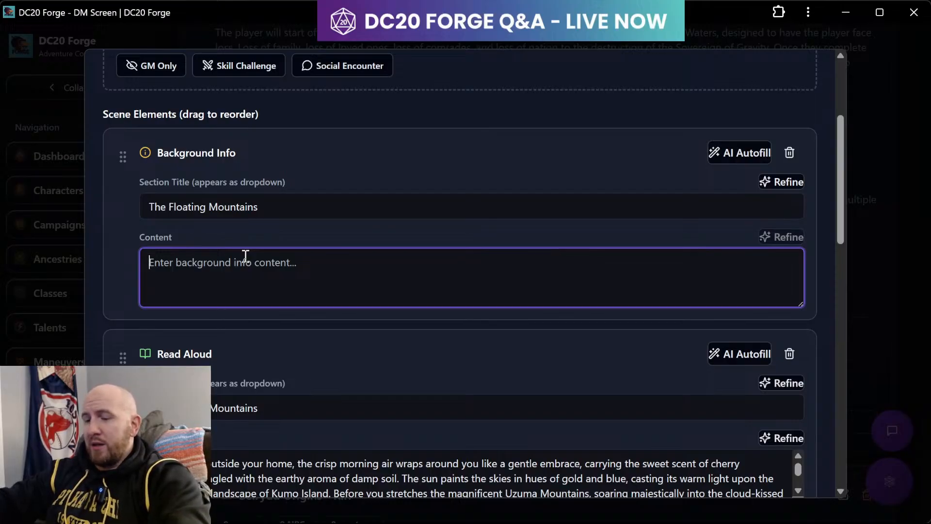
type("A lake")
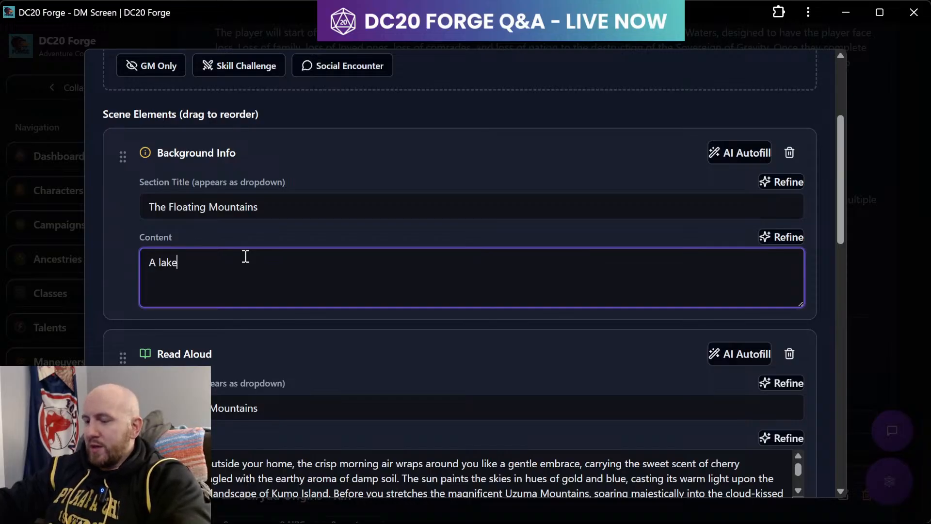
type("with cherr")
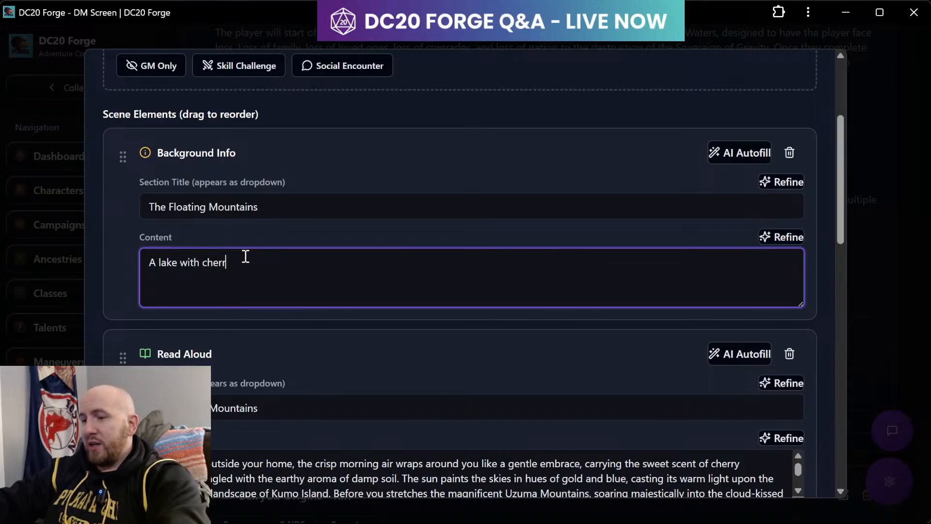
type("y blossoms")
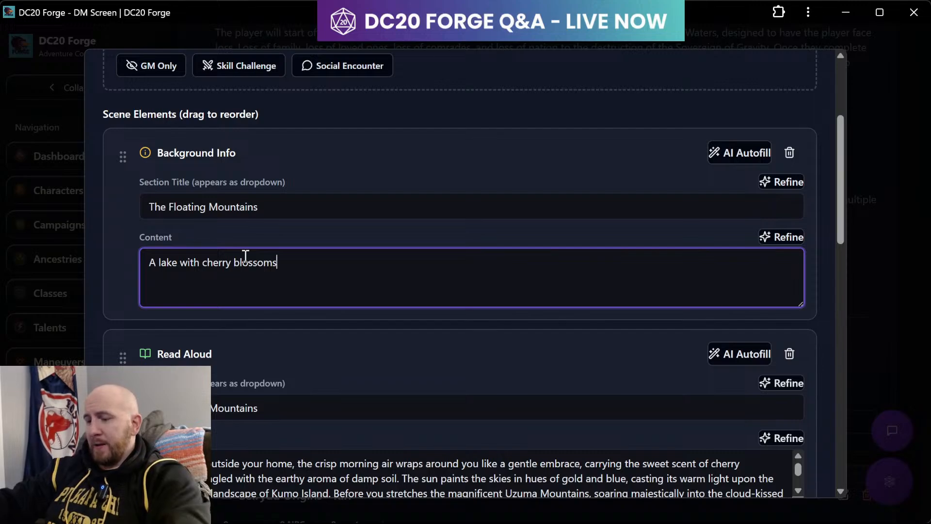
type(" aroud")
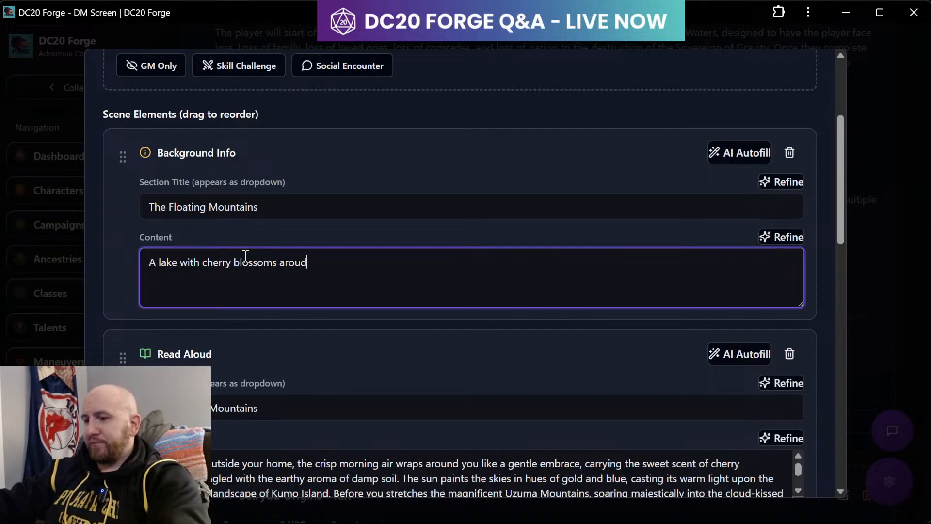
key("BackSpace")
type("nd")
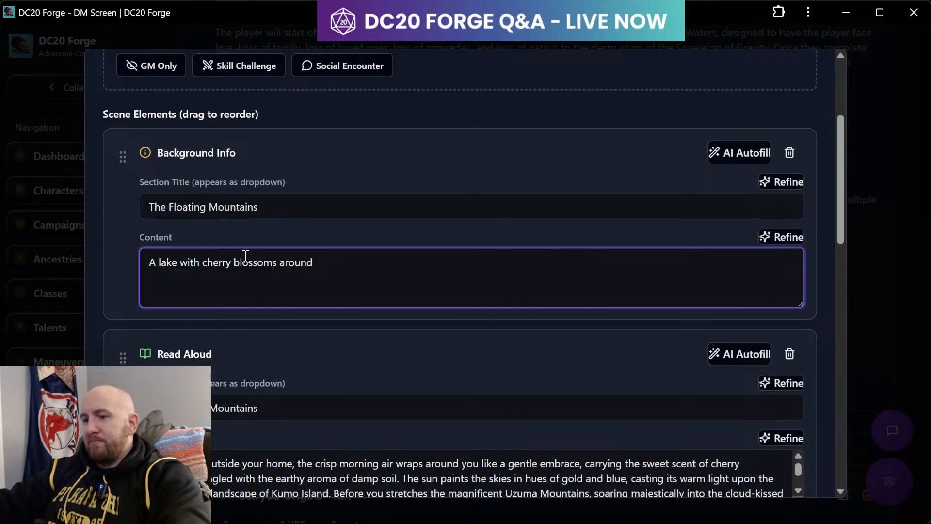
- Add "local market" and "rice fields" as separate paragraphs in the Background Info content and save the scene
key("Return")
key("Return")
type("loca")
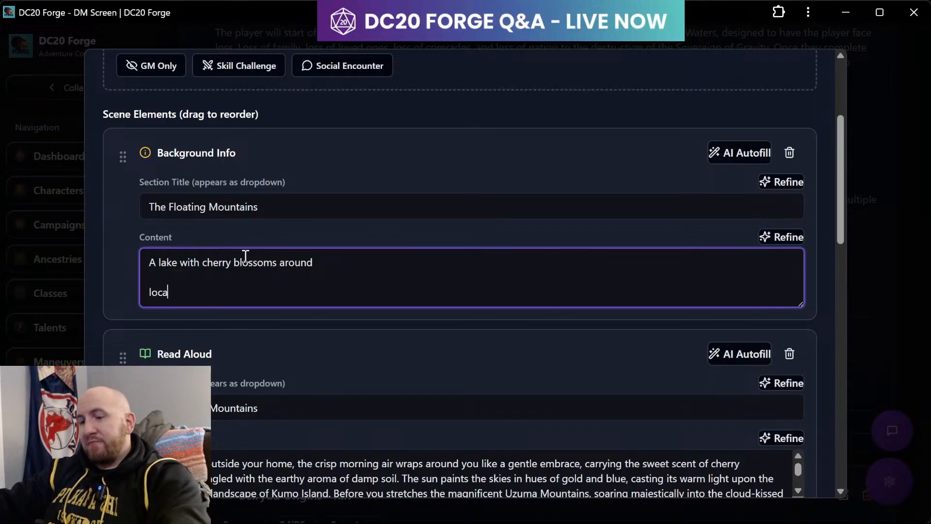
type("l market")
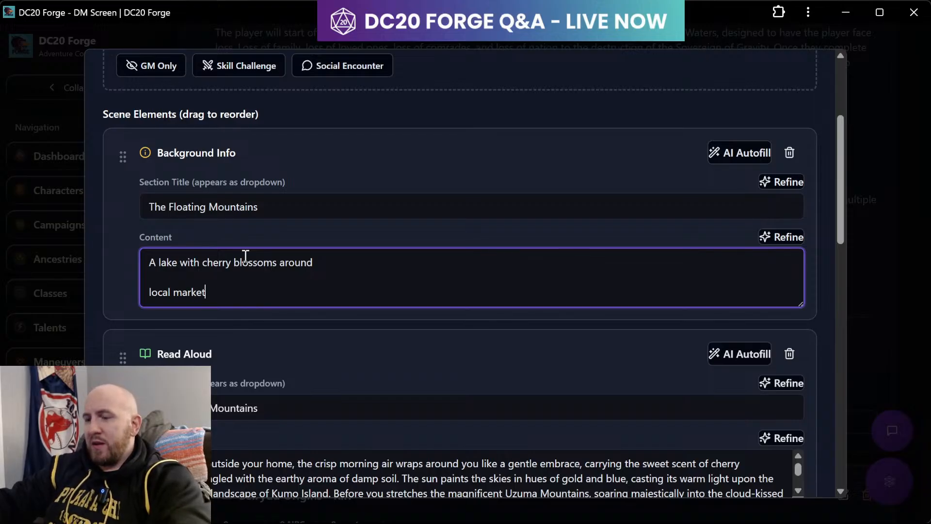
key("Return")
key("Return")
type("rice fields")
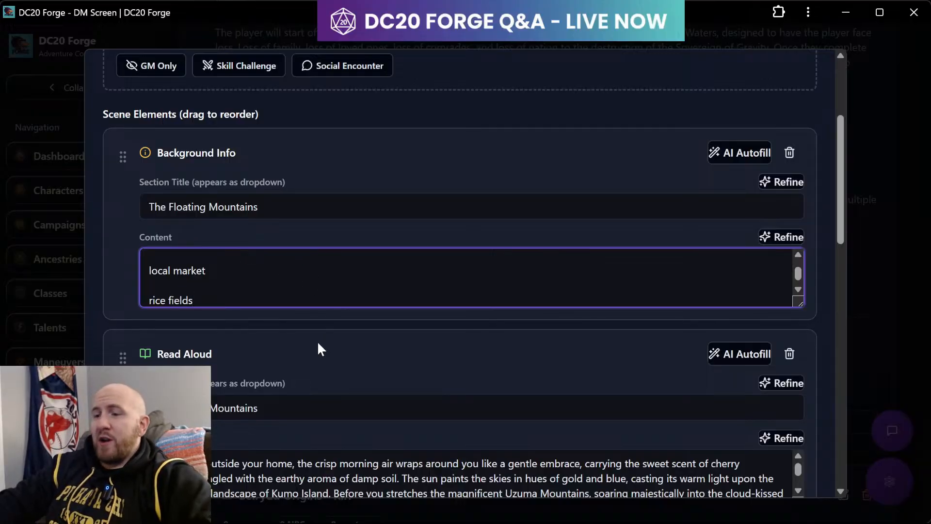
scroll(318, 347, "down", 1)
scroll(319, 345, "down", 10)
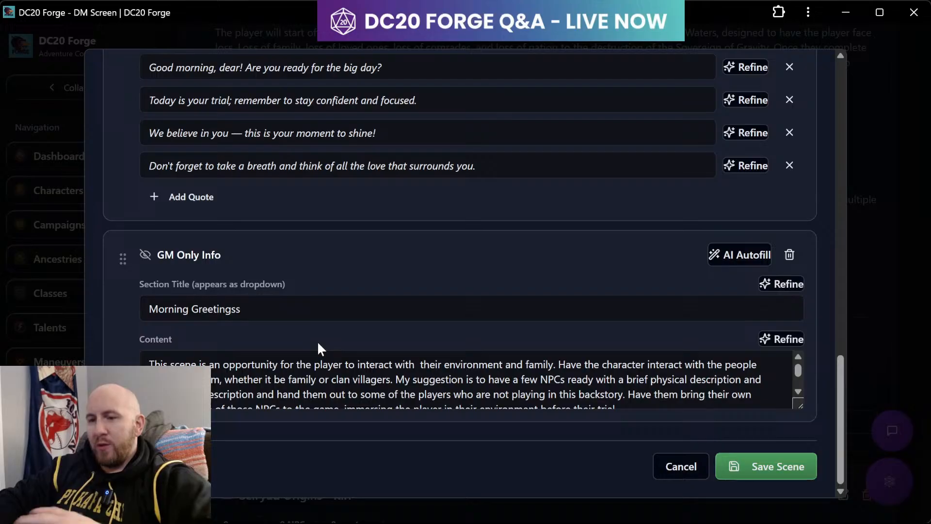
left_click(740, 463)
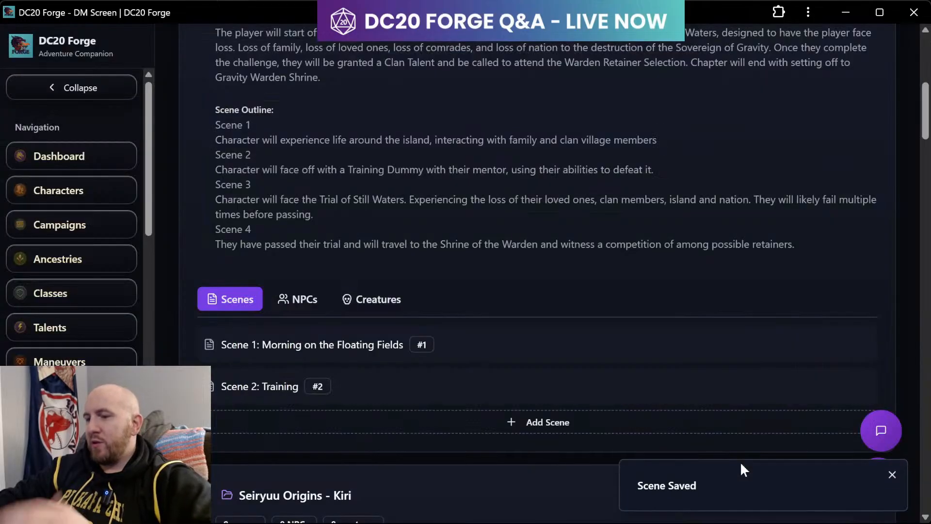
- Create a new scene with number 3 and name it "Trial of Still Waters"
left_click(510, 426)
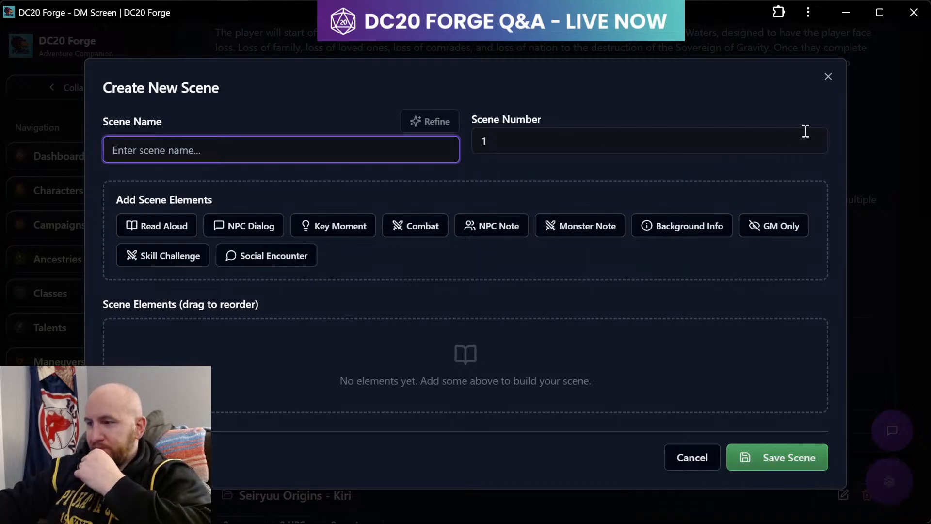
left_click(800, 149)
key("BackSpace")
type("3")
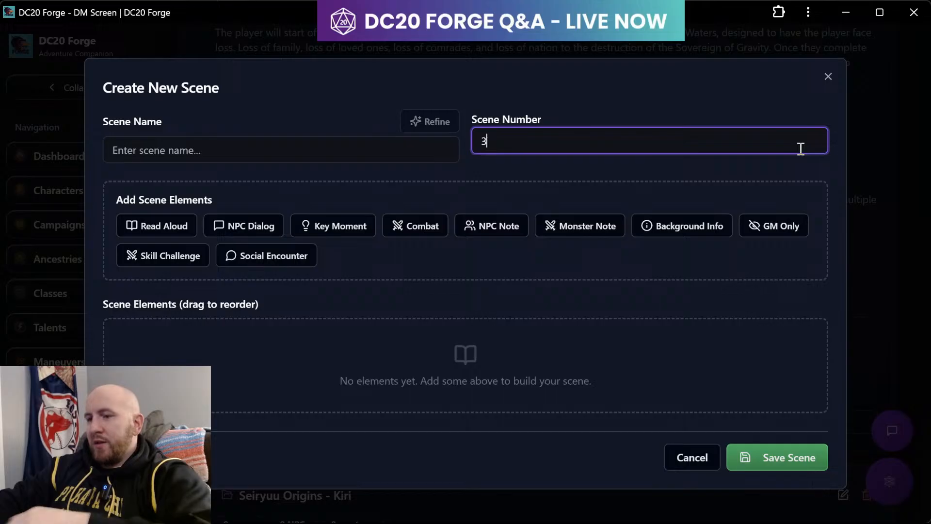
left_click(349, 138)
type("Tr")
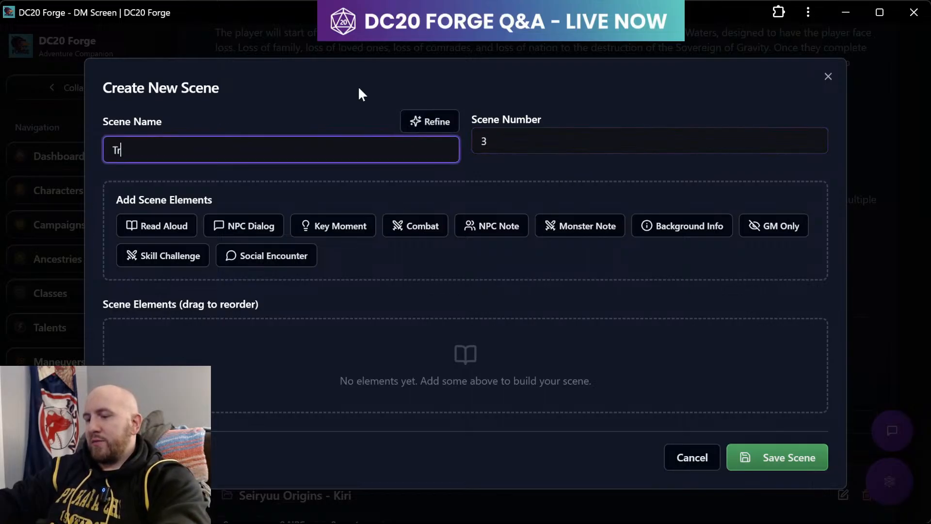
type("ial of Still Waters")
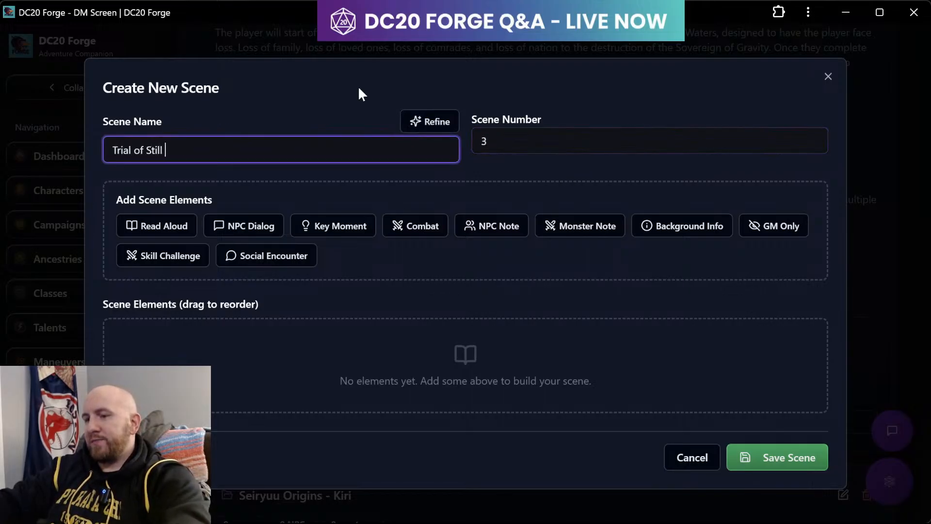
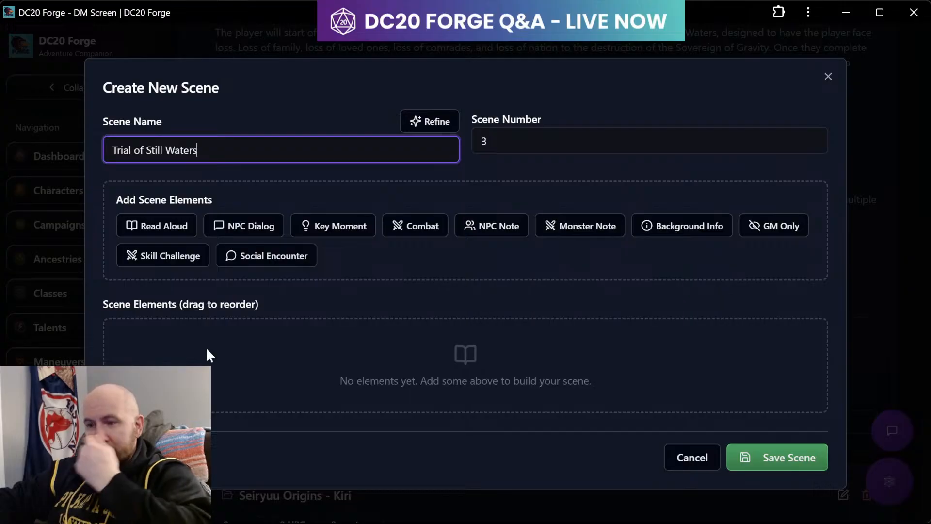
- Add a Read Aloud element to the new scene and begin its AI Autofill guidance with "describe a"
left_click(174, 227)
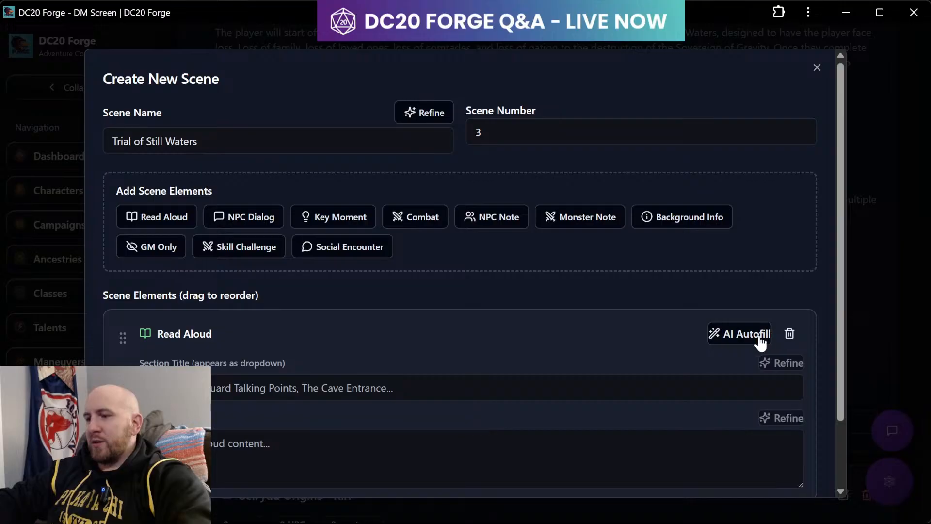
left_click(764, 337)
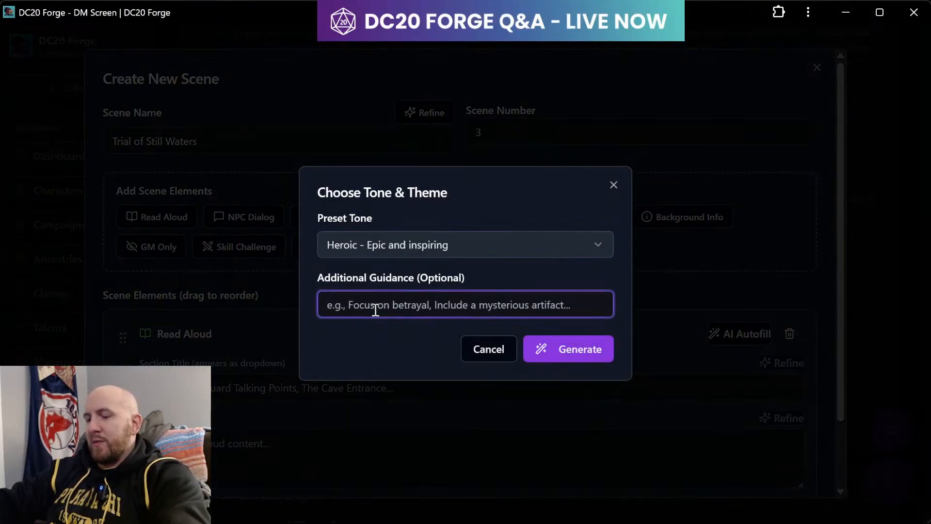
type("describe a")
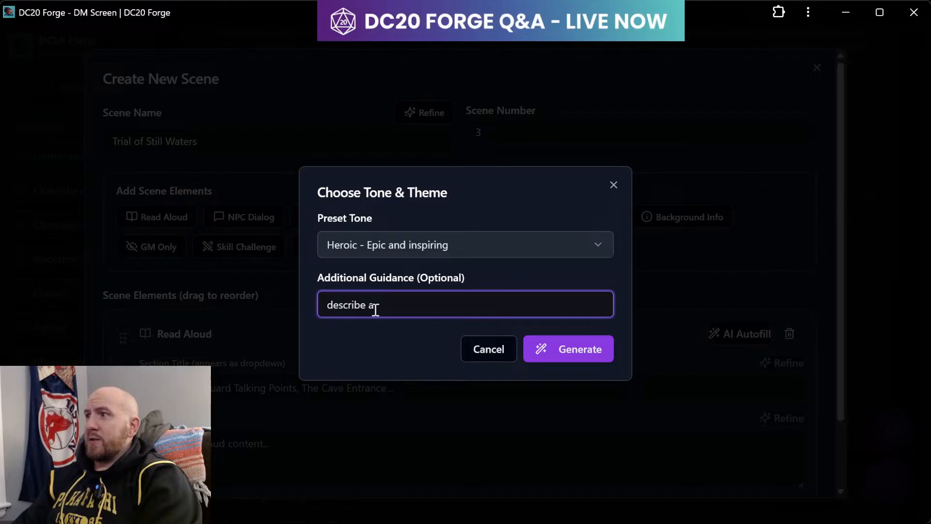
type(" pond")
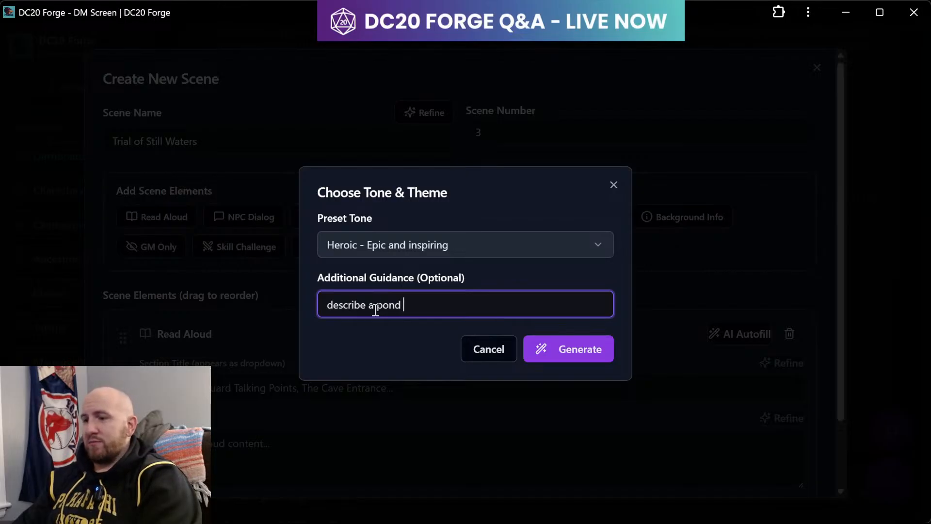
key("BackSpace")
key("BackSpace")
key("BackSpace")
key("BackSpace")
key("BackSpace")
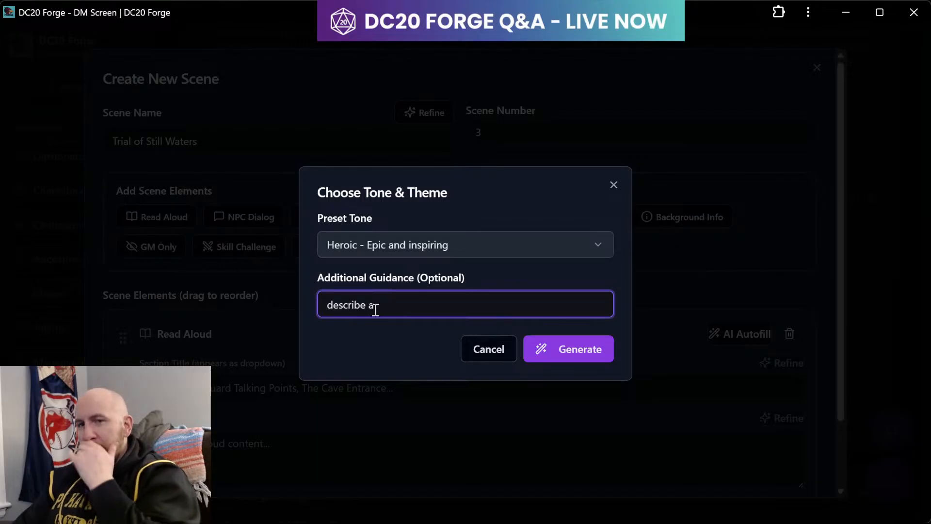
type("pon")
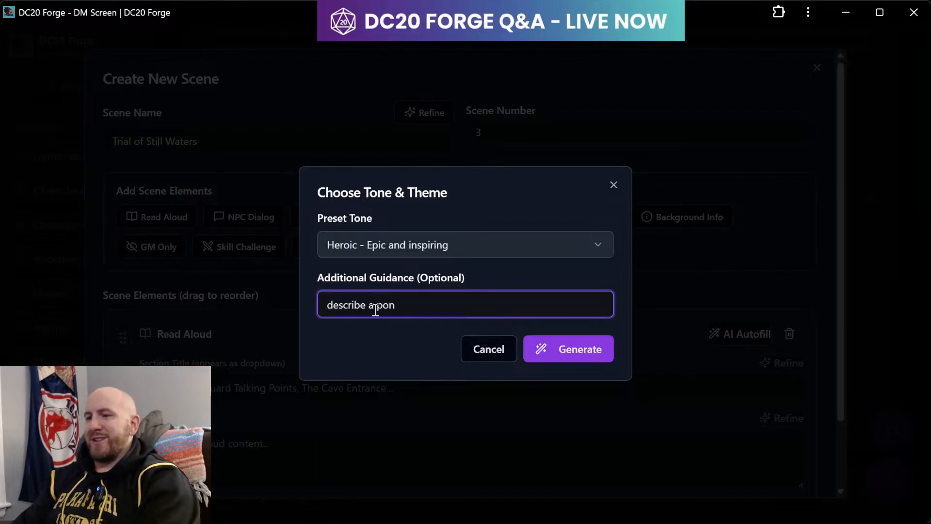
type("d")
key("BackSpace")
key("BackSpace")
key("BackSpace")
key("BackSpace")
- Continue the Read Aloud guidance with "still pond with a single rock resting in the middle"
type("st")
key("BackSpace")
type("till pond wit")
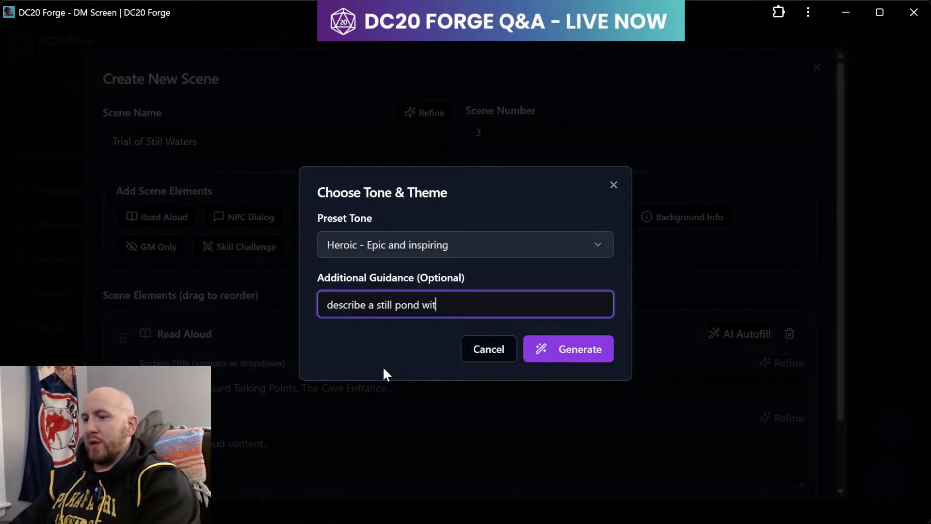
type("h a single ")
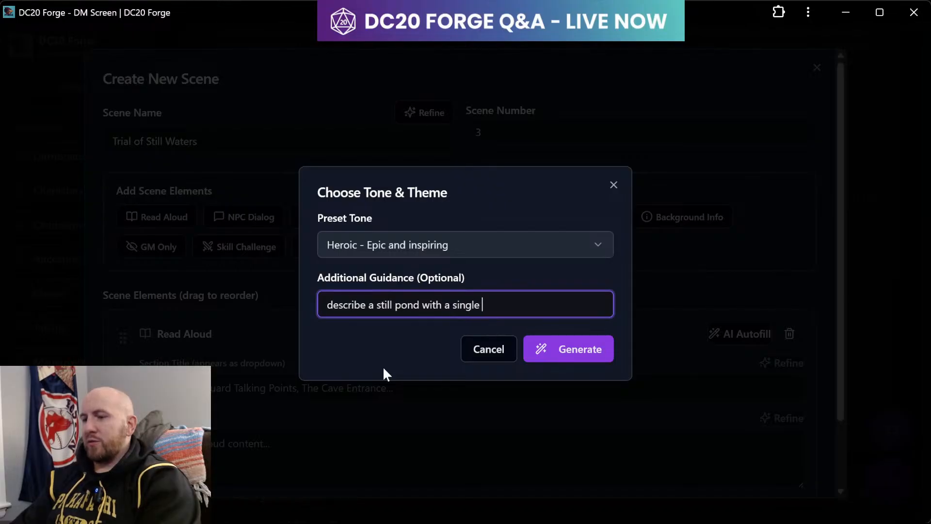
type("rock")
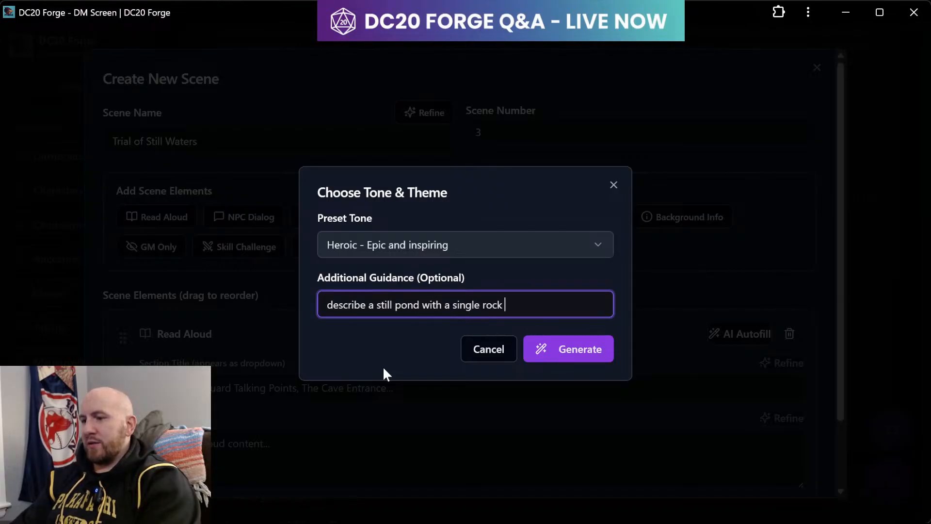
type(" resti")
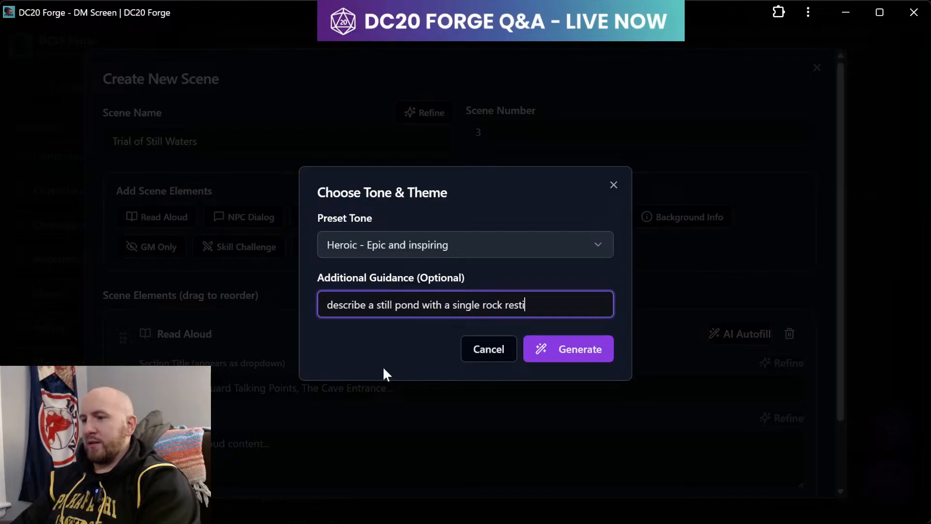
type("ng in the middle")
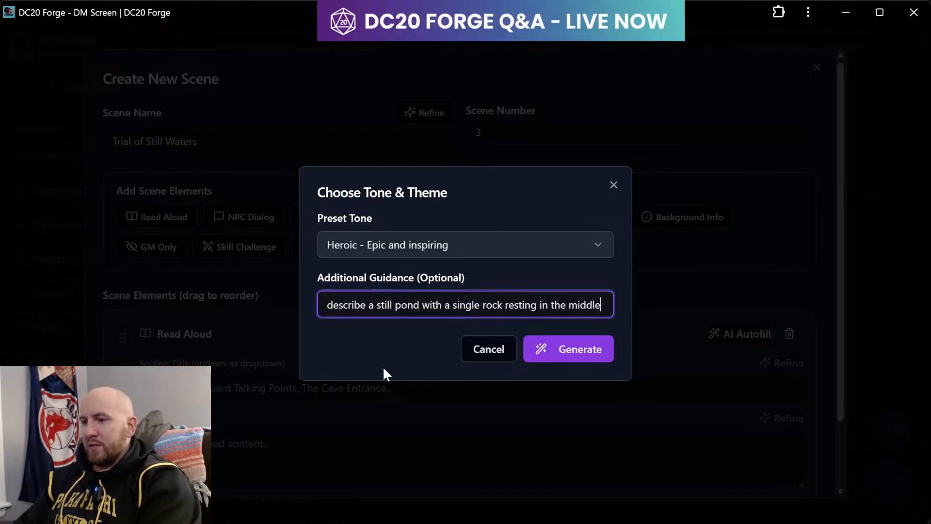
- Extend the Read Aloud guidance with "with a meditation mat on it."
type(" with a ")
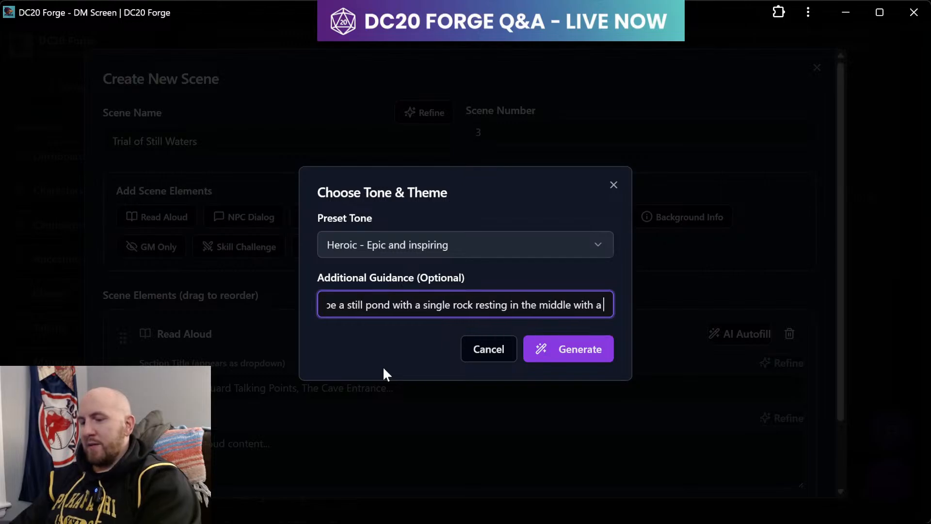
type("medi")
type("ta")
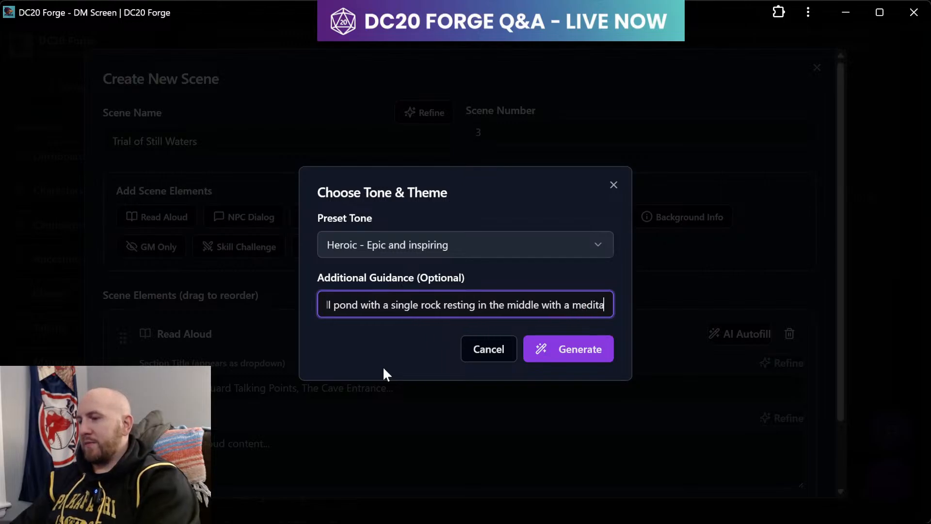
type("tion mat res")
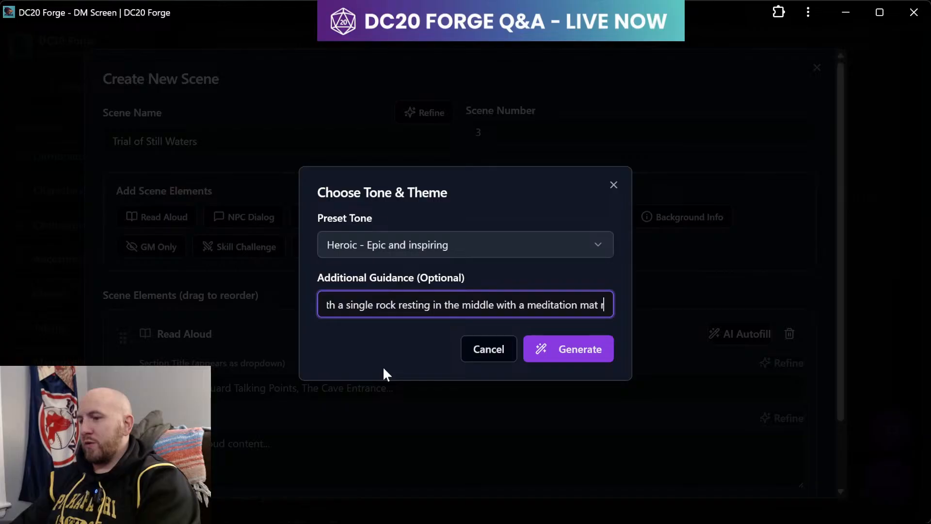
key("BackSpace")
key("BackSpace")
key("BackSpace")
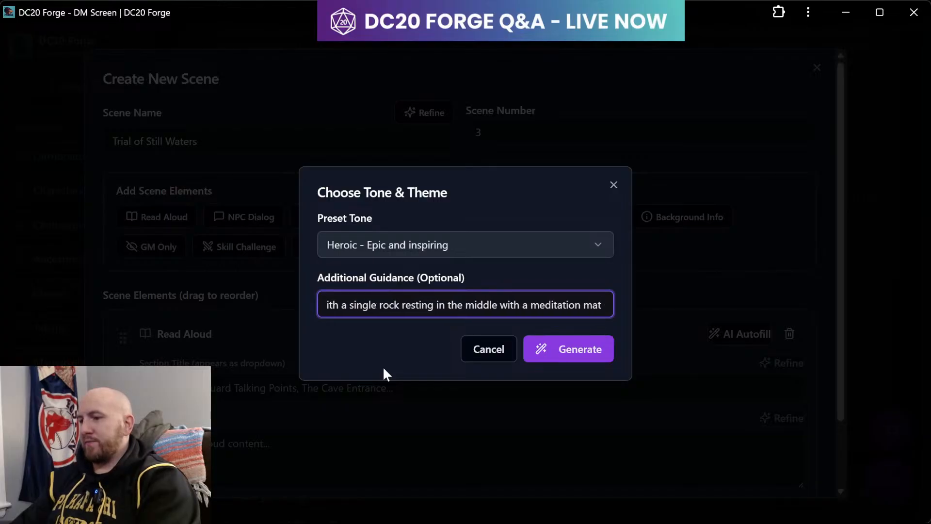
type("s")
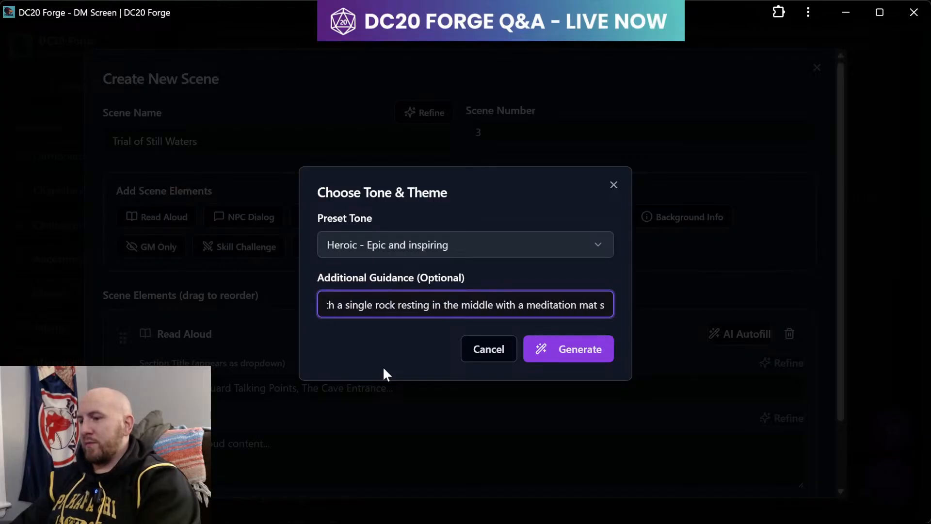
key("BackSpace")
type("on it.")
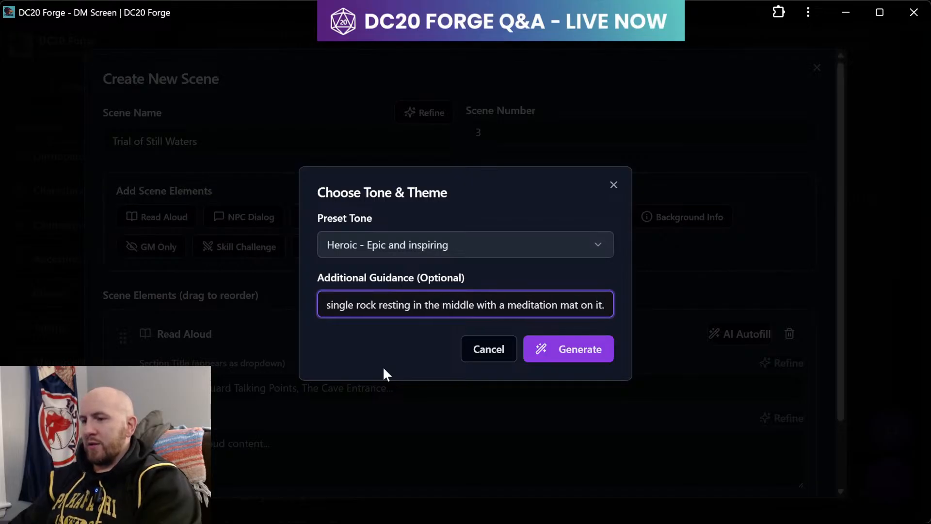
type(" see")
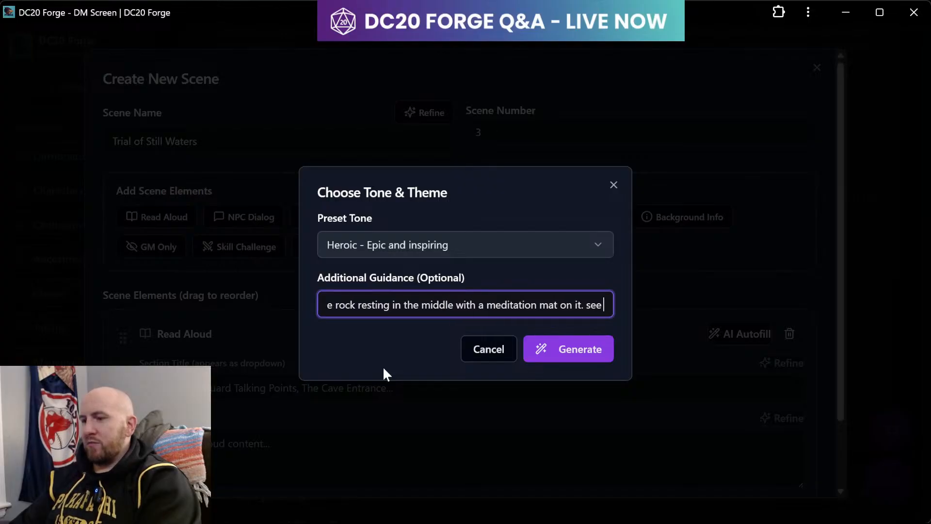
key("BackSpace")
key("BackSpace")
key("BackSpace")
key("BackSpace")
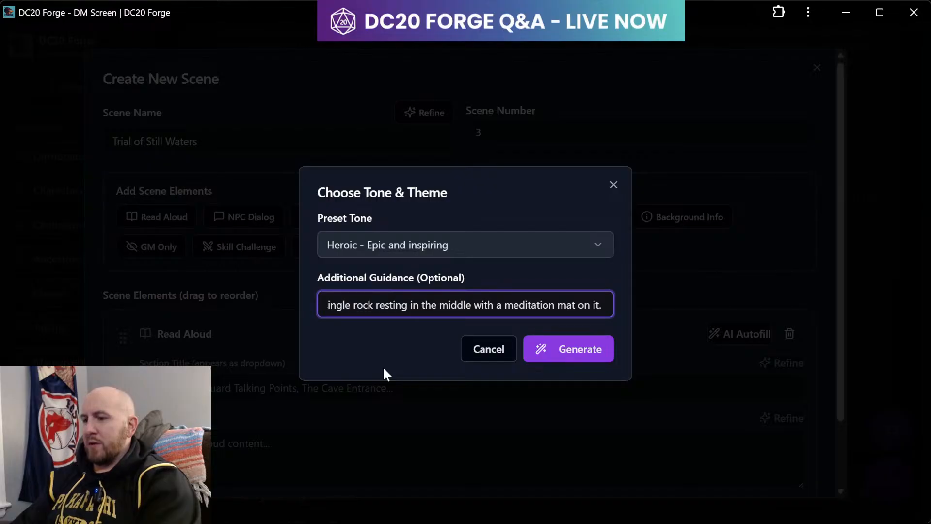
- Extend the Read Aloud guidance with "several monk clan members"
type("several")
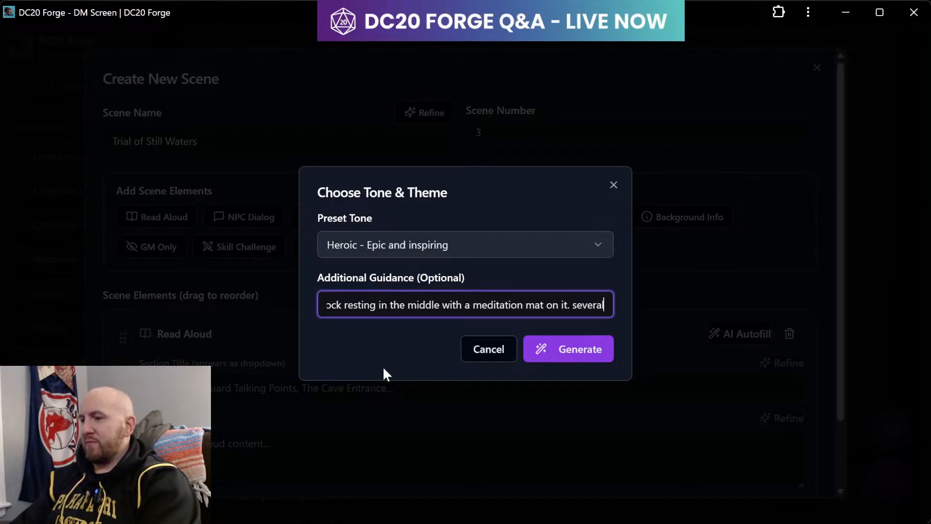
type(" monk")
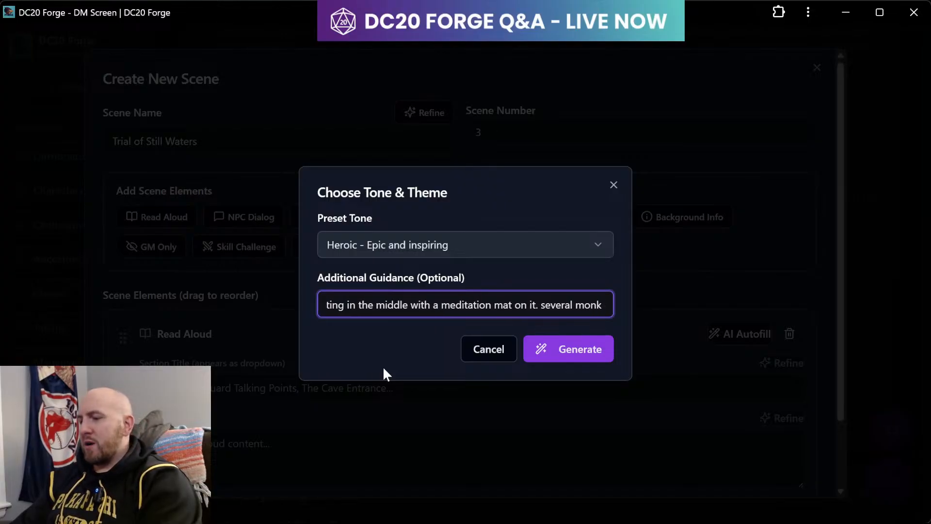
type(" clan ma")
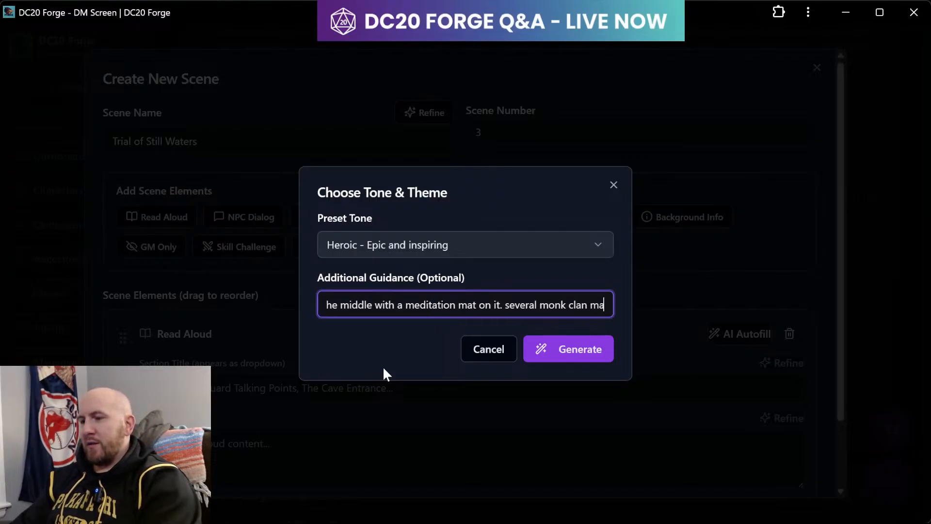
key("BackSpace")
type("embers")
type(" m")
key("BackSpace")
key("BackSpace")
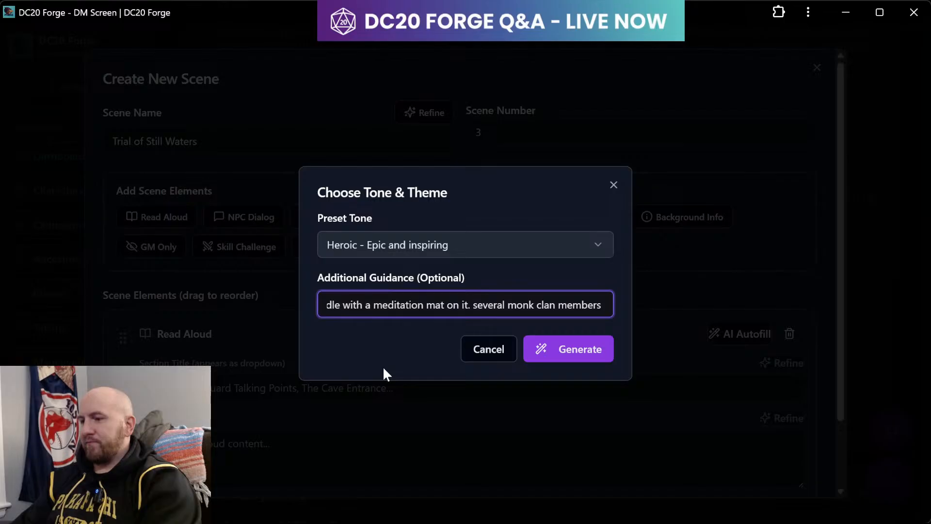
- Continue the Read Aloud guidance with "sitting in meditation stance on the sides of the pond"
type("sitting in meditation")
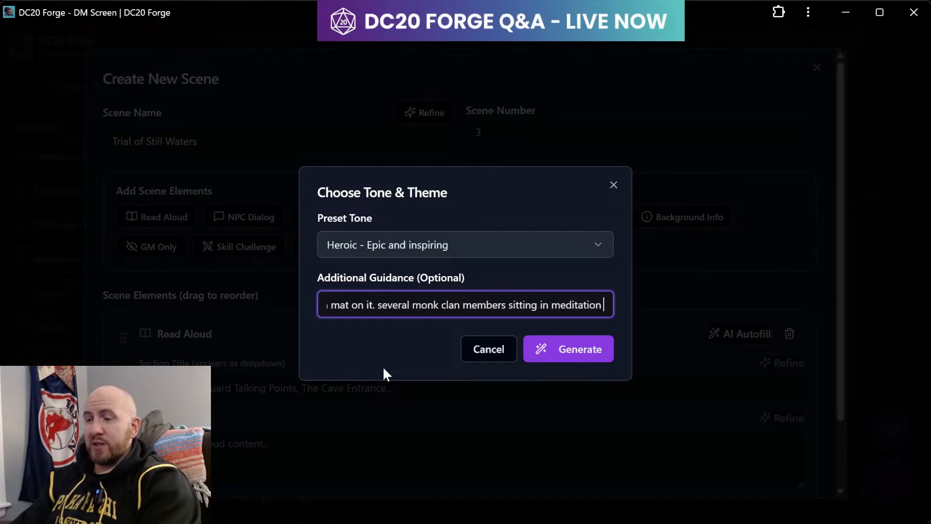
type(" stance")
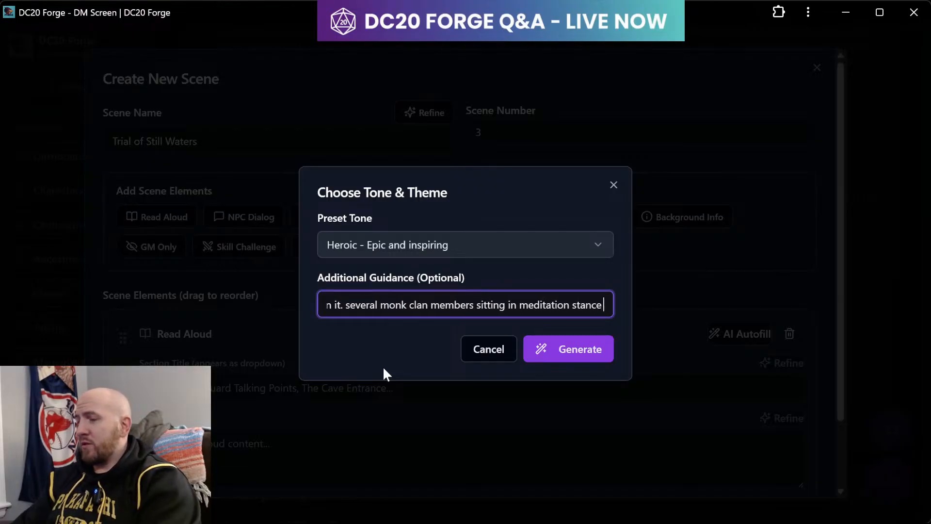
type(" aro")
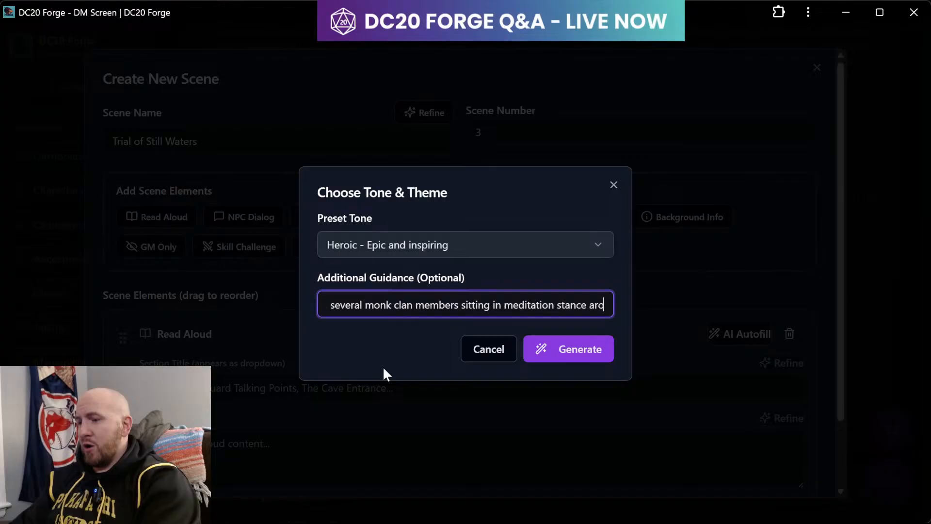
key("BackSpace")
key("BackSpace")
key("BackSpace")
type("on")
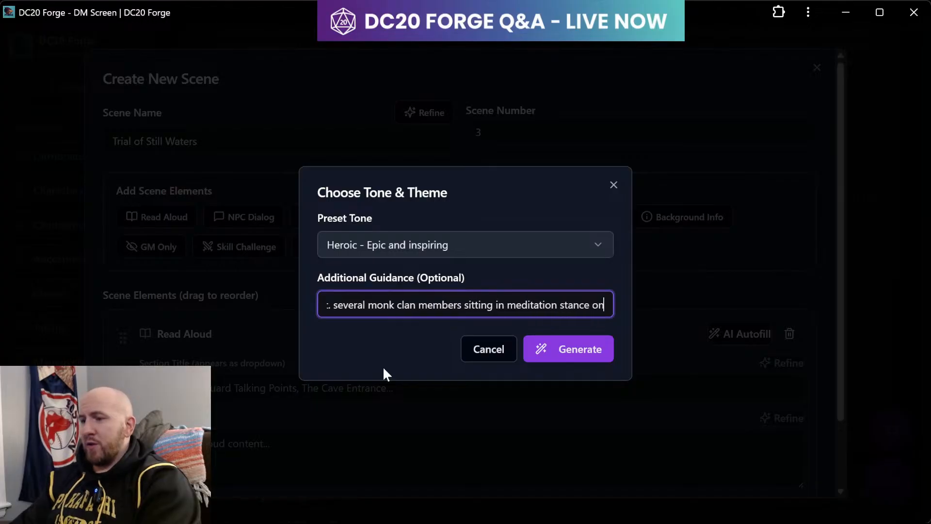
type(" the sides of the m")
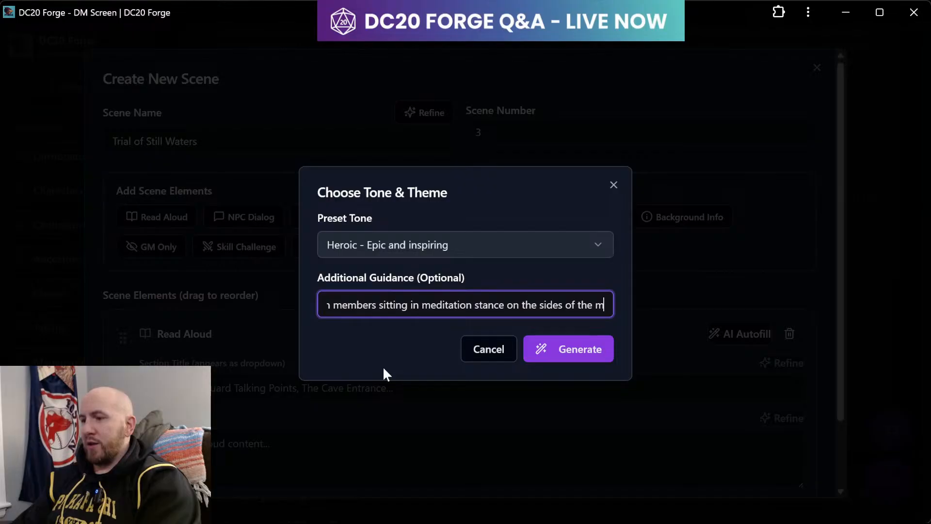
key("BackSpace")
type("pond")
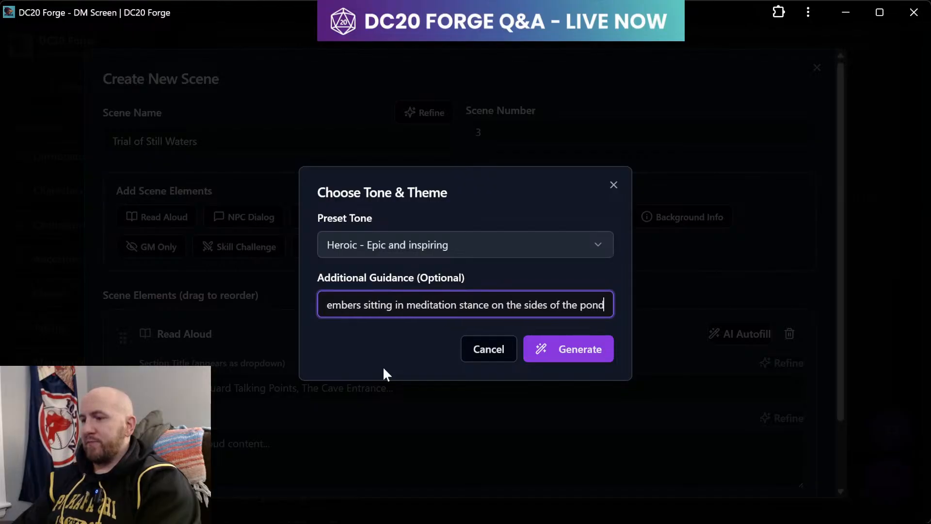
- Finish the Read Aloud guidance with "with their sealing tattoos visible" and generate the description
type(" with their ")
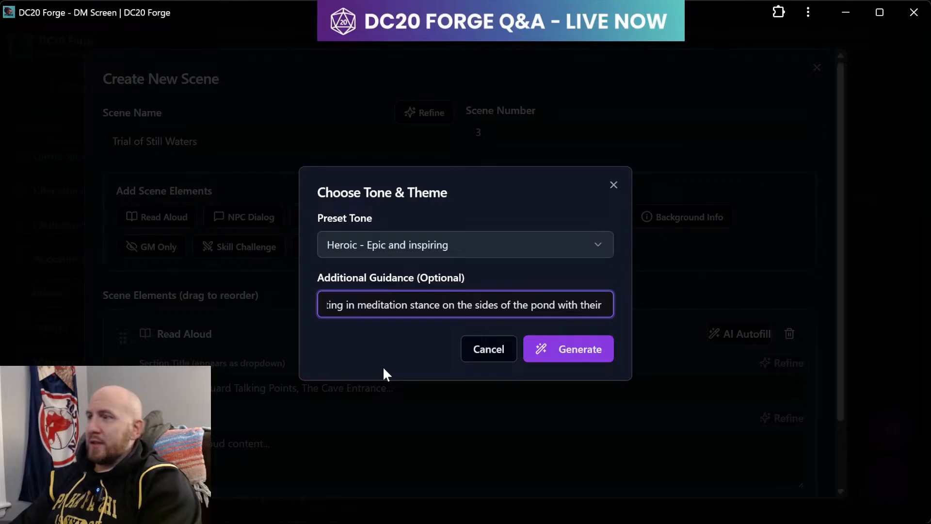
type("sealing")
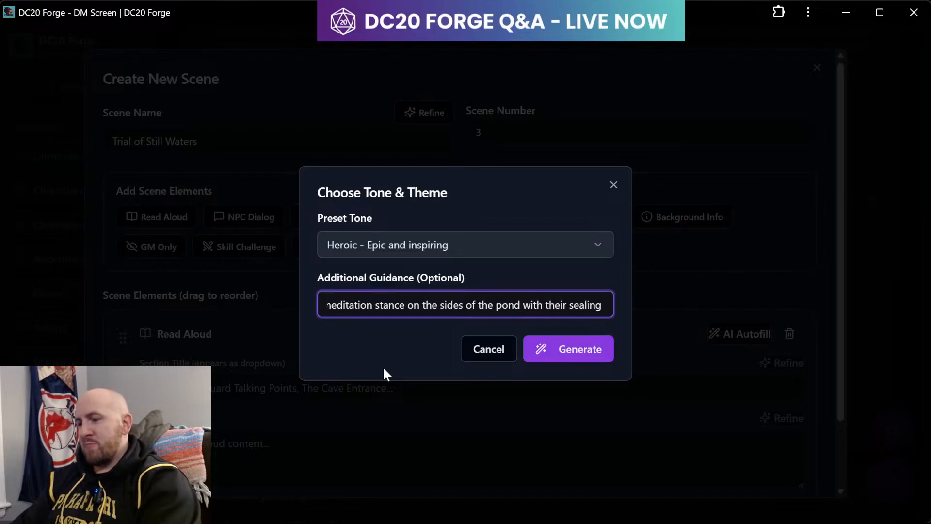
type(" tattos")
key("BackSpace")
key("BackSpace")
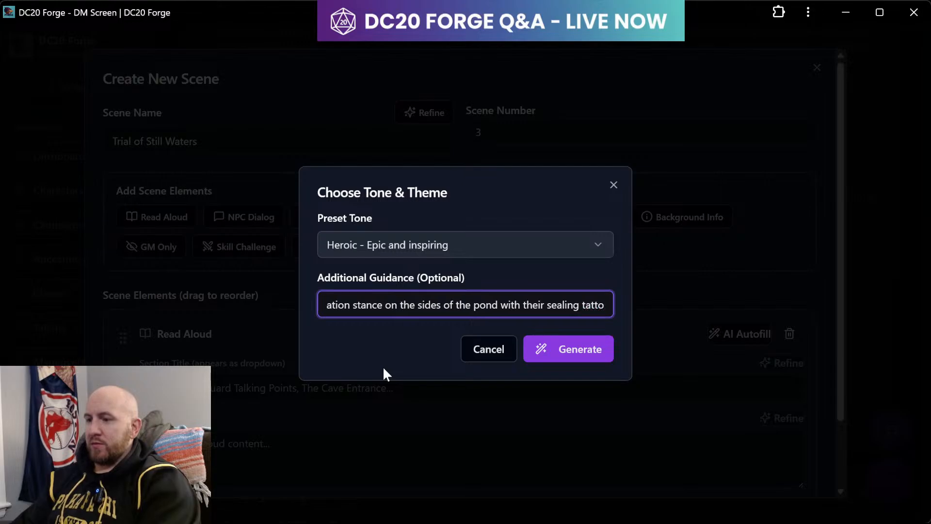
type("oos visib")
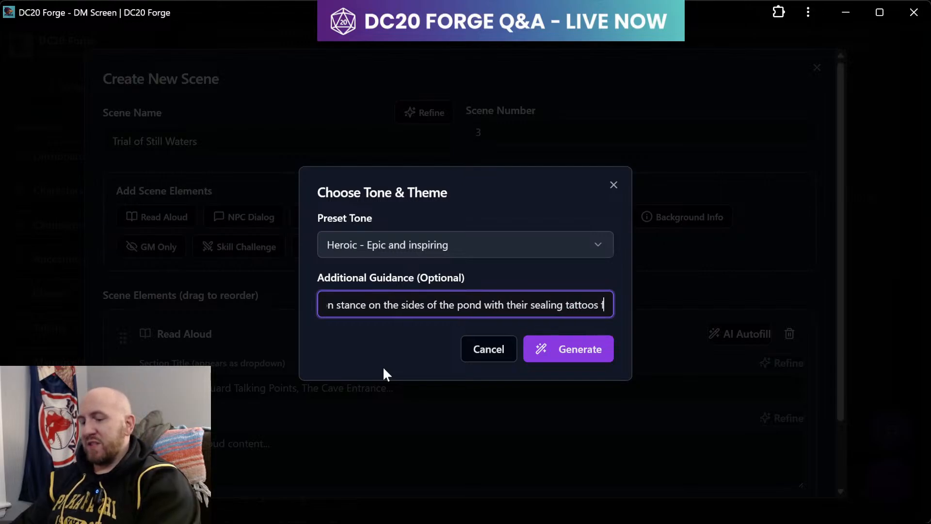
type("le")
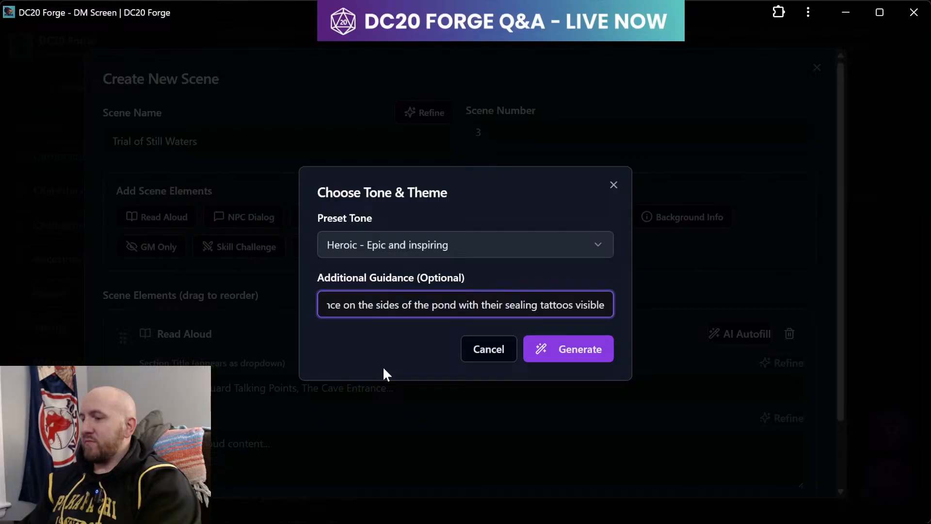
left_click(580, 361)
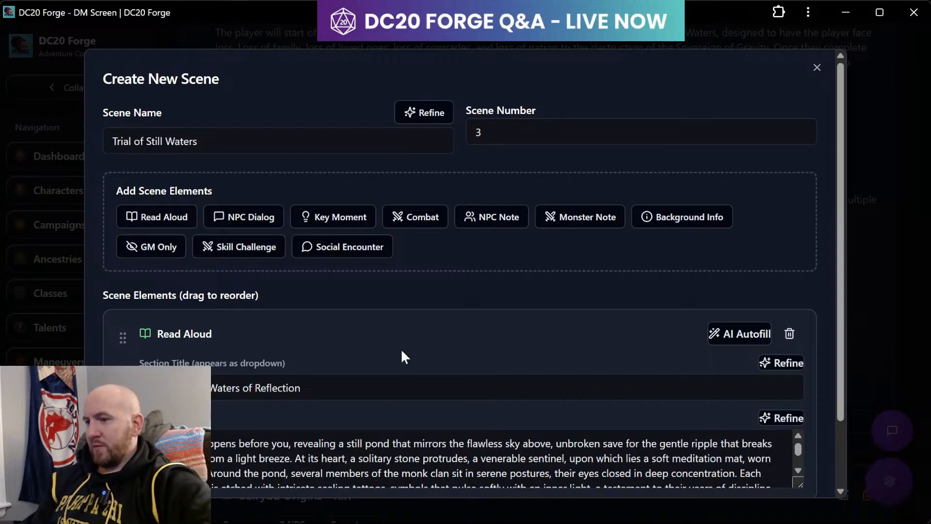
- In the generated Read Aloud content, replace "monk" before "clan" with "Uzuma"
scroll(401, 356, "down", 3)
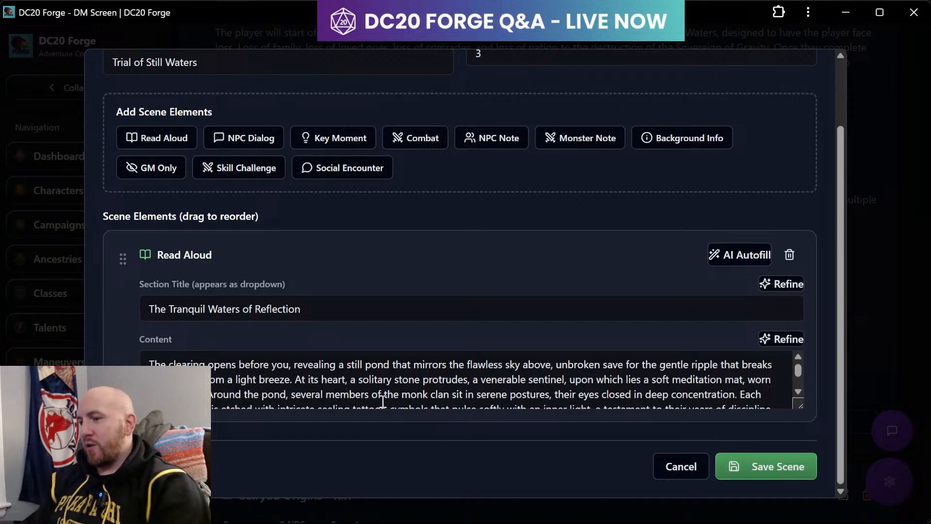
scroll(383, 401, "down", 1)
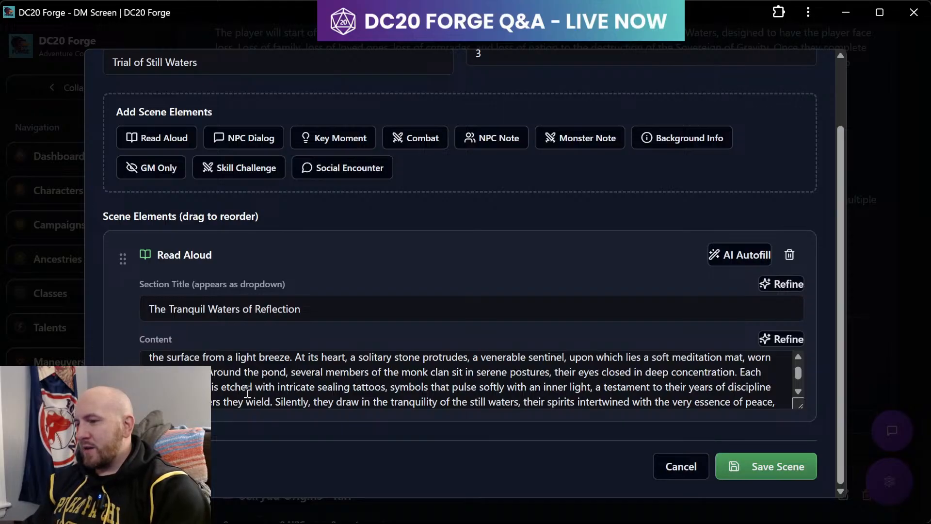
left_click(425, 372)
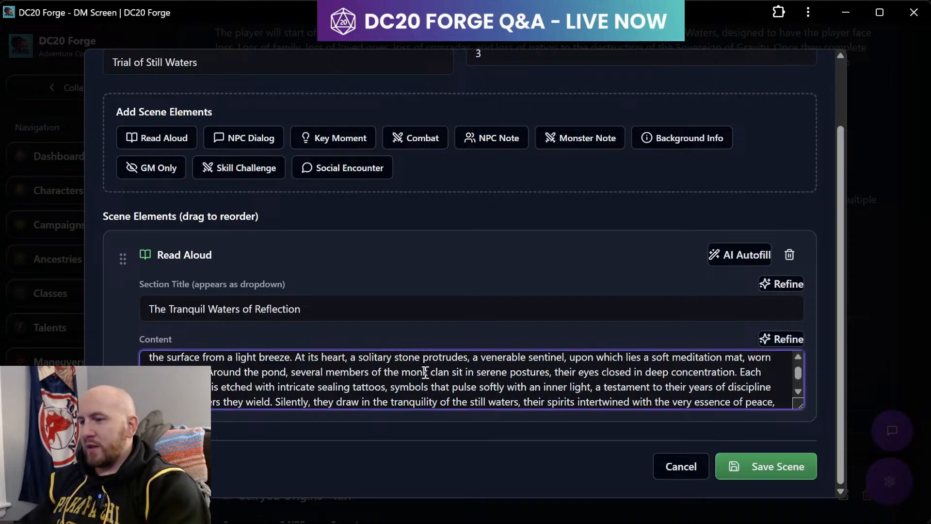
key("BackSpace")
key("BackSpace")
key("BackSpace")
key("BackSpace")
type("Uzuna")
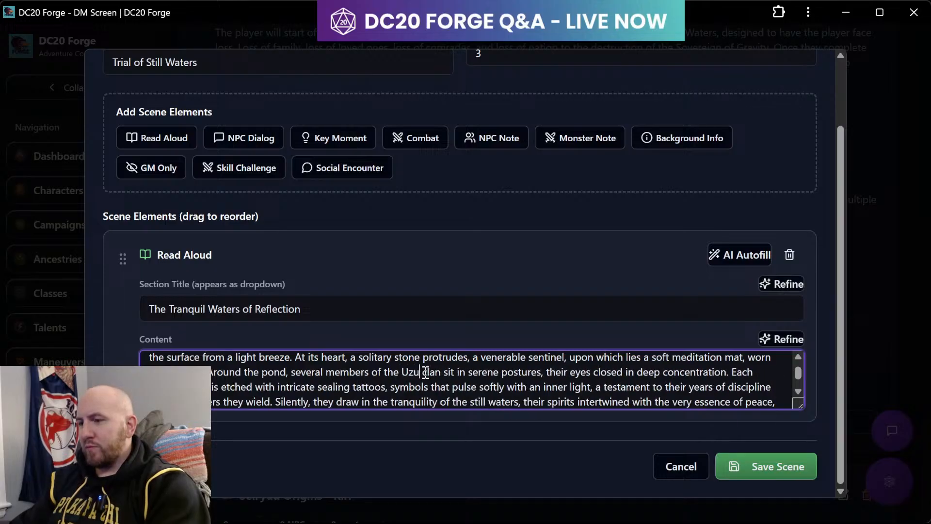
- Replace "members" with "monks" in the phrase about the Uzuma clan around the pond
key("Left")
key("Left")
key("Left")
key("Left")
key("Left")
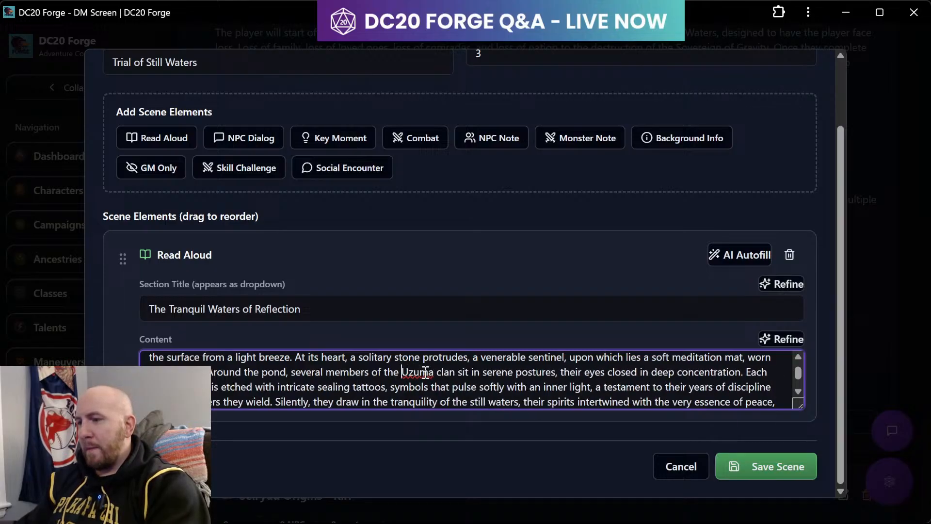
key("Left")
key("Left")
key("BackSpace")
key("BackSpace")
key("BackSpace")
key("BackSpace")
key("BackSpace")
key("BackSpace")
key("BackSpace")
type("mon")
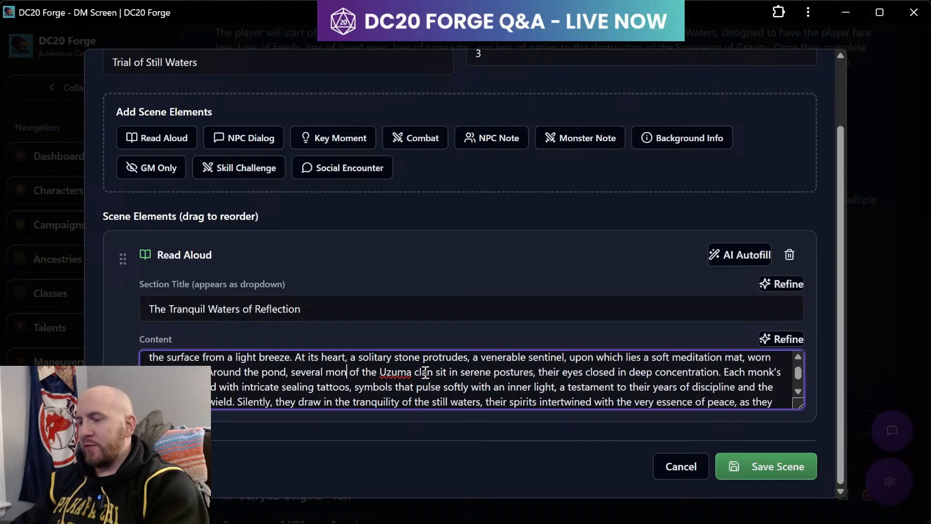
type("ks")
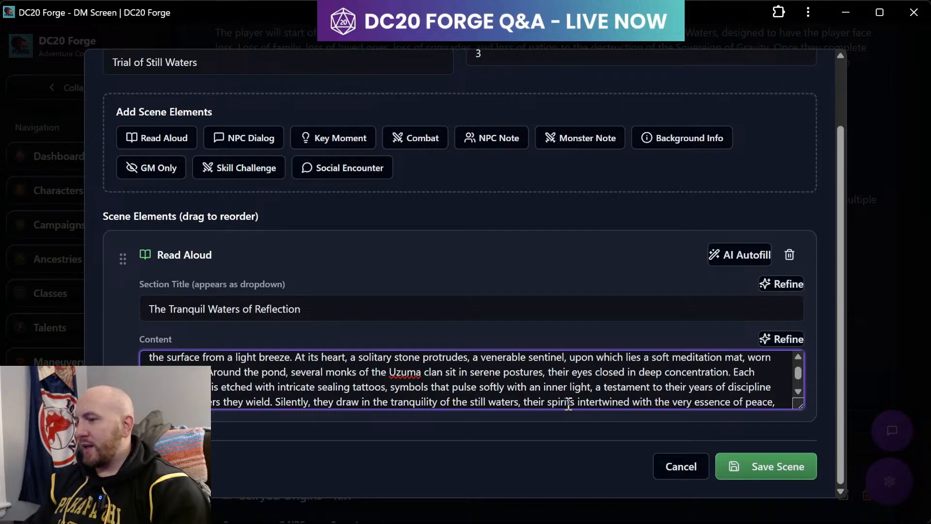
- Delete the closing sentence of the Read Aloud content, starting at "Silently, they draw in the tranquility"
scroll(568, 403, "down", 1)
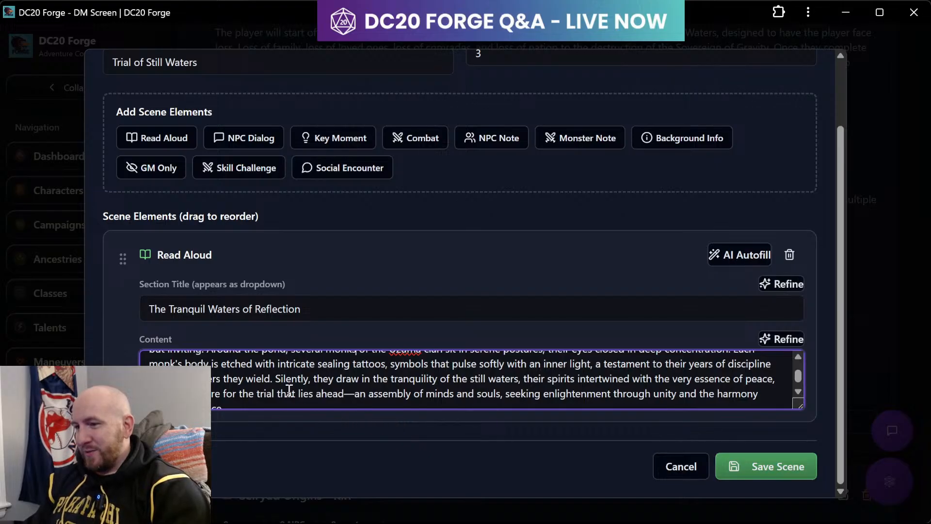
left_click_drag(275, 379, 301, 416)
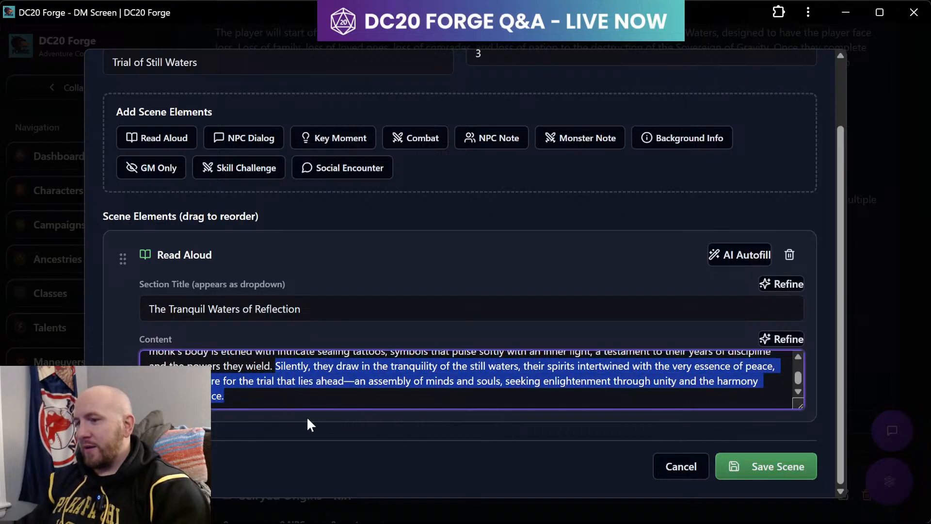
key("BackSpace")
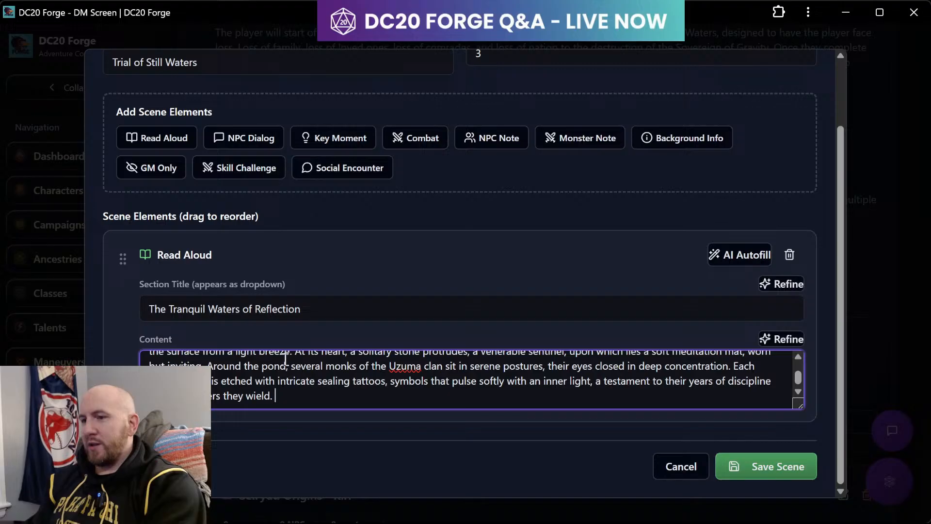
left_click_drag(328, 308, 169, 312)
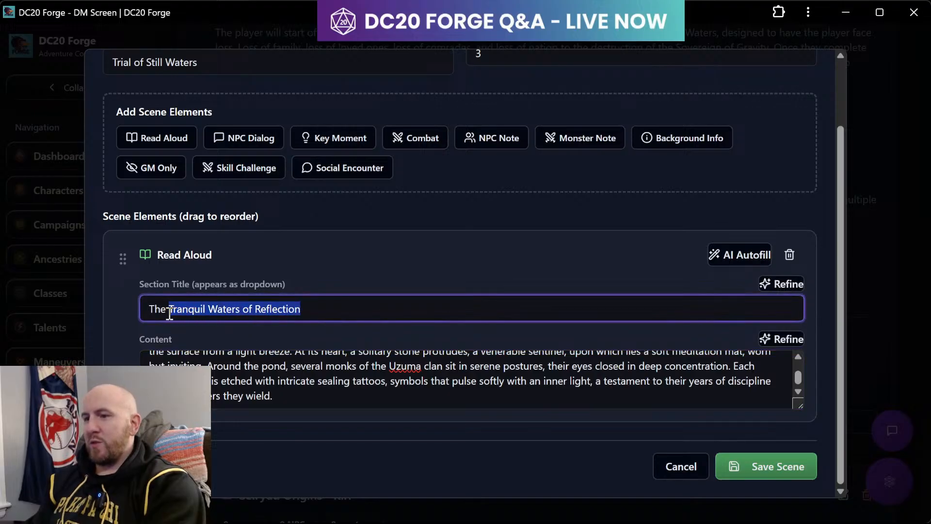
left_click(268, 336)
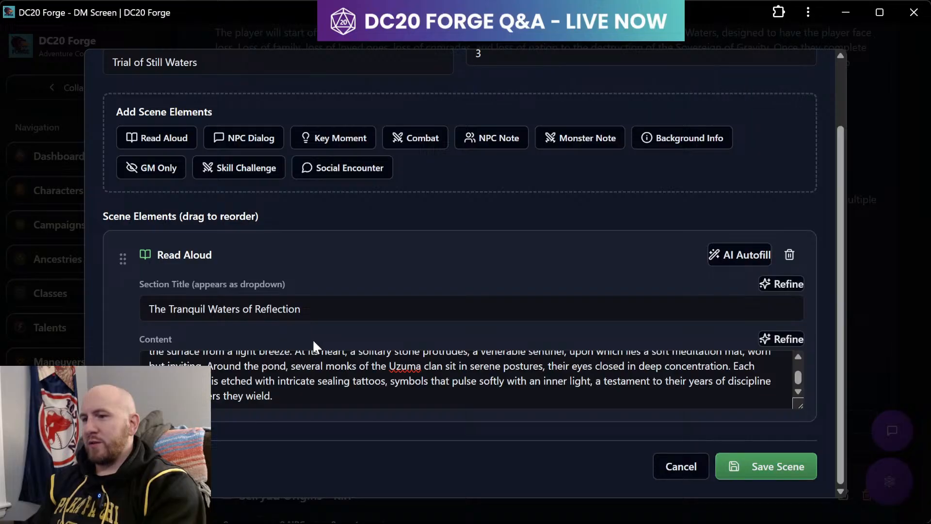
scroll(314, 343, "up", 1)
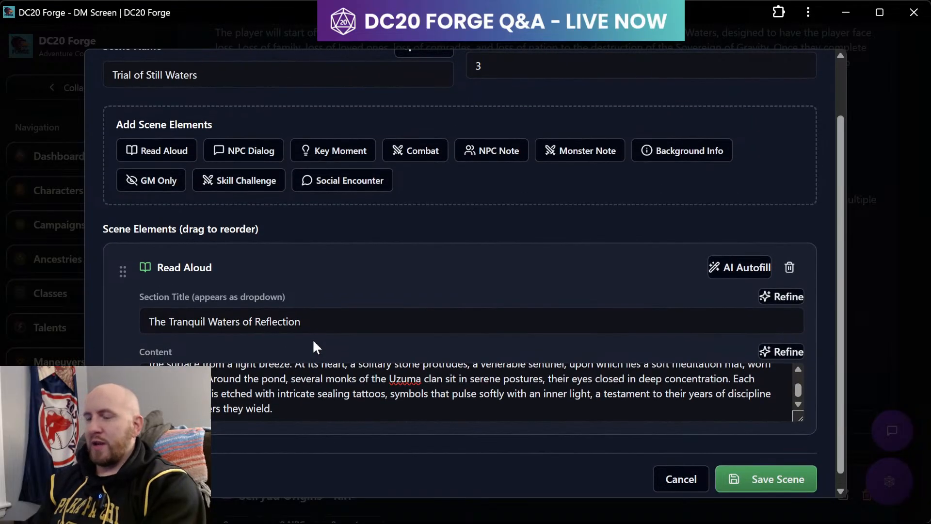
scroll(314, 344, "down", 1)
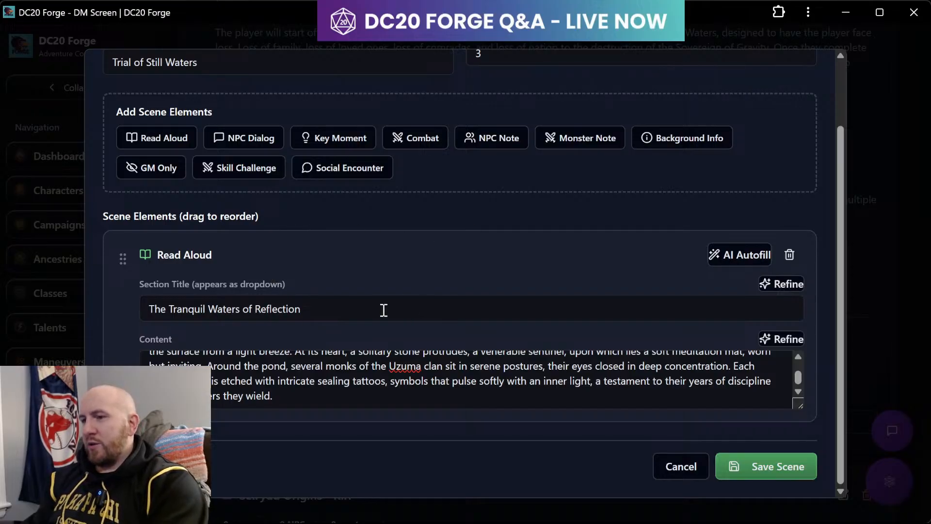
- Add NPC Note and NPC Dialog elements to the scene, and set the NPC Note's autofill tone to Epic - Grand and legendary
left_click(492, 141)
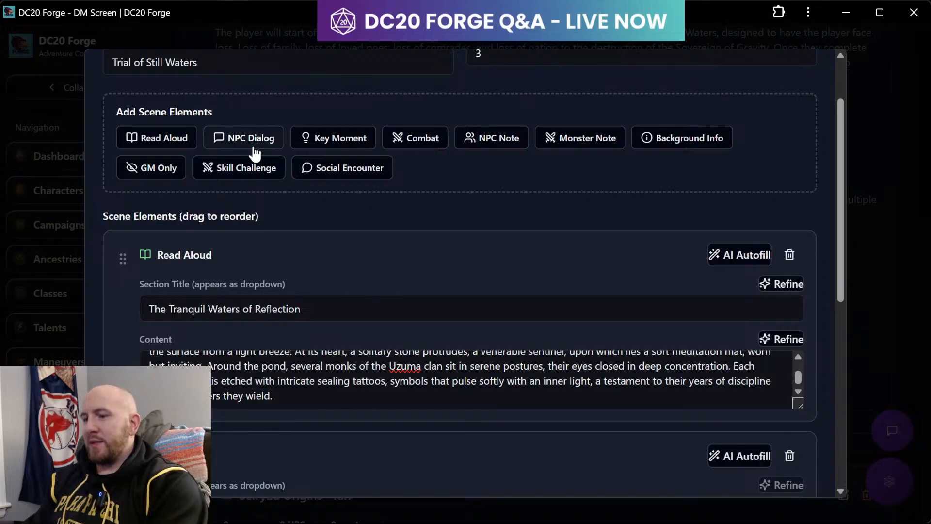
scroll(398, 223, "down", 4)
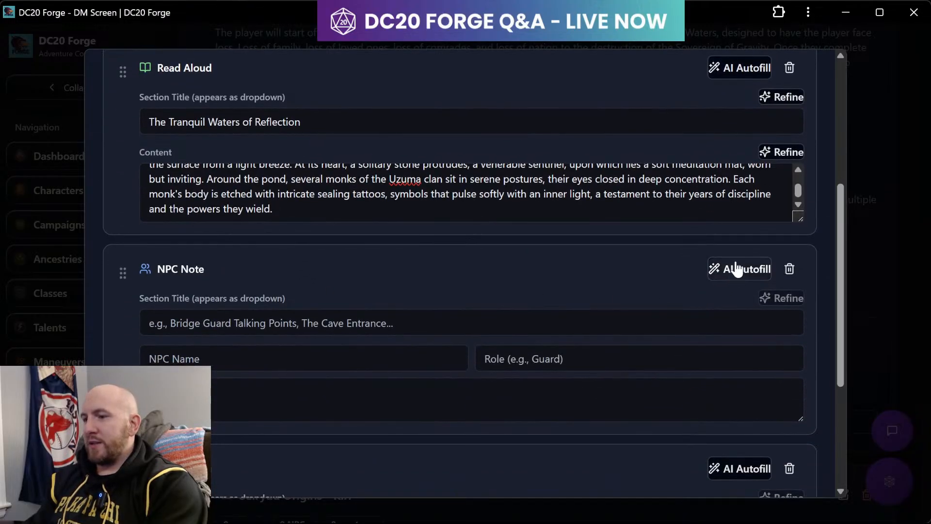
left_click(736, 267)
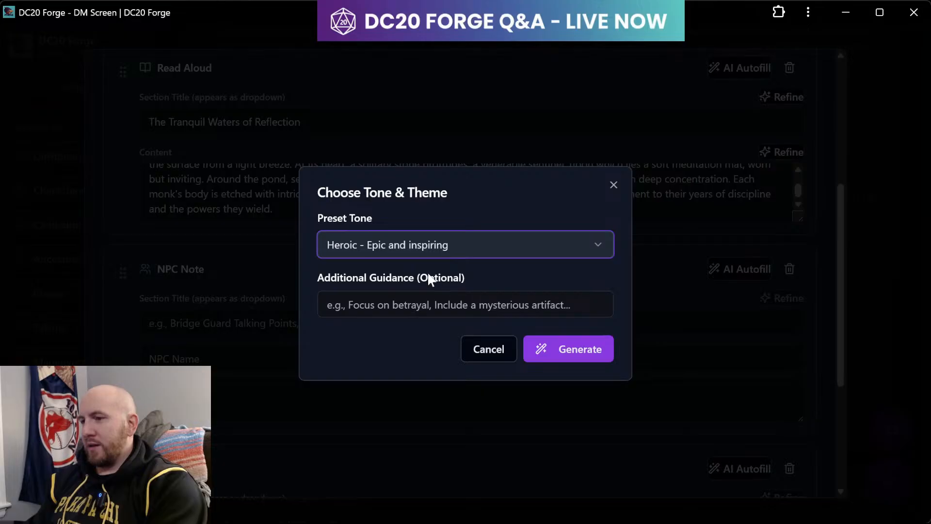
left_click(399, 251)
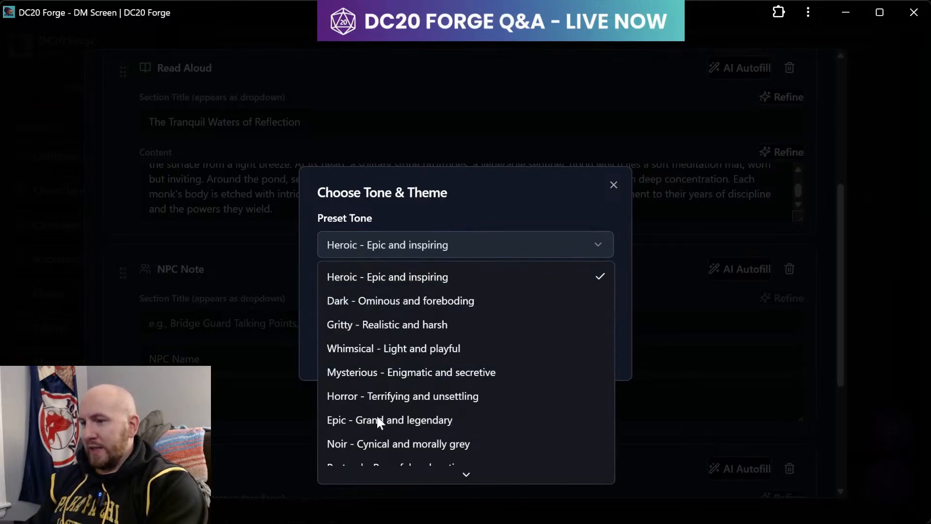
scroll(377, 417, "down", 1)
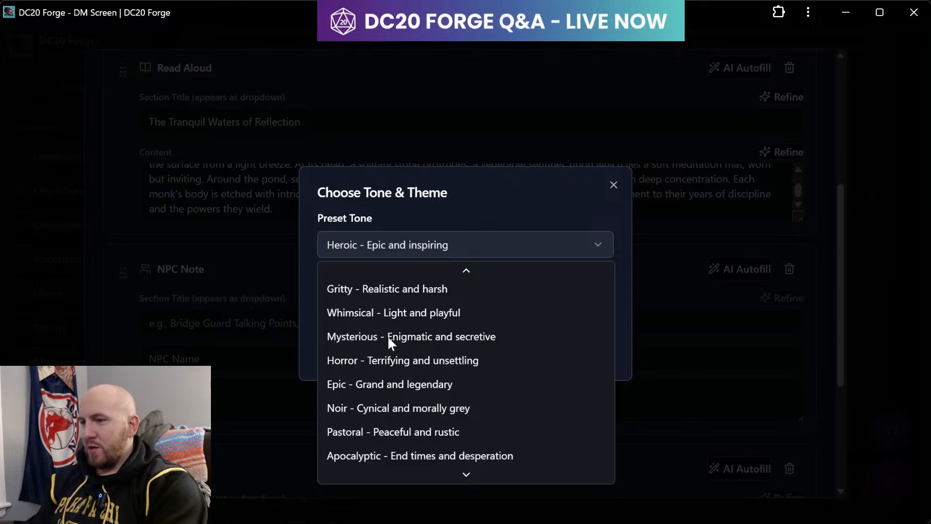
scroll(388, 337, "down", 1)
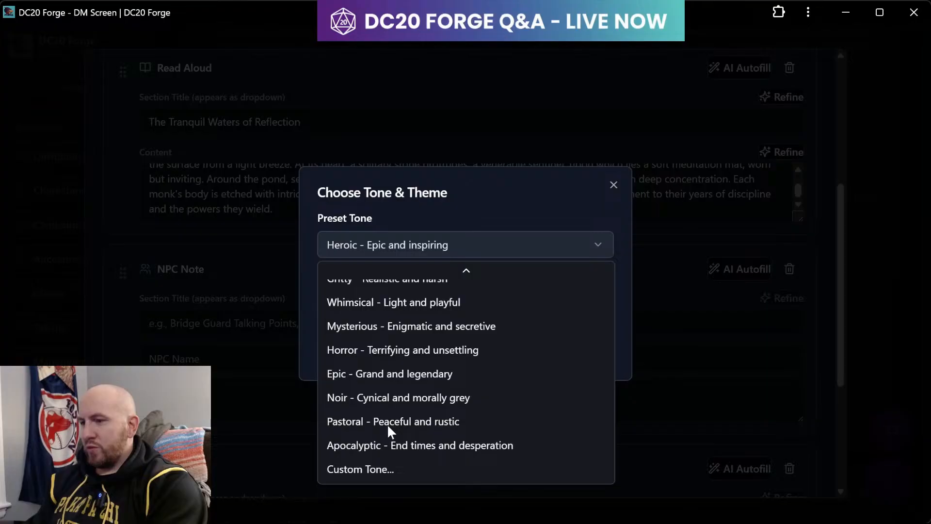
left_click(383, 375)
- Generate the NPC Note with the guidance "an elder Uzuma clan member who acts as the character's sealing magic mentor"
left_click(332, 310)
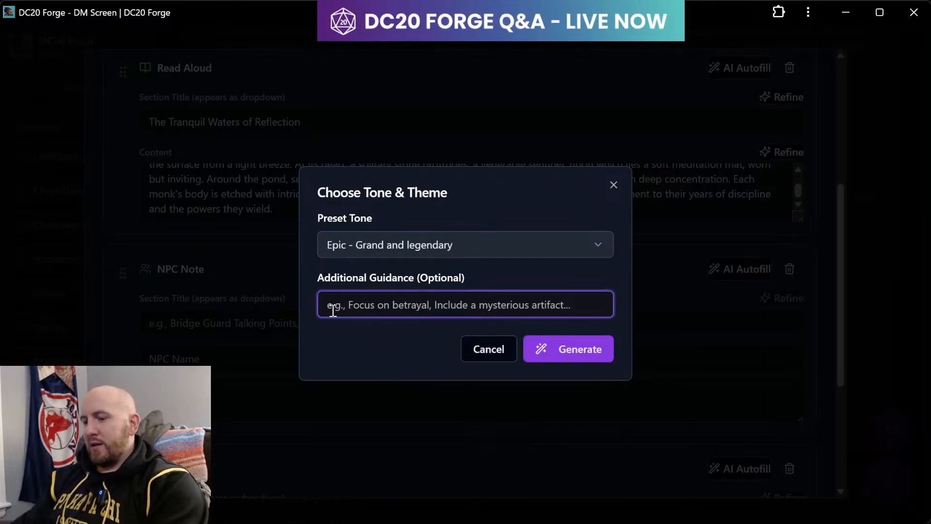
type("a")
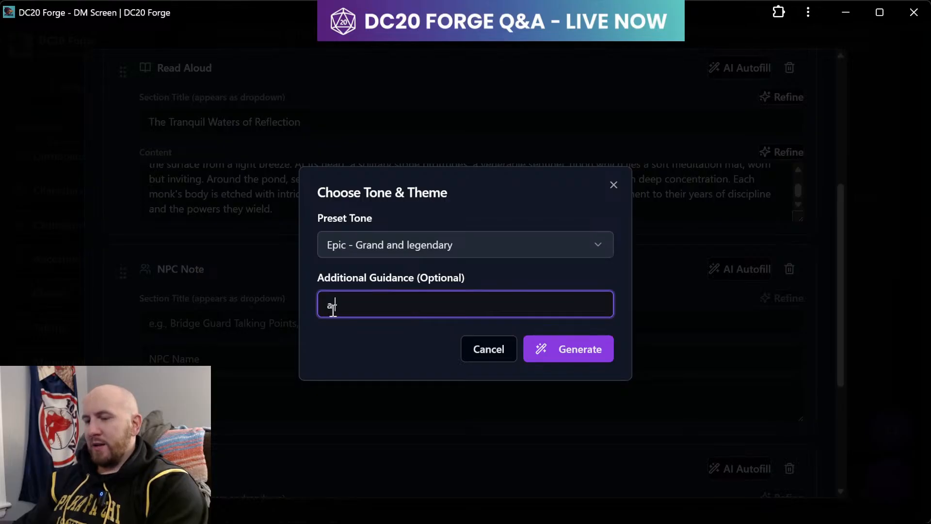
type(" power")
key("BackSpace")
key("BackSpace")
key("BackSpace")
key("BackSpace")
key("BackSpace")
key("BackSpace")
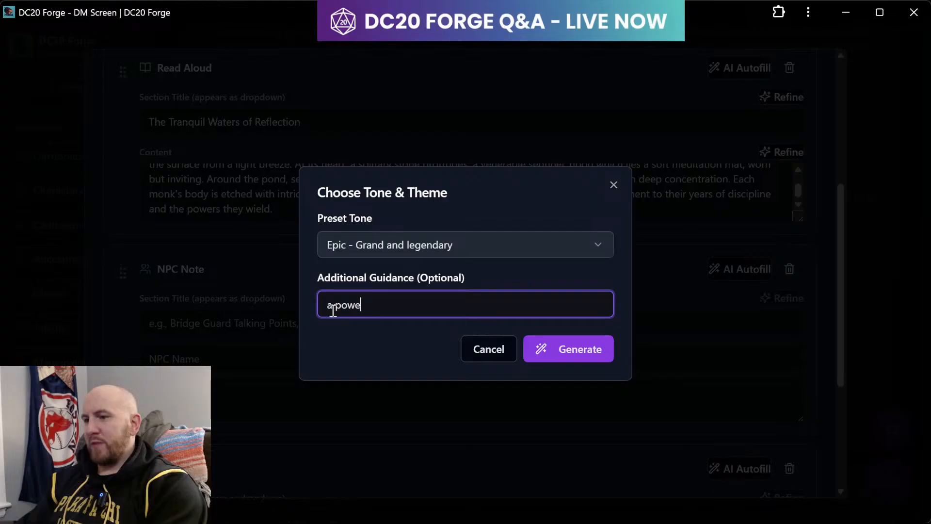
type("relder")
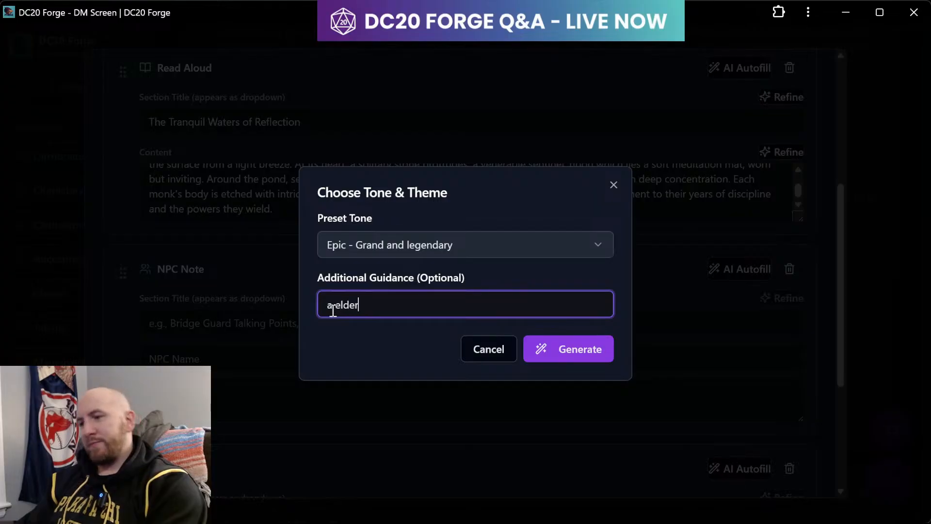
key("BackSpace")
key("BackSpace")
key("BackSpace")
type("n elder")
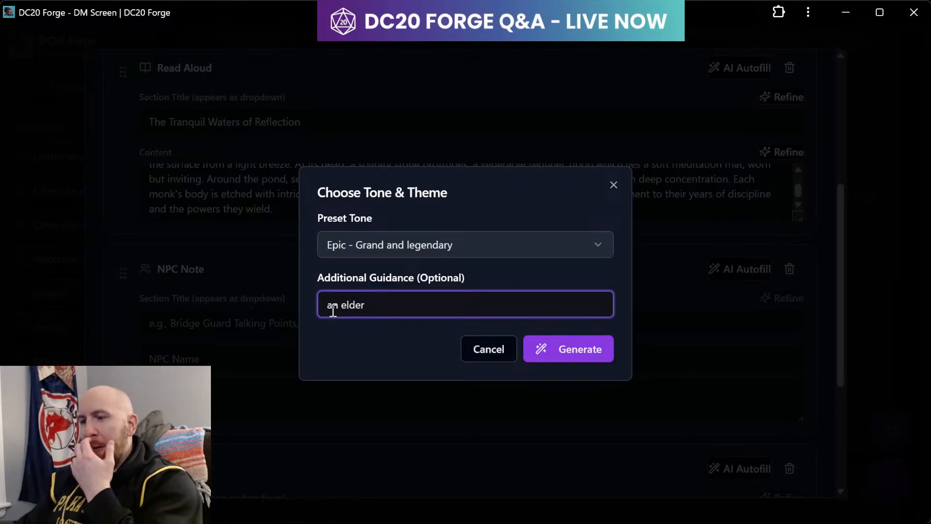
type(" Uzuma clan member")
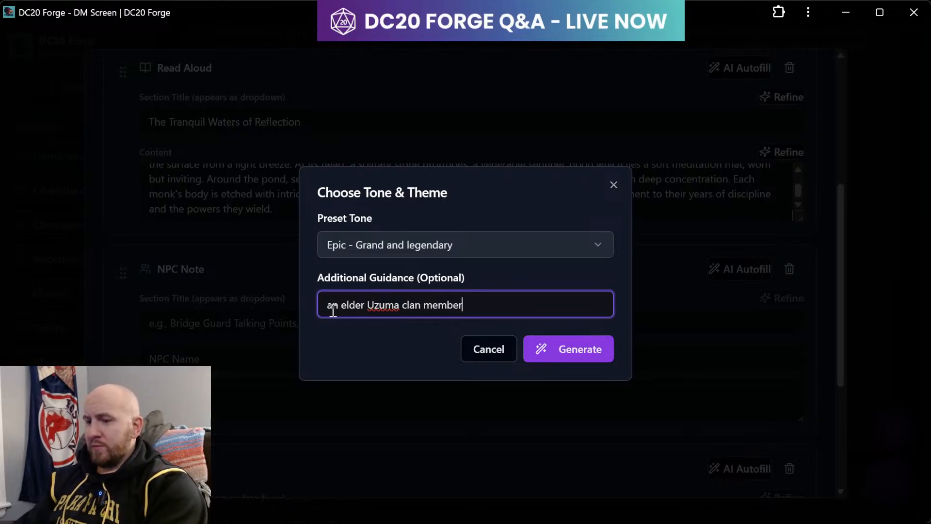
type(" who acts as the c")
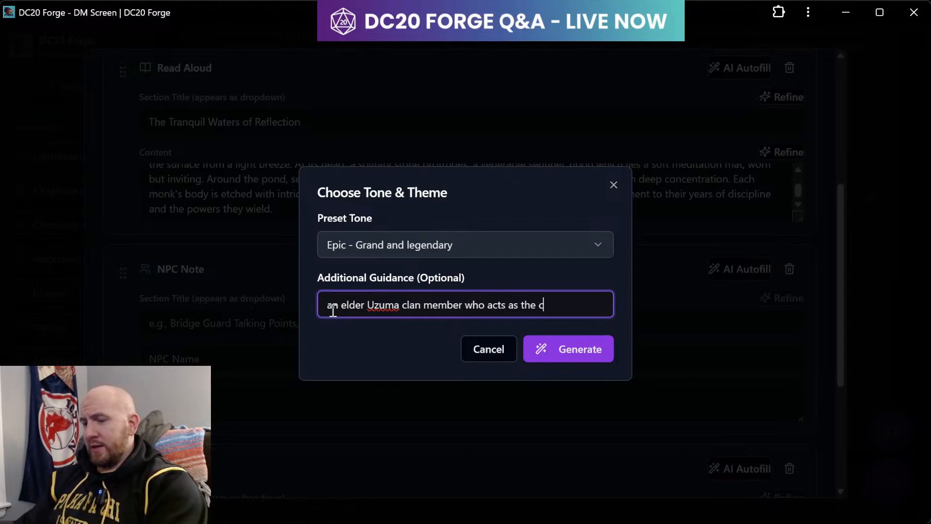
type("haracter's ")
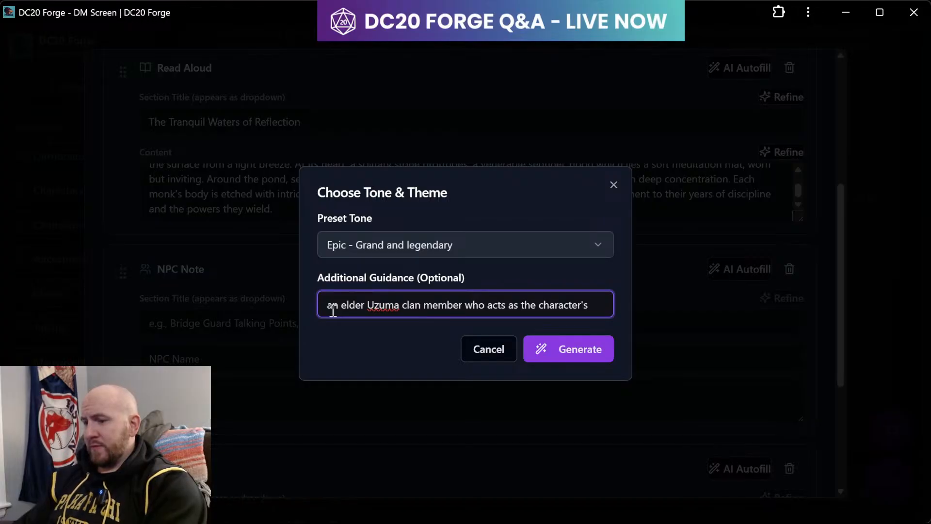
type("sealing ")
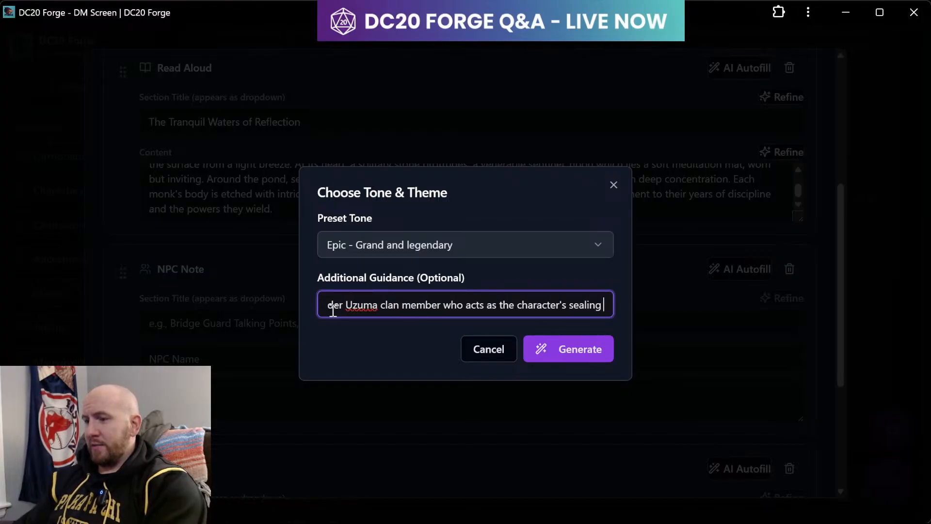
type("magic mentor")
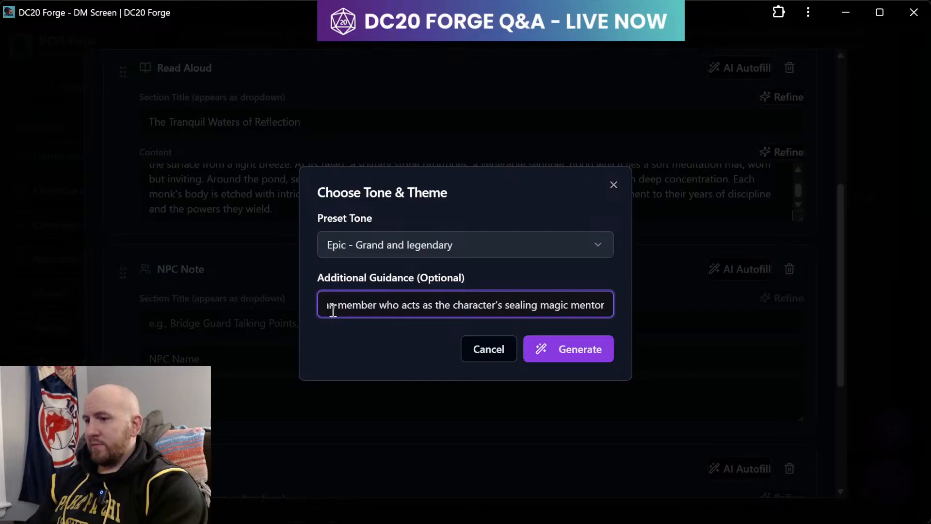
left_click(587, 352)
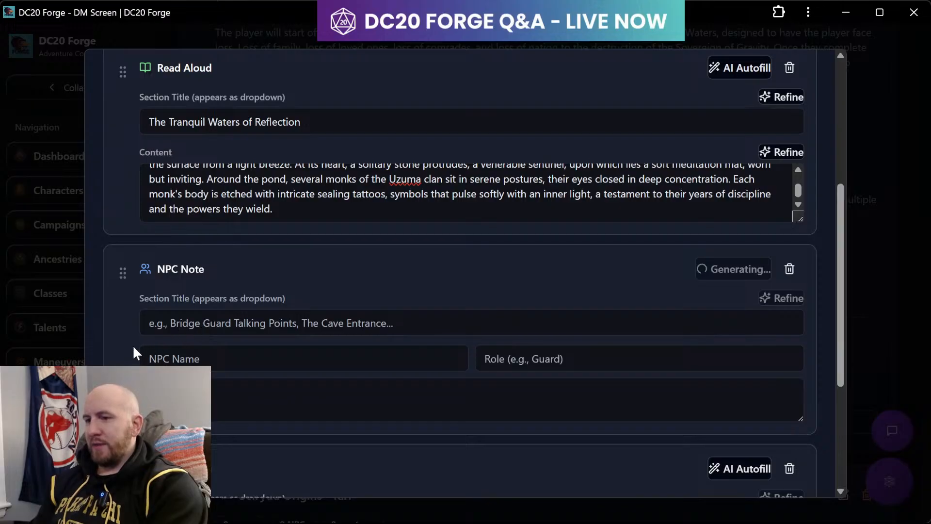
- Replace the NPC Note's section title with the Read Aloud's title, "The Tranquil Waters of Reflection"
left_click_drag(264, 323, 99, 322)
type("T")
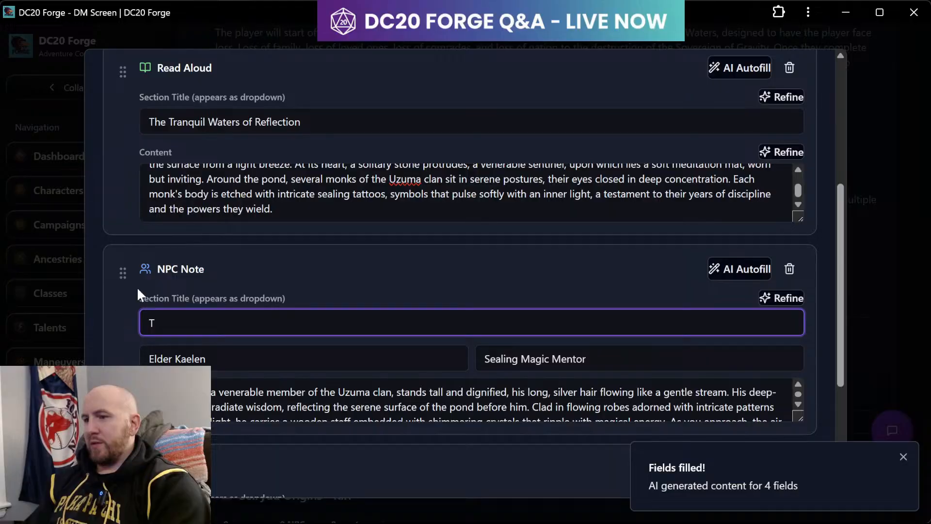
left_click_drag(345, 118, 109, 92)
key("ctrl+c")
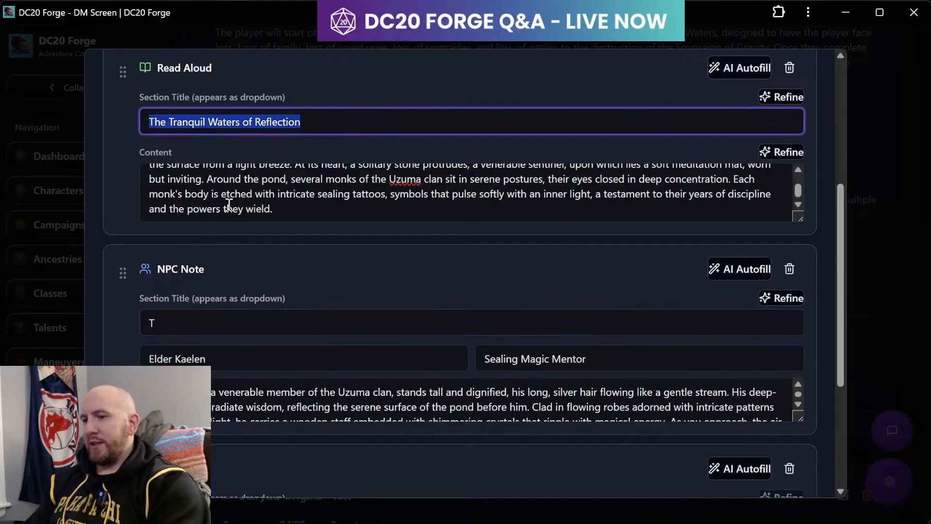
left_click(205, 316)
key("ctrl+a")
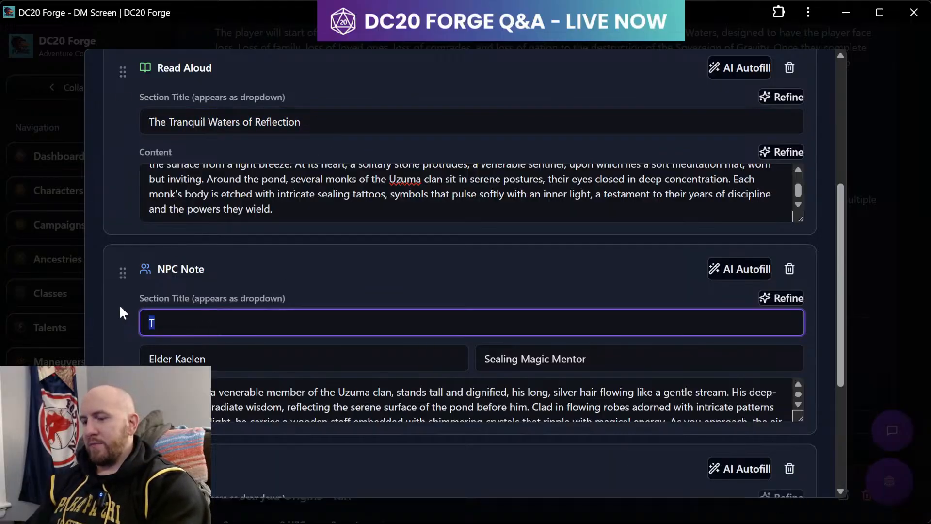
key("ctrl+v")
- Replace "Elder" with "Sensai" in the NPC Note's name
scroll(307, 337, "down", 1)
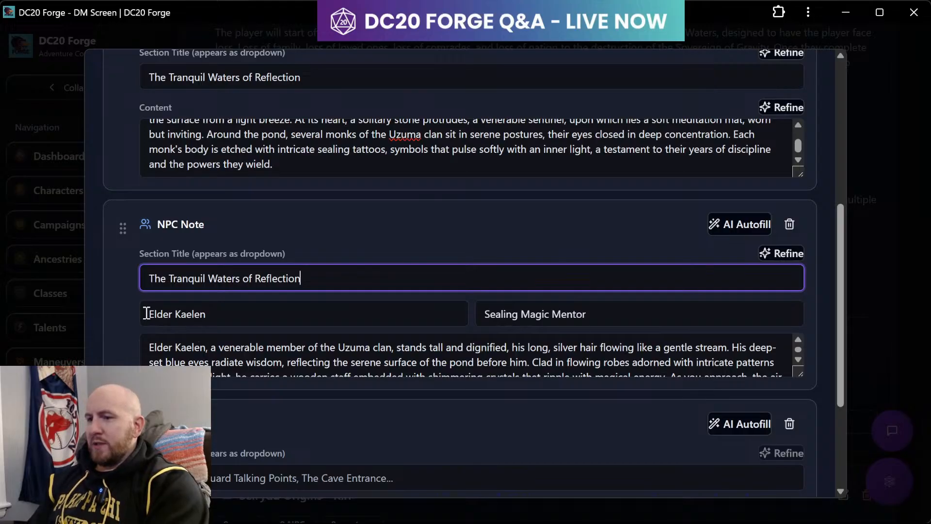
left_click(174, 314)
key("BackSpace")
key("BackSpace")
key("BackSpace")
key("BackSpace")
key("BackSpace")
type("Sen")
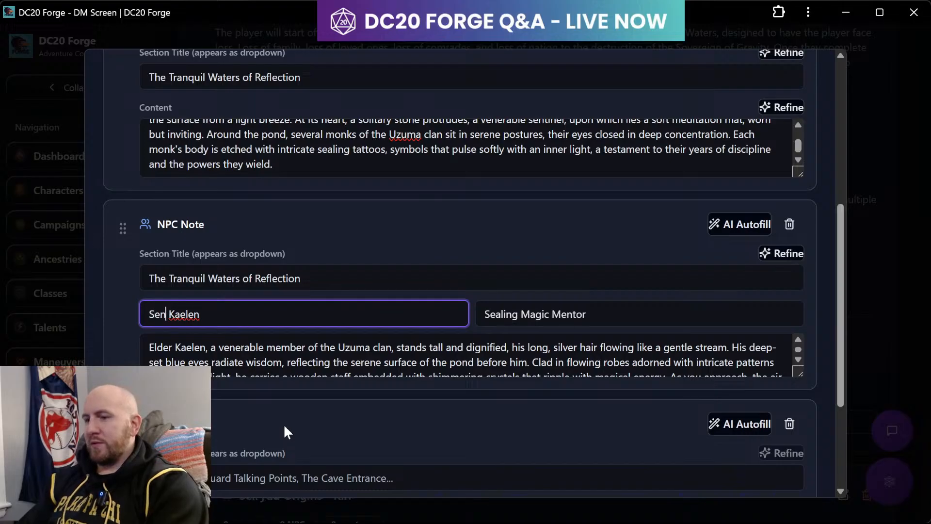
type("sai")
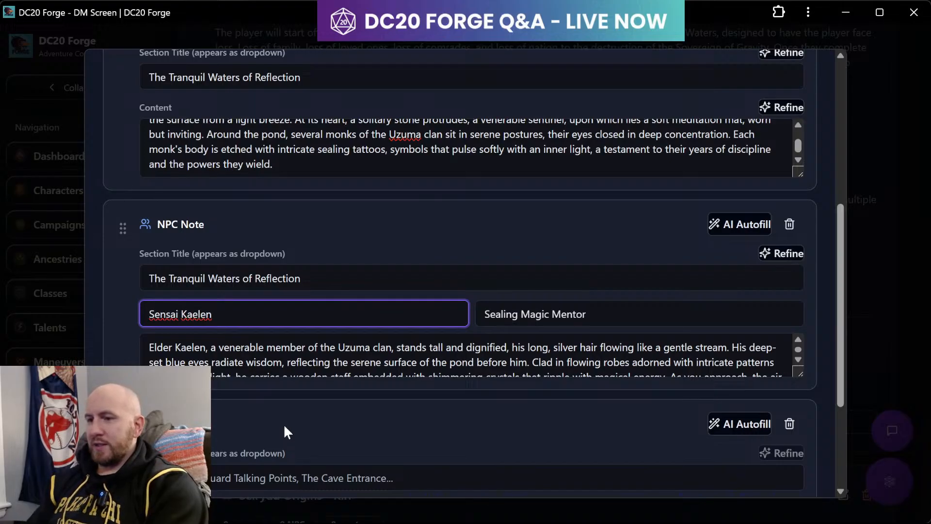
- Replace "Elder" with "Sensai" at the start of the NPC Note's description
scroll(284, 262, "down", 1)
left_click(173, 276)
key("BackSpace")
key("BackSpace")
key("BackSpace")
key("BackSpace")
key("BackSpace")
type("Sensai")
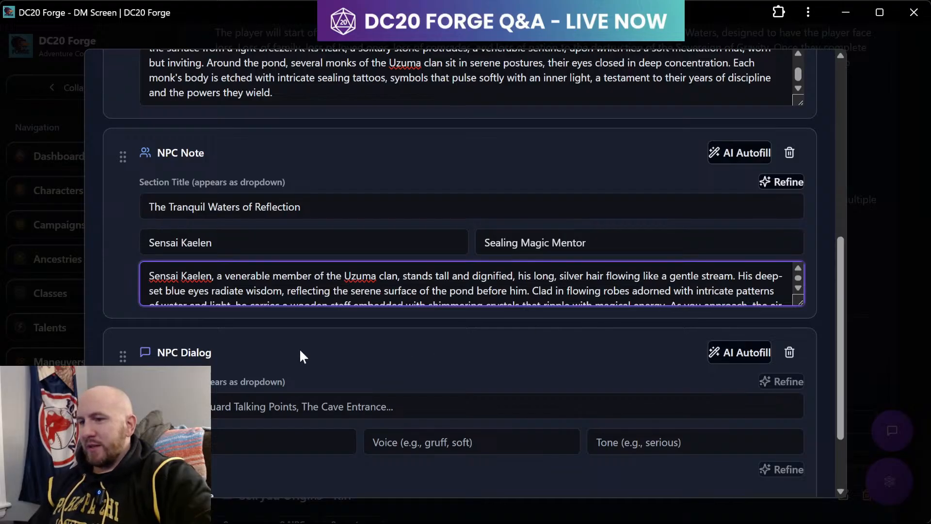
- Review the NPC Note's description and delete everything after "Clad in flowing robes"
scroll(287, 296, "down", 1)
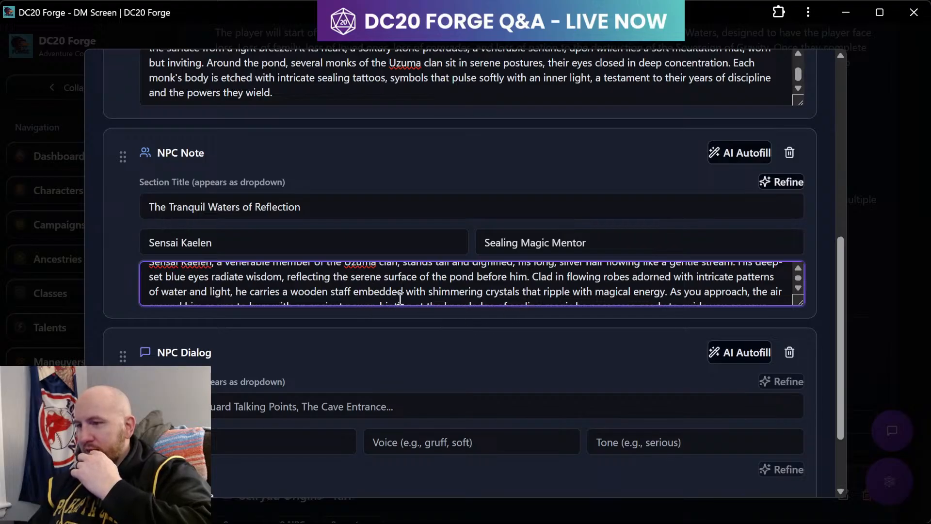
scroll(399, 298, "down", 1)
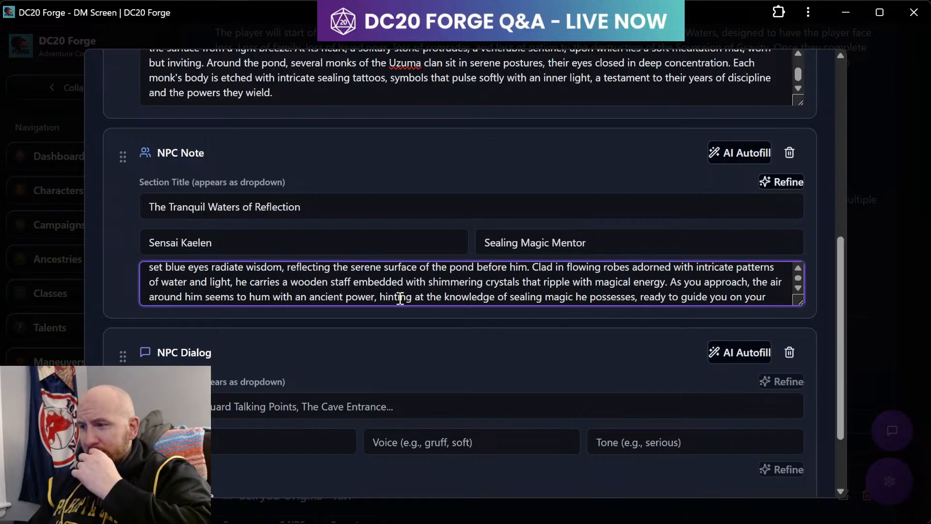
scroll(400, 298, "down", 1)
scroll(400, 298, "up", 2)
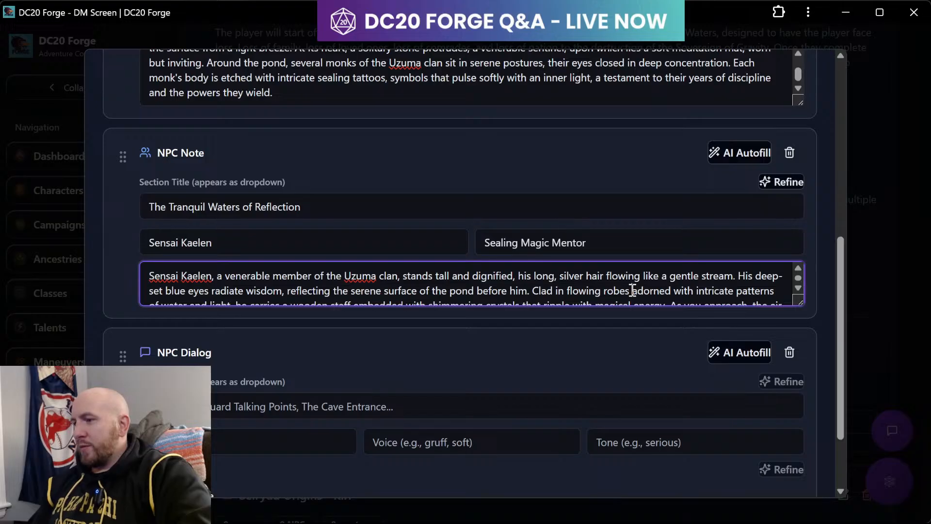
left_click_drag(633, 291, 708, 334)
key("BackSpace")
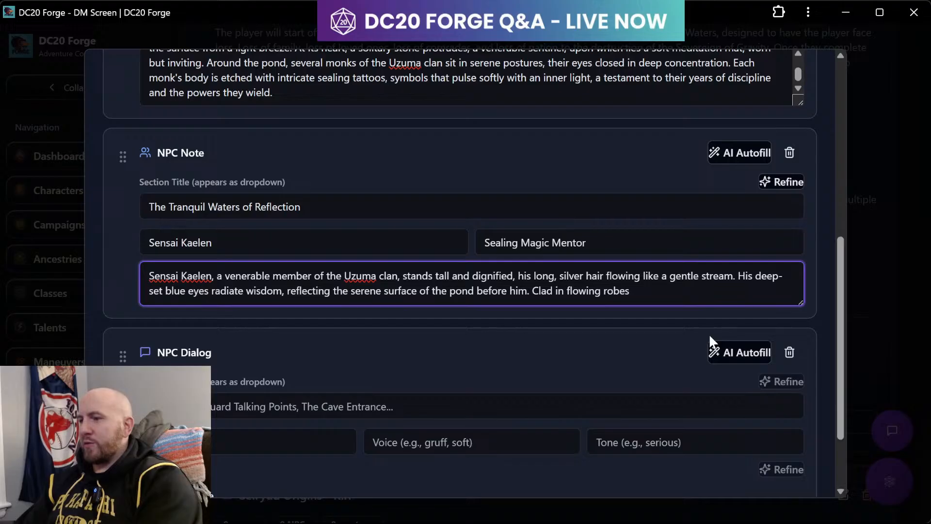
- Replace "flowing robes" at the end of the NPC Note's description with "white robes with the clan symbol on it."
key("BackSpace")
key("BackSpace")
key("BackSpace")
key("BackSpace")
key("BackSpace")
key("BackSpace")
key("BackSpace")
key("BackSpace")
key("BackSpace")
key("BackSpace")
key("BackSpace")
key("BackSpace")
key("BackSpace")
type("white robes with the clan symbol on it.")
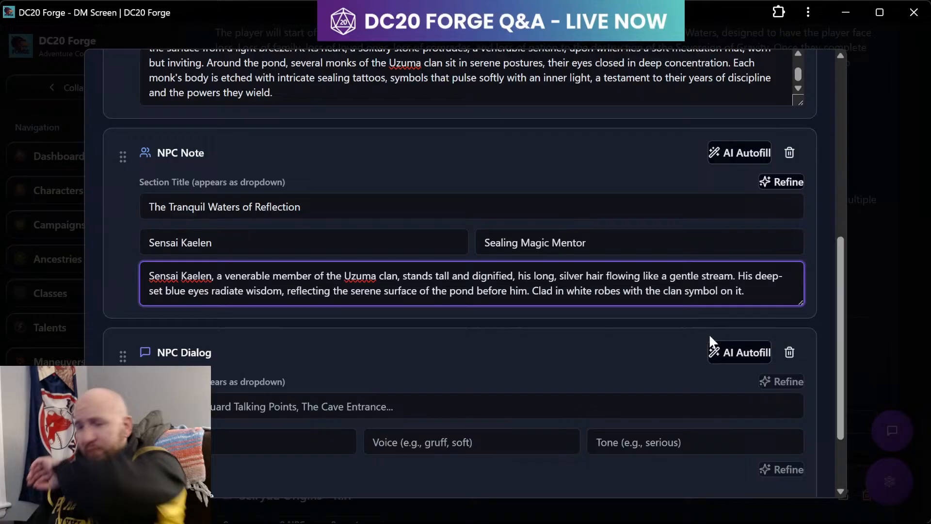
- Give the NPC Dialog the copied section title "The Tranquil Waters of Reflection"
left_click(216, 440)
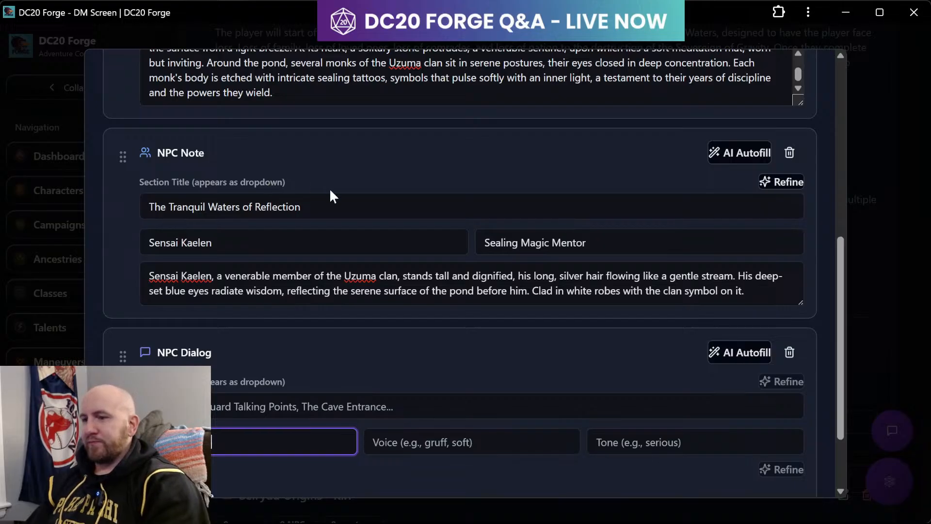
left_click(291, 407)
key("ctrl+v")
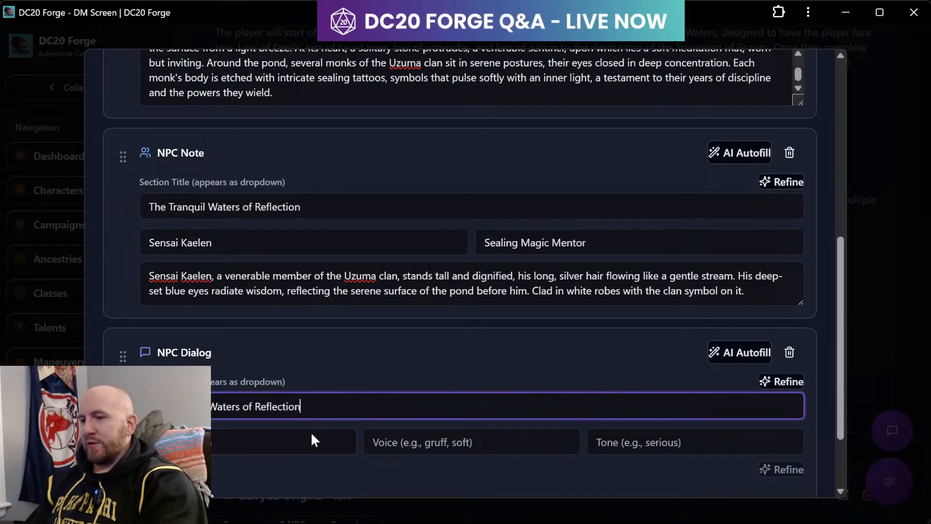
- Set the NPC Dialog's voice to "craggly" and its tone to "calm and wise"
left_click(414, 440)
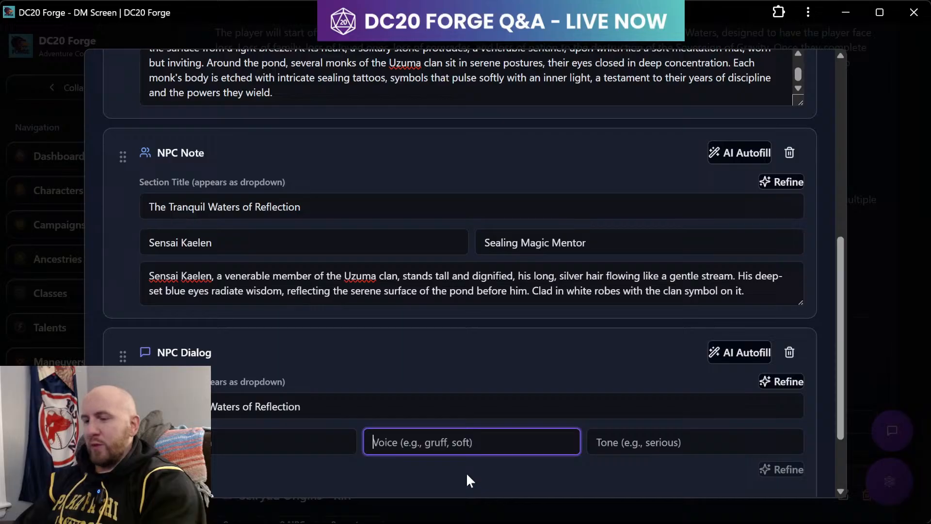
type("craggly")
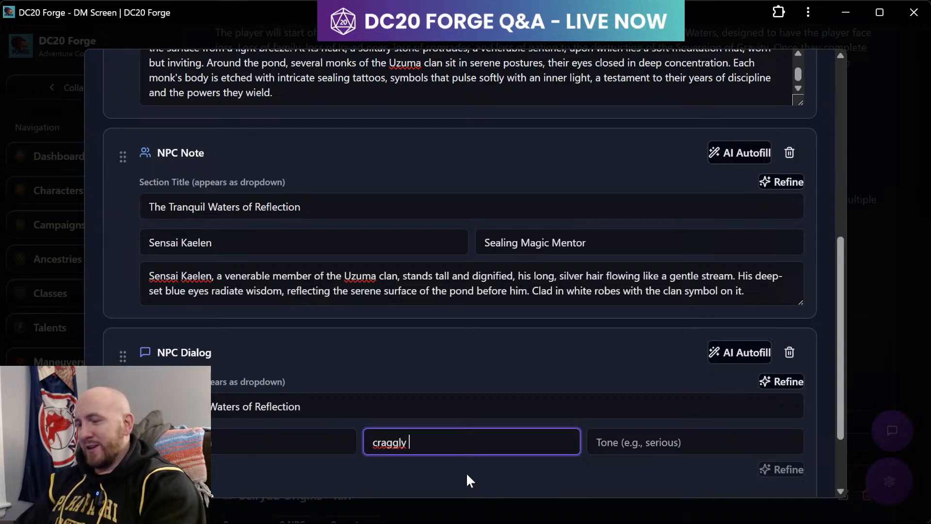
key("BackSpace")
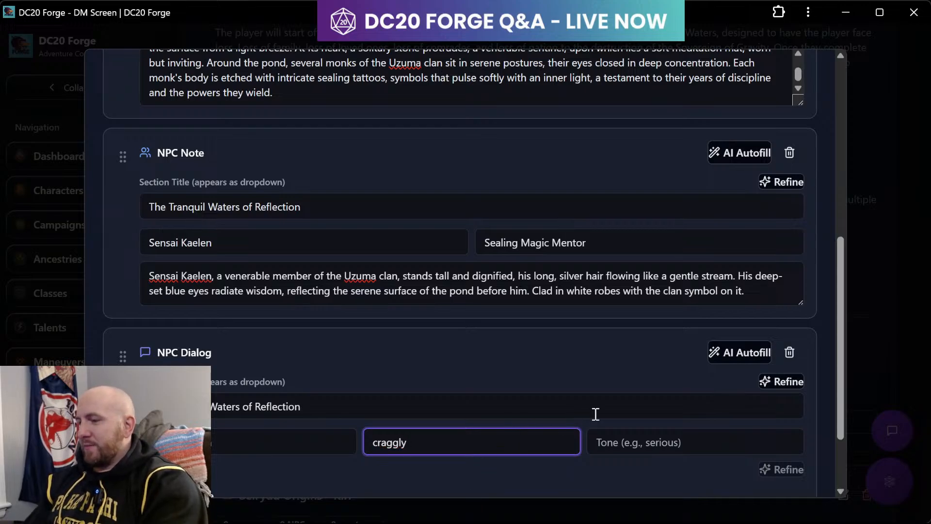
left_click(624, 441)
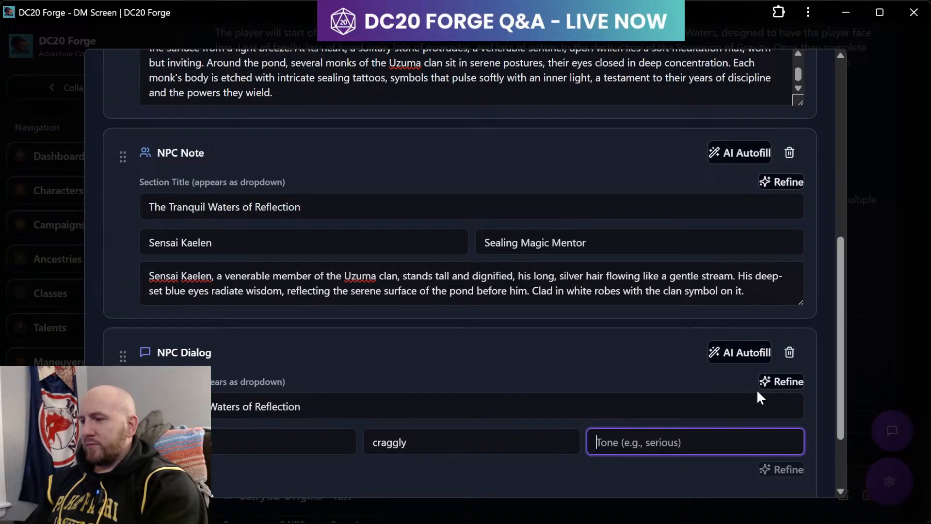
type("calm bu")
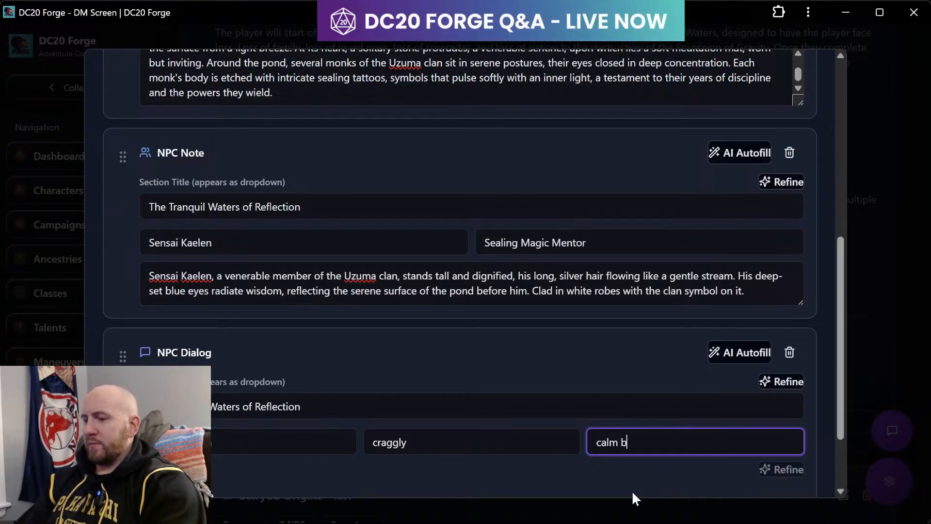
key("BackSpace")
key("BackSpace")
type("and wise")
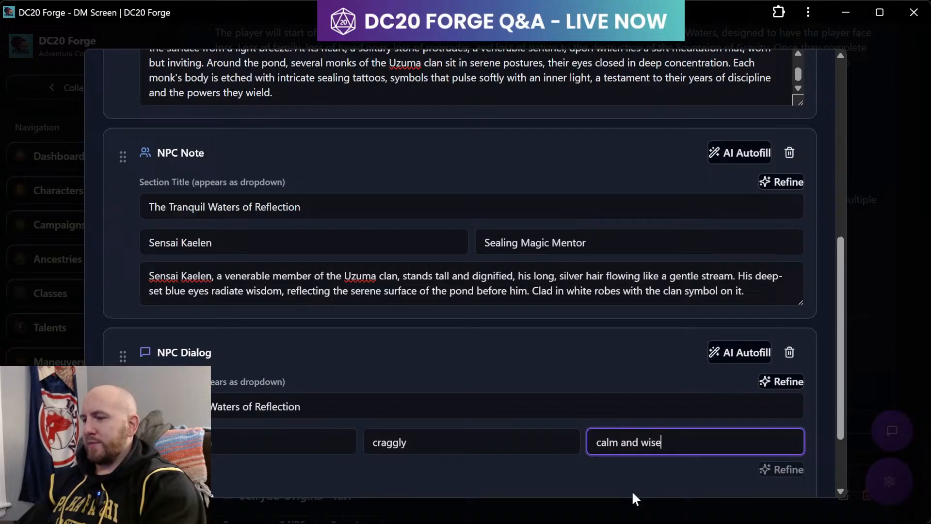
- Begin the NPC Dialog's first line with a greeting containing a bracketed character's name placeholder and the words "to your final trail."
scroll(386, 427, "down", 2)
left_click(216, 399)
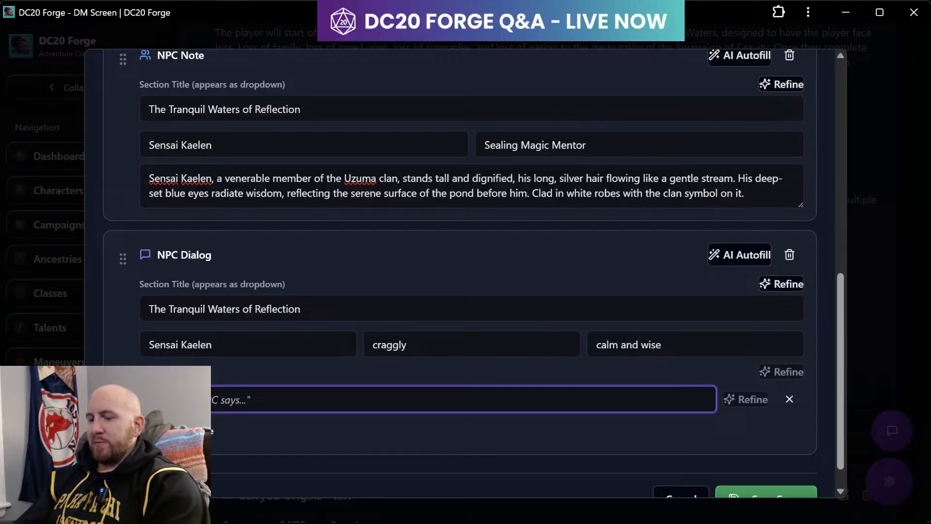
type("\"")
key("BackSpace")
type("\"")
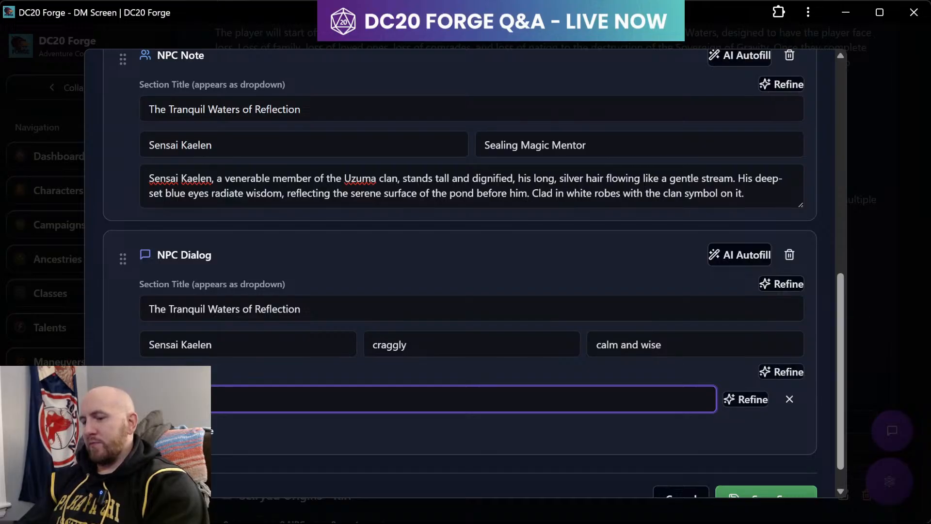
type("ract")
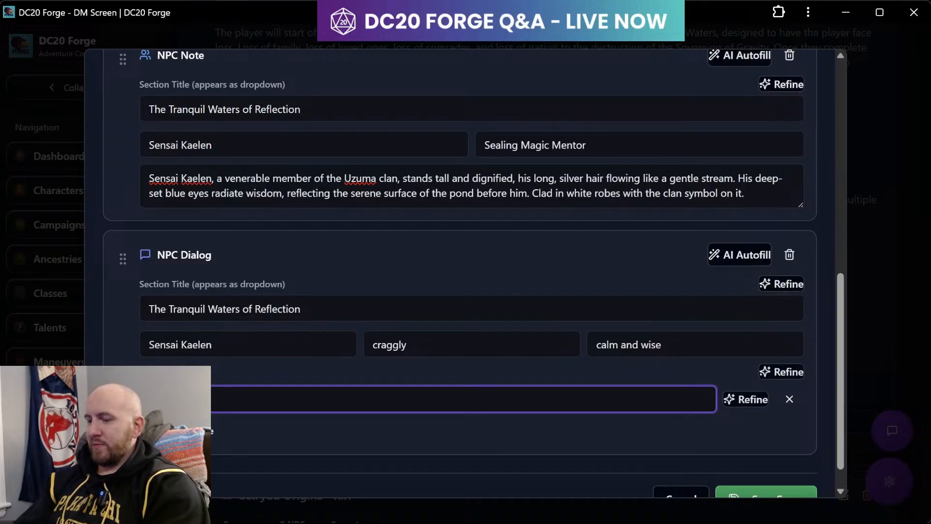
type("er")
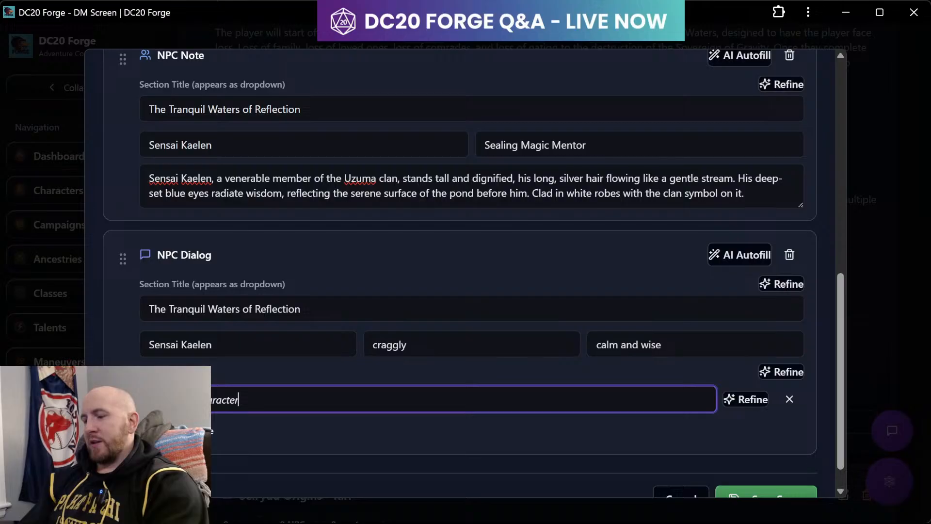
type("'s")
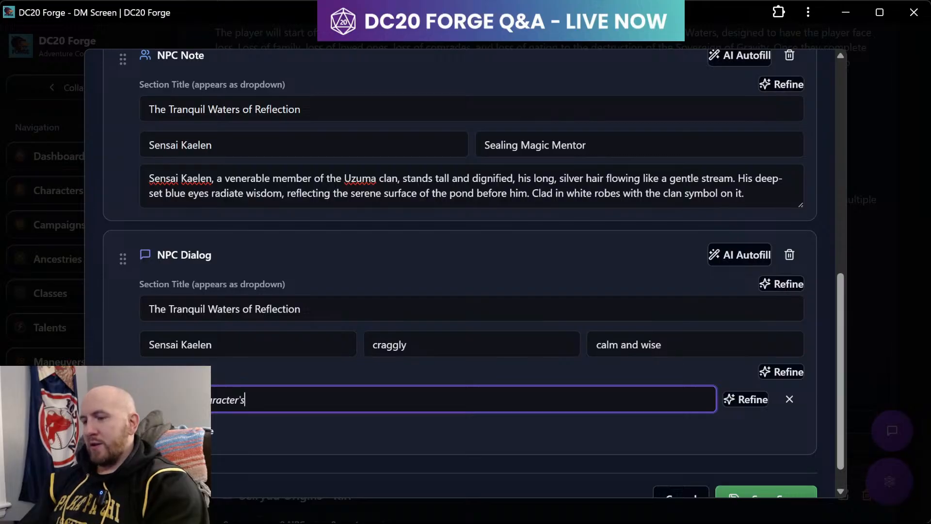
type(" name] to your final trail")
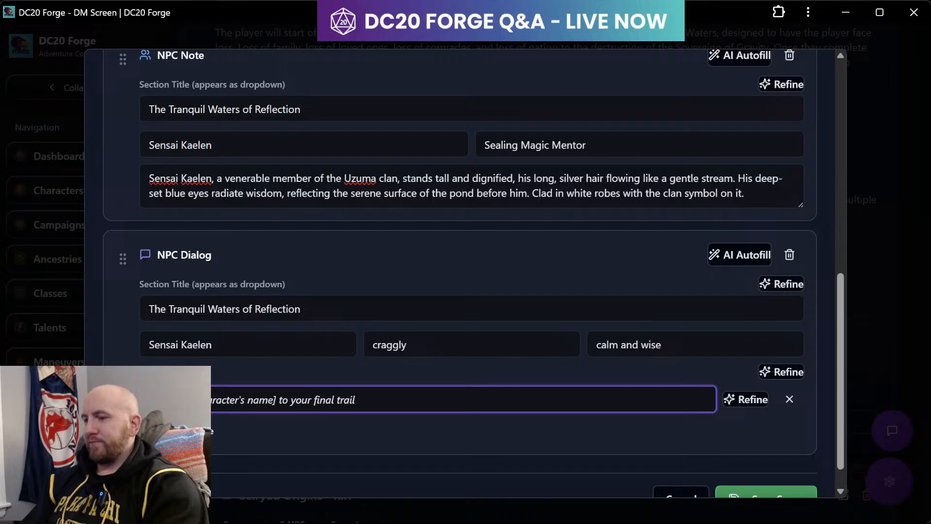
type(".")
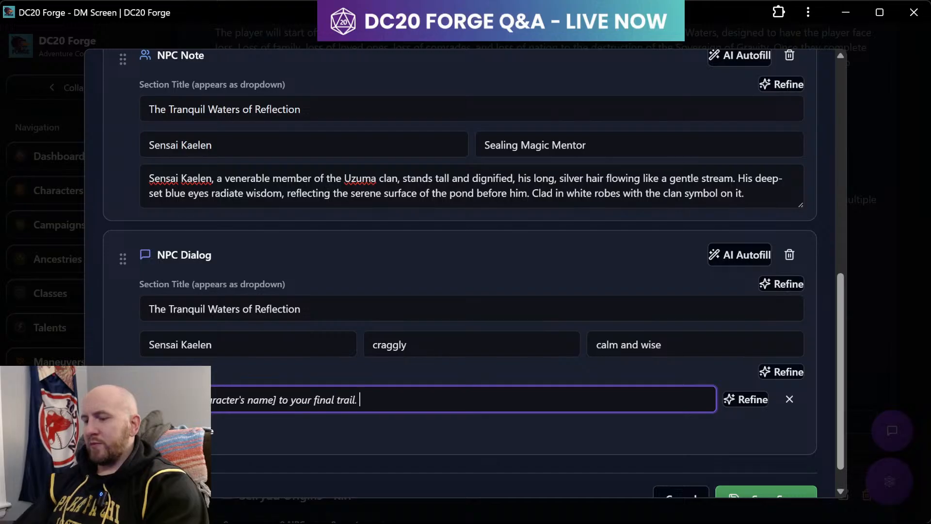
- Continue the first dialog line with "As you know, before you qualify to be a Warden Candidate"
type("T")
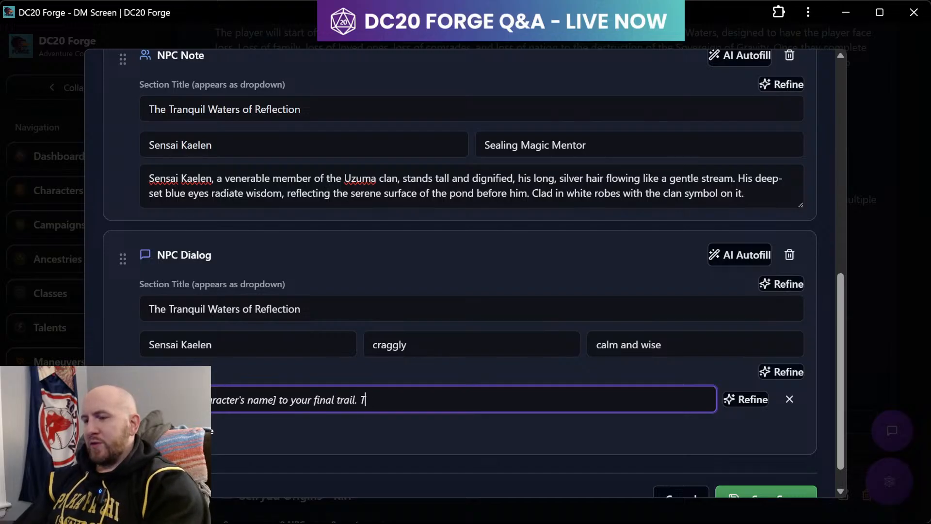
key("BackSpace")
type("As you know,")
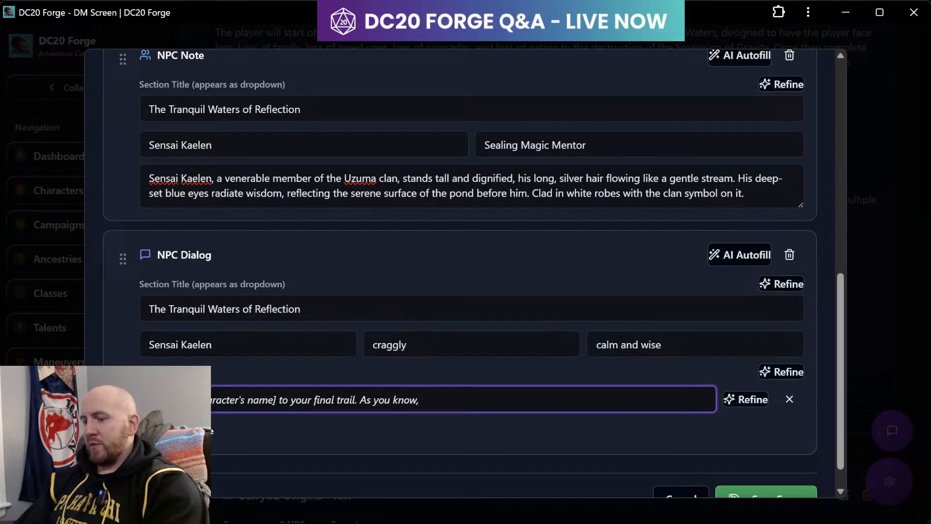
type(" before you qua")
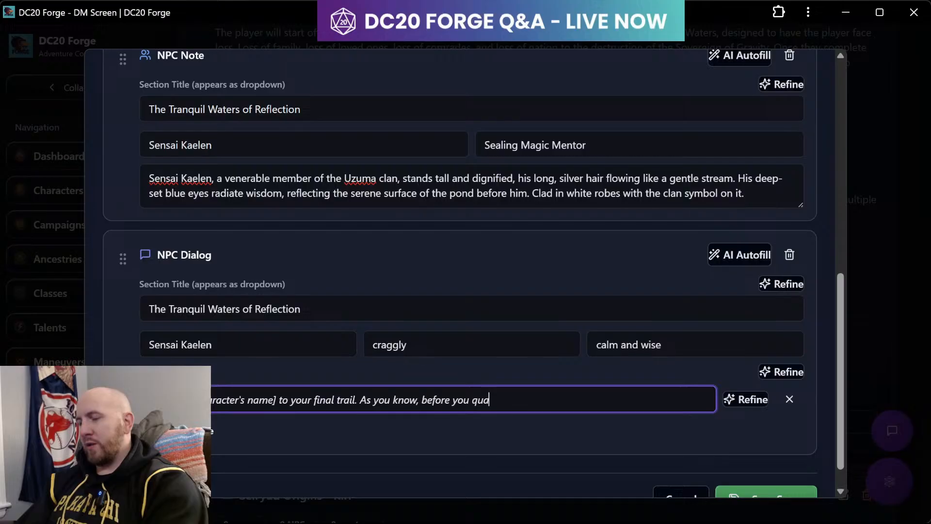
type("lify to be a ")
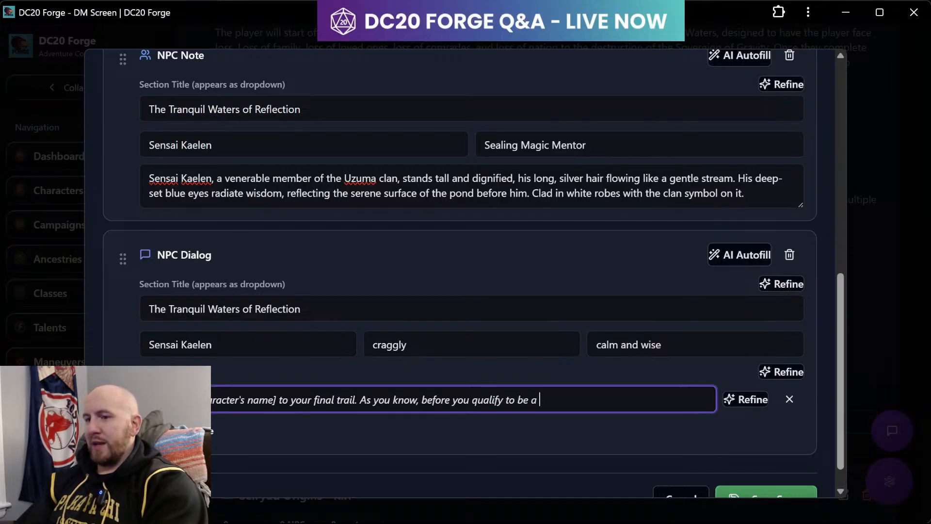
type("candidate")
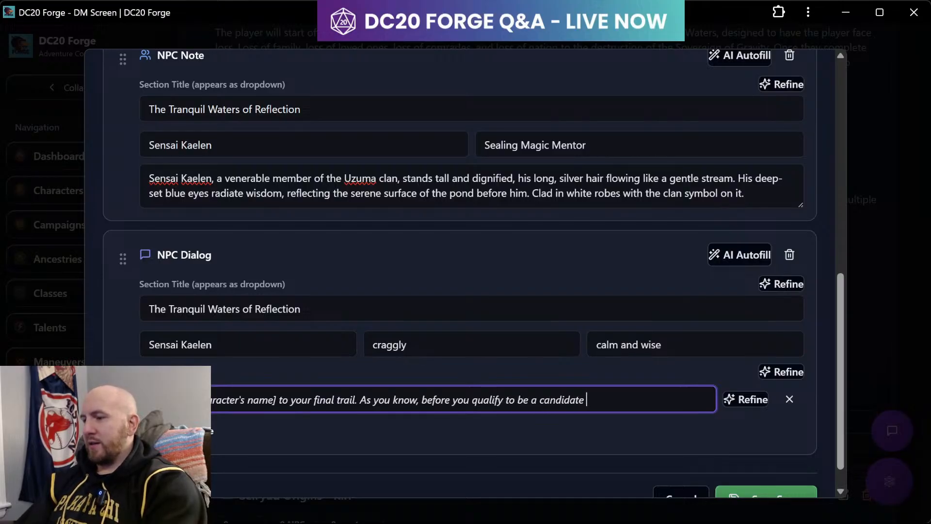
key("BackSpace")
key("BackSpace")
key("BackSpace")
key("BackSpace")
key("BackSpace")
key("BackSpace")
key("BackSpace")
key("BackSpace")
key("BackSpace")
type("ward")
key("BackSpace")
key("BackSpace")
key("BackSpace")
key("BackSpace")
type("War")
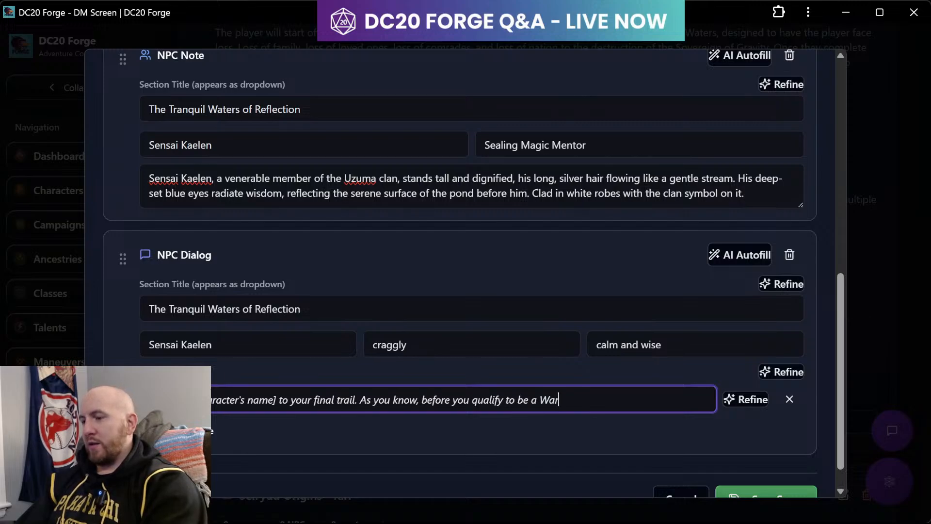
type("den Candidate")
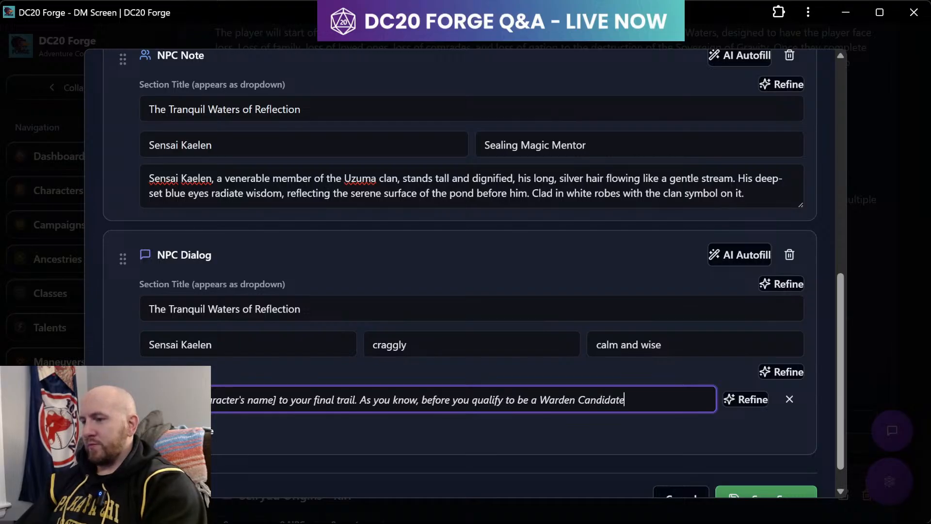
- Finish the first dialog line with ", you must first pass the Trial of the Still Waters."
type(", you must")
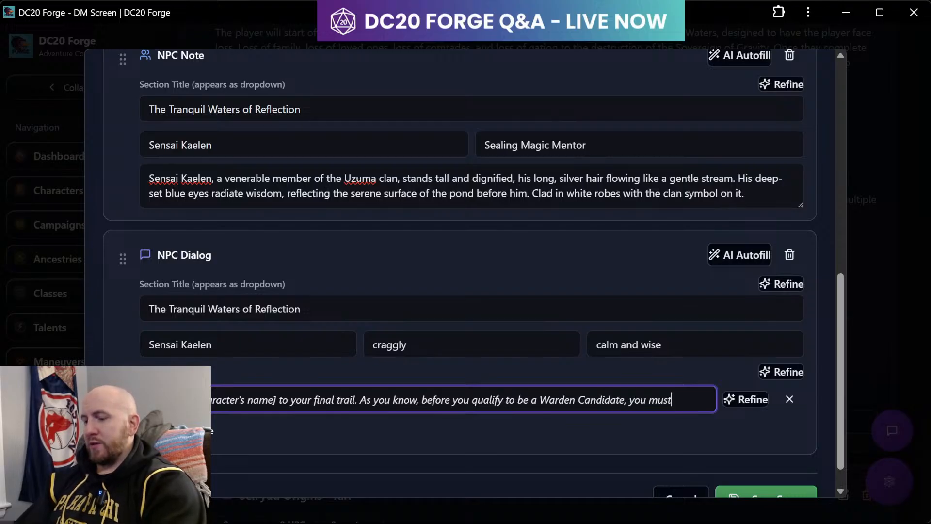
type(" first pas")
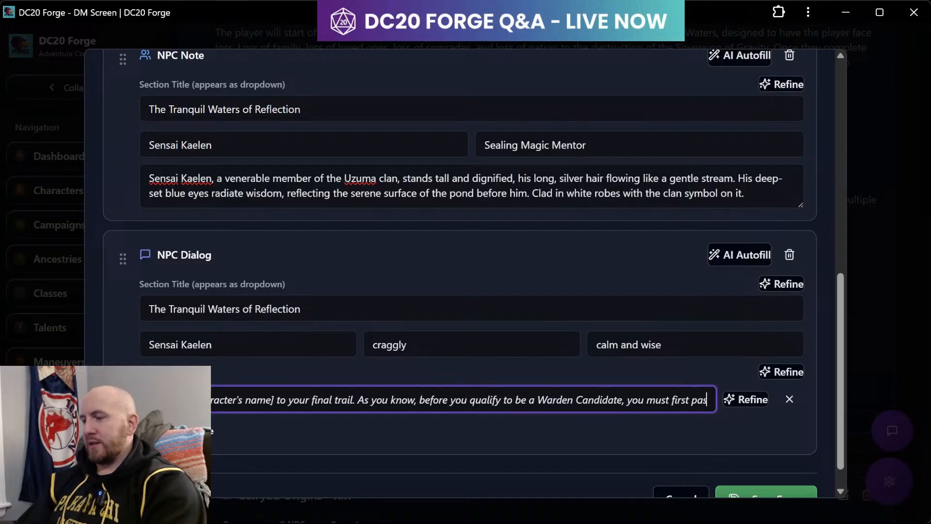
type("s the T")
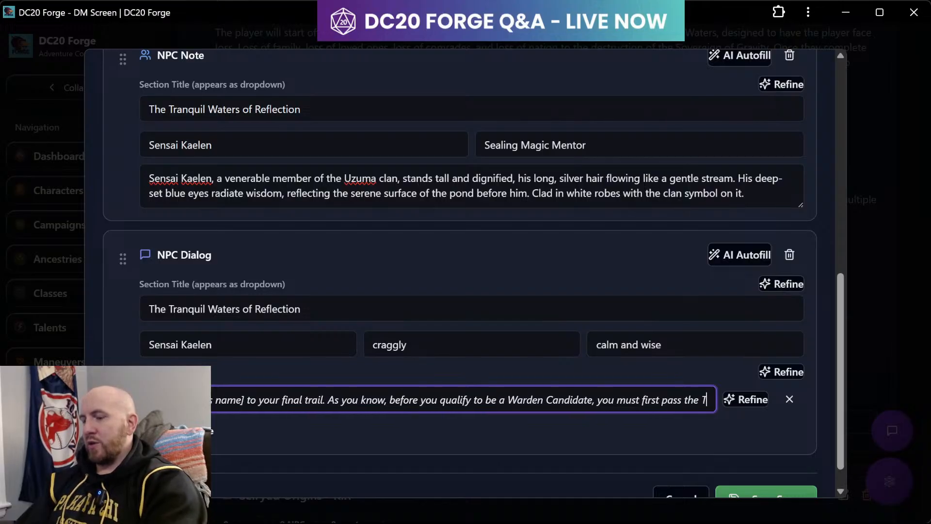
type("rial of the S")
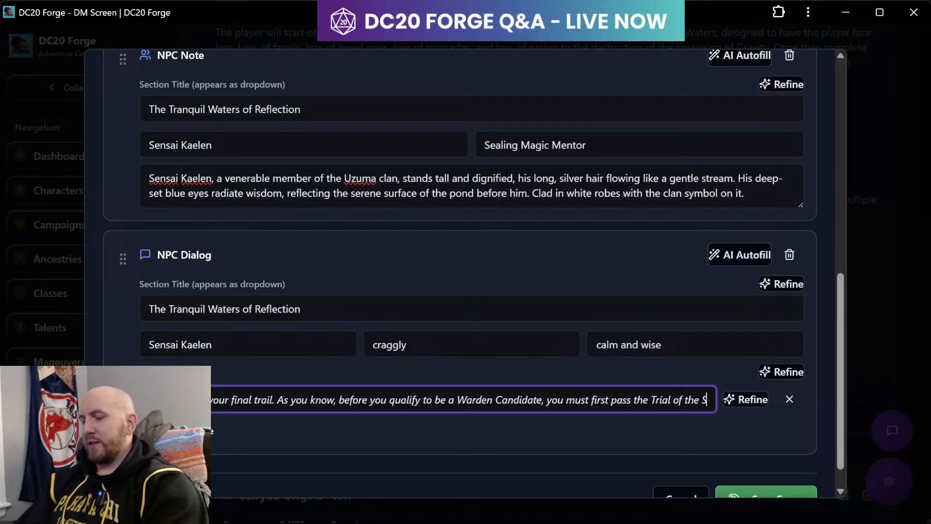
type("till Waters.")
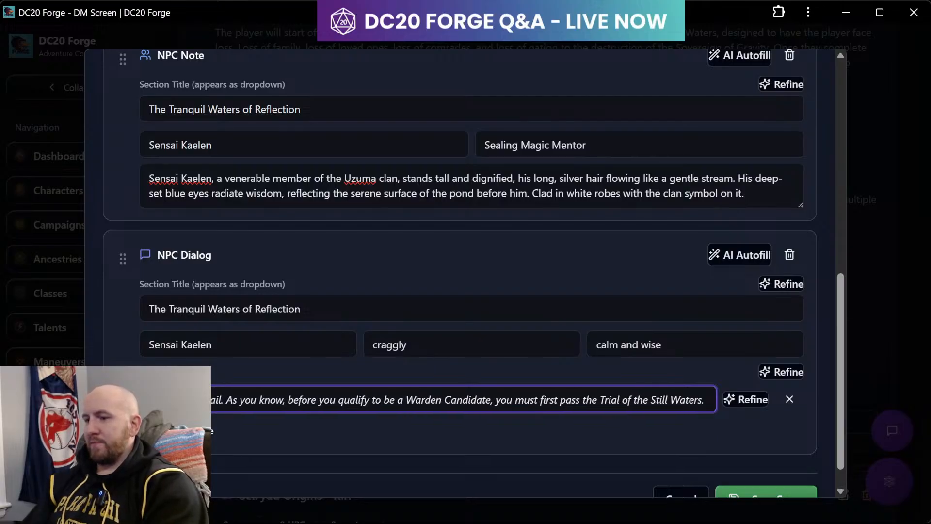
- Add a second quote to the NPC Dialog: "You will be shown images and scenes that will cause you great emotional distress."
left_click(201, 432)
left_click(223, 441)
type("T")
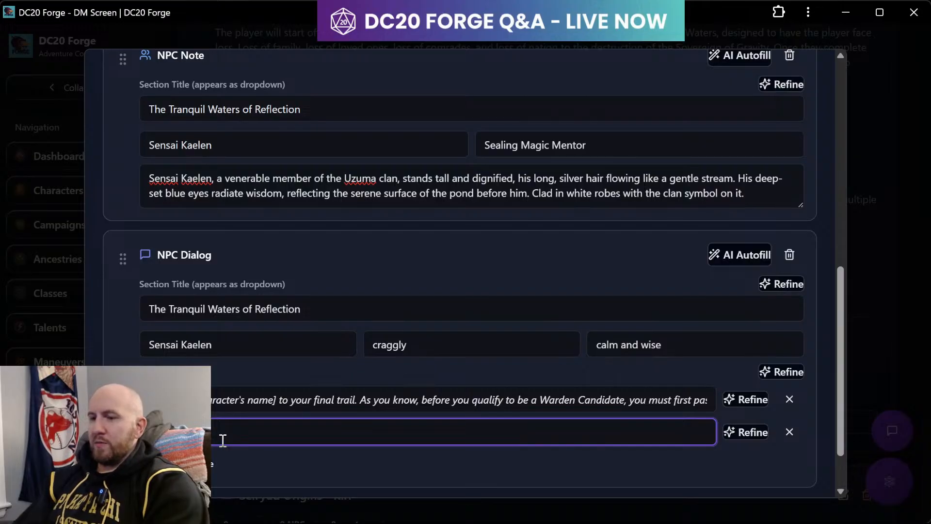
type("own")
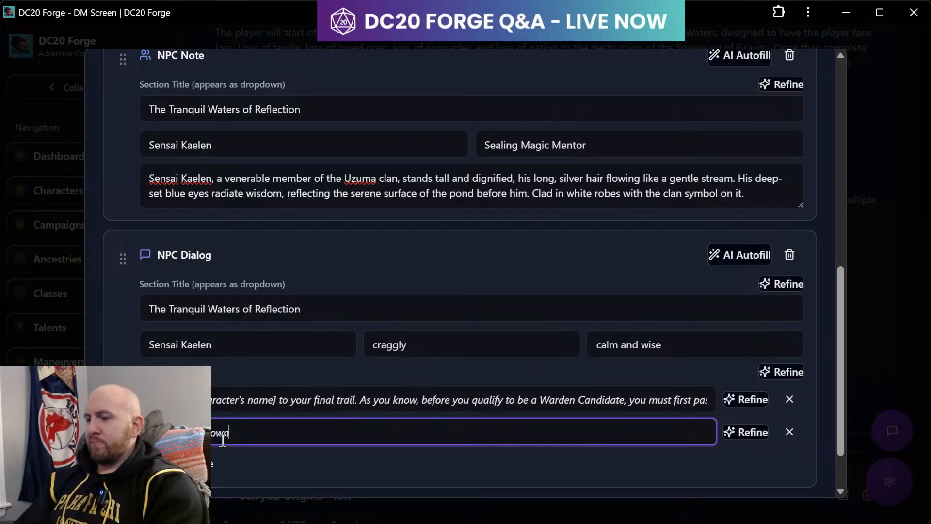
type("images")
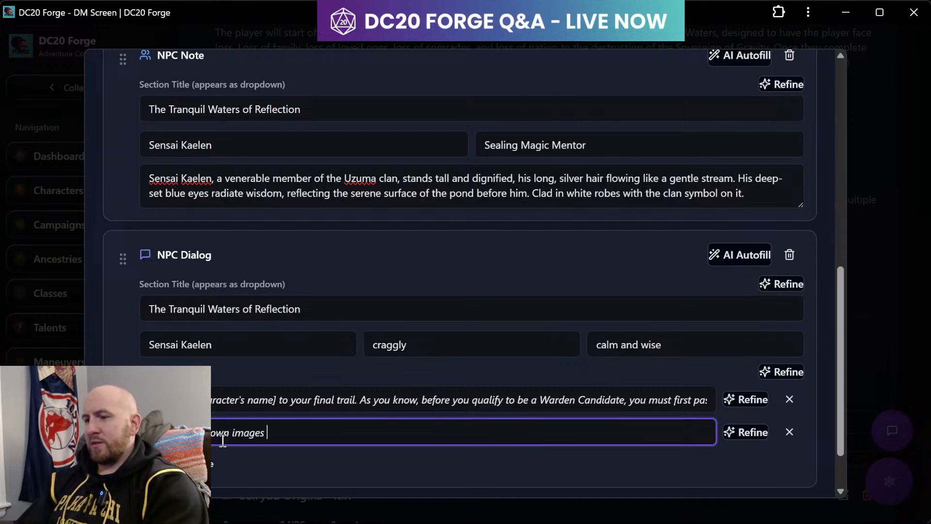
type(" and scen")
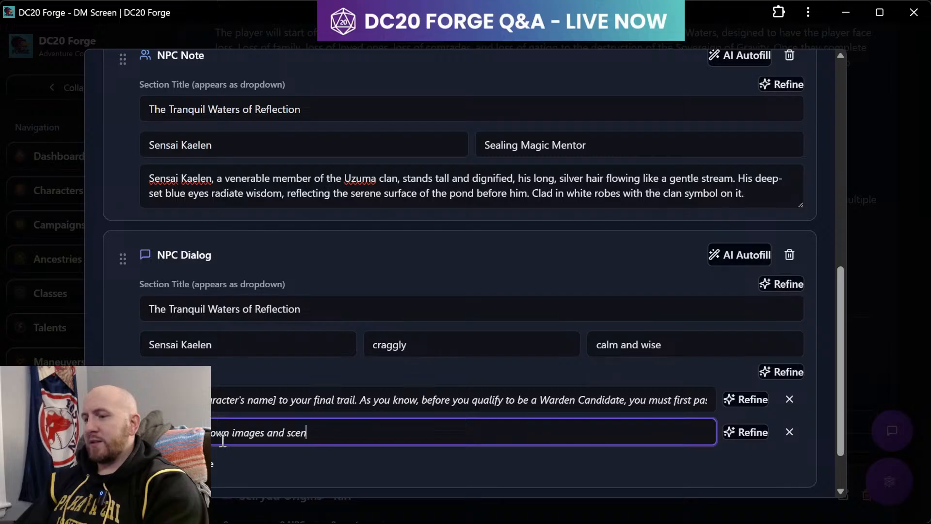
type("es that will ")
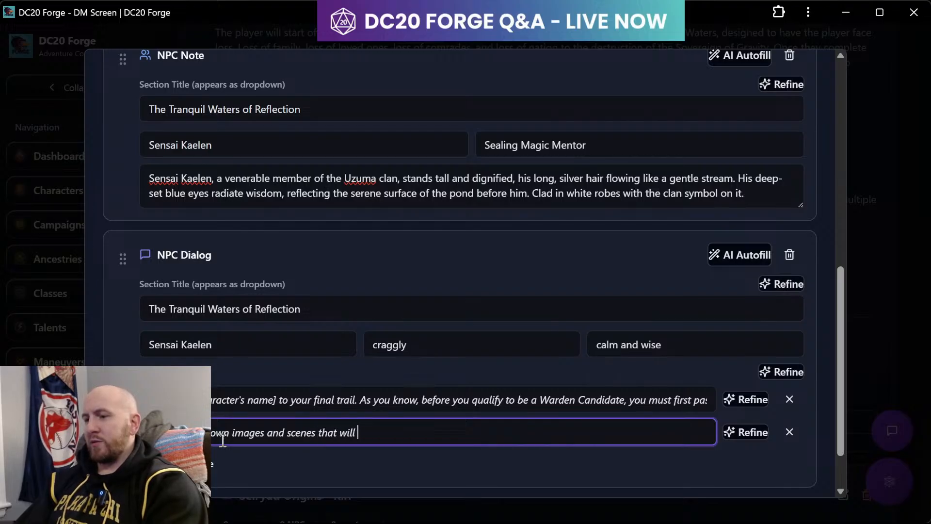
type("cause you grea")
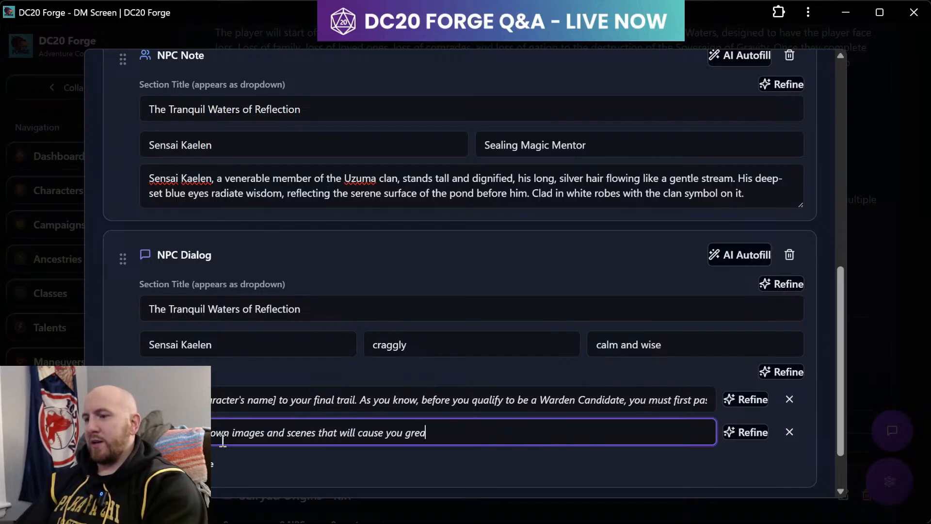
type("t emotional ")
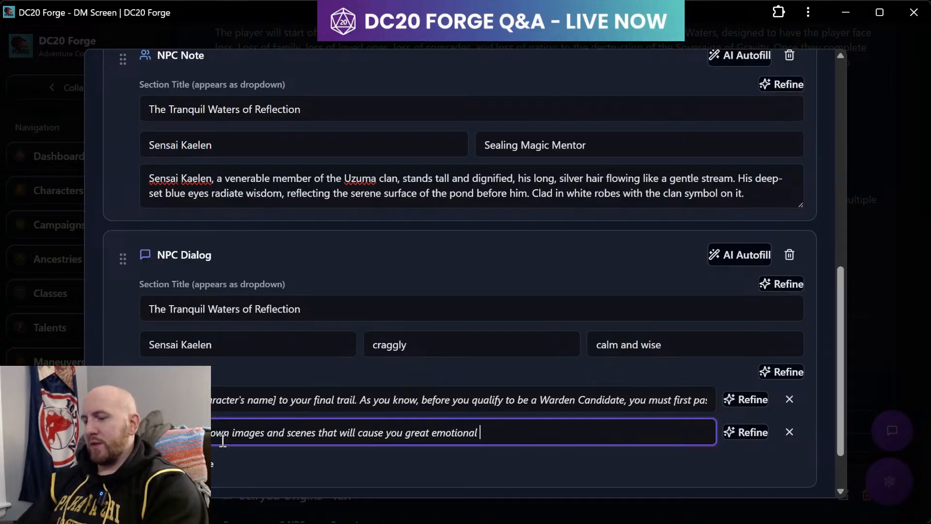
type("distress.")
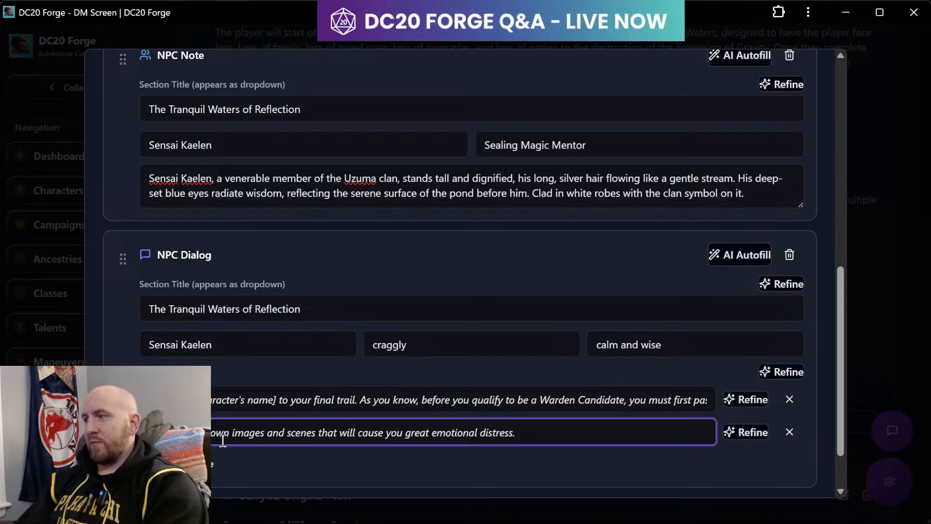
- Extend the second quote with the sentence "You must resist succumbing to them."
type(" T")
key("BackSpace")
key("BackSpace")
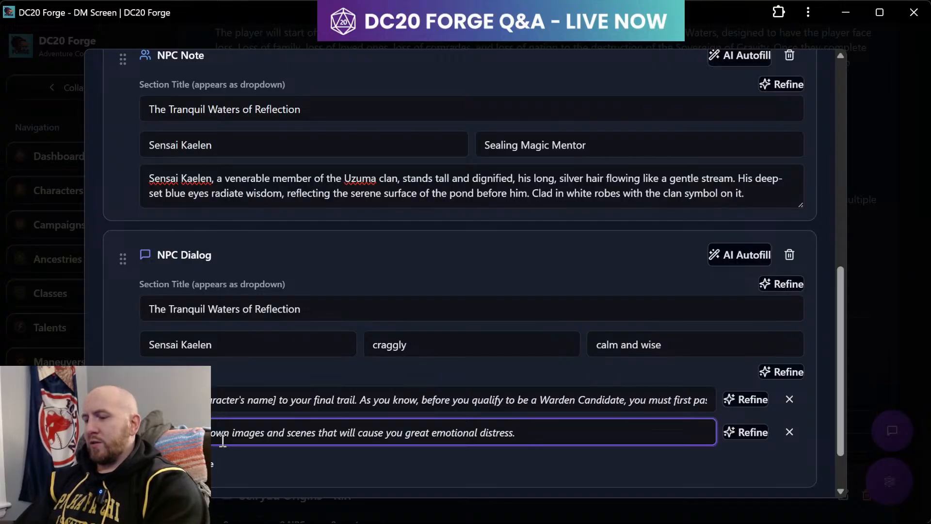
type("Y")
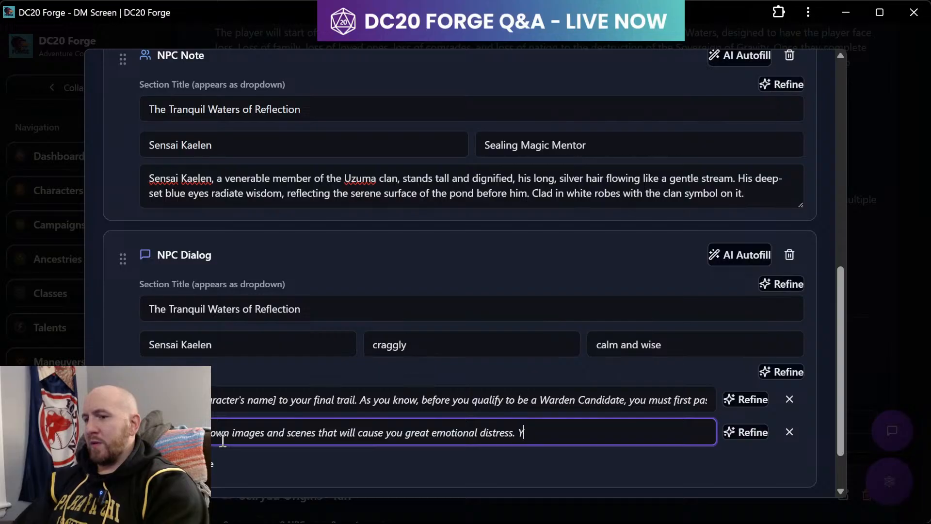
type("ou must re")
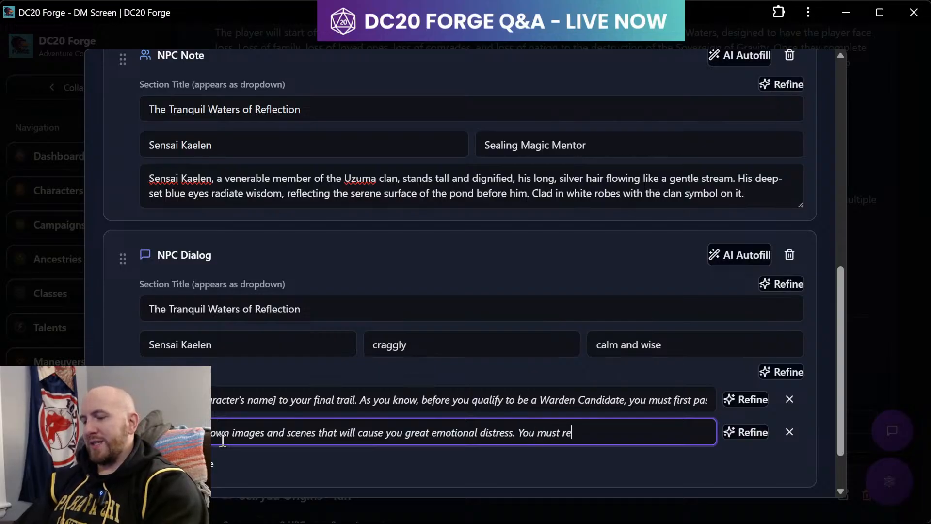
type("sist the t")
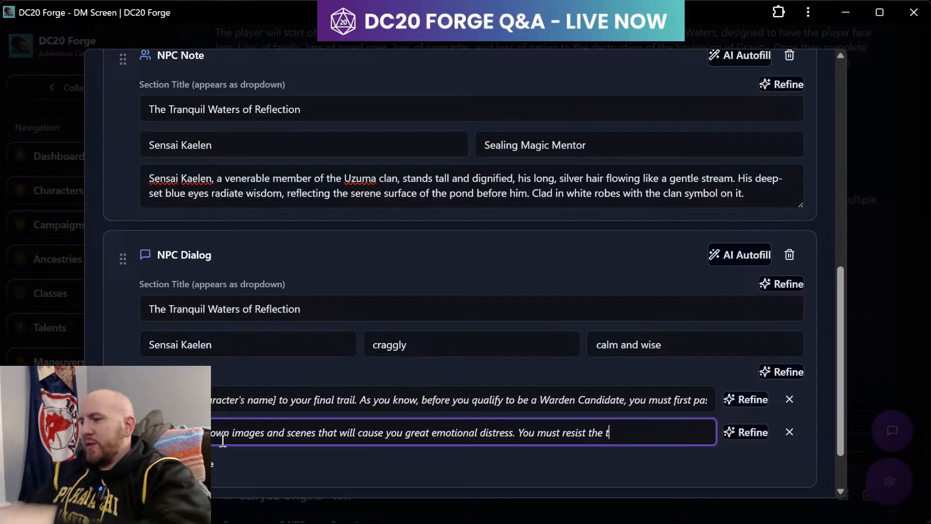
key("BackSpace")
key("BackSpace")
key("BackSpace")
key("BackSpace")
key("BackSpace")
type("su")
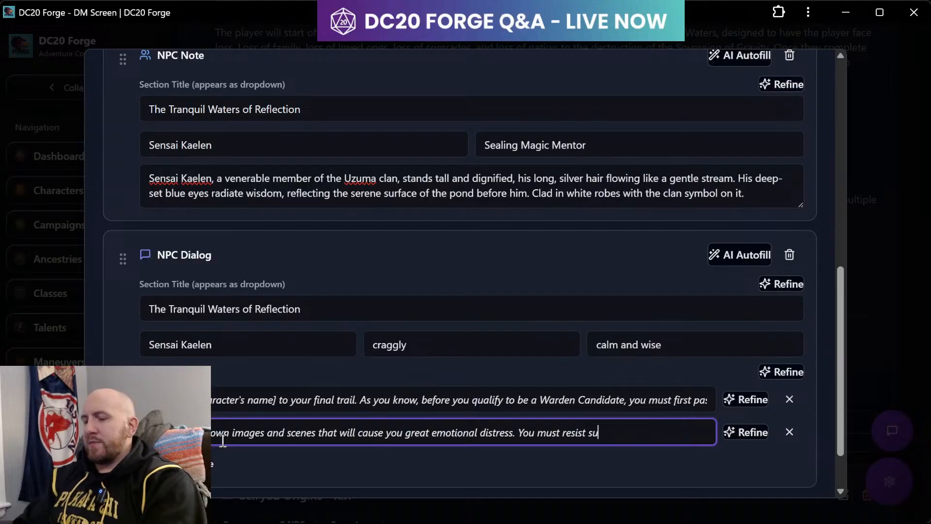
type("ccum")
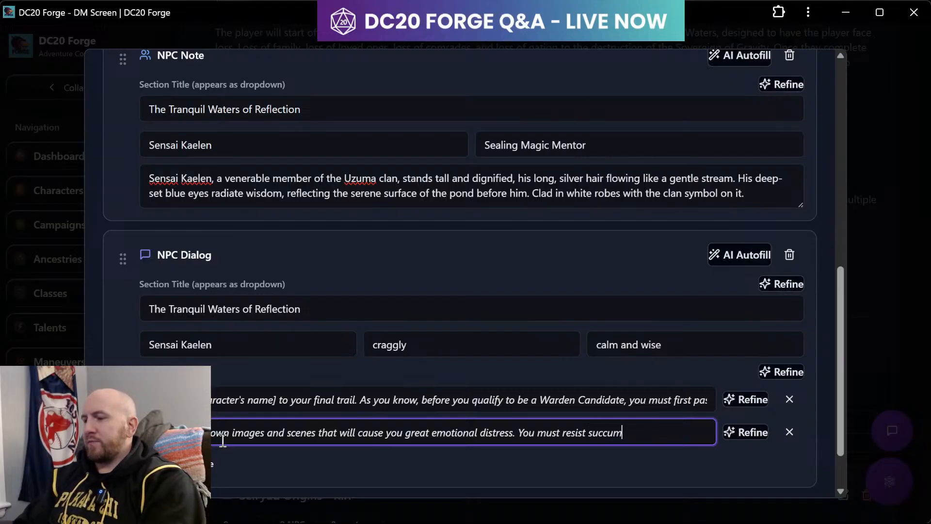
type("ing to them")
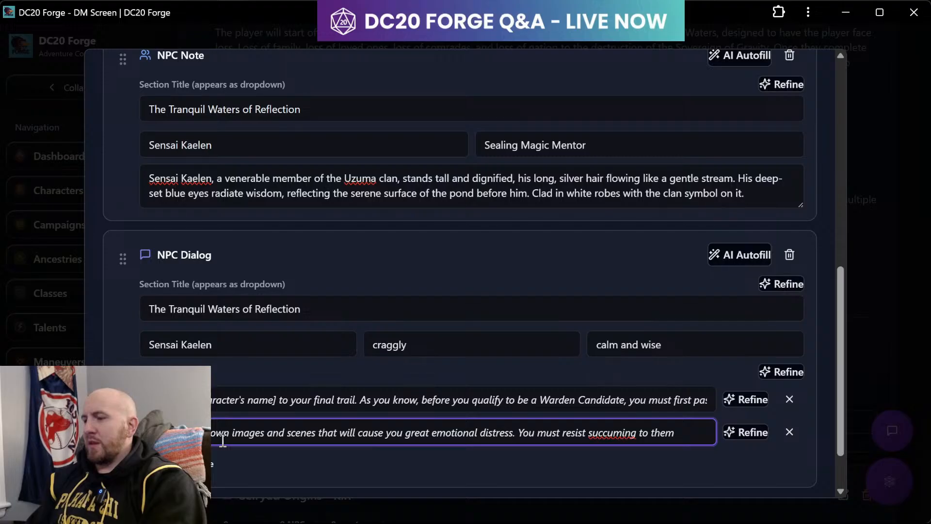
double_click(605, 434)
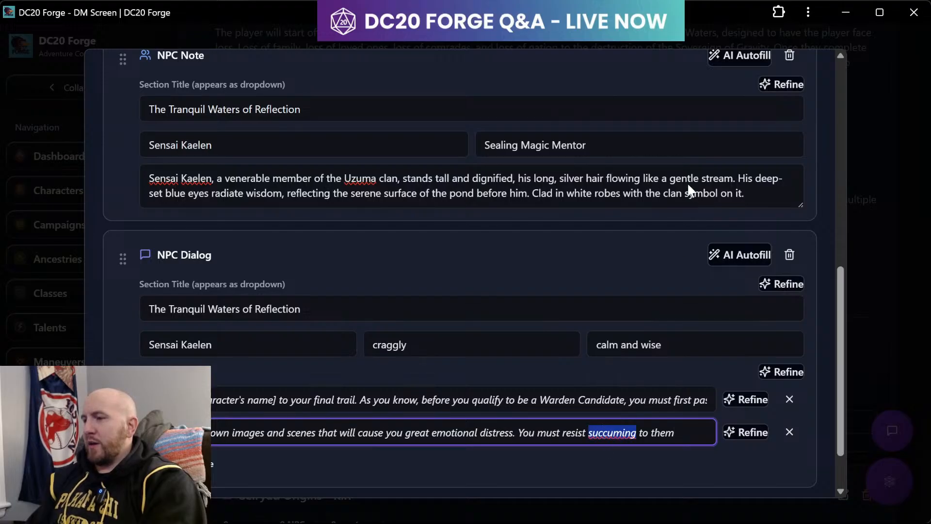
type("succumbing")
left_click(690, 441)
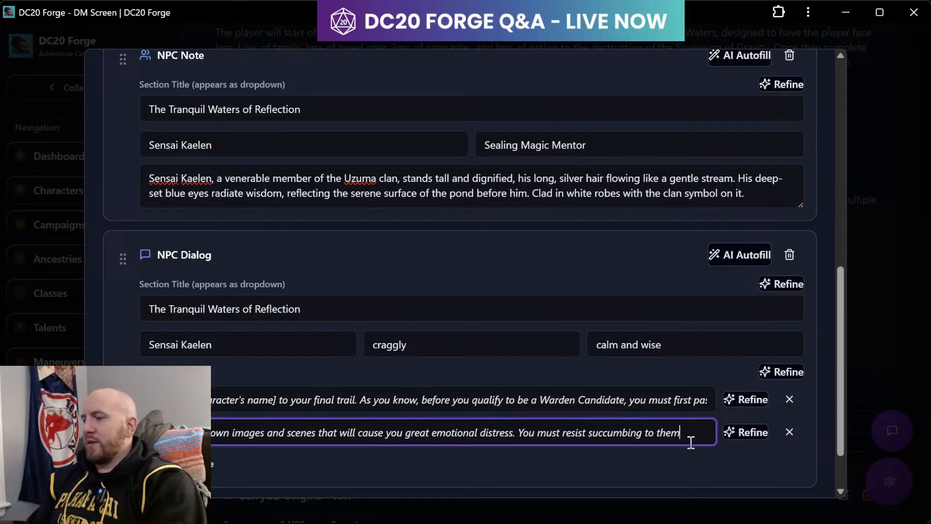
type(".")
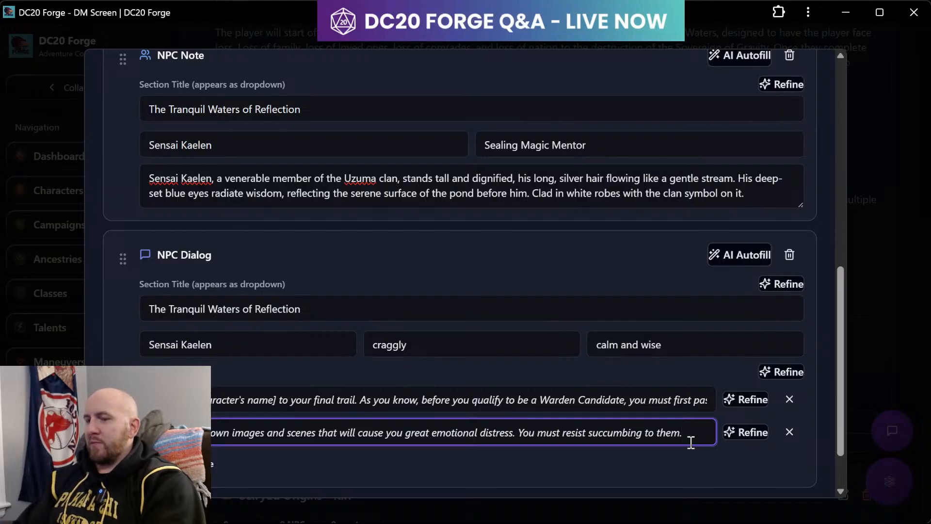
type(" Regulate your emotions")
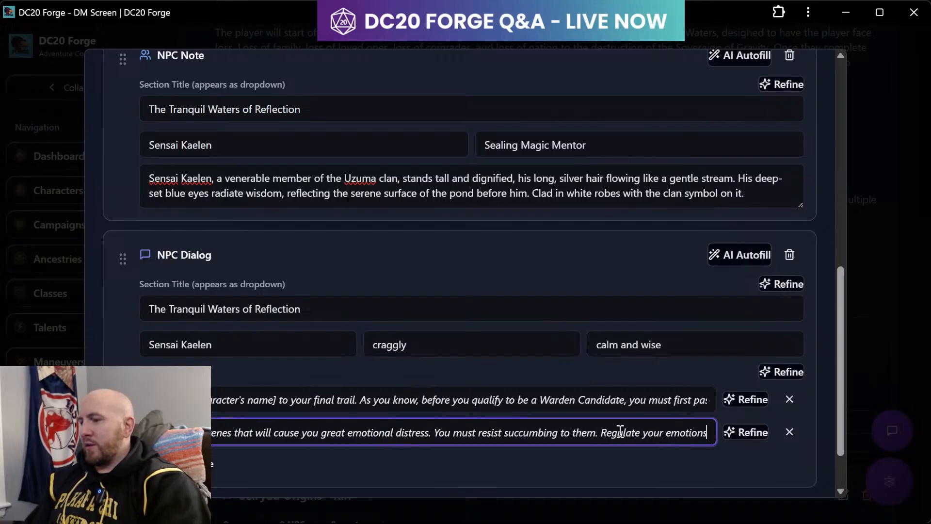
left_click_drag(600, 432, 710, 432)
key("ctrl+c")
key("BackSpace")
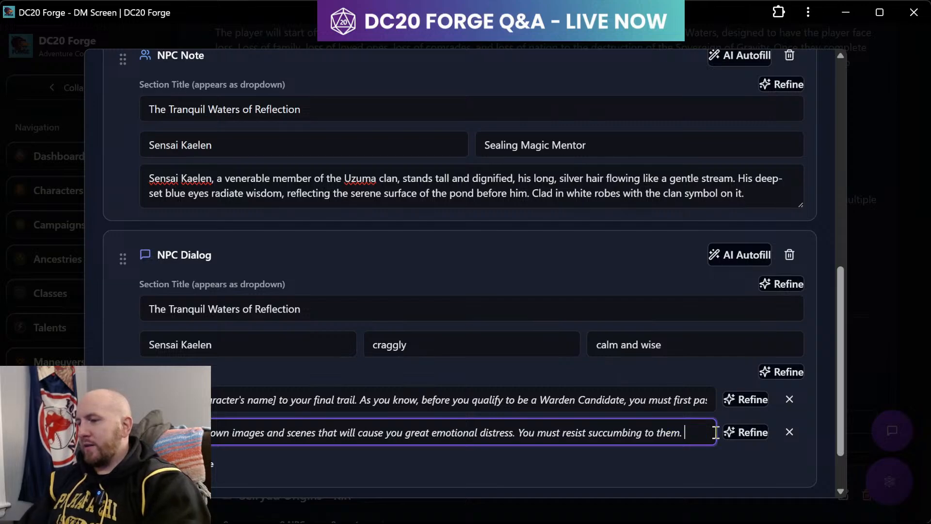
- Add a third quote to the NPC Dialog beginning with "Control your emotions."
key("Return")
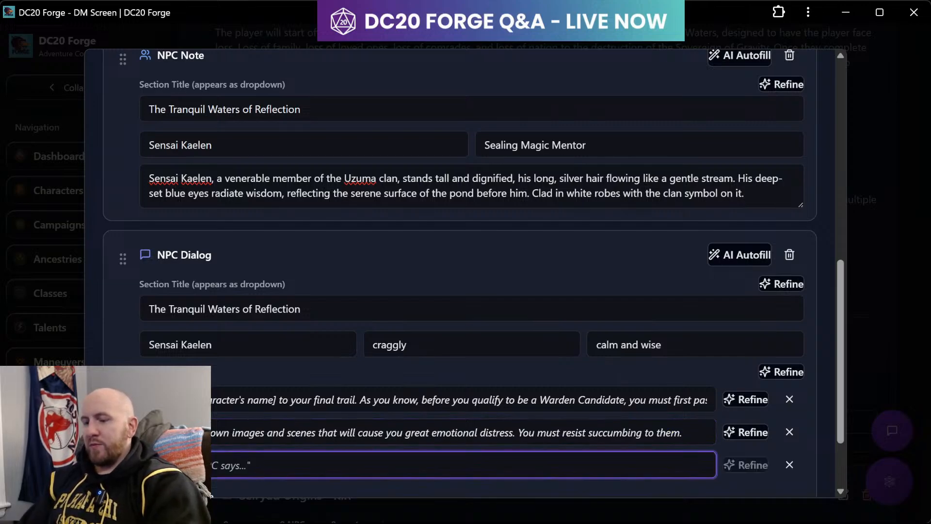
key("ctrl+v")
key("BackSpace")
key("BackSpace")
key("BackSpace")
key("BackSpace")
key("BackSpace")
key("BackSpace")
key("BackSpace")
key("BackSpace")
key("BackSpace")
key("BackSpace")
key("BackSpace")
key("BackSpace")
key("BackSpace")
key("BackSpace")
key("BackSpace")
key("BackSpace")
key("BackSpace")
key("BackSpace")
key("BackSpace")
key("BackSpace")
type("You")
type(" must use")
type("motions")
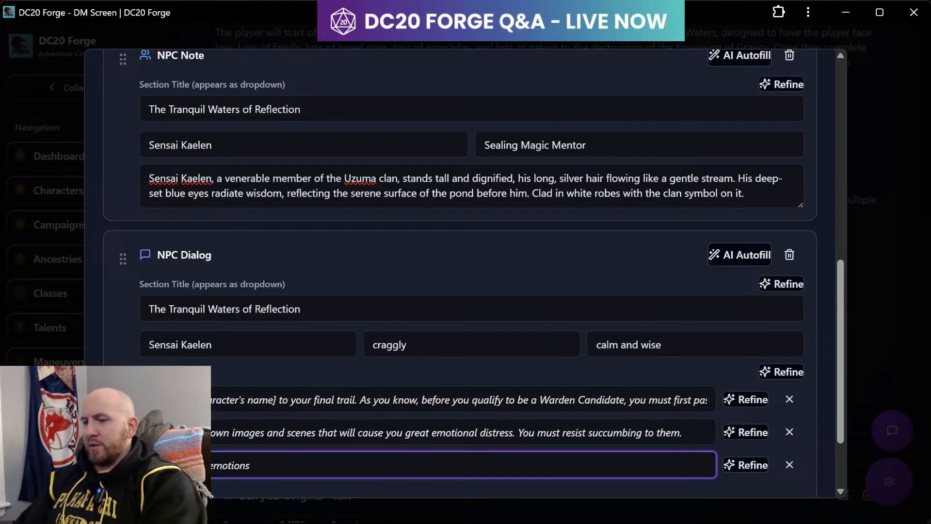
type(". ")
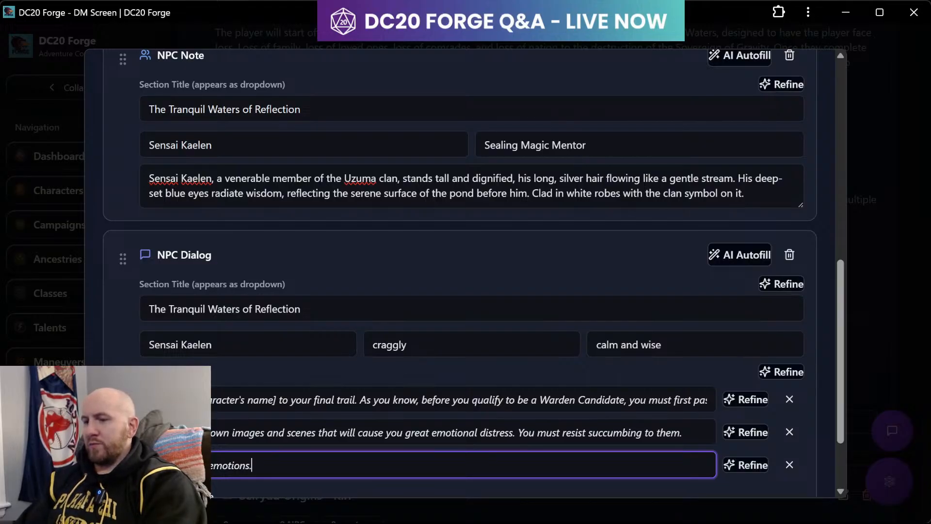
- Finish the third quote with "Do not be ruled by them."
type("Do not ne")
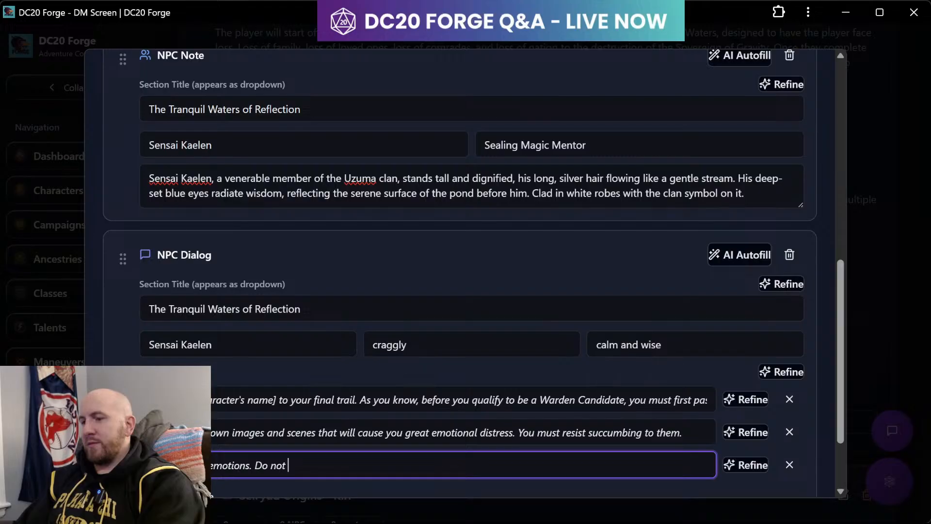
key("BackSpace")
key("BackSpace")
type("be ")
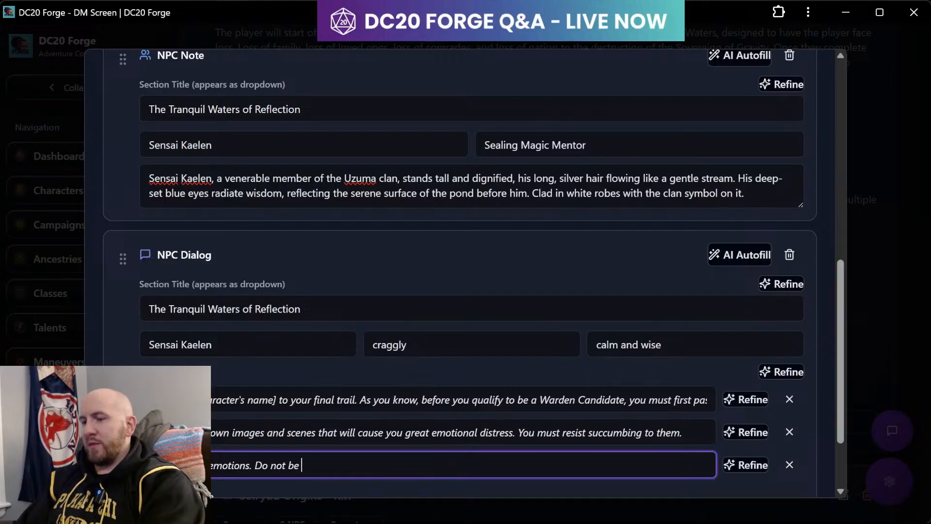
type("ruled by them.")
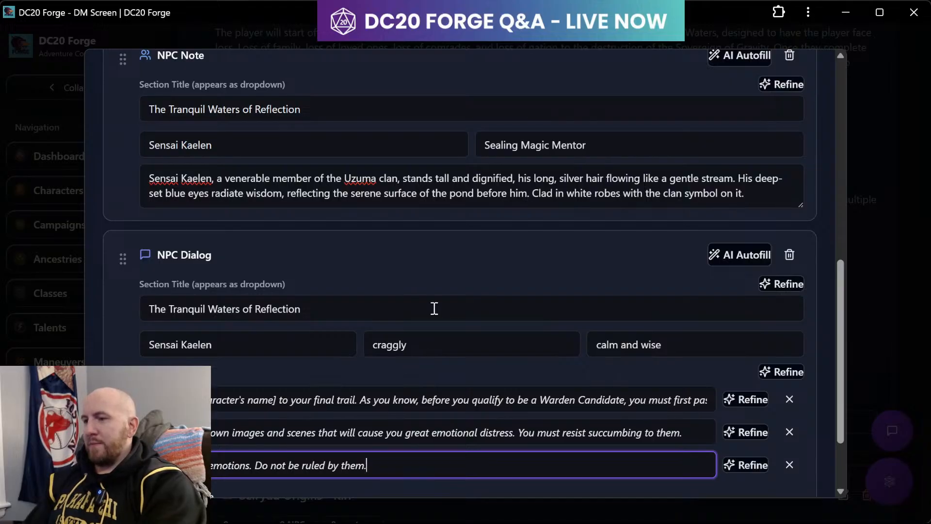
- Review the Read Aloud, NPC Note and NPC Dialog elements of the Trial of Still Waters scene
scroll(434, 307, "up", 8)
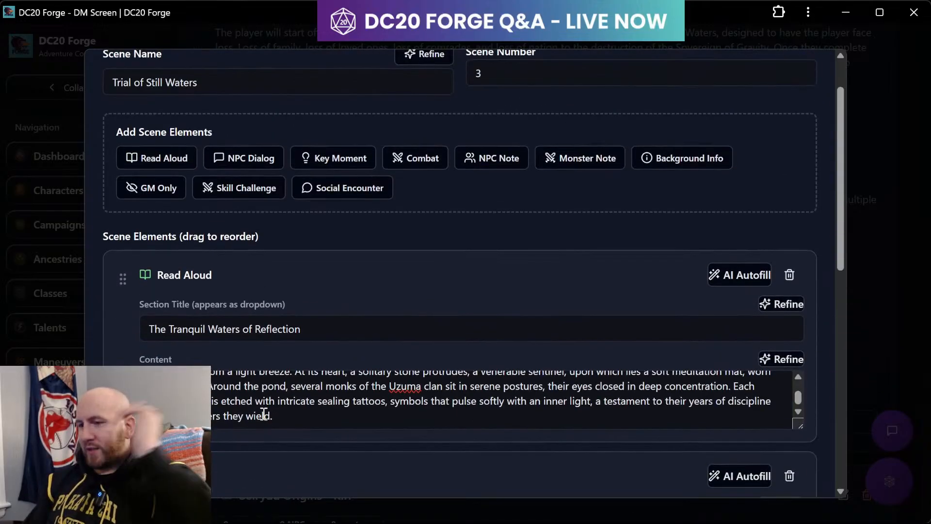
scroll(574, 426, "down", 3)
scroll(574, 426, "down", 3)
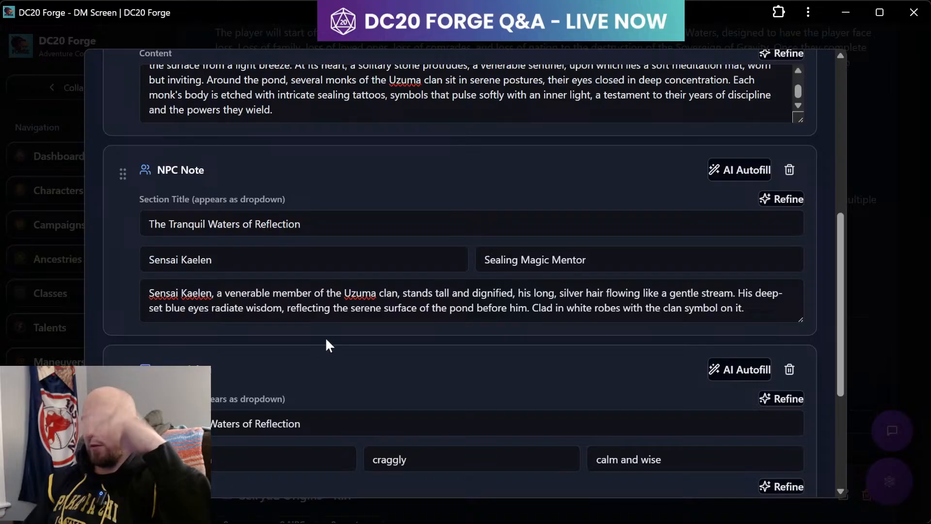
scroll(448, 346, "down", 1)
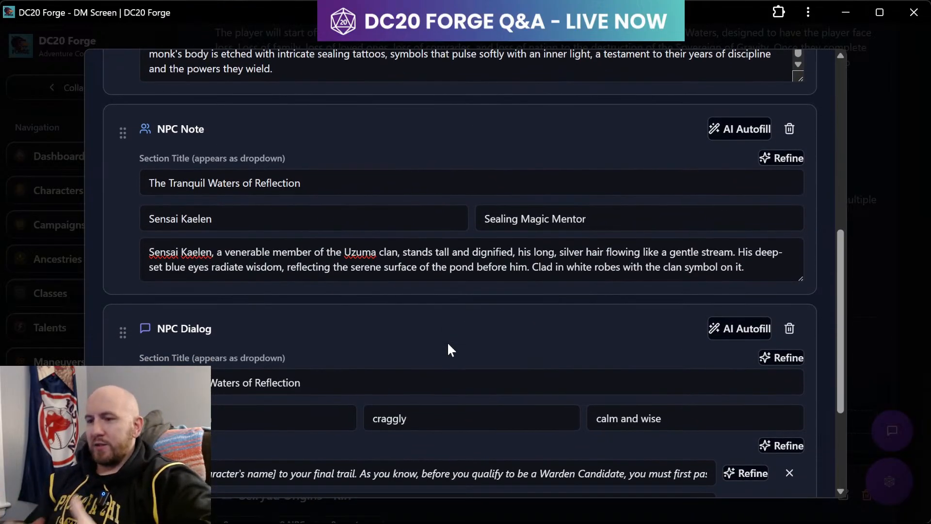
scroll(448, 346, "up", 7)
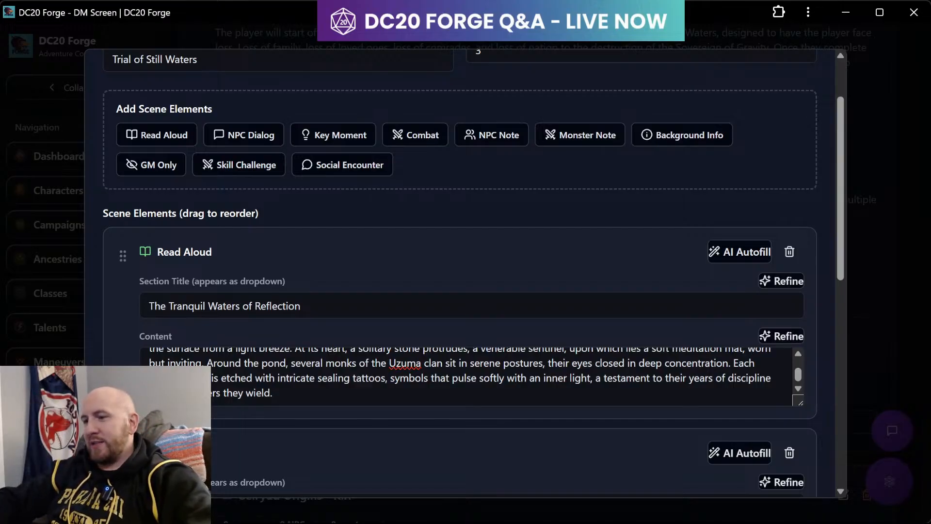
scroll(569, 364, "down", 1)
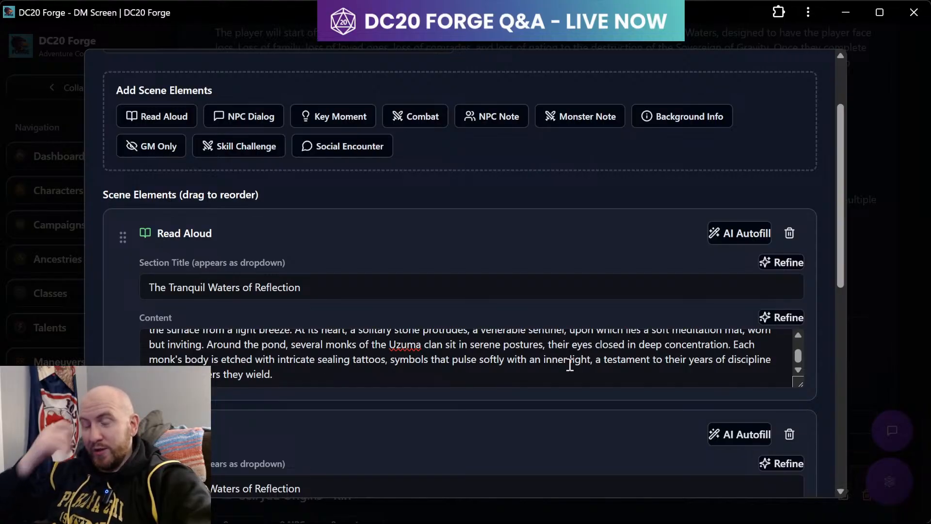
scroll(569, 365, "down", 10)
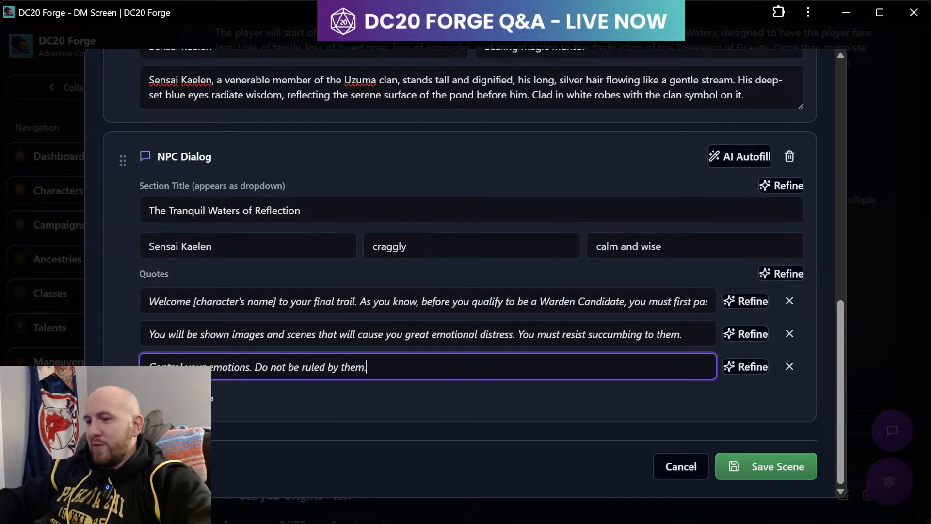
- Add a fourth quote to the NPC Dialog reading "Are you ready to begin?"
left_click(193, 398)
left_click(233, 386)
type("Ire you ready to b")
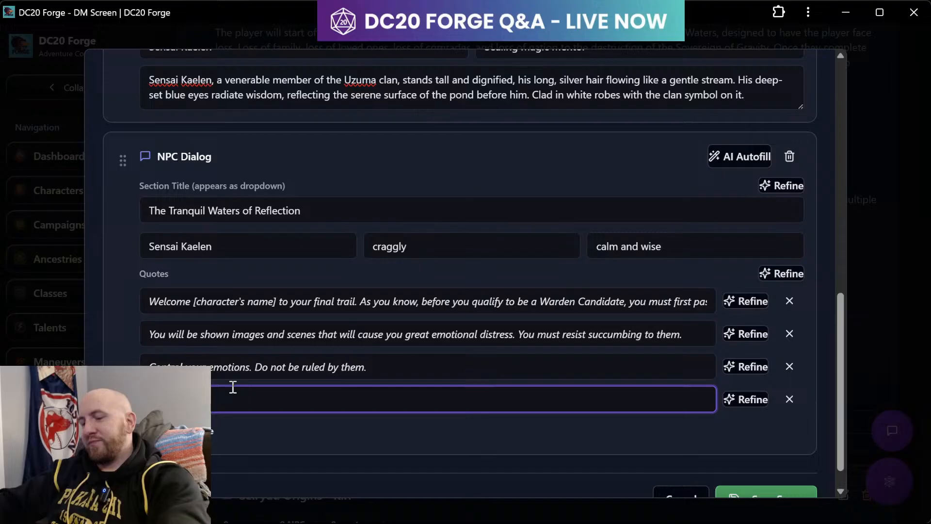
type("egin?")
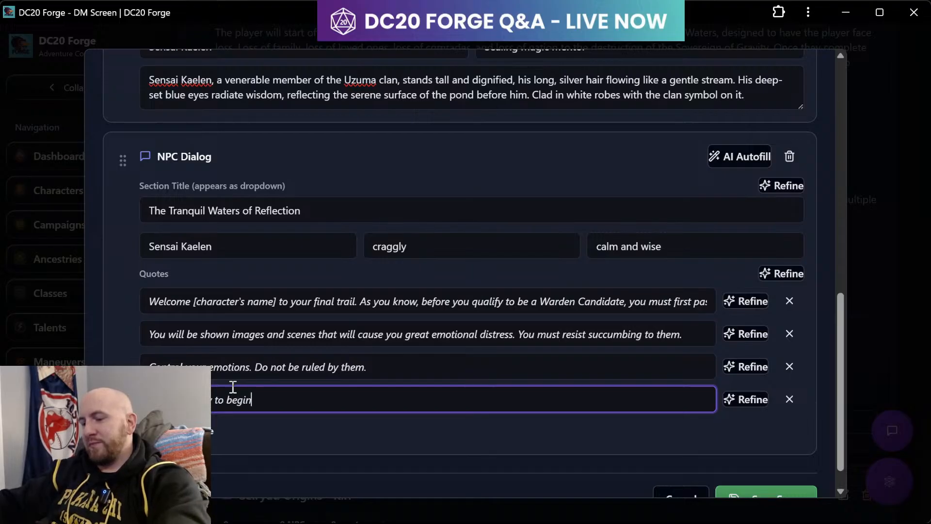
scroll(414, 474, "down", 1)
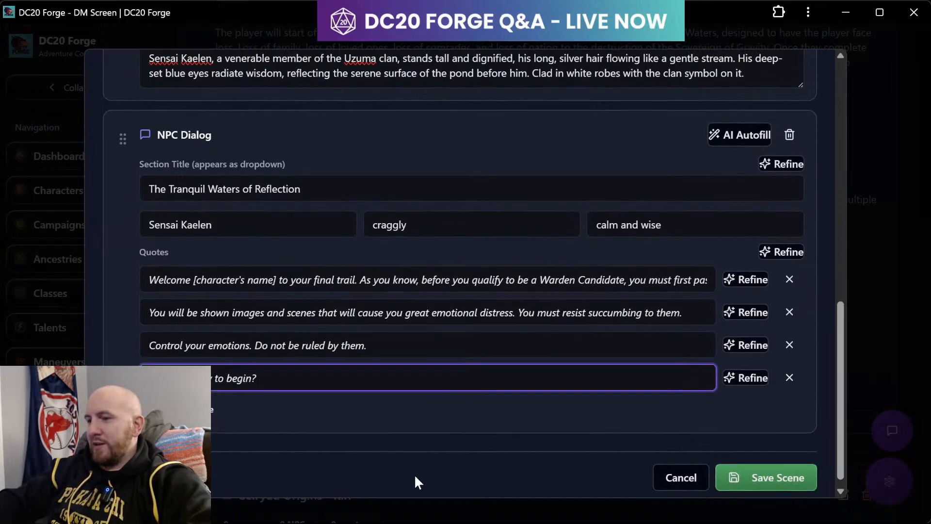
- Add a Skill Challenge element to the scene and title it "The Trial of Still Waters"
scroll(414, 473, "up", 2)
scroll(416, 475, "up", 10)
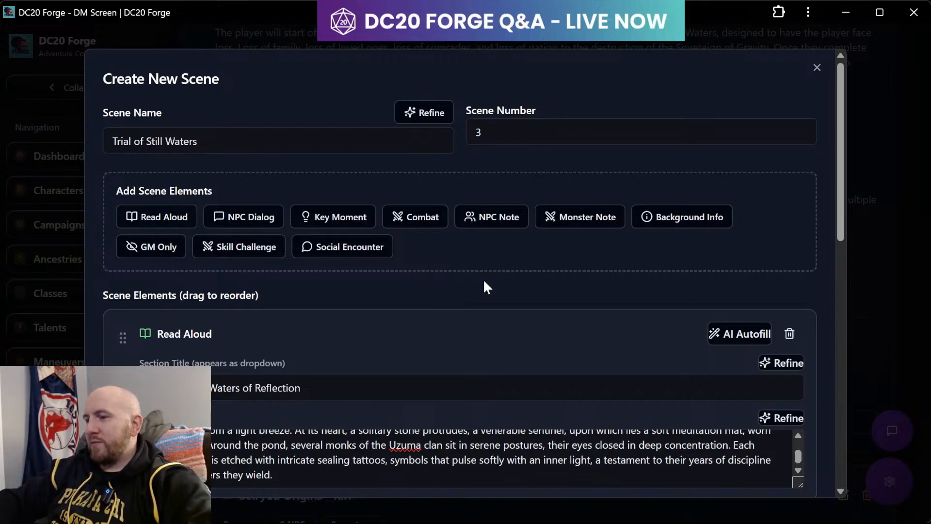
left_click(247, 257)
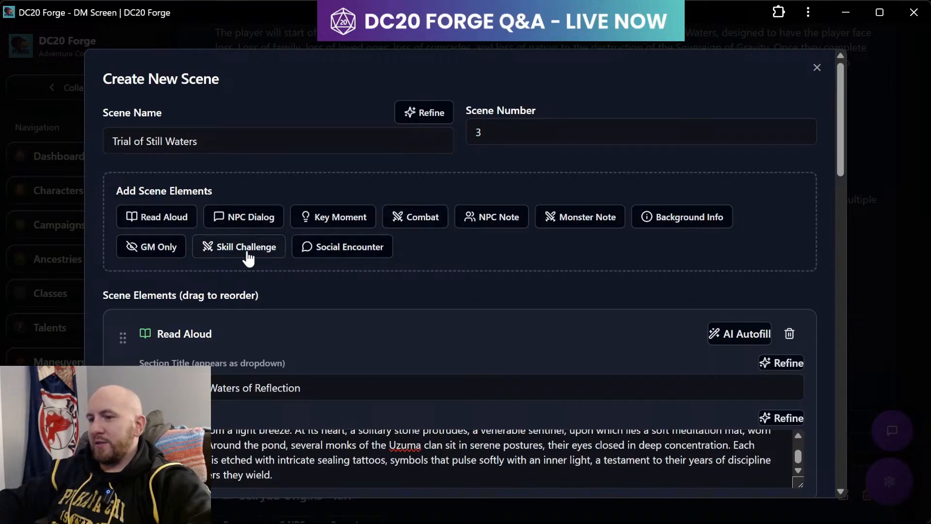
scroll(394, 339, "down", 15)
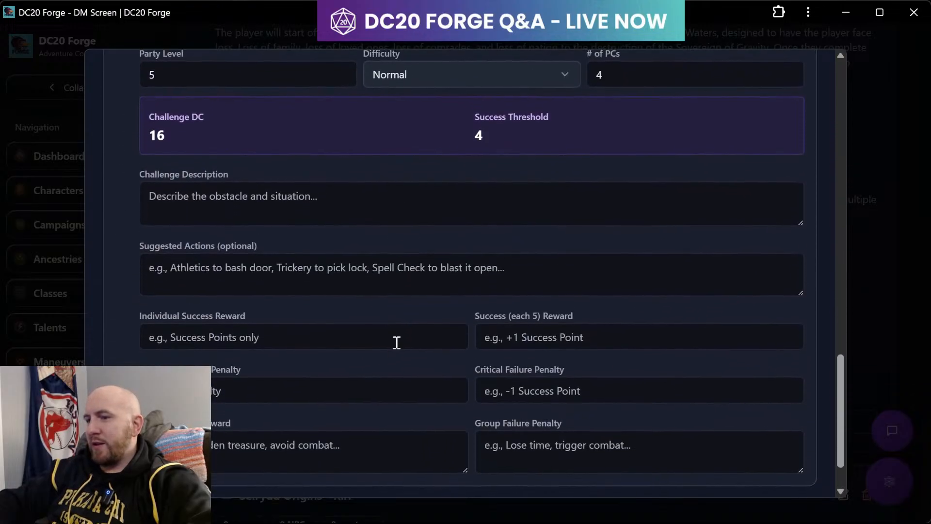
scroll(397, 342, "up", 2)
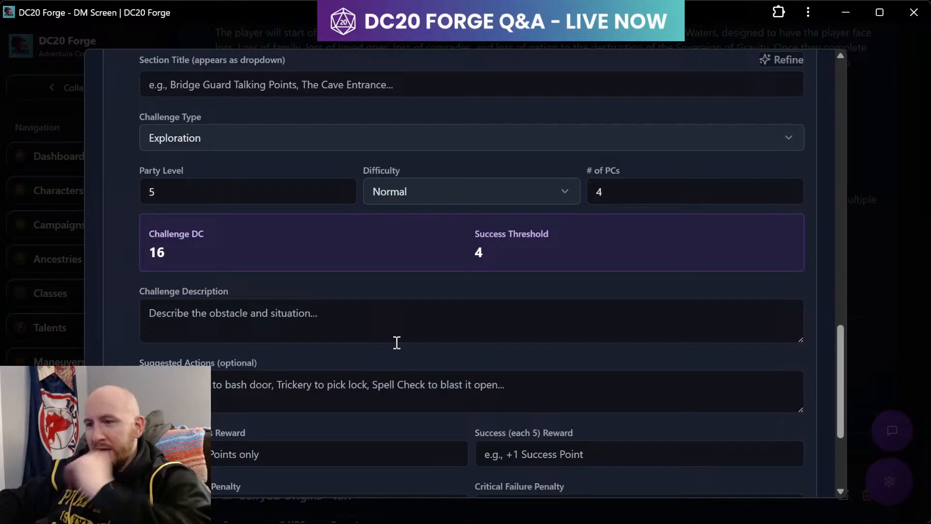
scroll(396, 343, "up", 3)
left_click(234, 284)
type("The Trial of Still Waters")
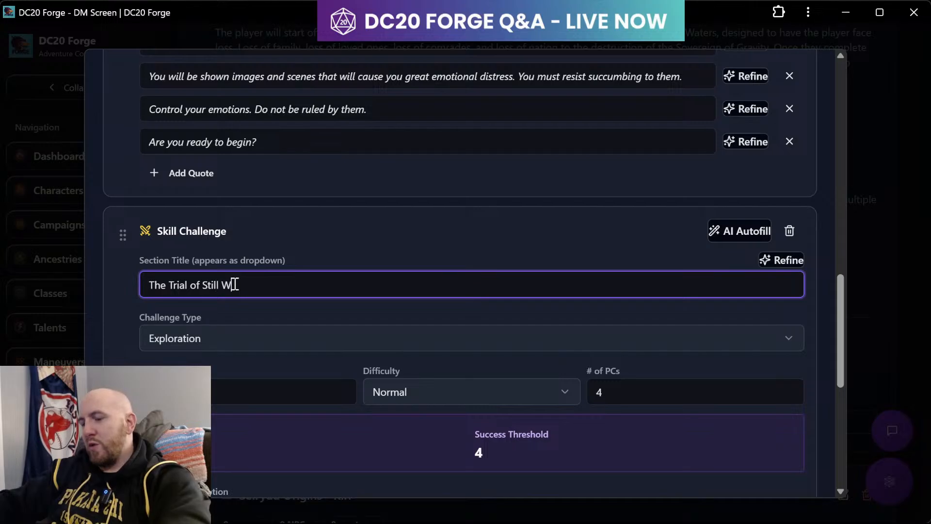
- Add a GM Only Info element to the scene and place it between the NPC Dialog and the Skill Challenge
scroll(256, 232, "down", 8)
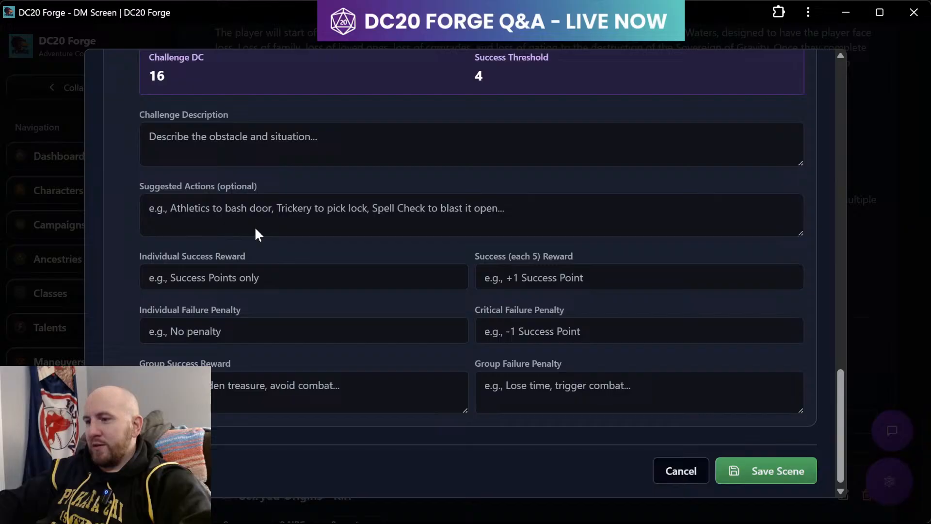
scroll(256, 235, "up", 1)
scroll(256, 234, "up", 12)
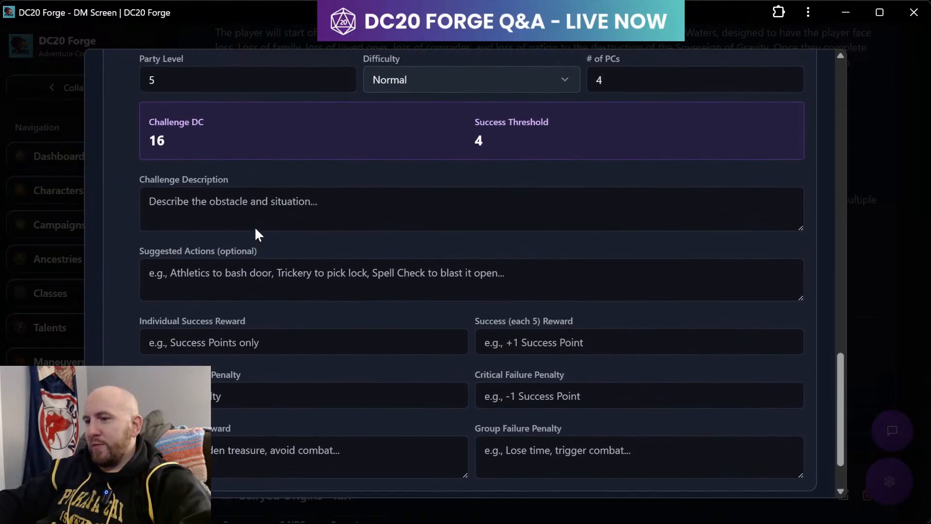
scroll(255, 226, "up", 6)
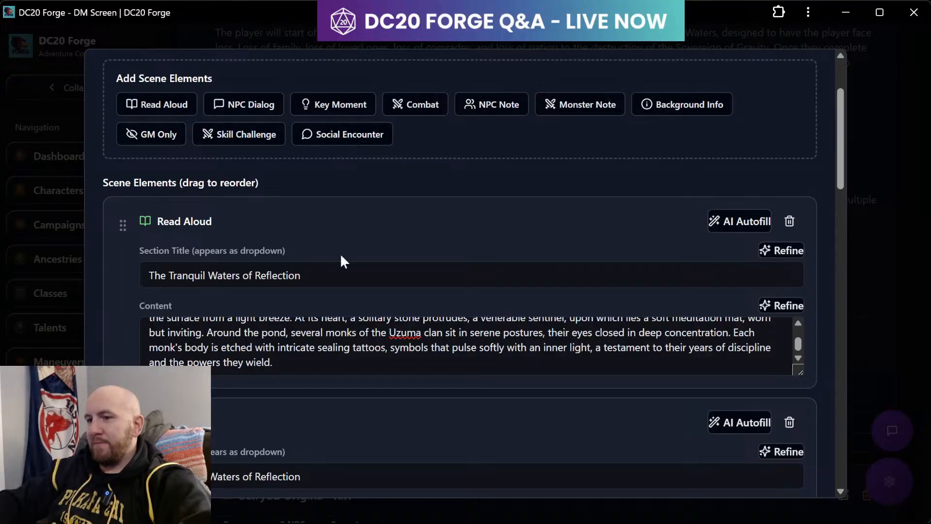
scroll(341, 258, "down", 15)
scroll(341, 260, "down", 5)
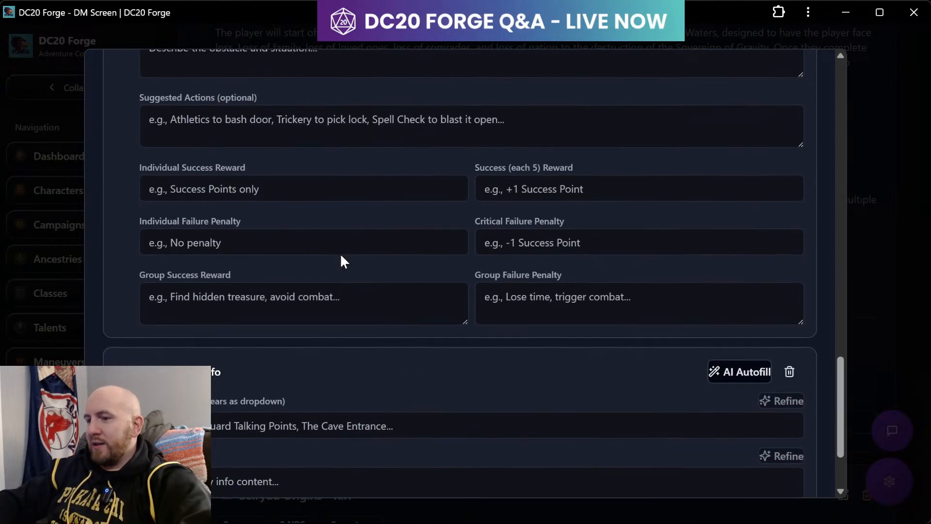
left_click_drag(122, 371, 160, 83)
- Title the GM Only Info element "The Trial of Still Waters", matching the Skill Challenge's title
scroll(274, 179, "up", 7)
left_click(205, 406)
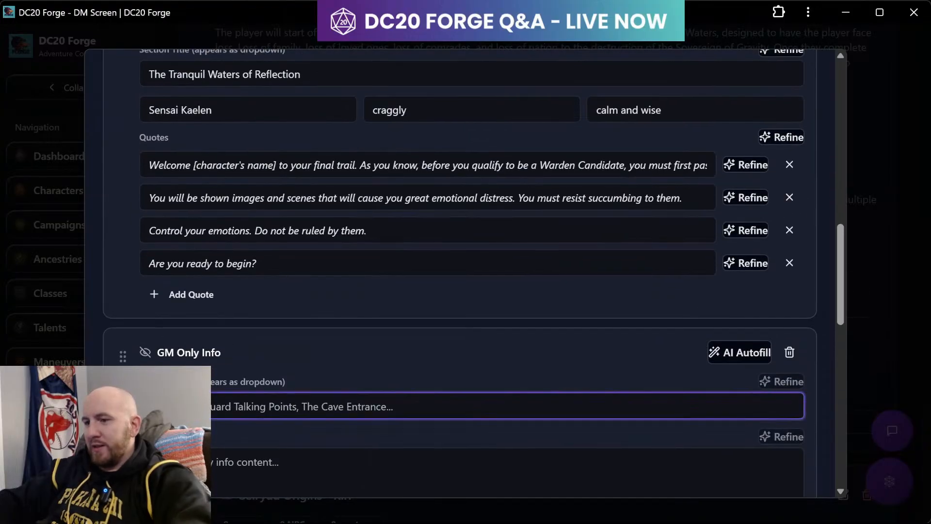
type("The")
scroll(238, 421, "down", 3)
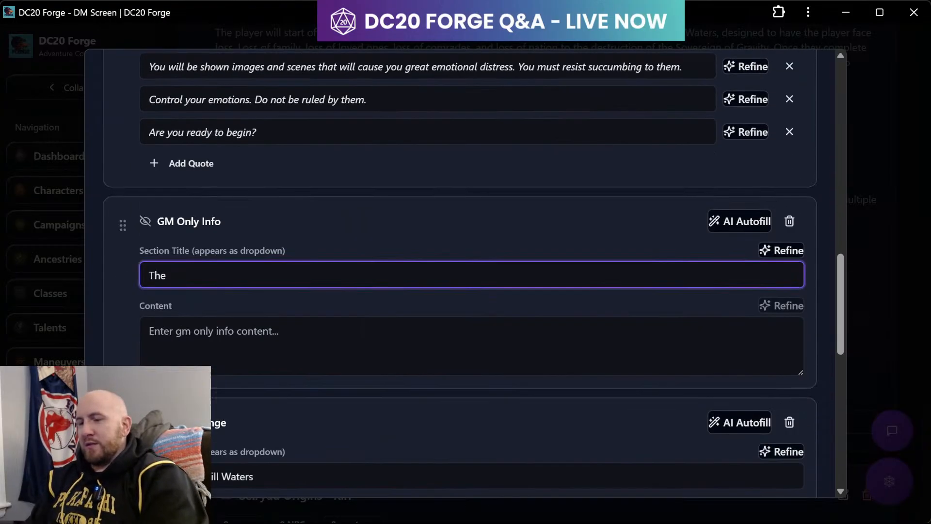
left_click_drag(267, 442, 145, 443)
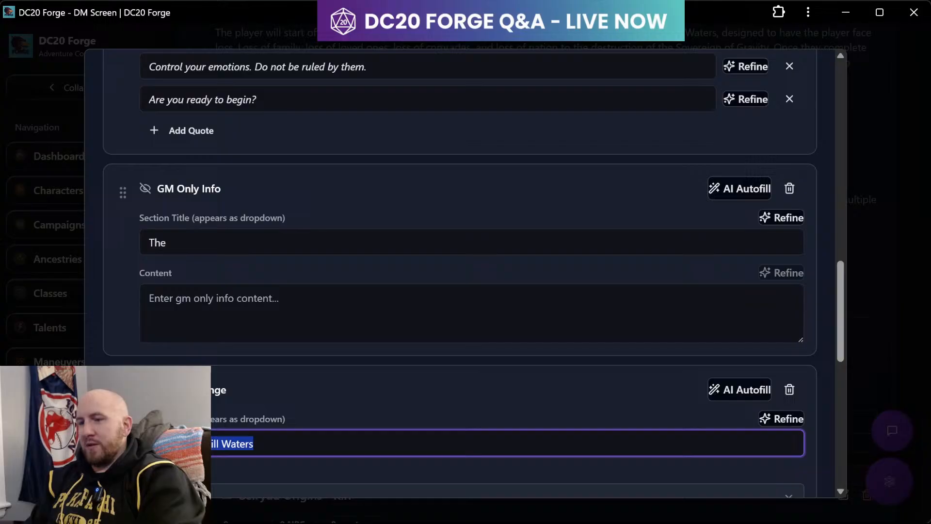
left_click_drag(175, 248, 70, 245)
type("The Trial of Still Waters")
- Begin the GM Only Info content with "This is a progressive fail forward skill challenge."
left_click(192, 291)
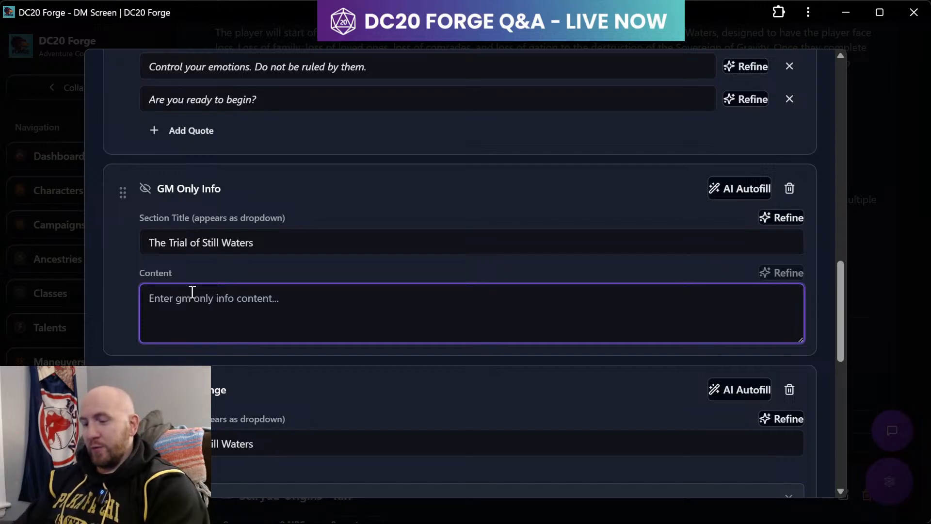
key("BackSpace")
type("This is a progressive fail f")
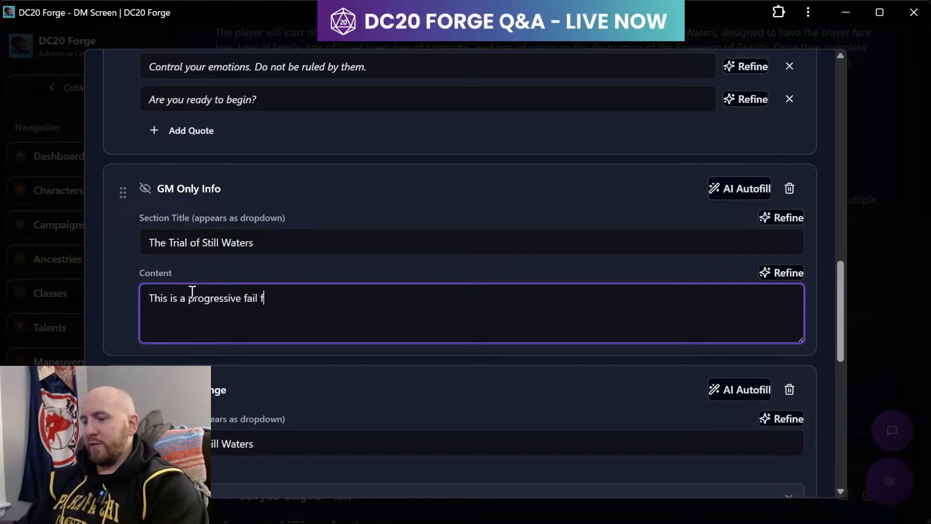
type("orward s")
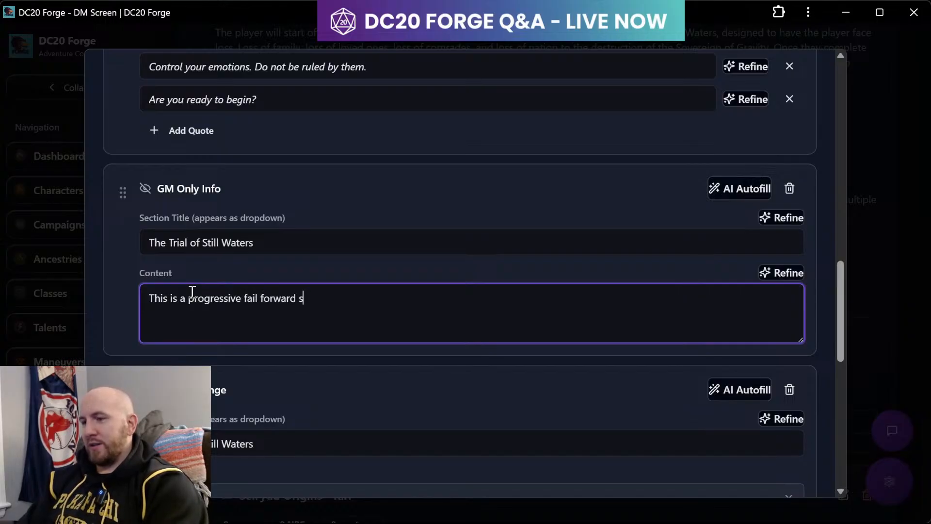
type("kill challenge.")
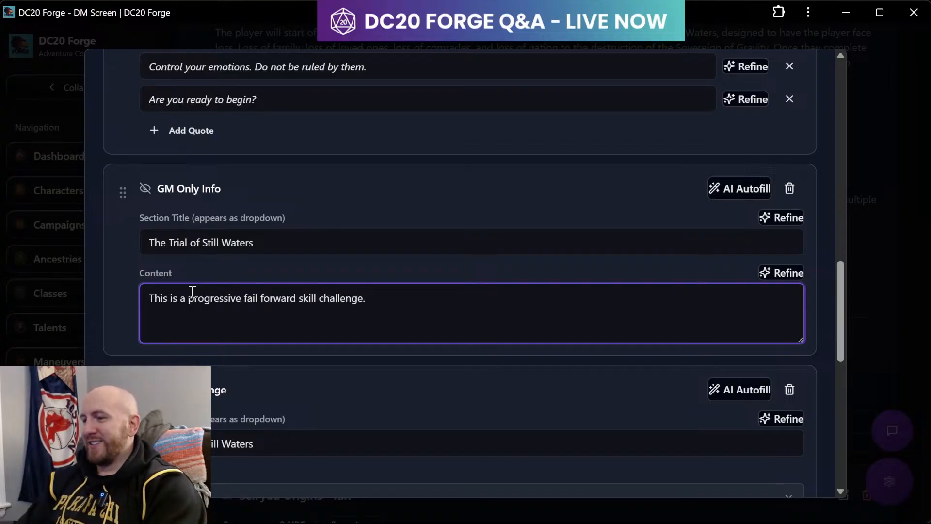
- Continue the GM Only Info content with "To start, they 5 successes before 3 failures."
scroll(192, 291, "down", 3)
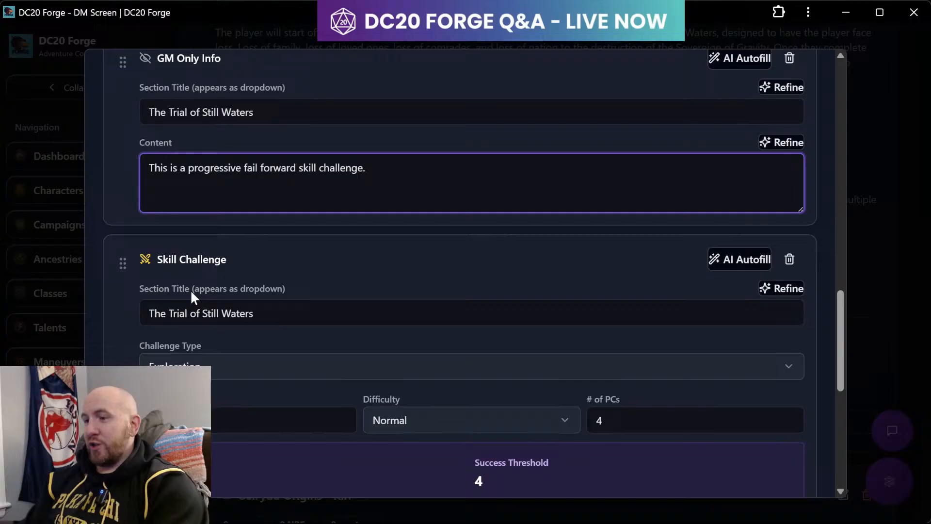
type("To start")
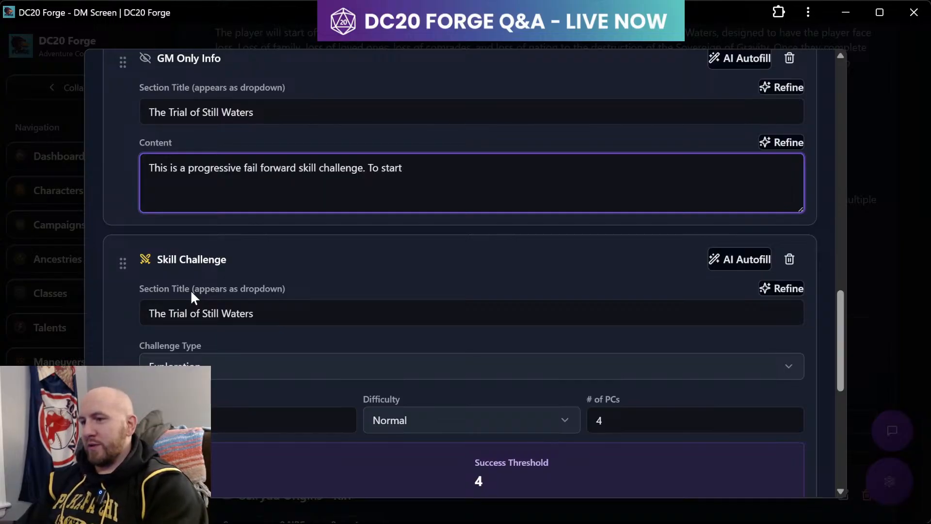
type(", th")
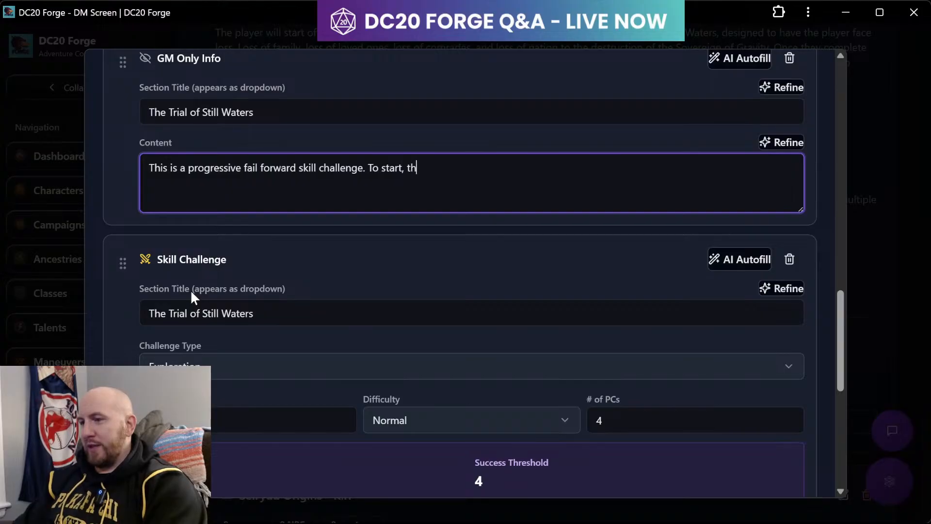
type("ey 5 success")
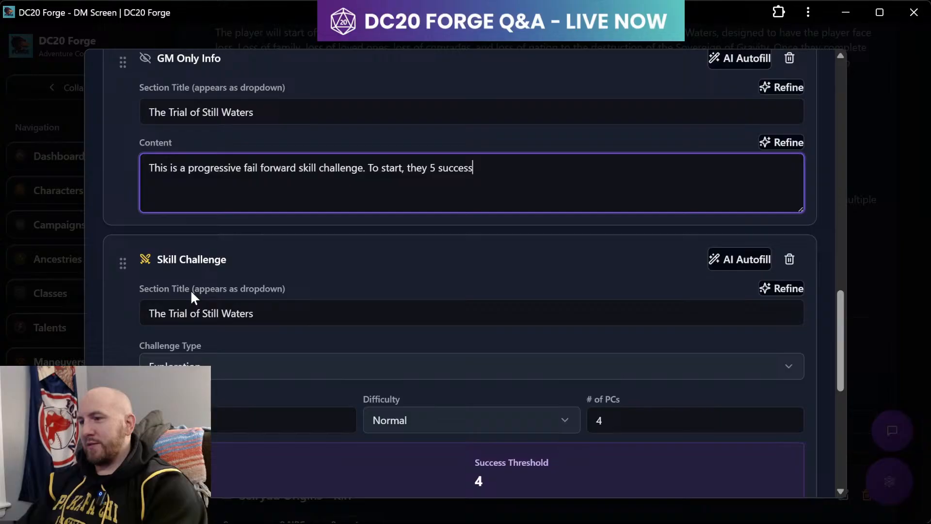
type("es")
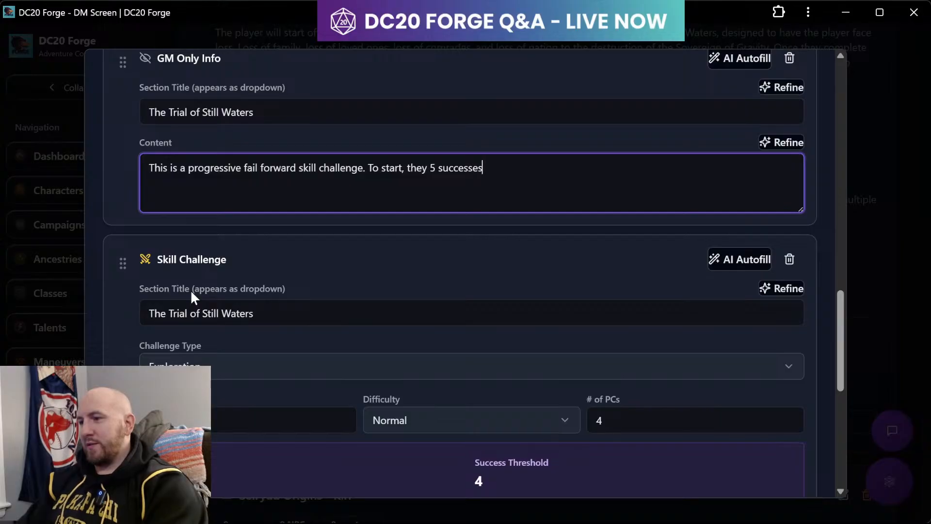
type(" before")
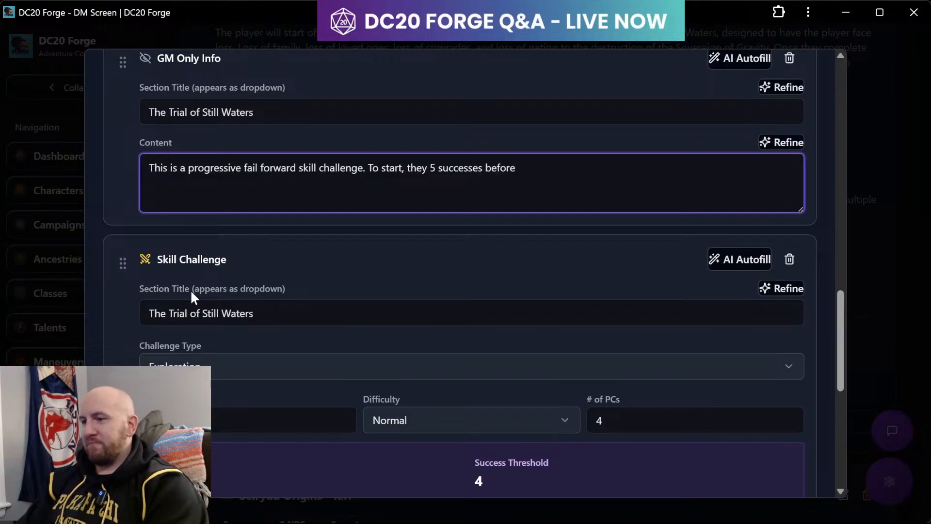
key("BackSpace")
key("BackSpace")
key("BackSpace")
key("BackSpace")
key("BackSpace")
key("BackSpace")
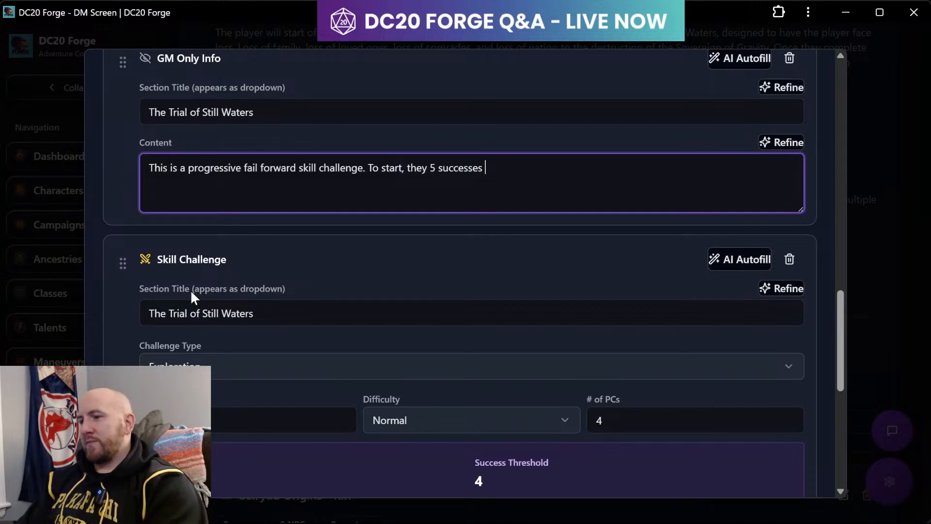
type("before")
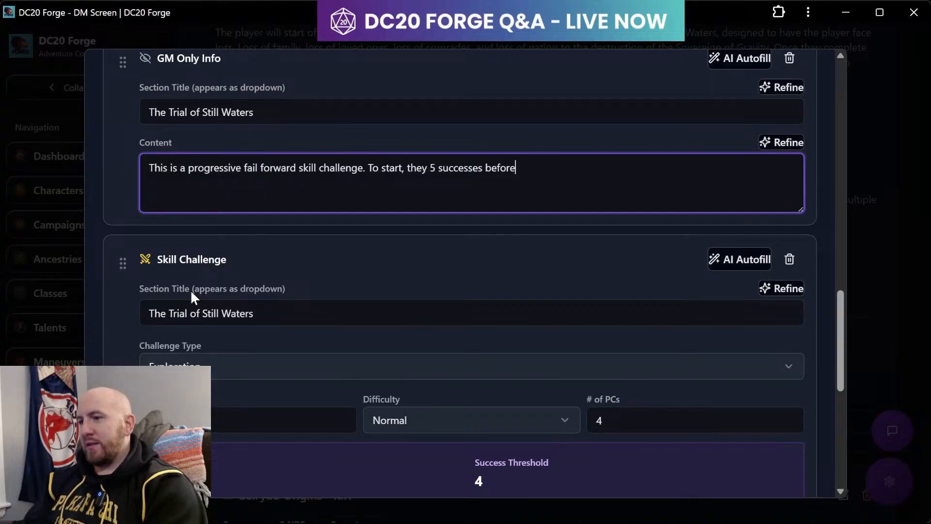
type("3 ")
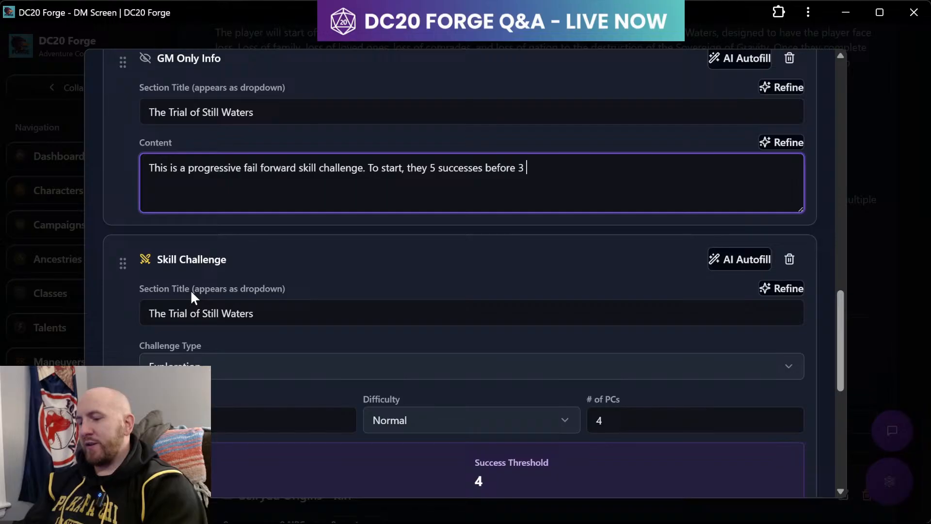
type("failures")
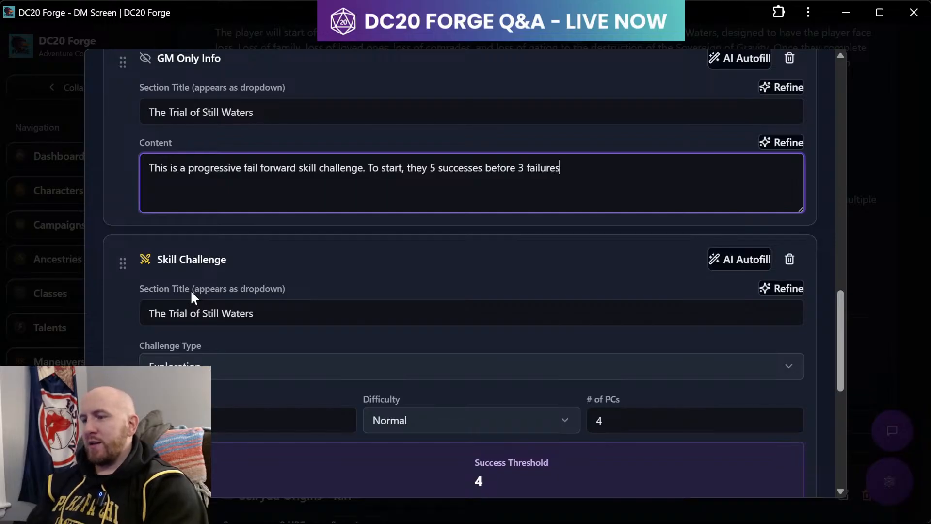
type(".")
- Set the Skill Challenge's challenge type to Social and its party level to 0.25
scroll(324, 419, "down", 3)
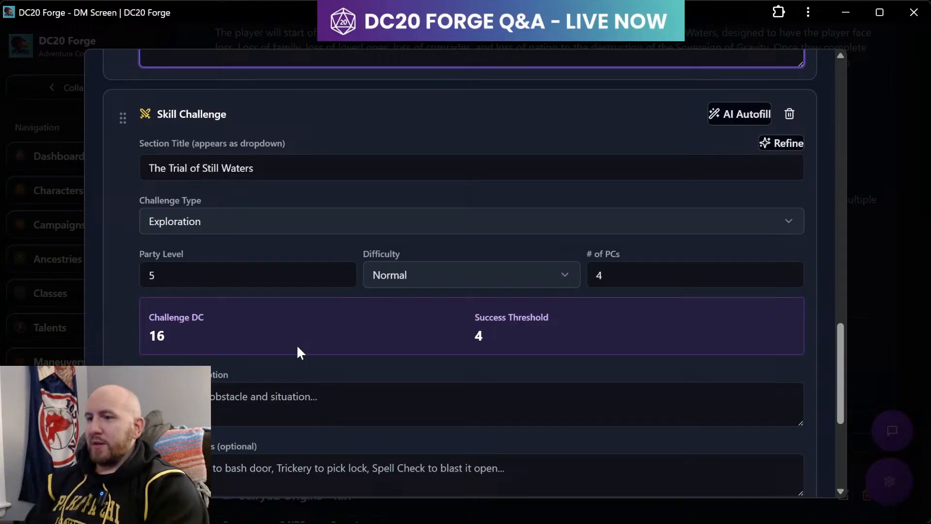
left_click(222, 231)
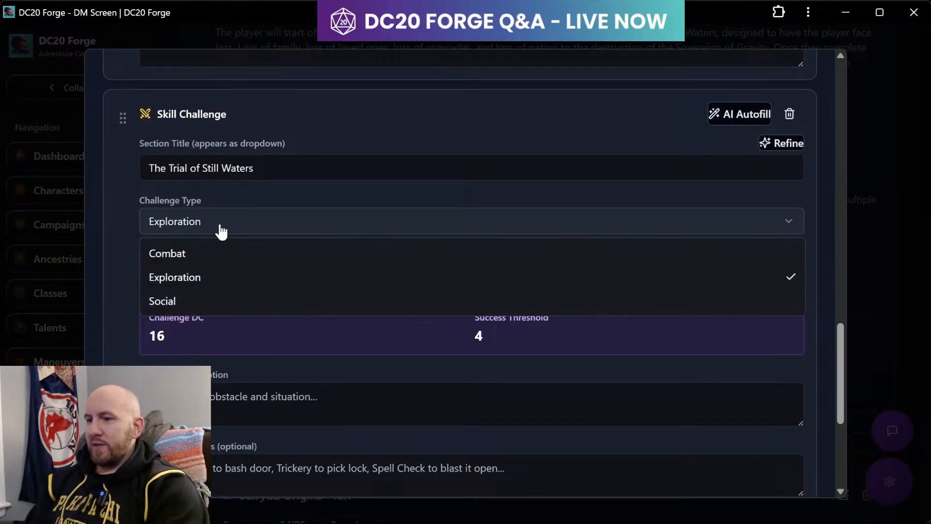
left_click(185, 299)
left_click(316, 255)
key("BackSpace")
type("1.25")
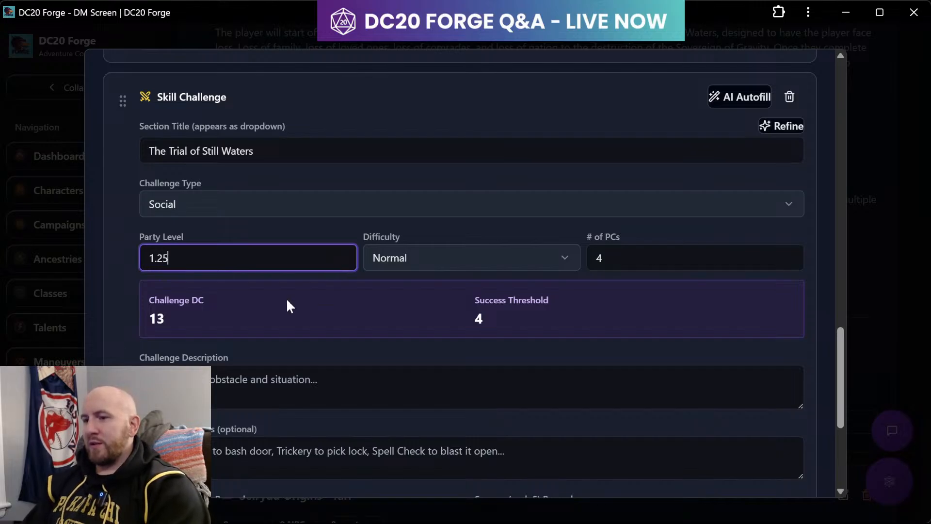
key("Left")
key("Left")
key("BackSpace")
type("0")
left_click(551, 293)
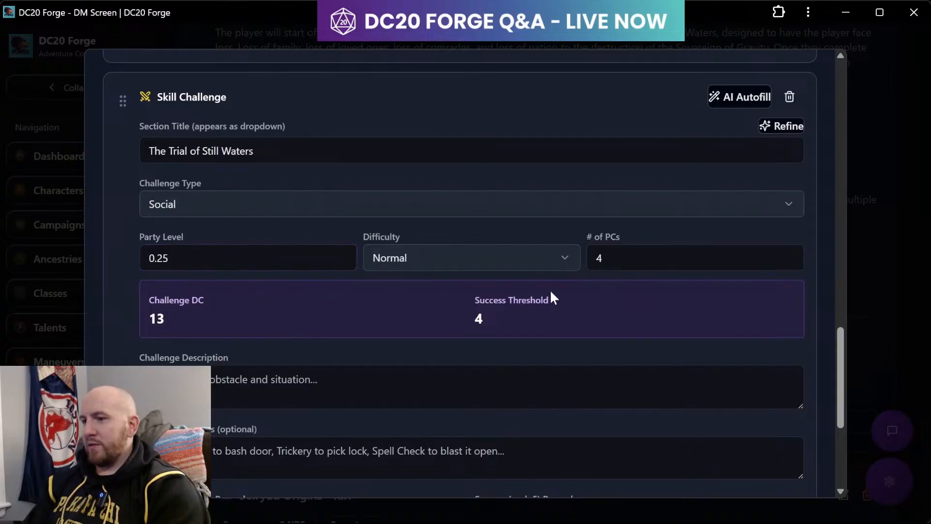
- Set the Skill Challenge's number of PCs to 1 and its difficulty to Hard
left_click(718, 263)
key("BackSpace")
type("11")
key("BackSpace")
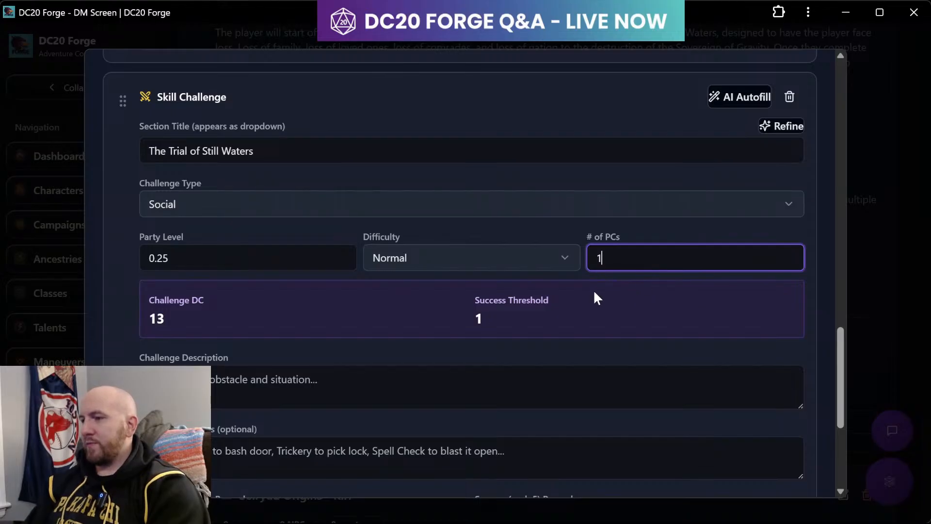
left_click(488, 268)
left_click(451, 338)
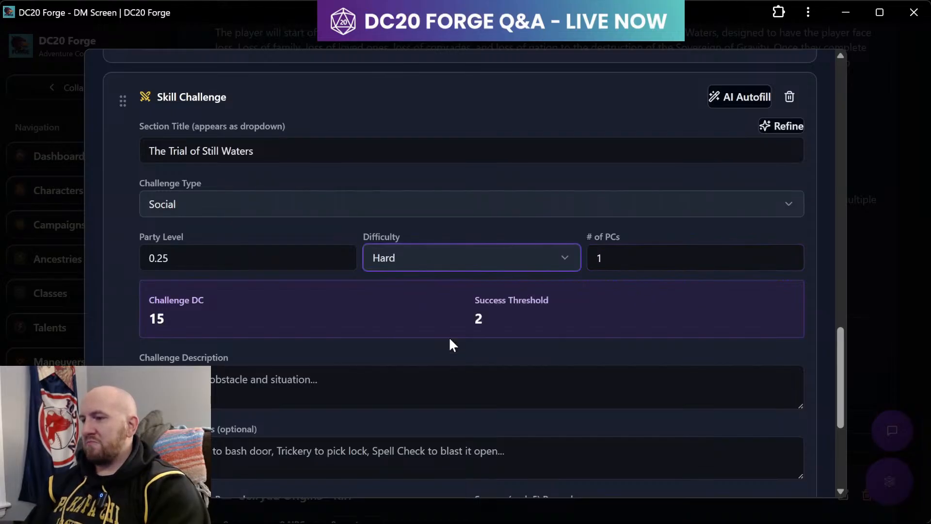
scroll(472, 356, "up", 1)
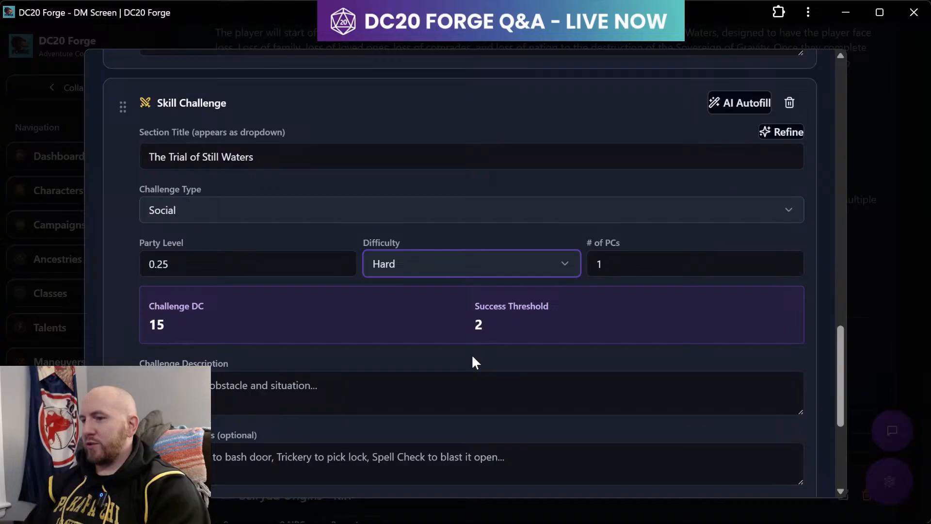
scroll(376, 315, "up", 1)
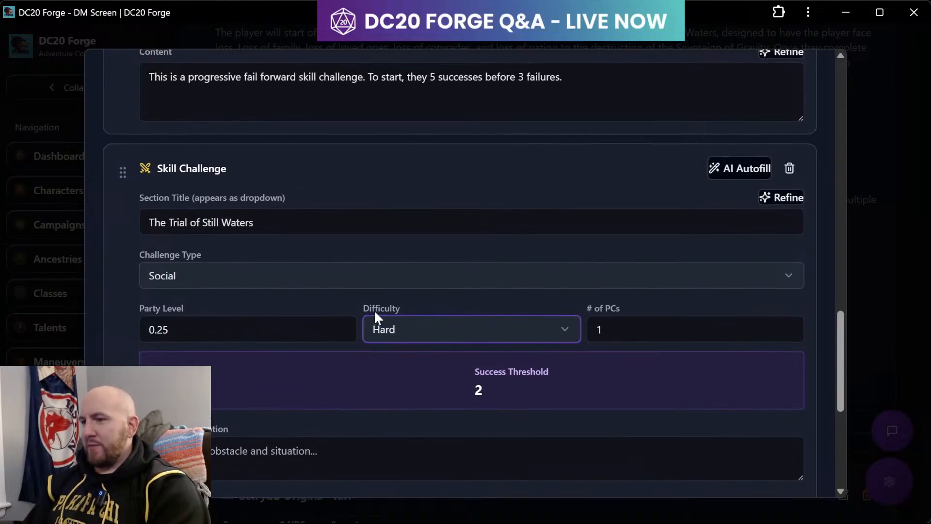
scroll(376, 316, "down", 3)
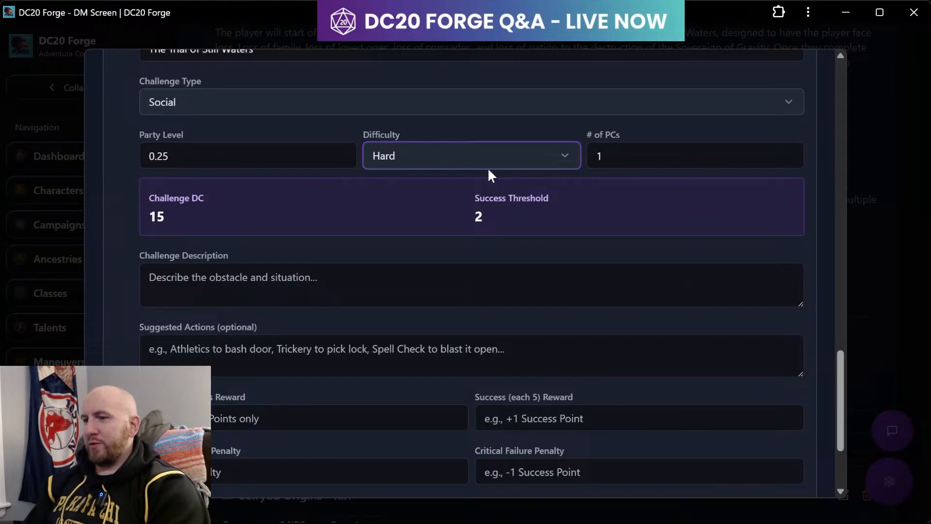
- Compare the skill challenge's DC and success threshold at Easy and Normal difficulty, ending on Hard
left_click(451, 158)
left_click(415, 188)
left_click(435, 154)
left_click(414, 212)
left_click(453, 156)
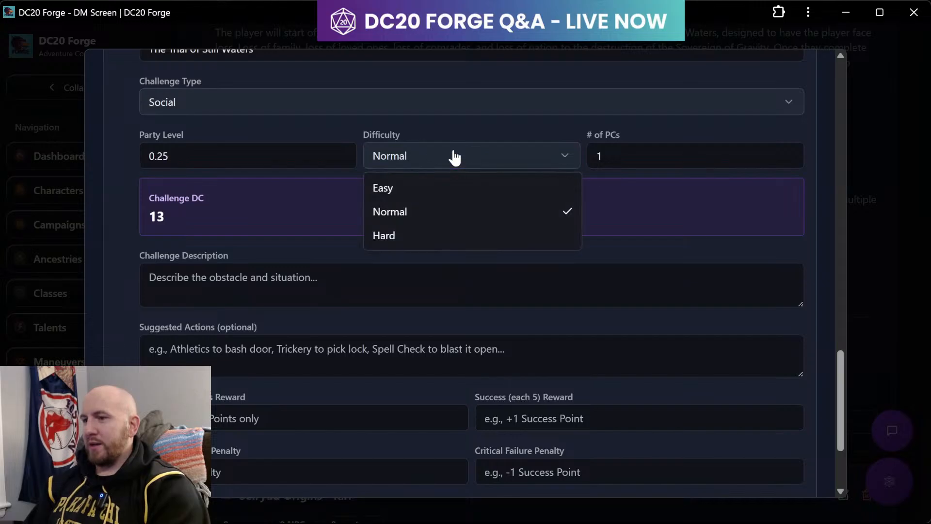
left_click(414, 235)
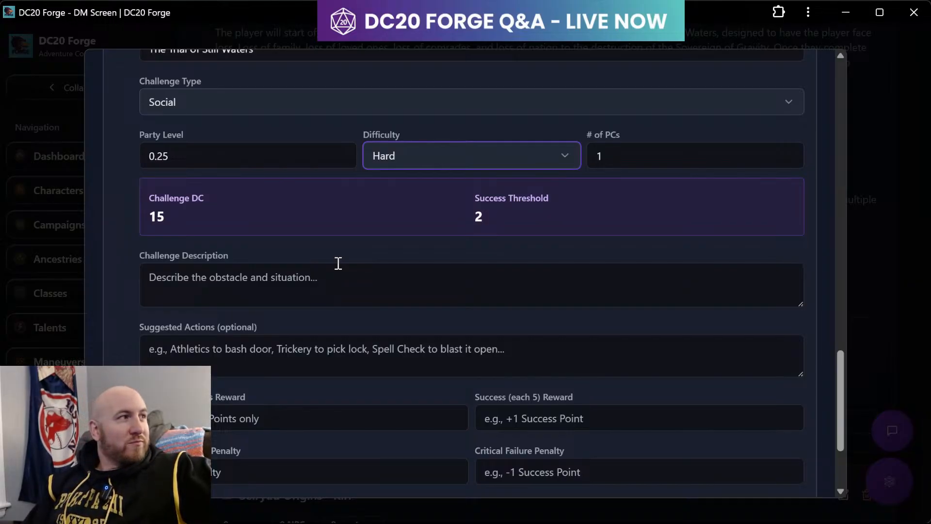
- Begin the Challenge Description with the bullet "- Describe the death of family members. Make roll."
left_click(321, 296)
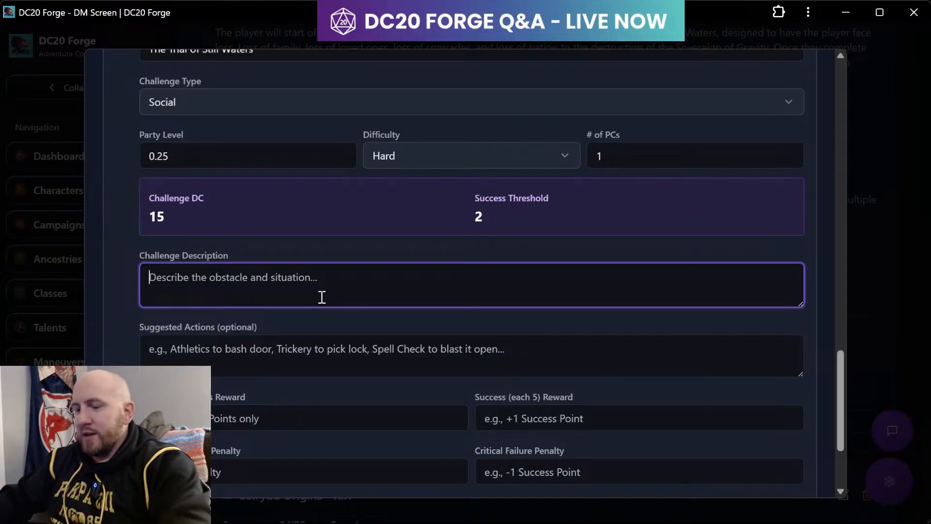
type("-")
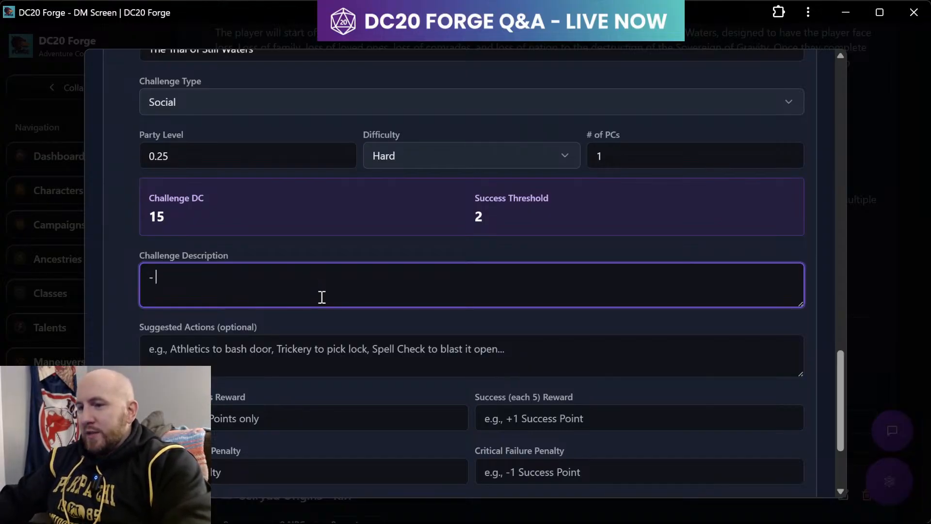
type(" Desci")
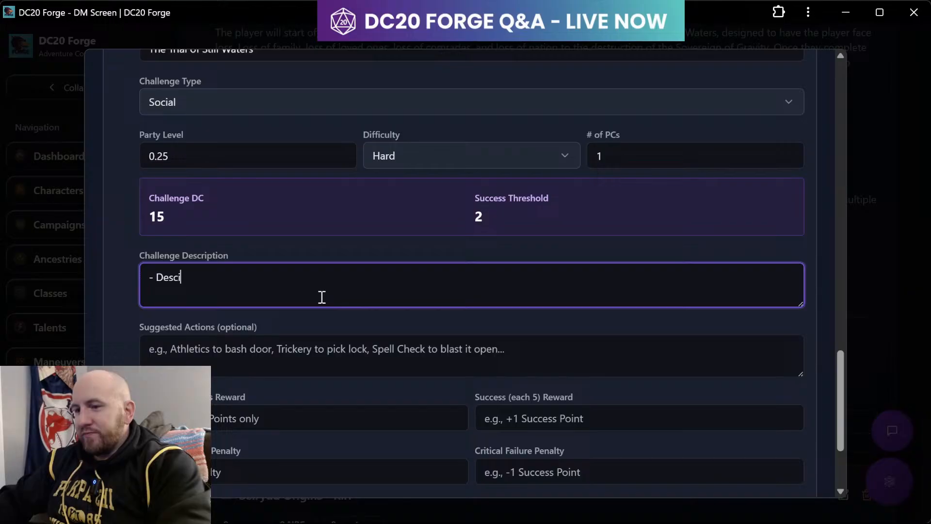
type("rbibe ")
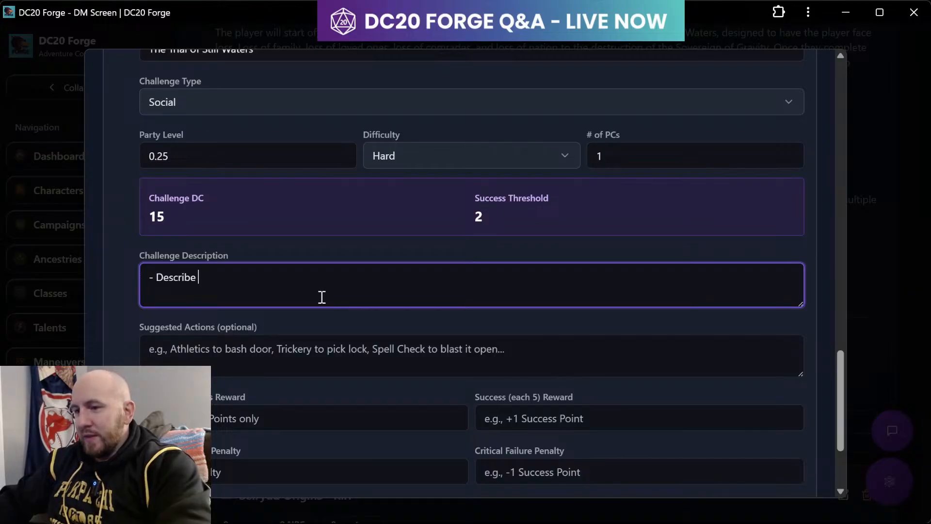
type("the death of ")
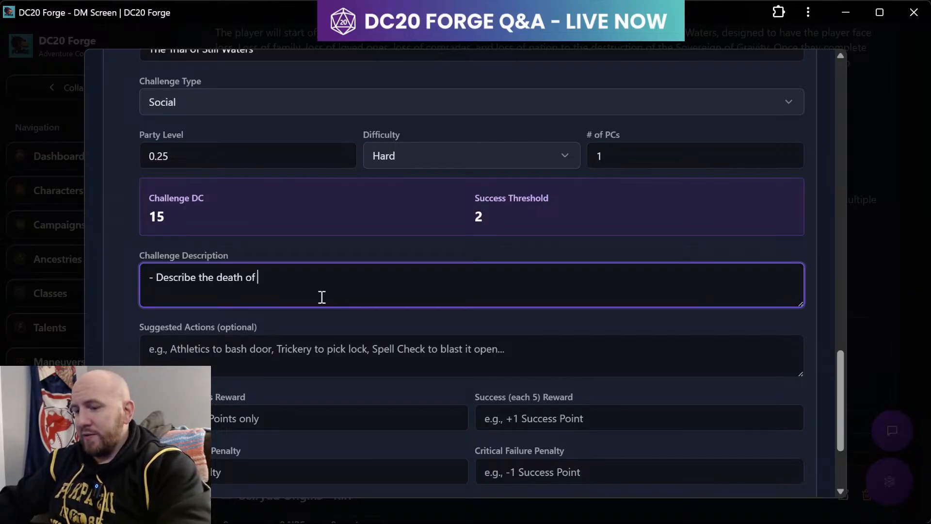
type("family members")
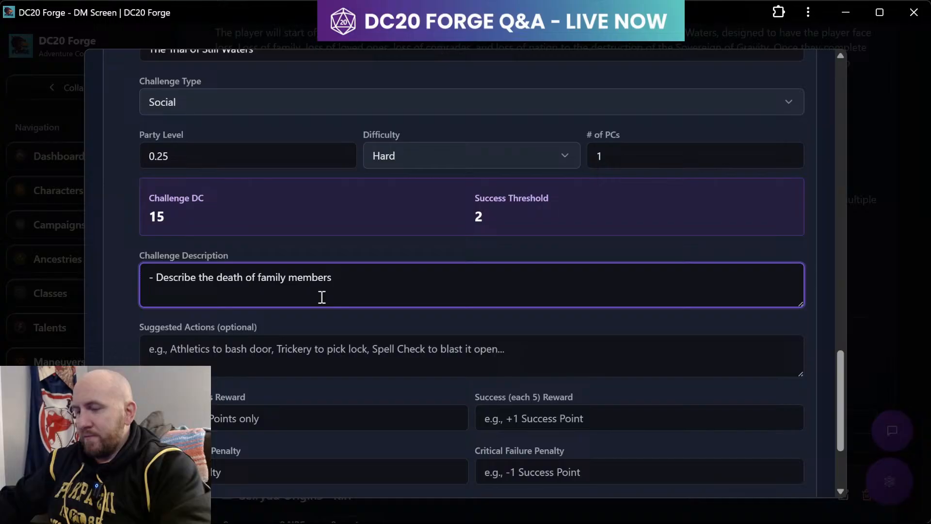
type(". Make ro")
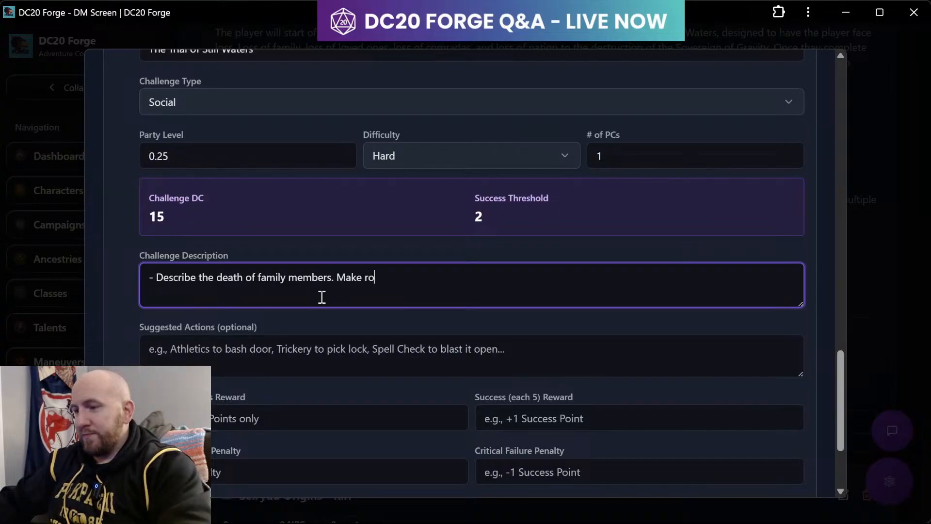
type("ll- Descrbi")
- Add a second Challenge Description bullet reading "- Describe the death of friends. Make a roll."
key("BackSpace")
key("BackSpace")
type("ibe the Dea")
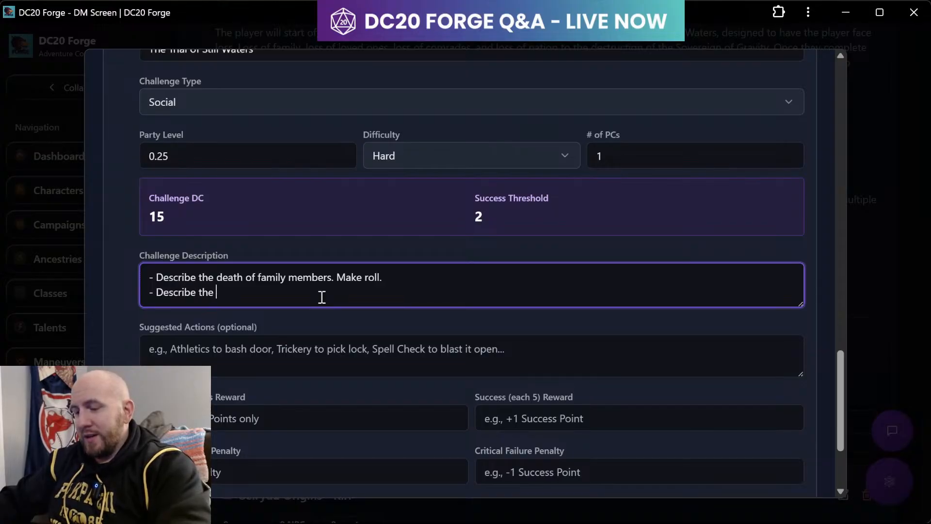
key("BackSpace")
key("BackSpace")
key("BackSpace")
type("deat")
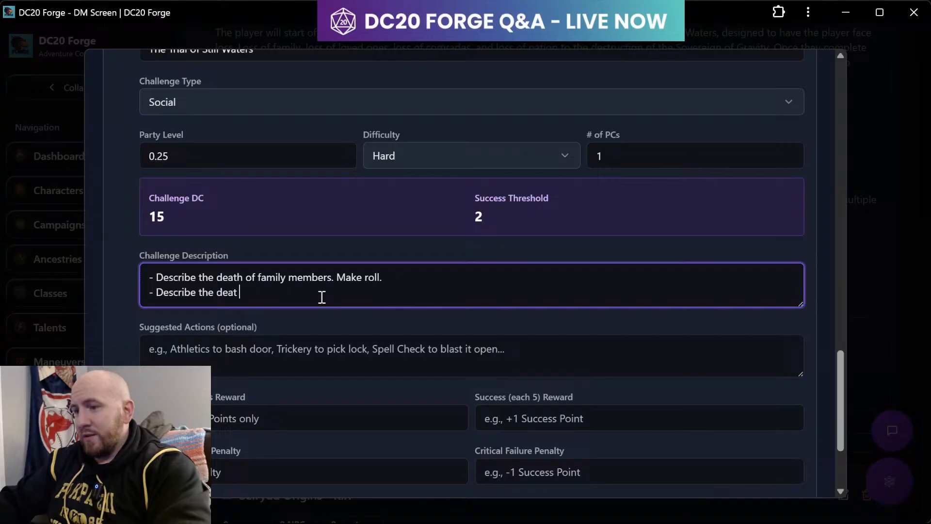
type("h of friends")
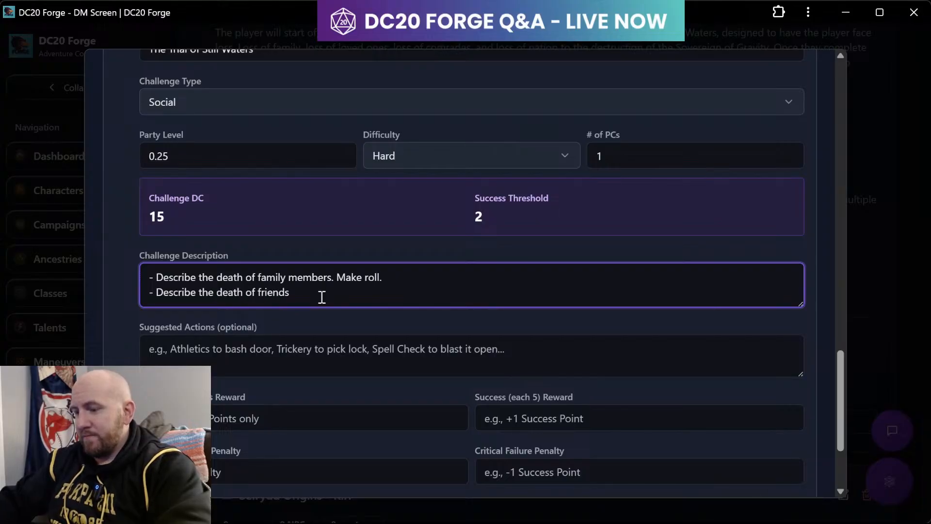
type(". Make a roll.")
key("Return")
- Add a third Challenge Description bullet reading "- Describe the death of Mentors. Make a roll."
type("- Des")
key("BackSpace")
key("BackSpace")
key("BackSpace")
type("Describe th")
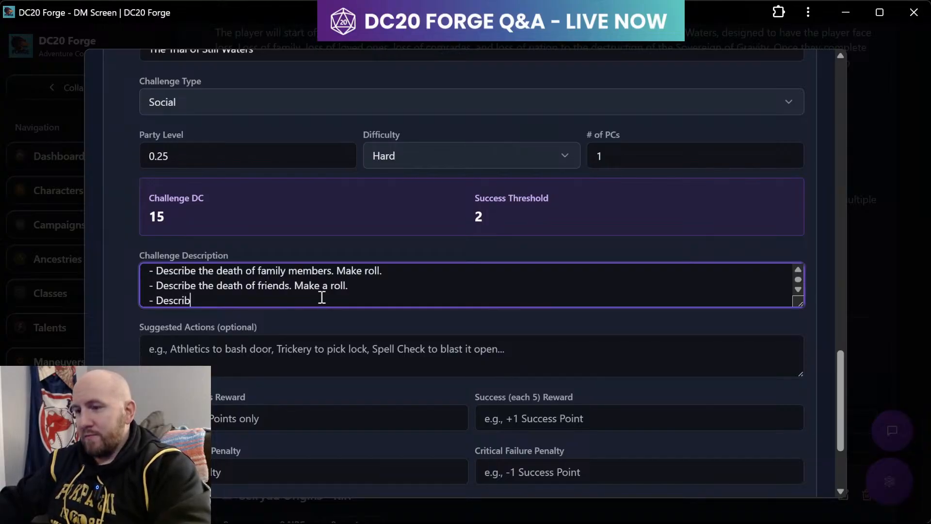
type("e death of ")
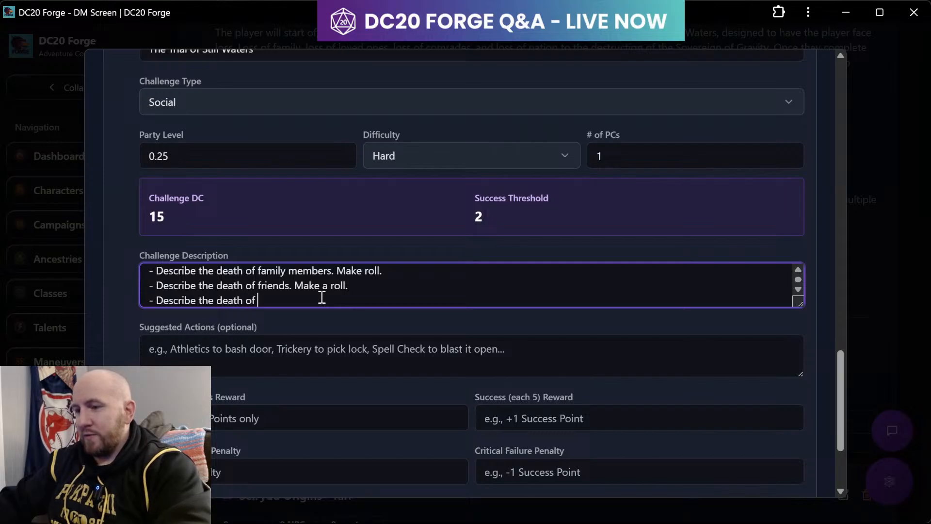
type("Mentor")
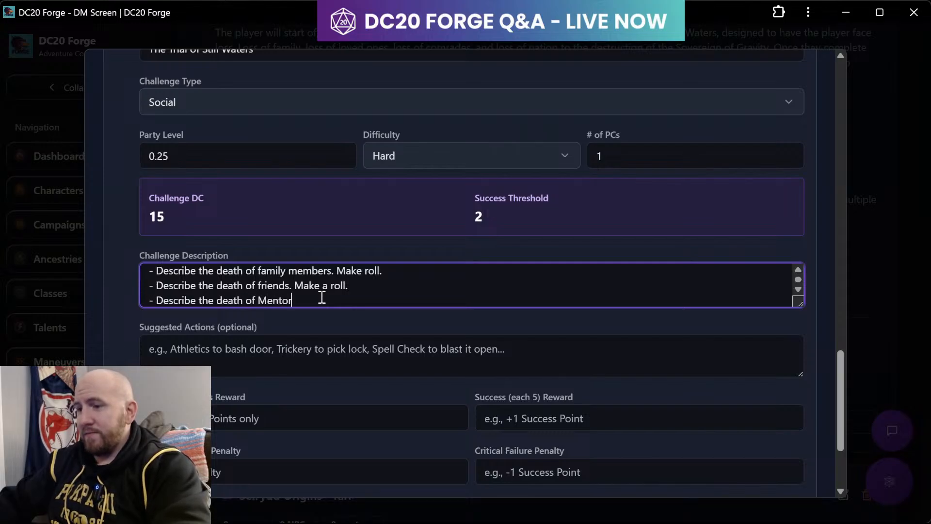
type("s. Make a ")
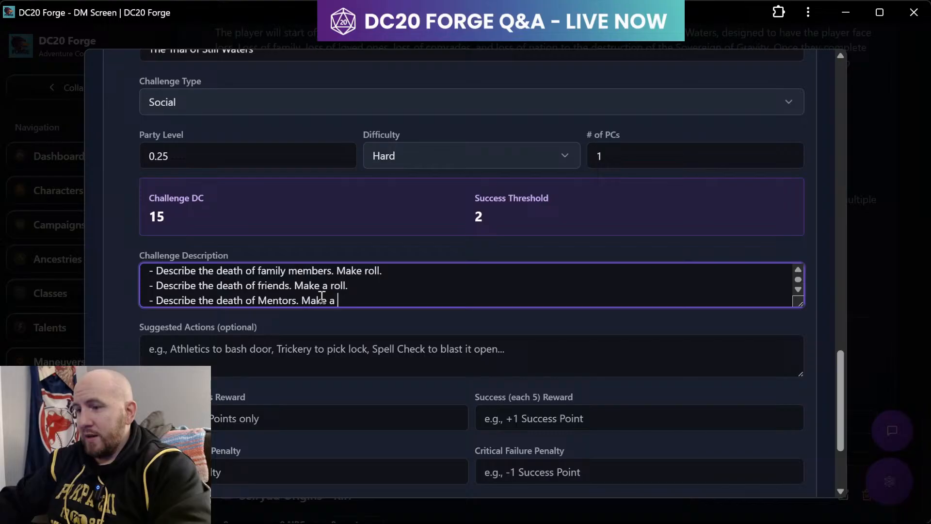
type("roll.")
key("Return")
- Add a fourth Challenge Description bullet reading "- Describe the fall of your clan. Make a Roll"
type("- Describe the")
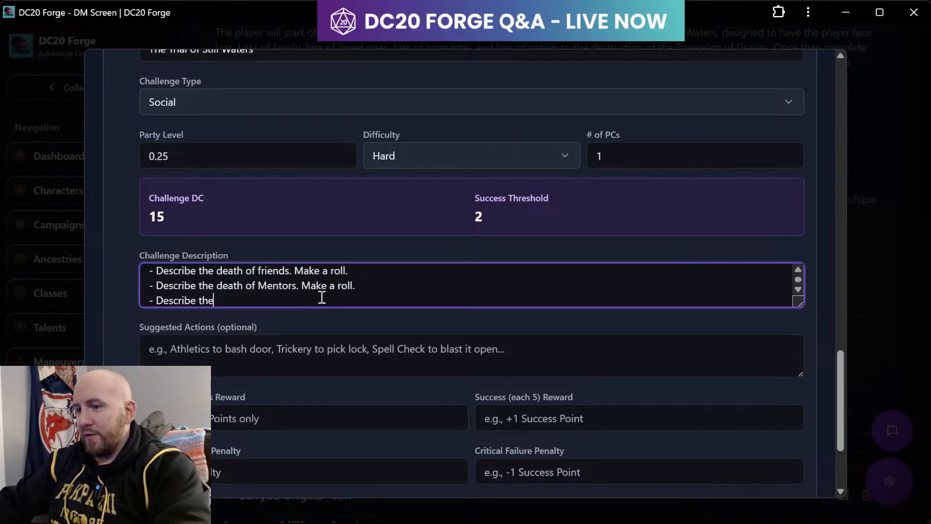
type(" fall of your ")
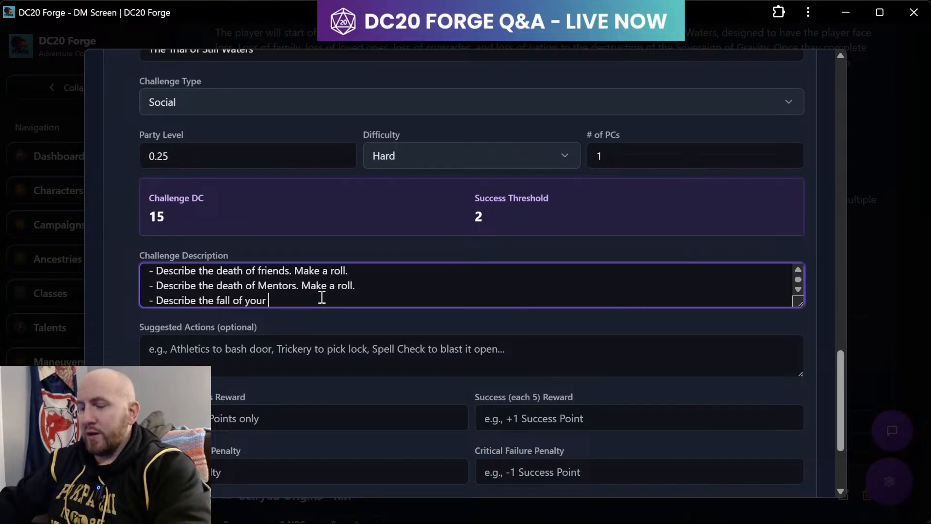
type("clan. Make a Roll")
key("Return")
- Add the bullet "- Describe the fall of Kythera. Make a Roll." and end the clan bullet above it with a period
type("- Describe the f")
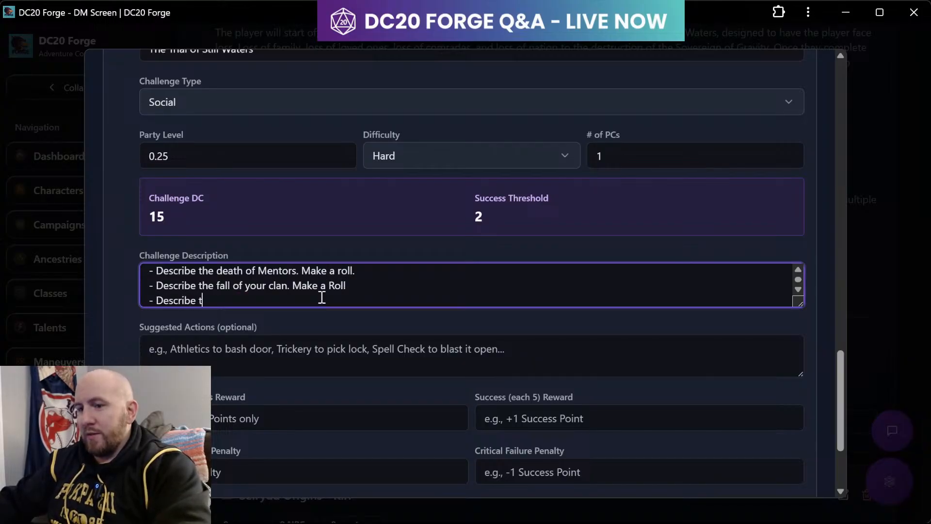
type("all of Kythera")
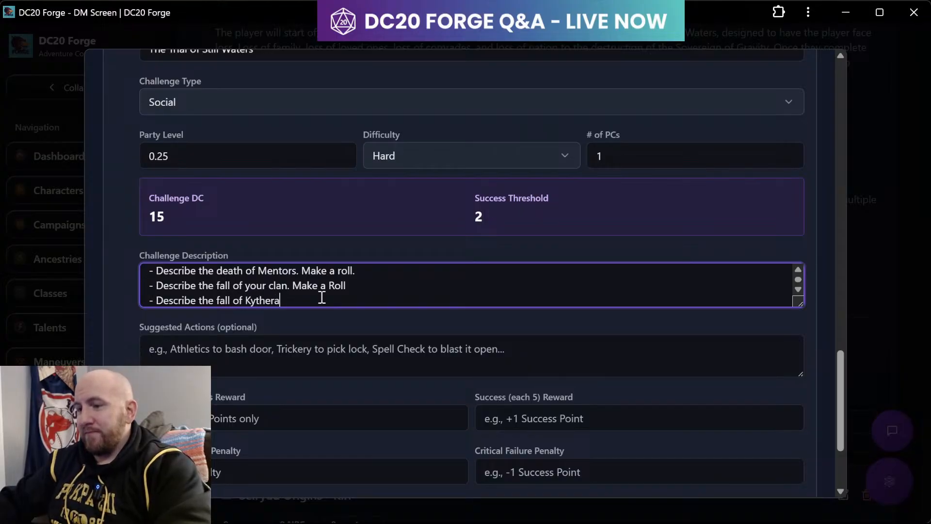
type(". Make a")
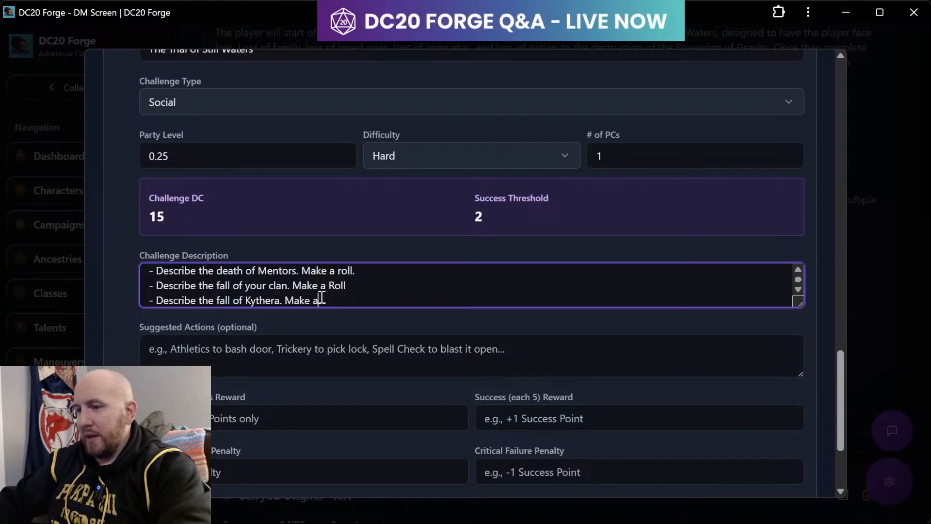
type(" Roll.")
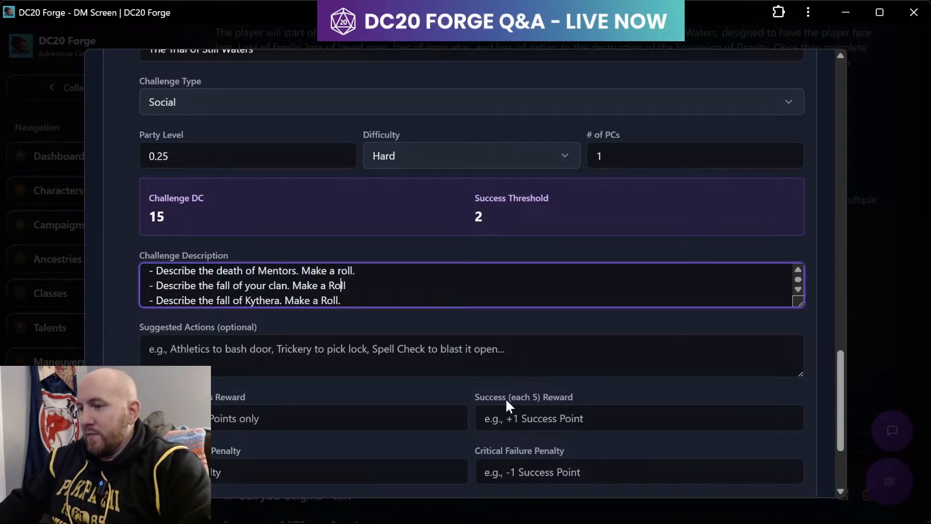
type(".")
key("Up")
key("Up")
key("Up")
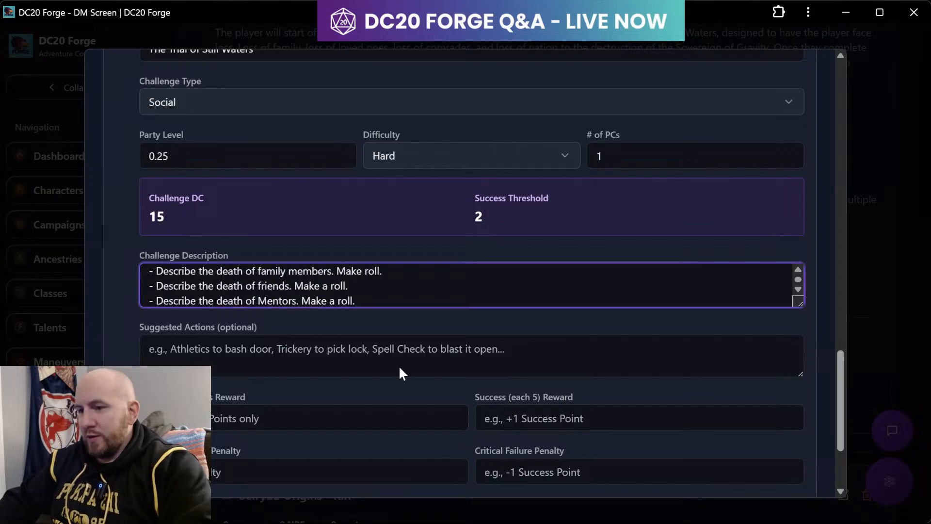
- Add a last Challenge Description bullet reading "- Describe the end of the World. Make a Roll."
scroll(382, 270, "down", 2)
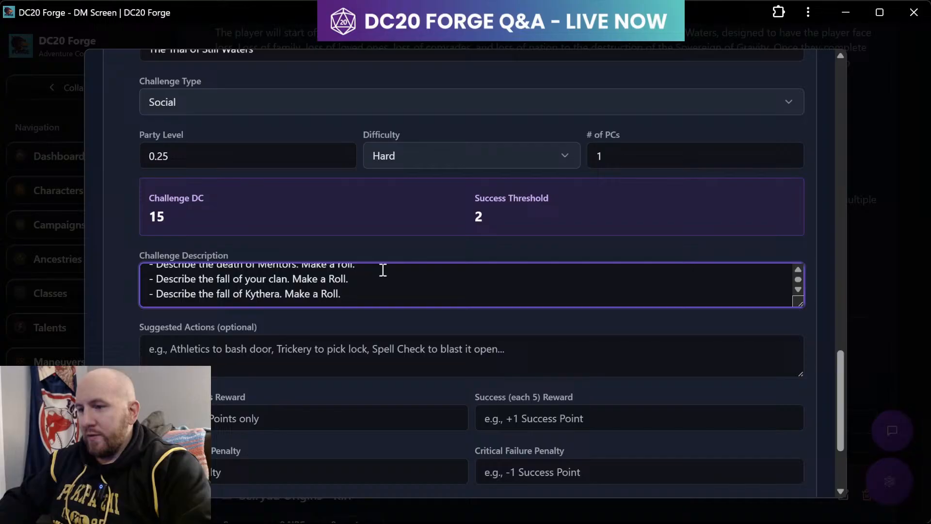
left_click(373, 287)
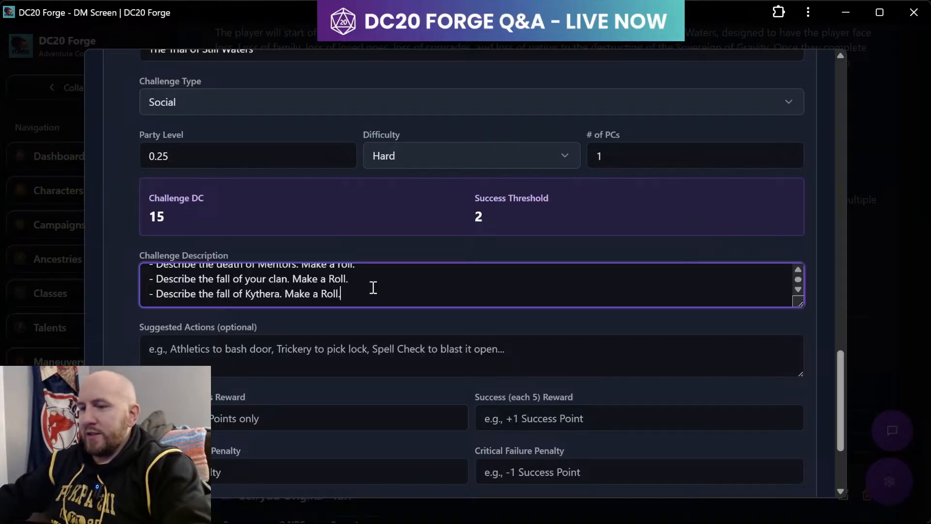
key("Return")
type("-0 Descr")
key("BackSpace")
key("BackSpace")
key("BackSpace")
key("BackSpace")
key("BackSpace")
type("De")
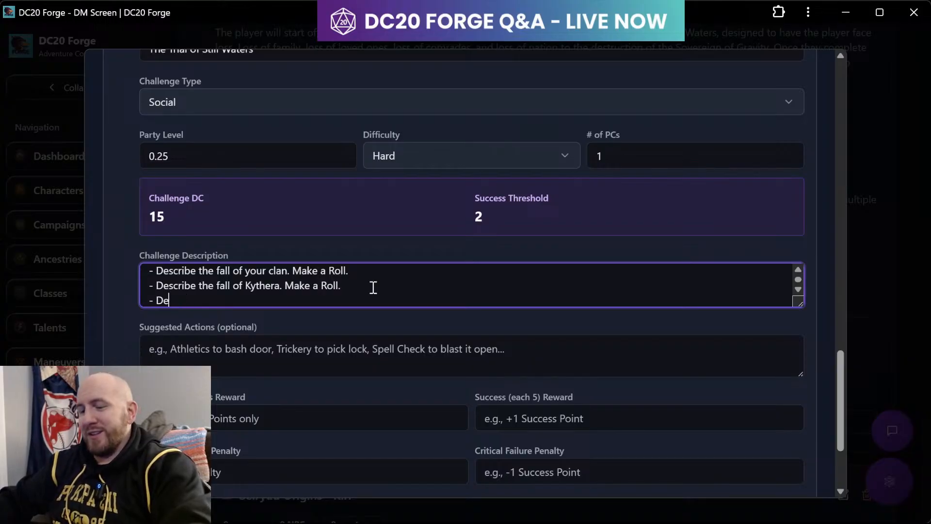
type("scribe the end of the World")
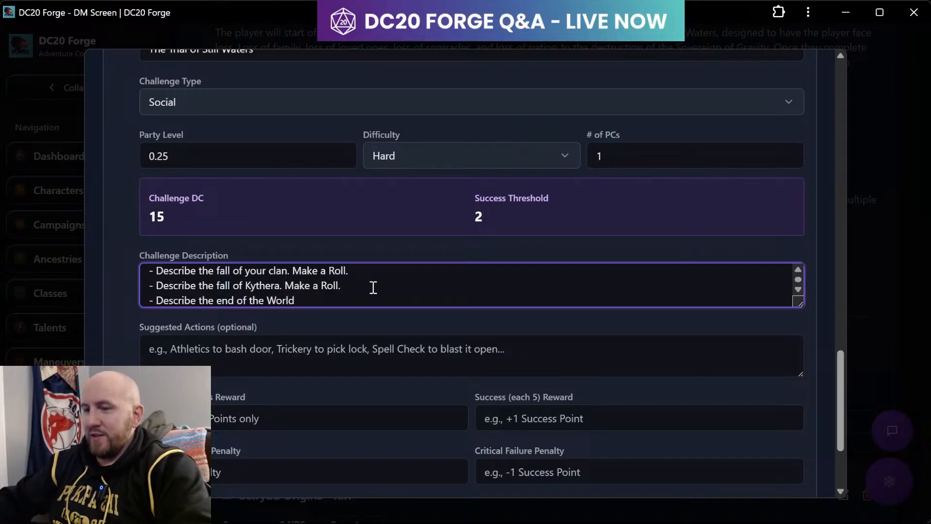
type(". Make a ")
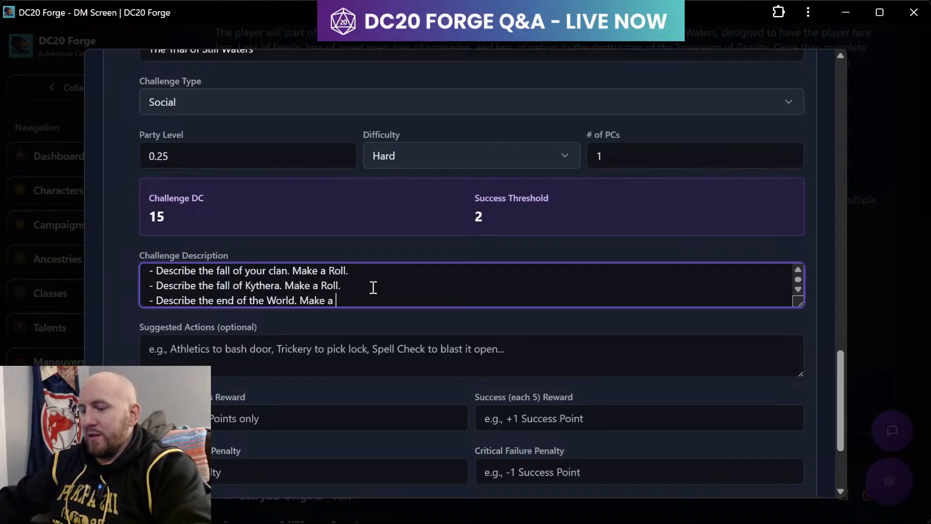
type("Roll.")
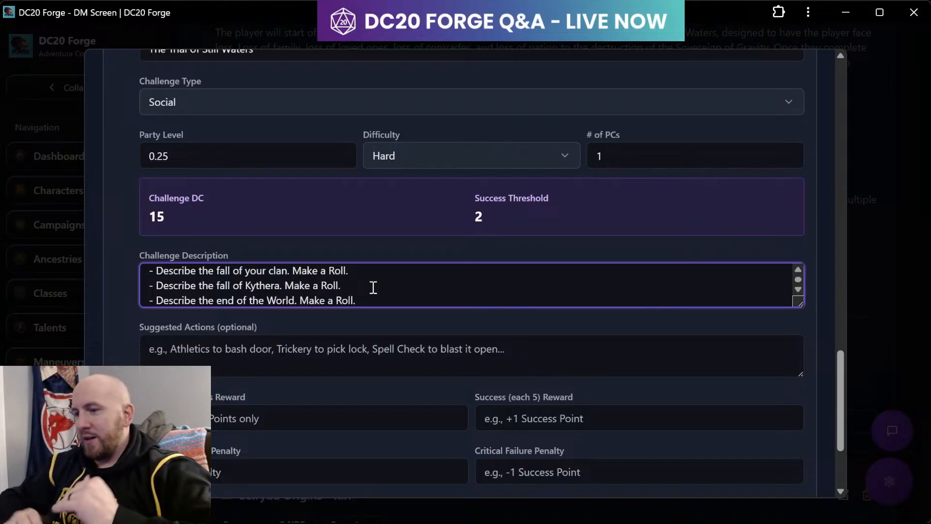
scroll(373, 288, "up", 1)
scroll(371, 342, "up", 8)
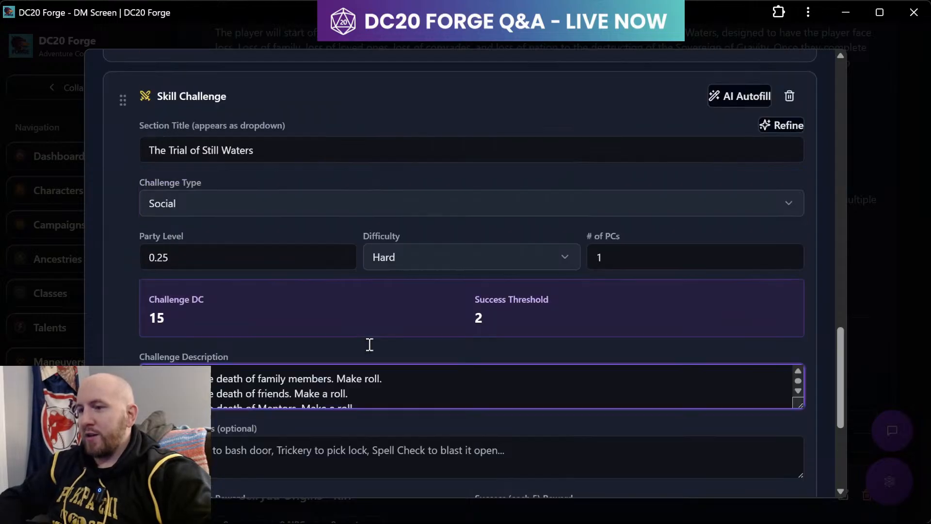
left_click(594, 214)
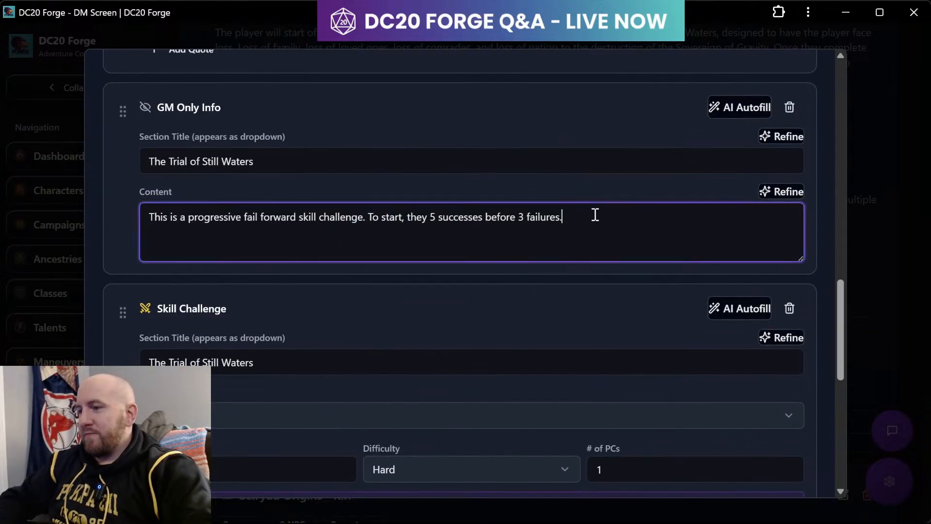
key("Return")
type("Have")
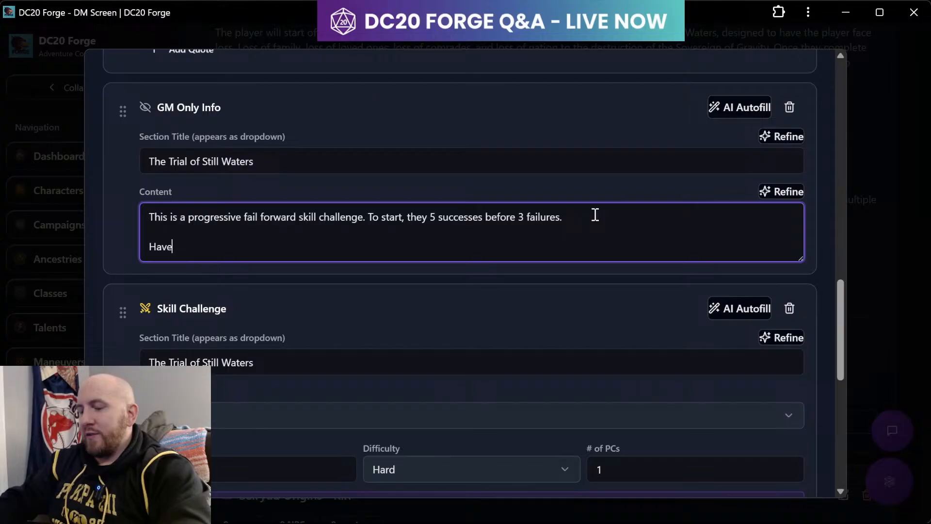
type(" the player ")
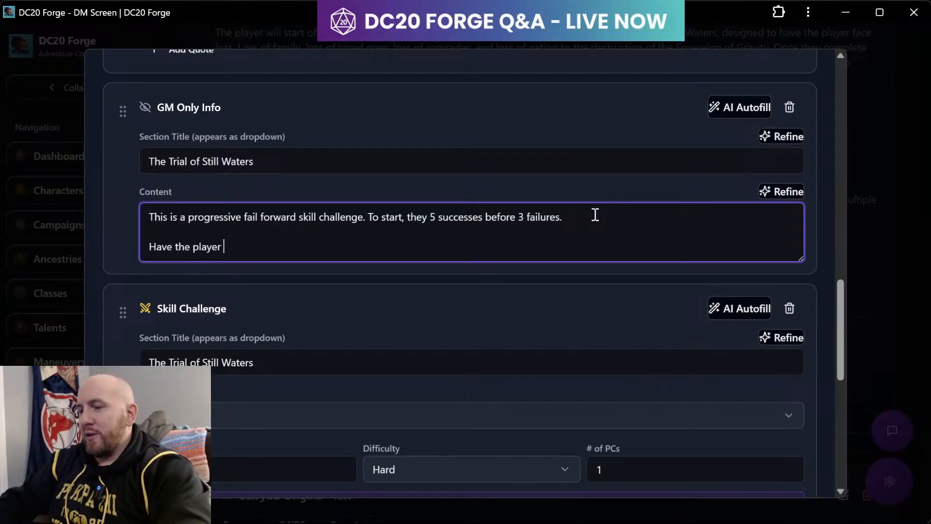
type("ret")
key("BackSpace")
key("BackSpace")
key("BackSpace")
key("BackSpace")
key("BackSpace")
key("BackSpace")
key("BackSpace")
key("BackSpace")
key("BackSpace")
key("BackSpace")
key("BackSpace")
key("BackSpace")
key("BackSpace")
key("BackSpace")
key("BackSpace")
key("BackSpace")
key("BackSpace")
key("BackSpace")
key("BackSpace")
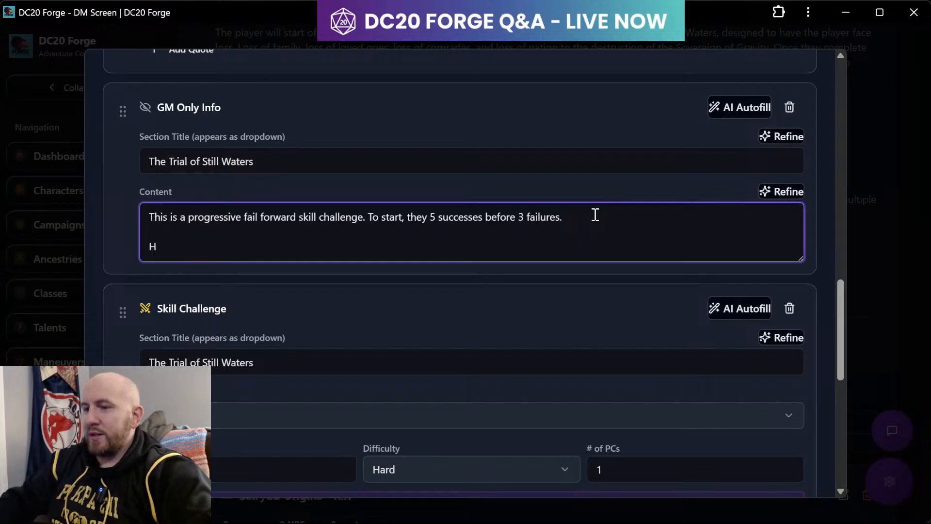
- Add a Read Aloud element to the scene and place it between the GM Only Info and Skill Challenge elements
scroll(595, 215, "up", 1)
scroll(317, 383, "up", 10)
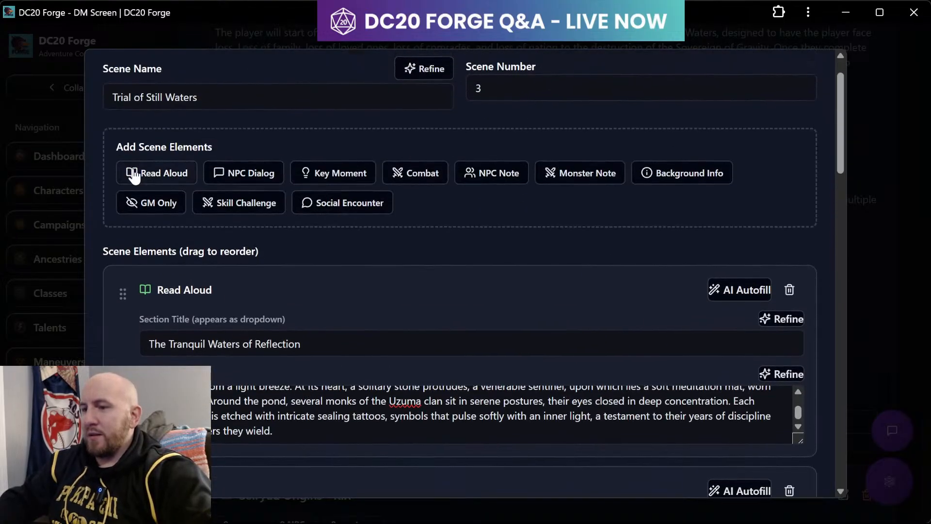
left_click(133, 173)
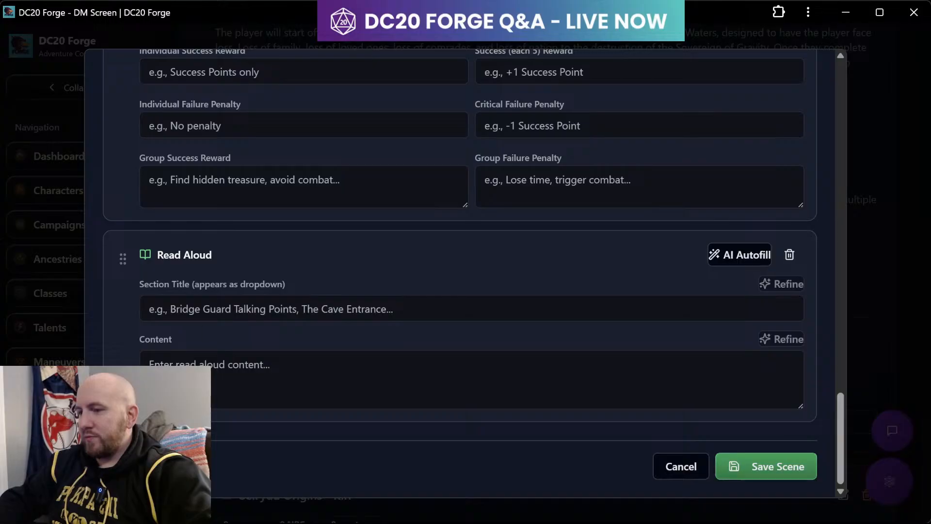
left_click_drag(118, 258, 151, 289)
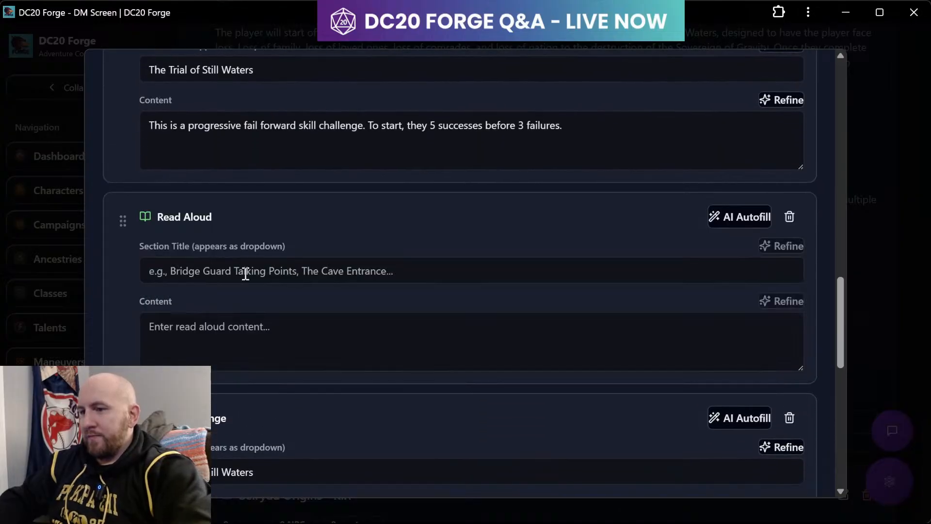
- Copy the GM Only Info section title "The Trial of Still Waters" into the new Read Aloud element's section title
left_click_drag(270, 68, 94, 68)
key("ctrl+c")
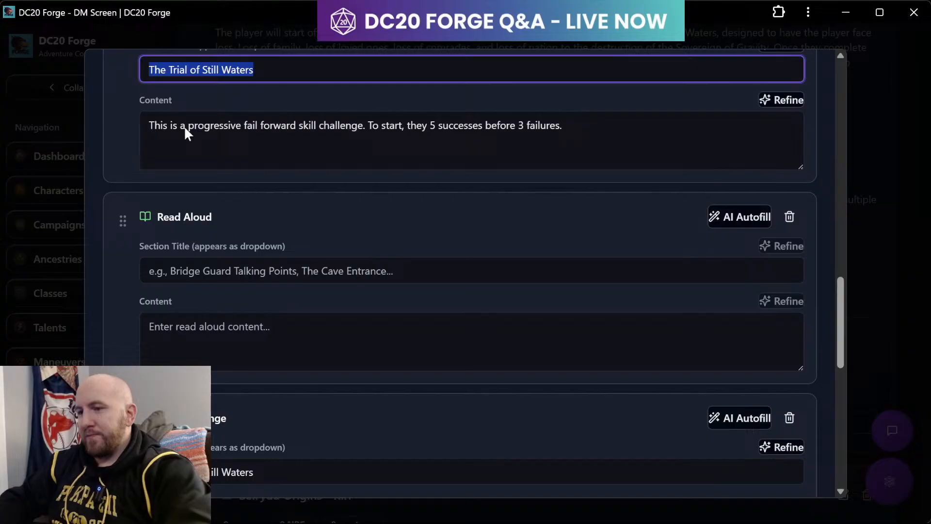
left_click(239, 274)
key("ctrl+v")
left_click(241, 322)
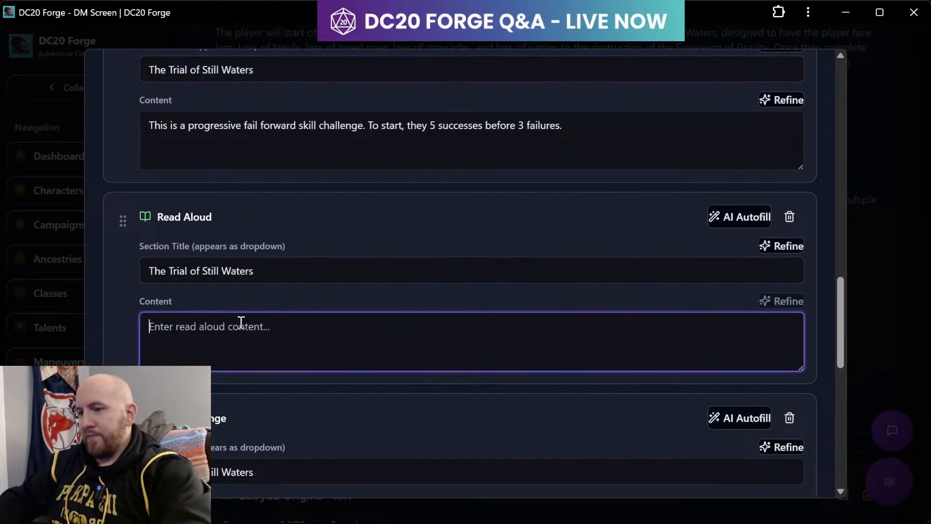
type("Hacve t")
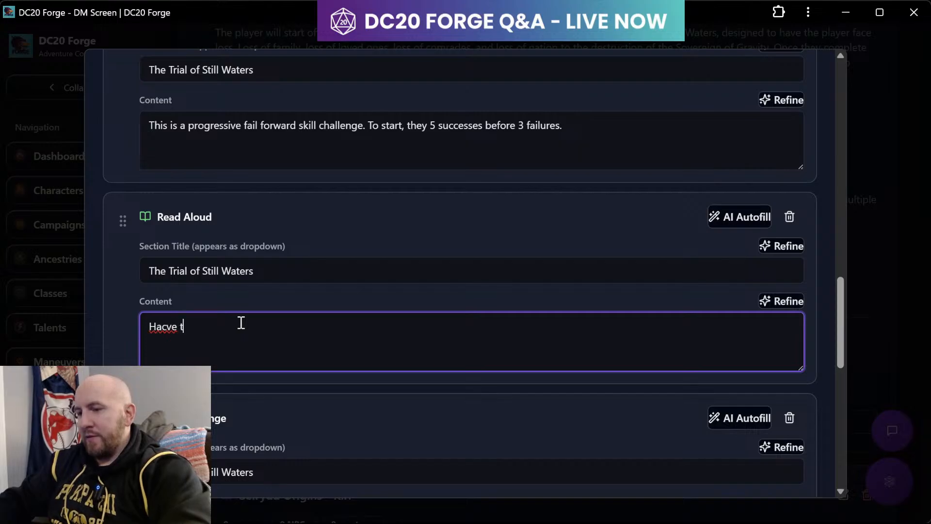
key("BackSpace")
key("BackSpace")
key("BackSpace")
key("BackSpace")
key("BackSpace")
- Add a fifth quote to the NPC Dialog element reading "Take your place on the meditation rock."
scroll(243, 320, "up", 5)
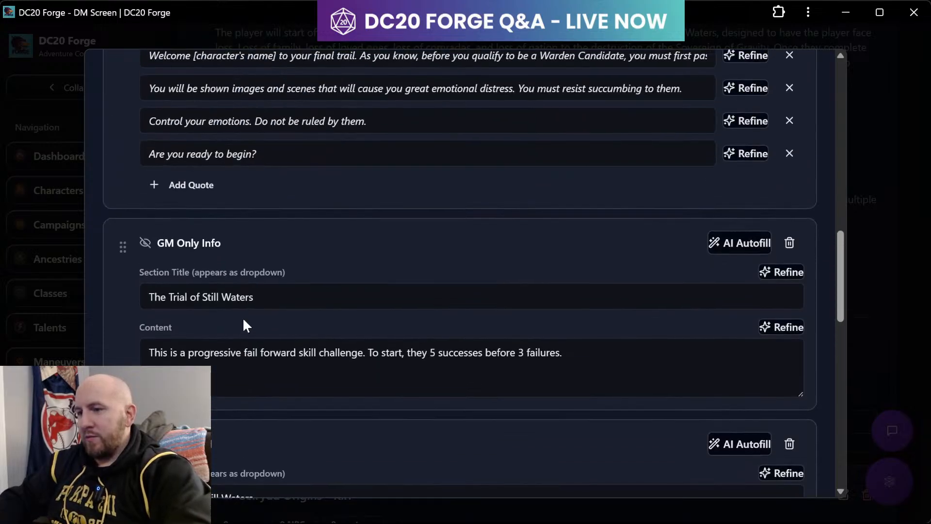
left_click(187, 183)
left_click(242, 187)
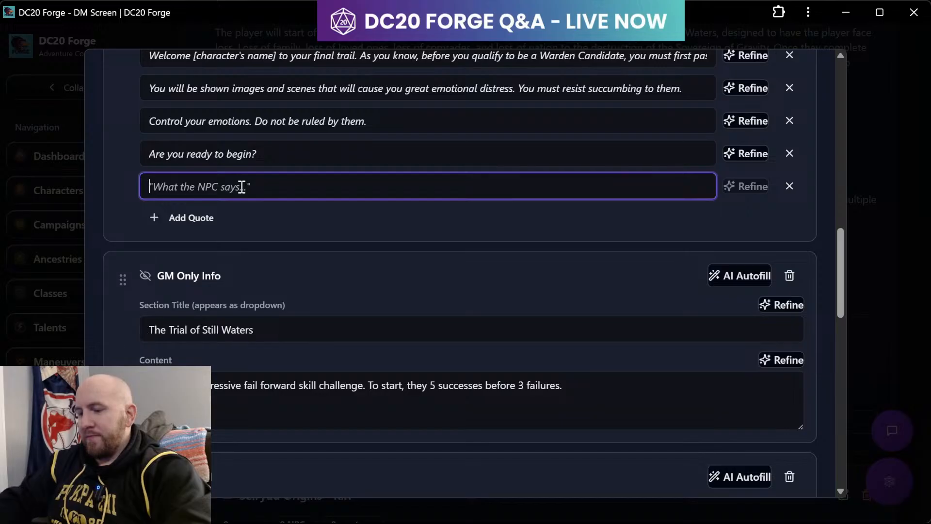
type("Take yo")
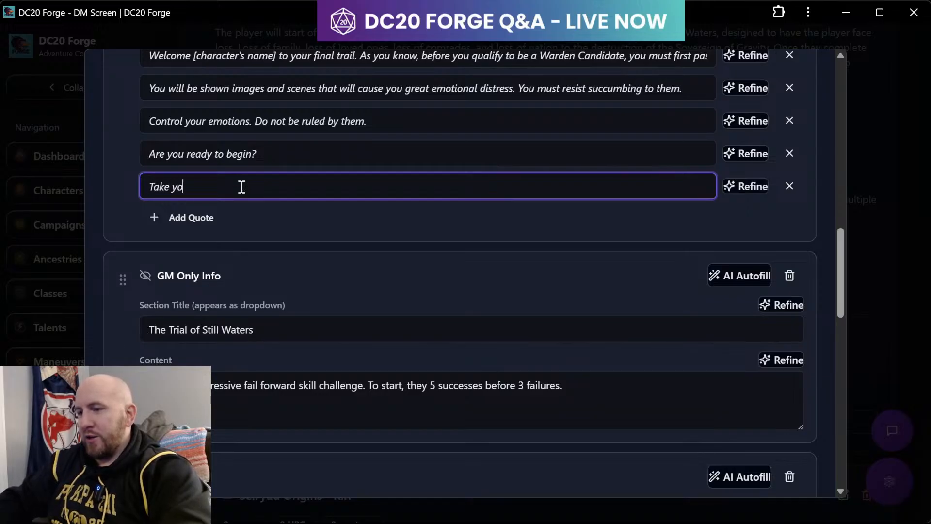
type("ur place ")
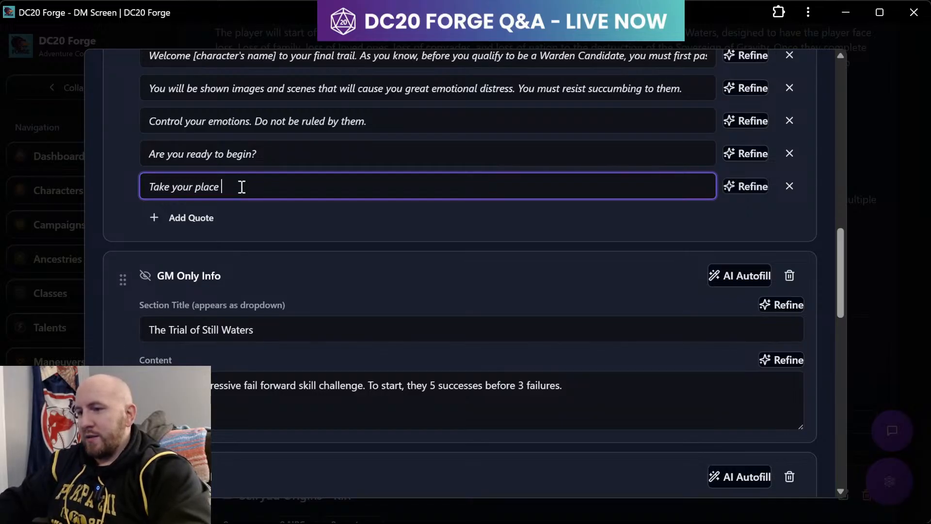
type("on the medit")
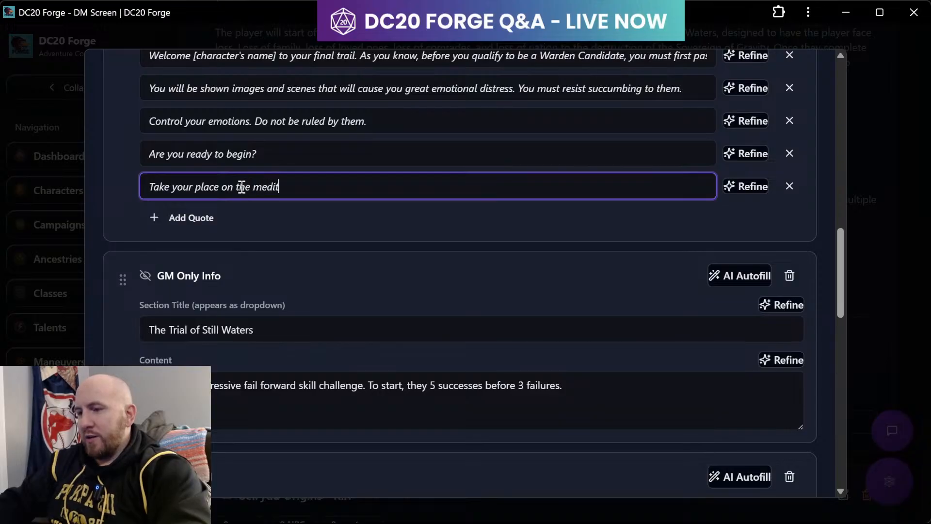
type("ation rock")
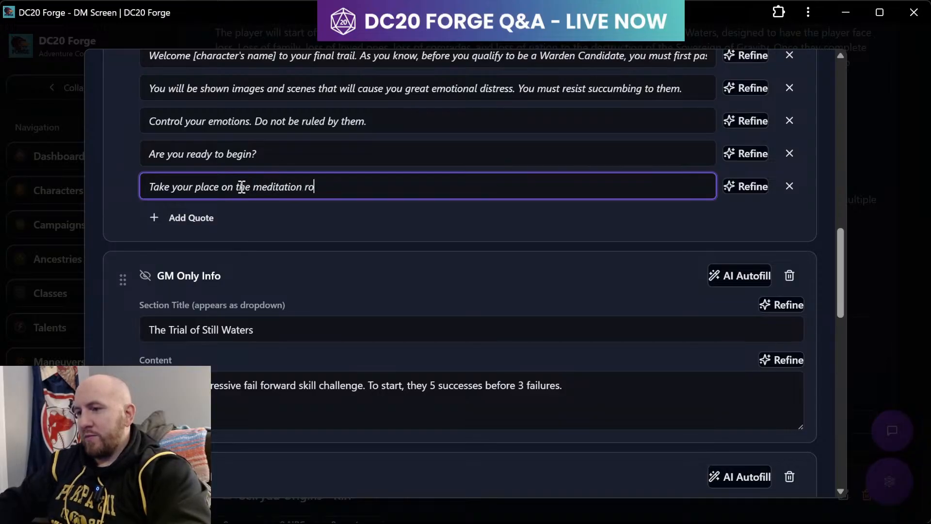
type(".")
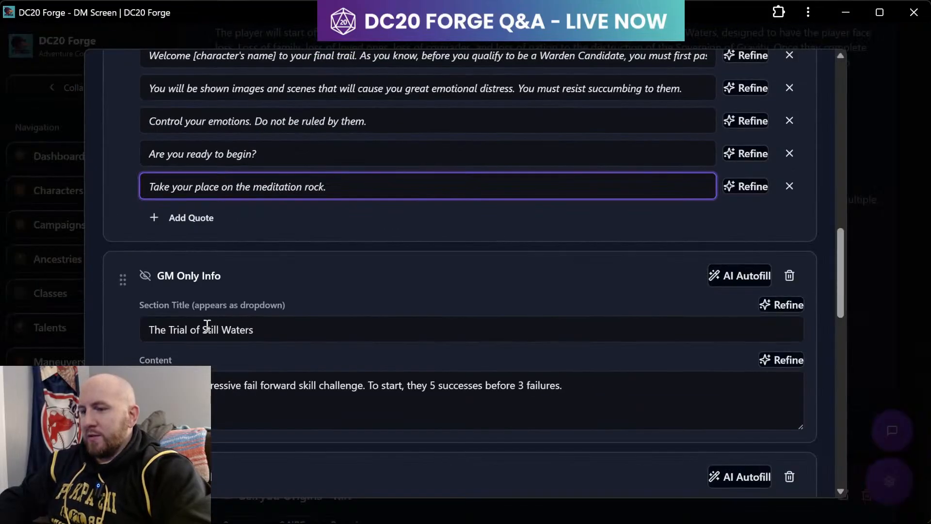
- Delete the empty Read Aloud element between the GM Only Info and Skill Challenge elements
scroll(207, 325, "down", 4)
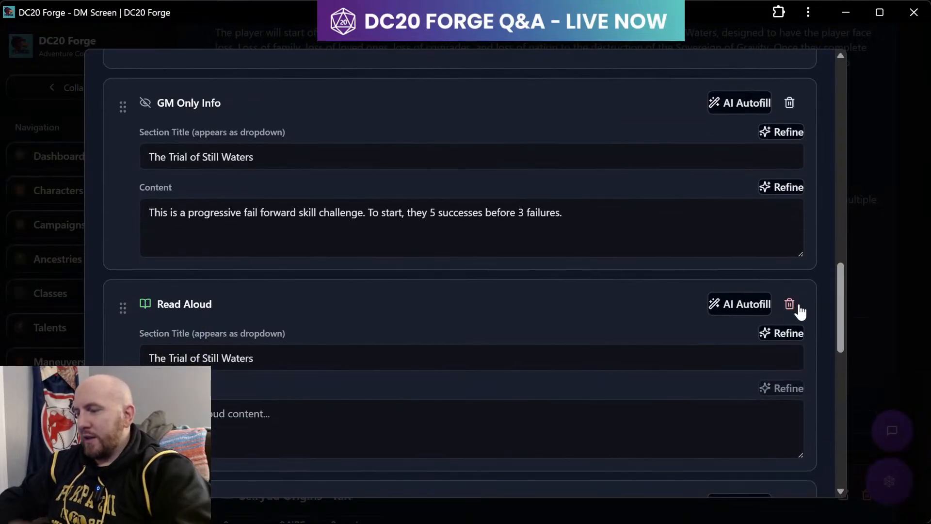
left_click(796, 306)
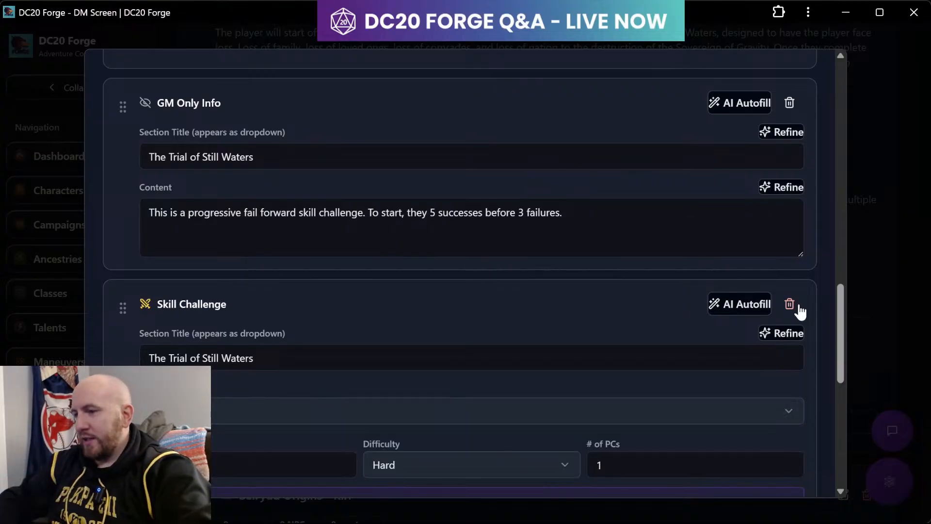
scroll(376, 322, "down", 7)
scroll(376, 320, "down", 3)
scroll(376, 320, "up", 2)
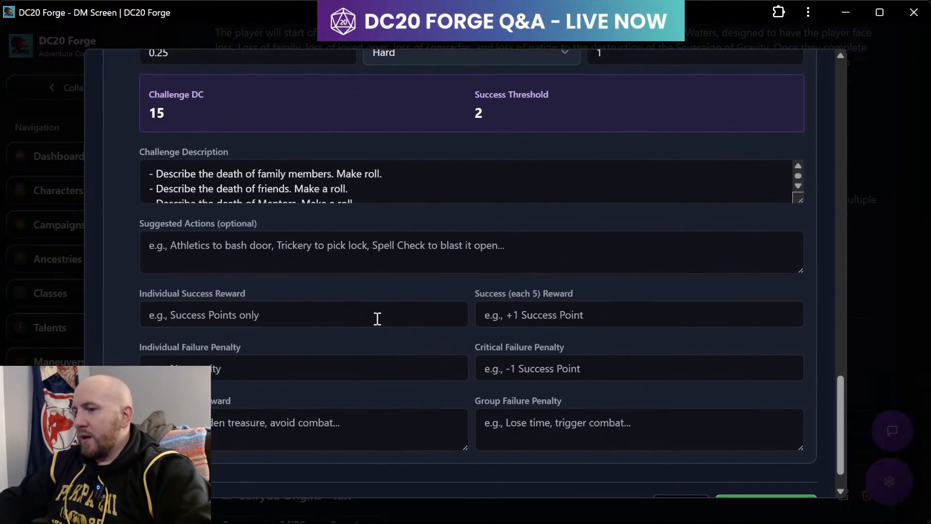
scroll(378, 324, "down", 1)
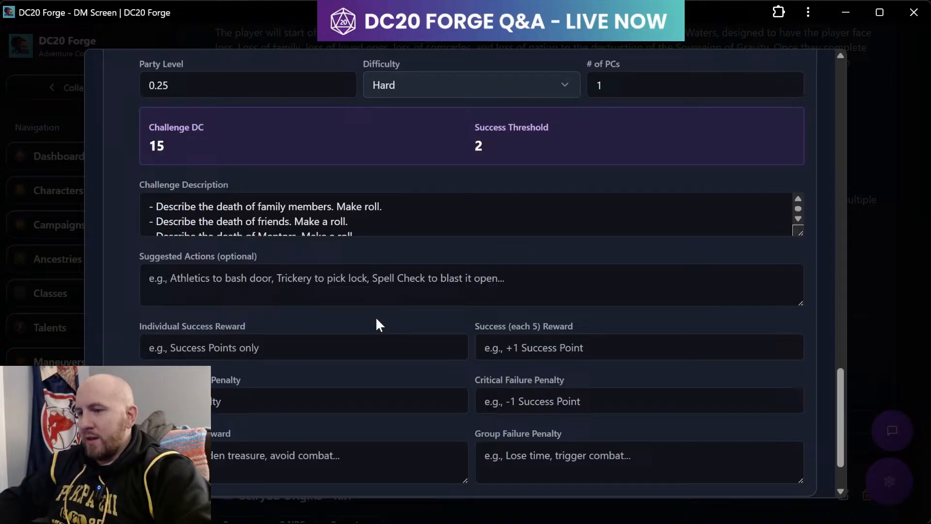
left_click(210, 285)
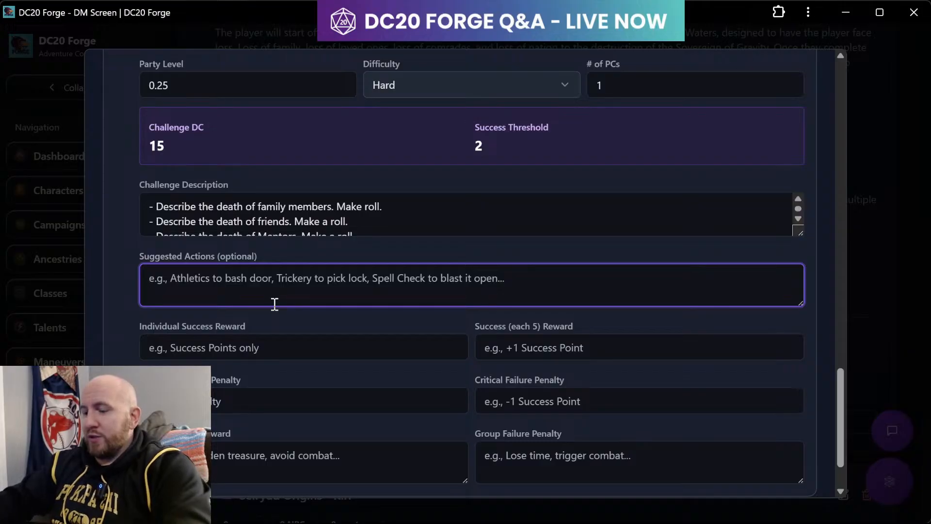
type("Me")
key("BackSpace")
type("Re")
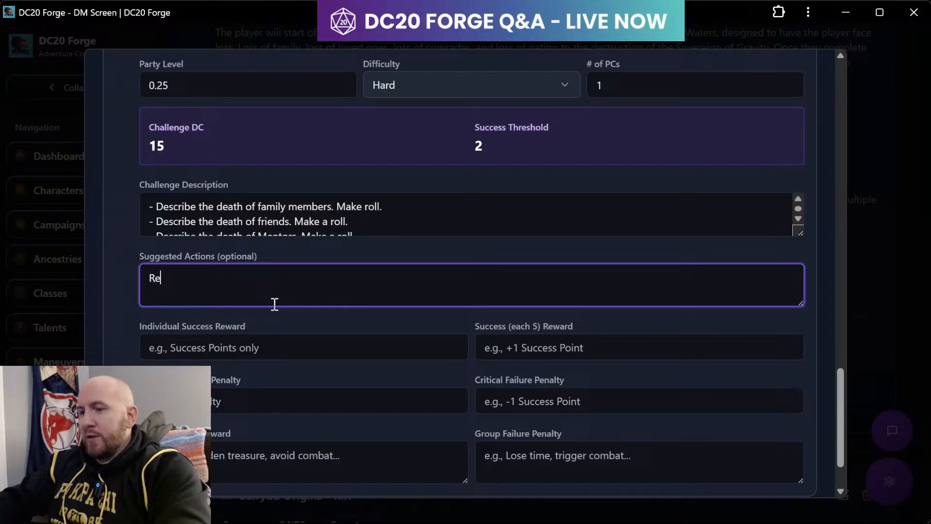
key("BackSpace")
key("BackSpace")
key("BackSpace")
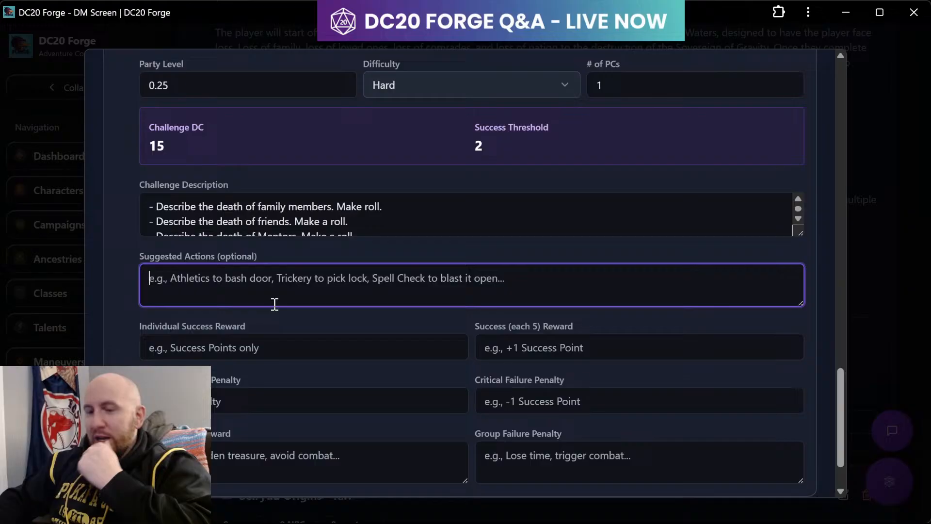
- Review the whole scene, from its name and read-aloud text through the NPC dialog to the skill challenge description
scroll(274, 304, "up", 2)
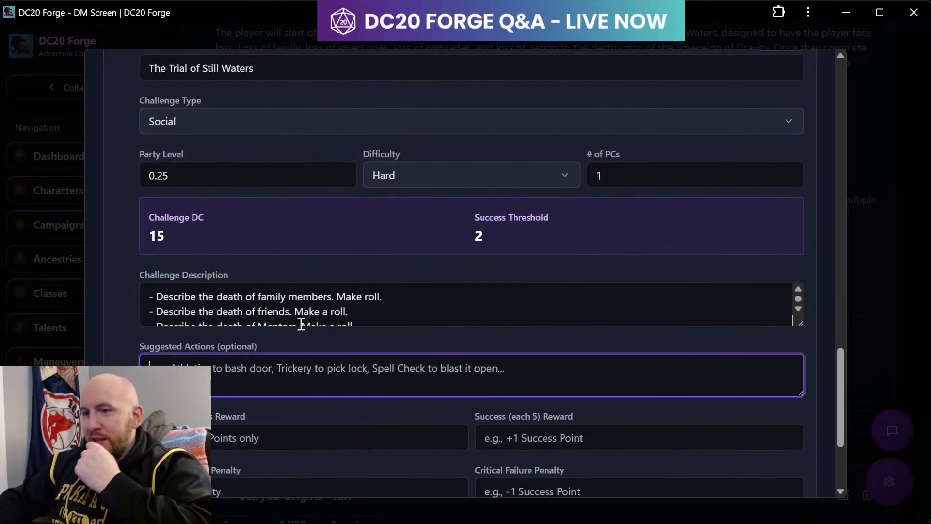
scroll(301, 325, "up", 15)
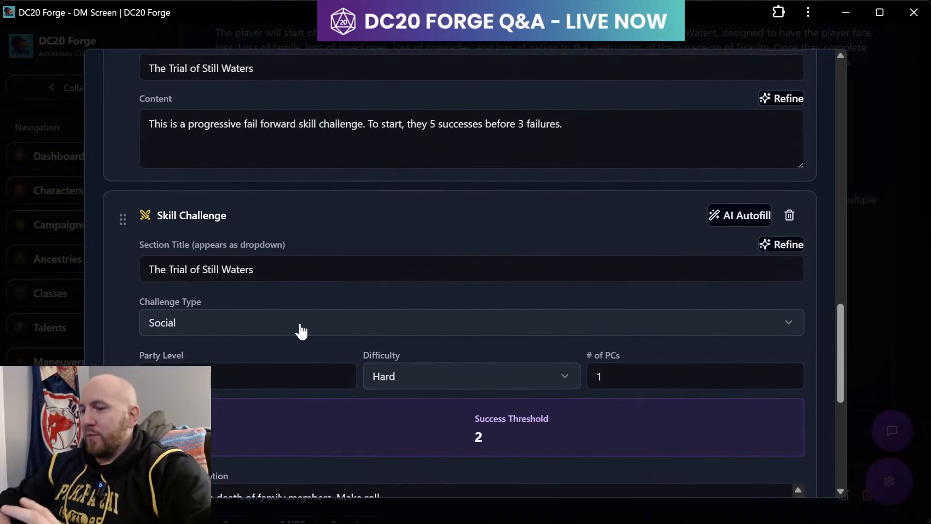
scroll(301, 332, "up", 2)
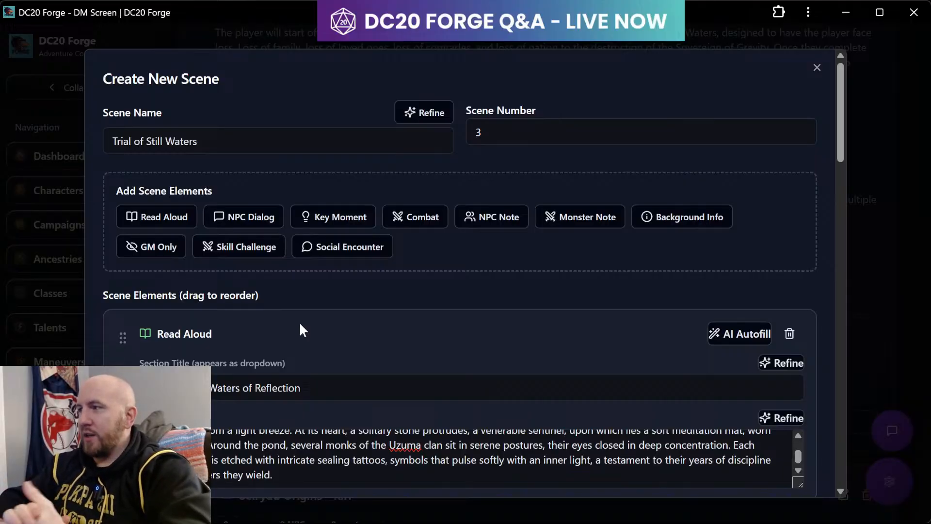
scroll(300, 325, "down", 3)
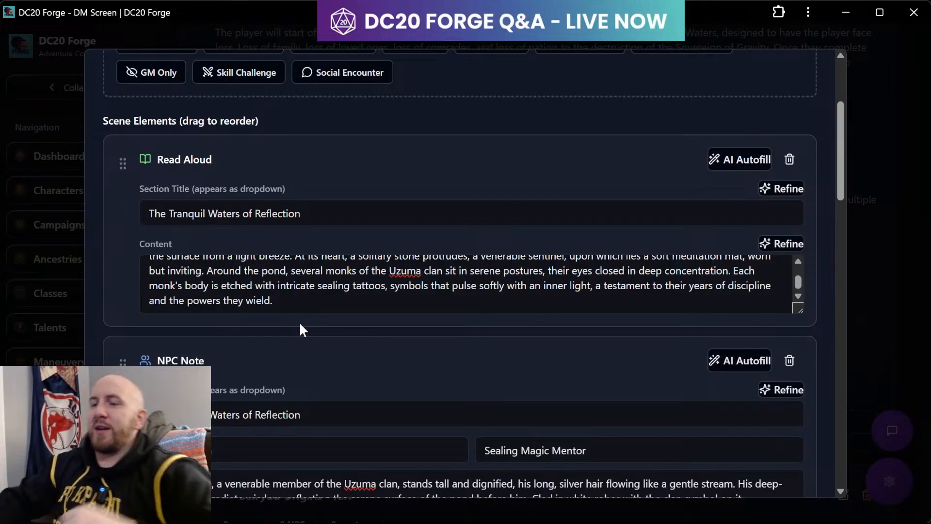
scroll(300, 324, "down", 8)
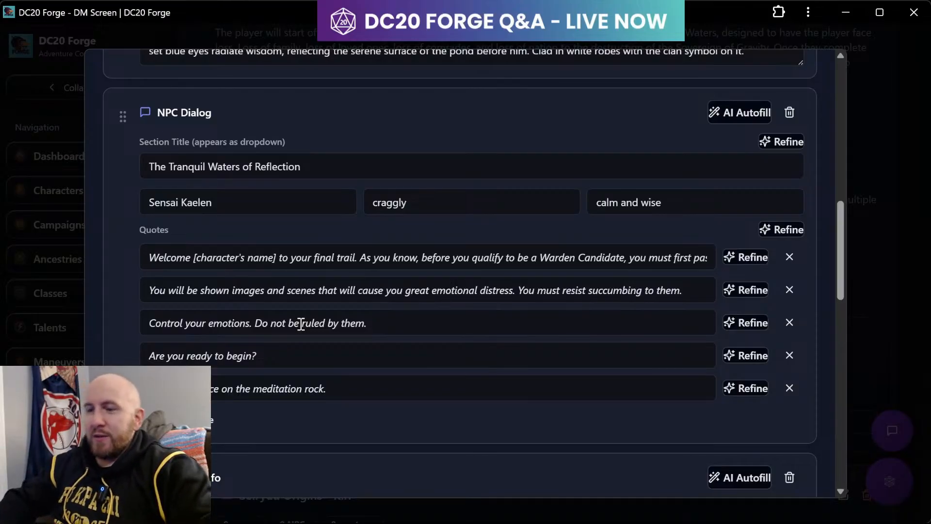
scroll(301, 324, "down", 13)
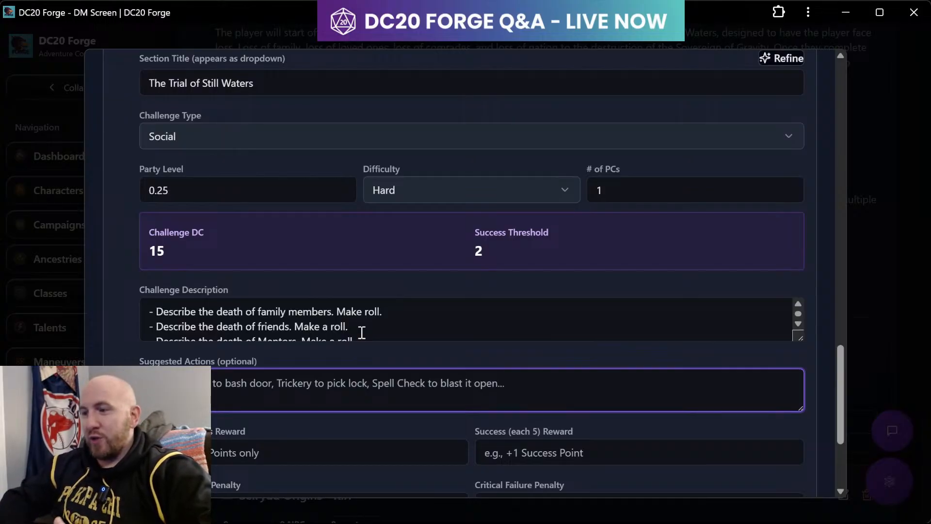
scroll(361, 331, "down", 1)
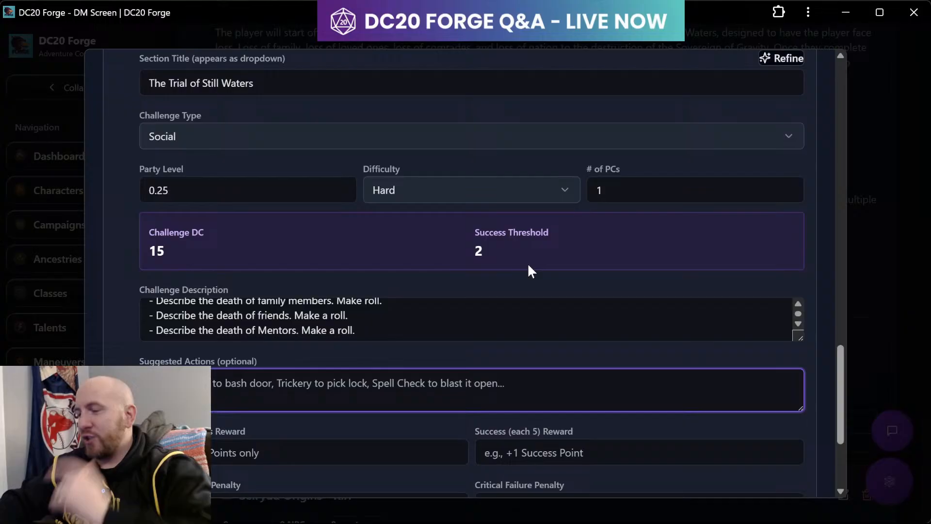
- Compare the GM Only Info text with the skill challenge's DC, success threshold, description, and reward and penalty fields
scroll(528, 264, "up", 6)
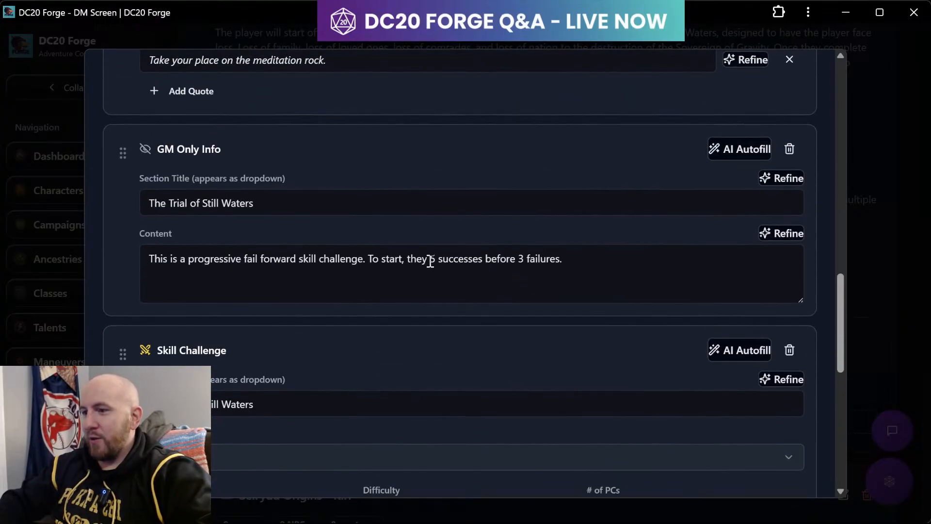
scroll(503, 315, "down", 3)
scroll(503, 316, "down", 2)
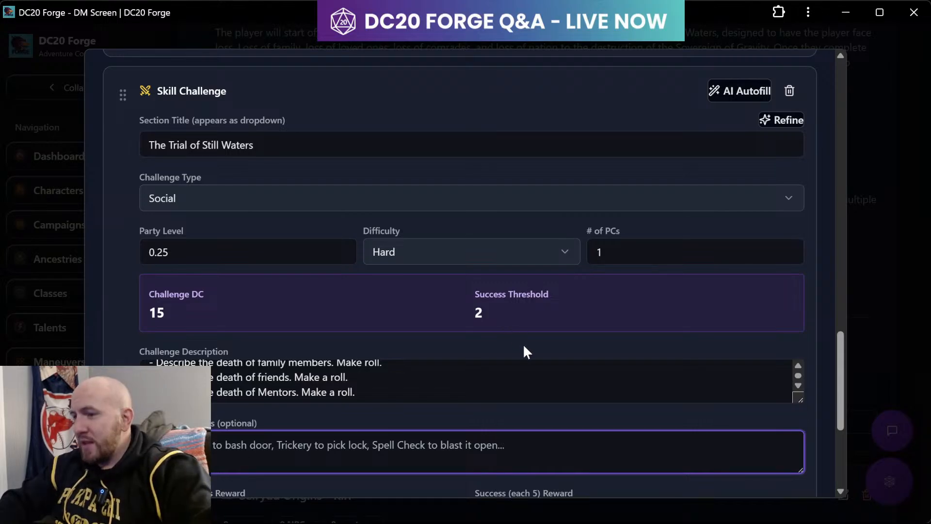
scroll(522, 344, "down", 1)
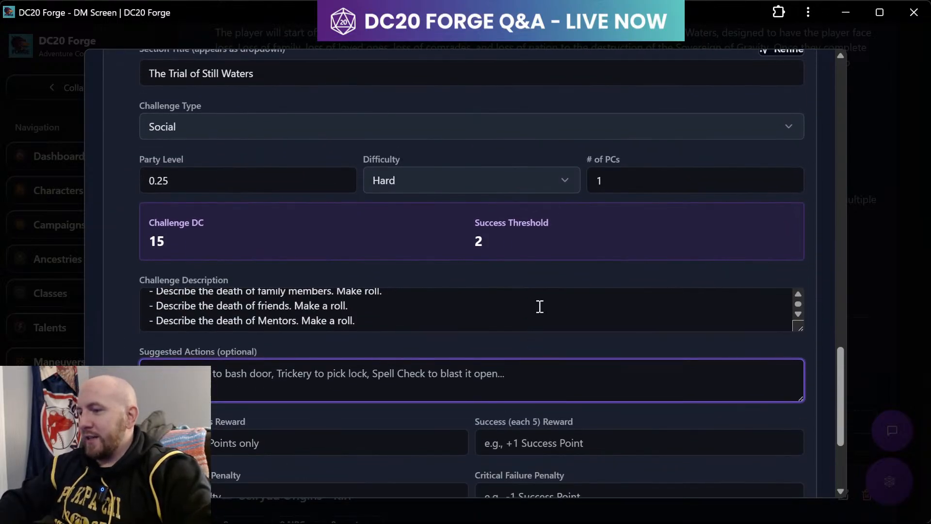
scroll(539, 305, "up", 1)
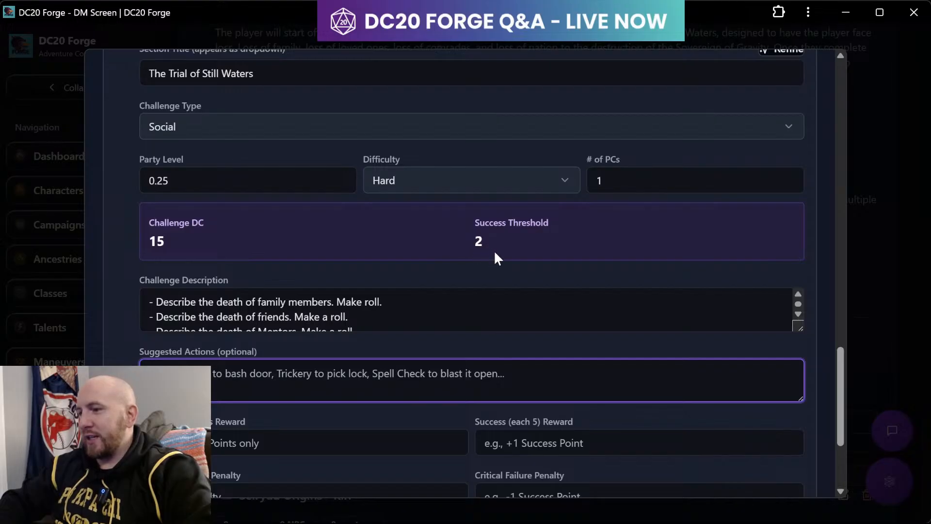
scroll(505, 252, "down", 3)
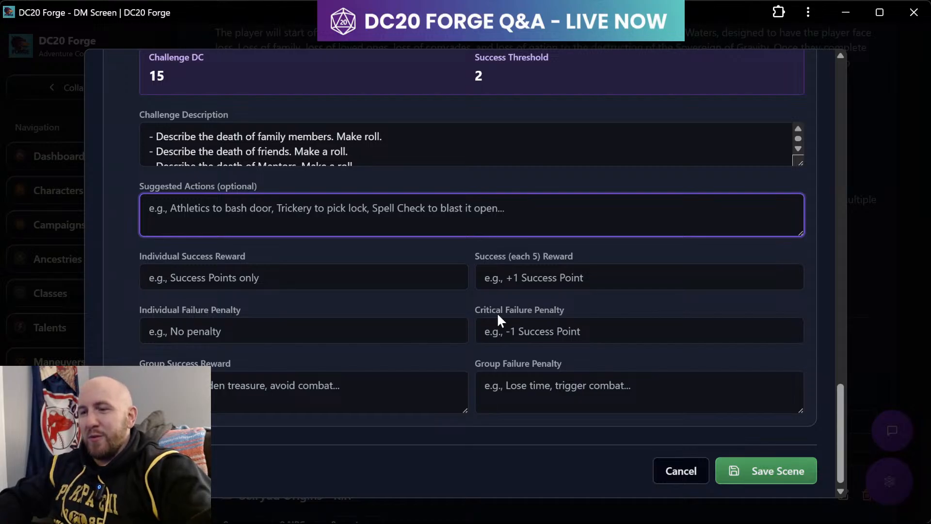
scroll(496, 312, "down", 1)
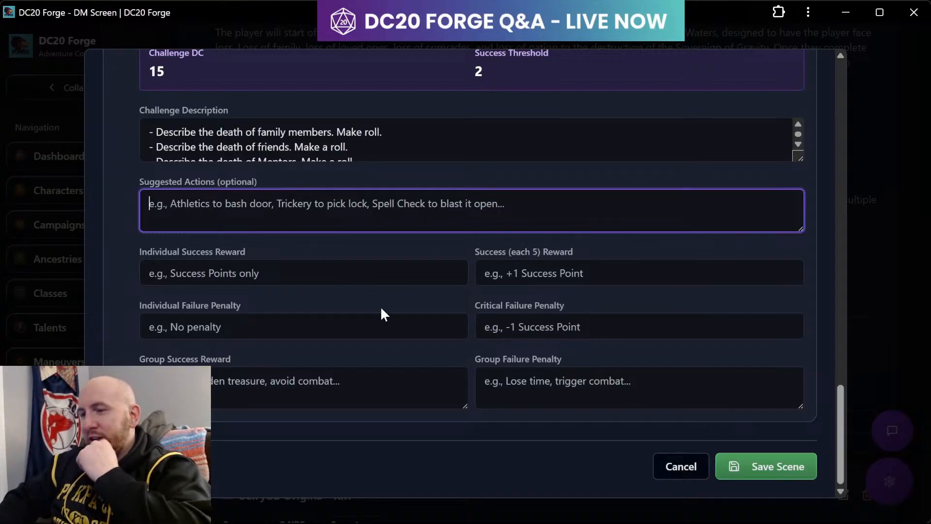
scroll(380, 307, "up", 2)
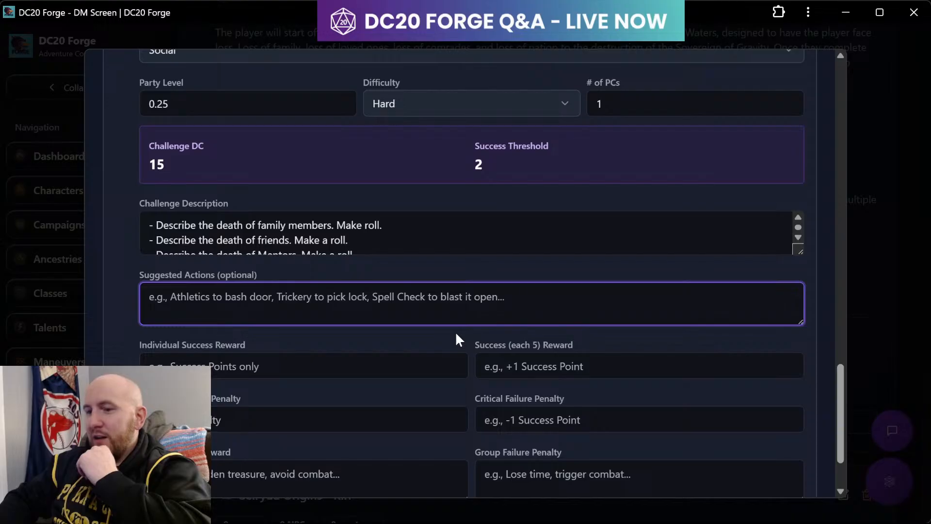
scroll(456, 334, "up", 1)
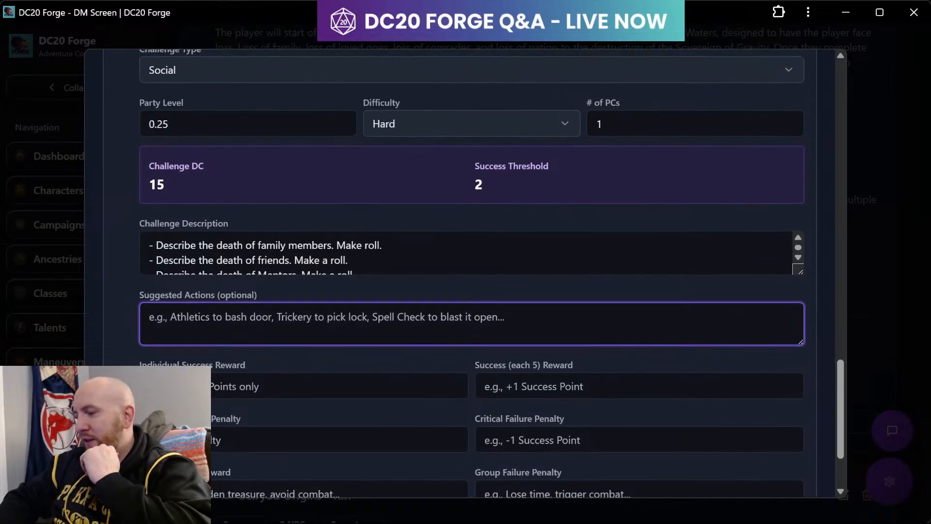
scroll(348, 353, "up", 3)
scroll(349, 353, "down", 4)
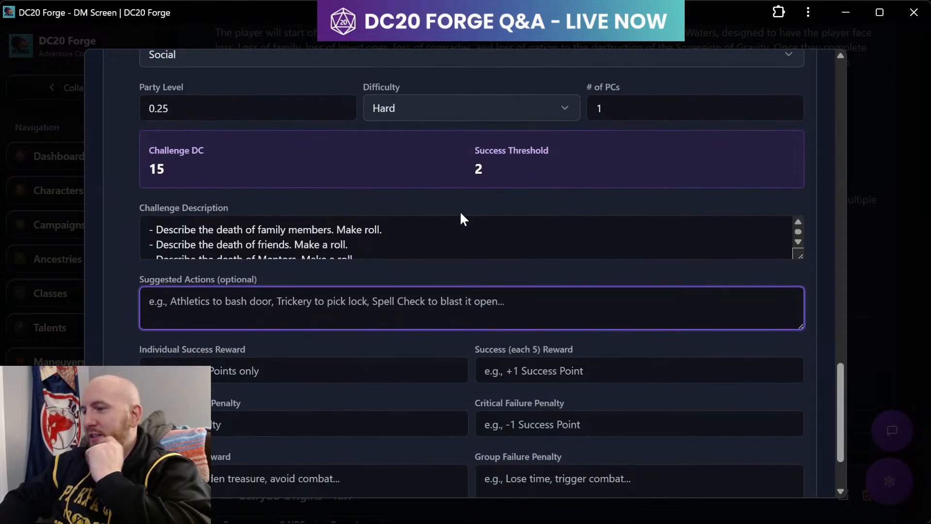
scroll(380, 399, "down", 1)
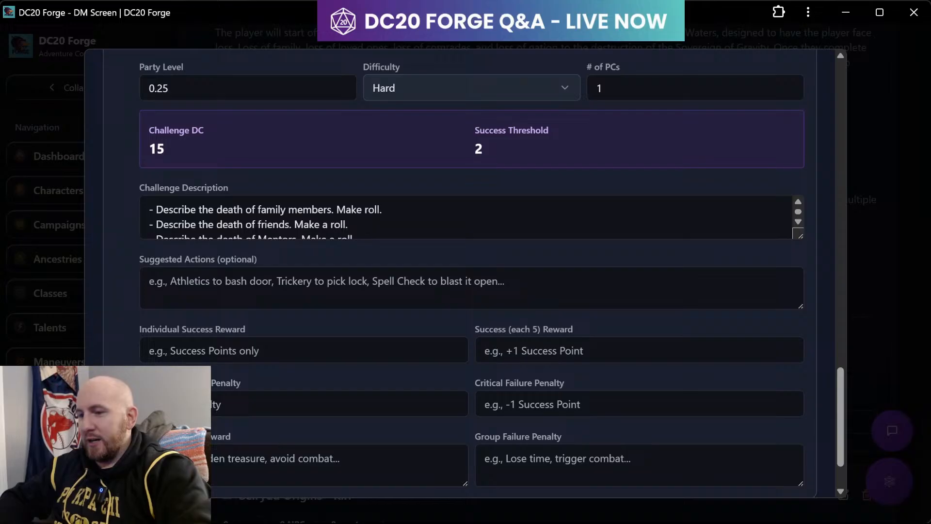
left_click(182, 360)
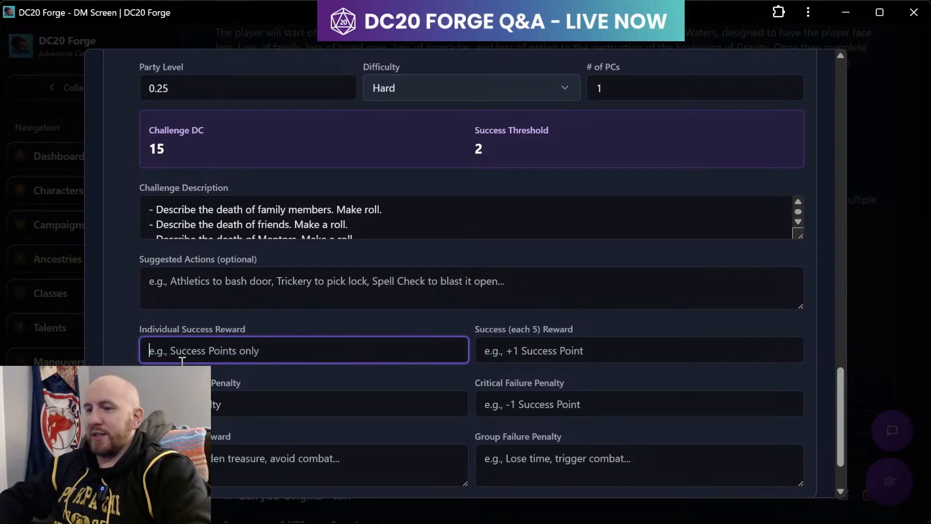
scroll(182, 360, "down", 3)
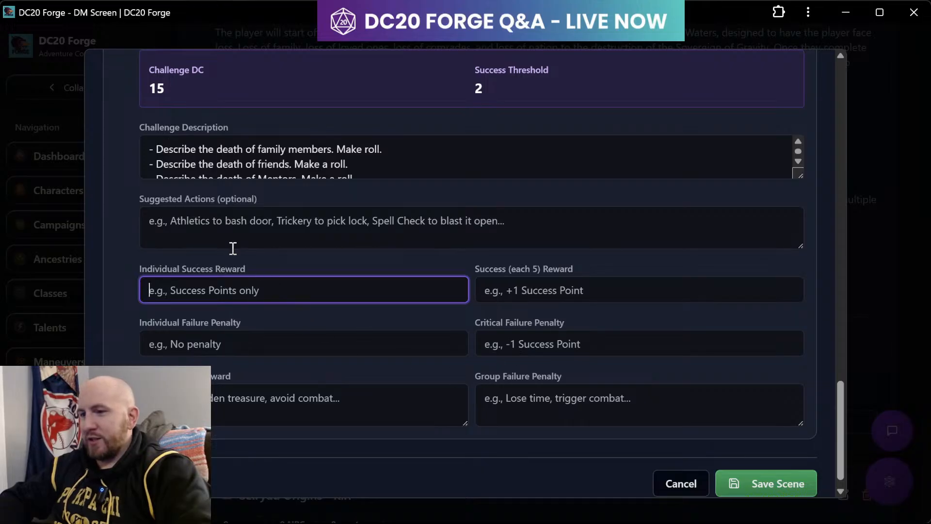
left_click(214, 231)
type("Me")
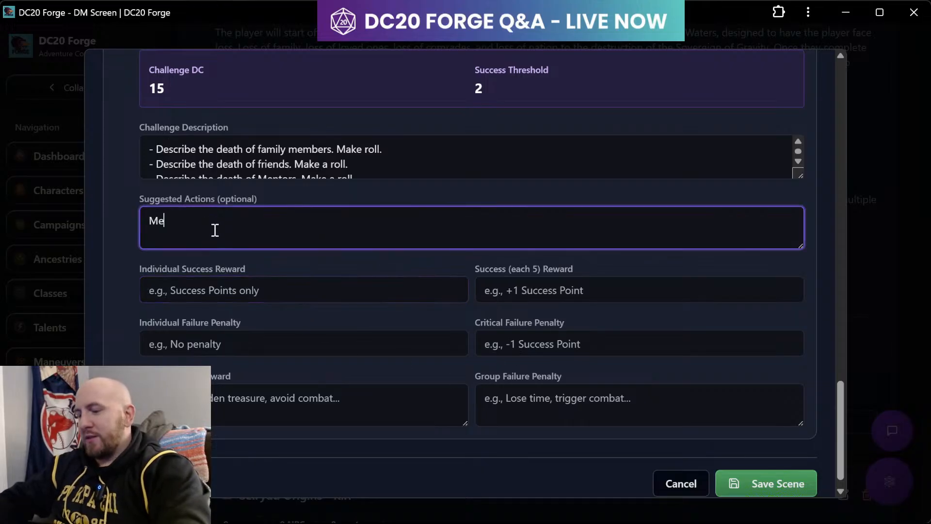
type("ntal Saves")
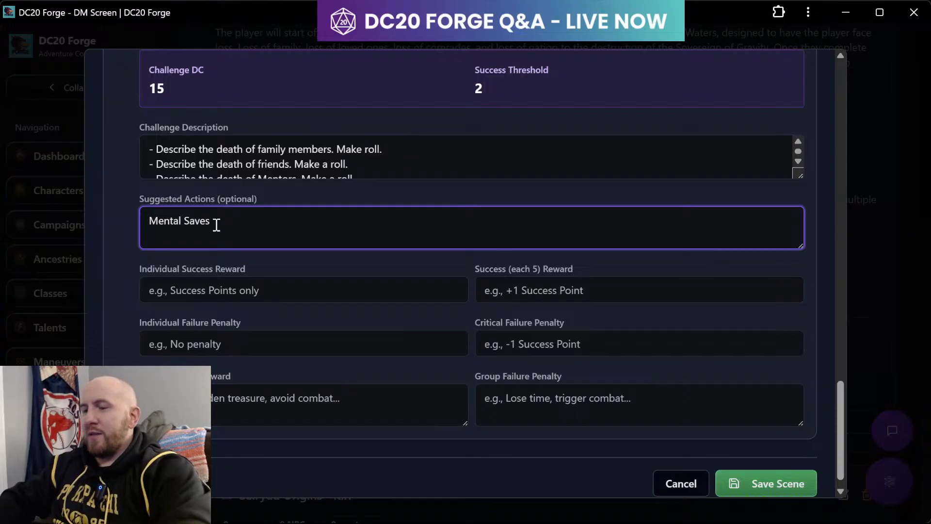
left_click_drag(217, 224, 96, 225)
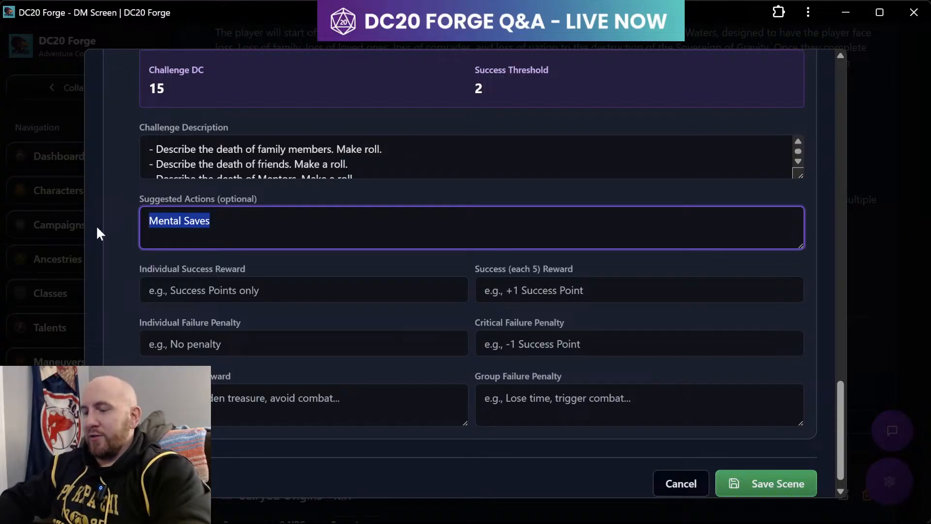
type("A")
key("BackSpace")
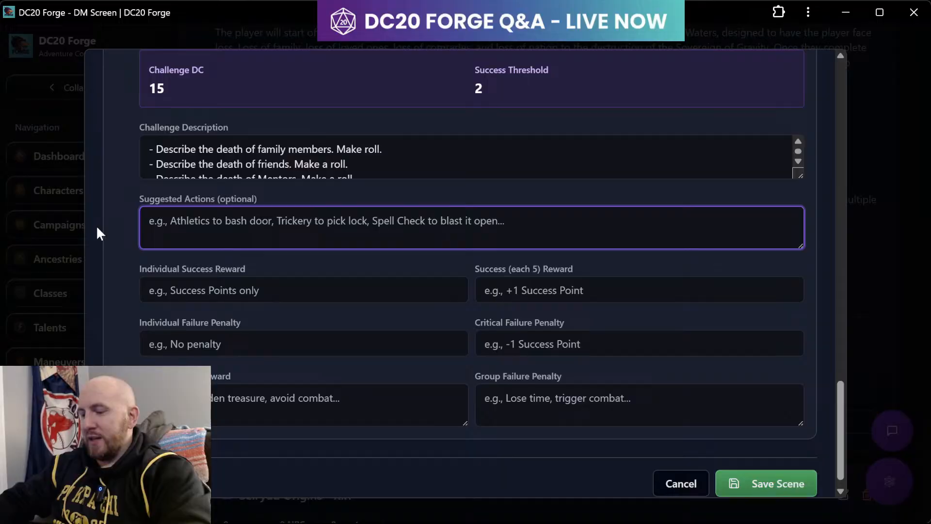
type("P")
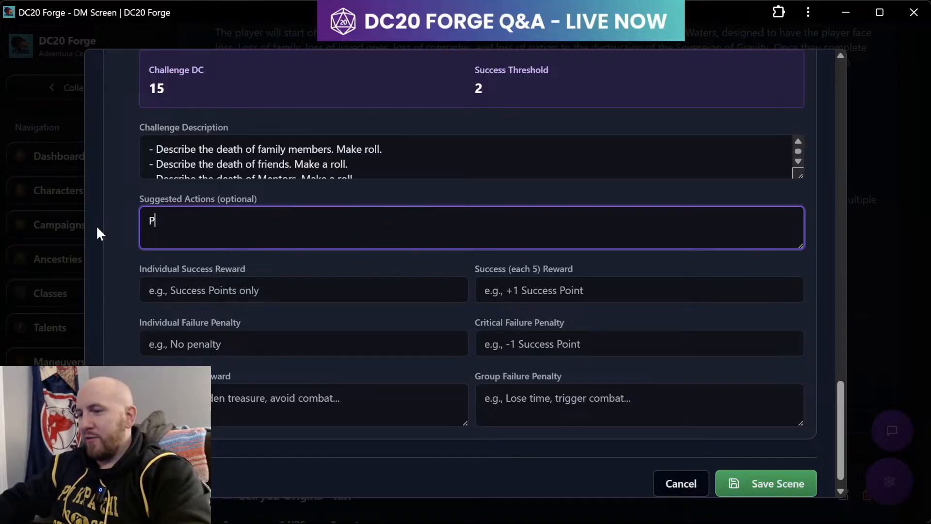
key("BackSpace")
- Enter Influence and Mental Saves on separate lines in the skill challenge's suggested actions
type("Influence,")
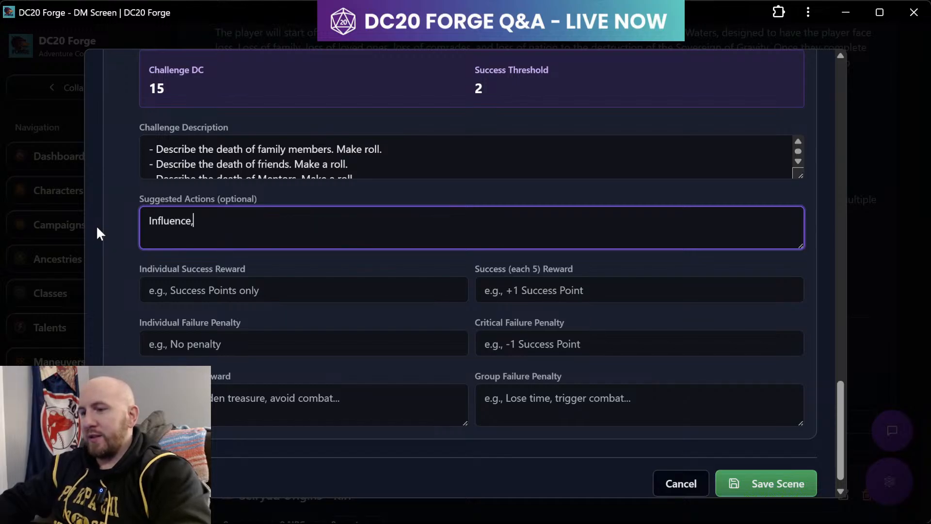
key("BackSpace")
type("M")
key("BackSpace")
type("Me")
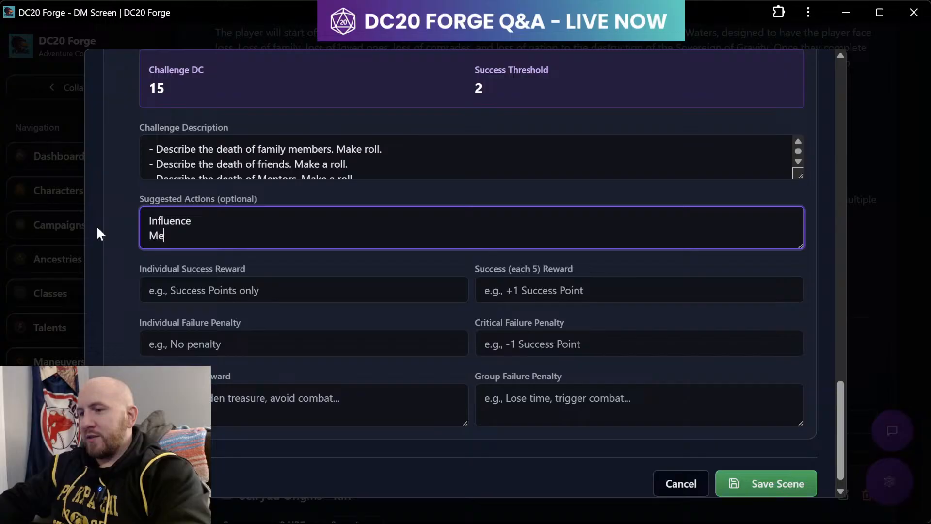
type("ntal Saves")
key("Return")
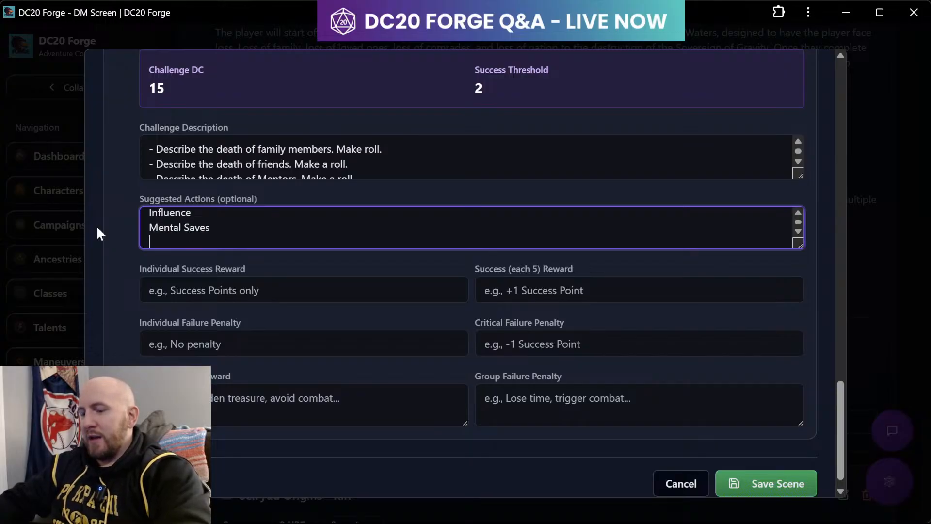
- Add the line "Athletics to escape danger" to the end of the suggested actions
type("Athlics")
key("Return")
key("BackSpace")
key("BackSpace")
key("BackSpace")
key("BackSpace")
type("etics")
key("Return")
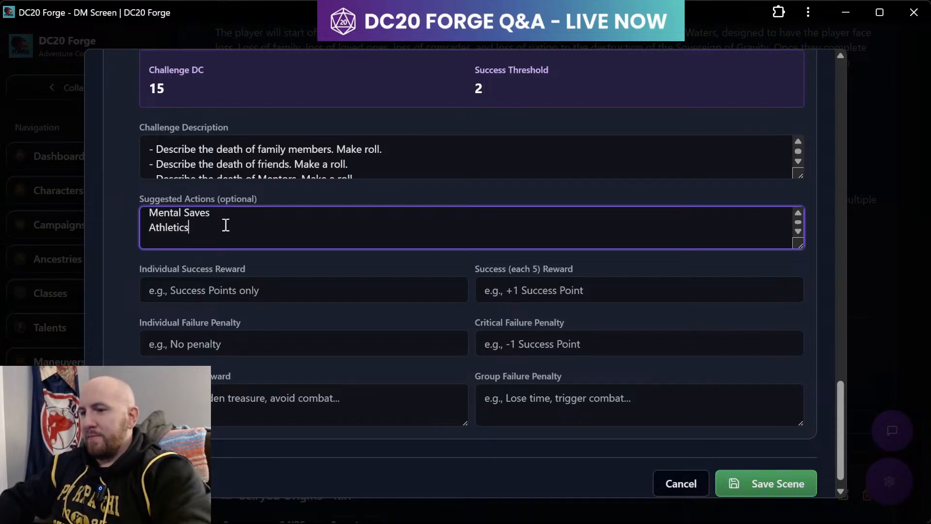
type("to escape dan")
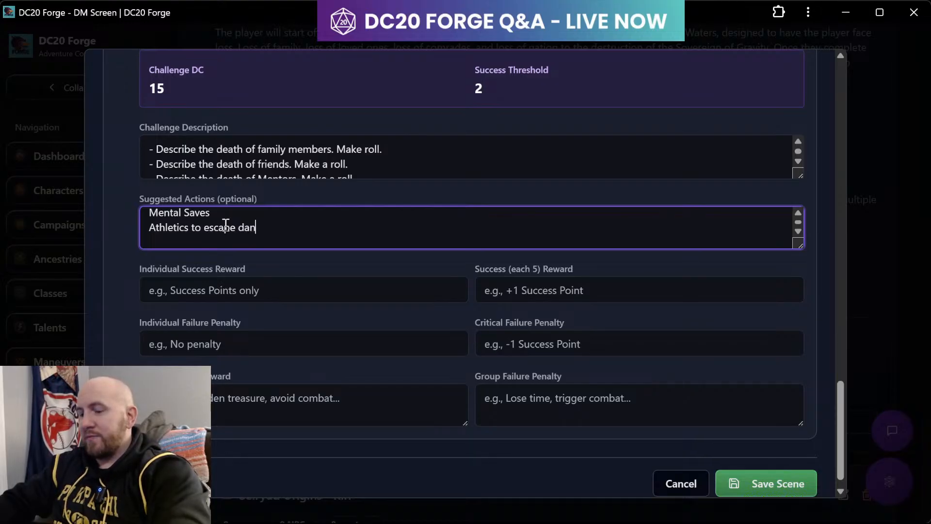
type("ger")
- Extend the Mental Saves suggestion to read "Mental Saves to save emotion against loss"
key("Up")
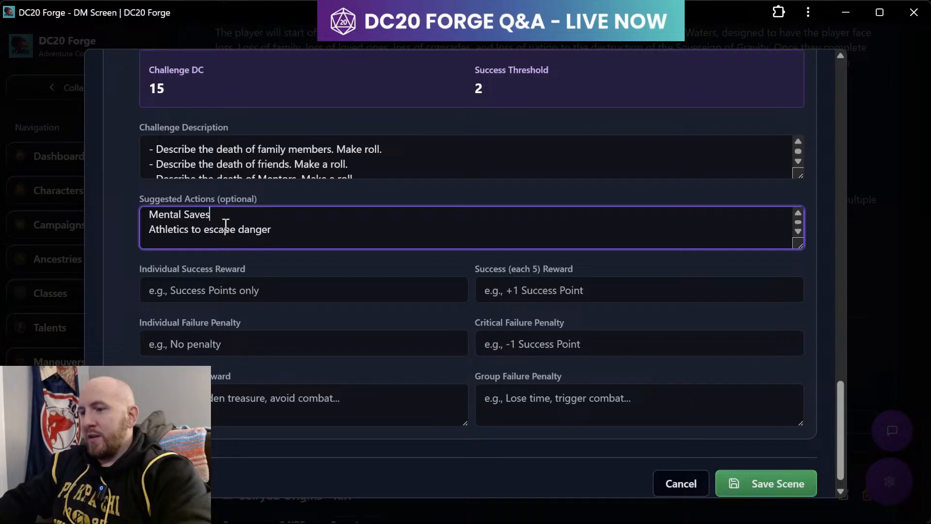
type("to sa")
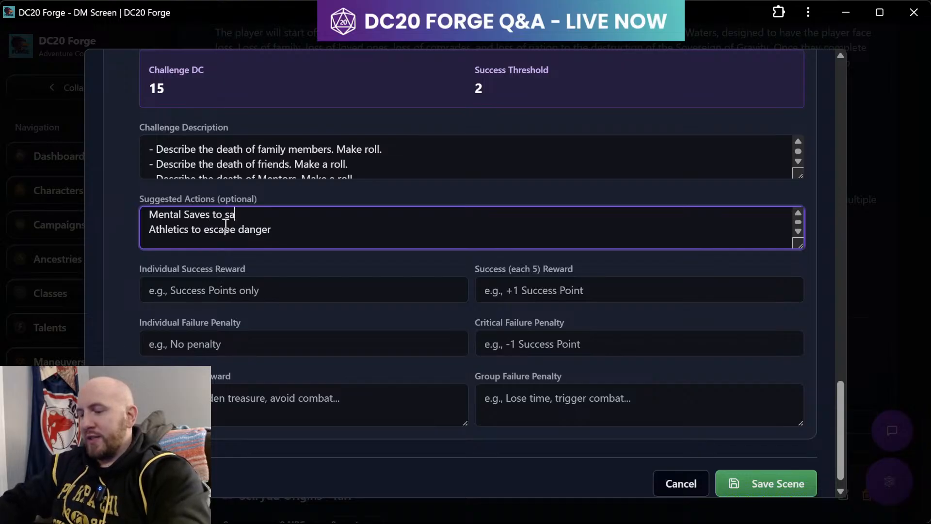
type("ve emotio")
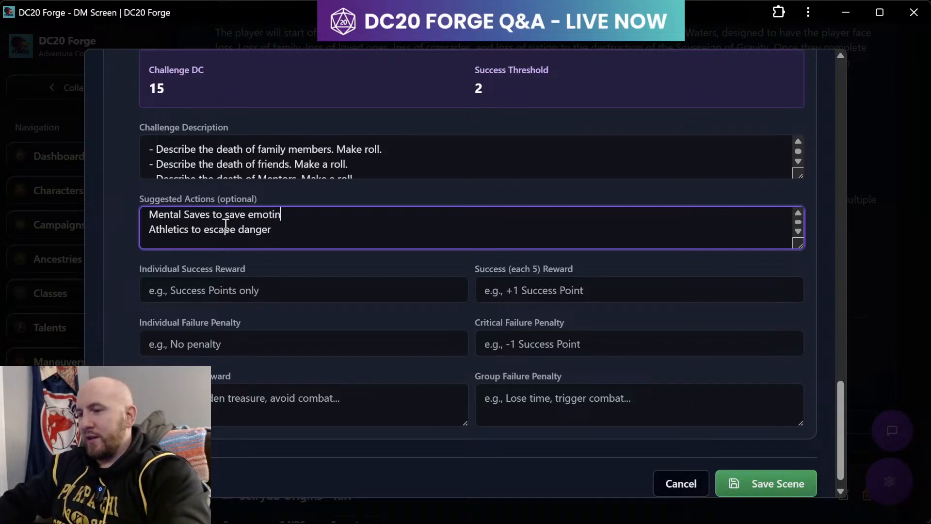
type("n against")
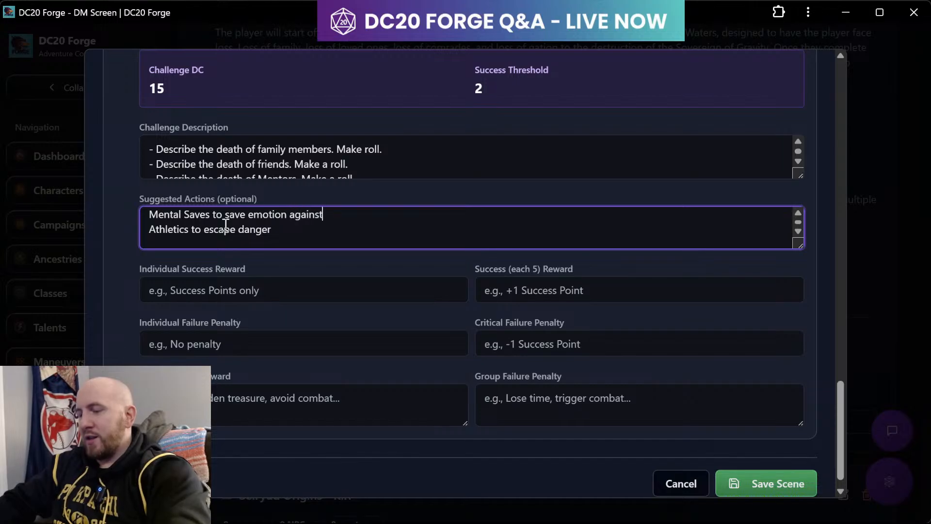
type(" loss")
- Extend the Influence suggestion to read "Influence enemies in vision"
key("Home")
key("Return")
key("Up")
type("Influence")
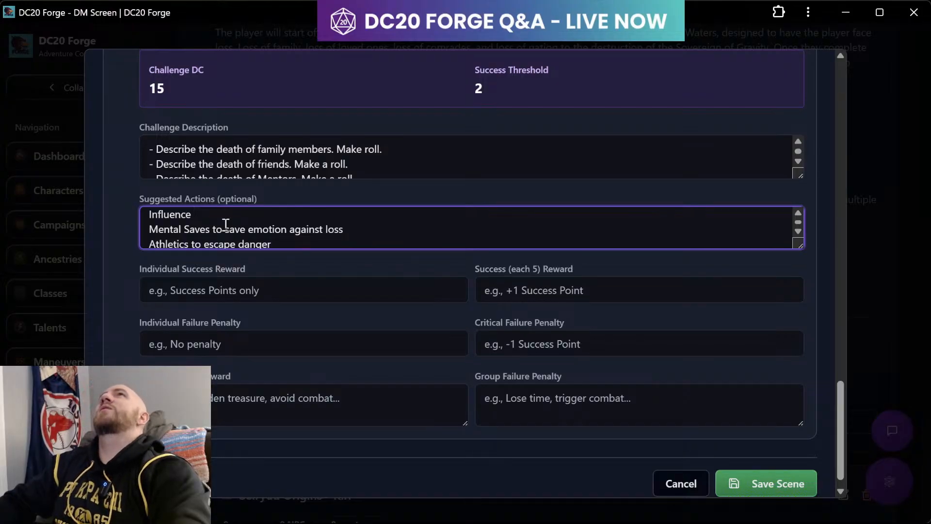
type("en")
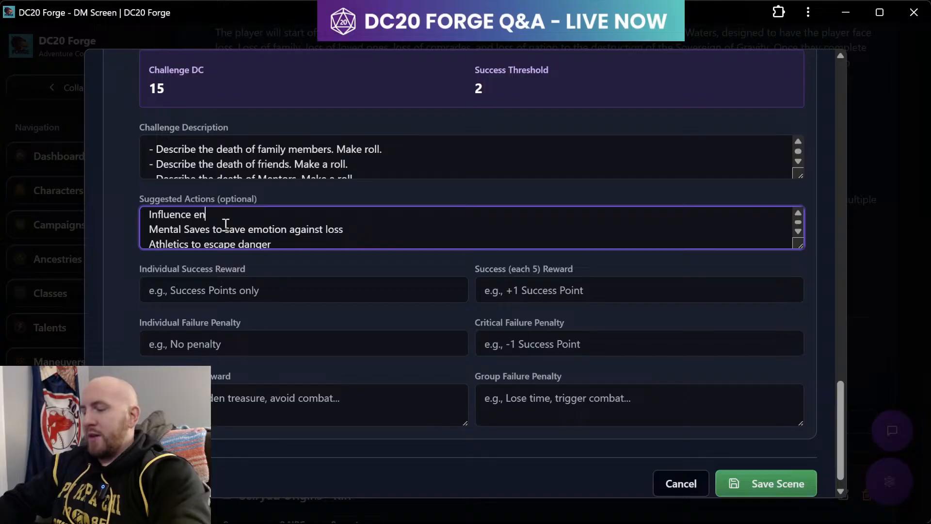
type("emies in vison")
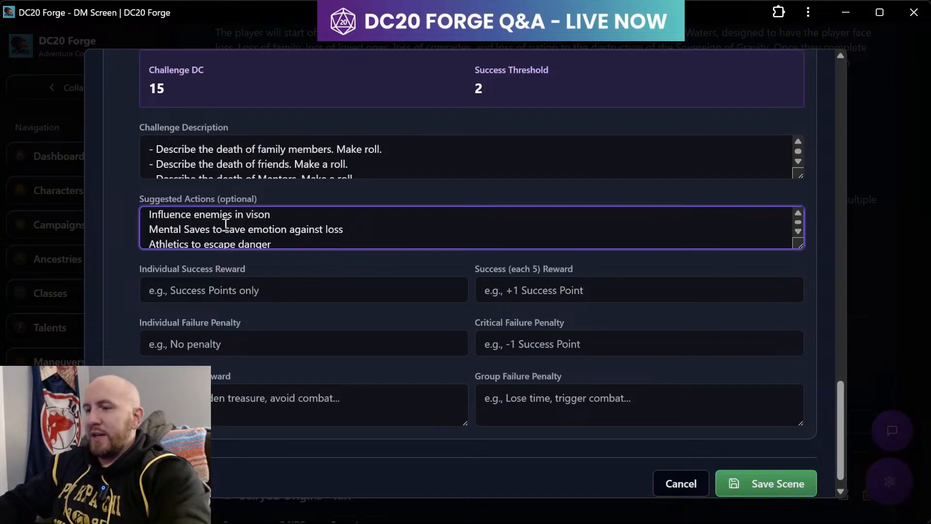
type("i")
- Add a final suggested action on its own line reading "Survival to escape danger"
key("ctrl+End")
key("Return")
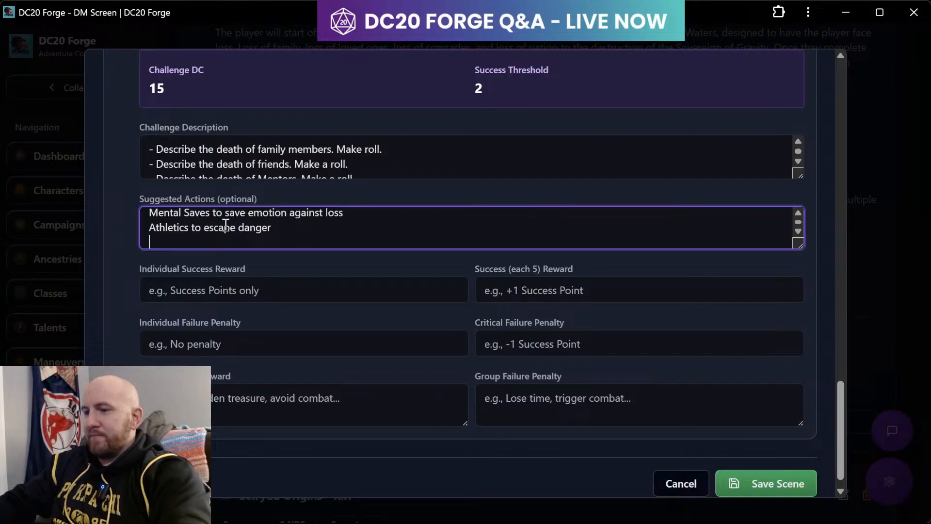
type("Suriv")
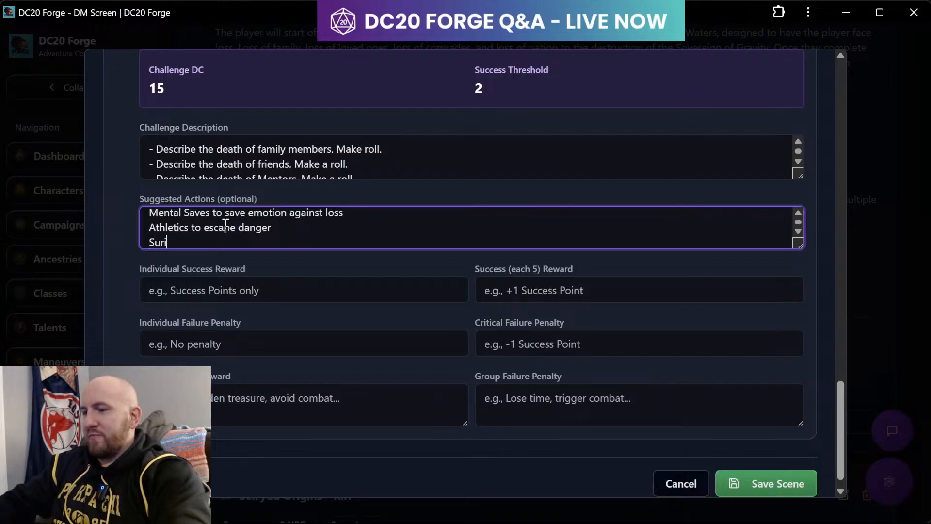
key("BackSpace")
key("BackSpace")
type("viv")
key("BackSpace")
key("BackSpace")
type("ival")
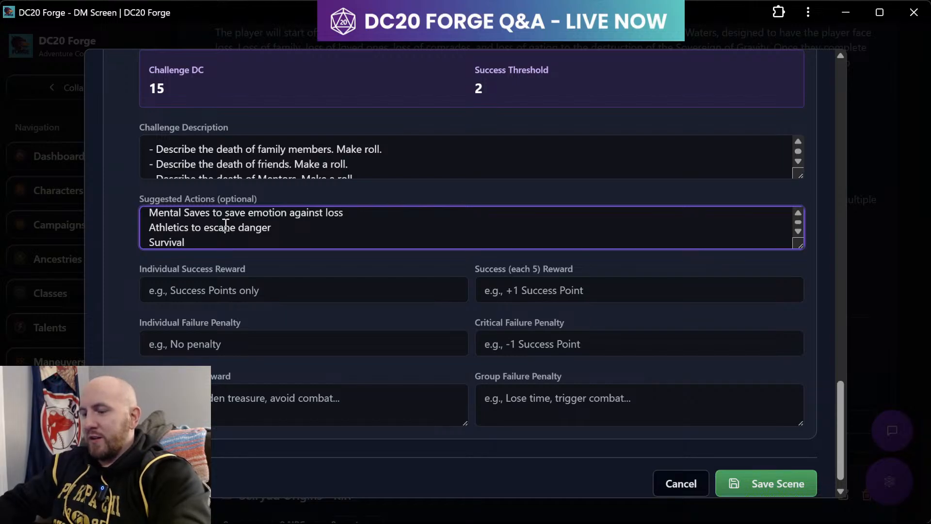
type(" to escape")
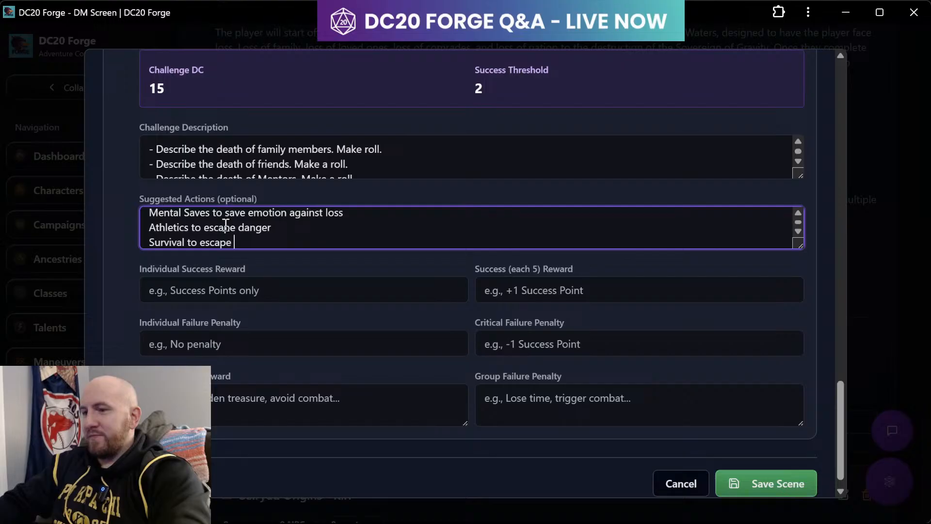
type(" dangers")
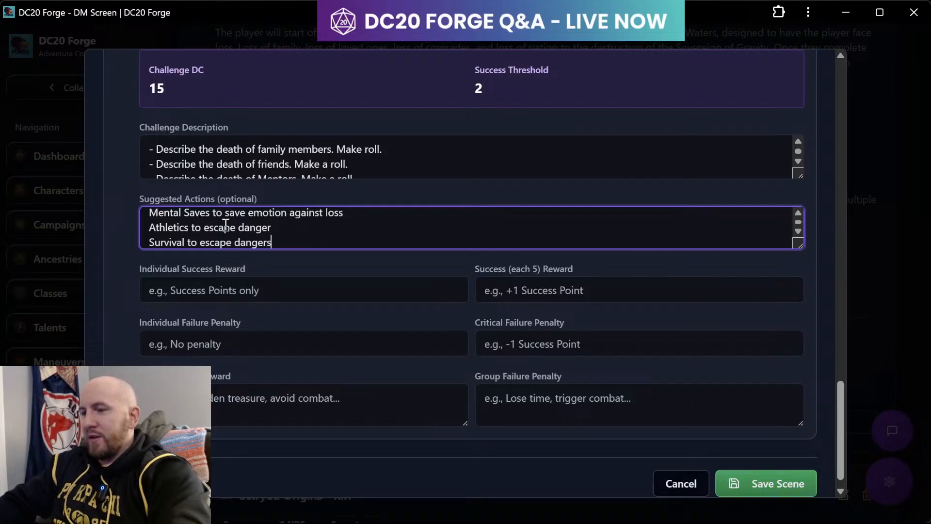
key("BackSpace")
- Set the reward for each 5 of success in the skill challenge to "+ 1 success"
scroll(225, 224, "down", 1)
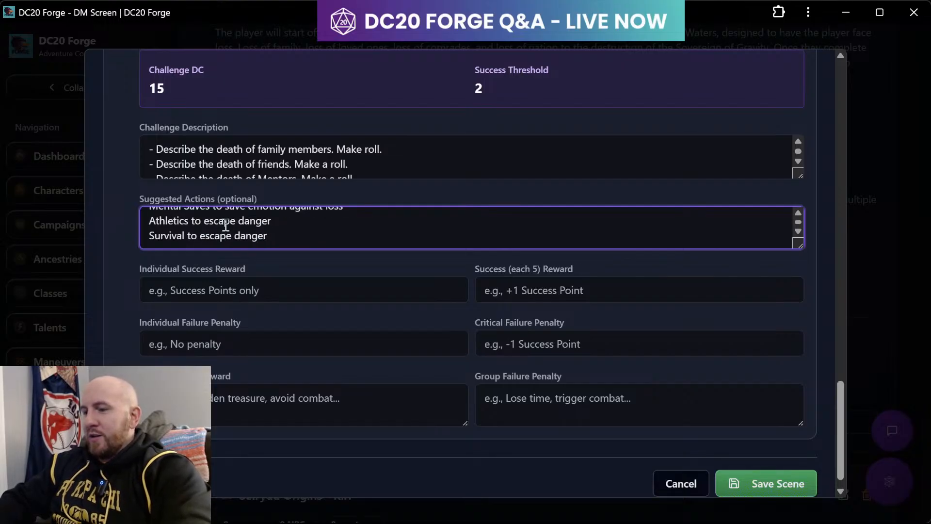
scroll(284, 320, "down", 1)
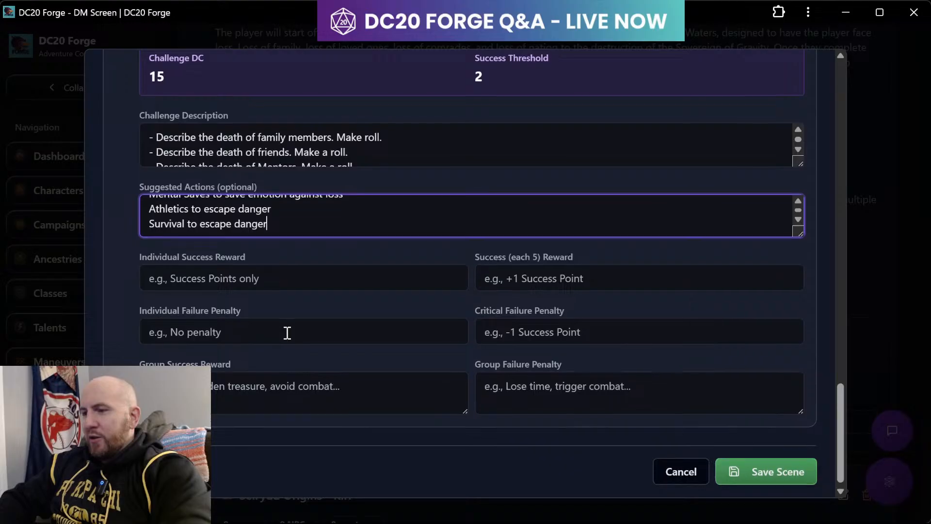
left_click(524, 281)
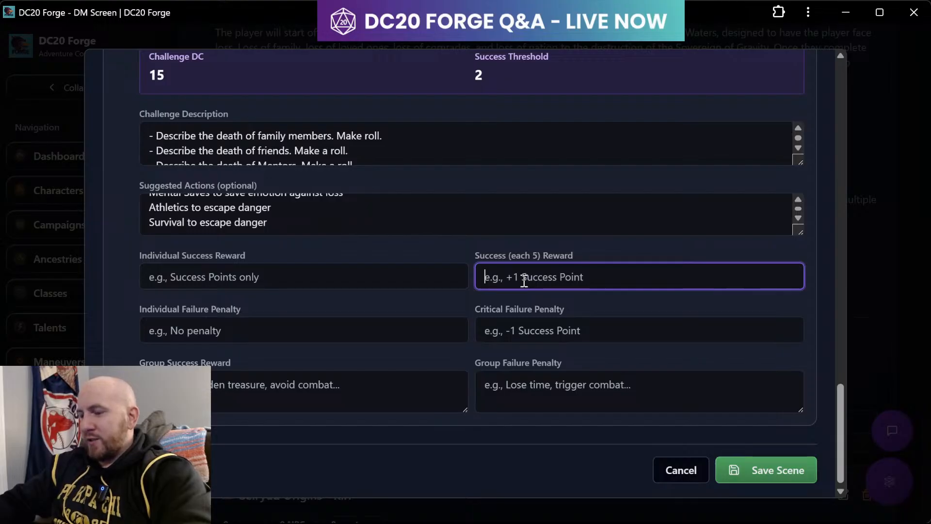
type("+ 1 success")
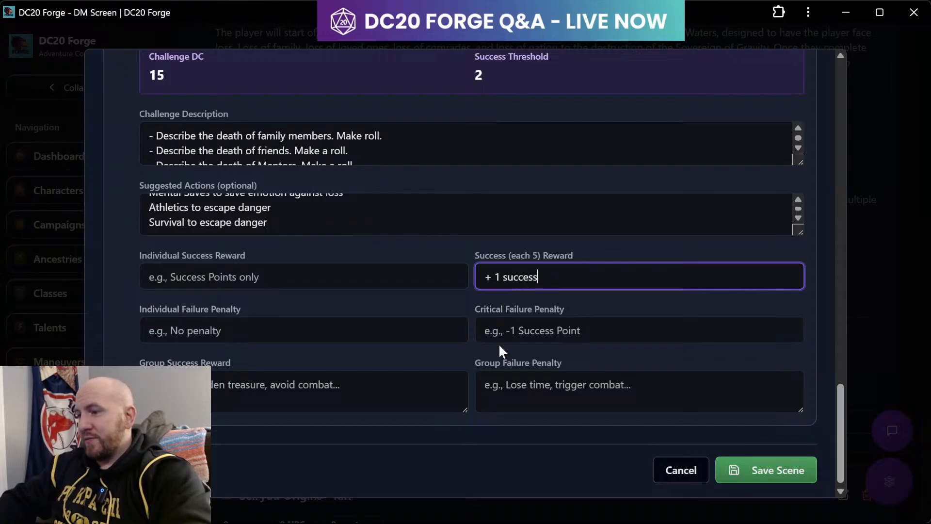
- Set the skill challenge's critical failure penalty to "auto fail"
left_click(364, 336)
left_click(517, 336)
type("auto fie")
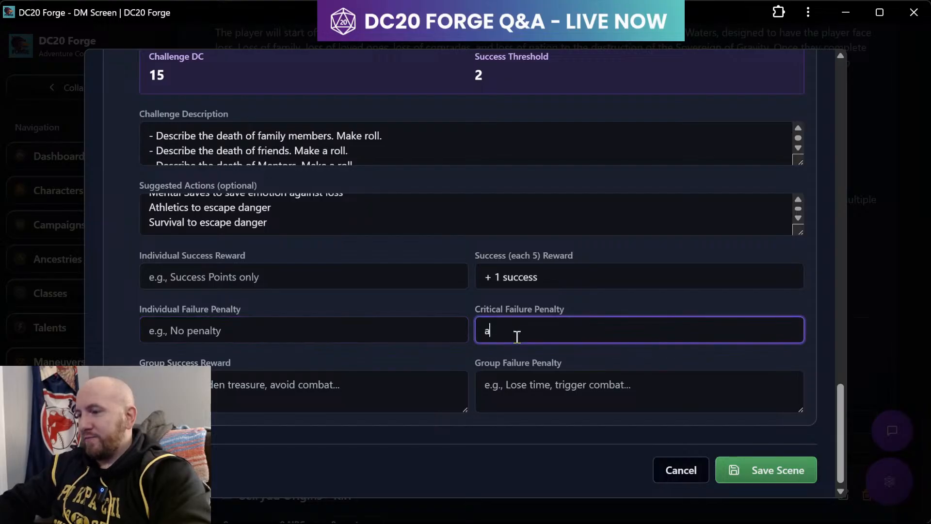
key("BackSpace")
key("BackSpace")
type("ail")
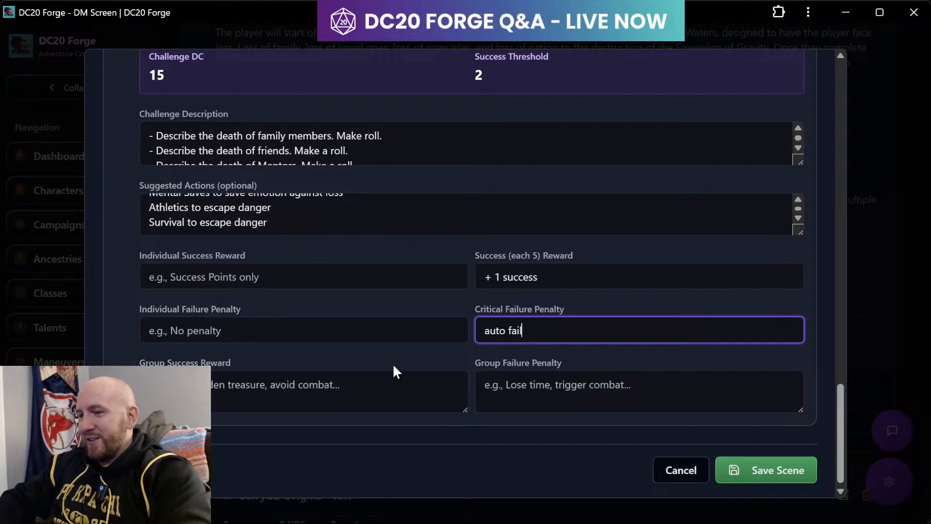
scroll(353, 322, "down", 1)
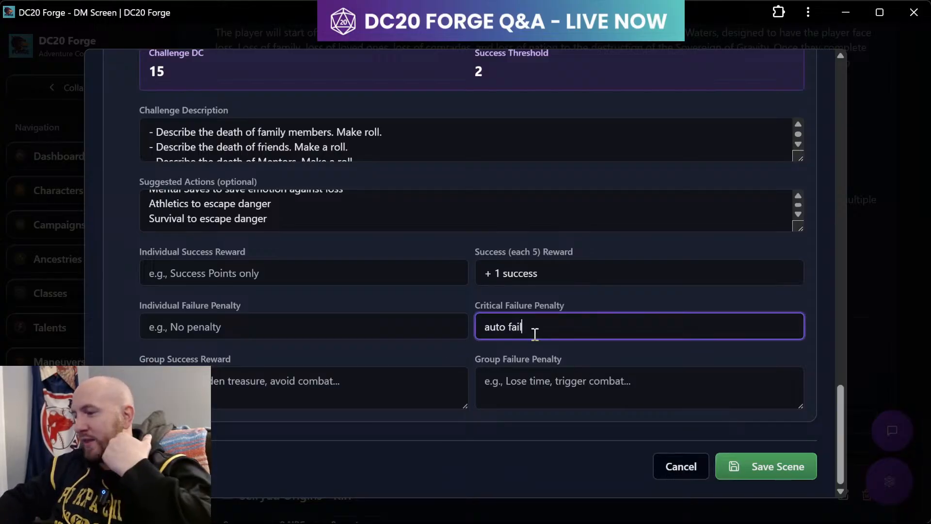
scroll(450, 430, "up", 3)
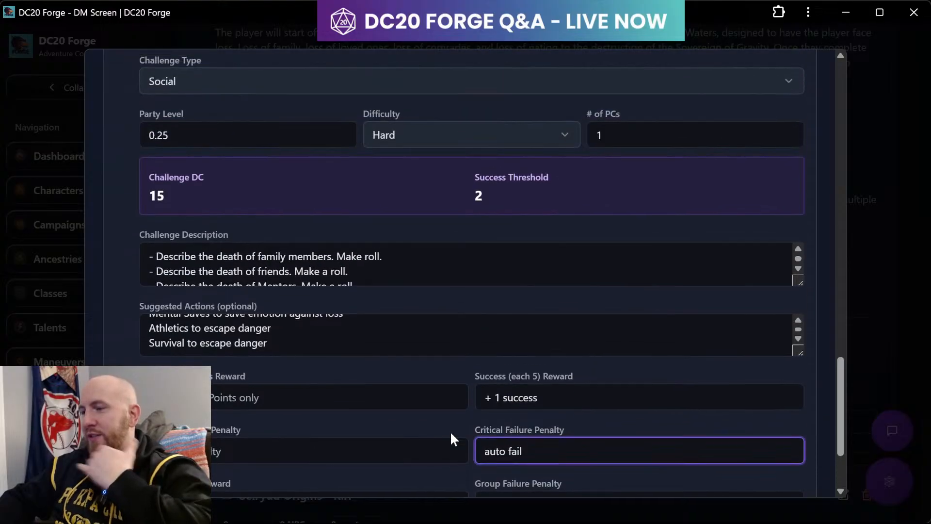
scroll(450, 431, "down", 3)
scroll(450, 431, "up", 2)
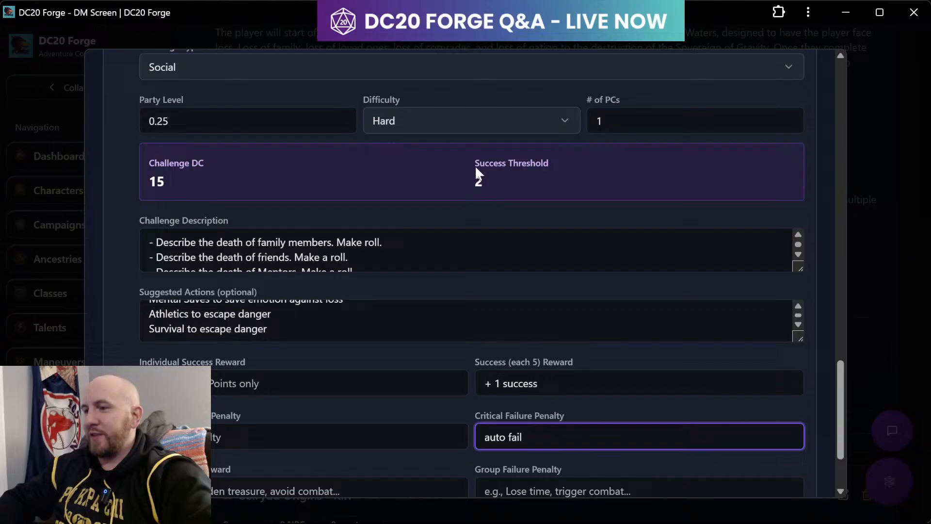
- Save the Trial of Still Waters scene with its completed skill challenge
scroll(483, 212, "down", 2)
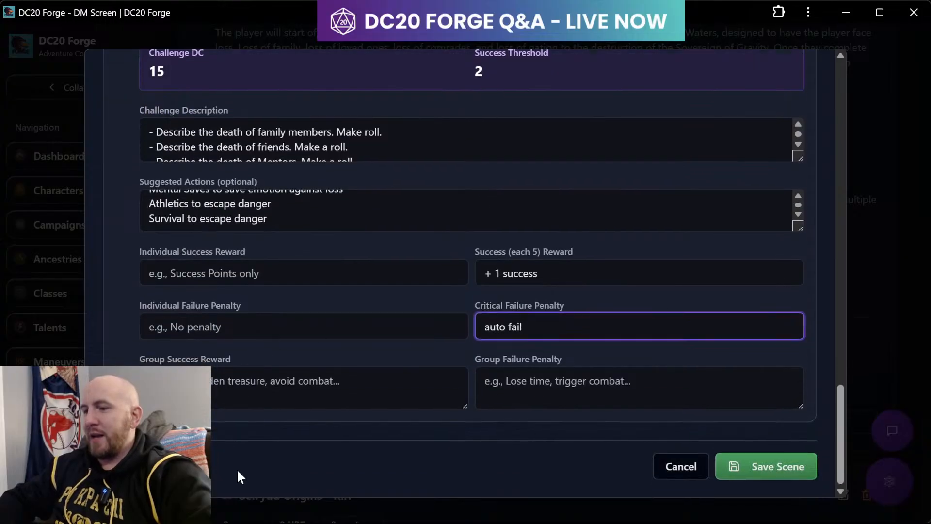
left_click(737, 465)
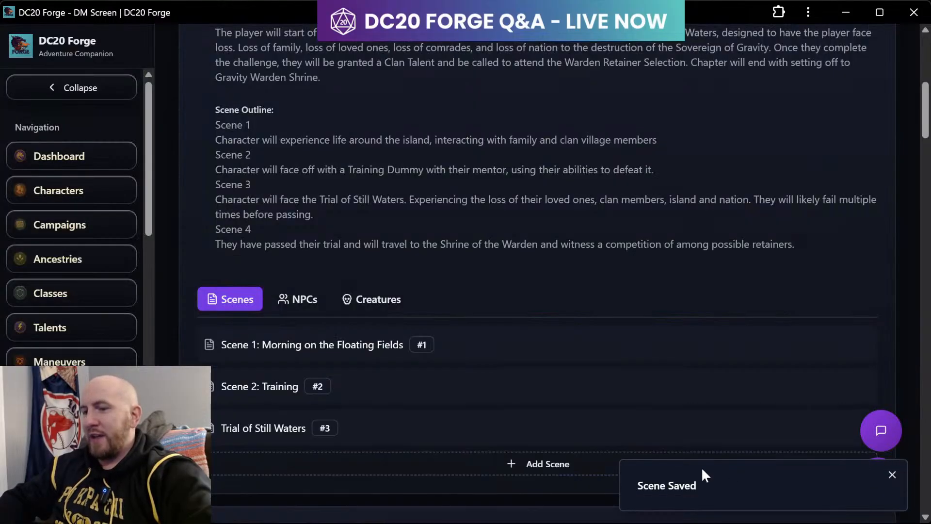
- Unload the DM Screen's current scenes and load the Uzuma Origins - Kumo chapter of The Weight of Honor again
scroll(489, 372, "up", 8)
left_click(388, 180)
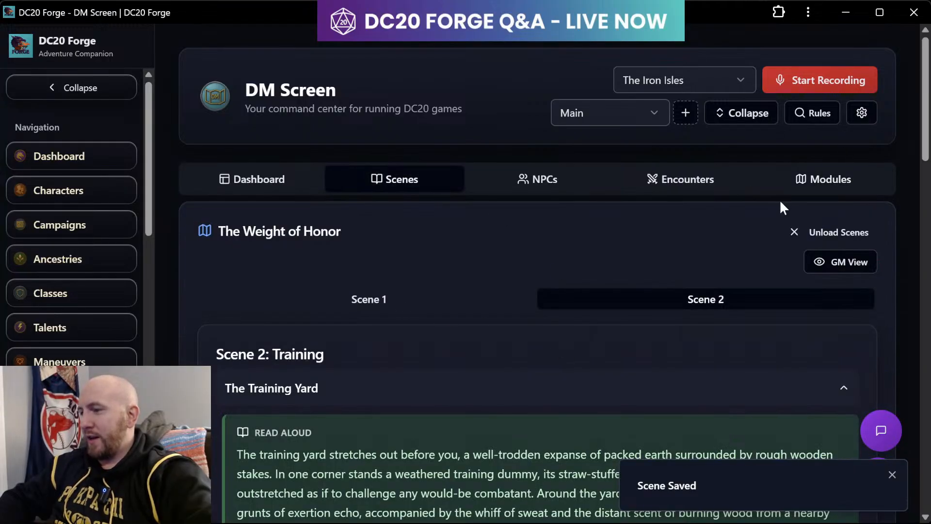
left_click(798, 232)
left_click(550, 350)
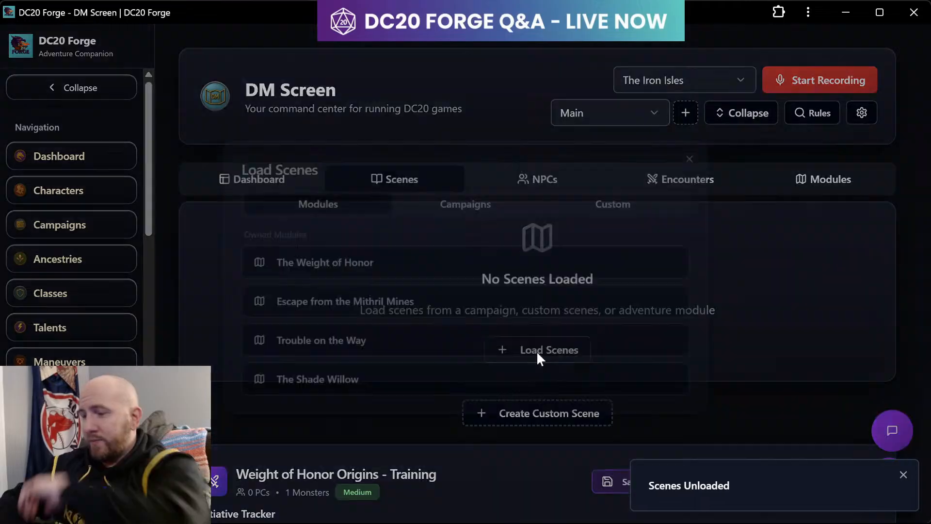
left_click(379, 265)
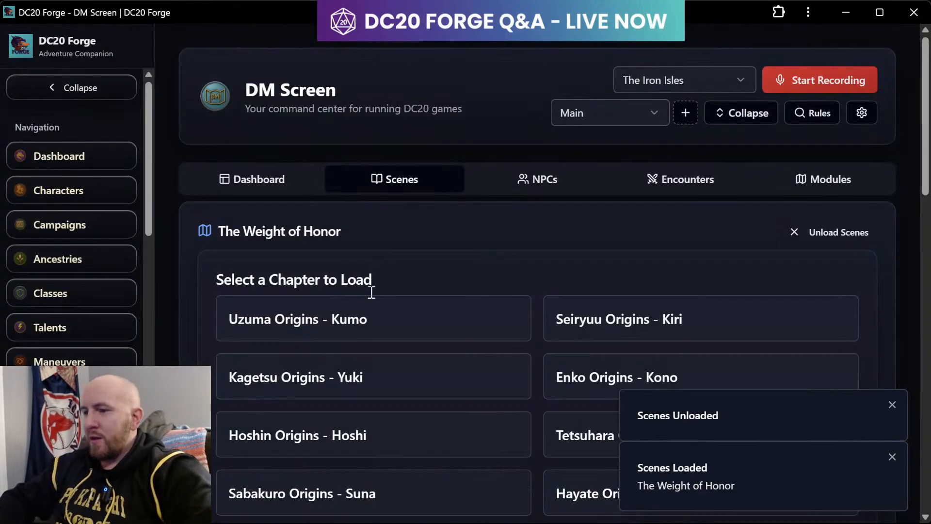
left_click(366, 315)
scroll(464, 421, "down", 5)
scroll(464, 412, "down", 2)
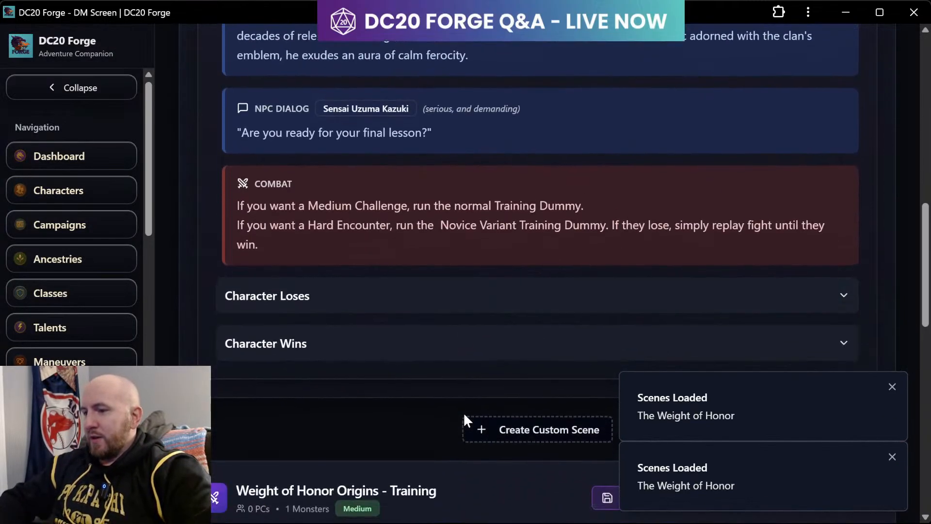
scroll(463, 412, "up", 10)
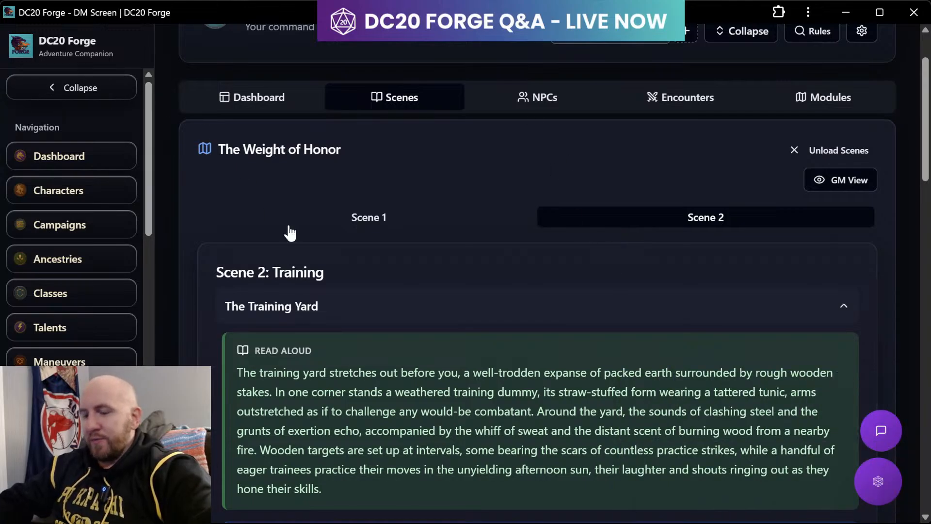
- Refresh the DM Screen page and open Scene 3 of the loaded The Weight of Honor chapter
key("F5")
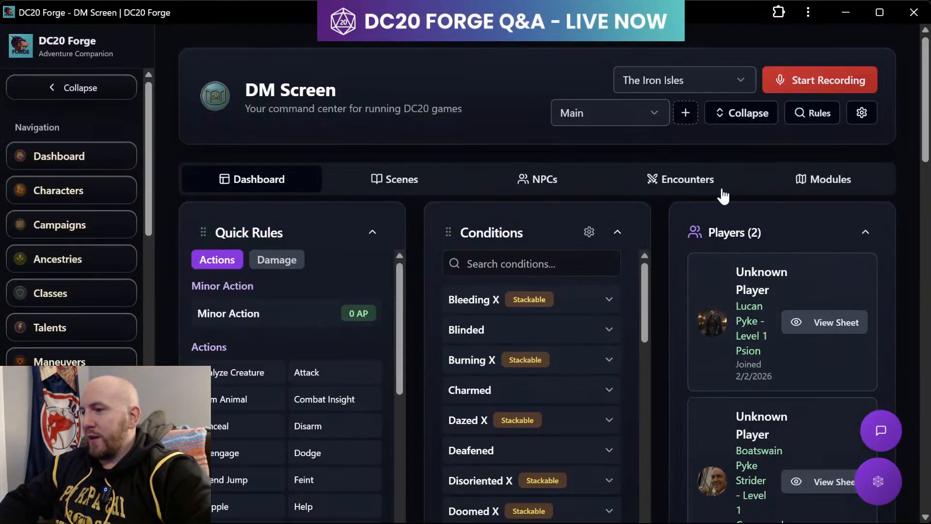
left_click(806, 179)
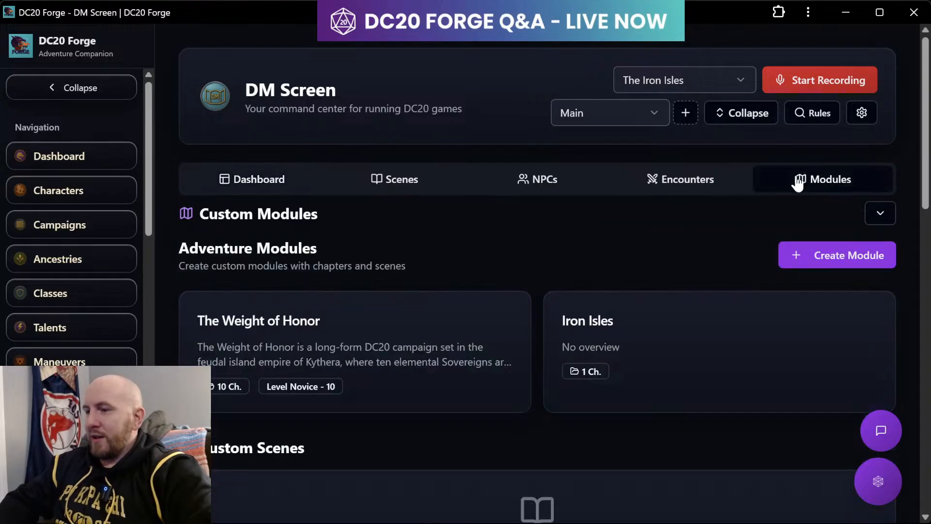
left_click_drag(353, 347, 410, 203)
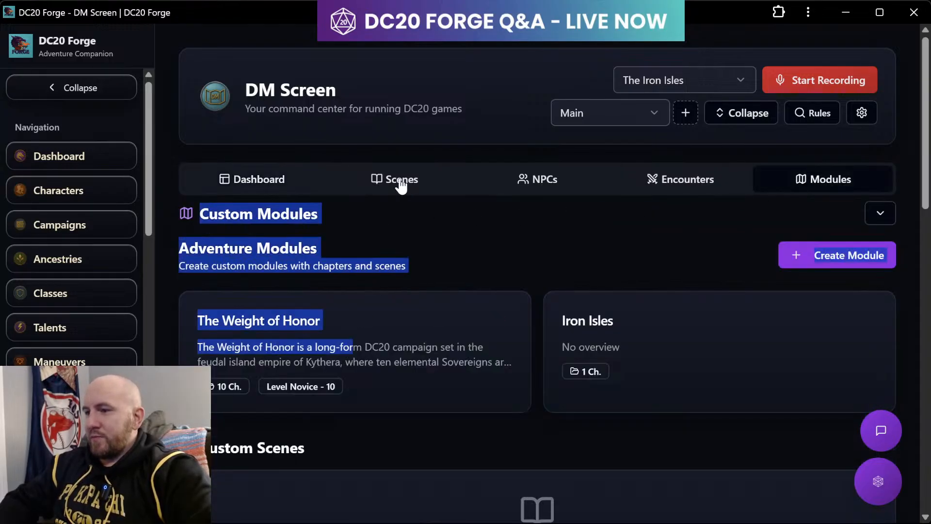
left_click(399, 182)
left_click(765, 297)
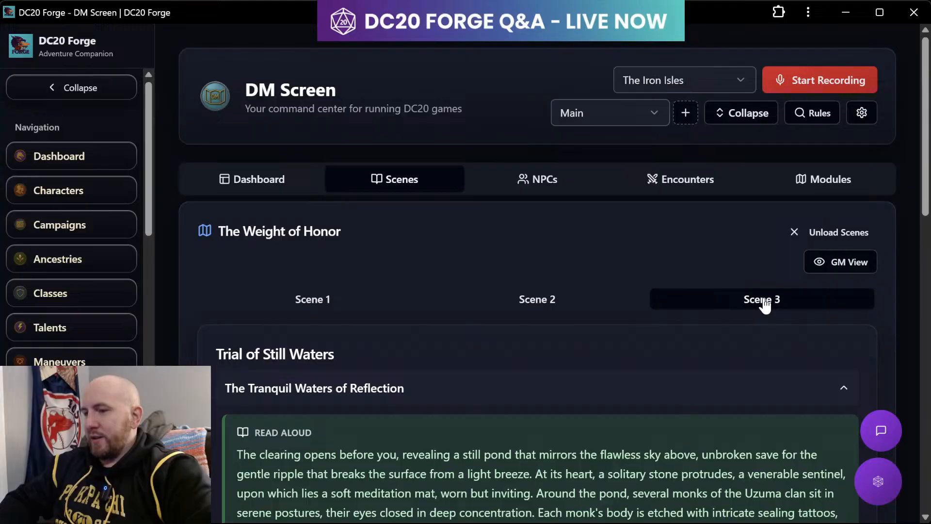
- Review Scene 3's read-aloud text and NPC dialog, and expand The Trial of Still Waters section to check its skill challenge
scroll(612, 358, "down", 10)
scroll(614, 360, "down", 4)
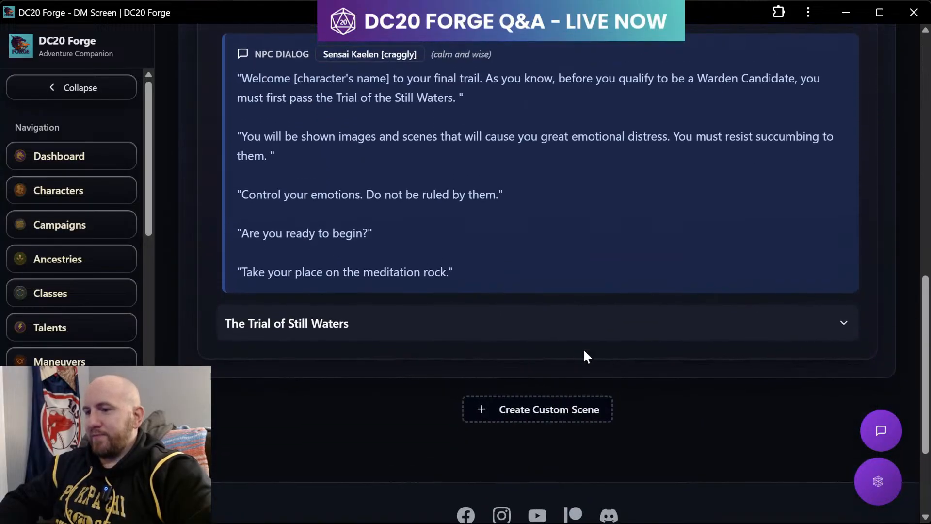
left_click(520, 323)
scroll(521, 325, "down", 3)
scroll(518, 316, "down", 2)
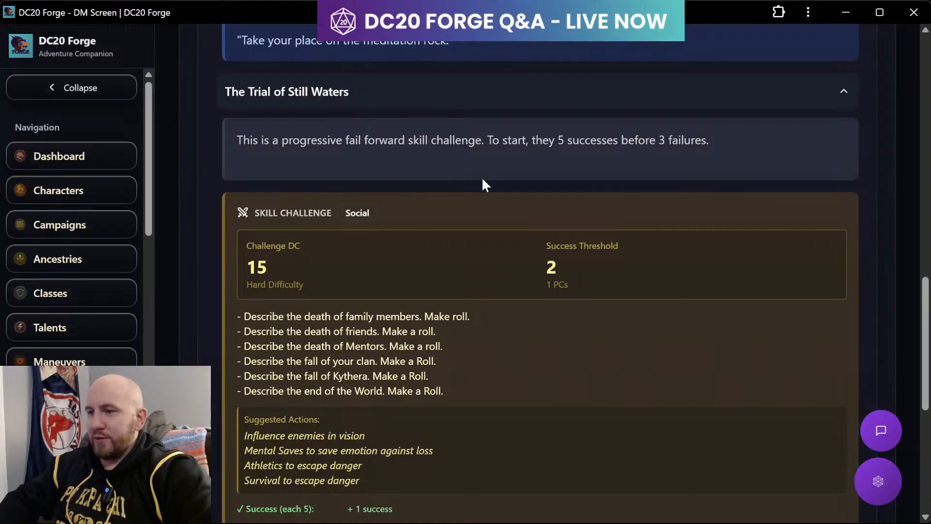
scroll(447, 180, "down", 8)
scroll(446, 179, "up", 6)
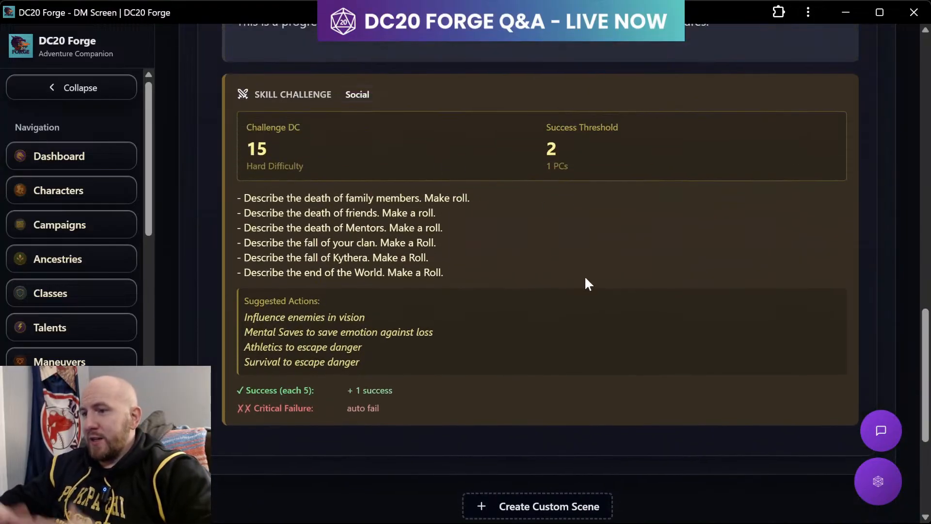
scroll(586, 277, "up", 15)
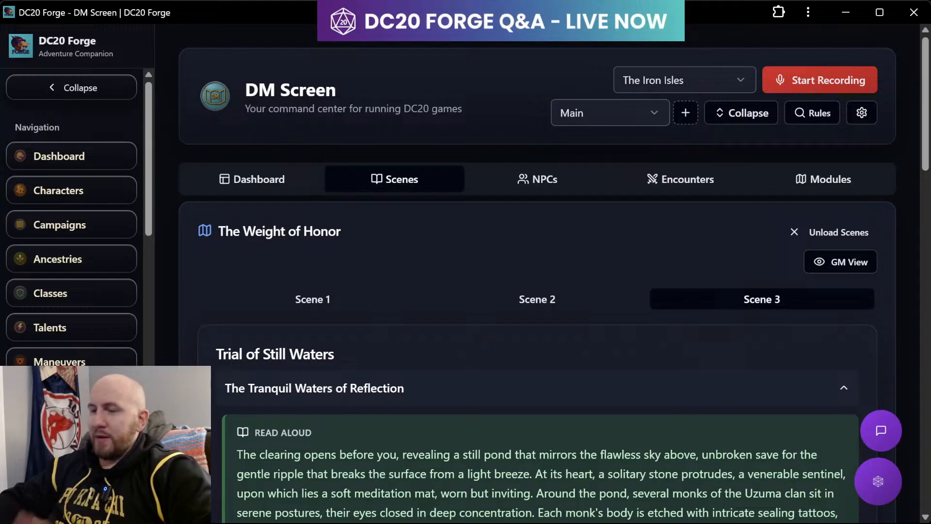
scroll(563, 345, "down", 8)
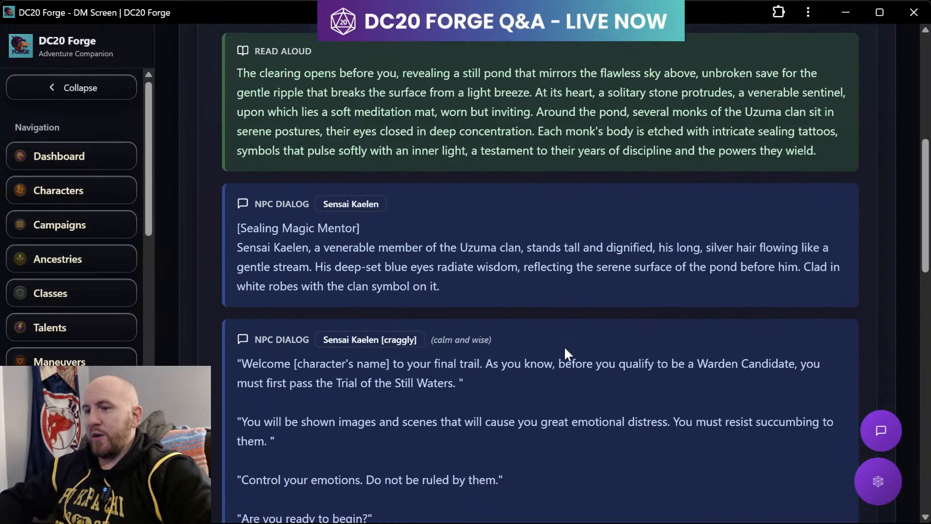
scroll(563, 345, "up", 8)
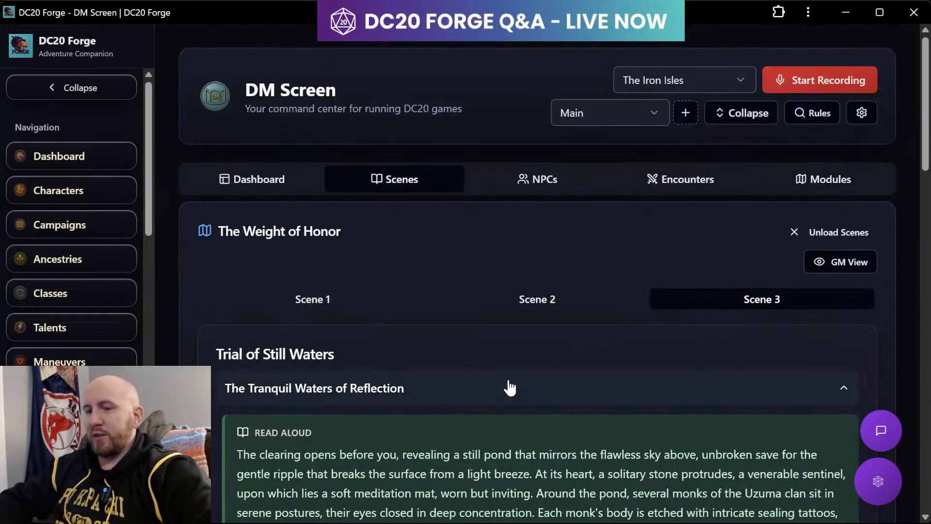